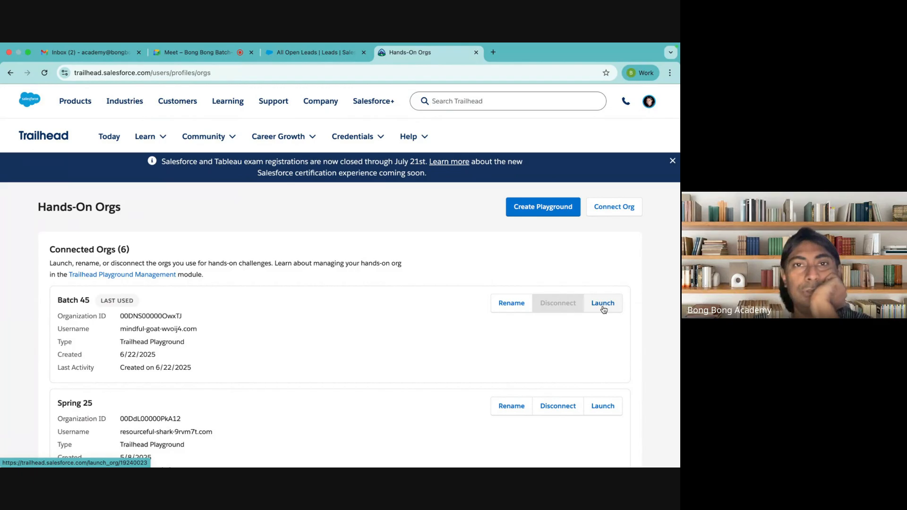
Step: Launch the Batch 45 playground org in its own tab, keeping the Hands-On Orgs page in view
click(615, 310)
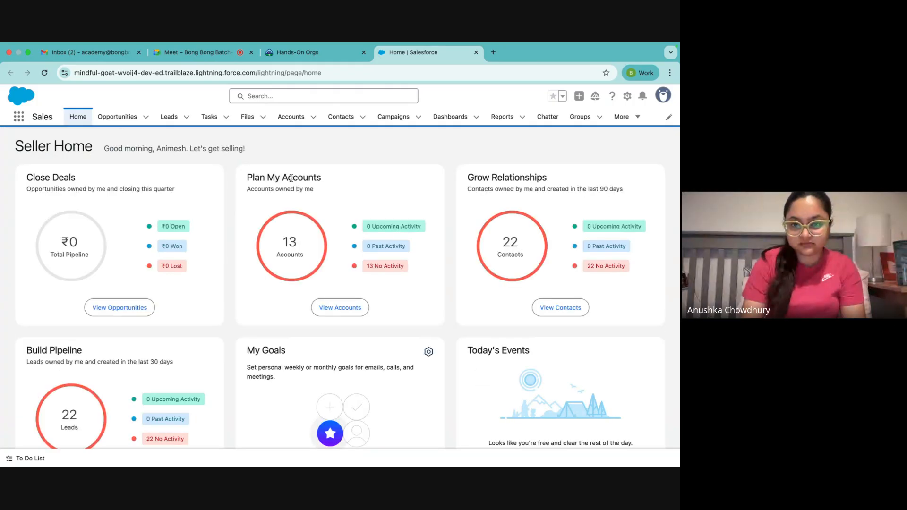
click(328, 58)
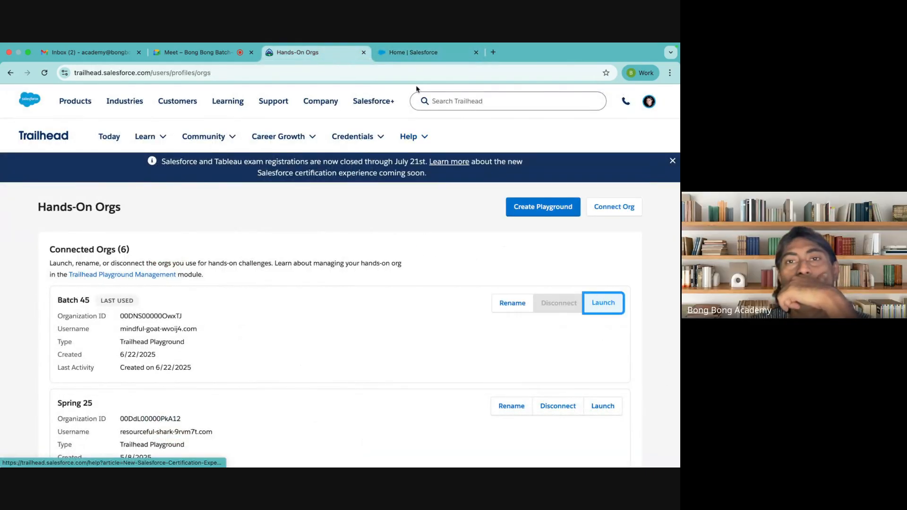
Step: In the launched org, find 'sales' in the App Launcher and open the Sales app
click(405, 59)
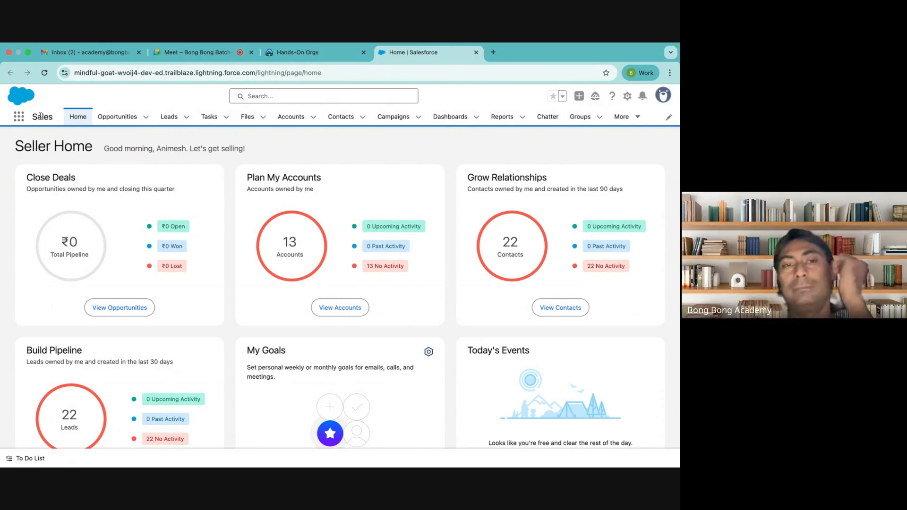
click(17, 120)
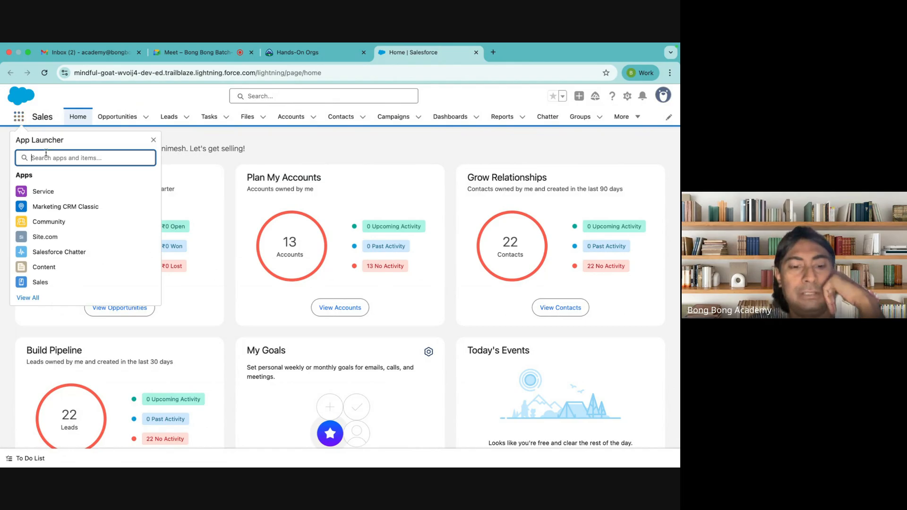
text(sales)
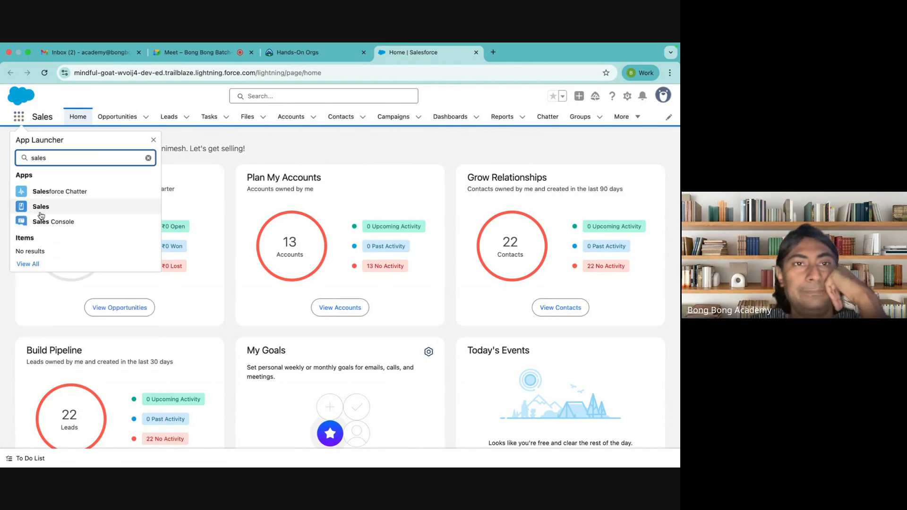
click(41, 214)
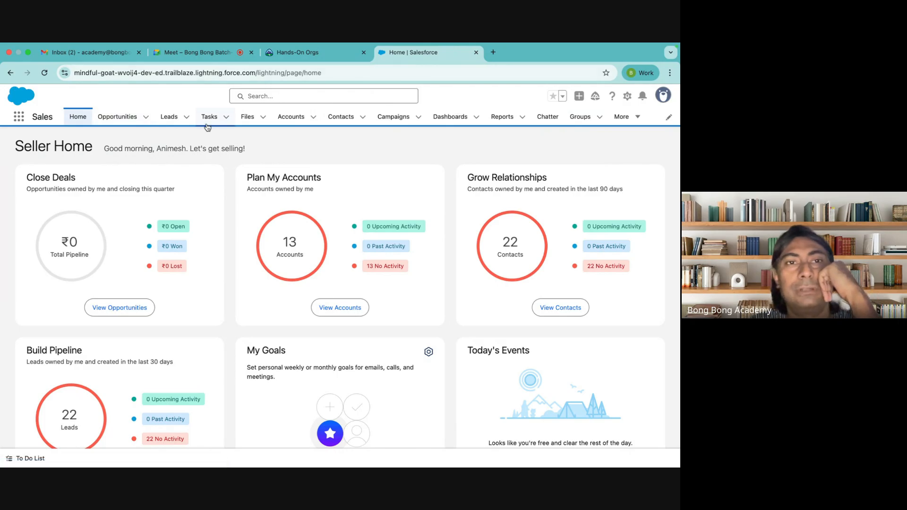
Step: Show the All Open Leads list, discard a started New Lead form, then go to the Meet tab
click(167, 118)
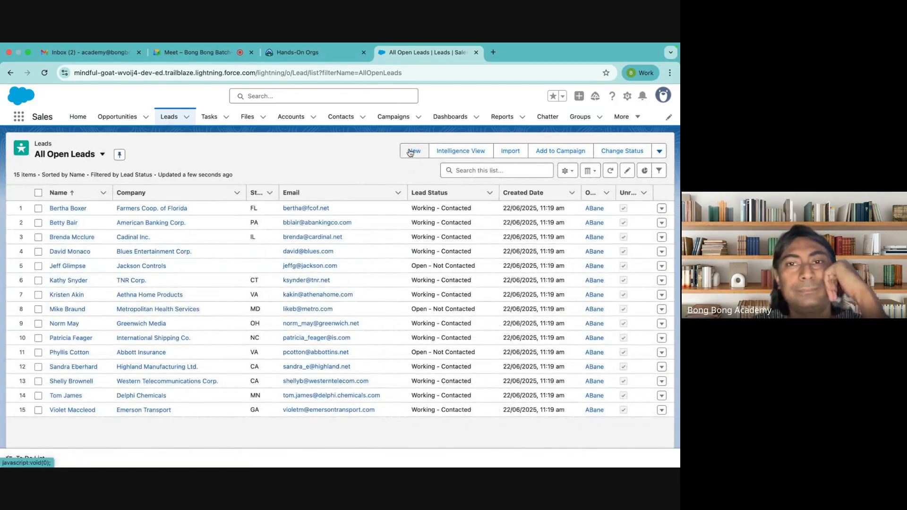
click(409, 149)
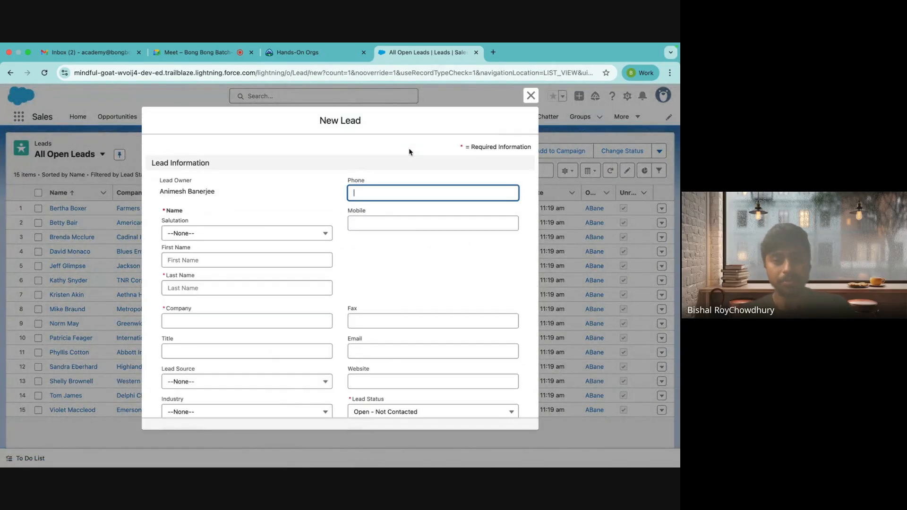
click(200, 259)
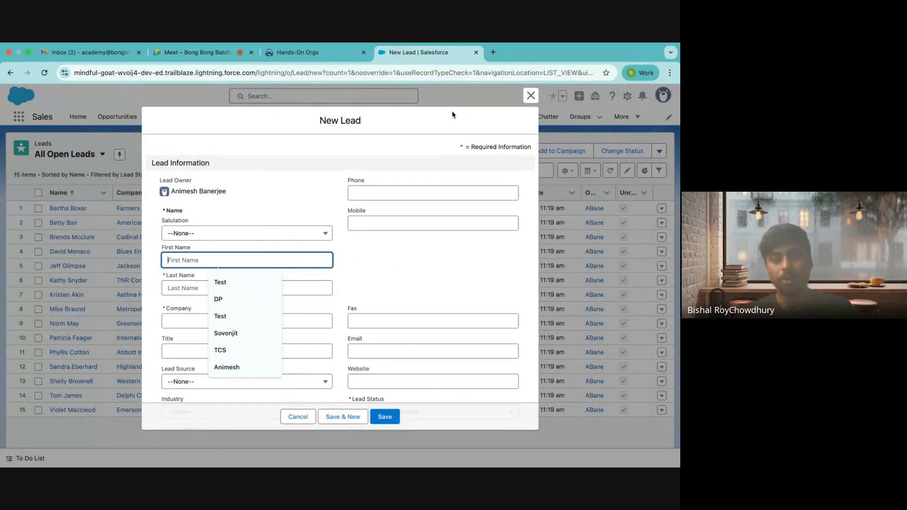
click(531, 96)
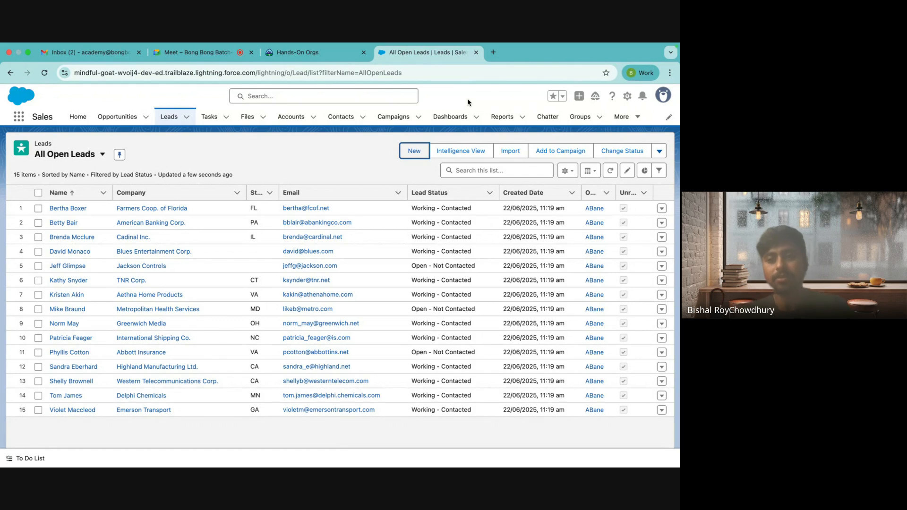
click(198, 53)
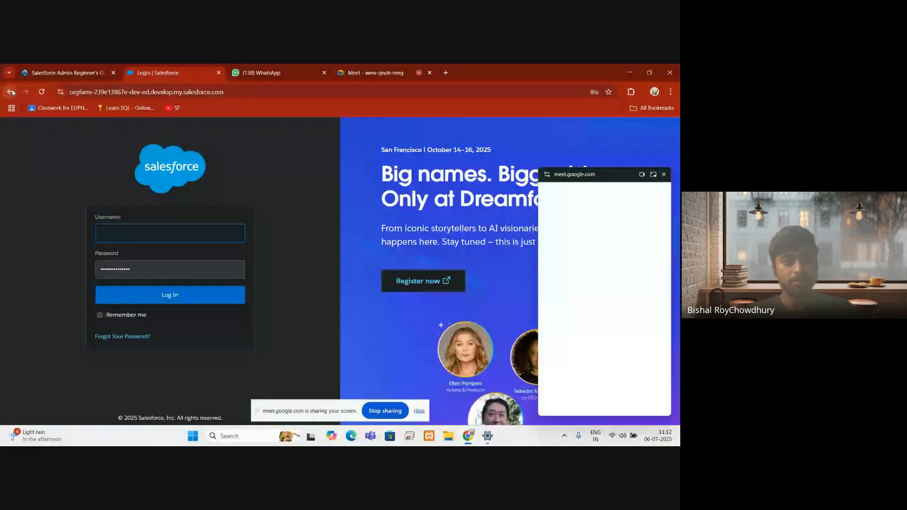
Step: Google 'salesforce login', open the Login | Salesforce result and choose Log In with Email
click(194, 93)
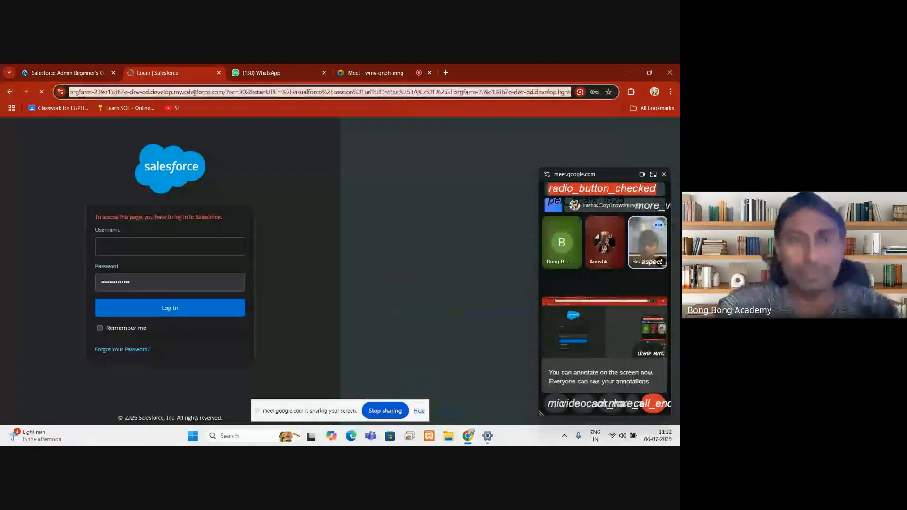
text(sale)
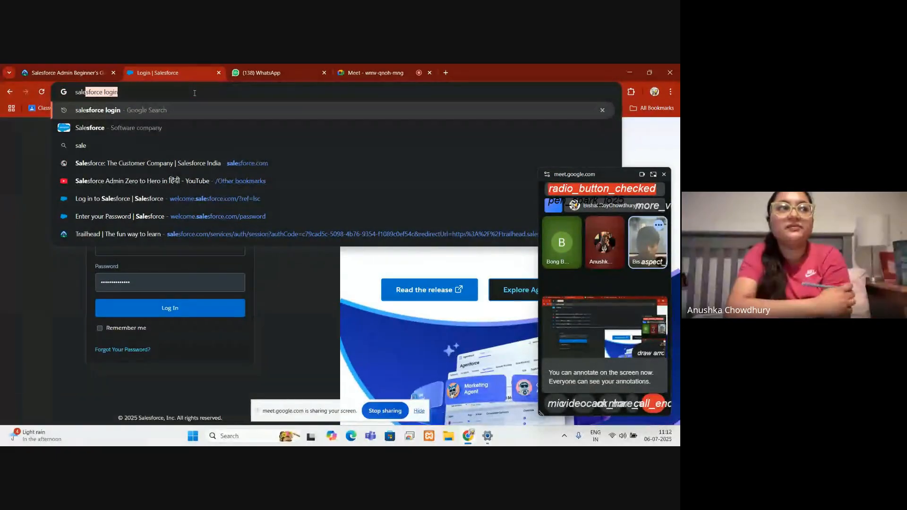
key(Return)
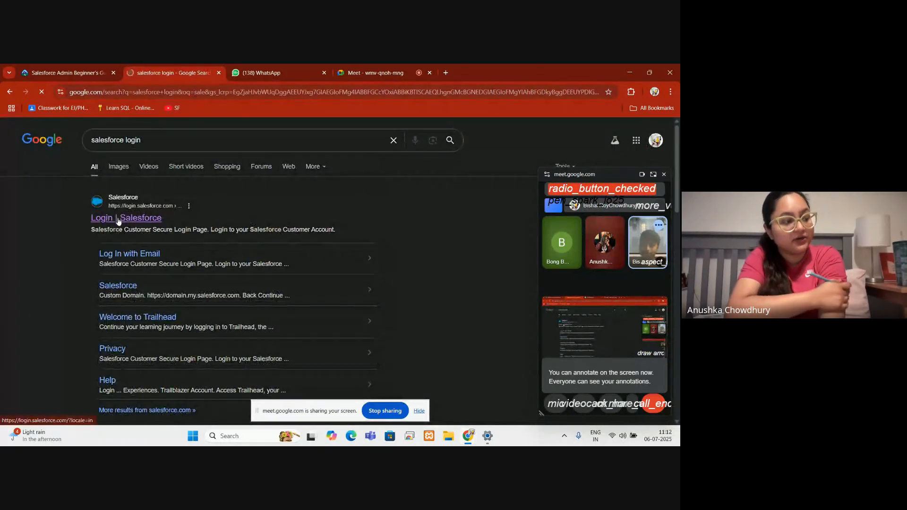
click(118, 221)
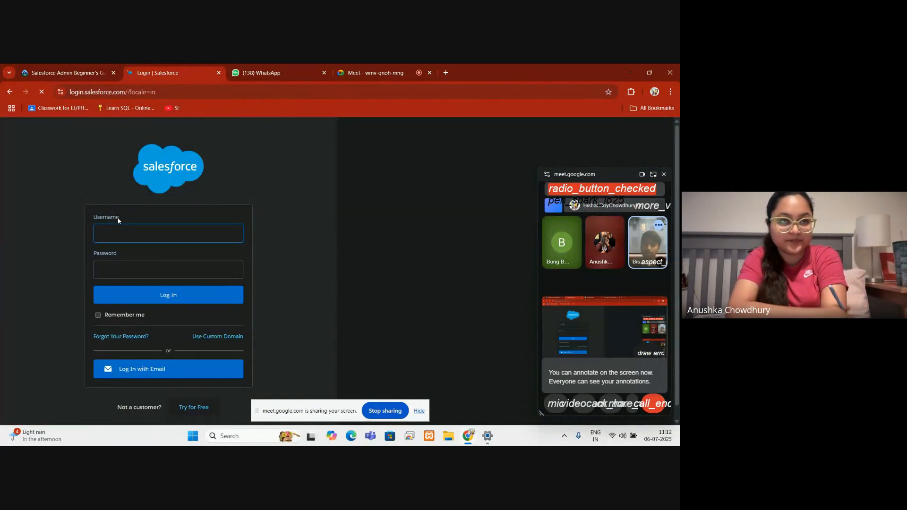
click(128, 371)
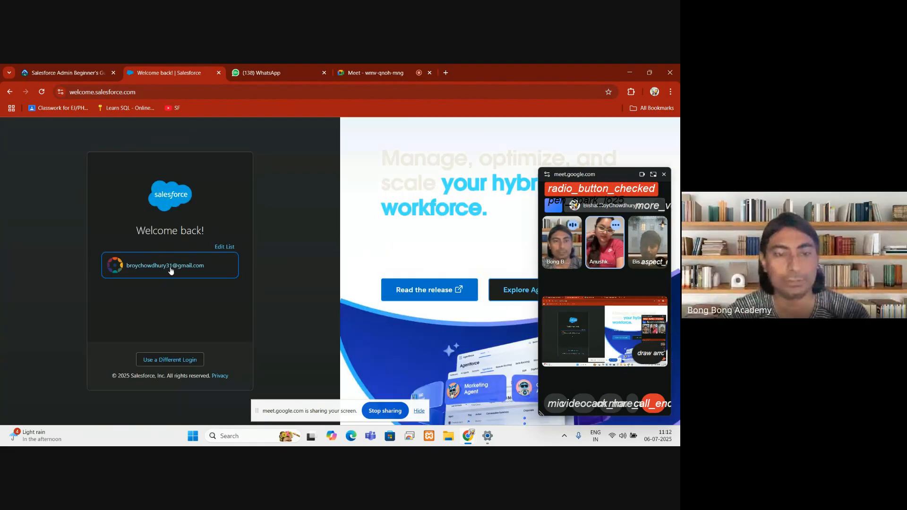
Step: Pick the saved account, then step back twice to the username and password login page
click(173, 265)
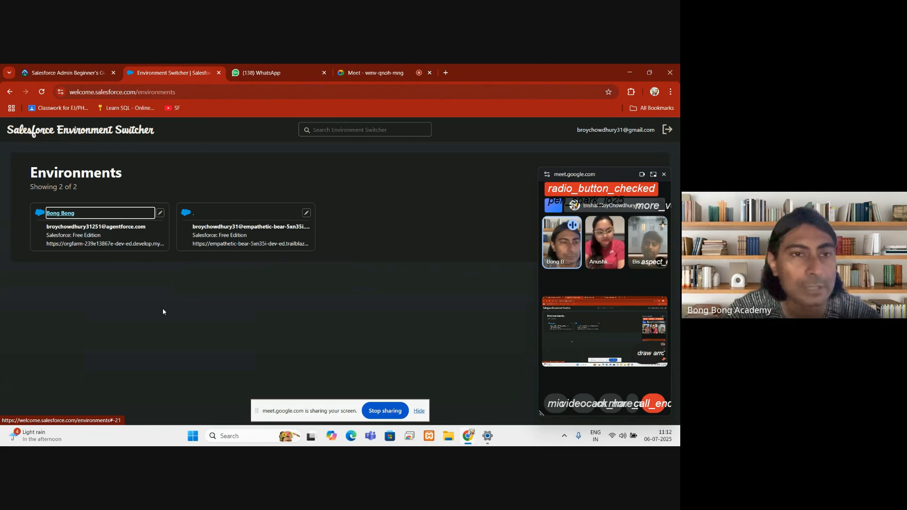
click(8, 92)
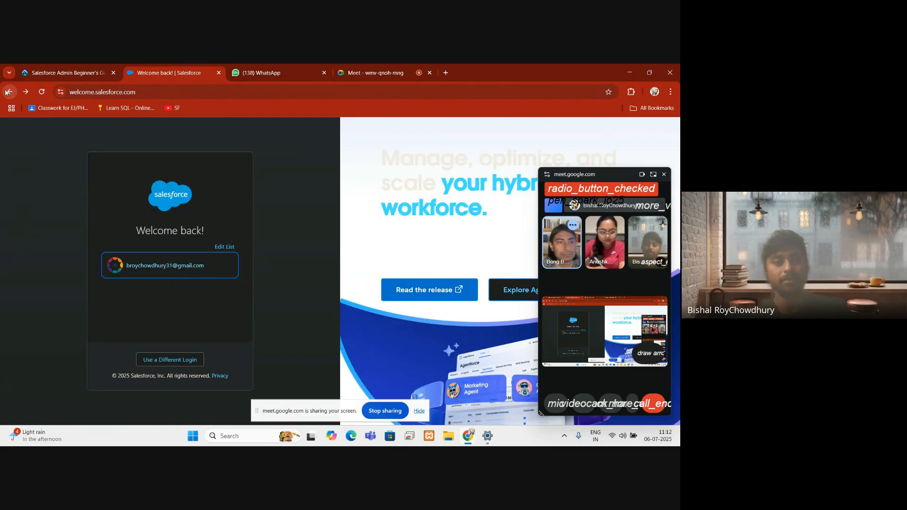
click(8, 92)
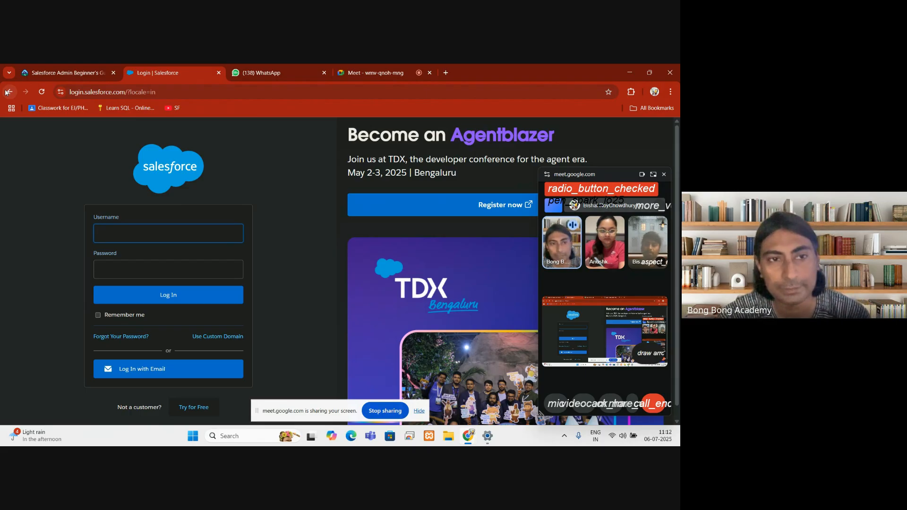
Step: Check the Admin Beginner trail tab, return to the login tab and continue with the saved account
click(30, 69)
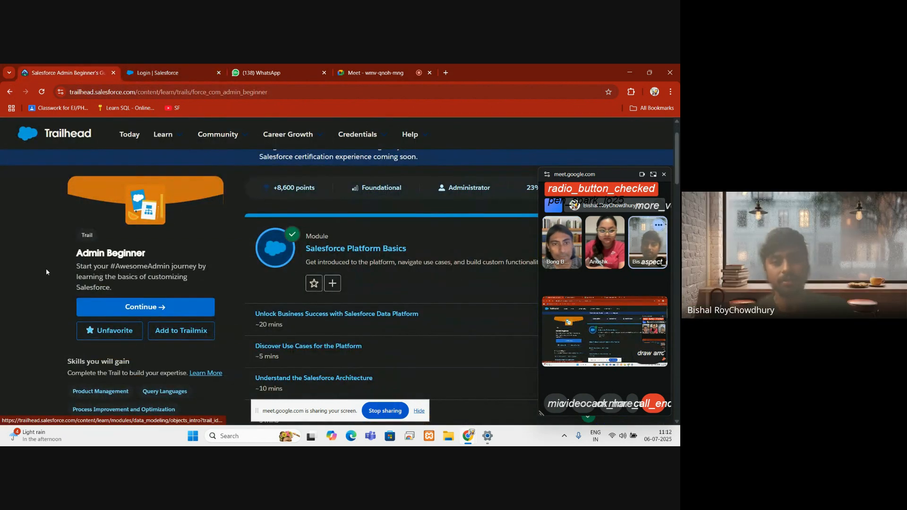
scroll(45, 272, up, 1)
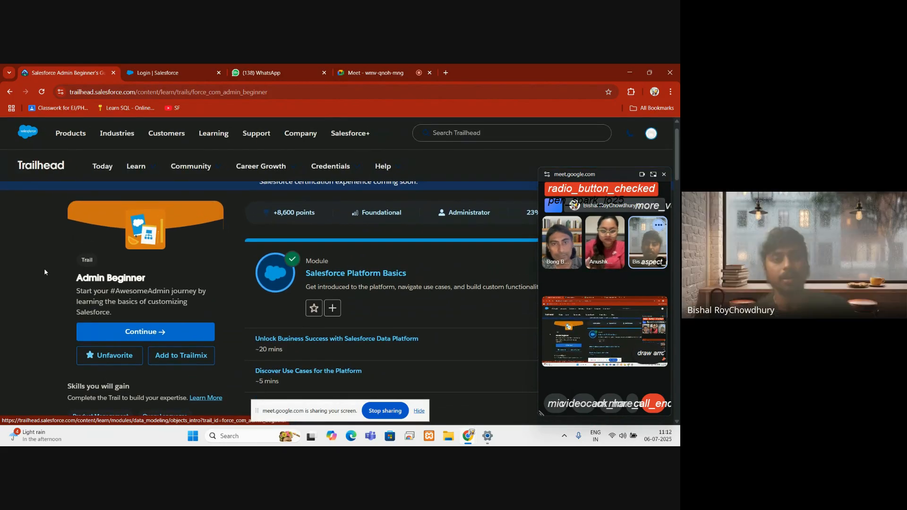
click(169, 70)
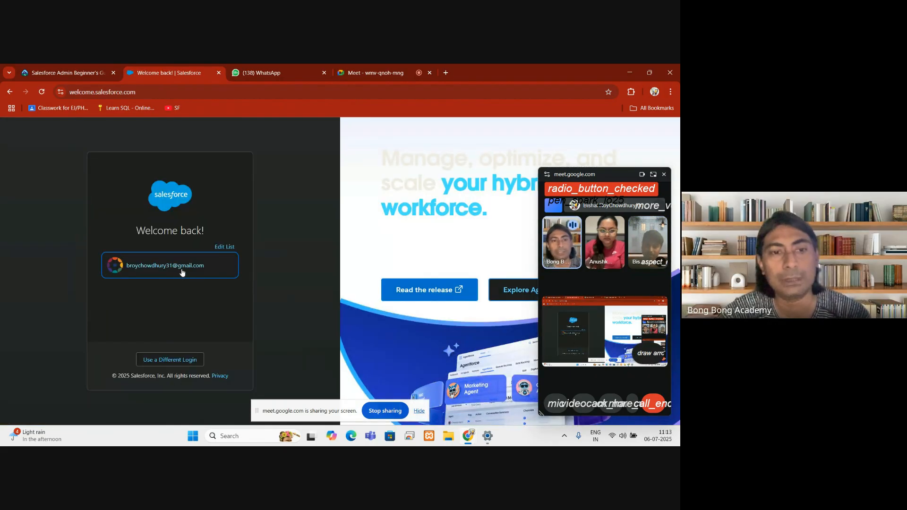
click(181, 273)
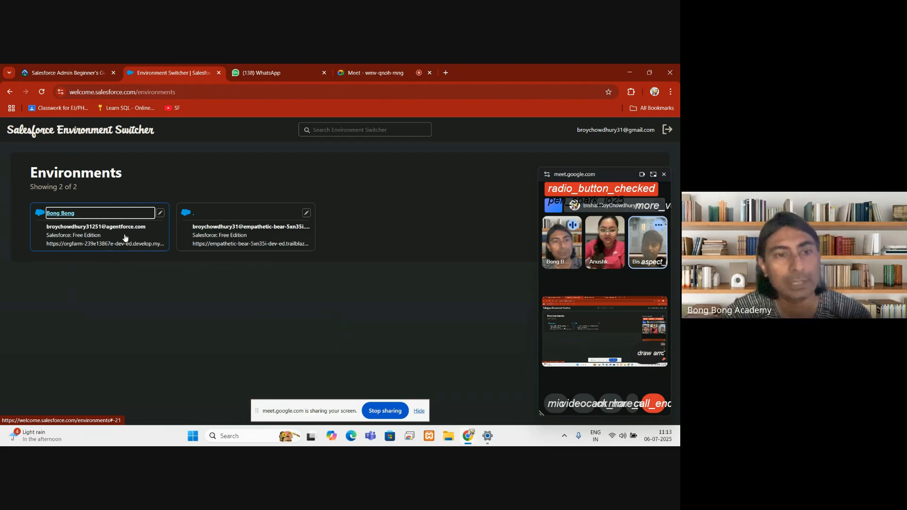
Step: Log into the Bong Bong developer environment by entering the account password
click(126, 237)
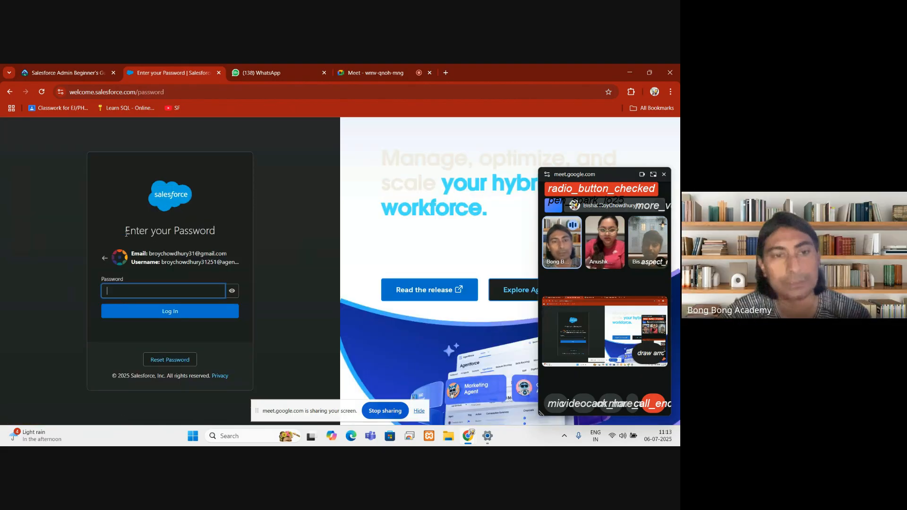
text(•••••)
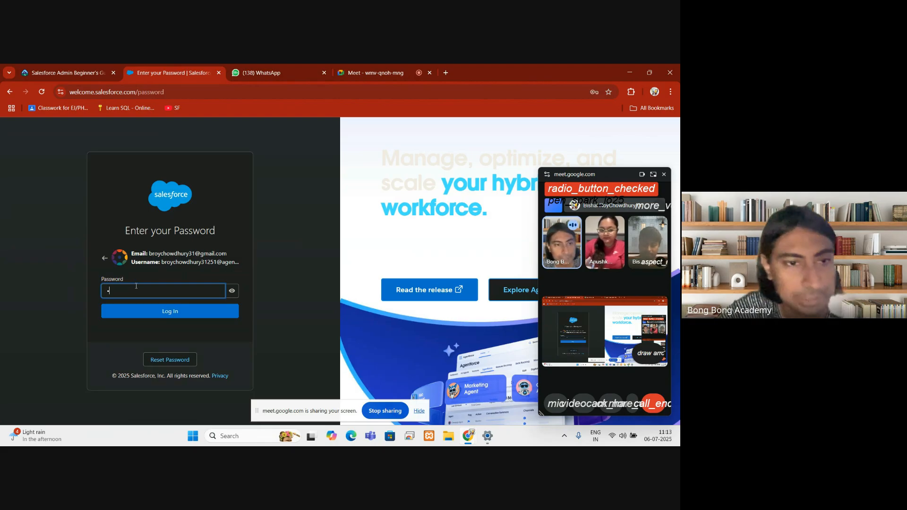
text(•)
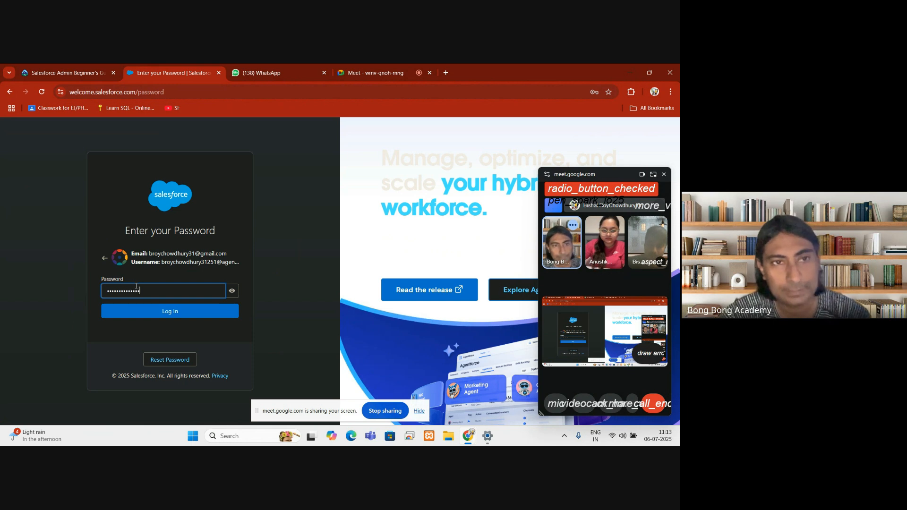
key(Return)
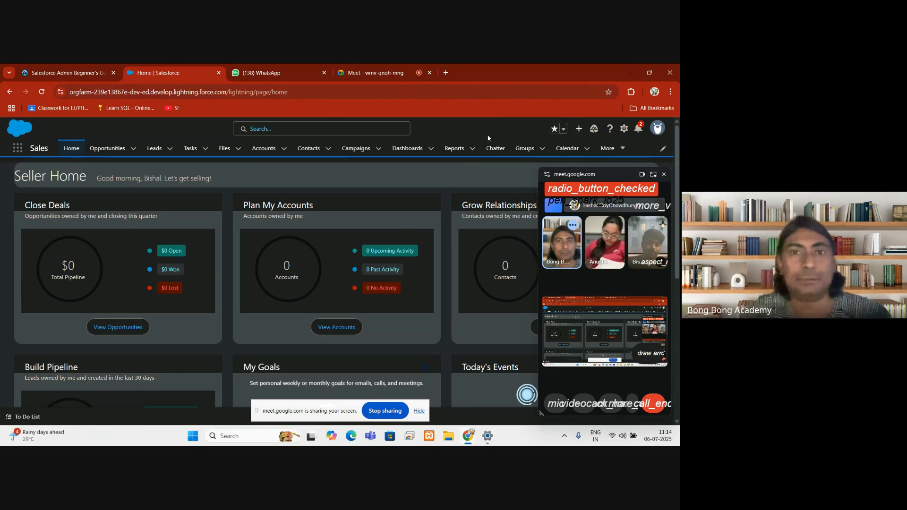
Step: Scroll through the Seller Home page, then bring up the Google Meet call tab
scroll(398, 226, down, 1)
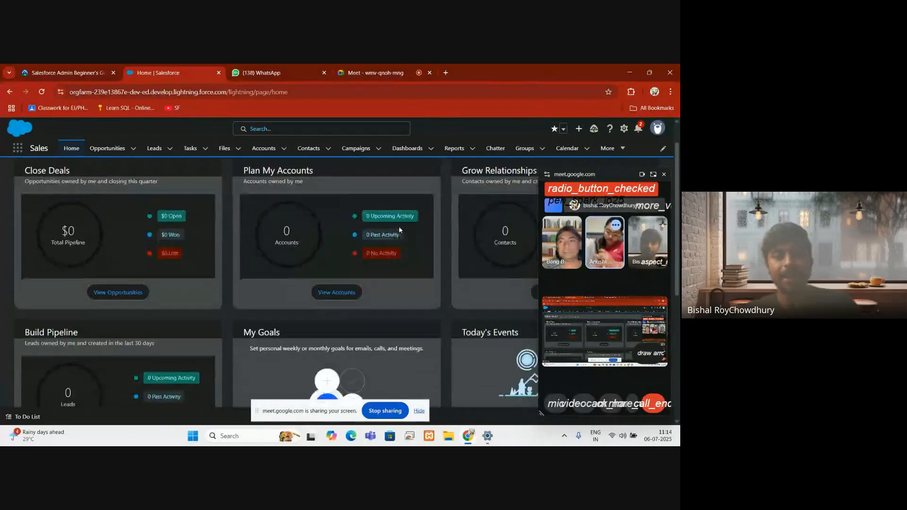
scroll(398, 226, up, 1)
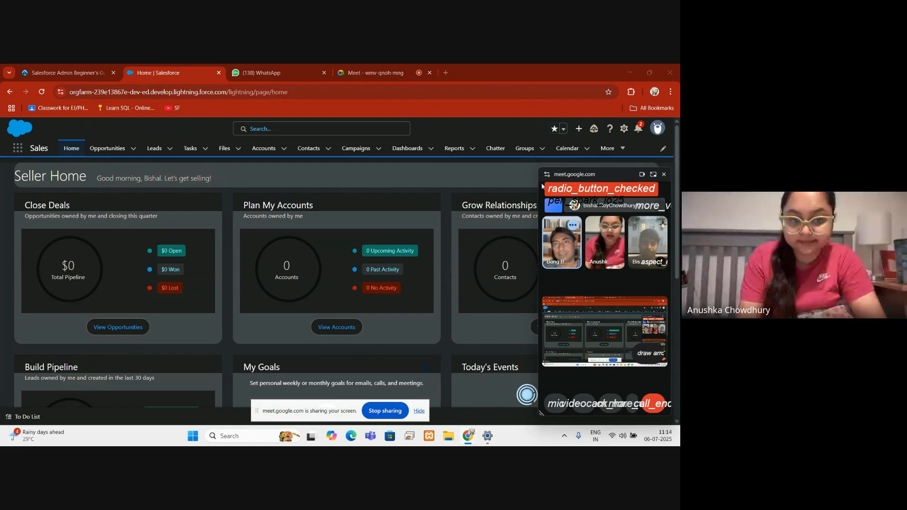
scroll(358, 228, down, 2)
scroll(351, 225, up, 2)
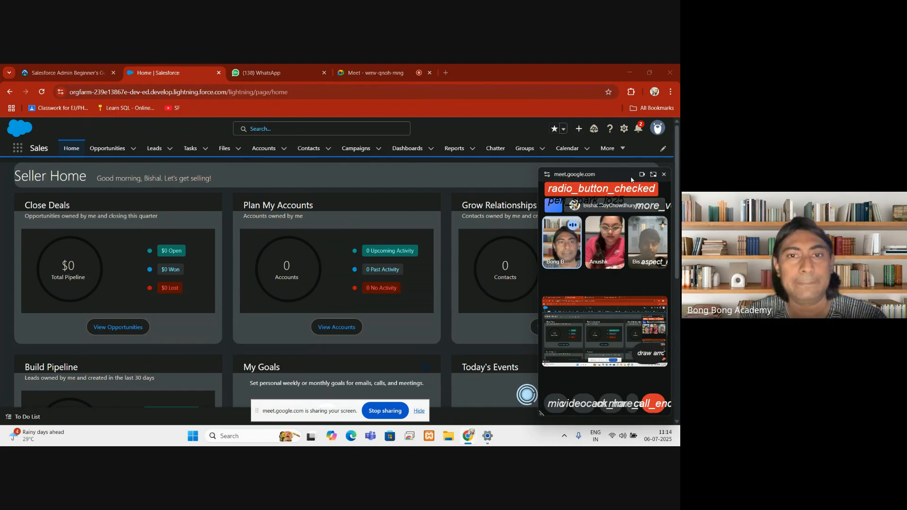
click(426, 67)
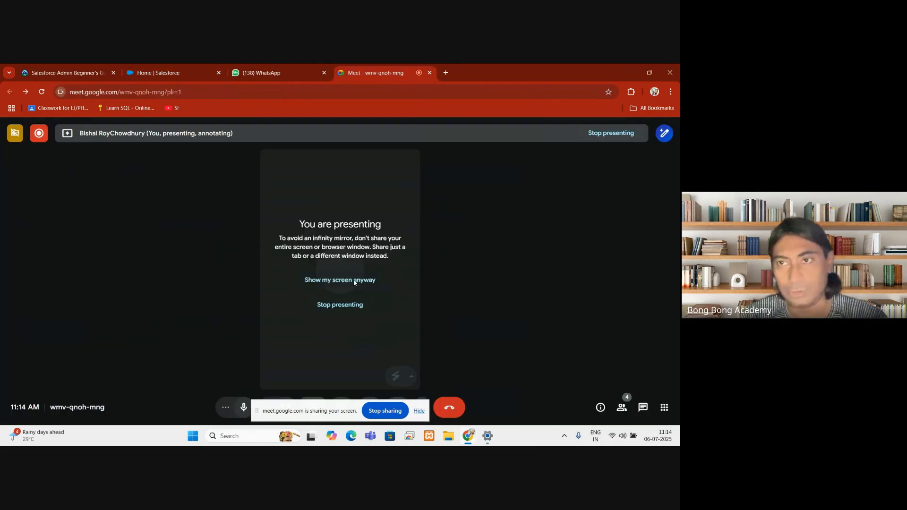
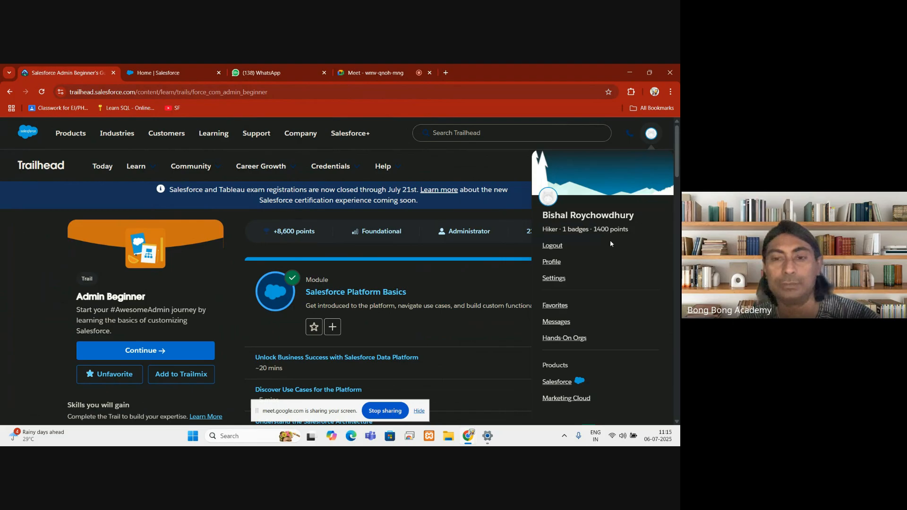
Step: Open Trailhead's Hands-On Orgs page and scroll to the Developer Edition org and My Trailhead Playground 1
click(566, 339)
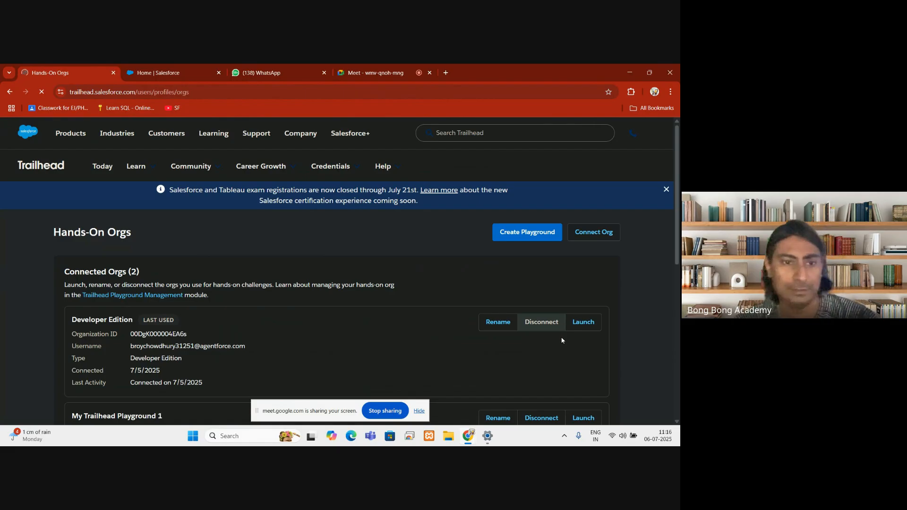
scroll(429, 310, down, 1)
scroll(430, 312, down, 1)
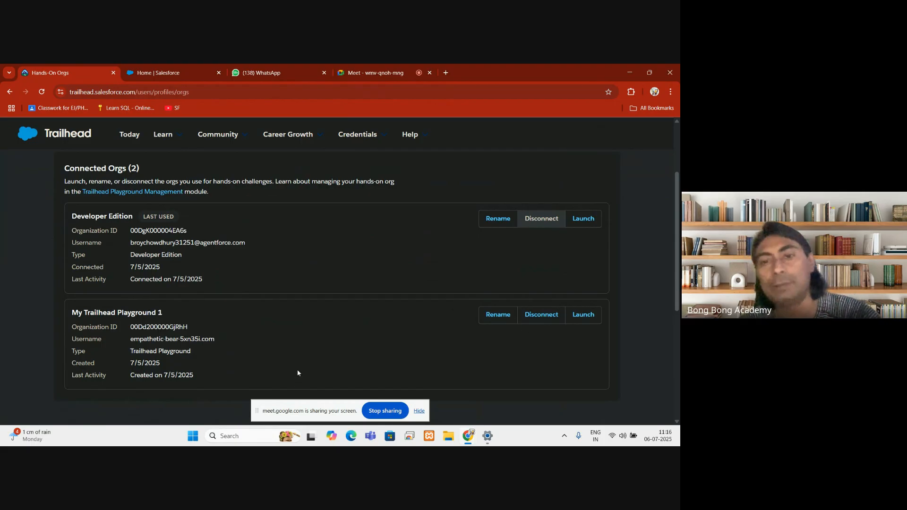
scroll(301, 358, up, 1)
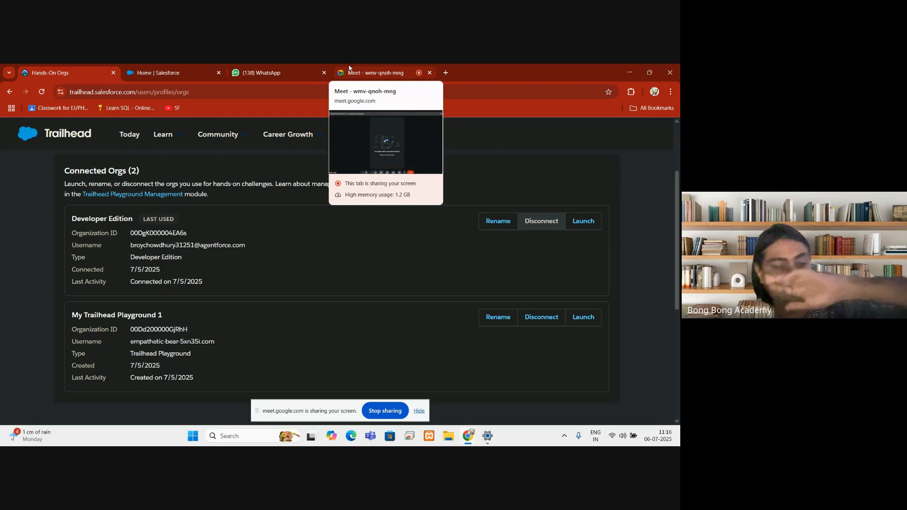
Step: Flip between the Meet, Salesforce and WhatsApp tabs, ending back on the shared Meet screen
click(349, 67)
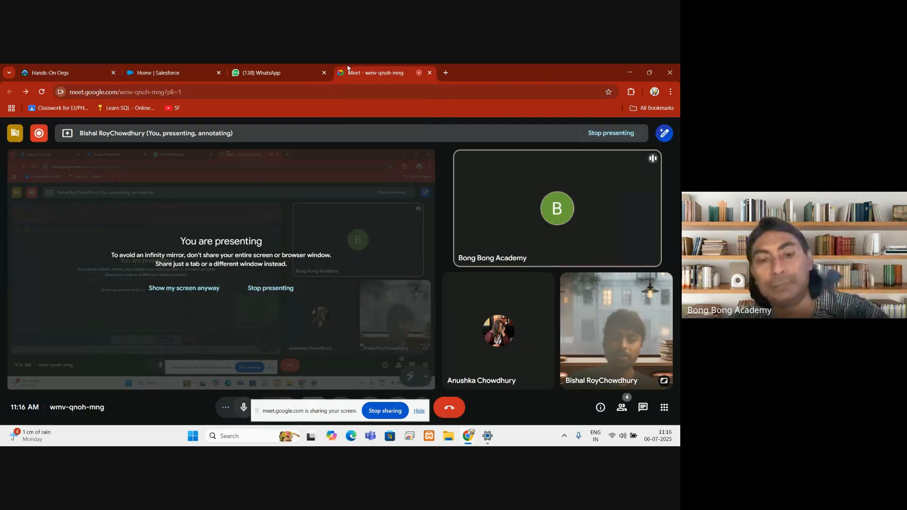
click(136, 68)
click(356, 67)
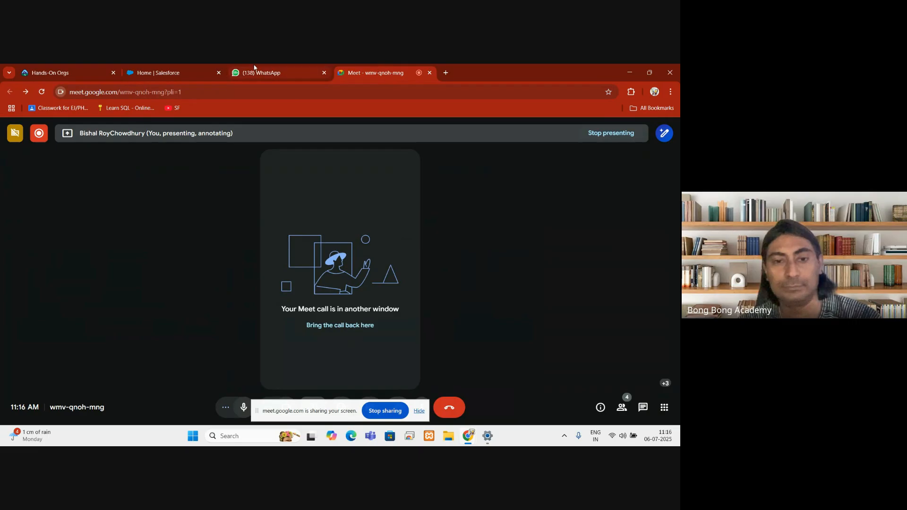
click(258, 69)
click(370, 67)
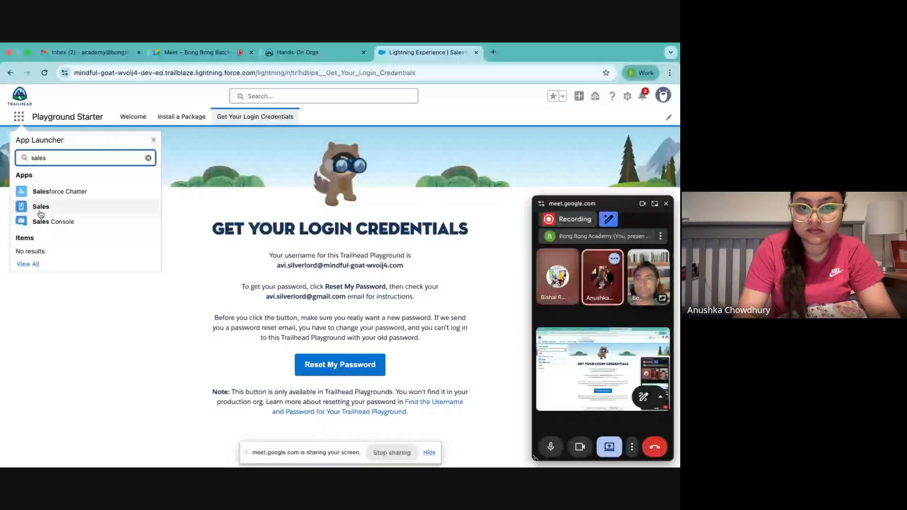
Step: Open the Sales app's Leads list and start a new lead form
click(40, 211)
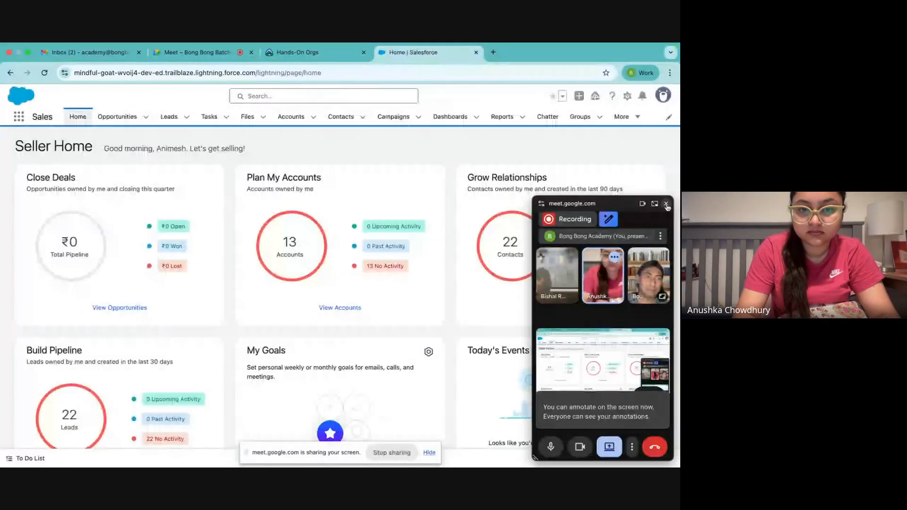
click(666, 205)
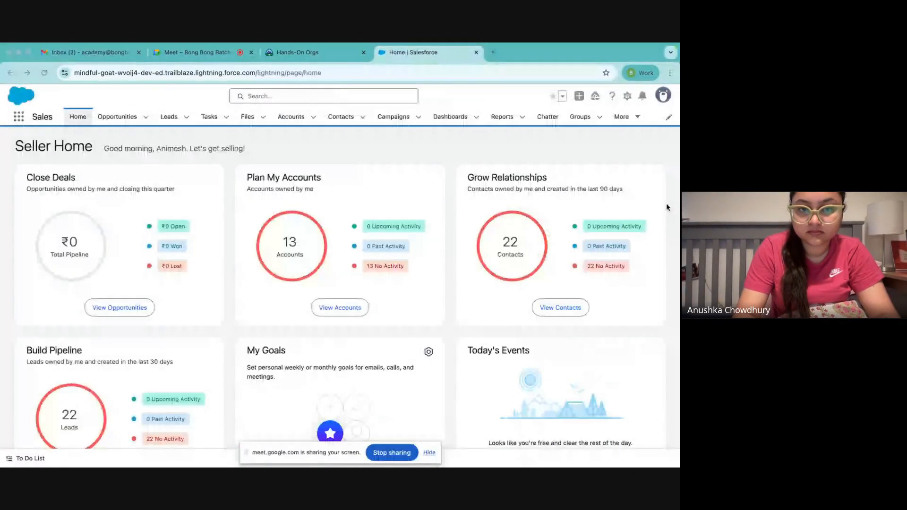
click(168, 118)
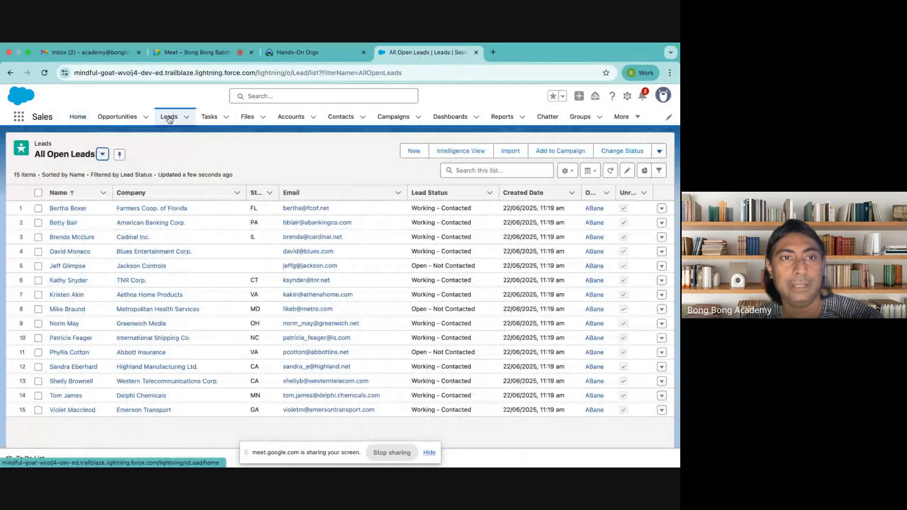
click(414, 151)
click(199, 259)
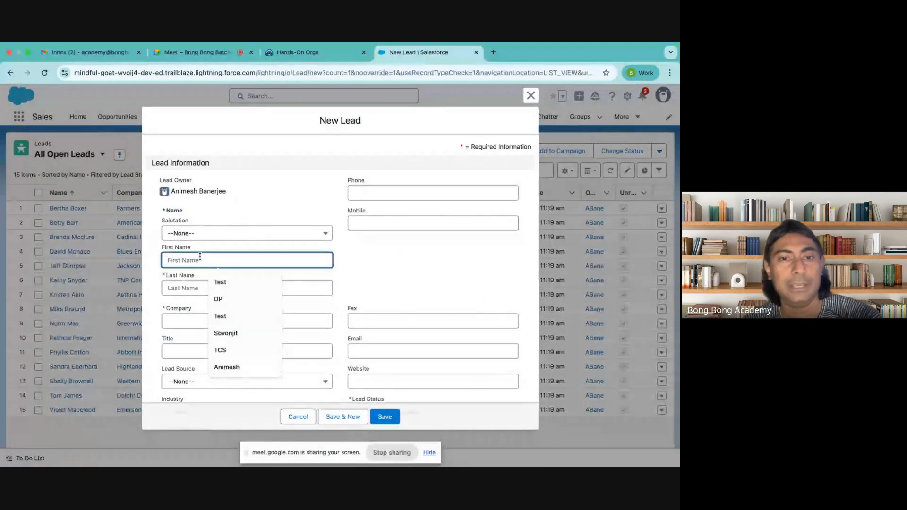
click(458, 263)
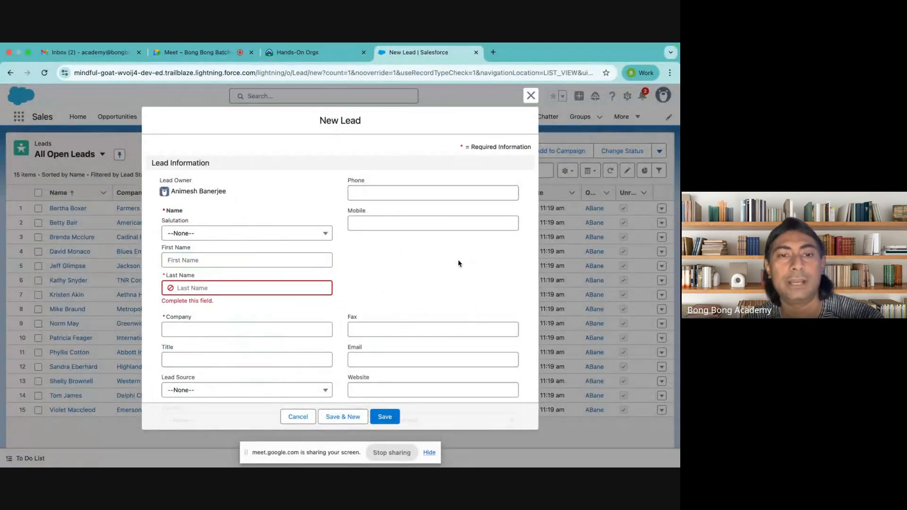
click(324, 258)
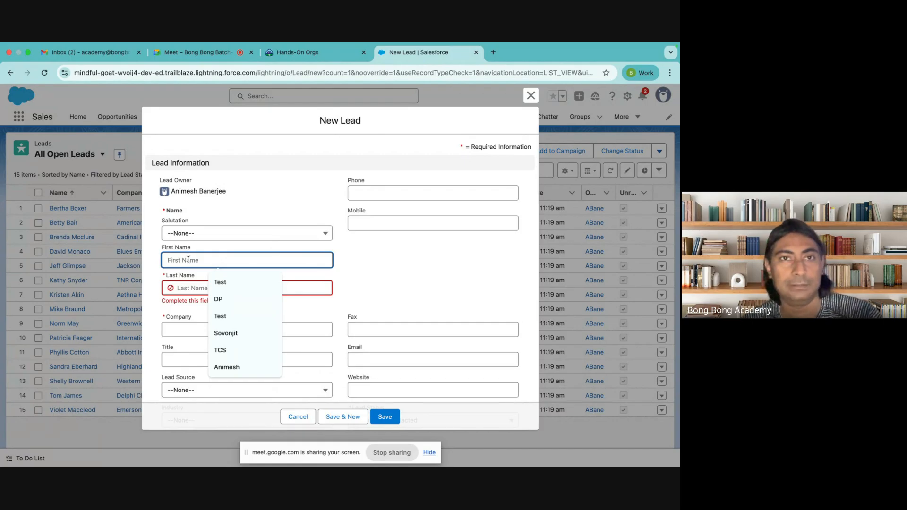
click(199, 52)
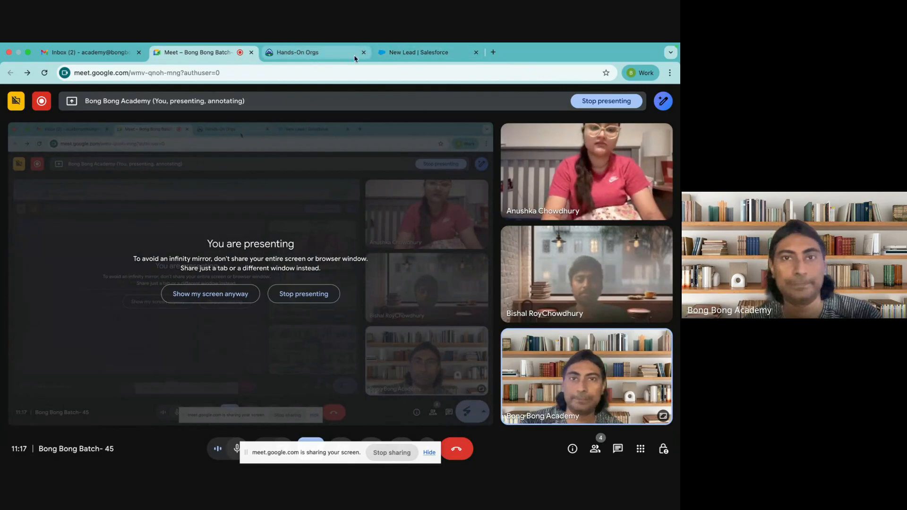
click(403, 53)
Step: Enter the lead's first and last name and company Bong Bong Academy, then save
click(213, 288)
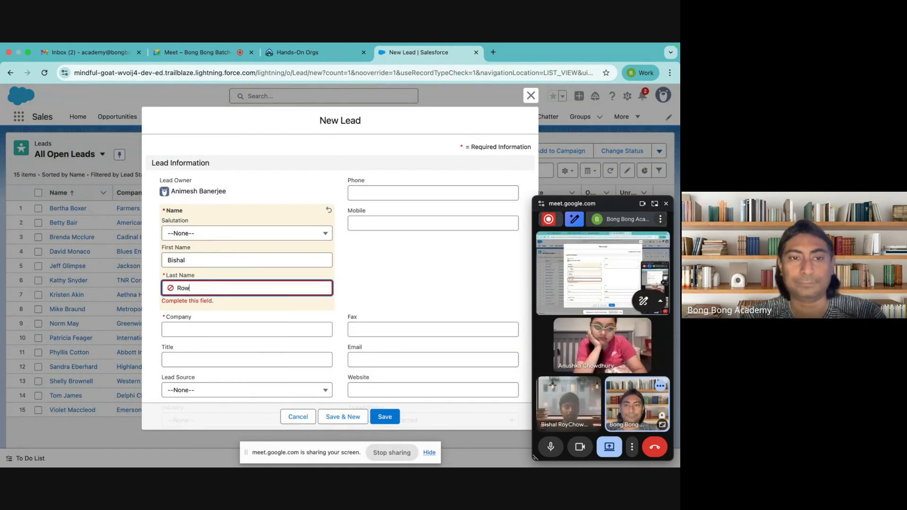
click(214, 333)
text(Bong BB)
key(BackSpace)
key(BackSpace)
text(Bong Academy)
click(408, 277)
scroll(407, 275, down, 1)
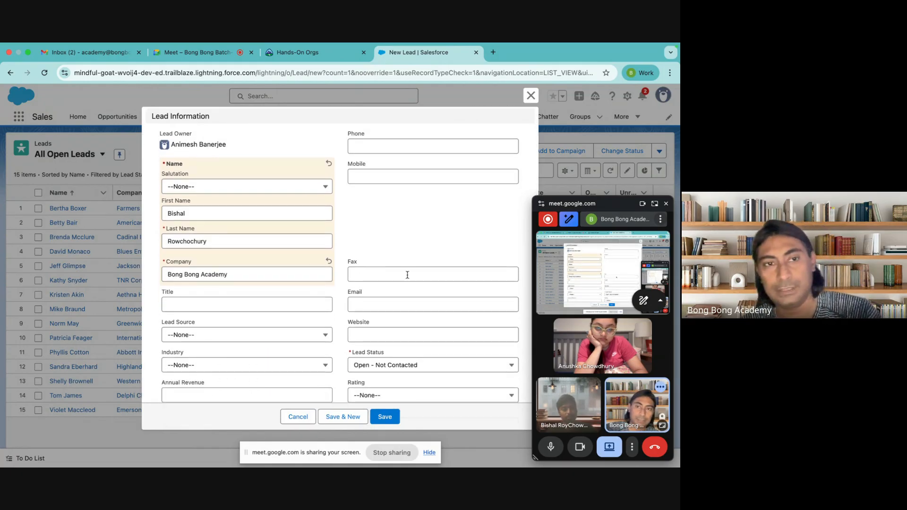
click(385, 416)
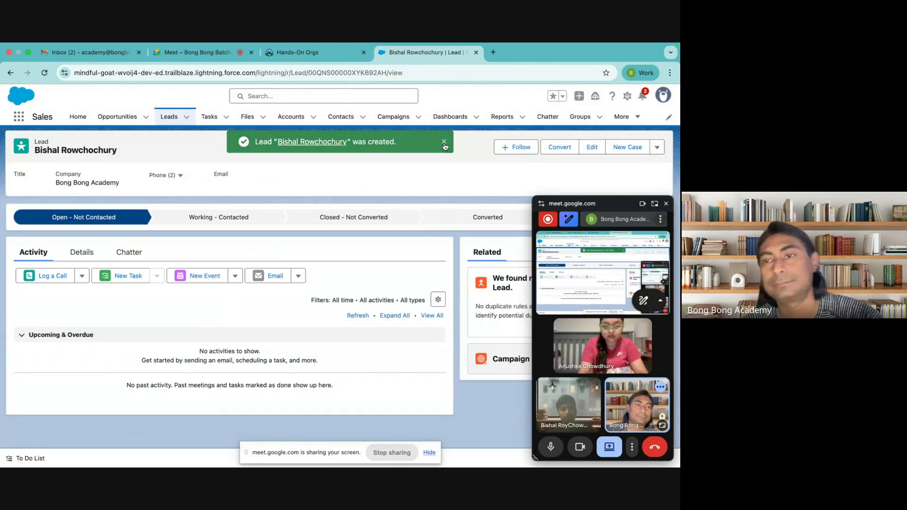
Step: Dismiss the lead-created success toast
click(444, 143)
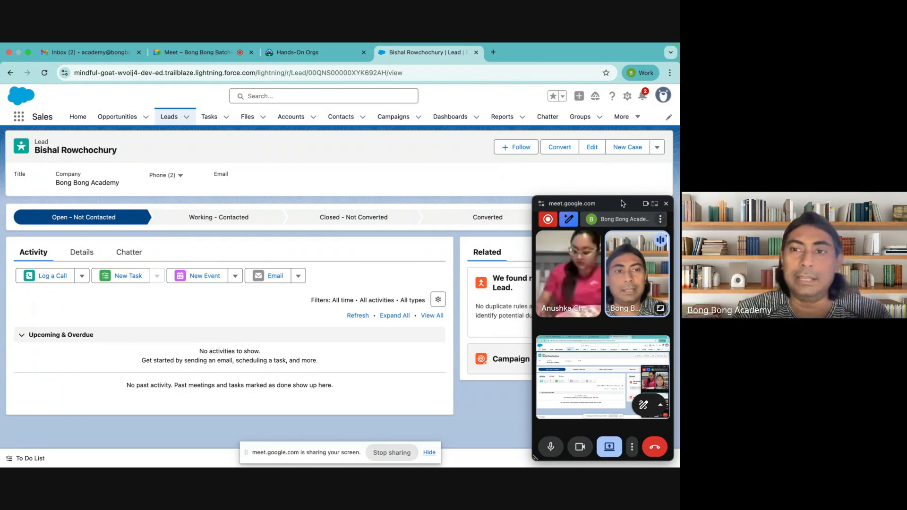
Step: Log a Call on the lead and begin typing comments about his interest
click(43, 276)
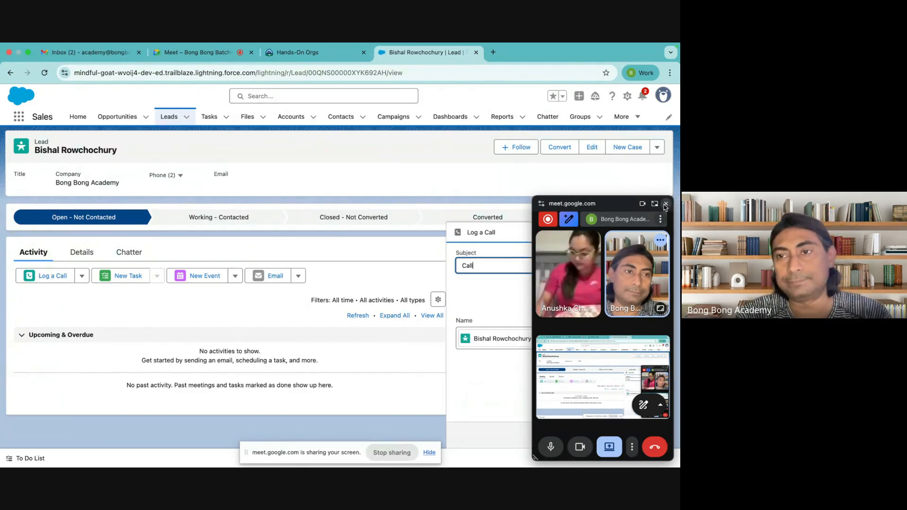
click(665, 204)
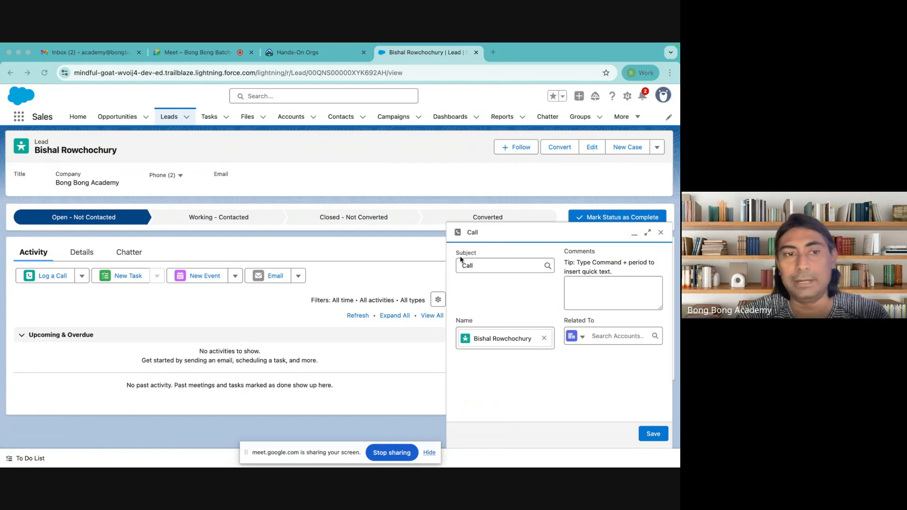
click(579, 287)
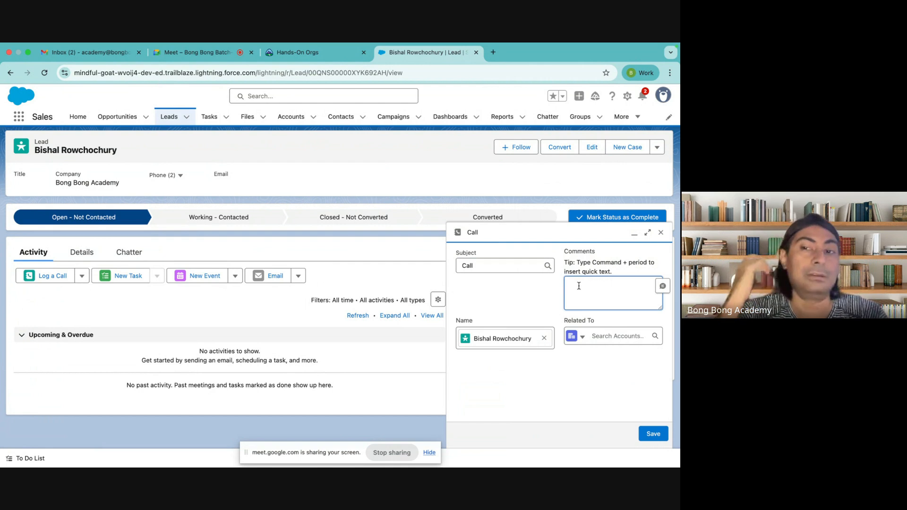
text(Had a discussion. He is in)
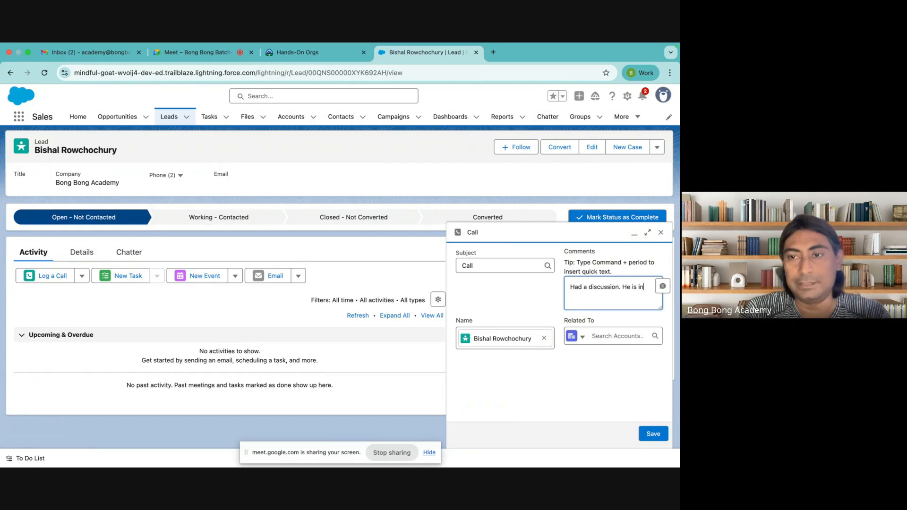
text(ested)
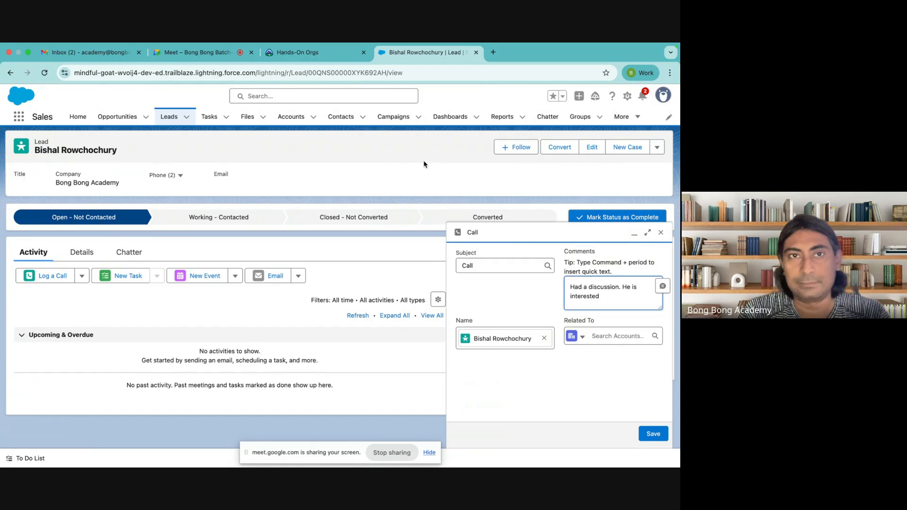
Step: Admit the waiting participant to the Meet call, then finish the comments and save the call
click(232, 54)
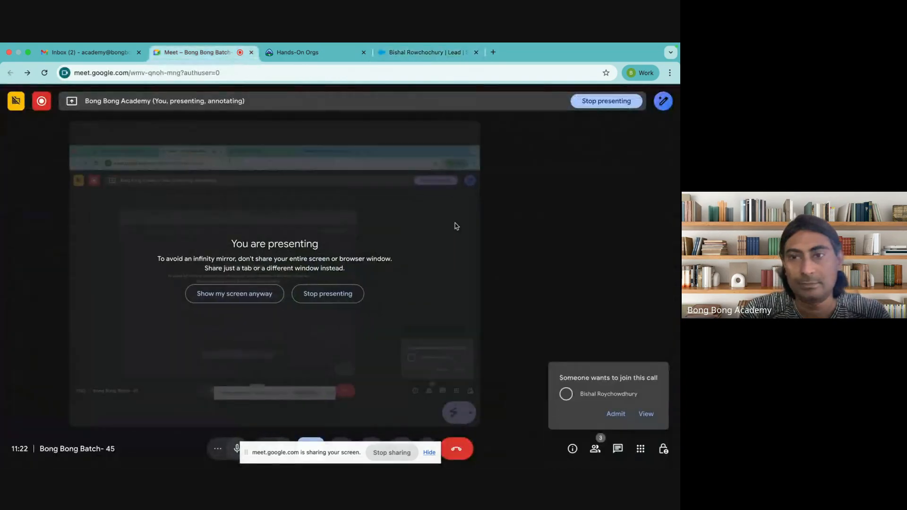
click(615, 414)
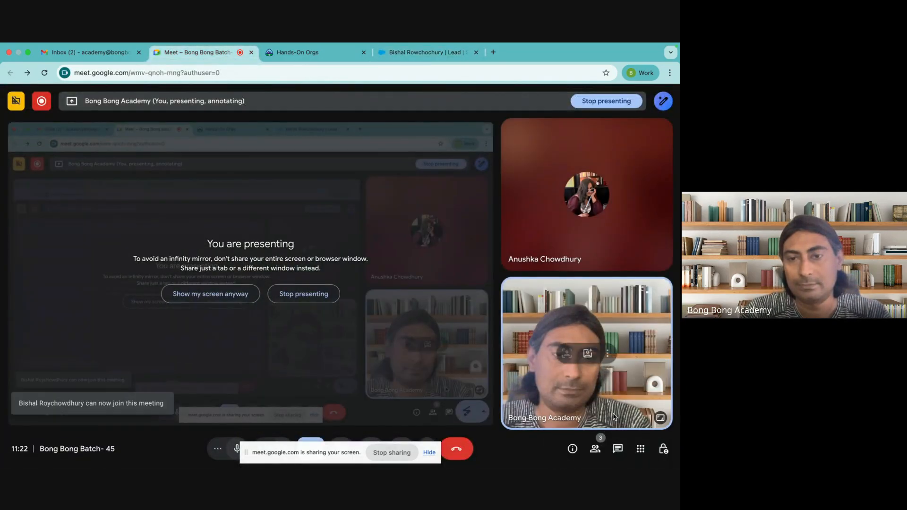
click(425, 52)
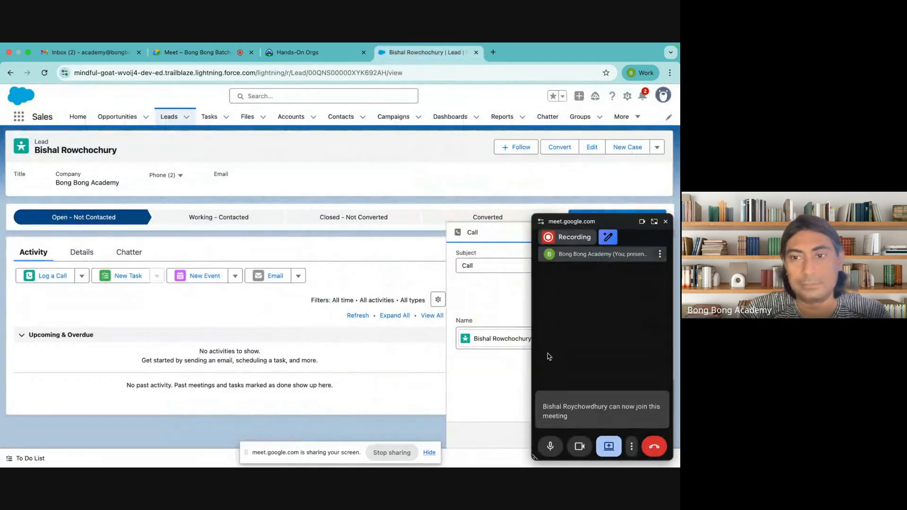
click(665, 223)
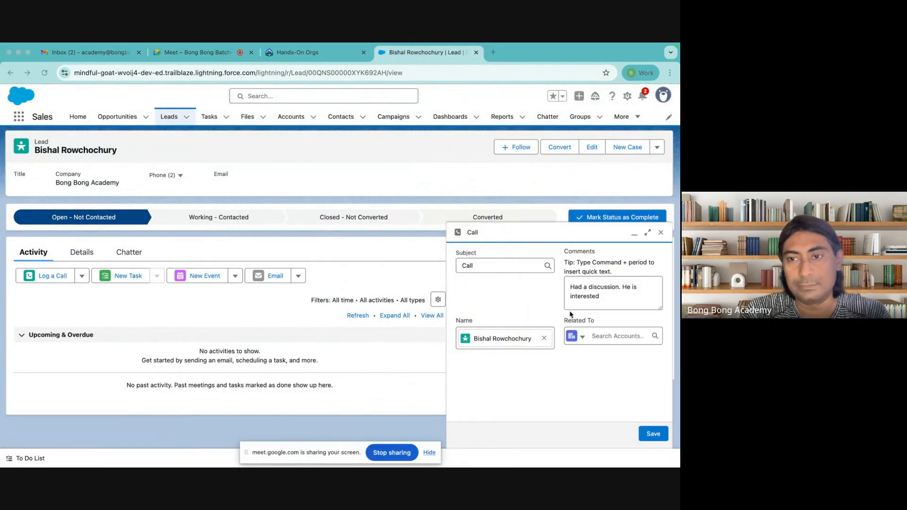
click(610, 297)
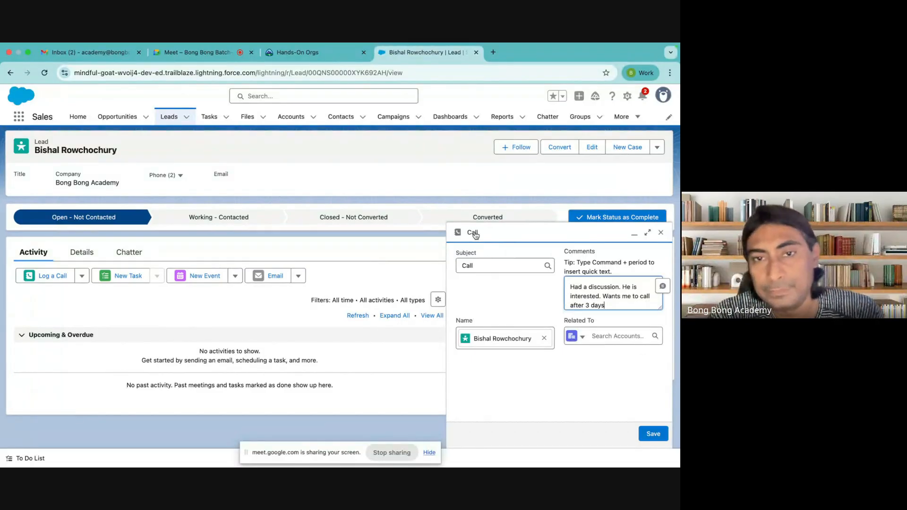
click(654, 434)
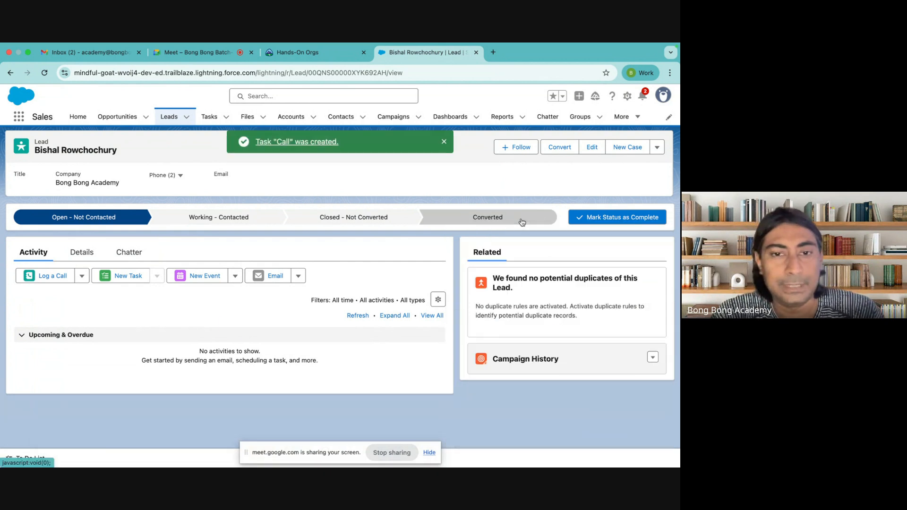
Step: Review the logged call's description, then mark Working - Contacted as the current status
click(17, 396)
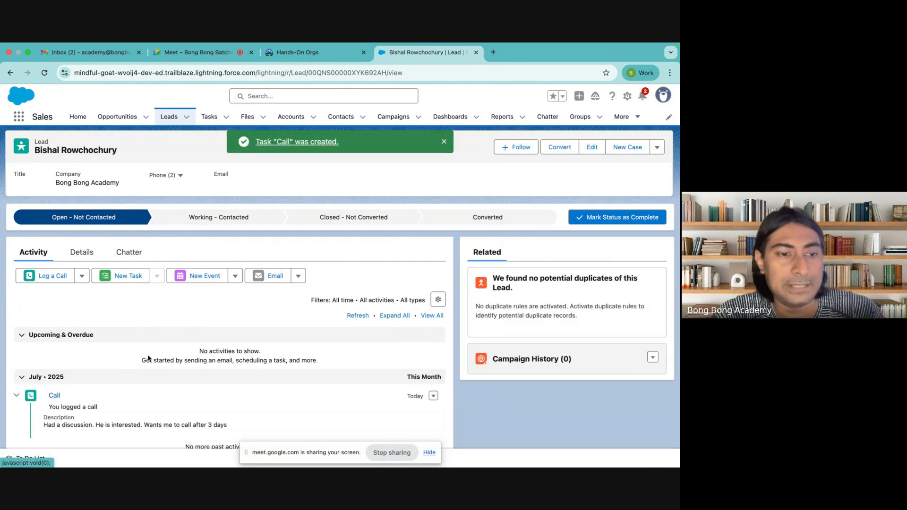
scroll(17, 373, down, 1)
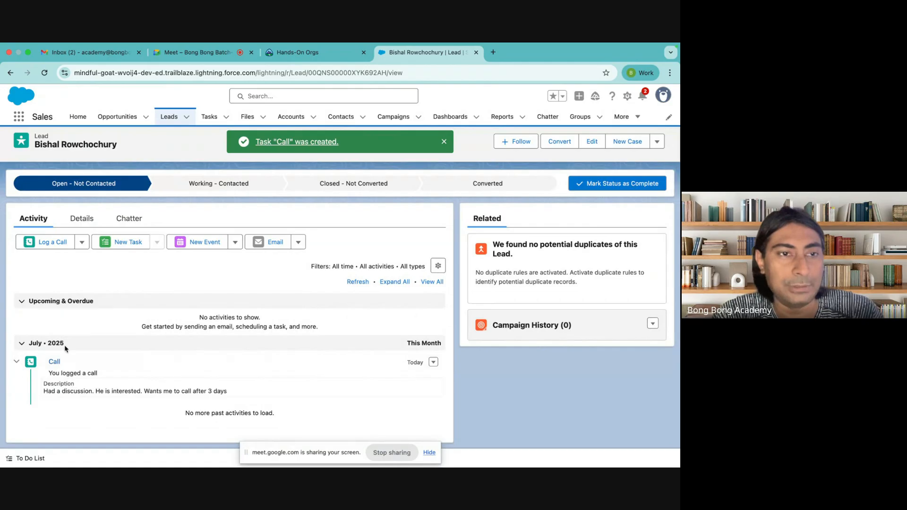
scroll(61, 371, up, 1)
drag(44, 425, 227, 425)
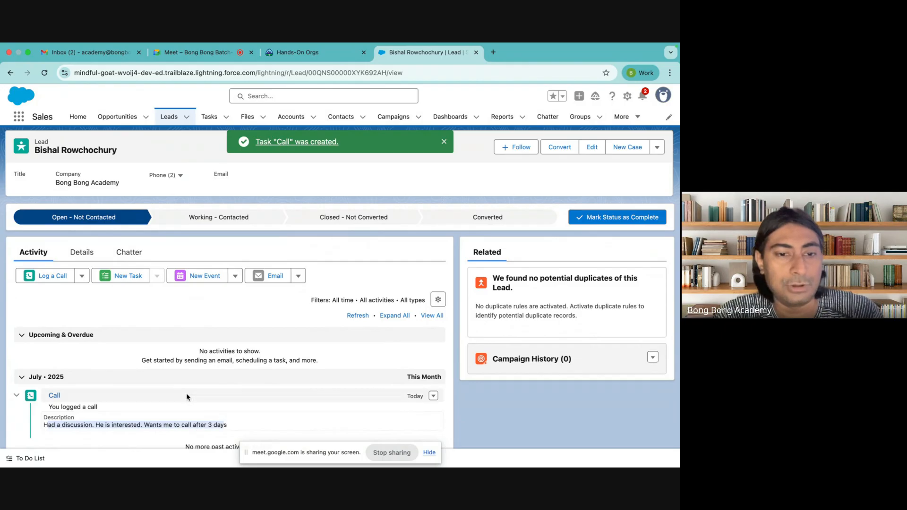
click(164, 373)
scroll(197, 386, down, 1)
scroll(197, 386, up, 1)
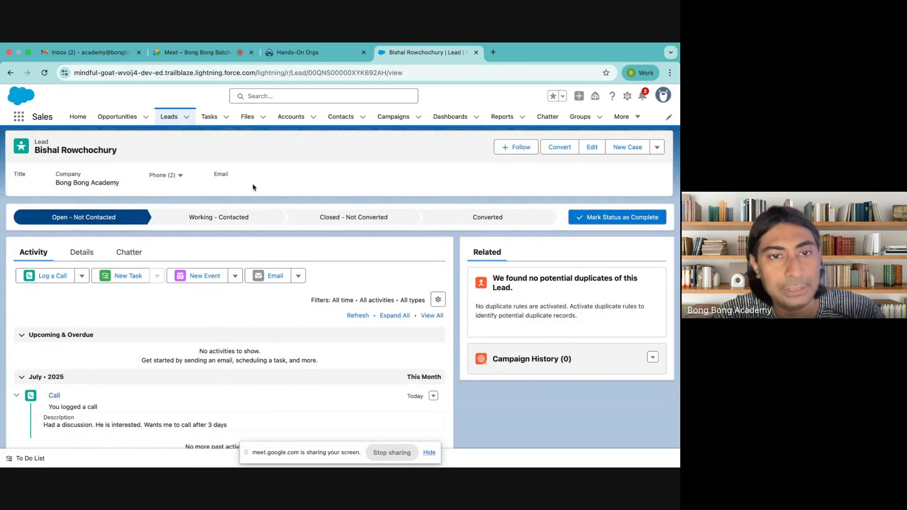
click(219, 217)
click(617, 217)
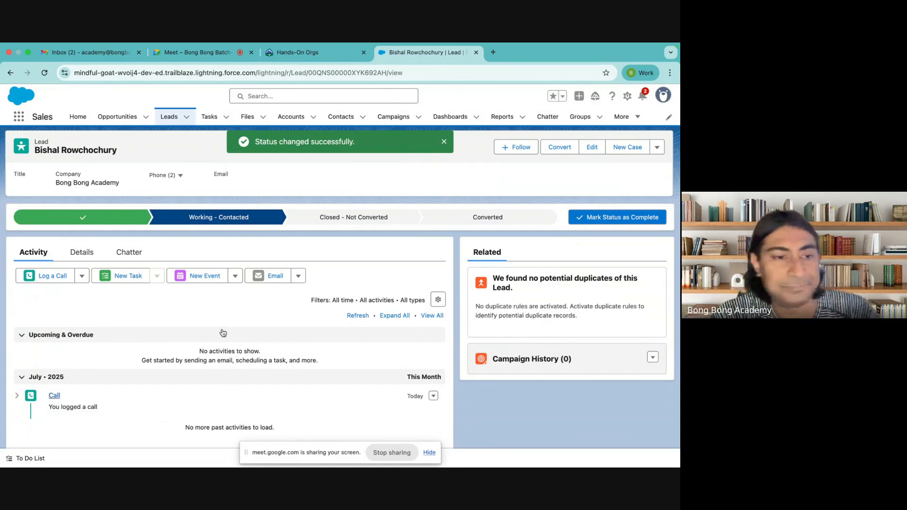
Step: Re-expand the logged call, check the lead's Details, and select the call description line
click(17, 395)
scroll(142, 364, down, 2)
scroll(95, 283, up, 2)
click(80, 252)
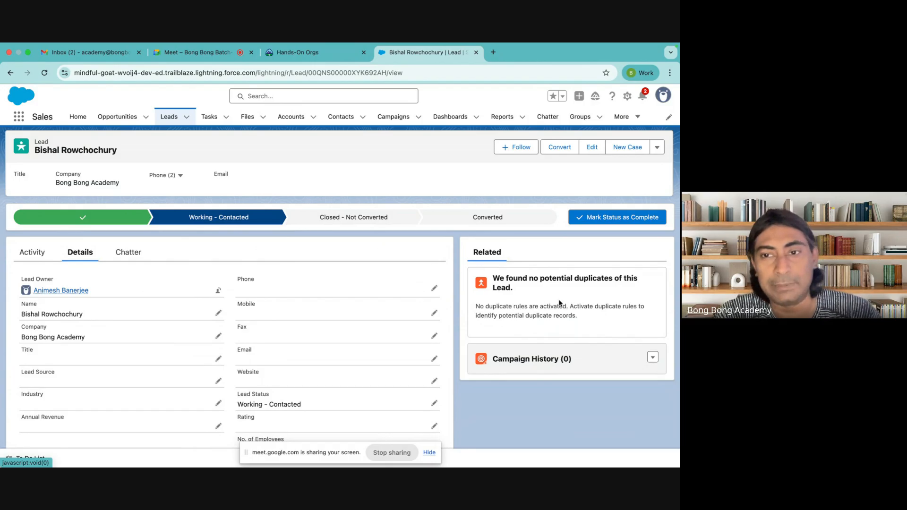
click(31, 255)
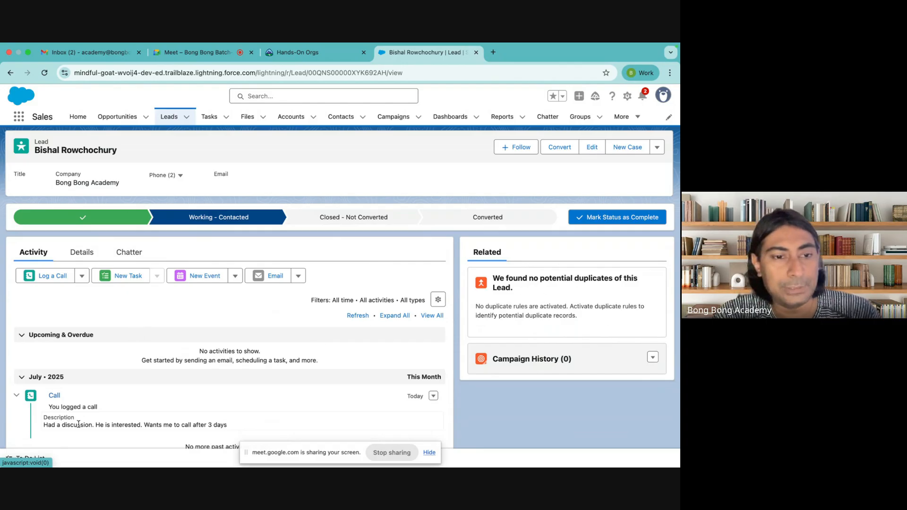
triple_click(231, 427)
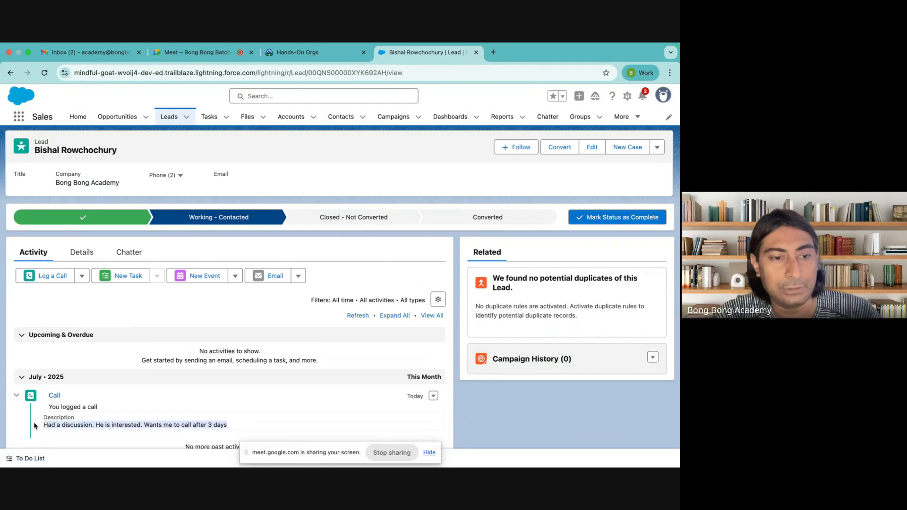
Step: Create a Call task for the lead due 09/07/2025 and expand its details
click(124, 277)
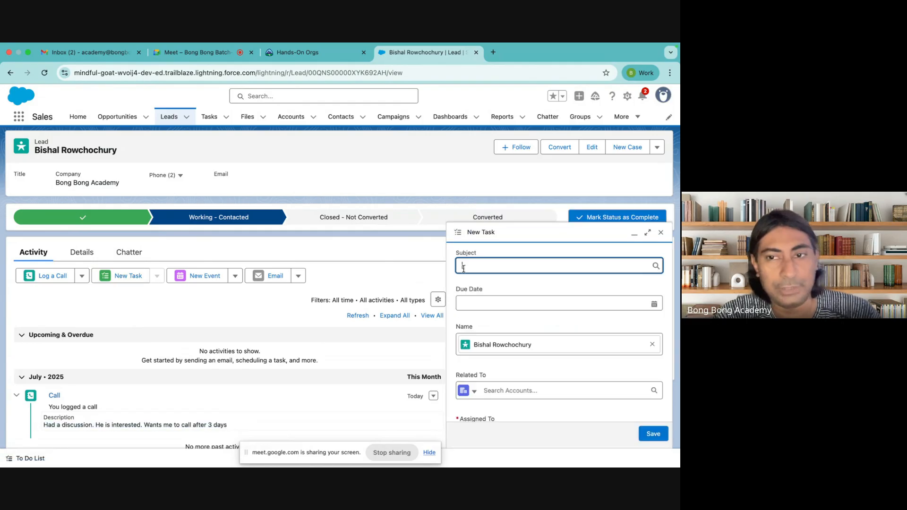
click(537, 267)
click(477, 303)
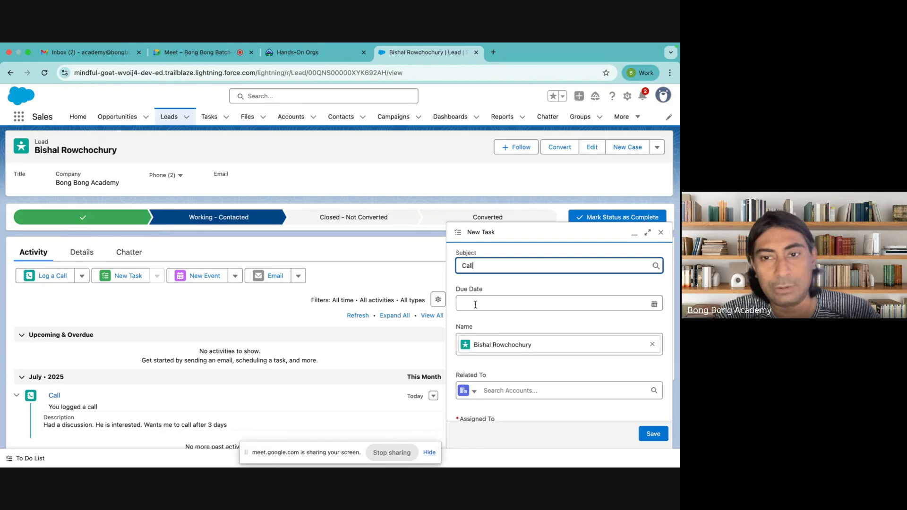
click(476, 303)
click(597, 380)
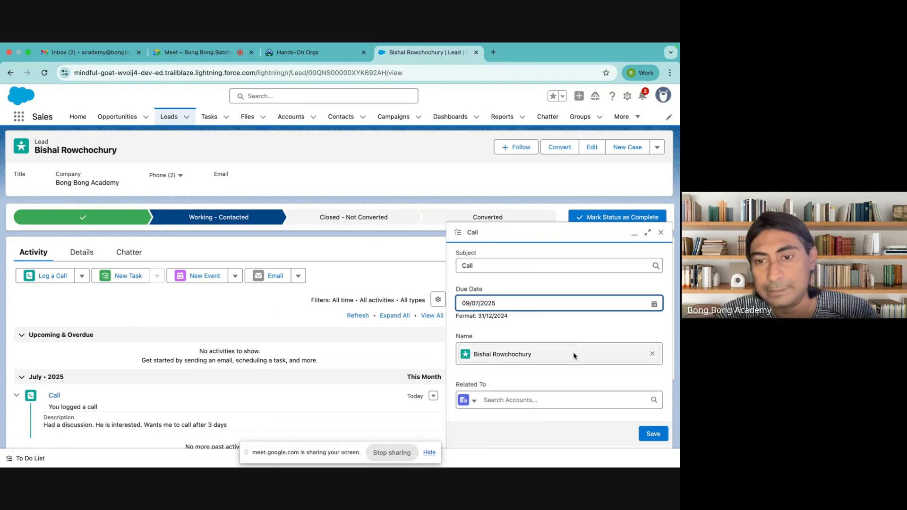
scroll(643, 413, down, 3)
click(654, 434)
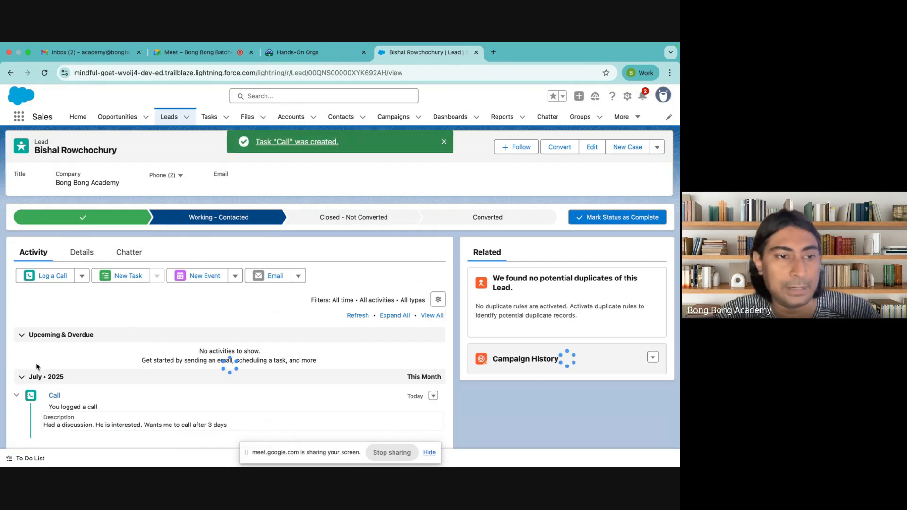
click(17, 354)
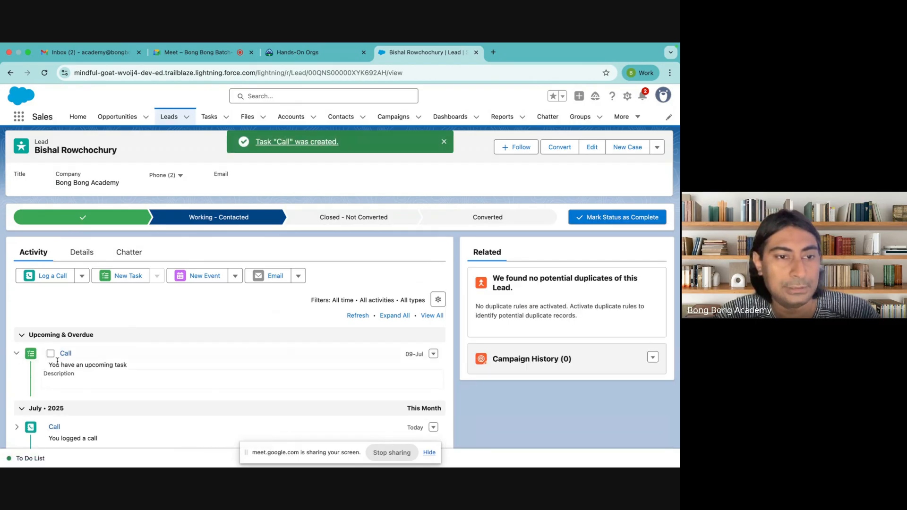
drag(51, 367, 152, 369)
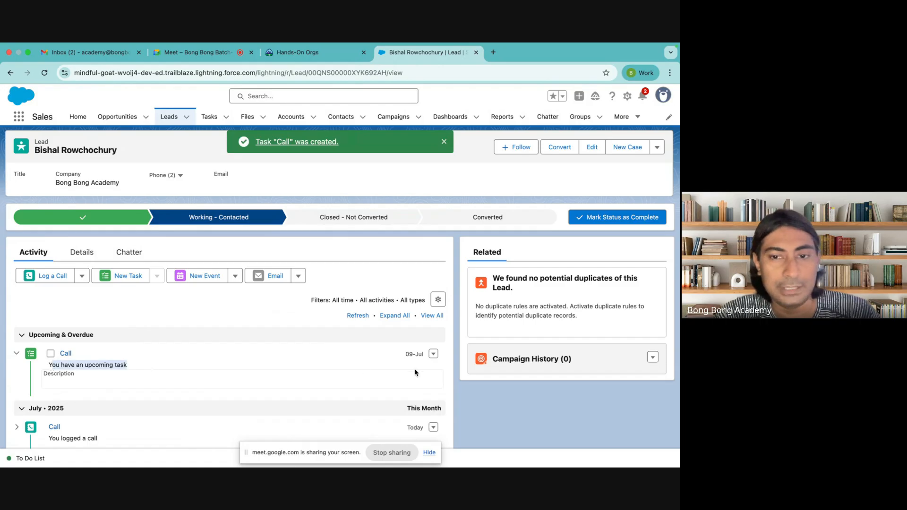
click(78, 118)
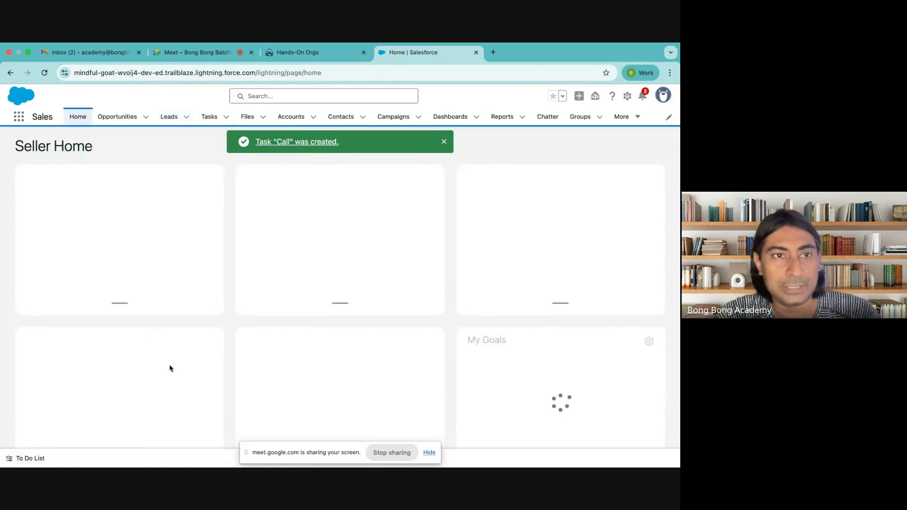
scroll(179, 362, down, 3)
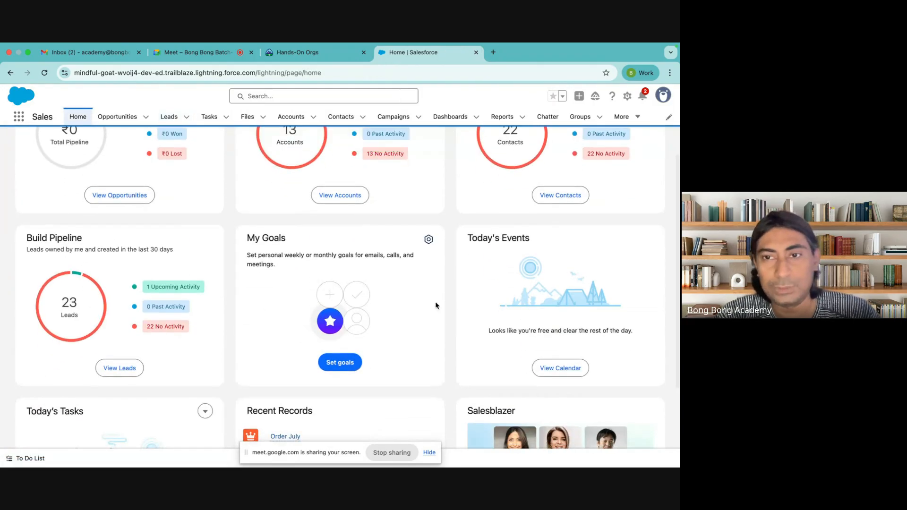
scroll(79, 426, down, 3)
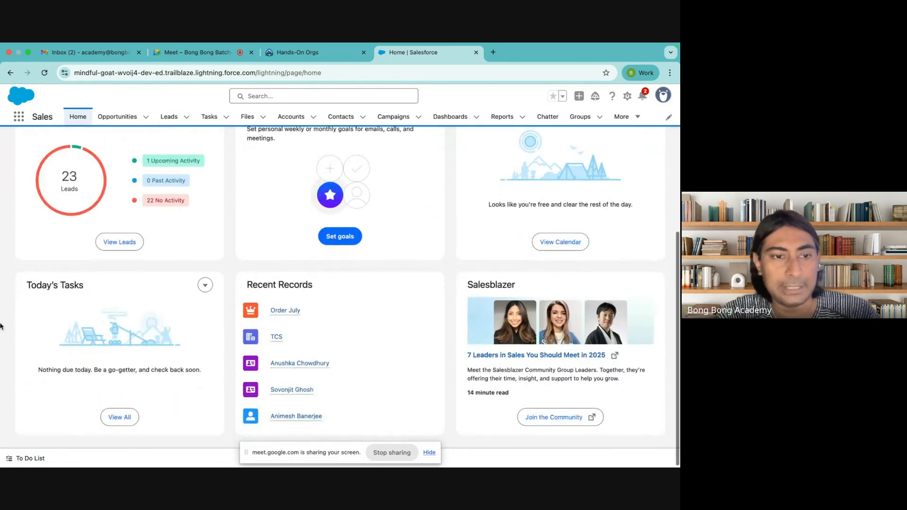
click(209, 118)
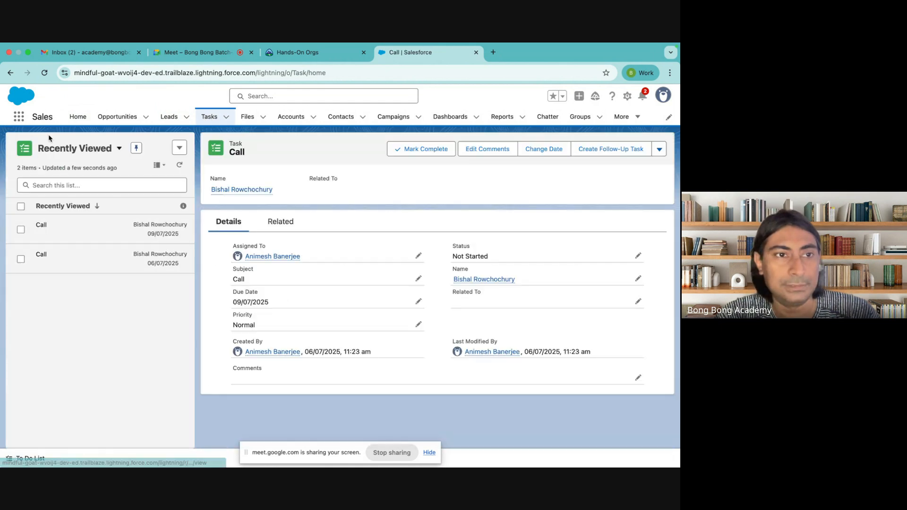
click(105, 150)
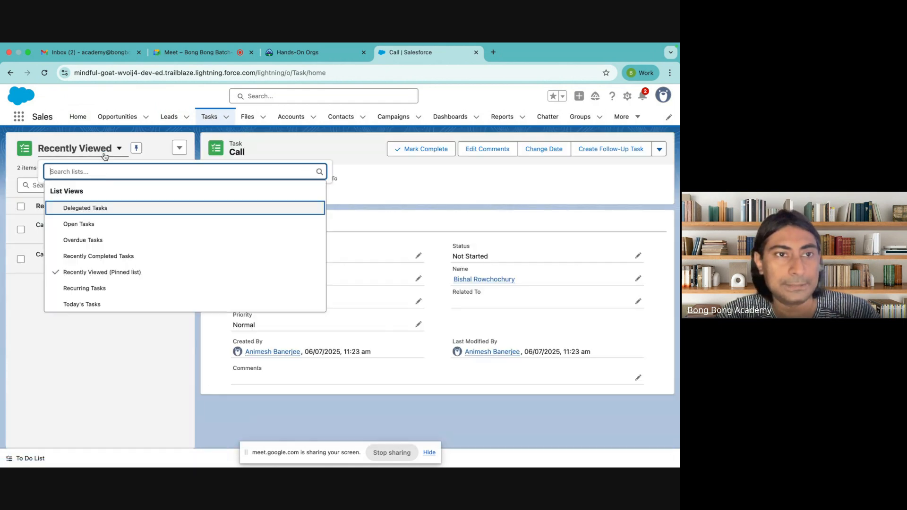
click(79, 304)
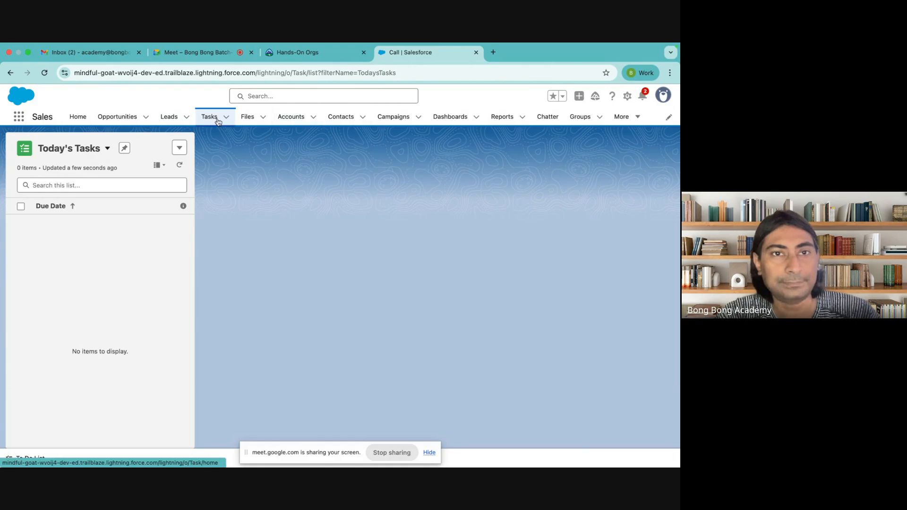
click(167, 120)
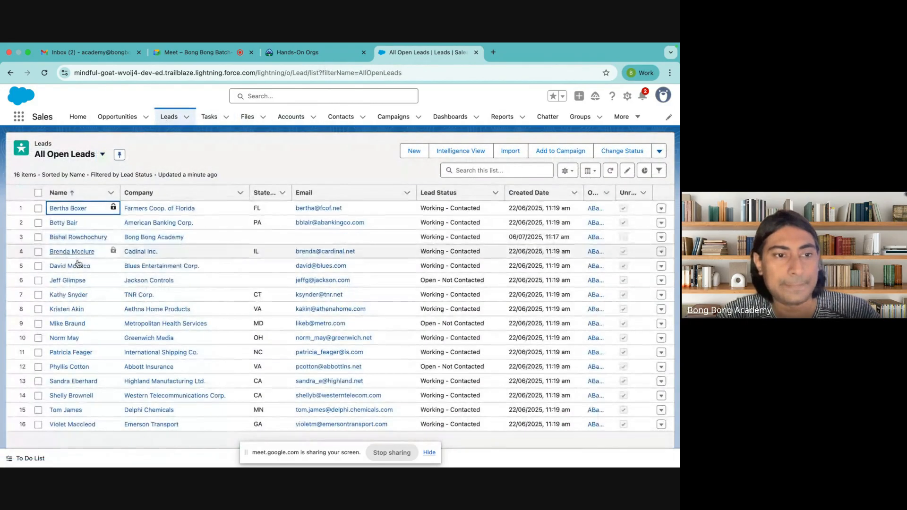
click(76, 237)
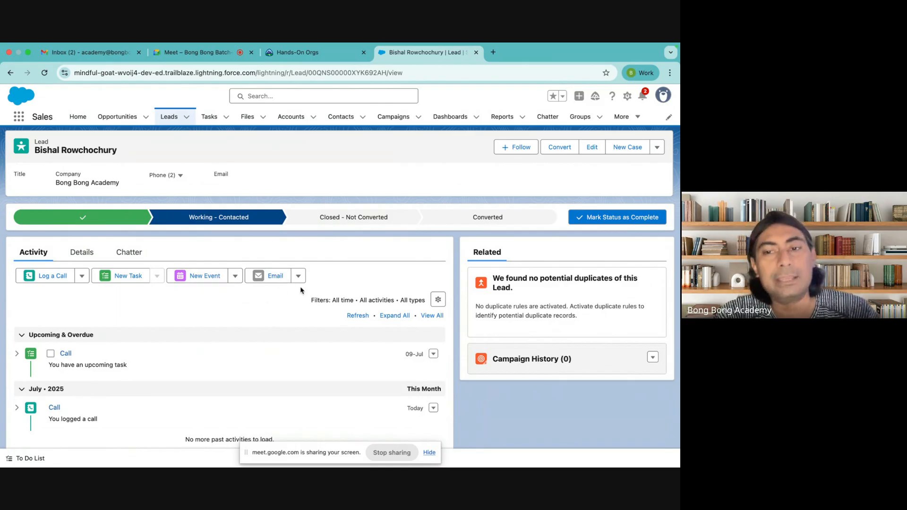
Step: Compose an email to the lead using the Classic Sales: New Customer Email template
click(278, 279)
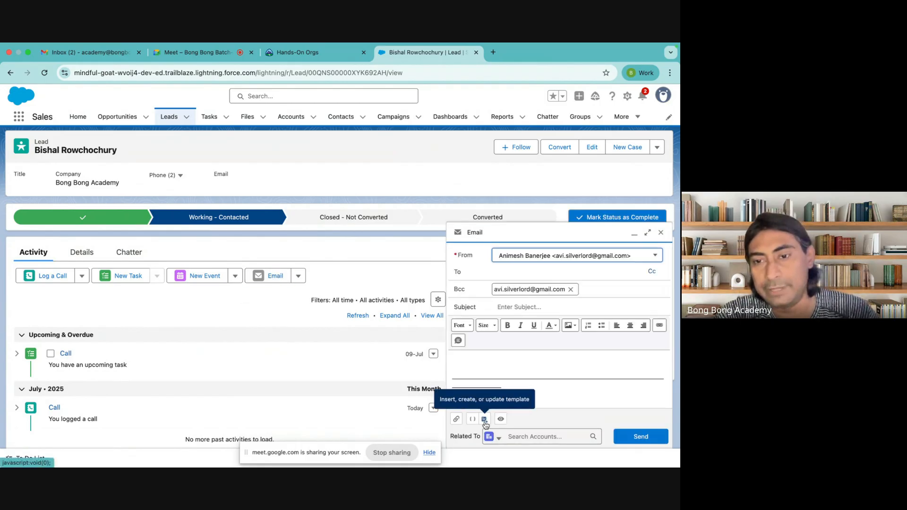
click(484, 419)
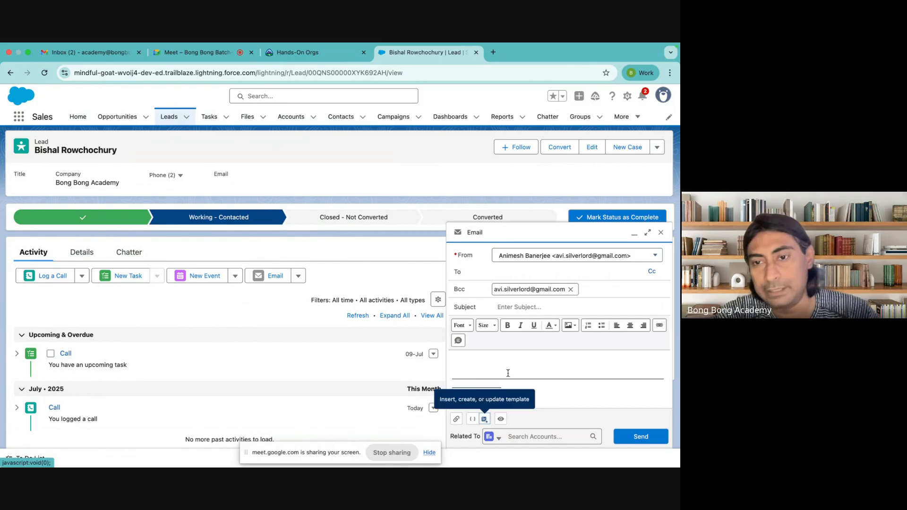
click(506, 372)
click(114, 185)
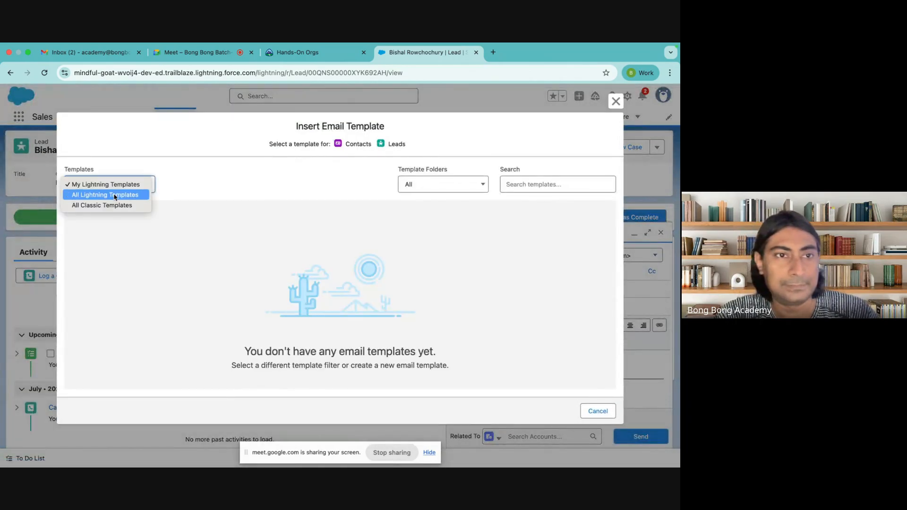
click(105, 195)
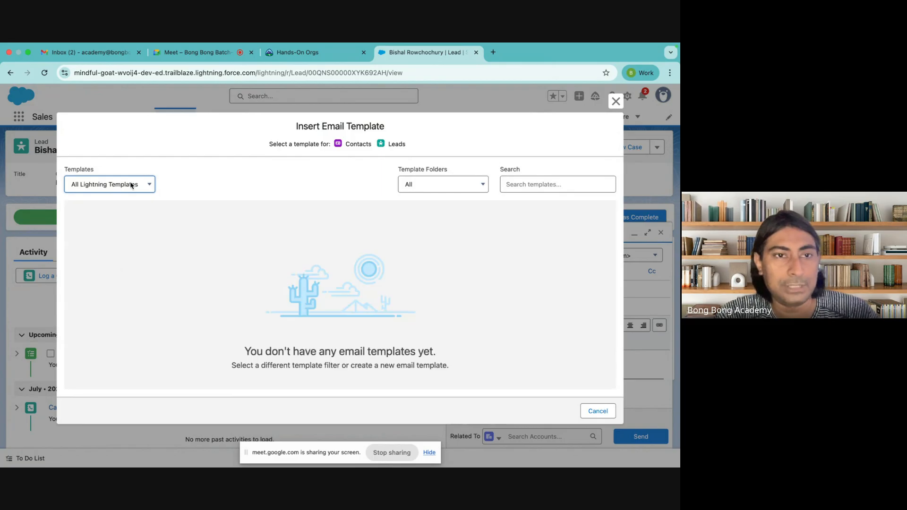
click(133, 183)
click(105, 195)
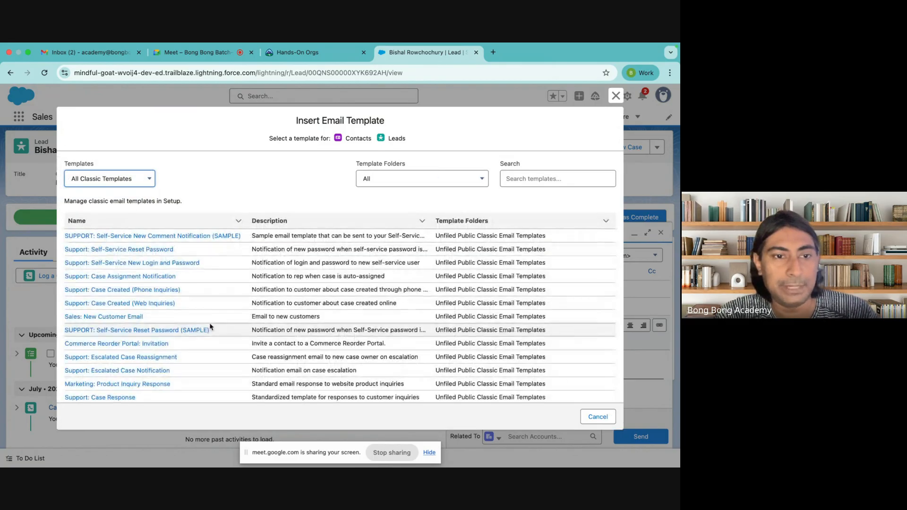
scroll(188, 348, down, 1)
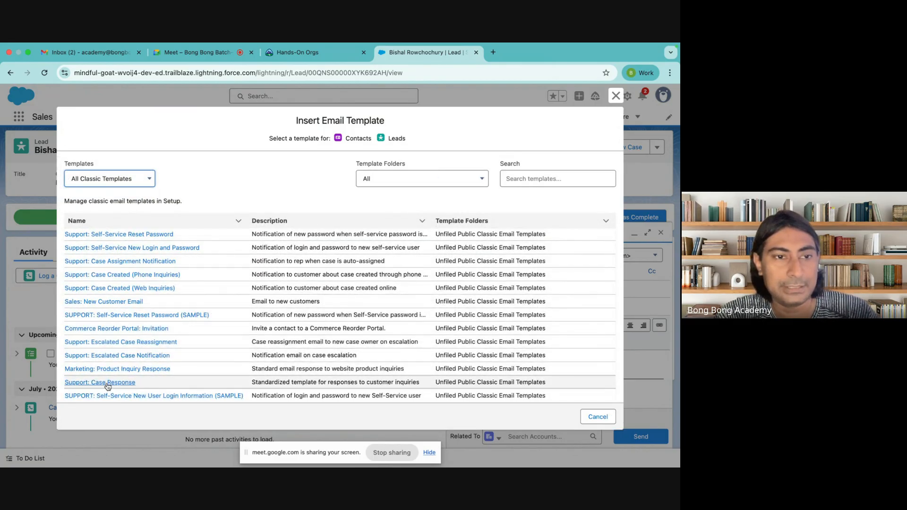
click(107, 301)
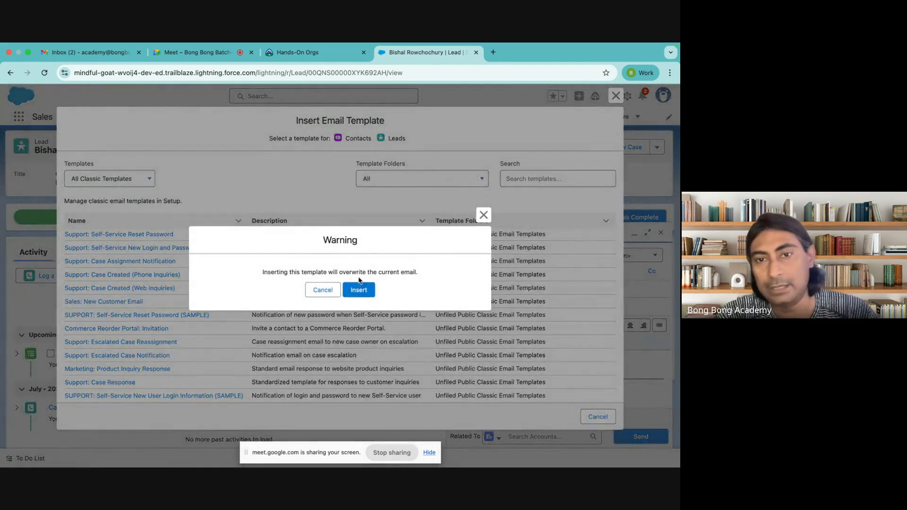
click(359, 289)
Step: Review the templated email, try sending it, and close the composer after the error
scroll(576, 377, down, 5)
scroll(577, 377, down, 1)
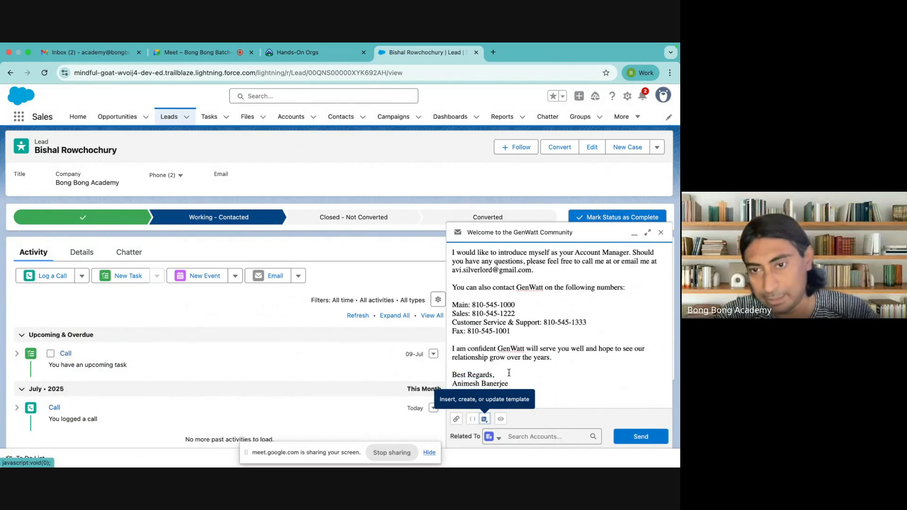
scroll(515, 371, up, 4)
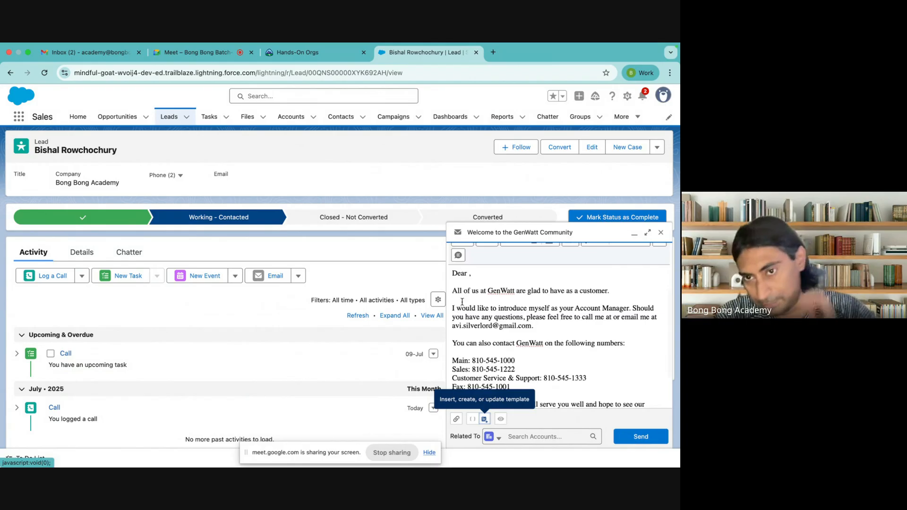
scroll(484, 298, up, 2)
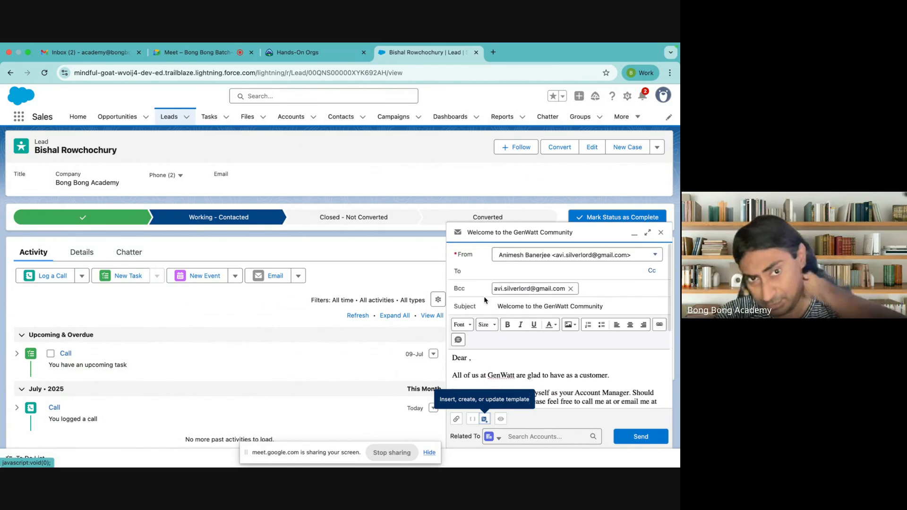
scroll(485, 299, down, 3)
click(641, 436)
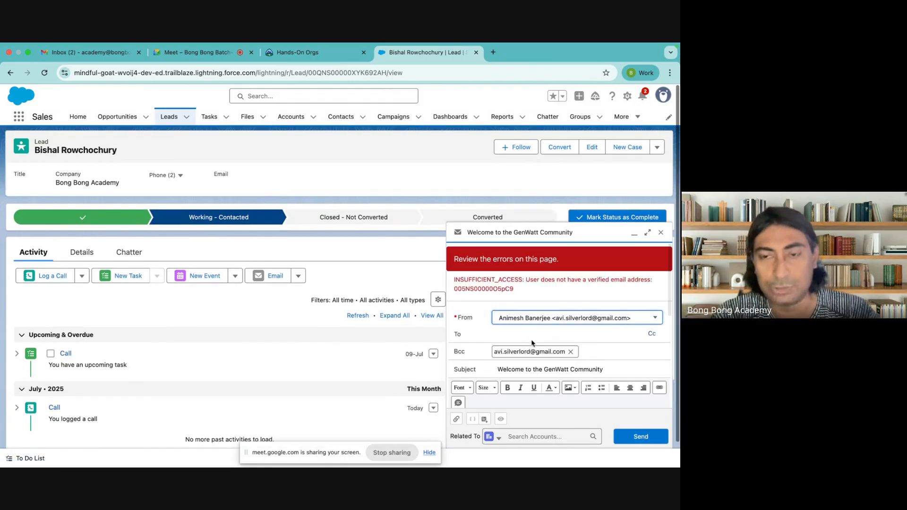
click(661, 234)
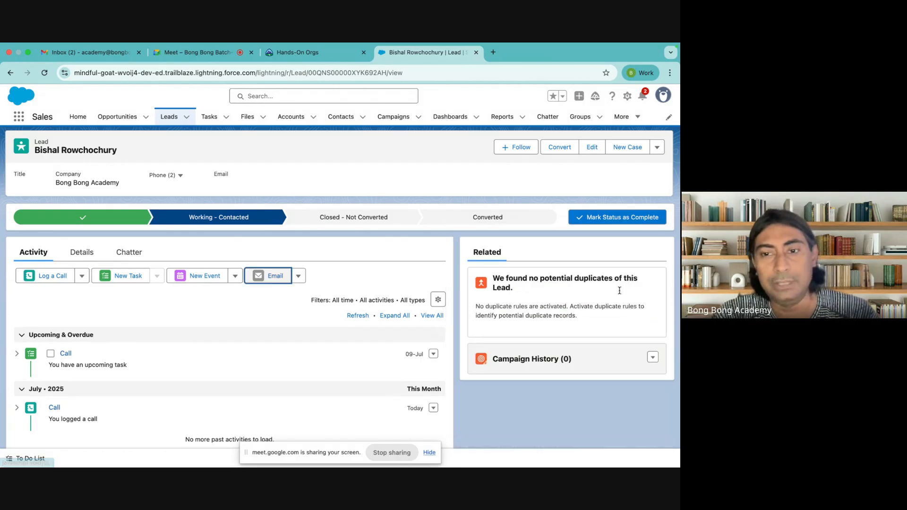
Step: Create a Meeting event for today, 12:00–1:00 pm, and expand its start and end details
scroll(339, 295, down, 1)
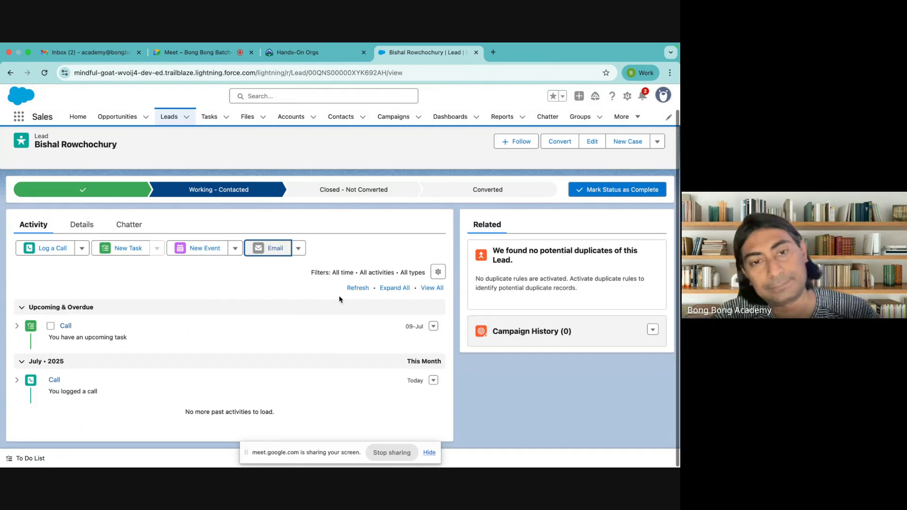
click(202, 249)
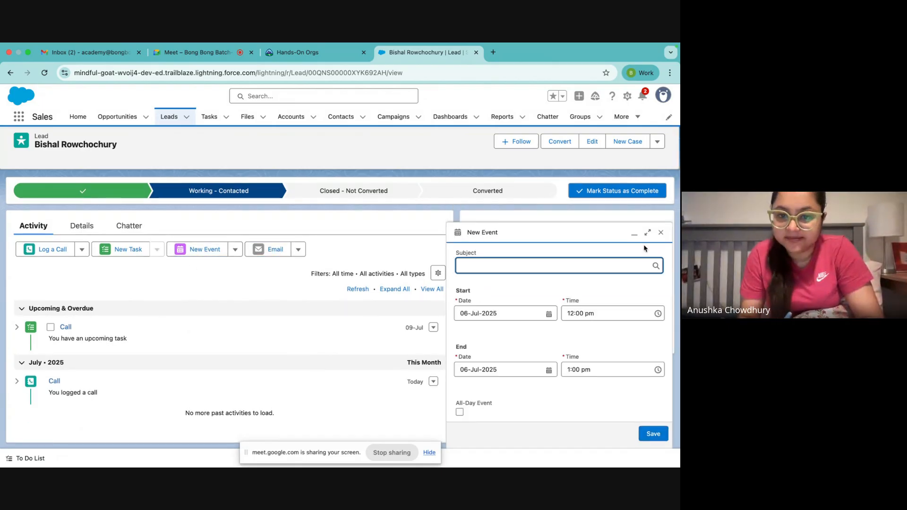
click(661, 232)
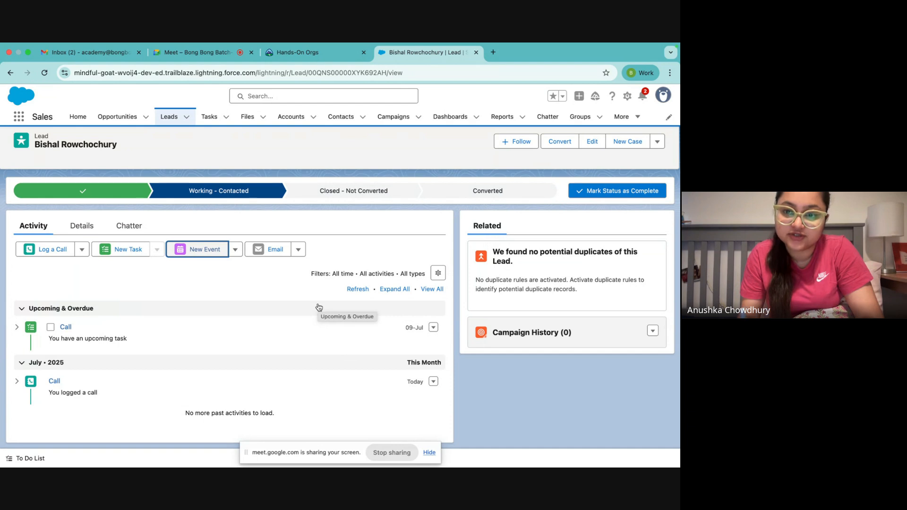
click(196, 250)
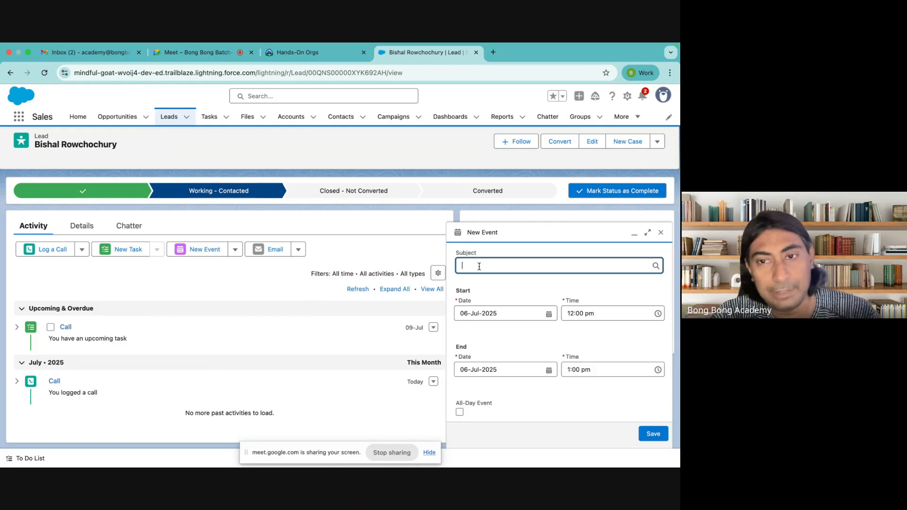
click(479, 266)
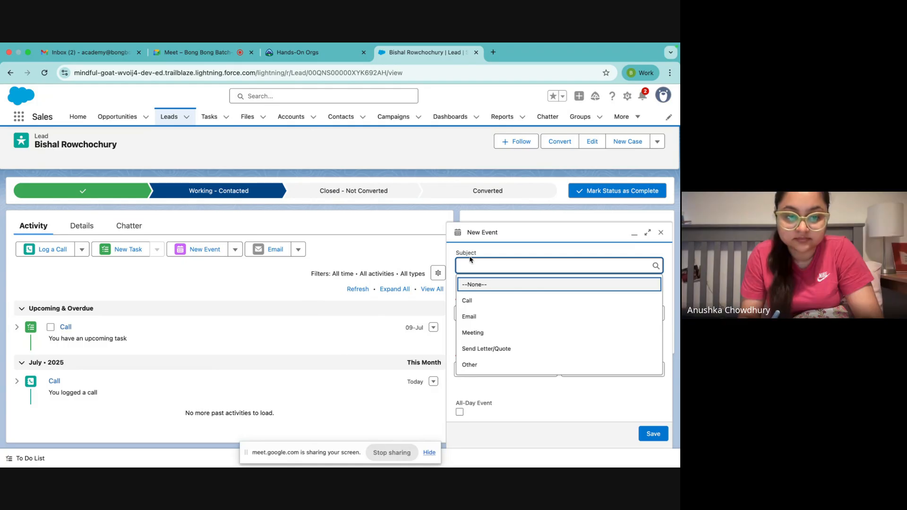
click(474, 333)
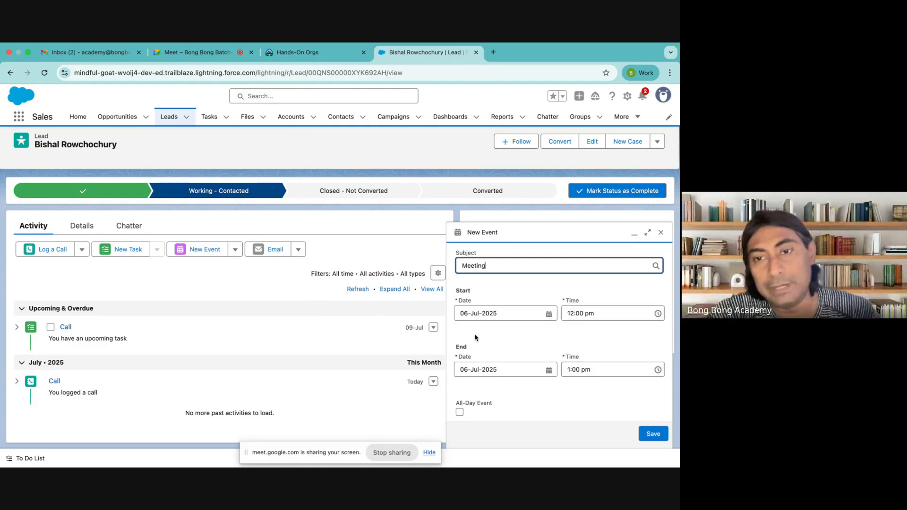
scroll(591, 365, down, 5)
click(653, 434)
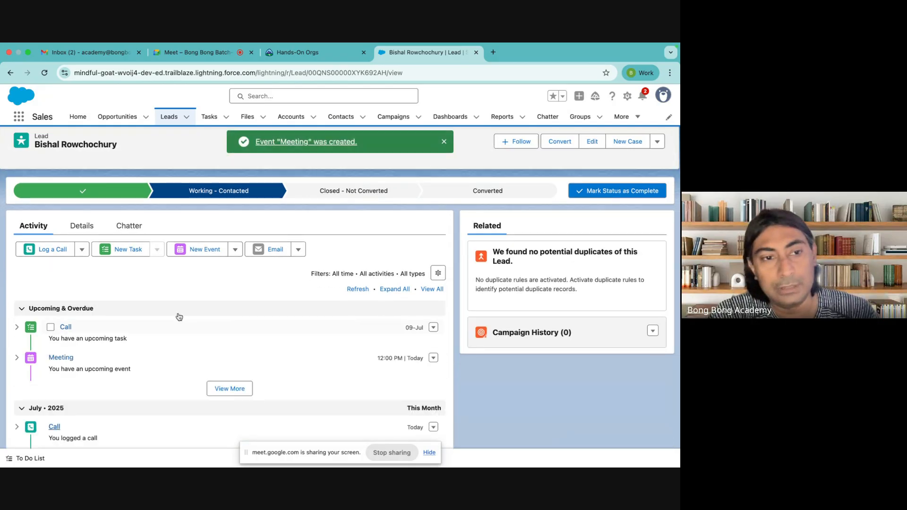
click(17, 358)
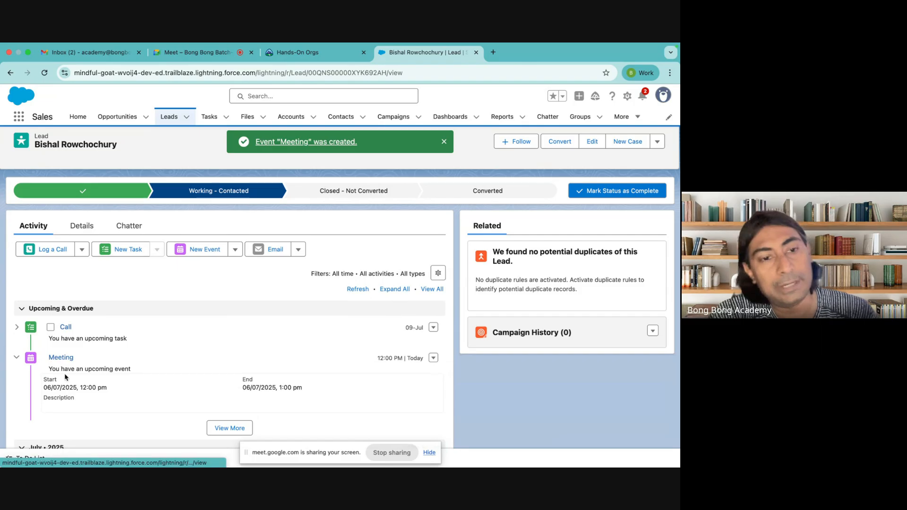
scroll(120, 381, down, 2)
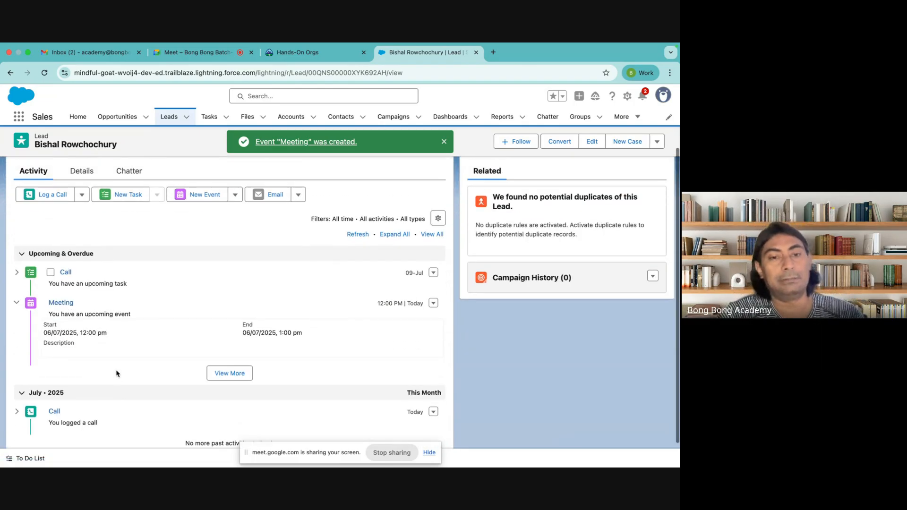
scroll(99, 354, up, 1)
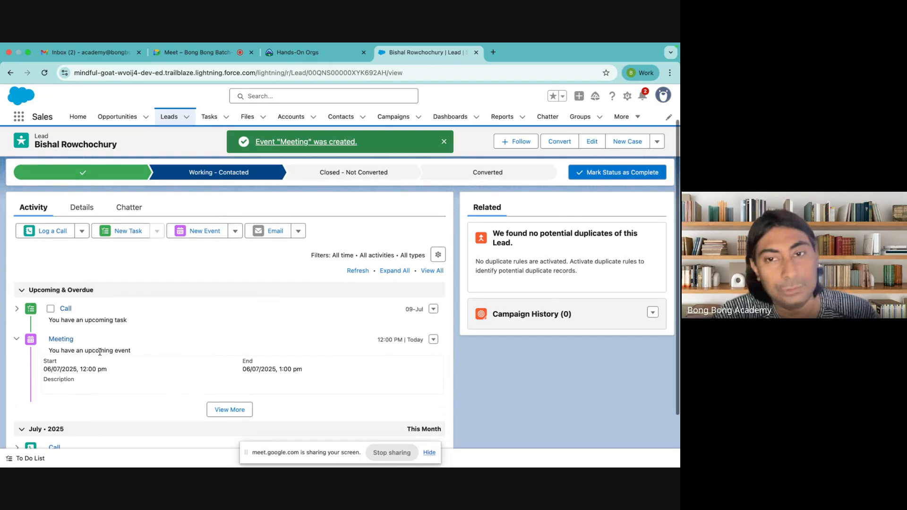
click(636, 118)
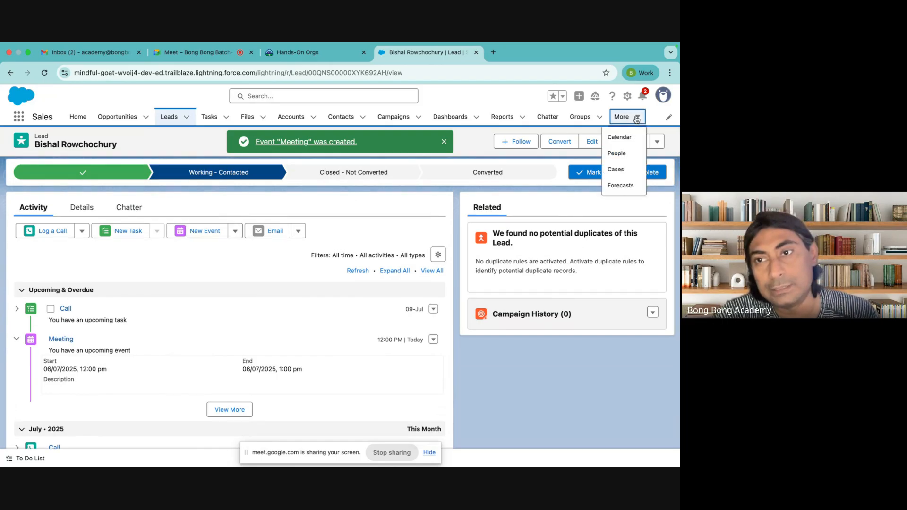
Step: Check the 12–1 pm Meeting on the Calendar page, briefly glancing at the Hands-On Orgs tab
click(616, 137)
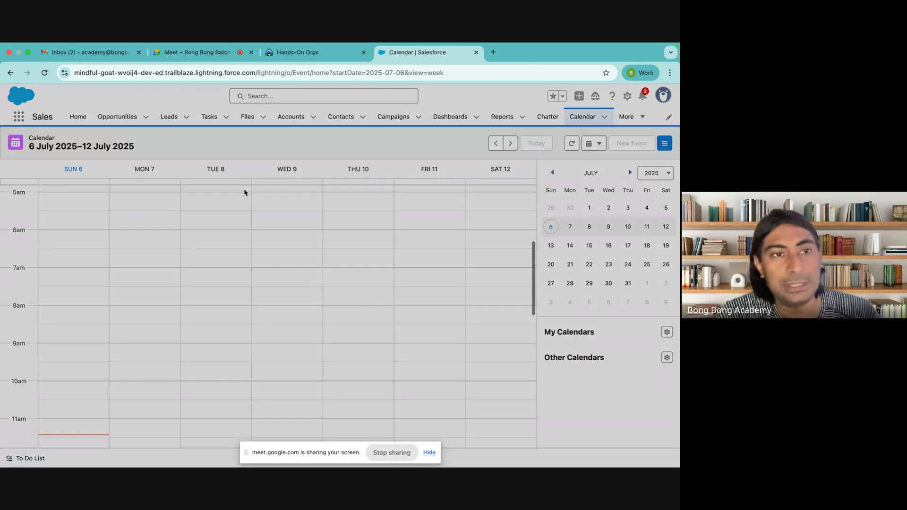
scroll(234, 370, down, 3)
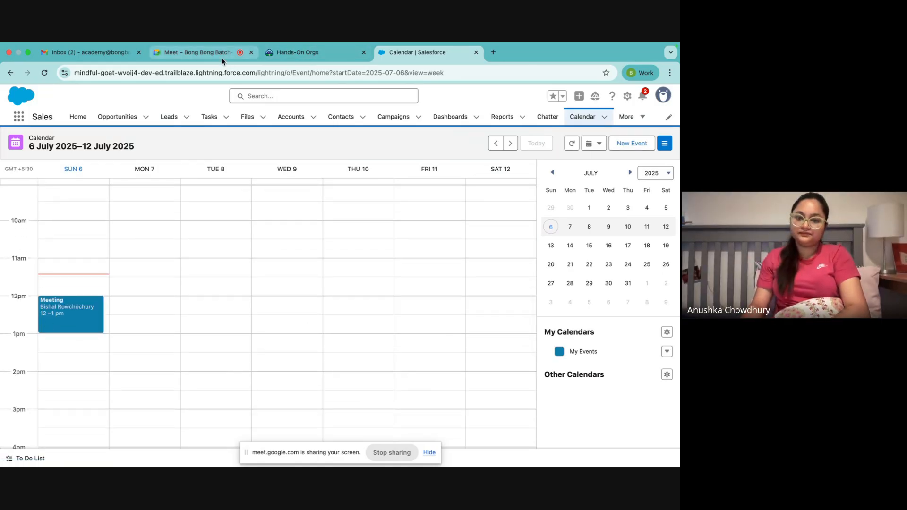
click(320, 55)
click(403, 59)
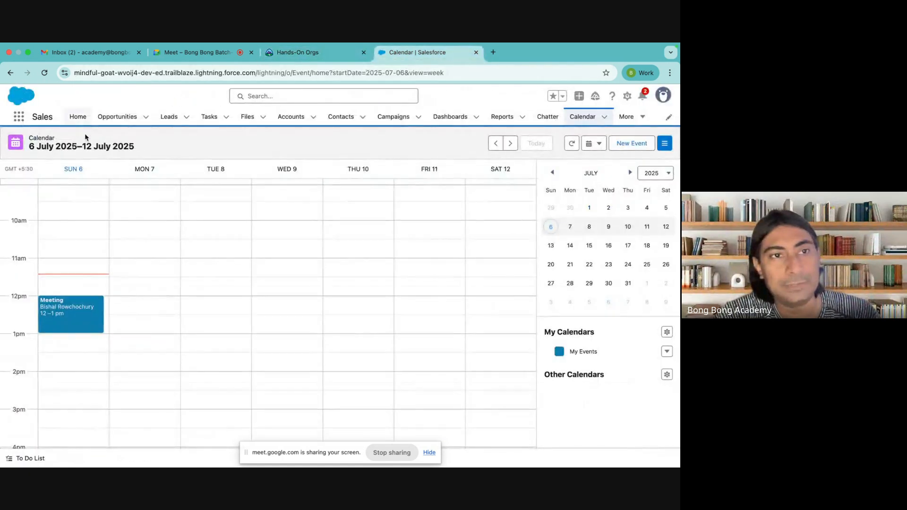
Step: Reopen the Bong Bong Academy lead and mark its upcoming Call task complete
click(170, 116)
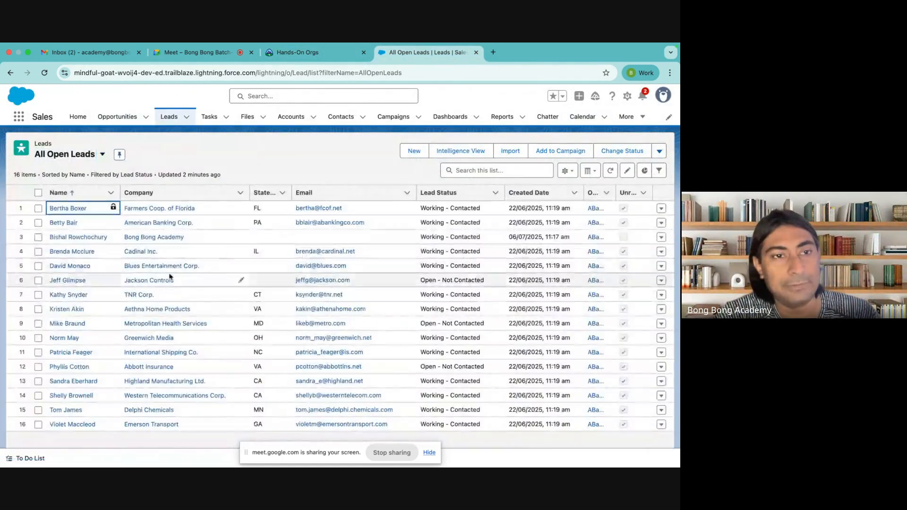
click(77, 237)
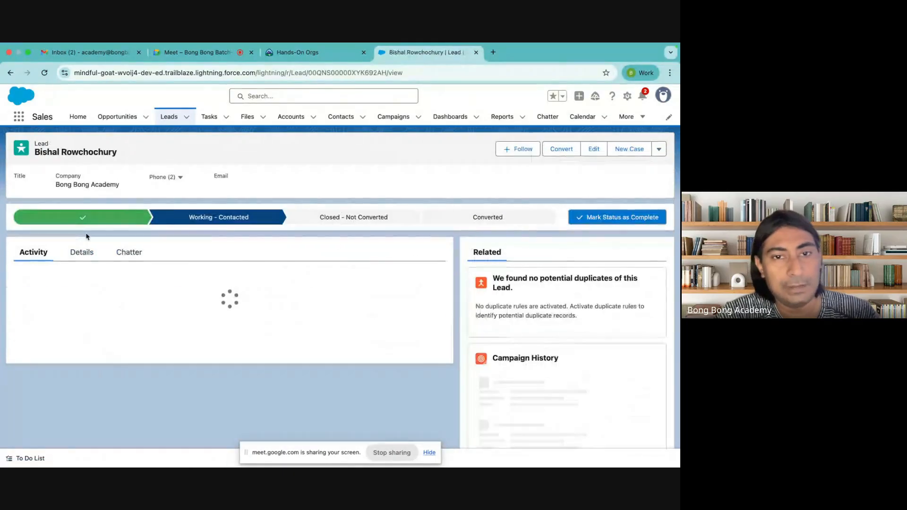
scroll(146, 323, down, 1)
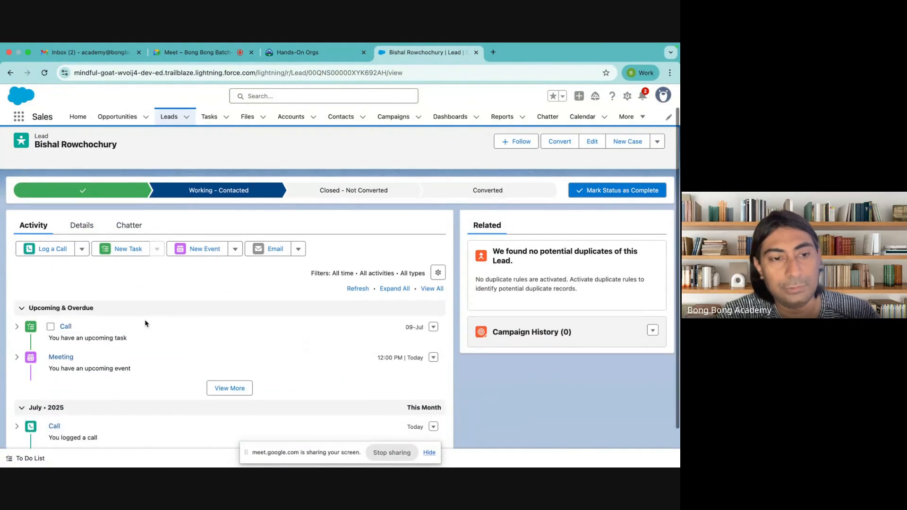
click(50, 326)
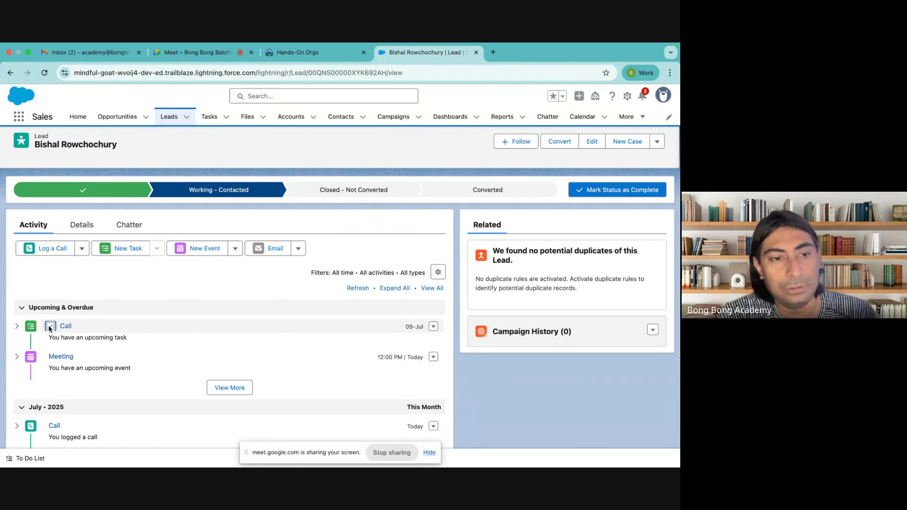
Step: Expand the completed Call task's details and select Converted on the lead's path
click(17, 328)
scroll(220, 339, up, 1)
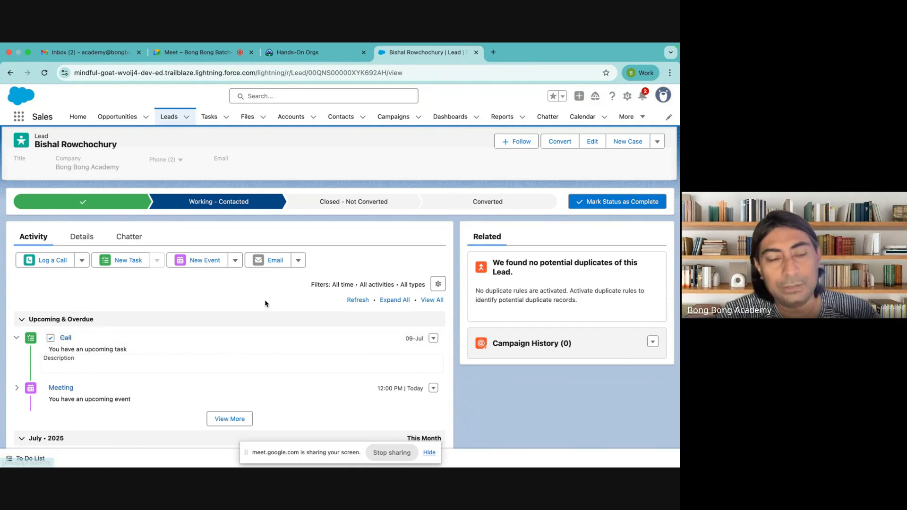
click(487, 201)
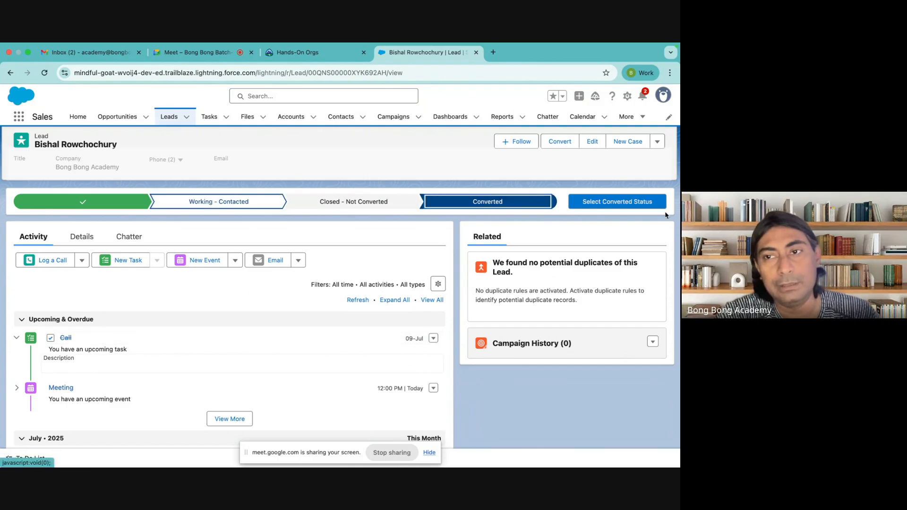
Step: Convert the lead, keeping a new opportunity named Bong Bong Academy-OrderJuly2025
click(629, 203)
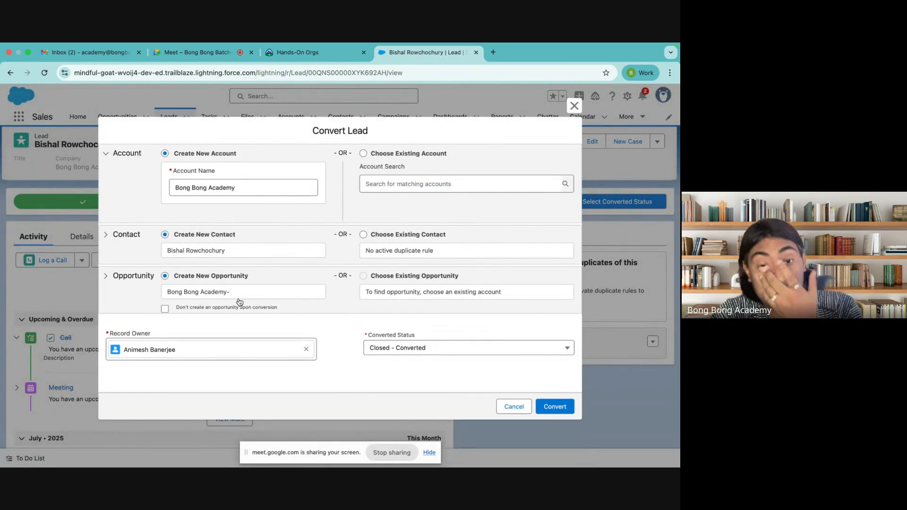
click(249, 292)
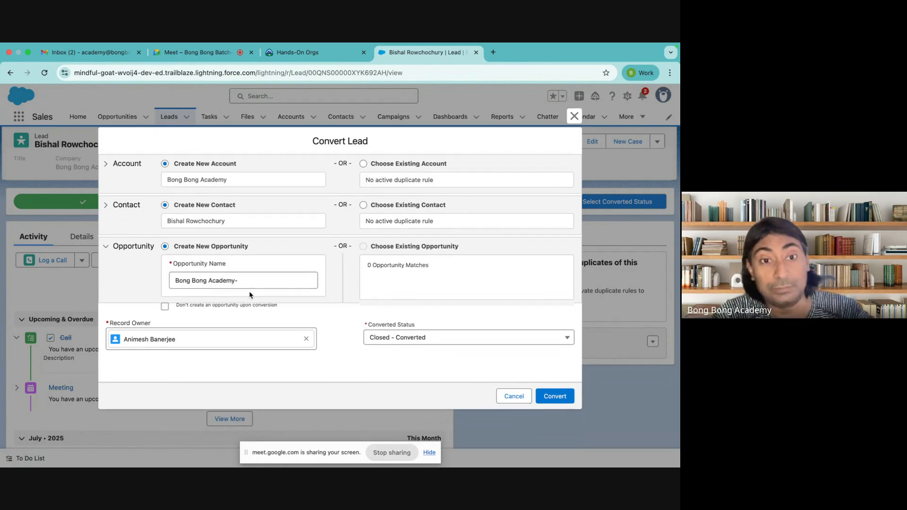
click(261, 270)
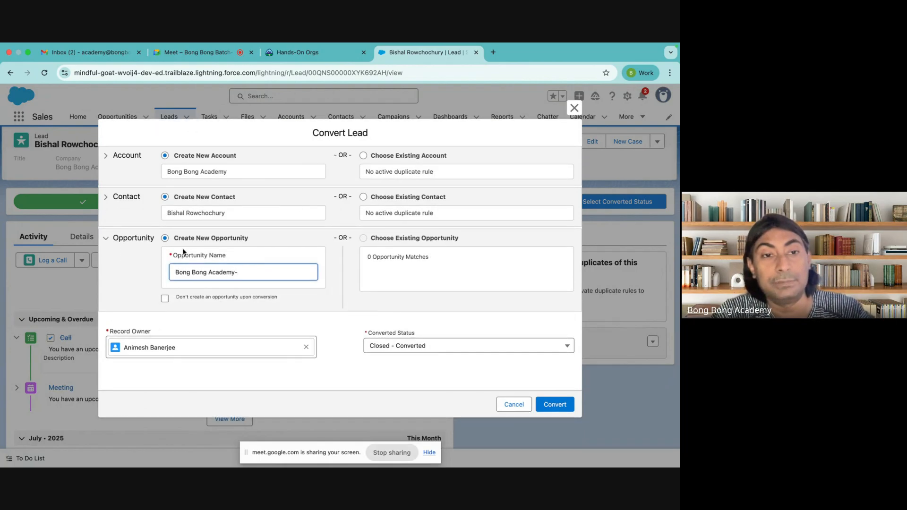
click(165, 300)
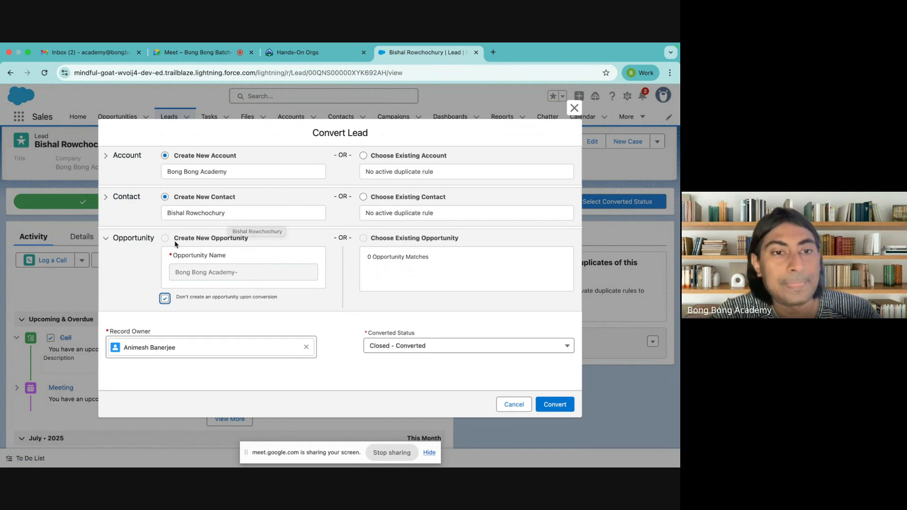
click(165, 299)
click(255, 276)
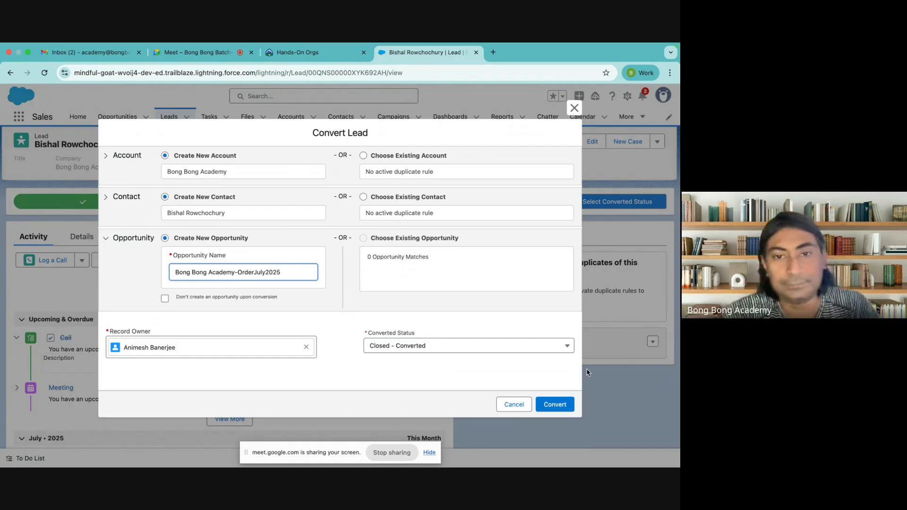
click(551, 405)
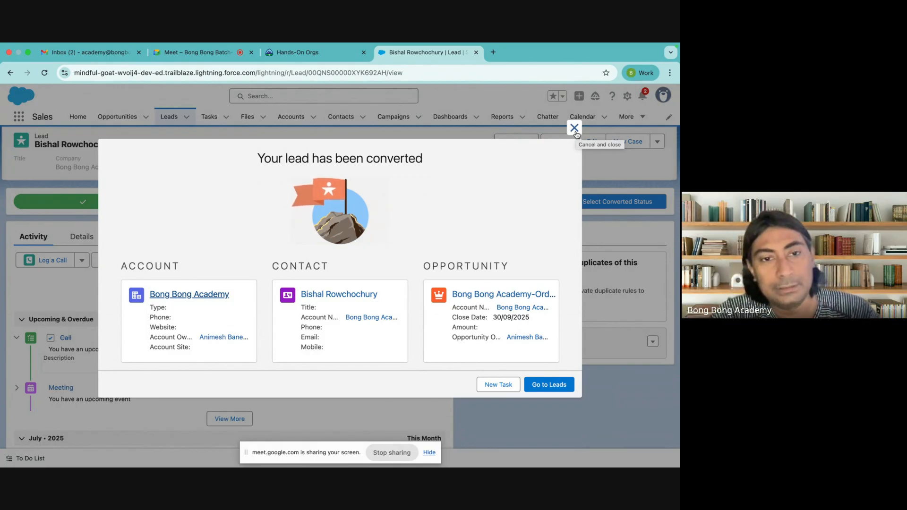
Step: Go from the conversion summary to the Bong Bong Academy account and start a new contact there
click(208, 294)
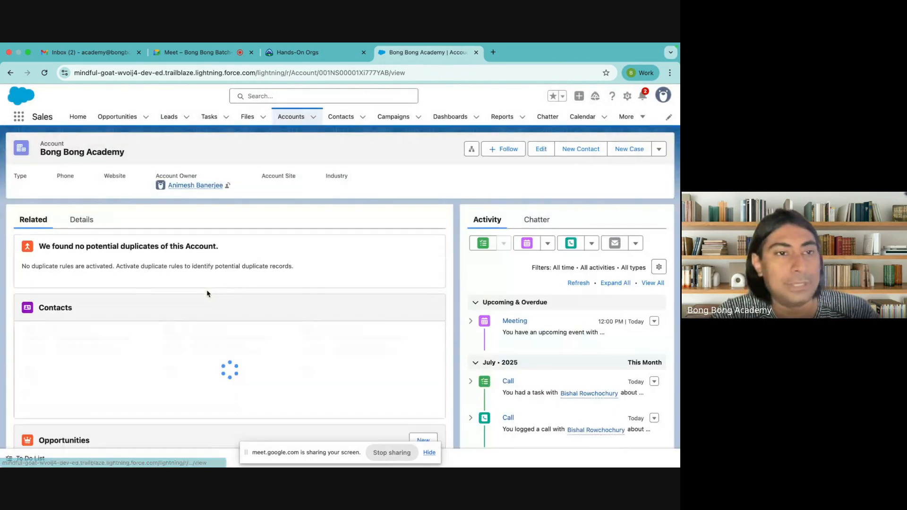
scroll(46, 247, down, 2)
scroll(47, 250, up, 2)
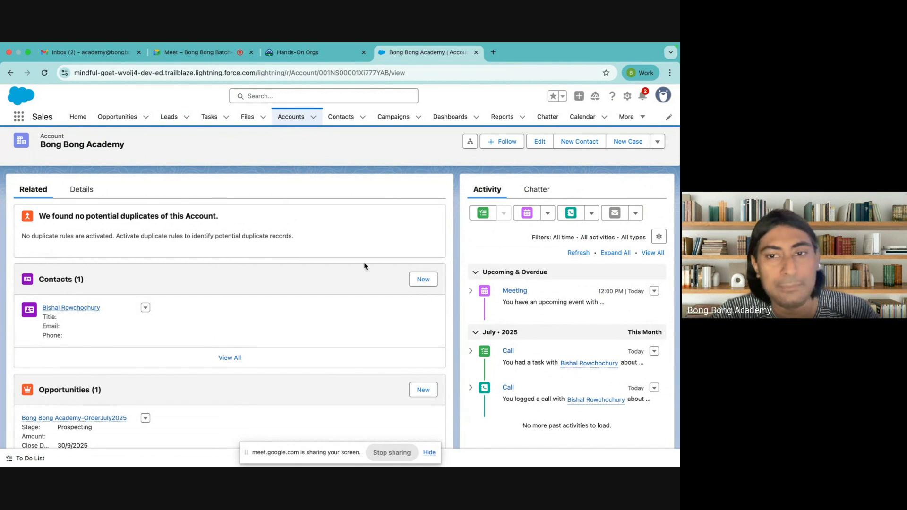
click(423, 278)
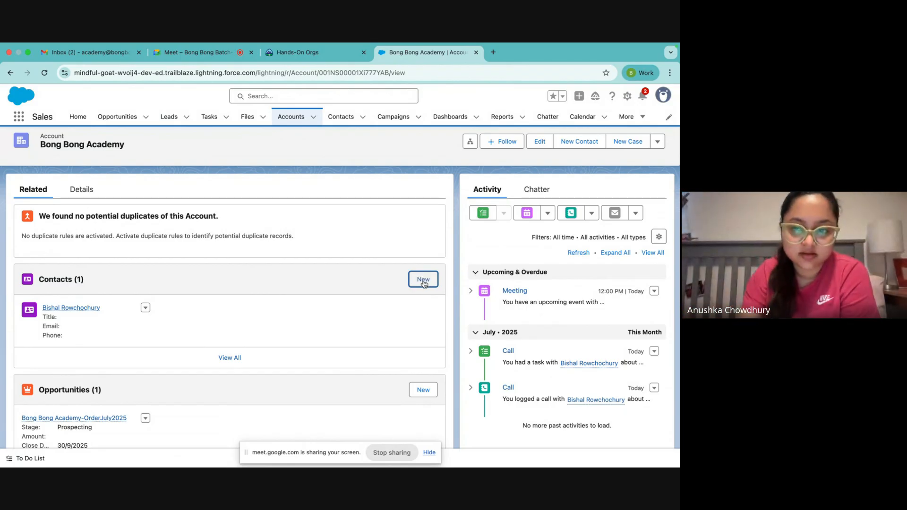
click(423, 280)
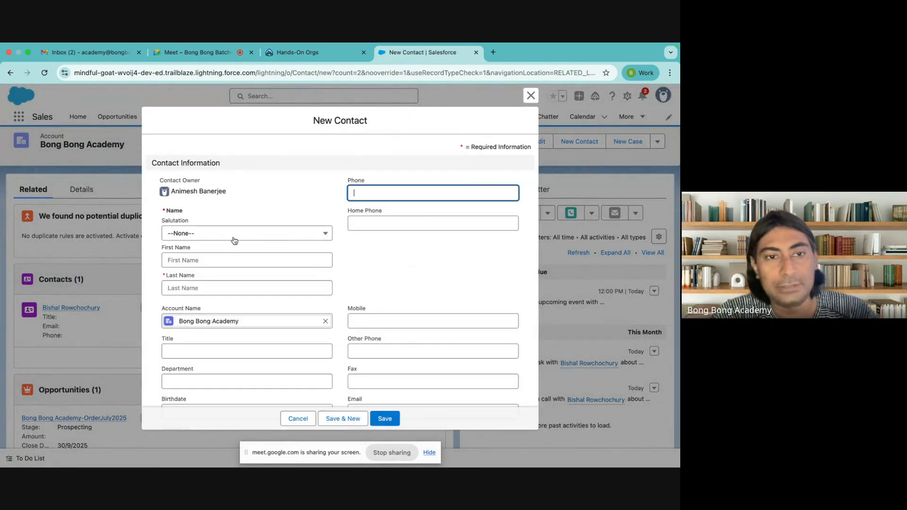
Step: Enter the new contact's full name in the First Name field
click(210, 258)
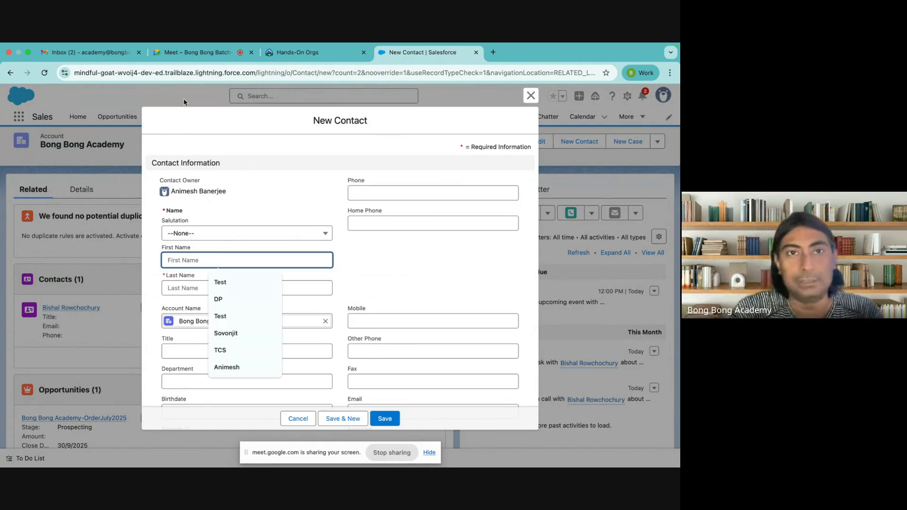
click(199, 52)
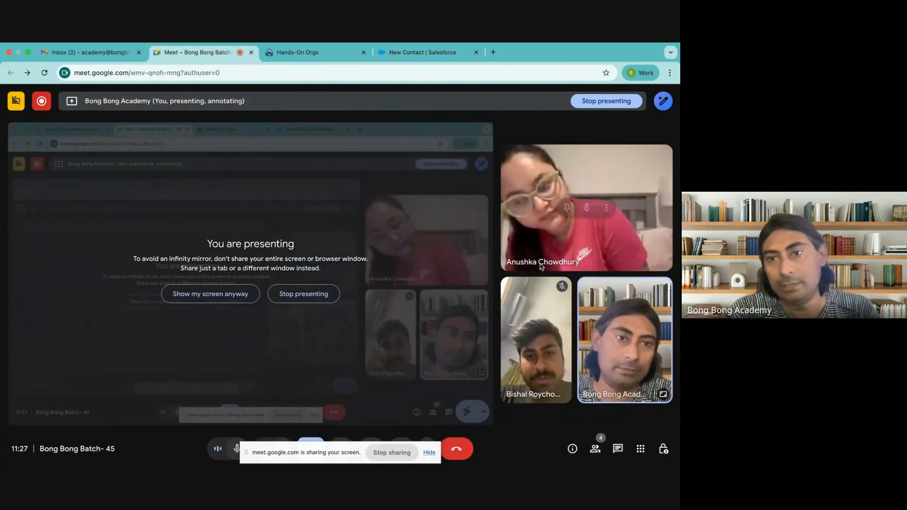
click(415, 62)
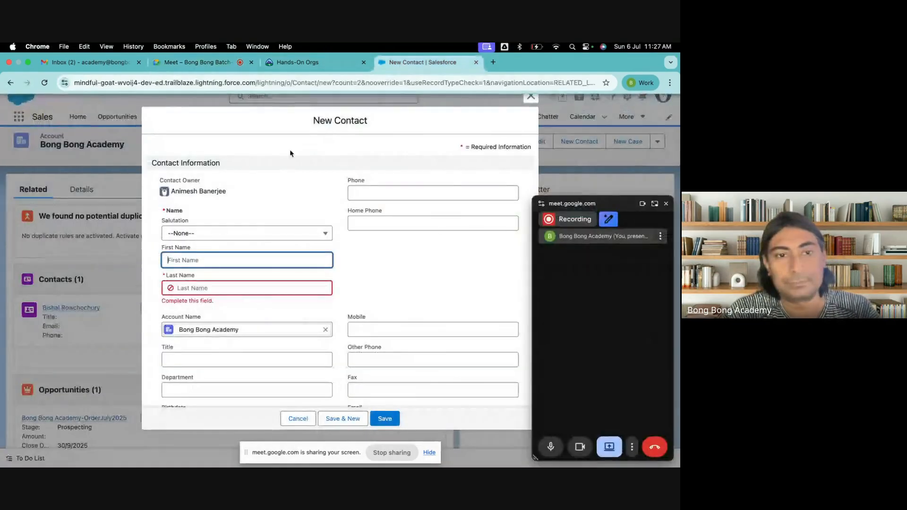
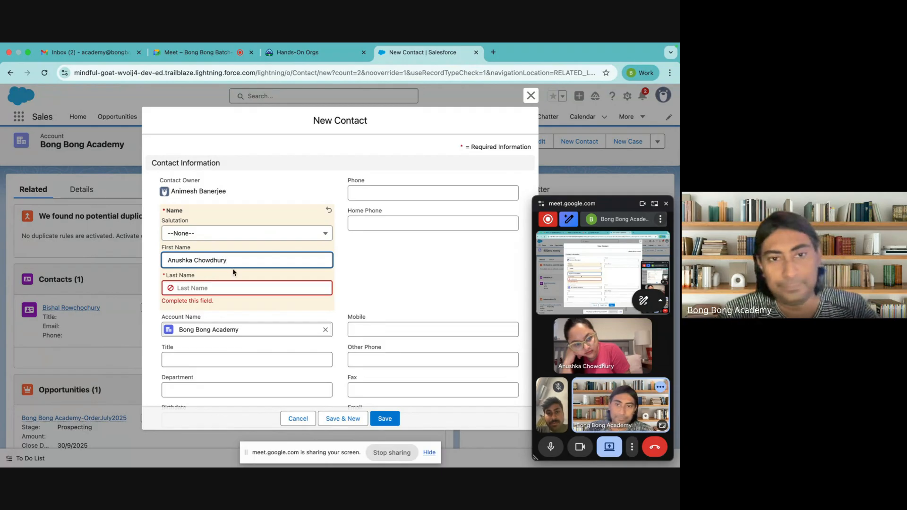
Step: Move the surname into Last Name and save the contact to Bong Bong Academy
double_click(211, 261)
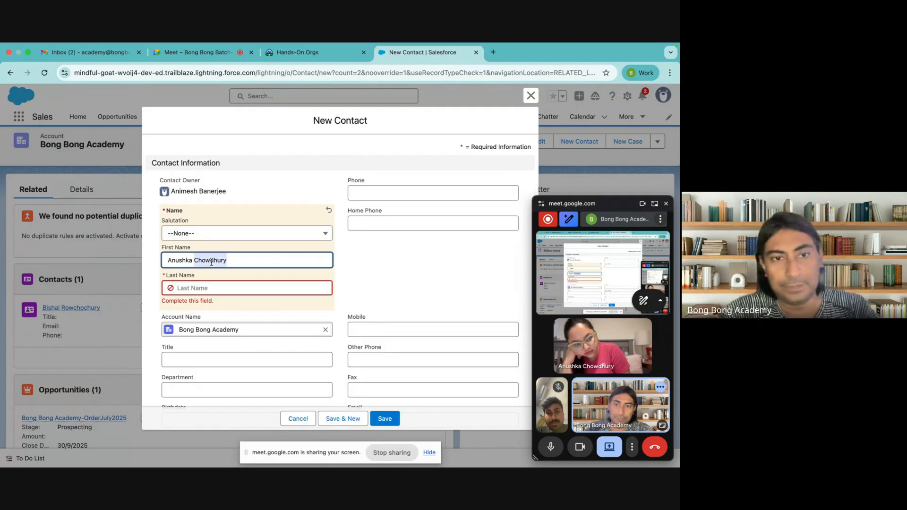
key(super+x)
click(204, 291)
key(super+v)
click(367, 285)
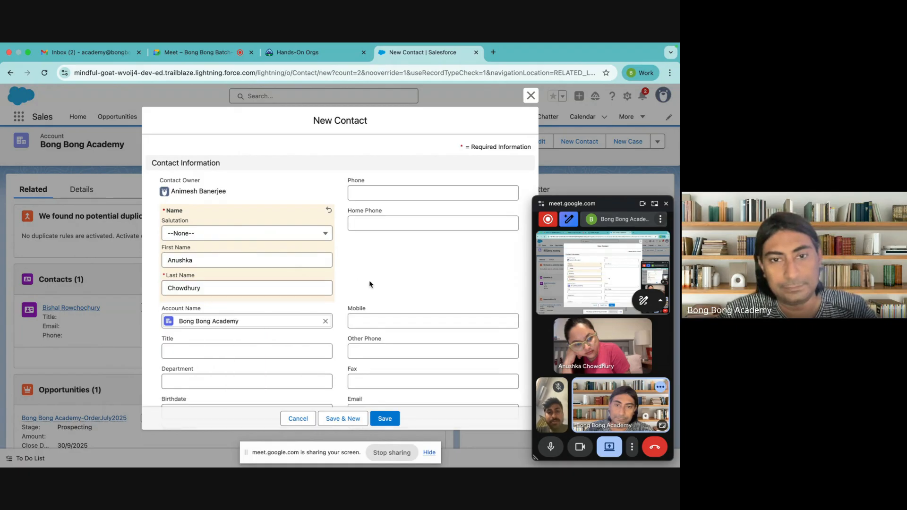
scroll(392, 322, down, 2)
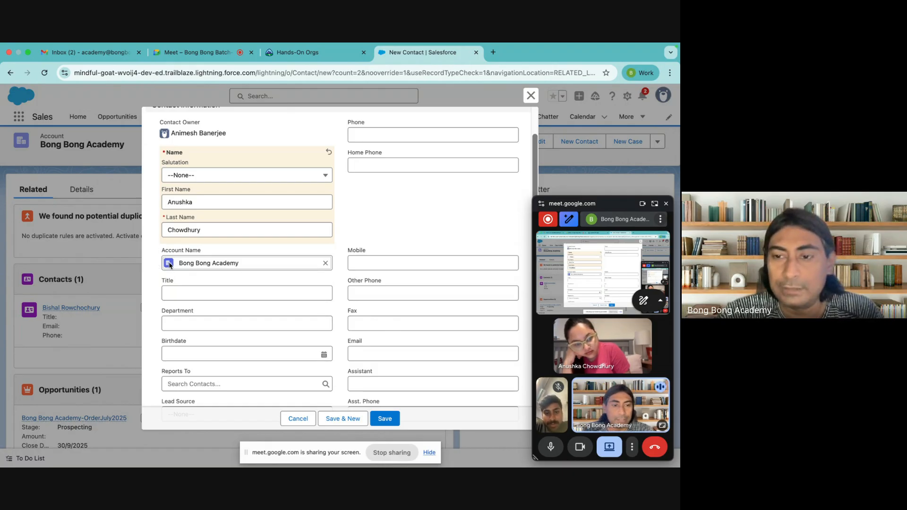
click(385, 423)
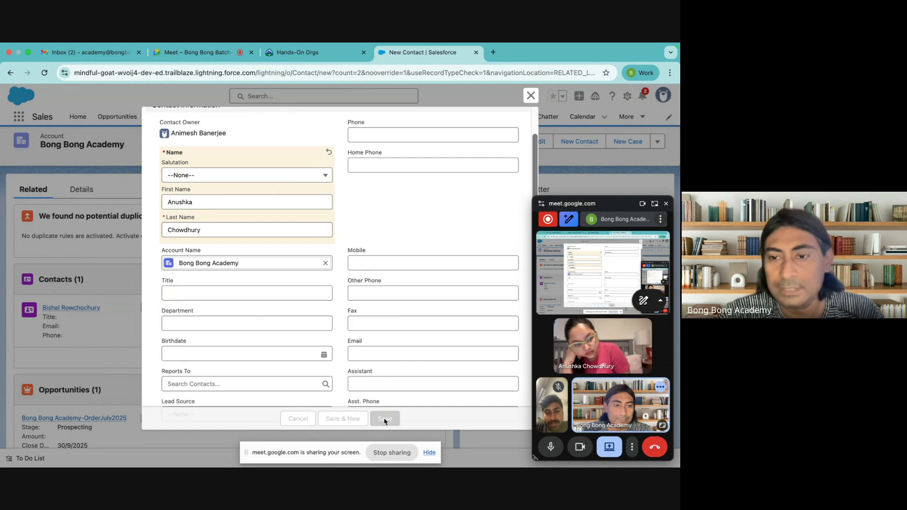
scroll(348, 329, down, 3)
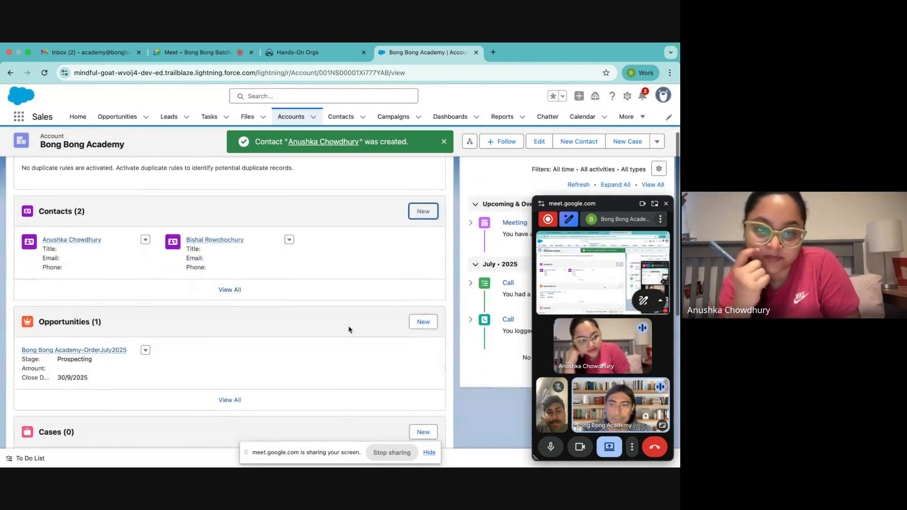
Step: Find the Bong Bong Academy-OrderJuly2025 opportunity in the account's related records and open it
scroll(88, 281, up, 3)
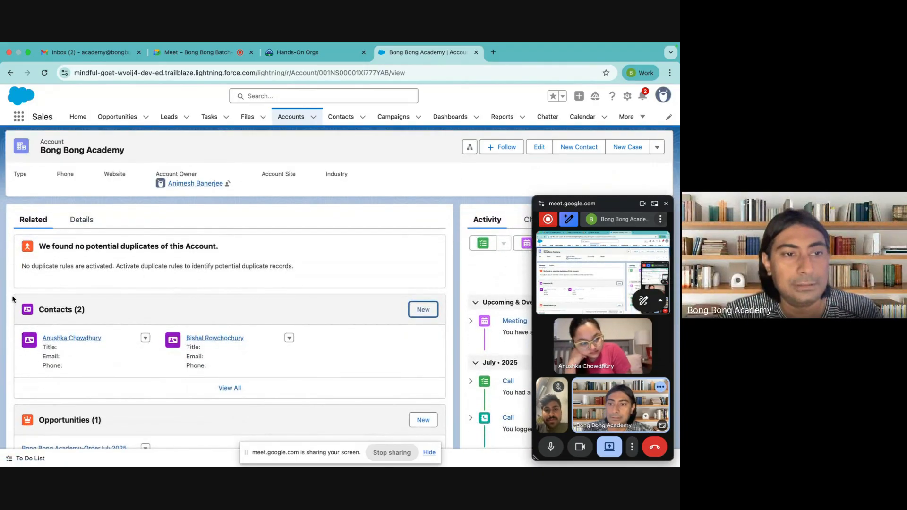
drag(127, 150, 19, 149)
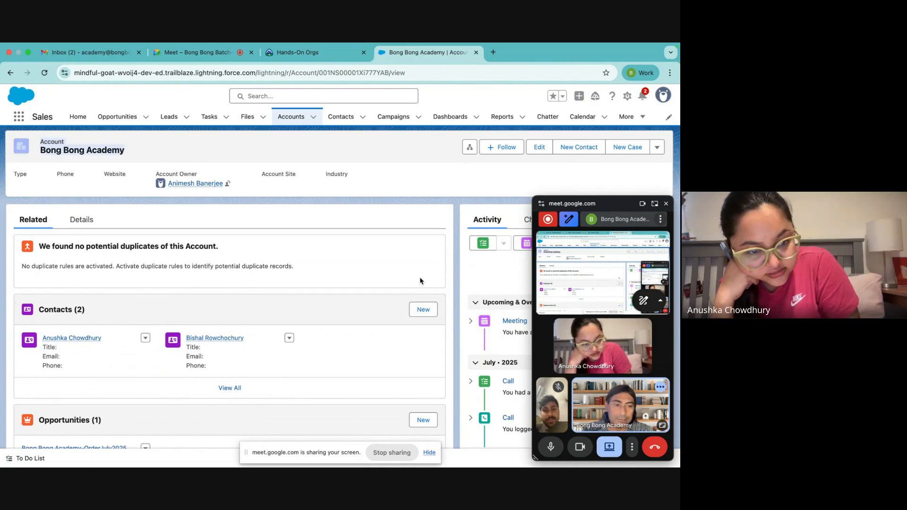
scroll(125, 323, down, 3)
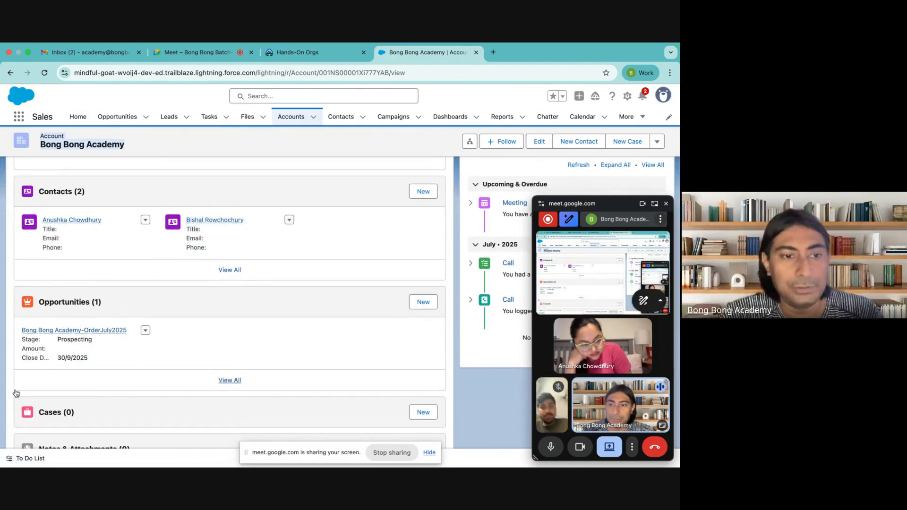
scroll(157, 296, down, 5)
scroll(157, 297, up, 2)
scroll(156, 297, up, 2)
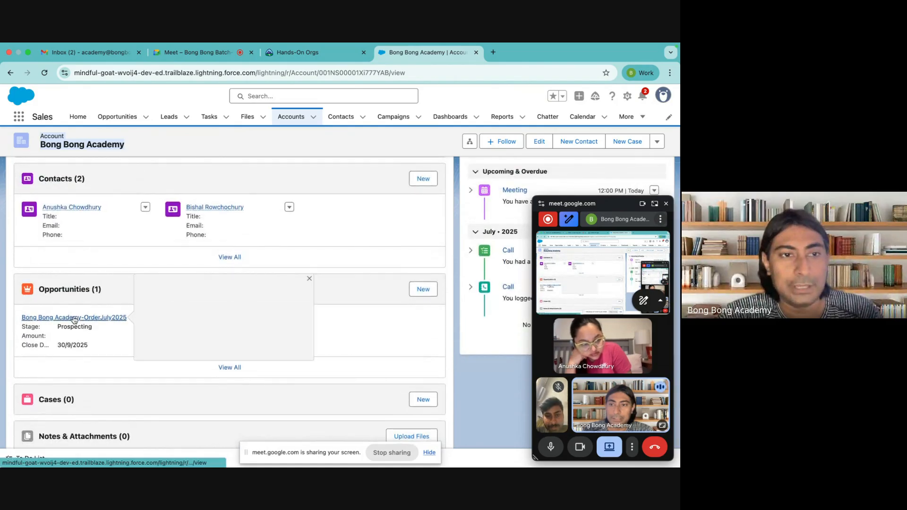
click(54, 316)
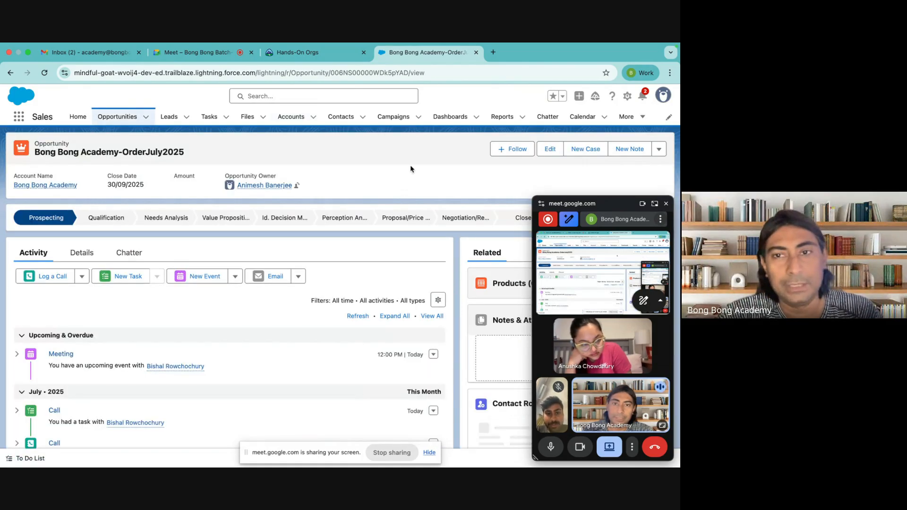
Step: Close the floating meeting window, look over the opportunity page, then list All Open Leads
click(666, 204)
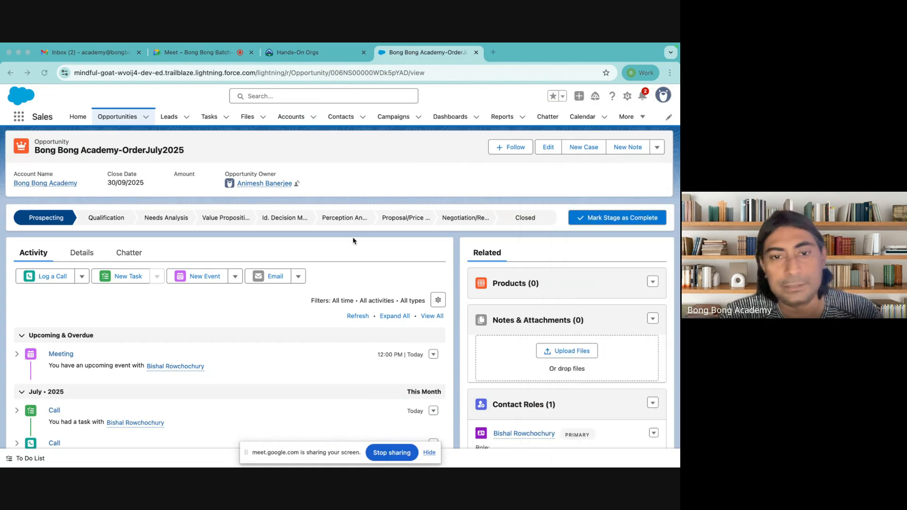
scroll(82, 351, down, 3)
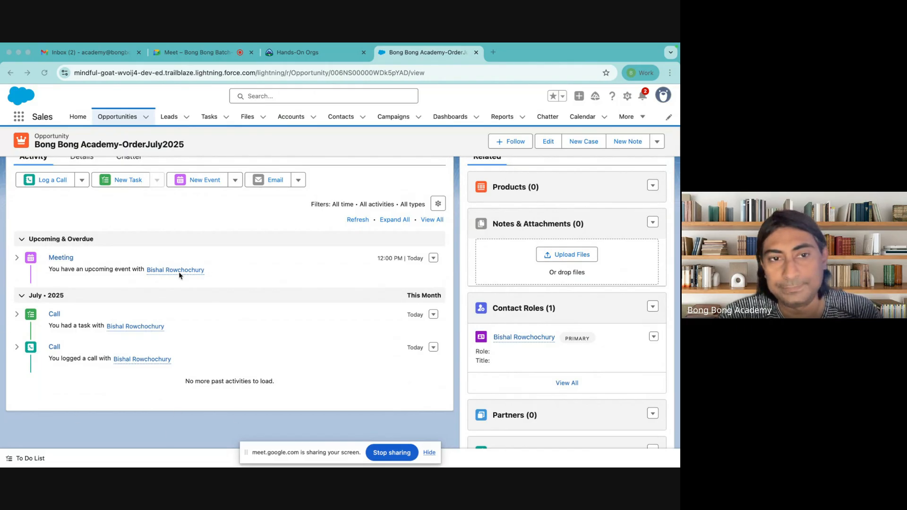
scroll(216, 273, up, 3)
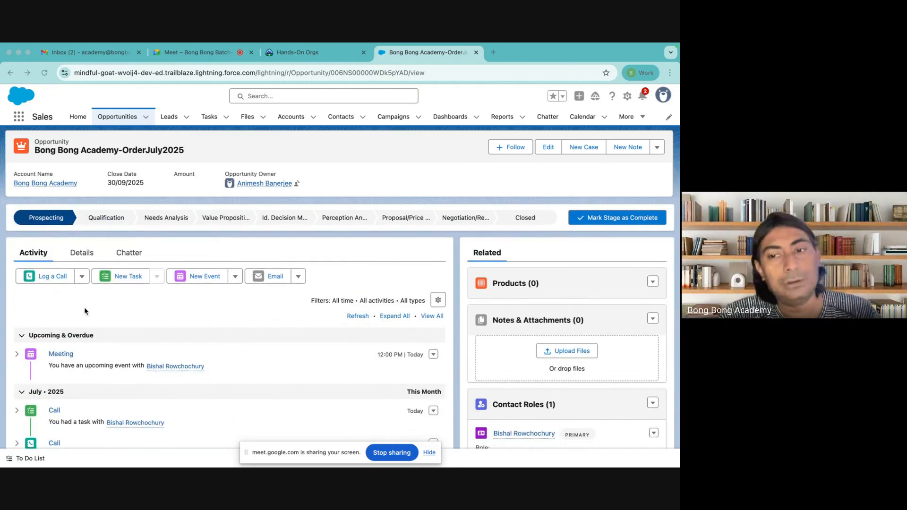
click(169, 117)
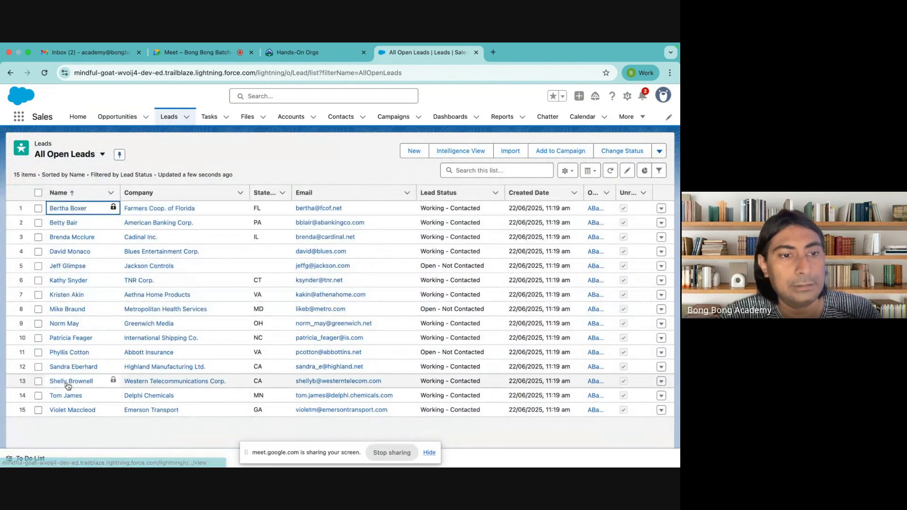
Step: Pass through the Contacts list, then open Bong Bong Academy-OrderJuly2025 from All Opportunities
click(342, 119)
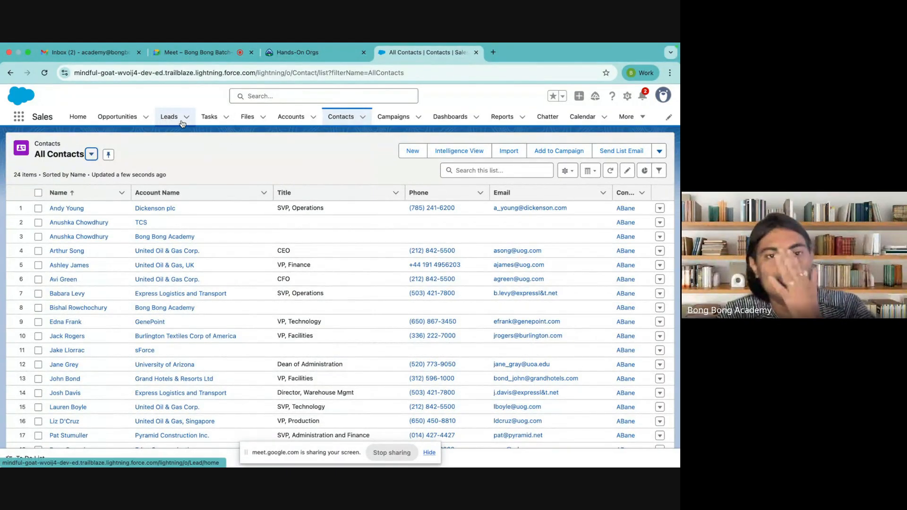
click(118, 117)
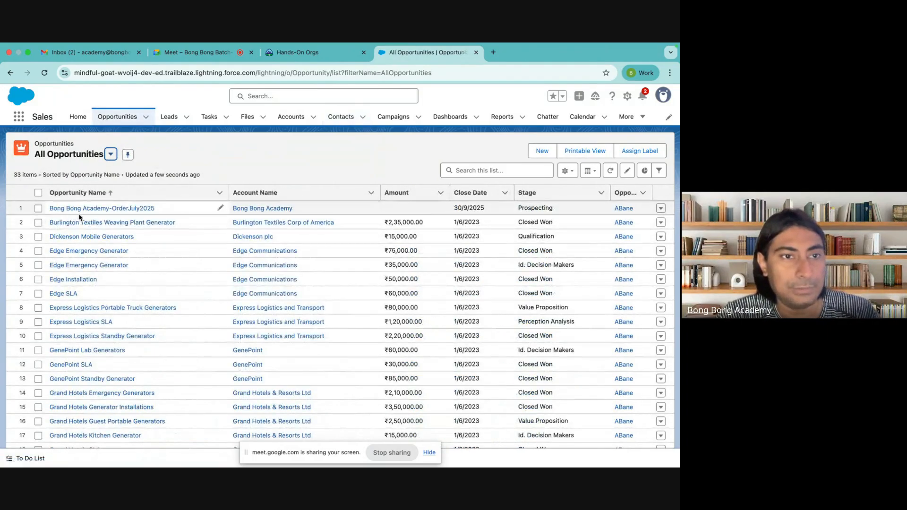
click(101, 209)
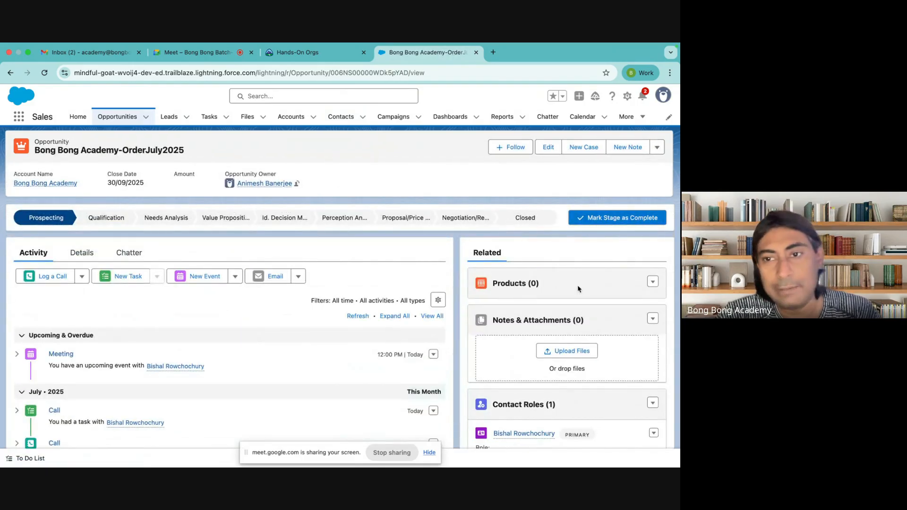
Step: Look through the Products card options and the price book choice, leaving the price book unchanged
click(654, 283)
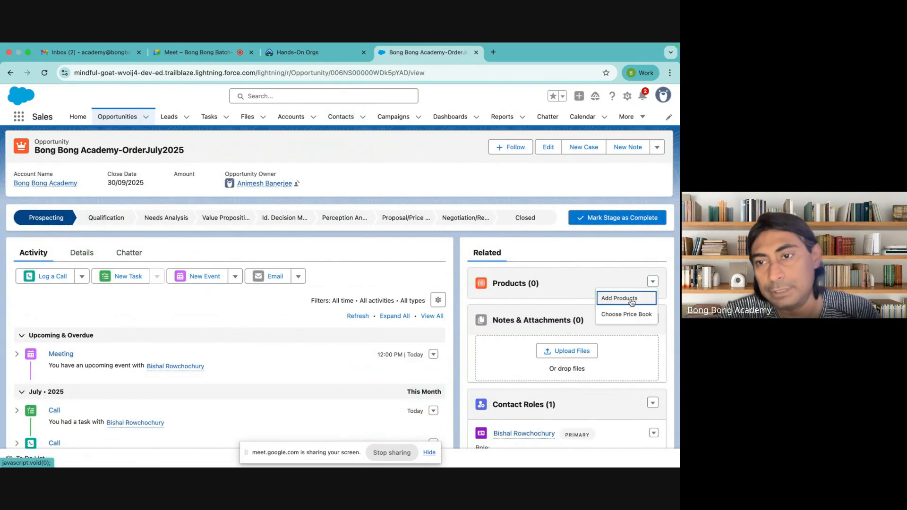
click(632, 299)
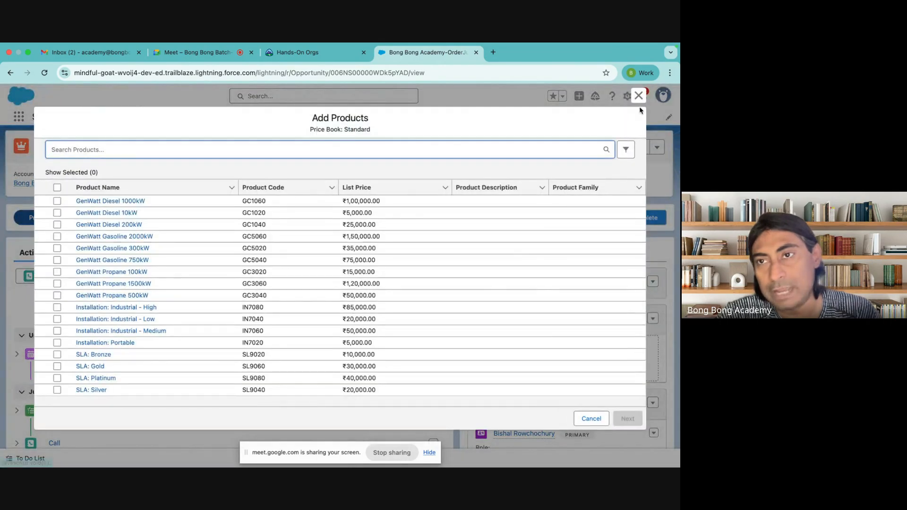
click(639, 96)
click(653, 282)
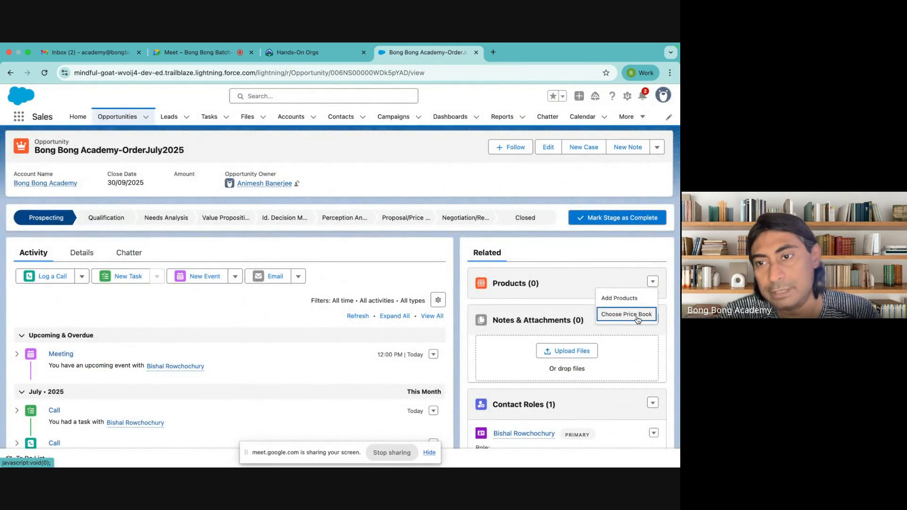
click(636, 315)
click(256, 288)
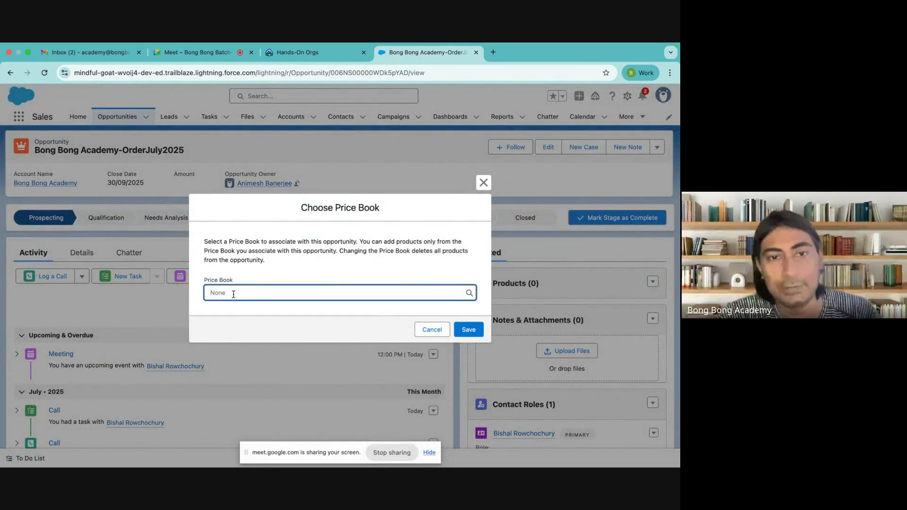
click(483, 183)
Step: Select GenWatt Gasoline 2000kW and Installation: Industrial - High in Add Products and continue
click(652, 282)
click(619, 298)
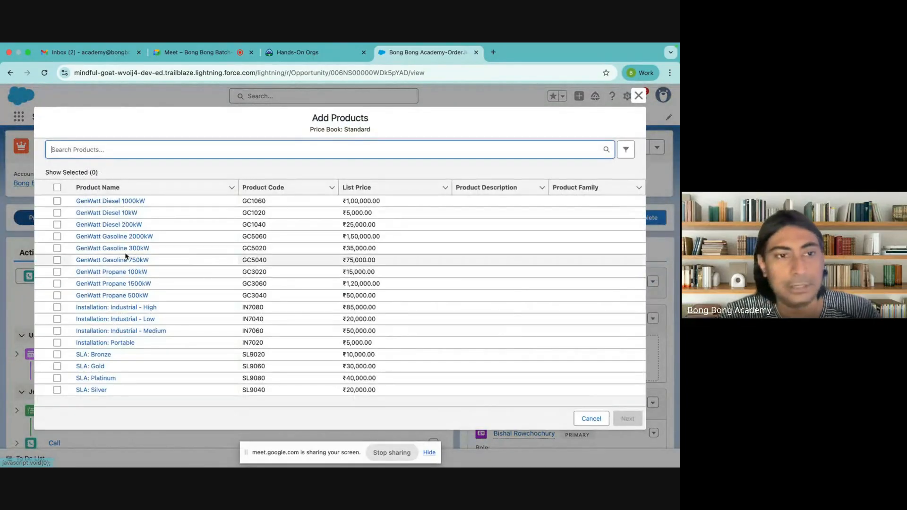
click(57, 236)
click(57, 307)
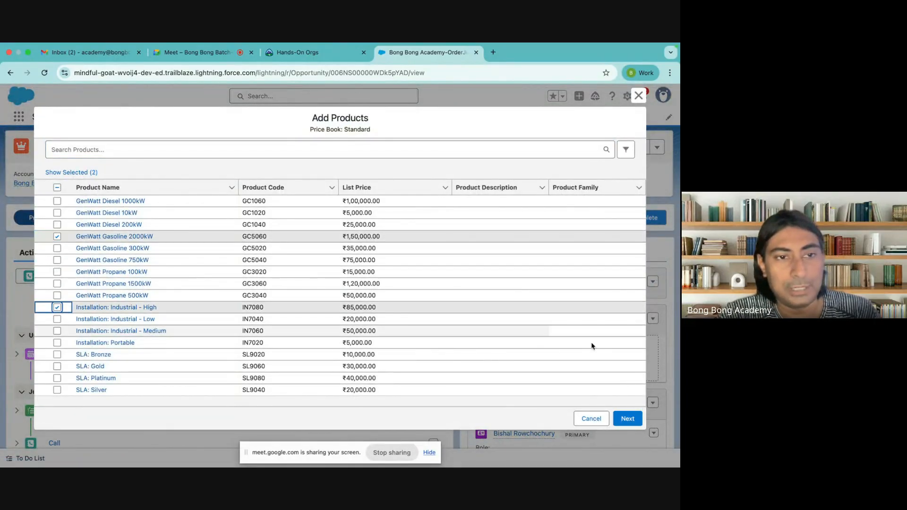
click(627, 419)
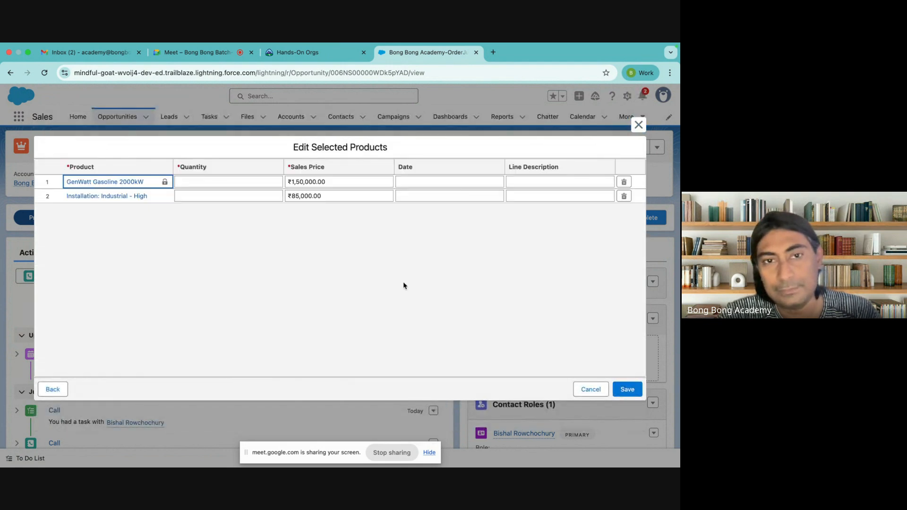
Step: Set quantity 10 for GenWatt Gasoline 2000kW and 20 for Installation: Industrial - High, then save
click(204, 183)
text(10)
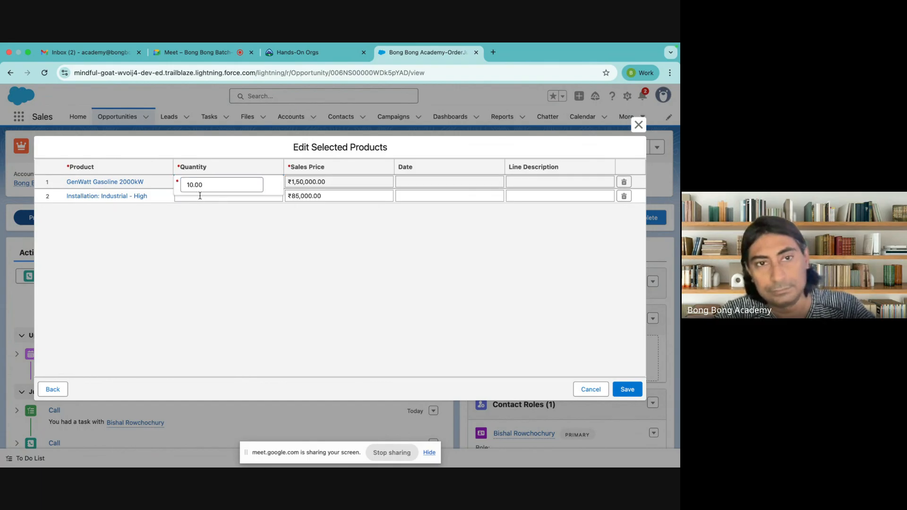
click(200, 199)
text(20)
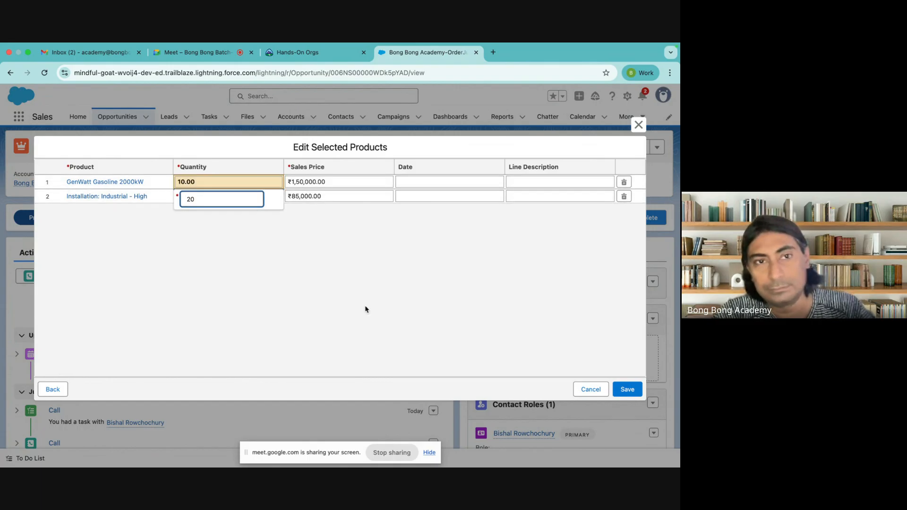
click(383, 294)
click(628, 389)
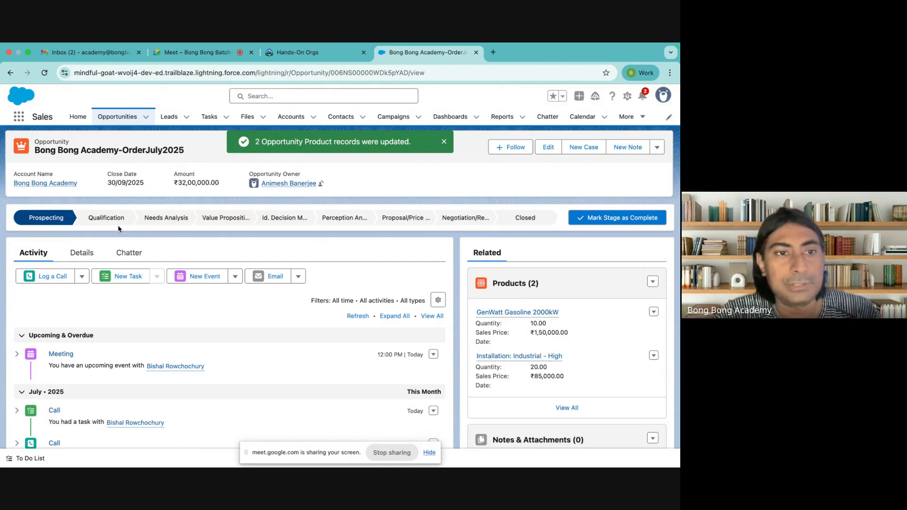
Step: Advance the opportunity to Qualification and then Needs Analysis
click(106, 219)
click(590, 222)
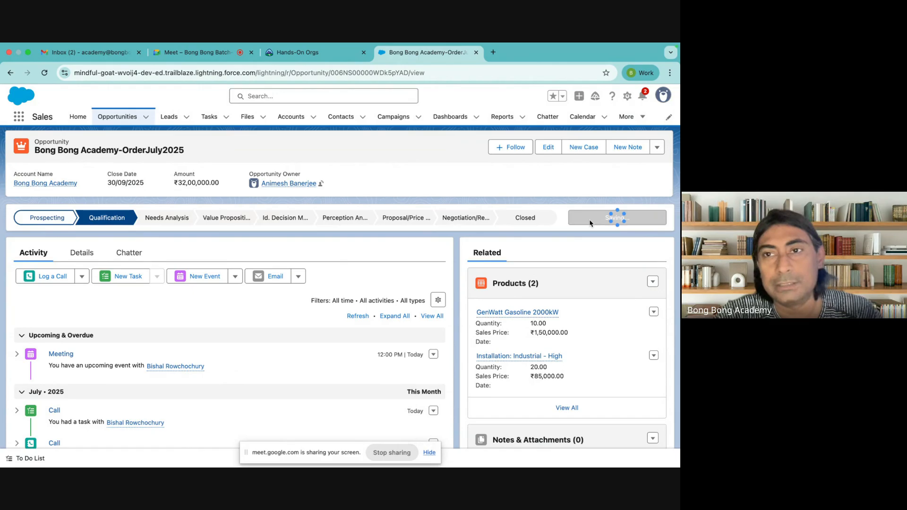
click(466, 220)
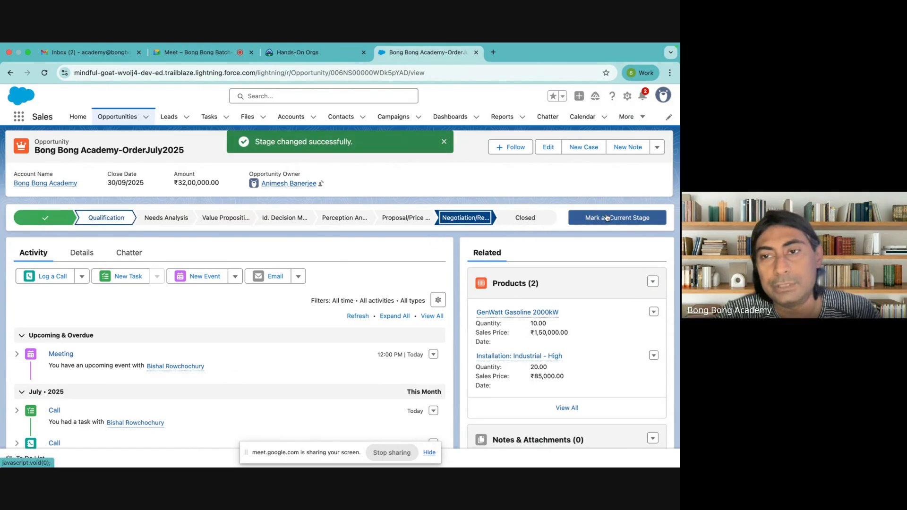
click(81, 254)
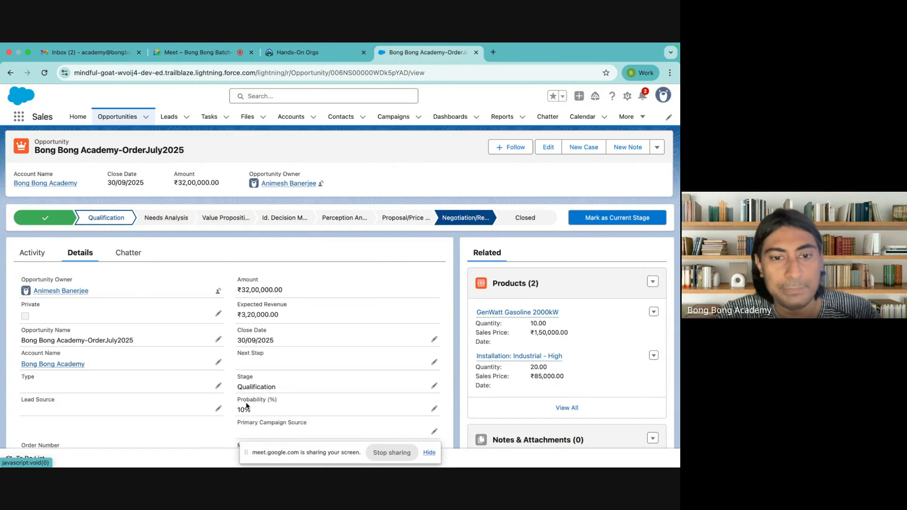
click(166, 221)
click(610, 221)
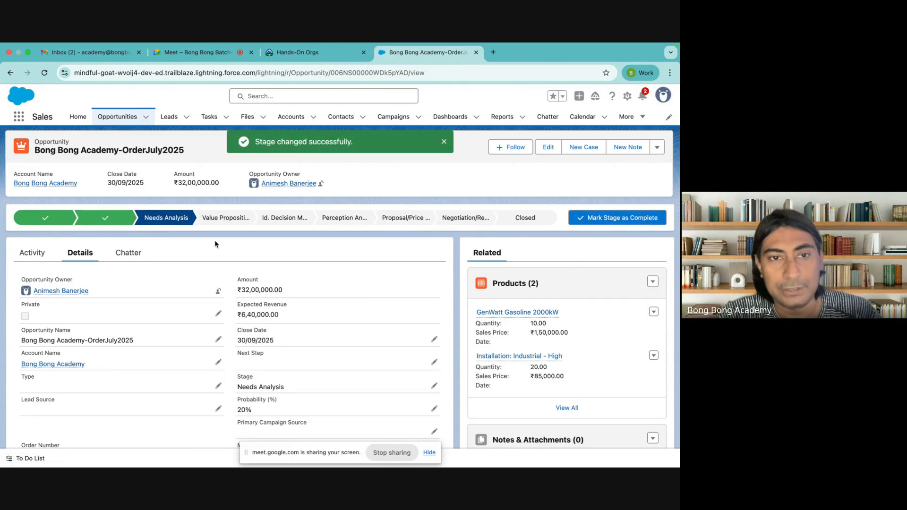
Step: Advance through Value Proposition, Id. Decision Makers, Perception Analysis and Proposal/Price Quote
click(225, 218)
click(618, 217)
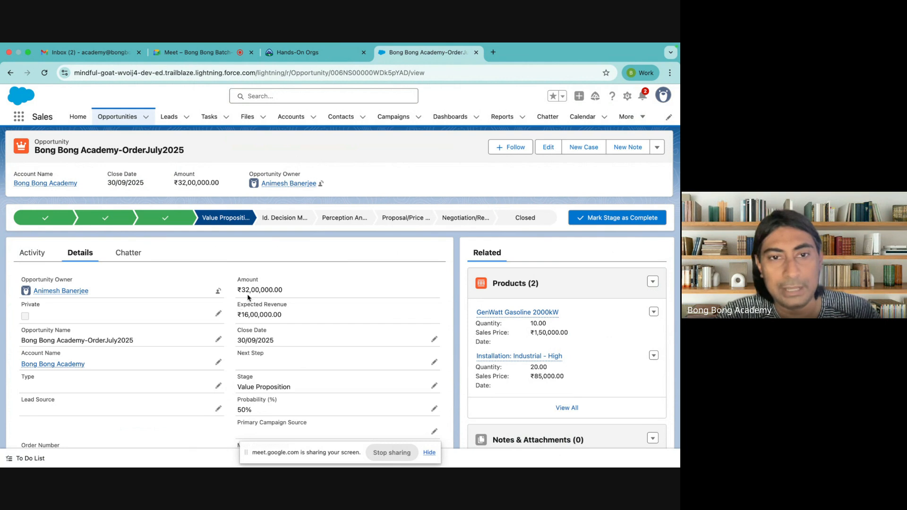
click(284, 217)
click(614, 216)
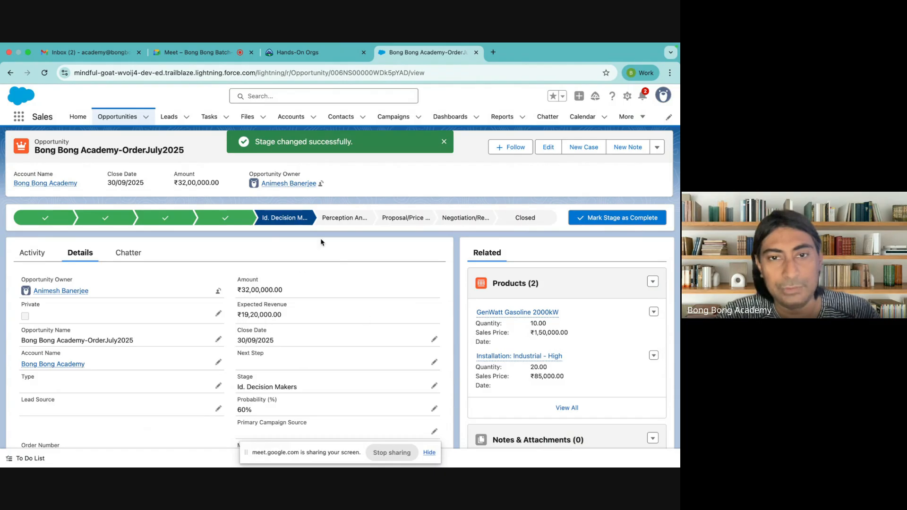
click(347, 217)
click(591, 222)
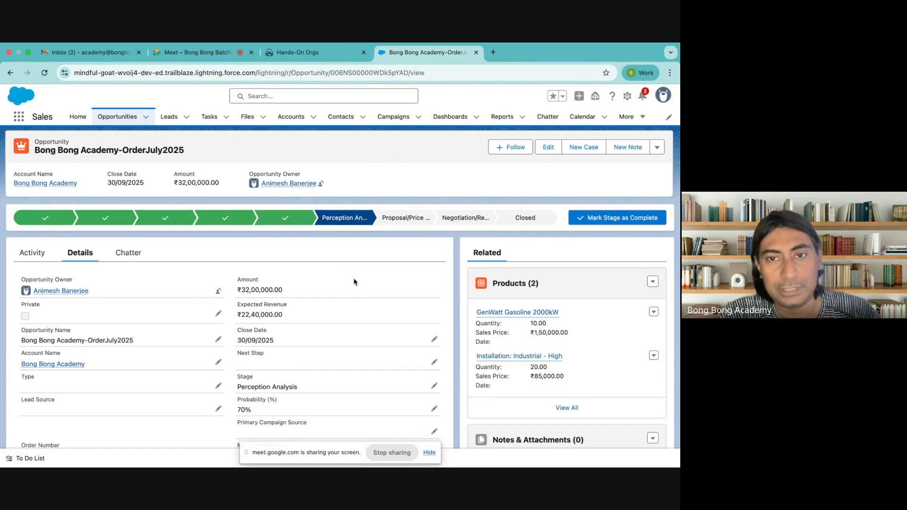
click(399, 222)
click(606, 219)
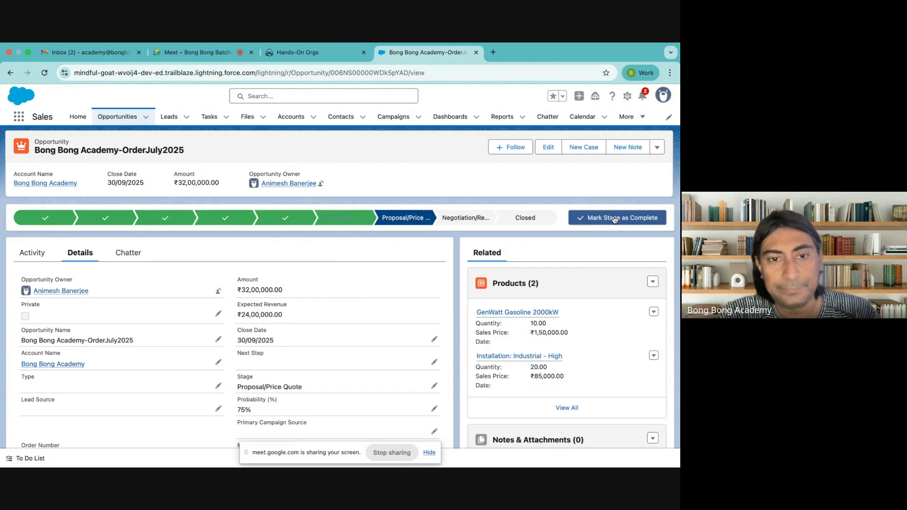
Step: Move to Negotiation/Review at 90%, then start closing the opportunity and list the closed stages
click(597, 218)
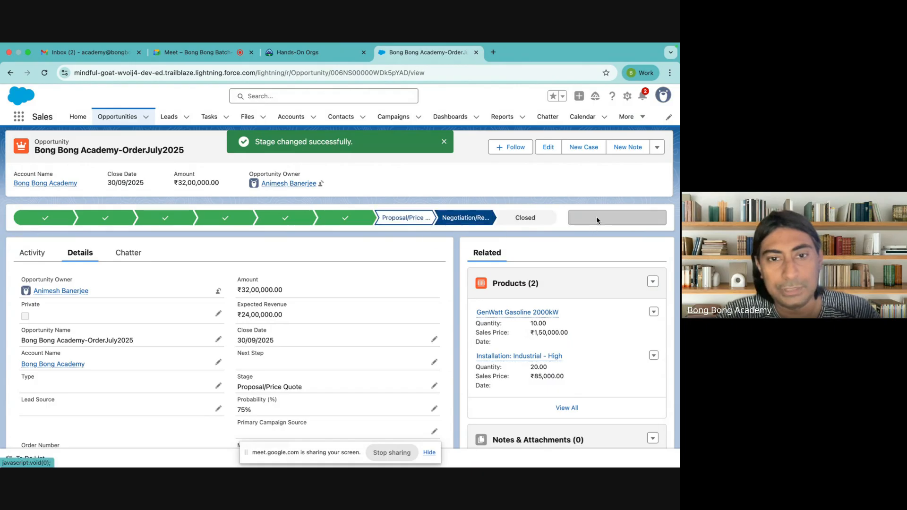
click(515, 219)
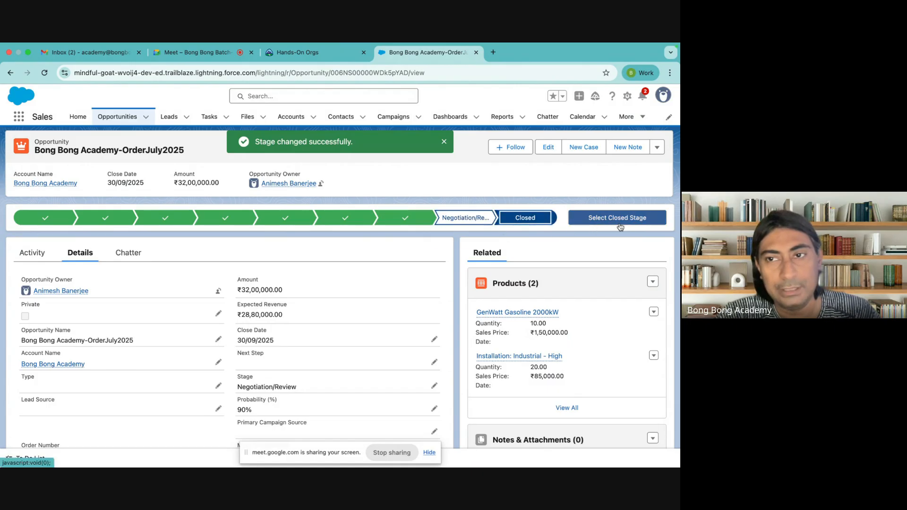
click(618, 218)
click(351, 273)
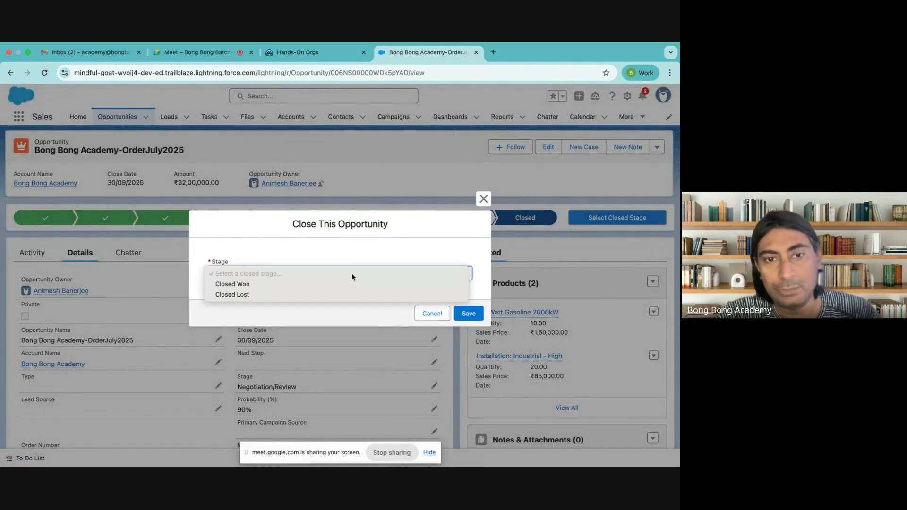
Step: Mark the opportunity Closed Won and save it, then view the Stage picklist values
click(307, 284)
click(467, 314)
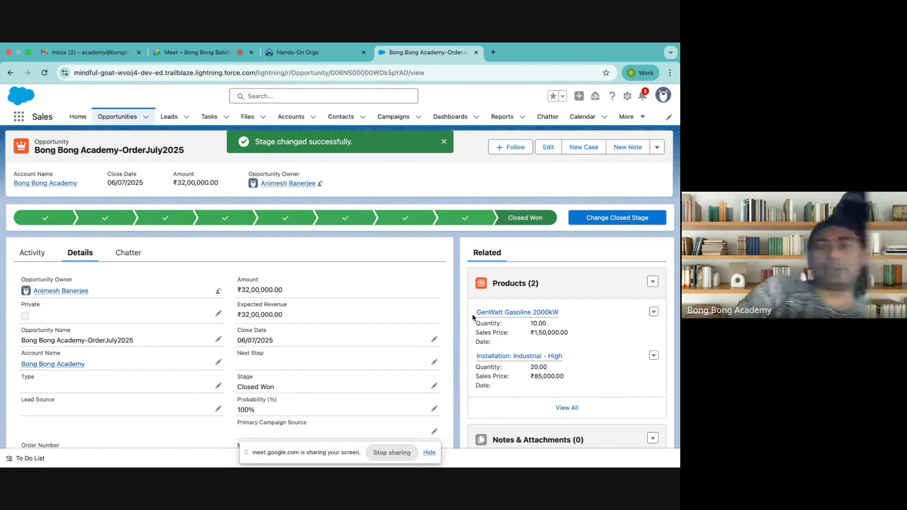
scroll(472, 317, down, 8)
scroll(473, 318, up, 8)
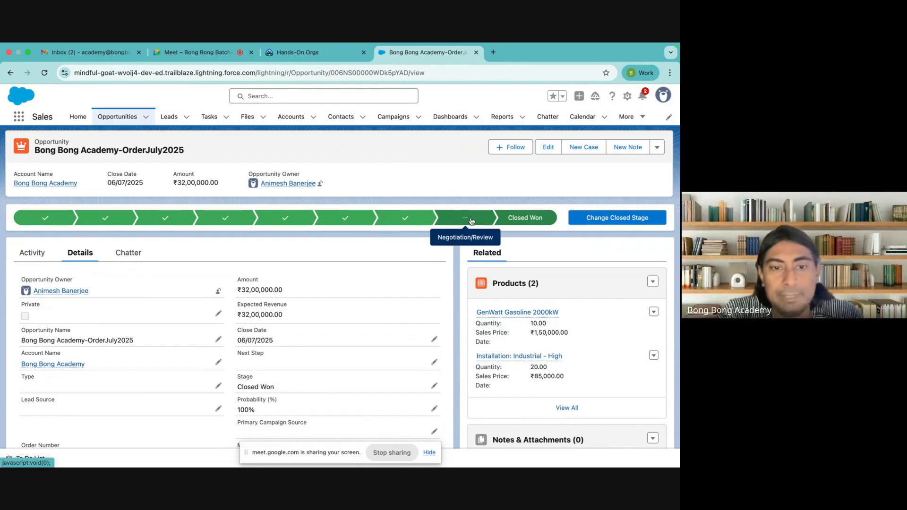
click(435, 385)
click(401, 395)
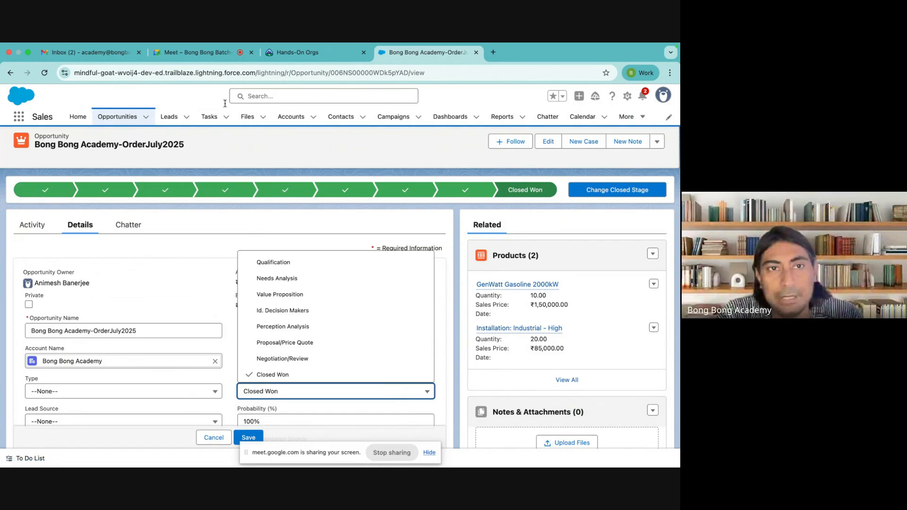
Step: Open the first open lead's record and show its detail fields
click(170, 122)
click(170, 121)
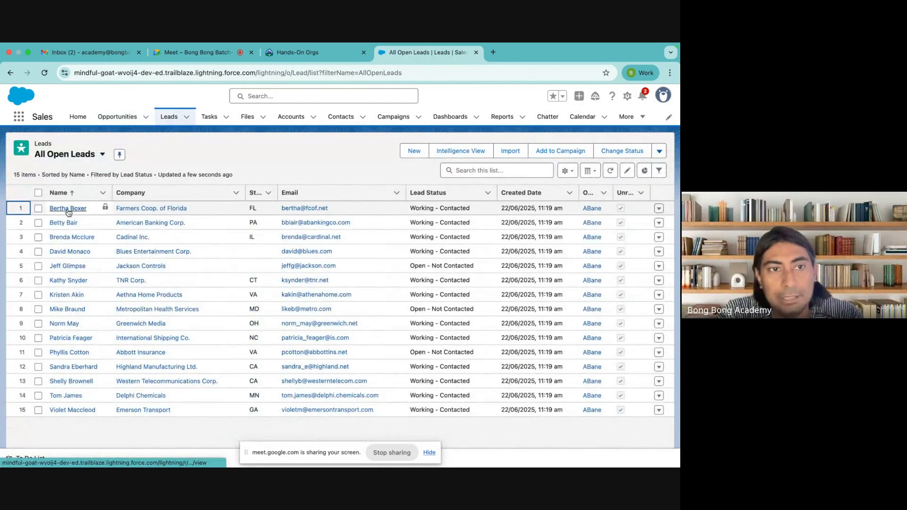
click(68, 210)
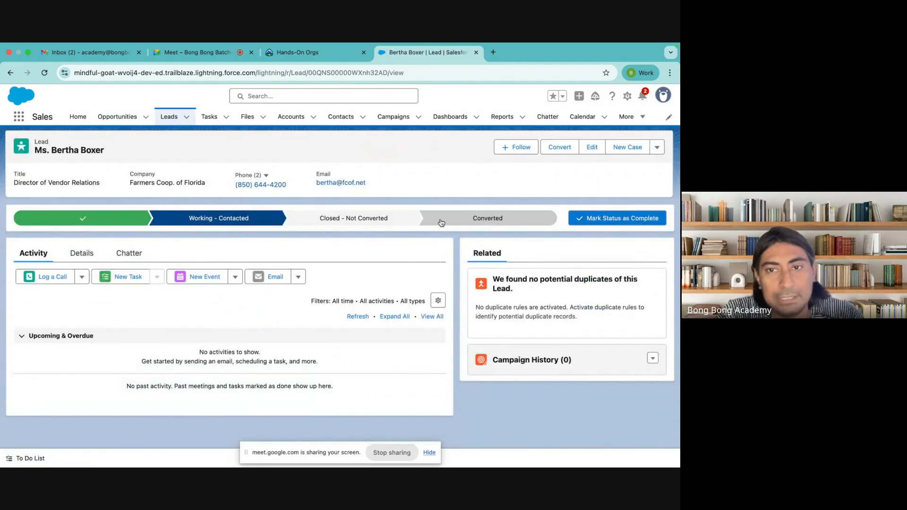
click(87, 260)
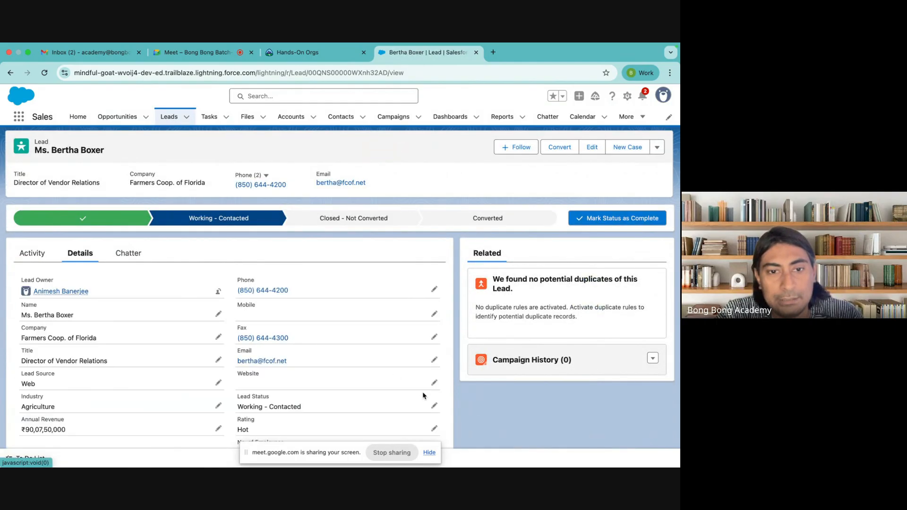
Step: Save the lead status as Working - Contacted, then open the Bong Bong Academy account
click(434, 407)
click(364, 416)
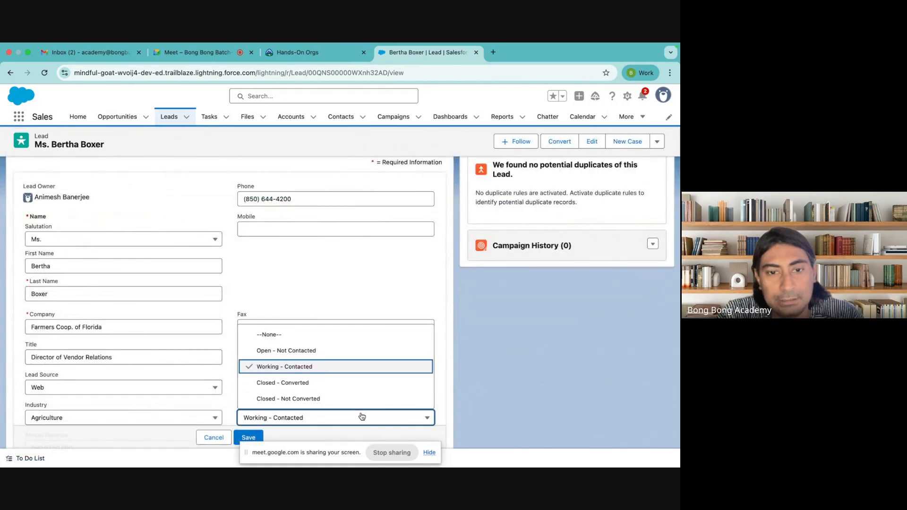
click(244, 436)
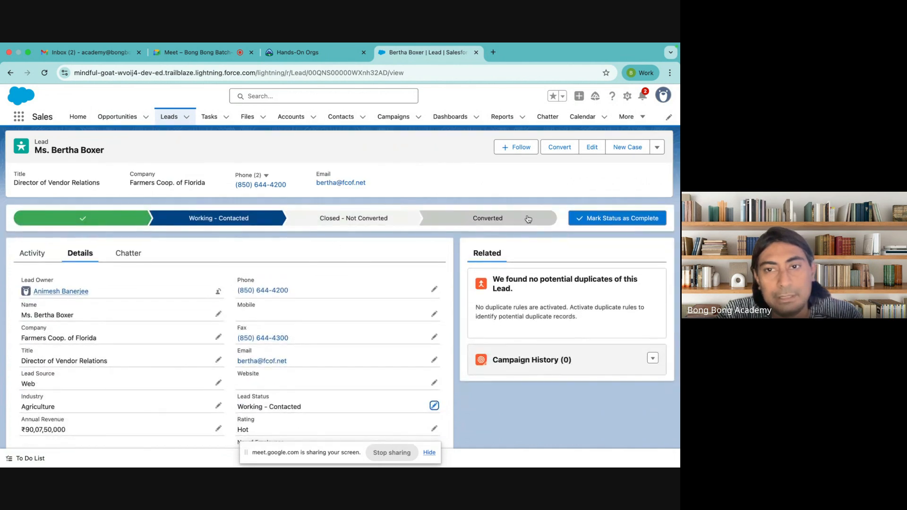
click(291, 116)
click(71, 208)
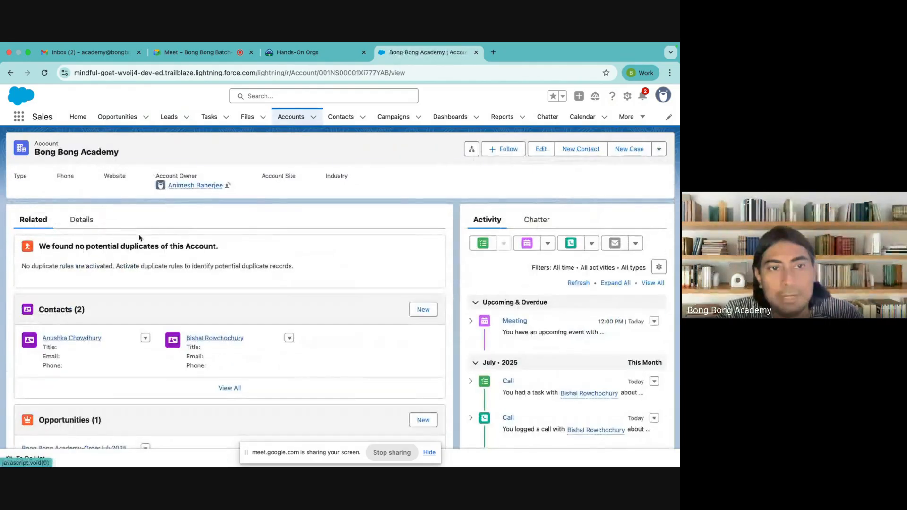
Step: Look through a contact record and the Bong Bong Academy-OrderJuly2025 opportunity
click(341, 118)
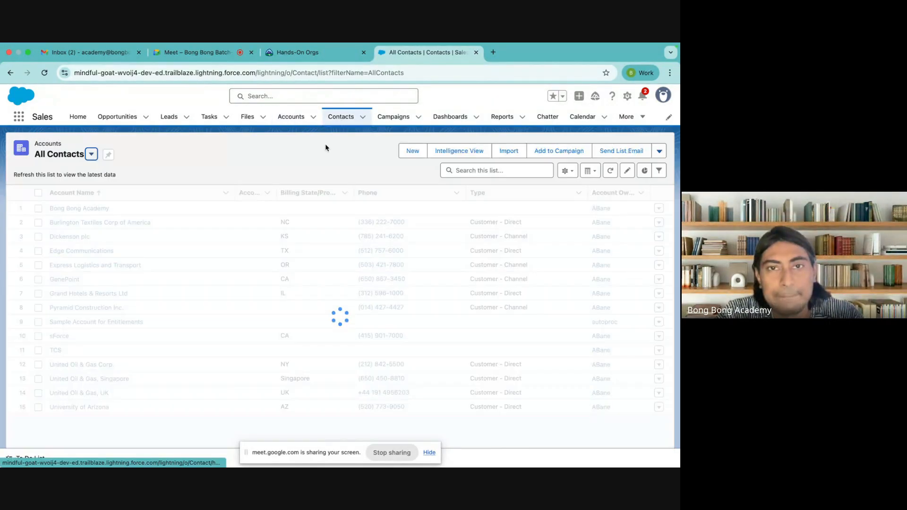
click(75, 222)
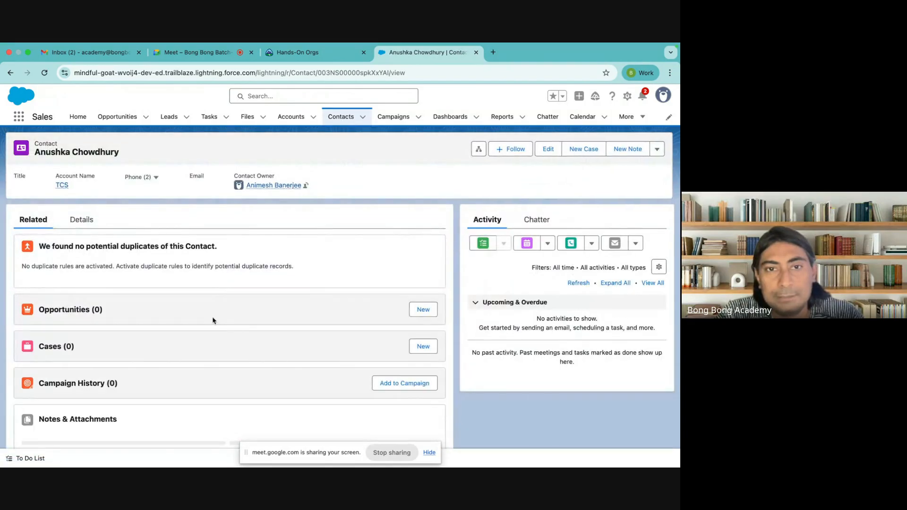
click(118, 116)
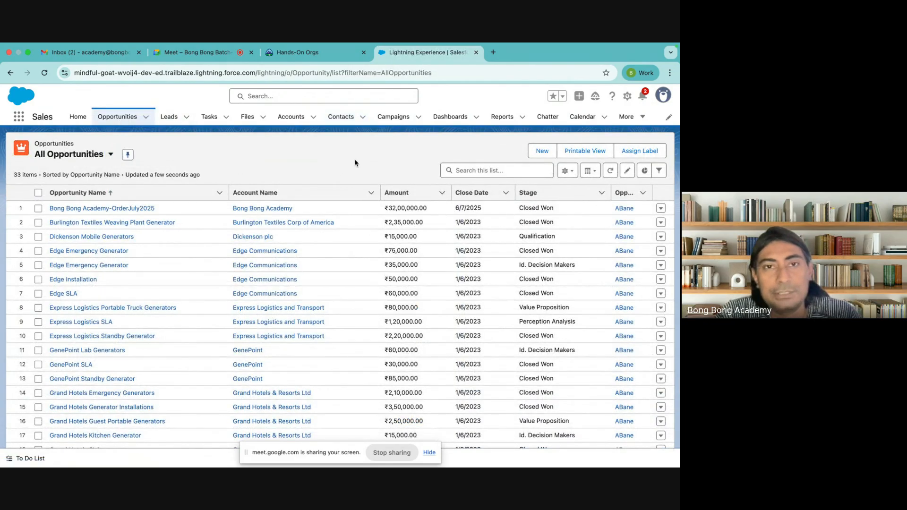
click(141, 208)
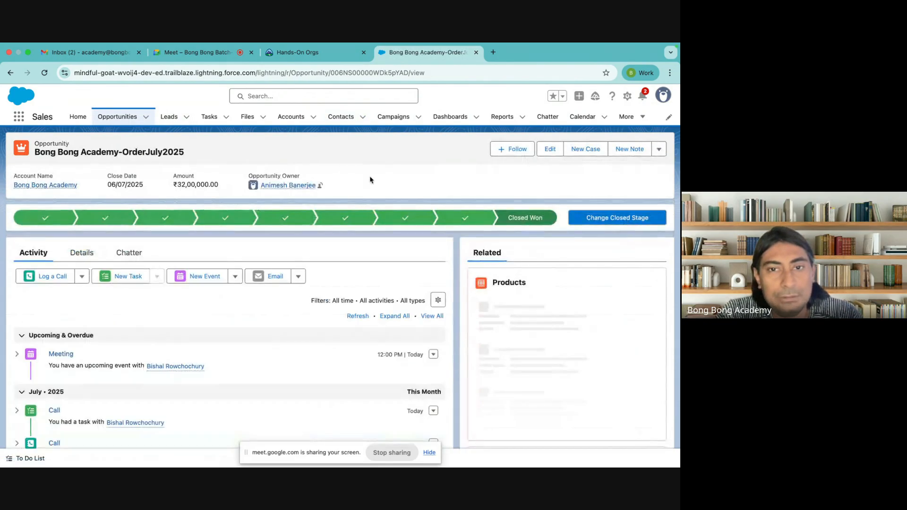
scroll(285, 331, down, 5)
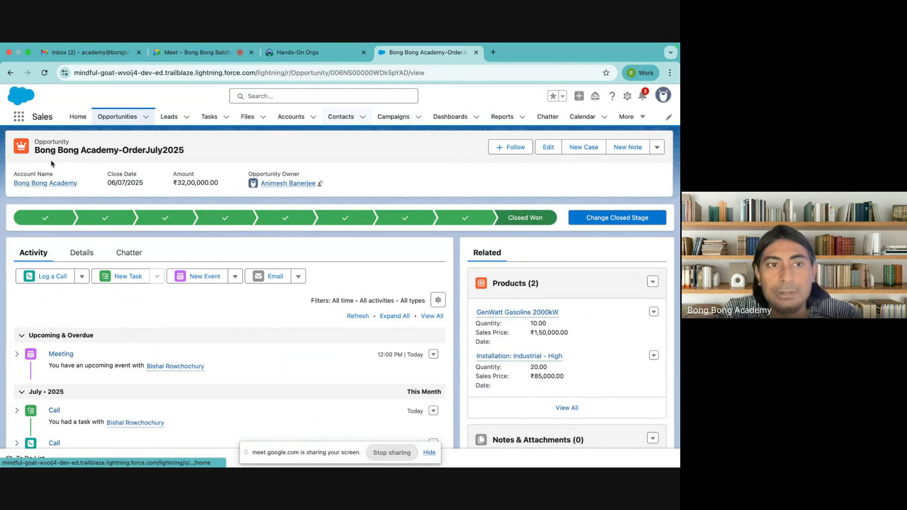
Step: From the opportunity's Bong Bong Academy account, start a new case
click(46, 184)
scroll(106, 267, down, 5)
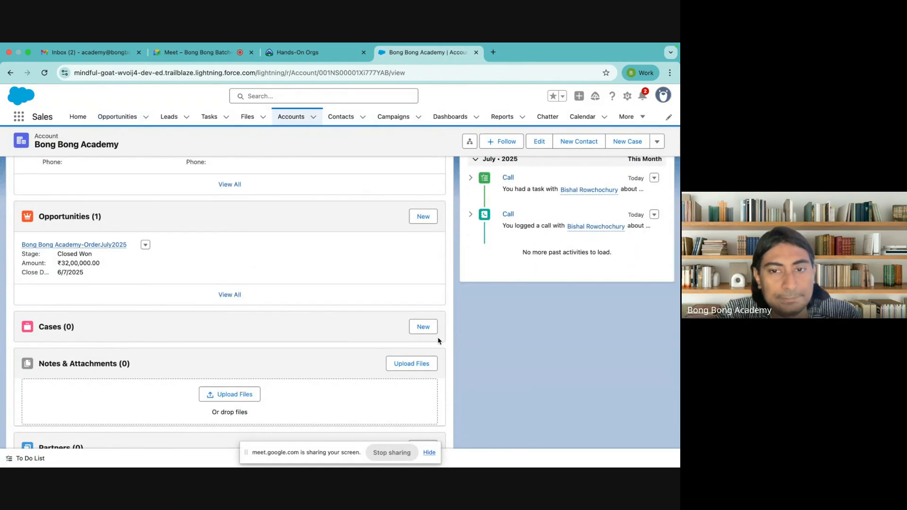
click(424, 328)
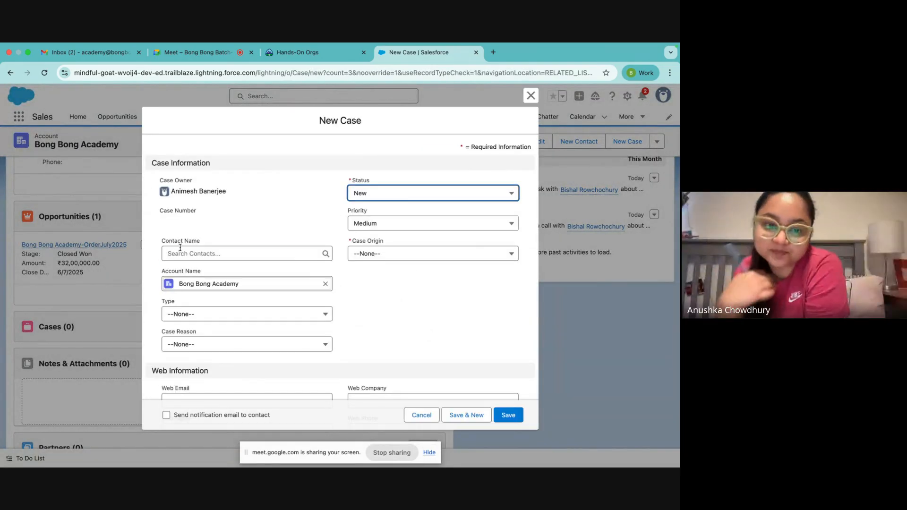
Step: Link the account's contact to the case, with type Mechanical and origin Phone
click(180, 250)
click(203, 293)
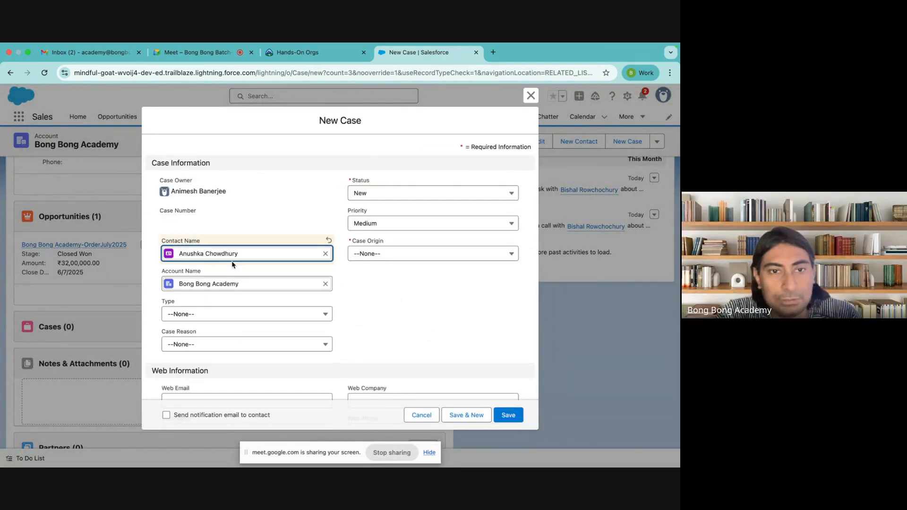
click(214, 315)
click(213, 349)
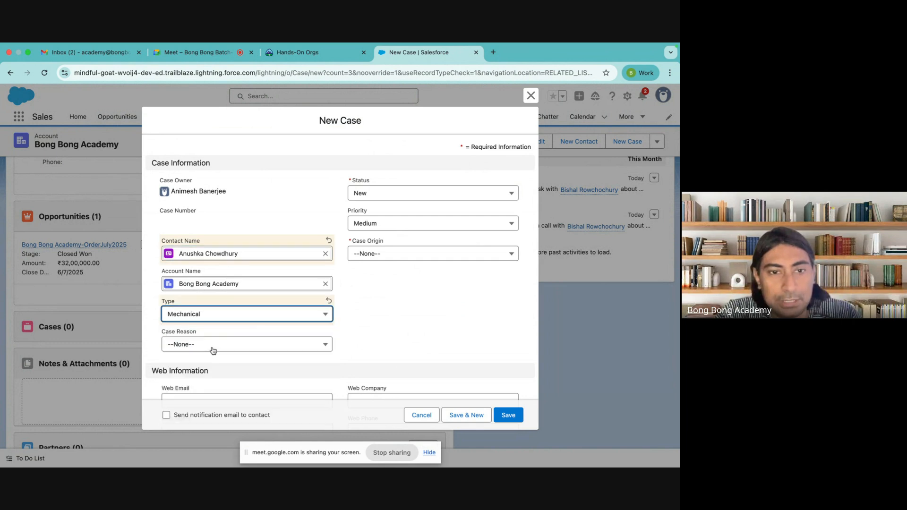
click(407, 255)
click(382, 288)
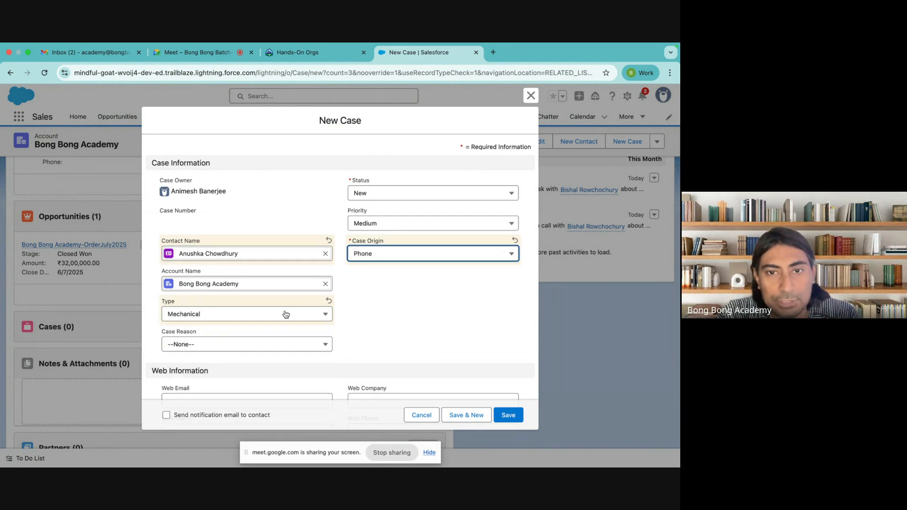
Step: Set case reason Installation and subject 'Product Defect', then save the case
scroll(279, 324, down, 2)
click(258, 307)
click(232, 347)
scroll(232, 348, down, 5)
click(204, 358)
text(Product Defect)
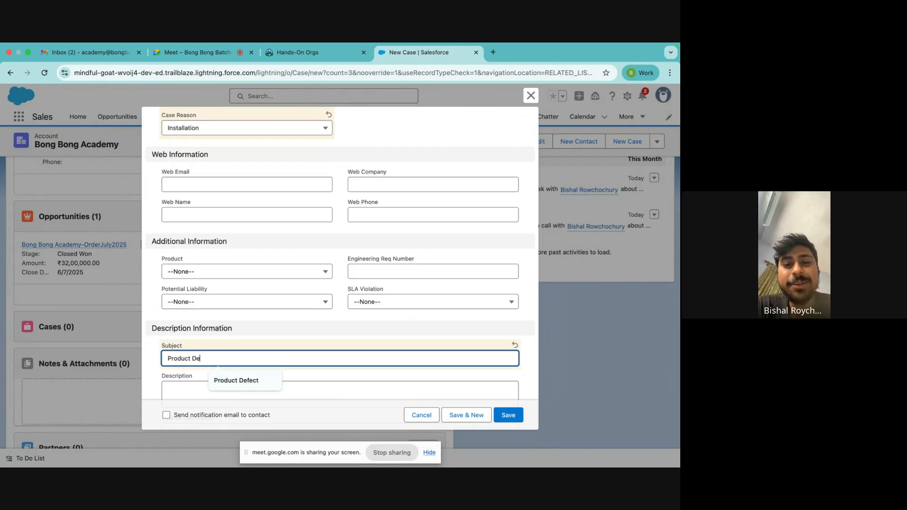
click(509, 418)
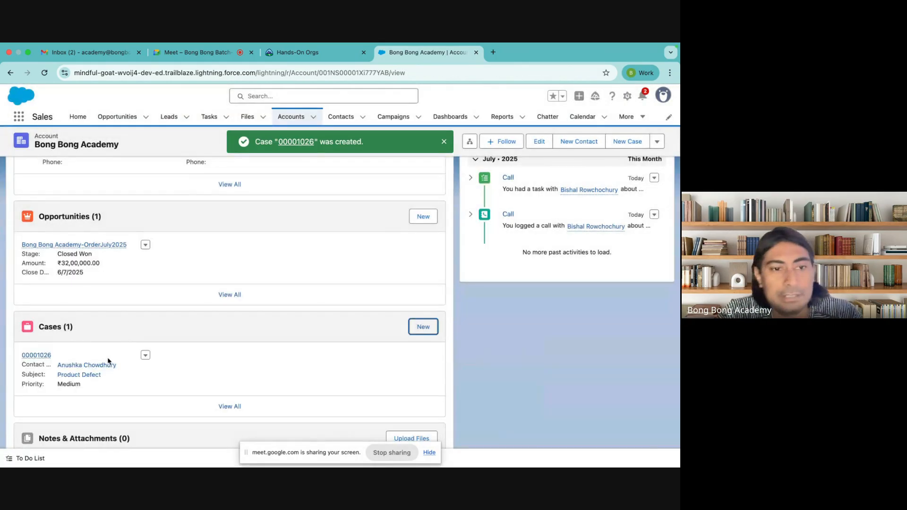
Step: Open and review the new Product Defect case record
click(37, 355)
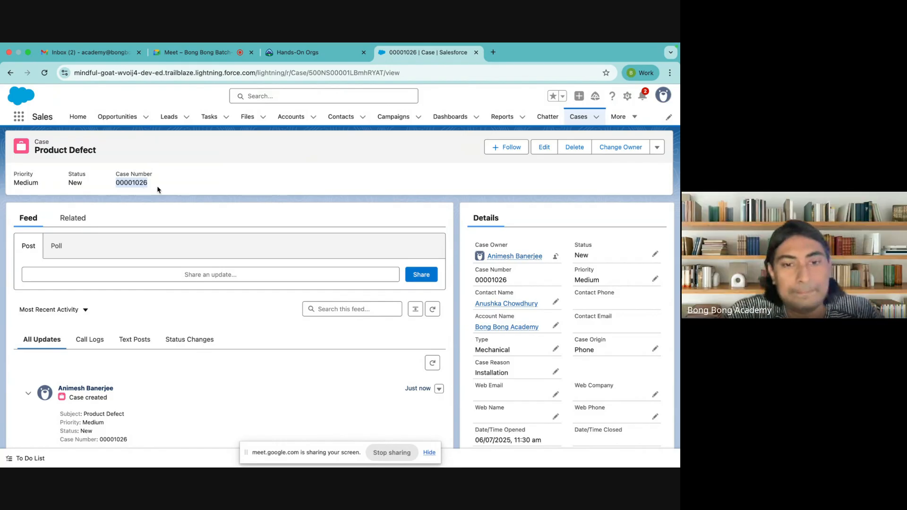
scroll(293, 261, down, 4)
scroll(292, 262, up, 4)
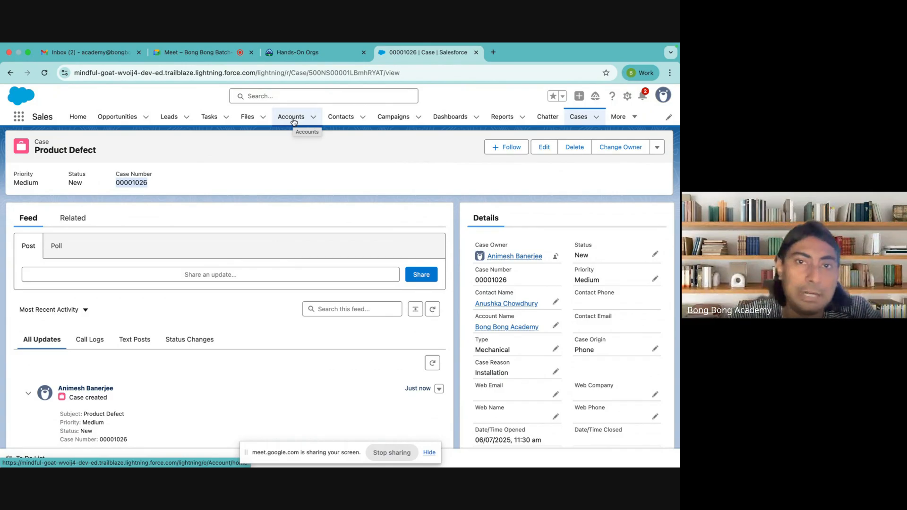
Step: Review the case's contact record, then go to the All Accounts list
click(341, 118)
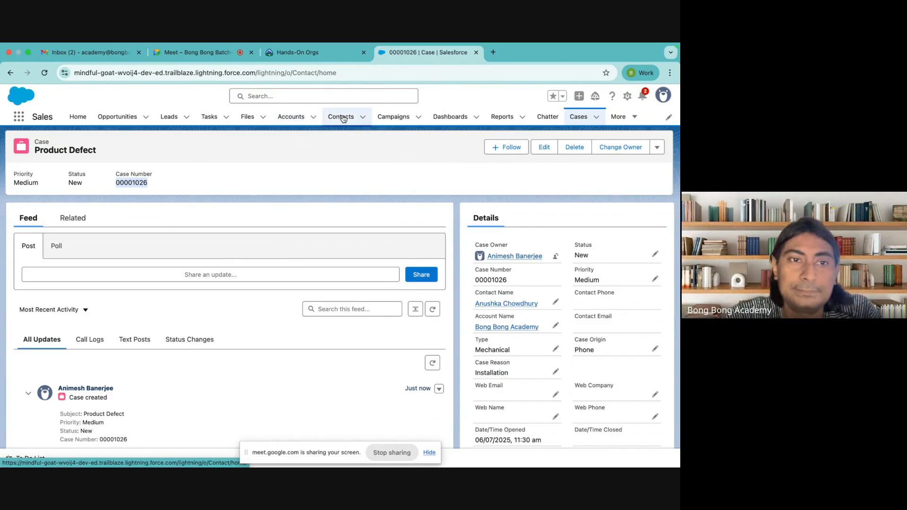
click(79, 223)
scroll(151, 238, down, 3)
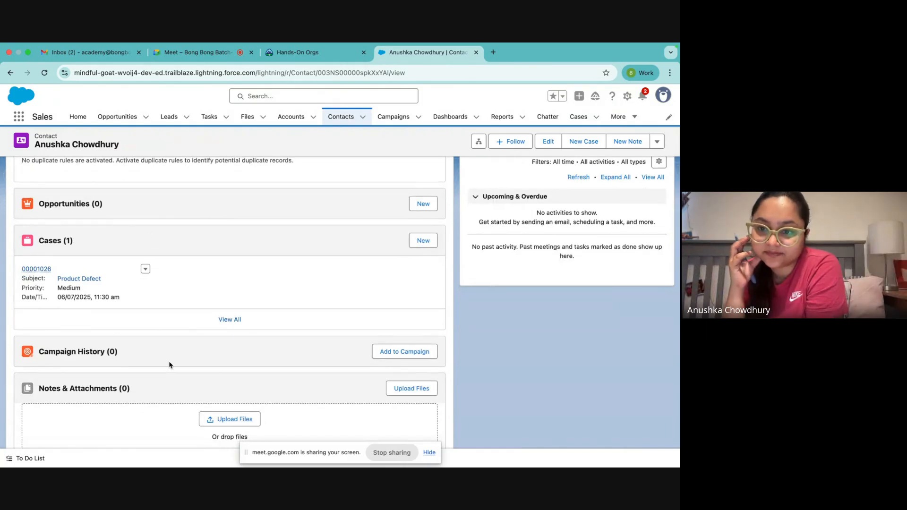
scroll(317, 280, up, 3)
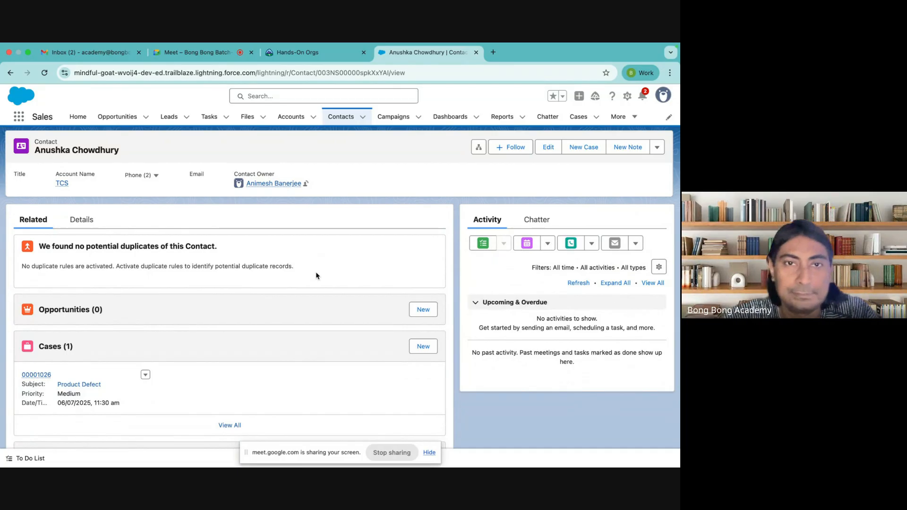
click(290, 117)
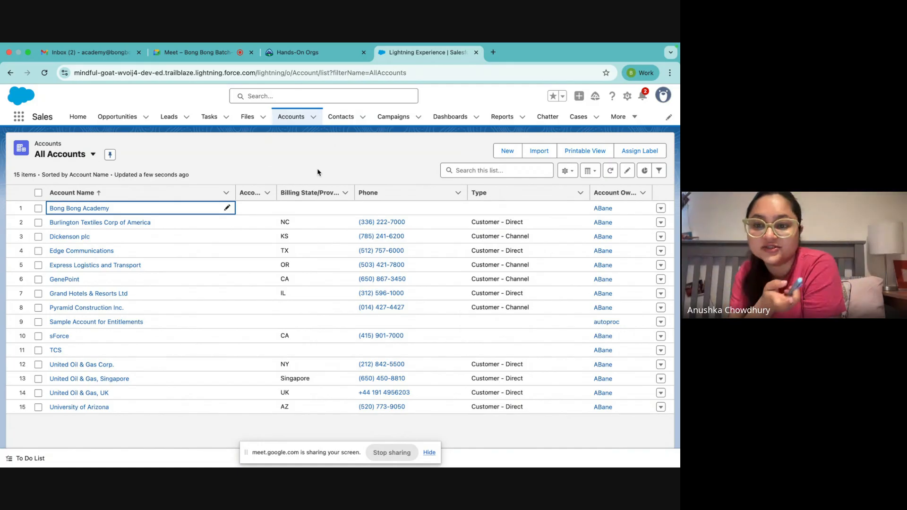
Step: Revisit the first open lead, then reopen and scroll the Bong Bong Academy account record
click(166, 117)
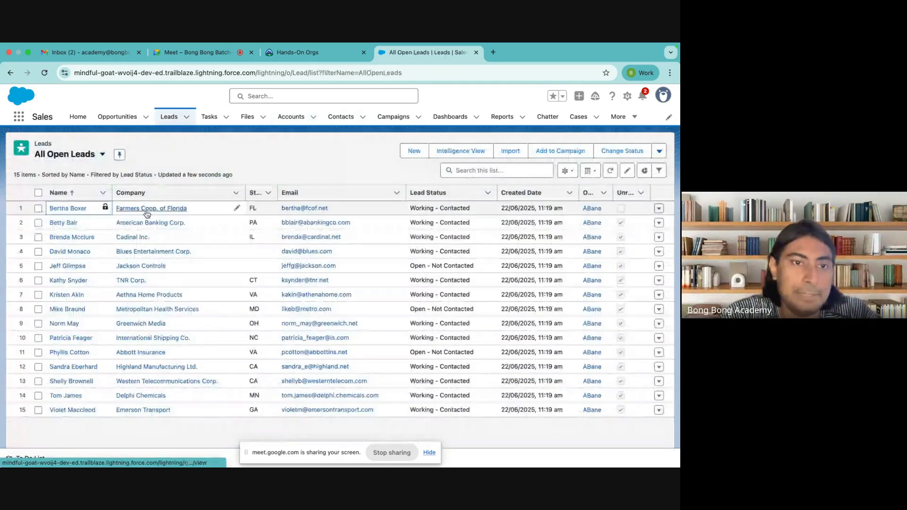
click(68, 208)
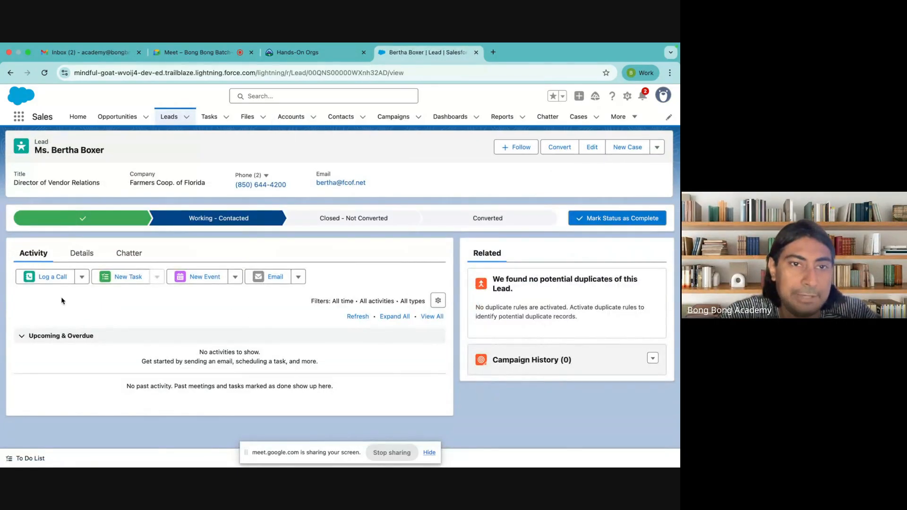
click(290, 120)
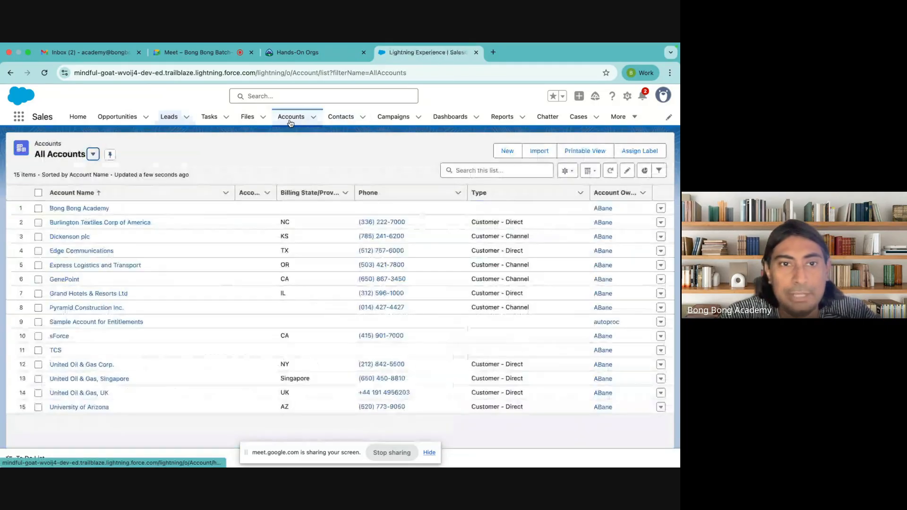
click(80, 209)
scroll(517, 378, down, 3)
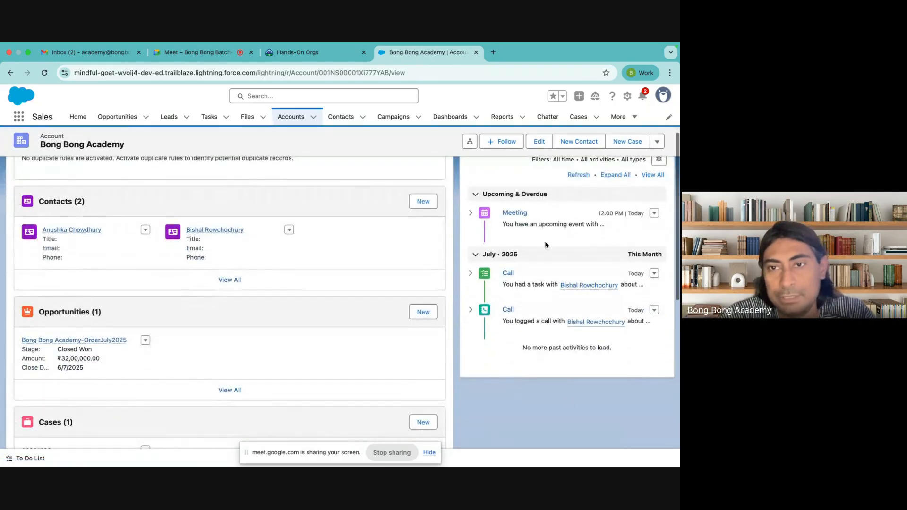
scroll(545, 399, up, 3)
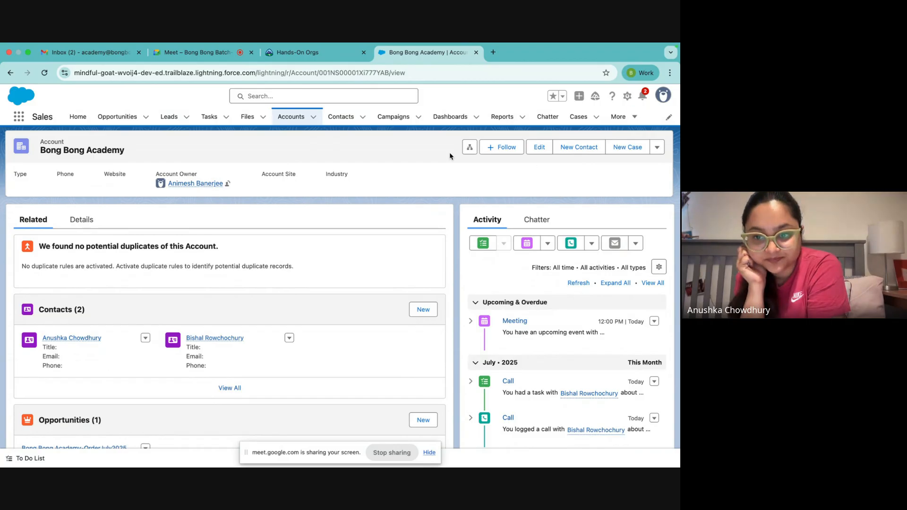
Step: Open Setup from the gear menu, then close the Setup Home tab
click(628, 98)
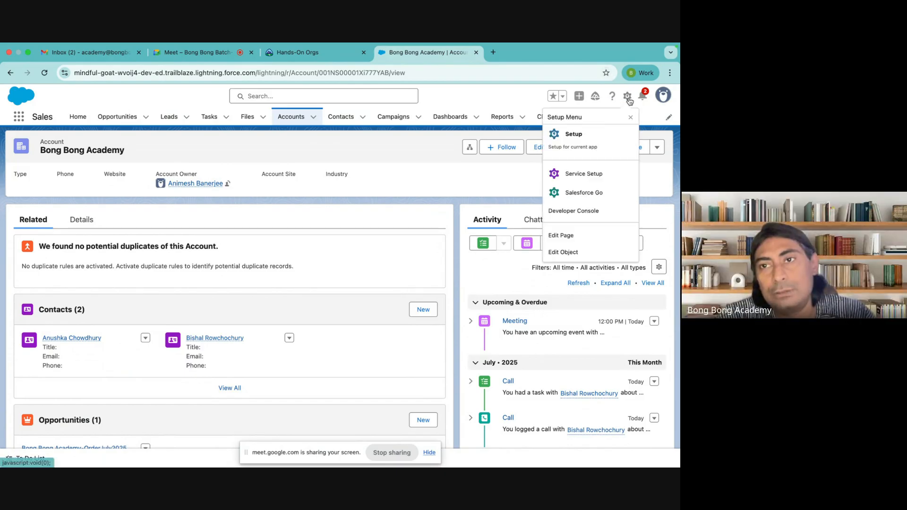
click(573, 134)
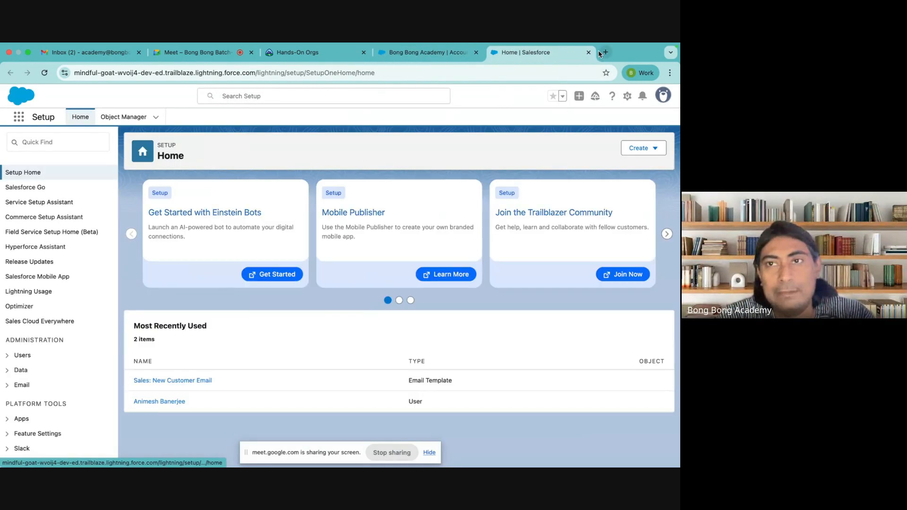
key(super+w)
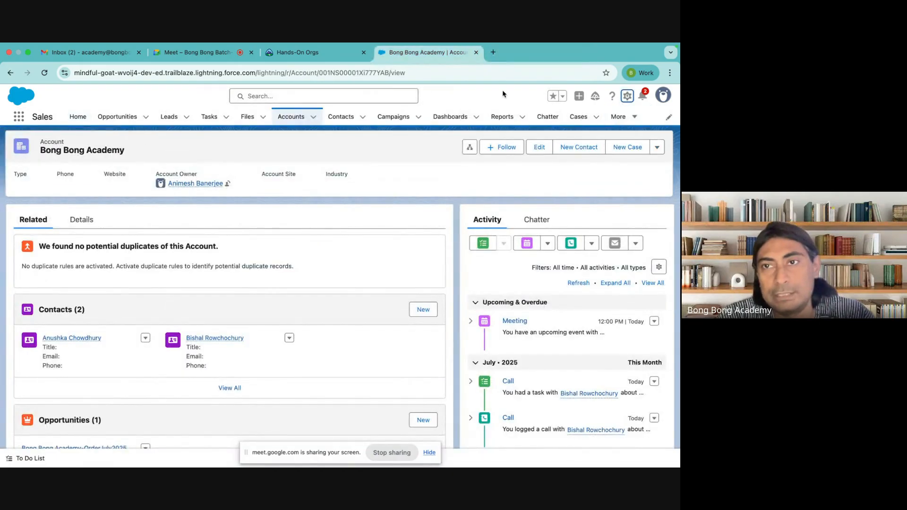
Step: Open and dismiss the gear Setup Menu, then bring up the App Launcher
click(627, 98)
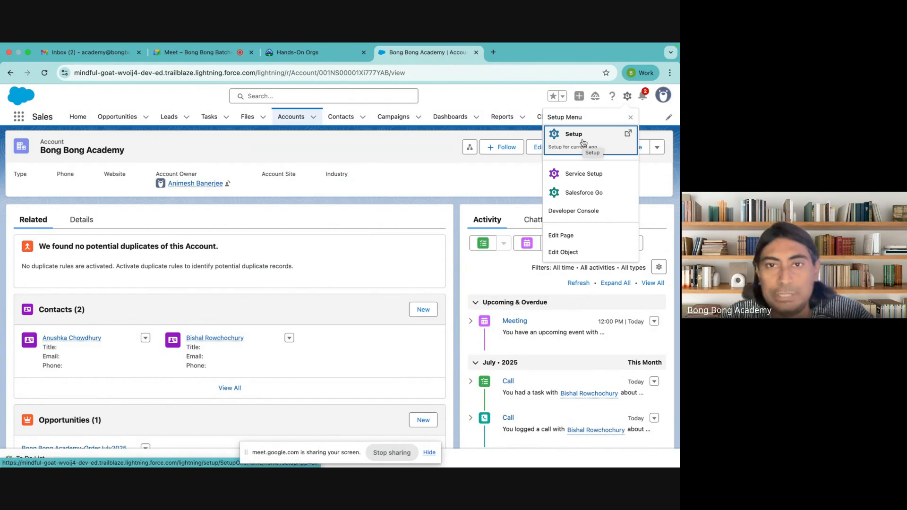
click(362, 139)
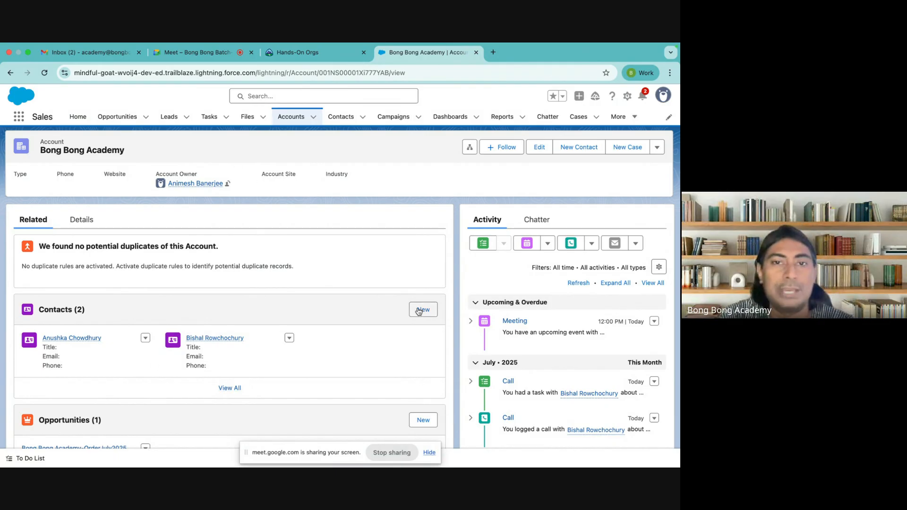
click(628, 99)
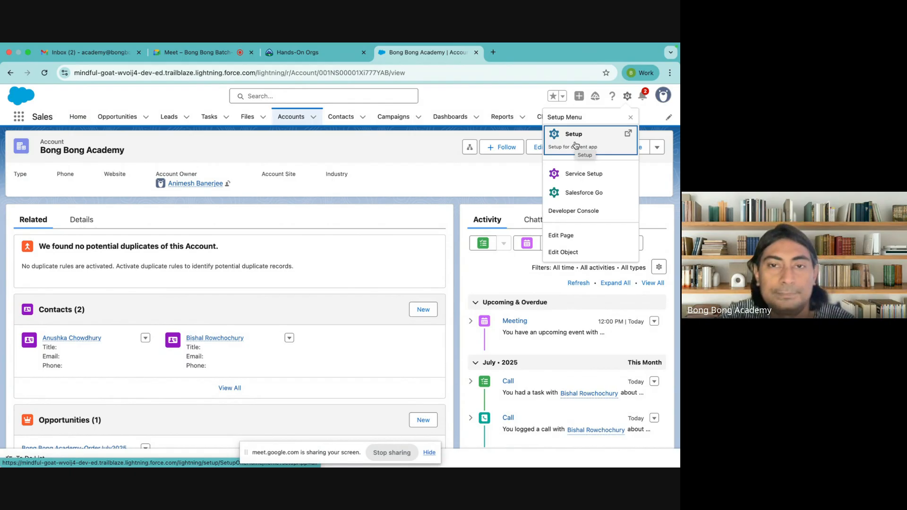
click(18, 117)
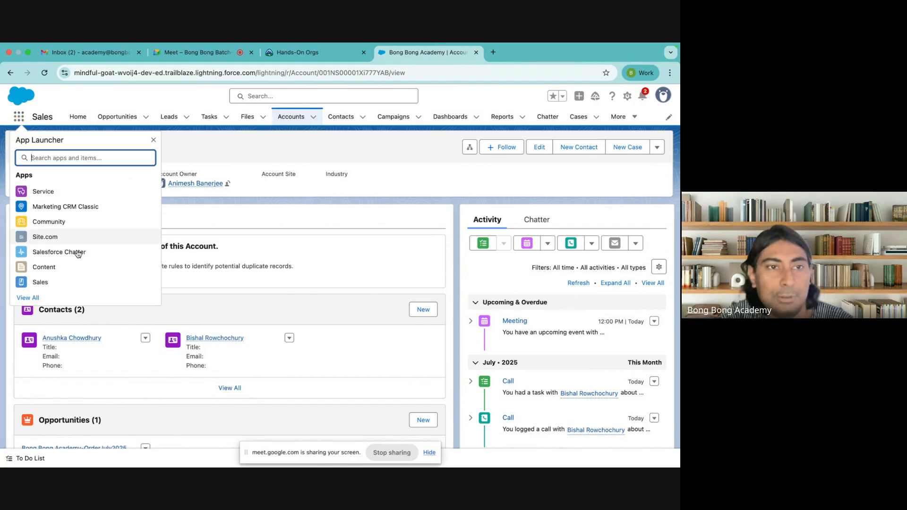
Step: Reopen the App Launcher on the account tab and choose View All
click(209, 145)
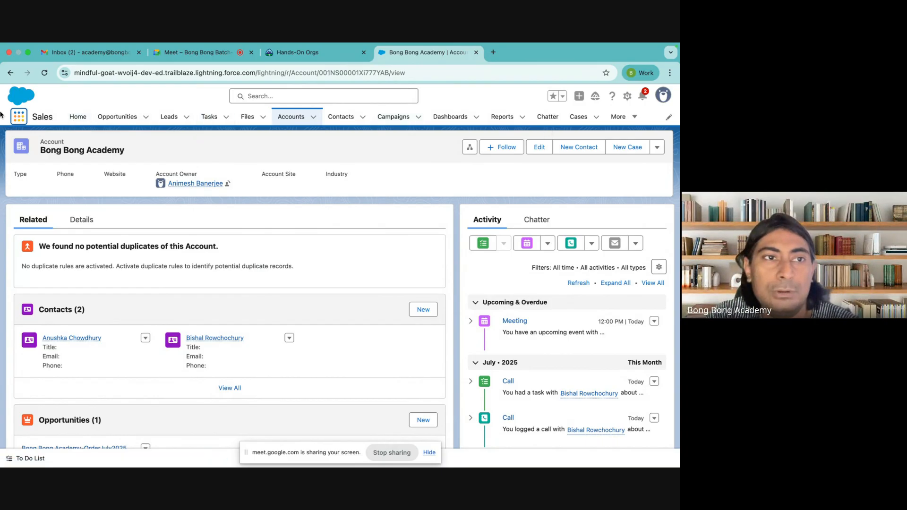
click(19, 116)
click(197, 51)
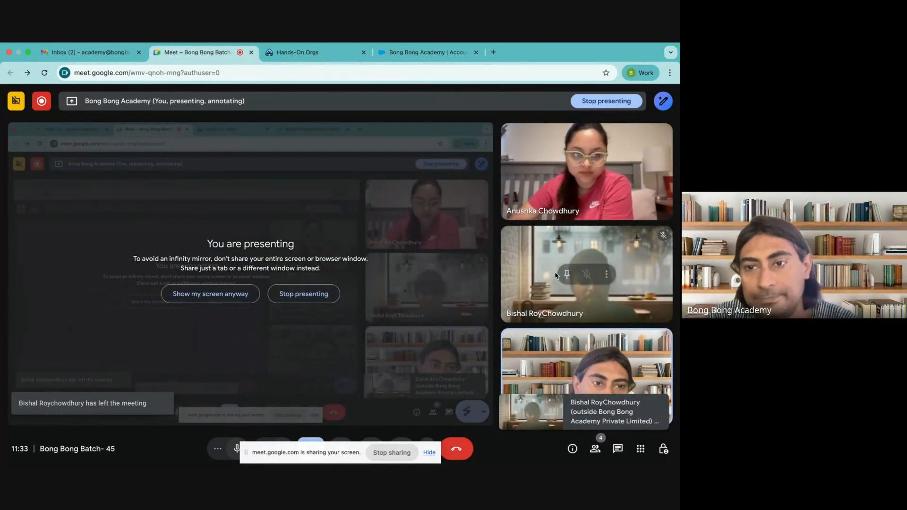
click(436, 53)
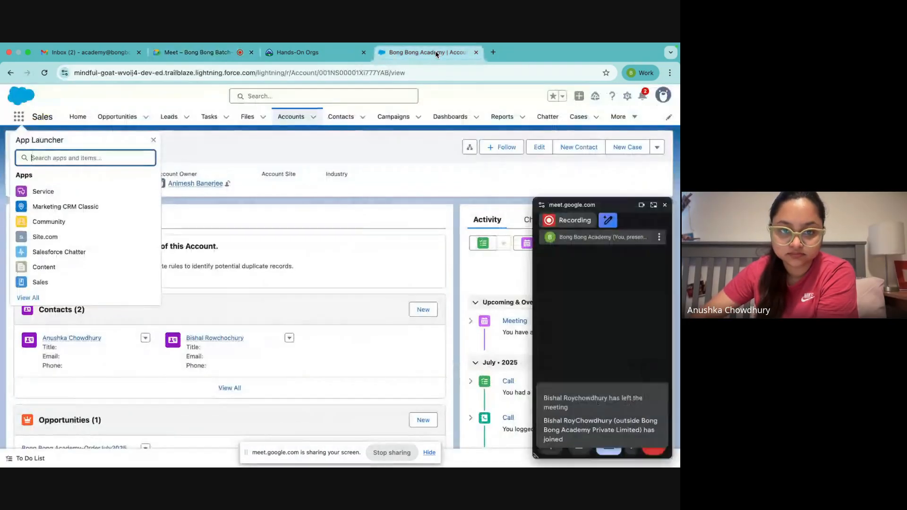
click(153, 139)
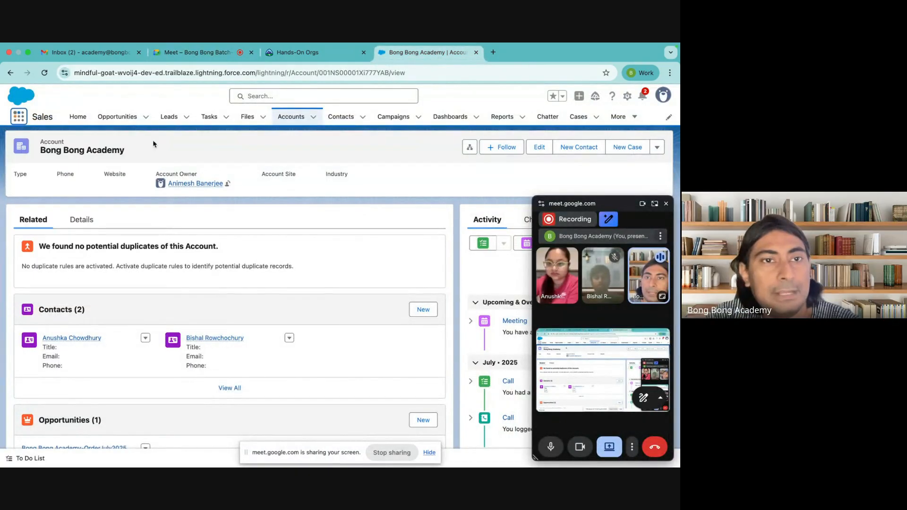
click(18, 121)
click(28, 298)
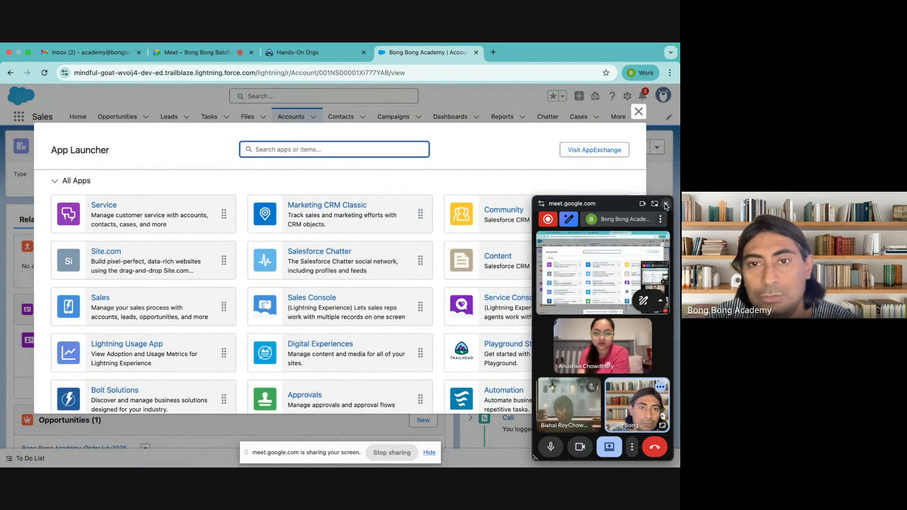
Step: Close the floating meeting window, then collapse and re-expand the All Apps section
click(666, 205)
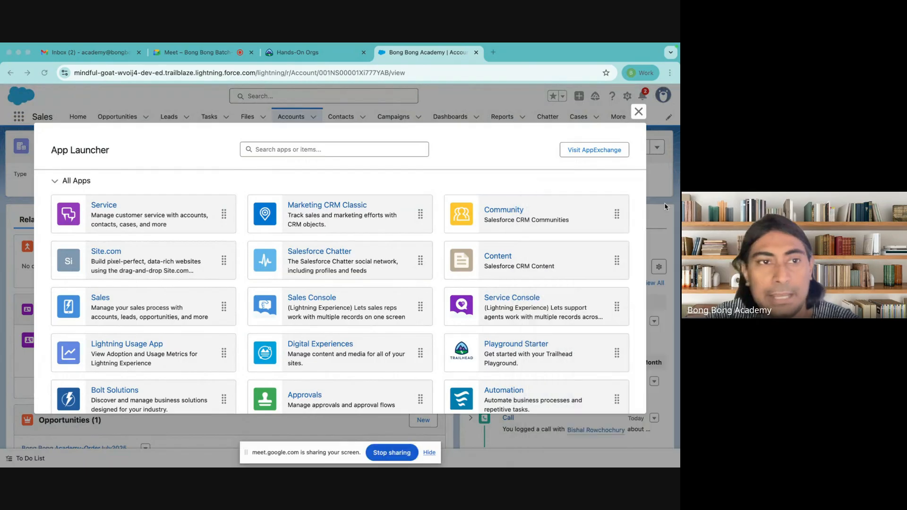
click(54, 181)
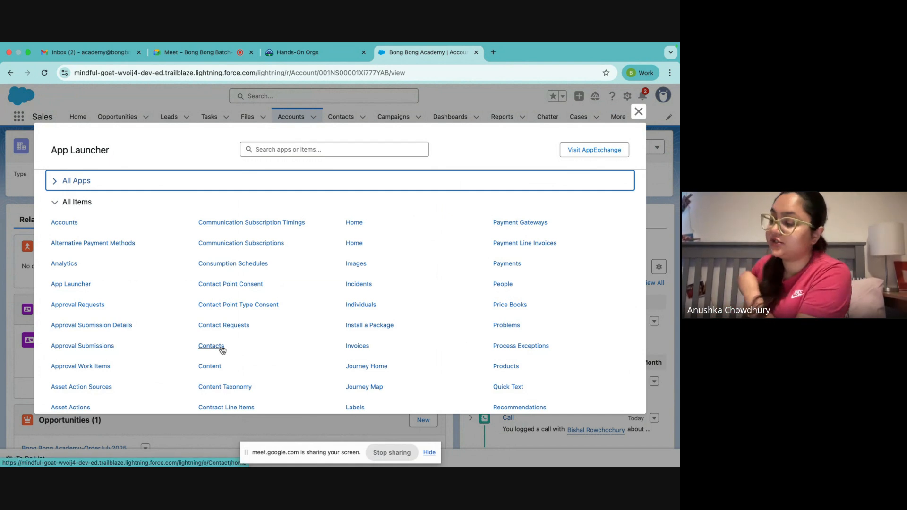
scroll(159, 307, down, 10)
scroll(160, 307, up, 10)
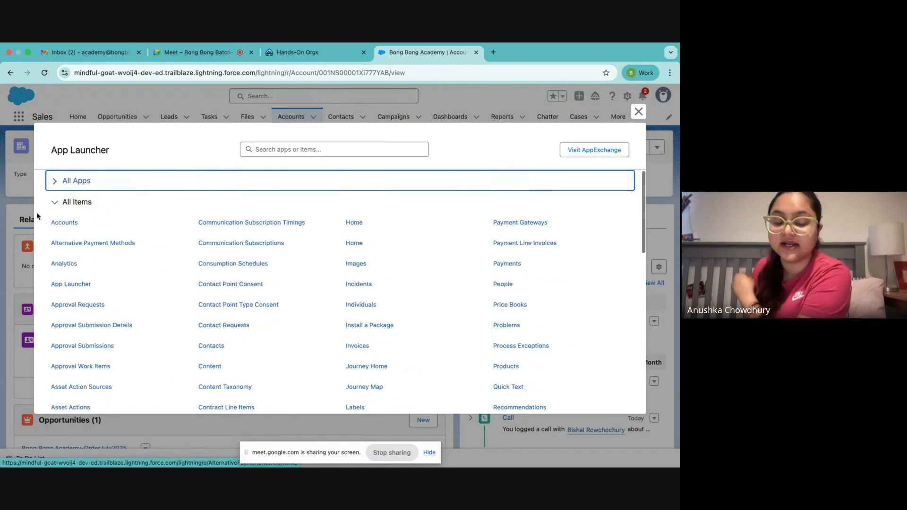
click(55, 181)
scroll(227, 208, down, 10)
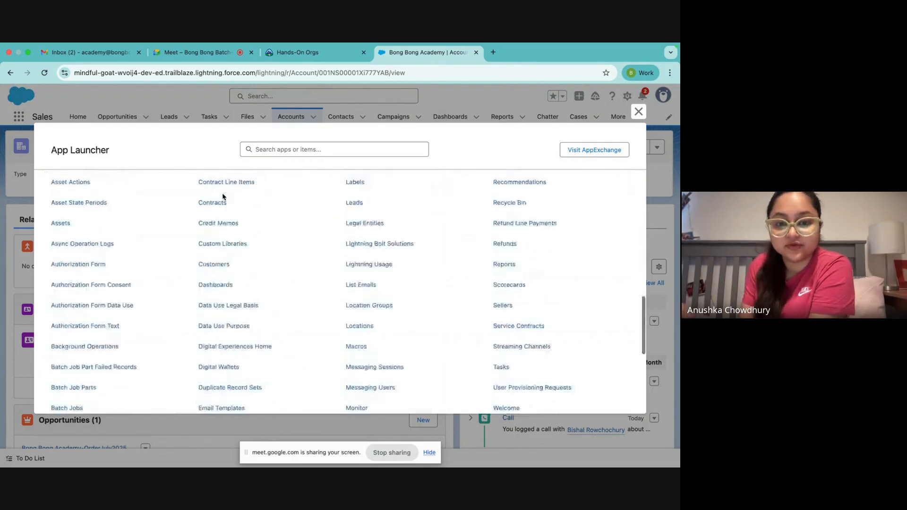
scroll(223, 196, up, 10)
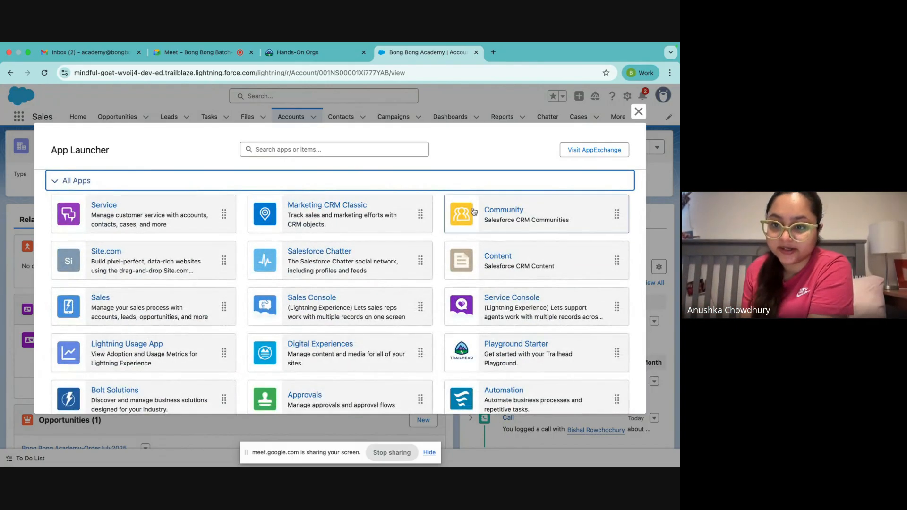
Step: Open AppExchange in a new tab, scroll through it, then close it and the dialog
click(594, 151)
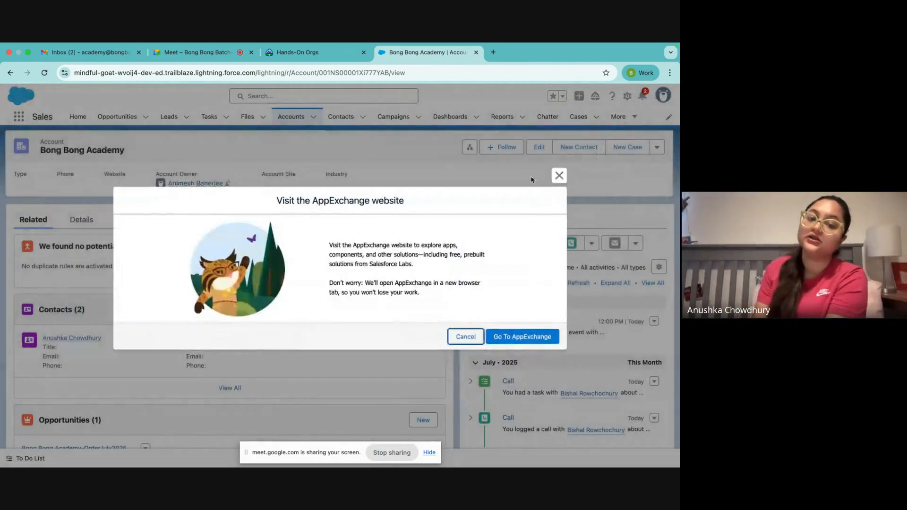
click(523, 338)
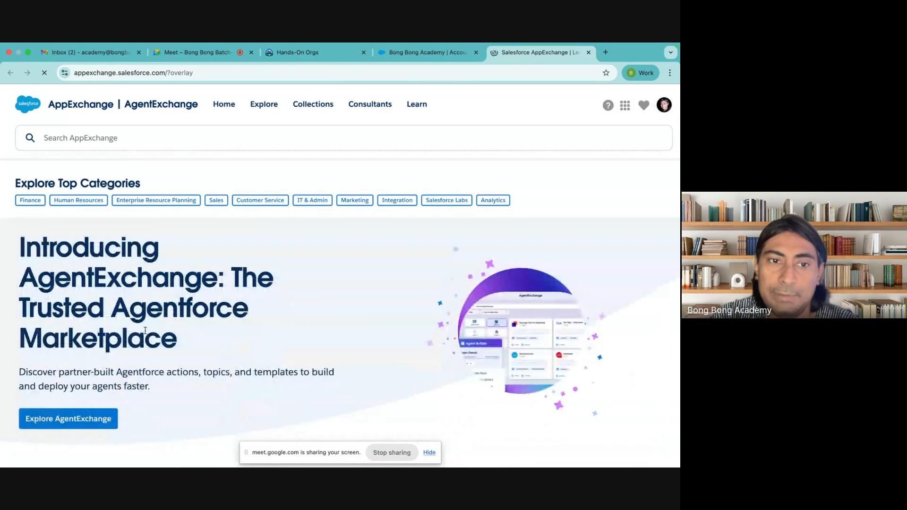
scroll(139, 271, down, 20)
scroll(138, 257, up, 5)
scroll(139, 257, down, 5)
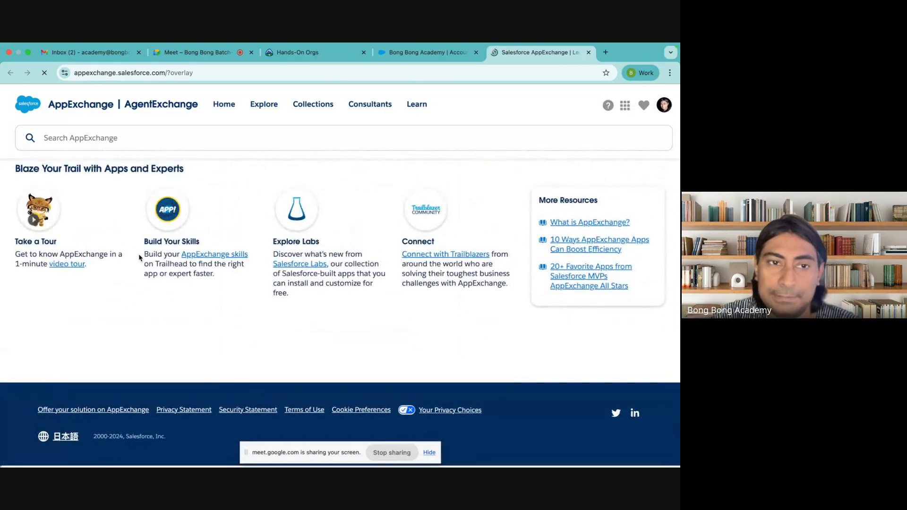
scroll(138, 255, up, 15)
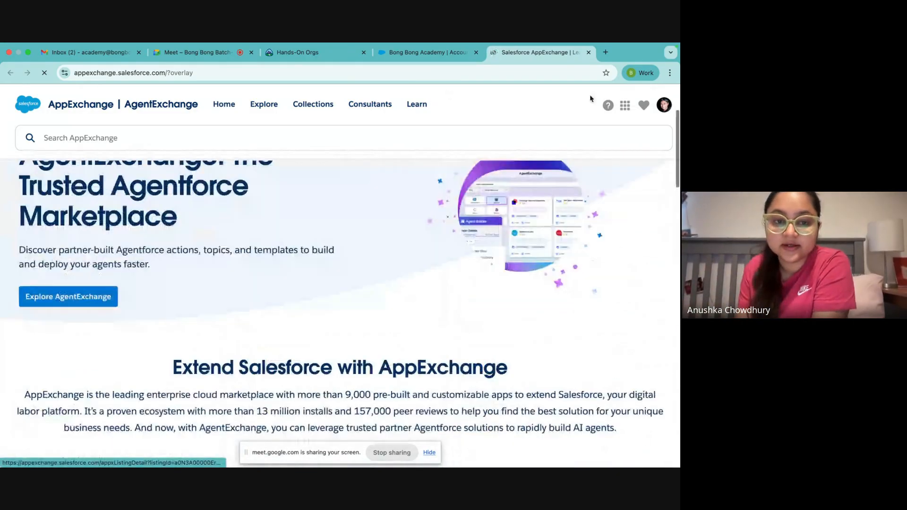
click(589, 53)
click(559, 175)
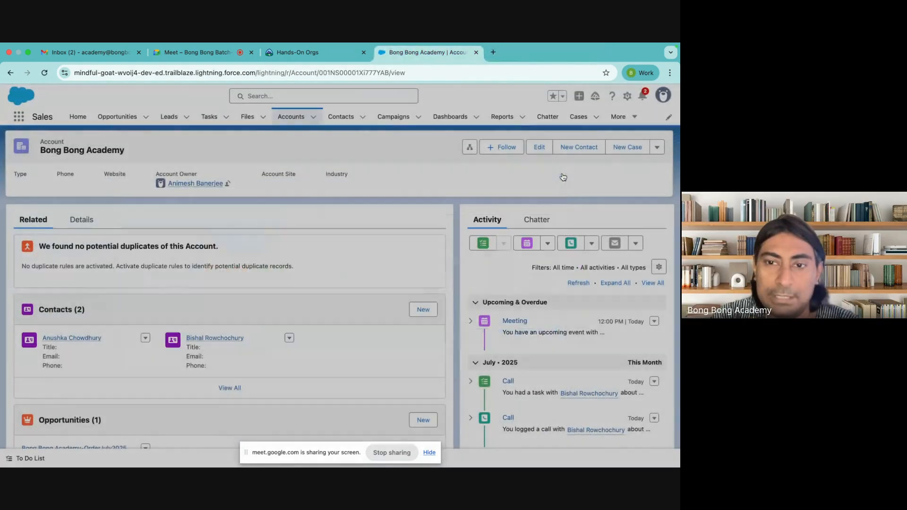
Step: Check the latest notifications, then switch to the Service app from the App Launcher
click(19, 119)
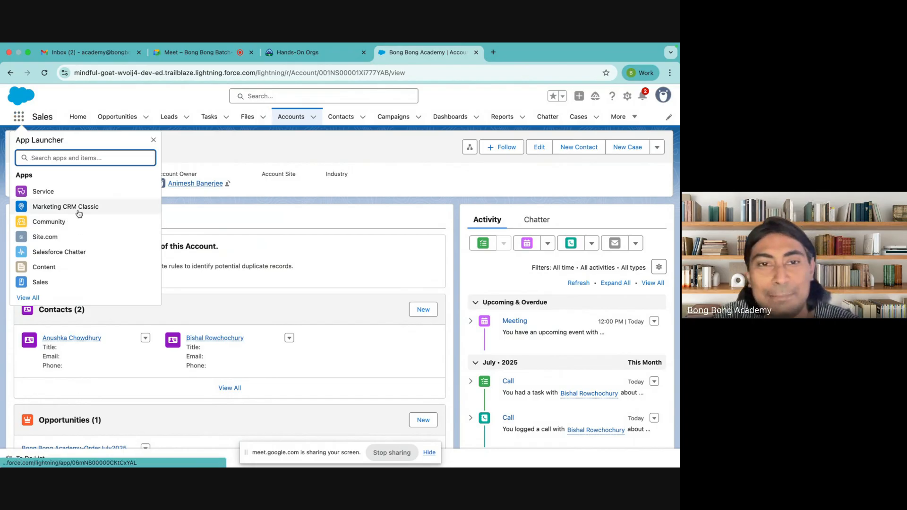
click(407, 171)
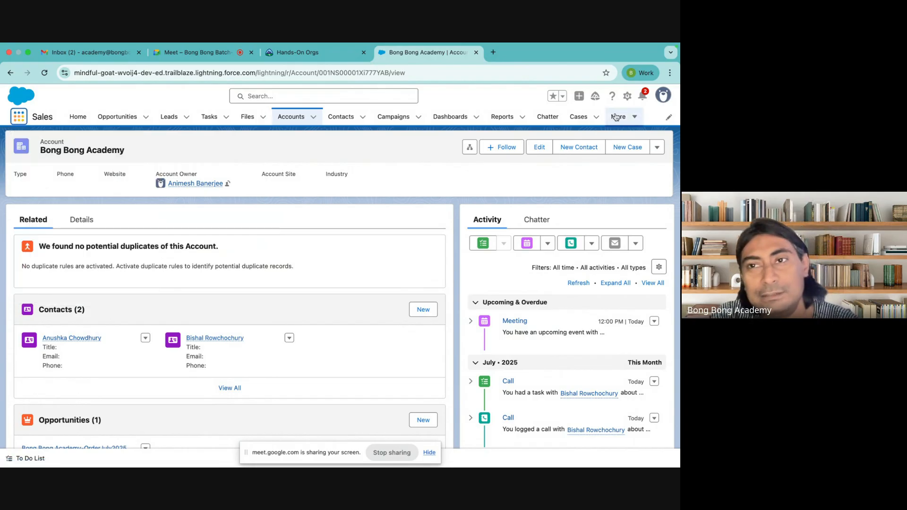
click(642, 96)
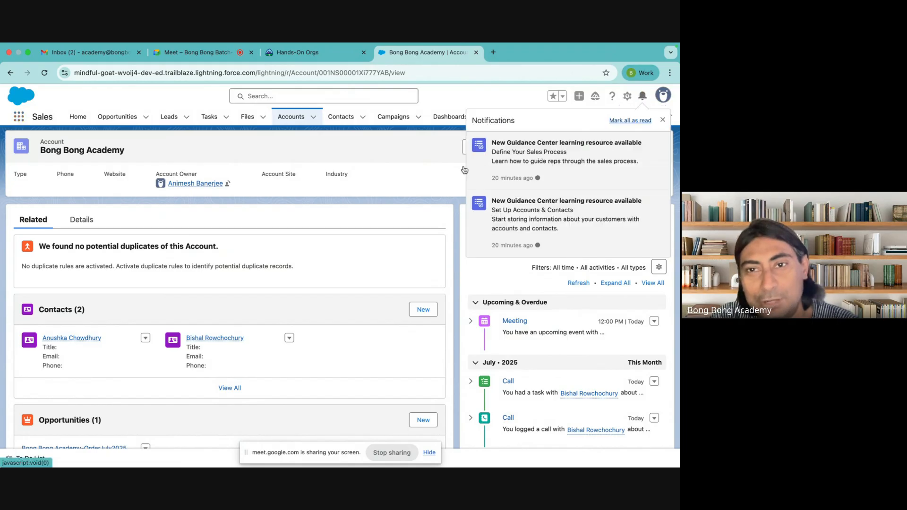
click(408, 162)
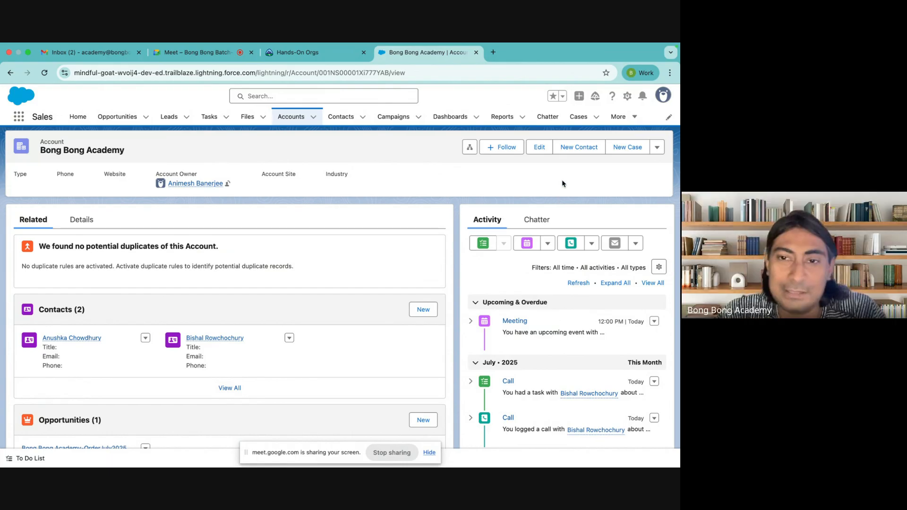
click(16, 118)
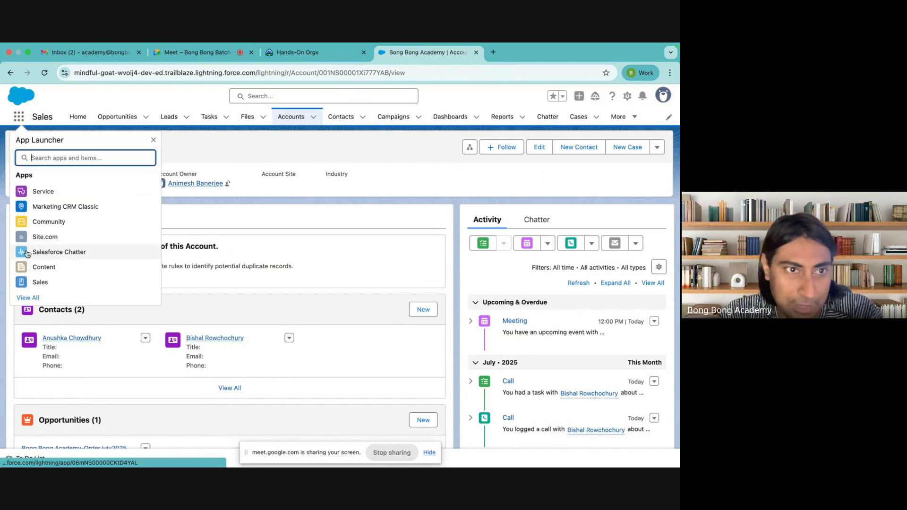
click(42, 191)
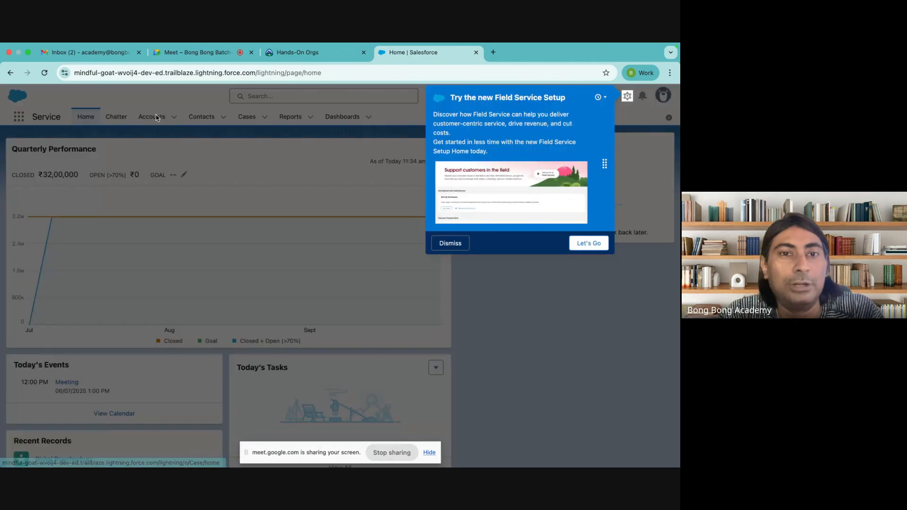
Step: Accept the Field Service Setup offer, dismiss My Service Journey, and open Object Manager
click(589, 243)
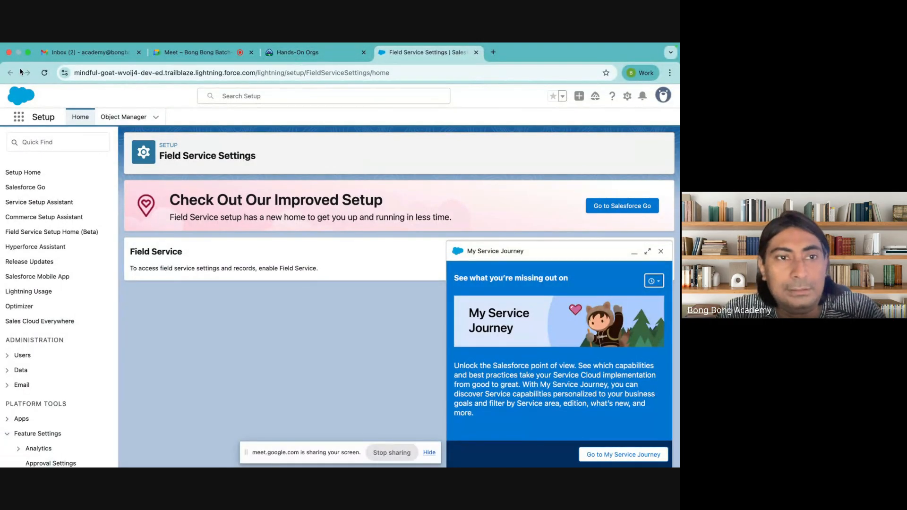
click(660, 250)
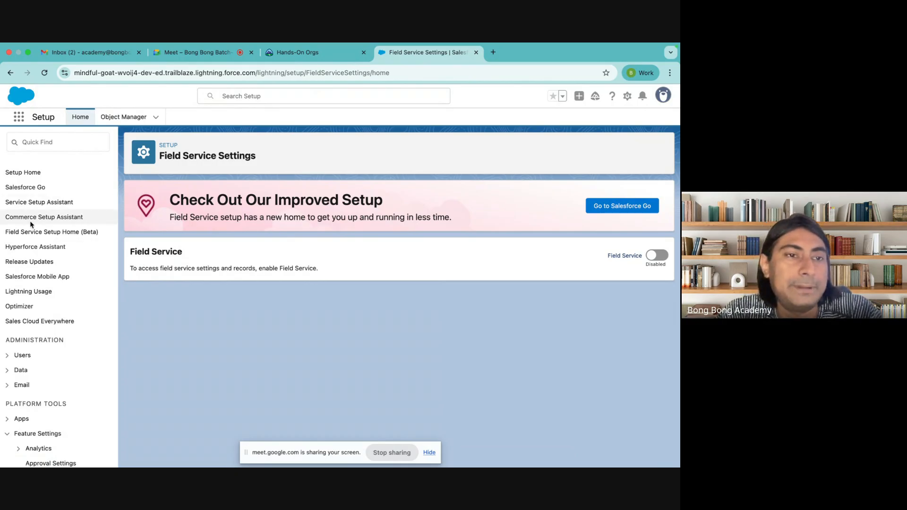
click(118, 119)
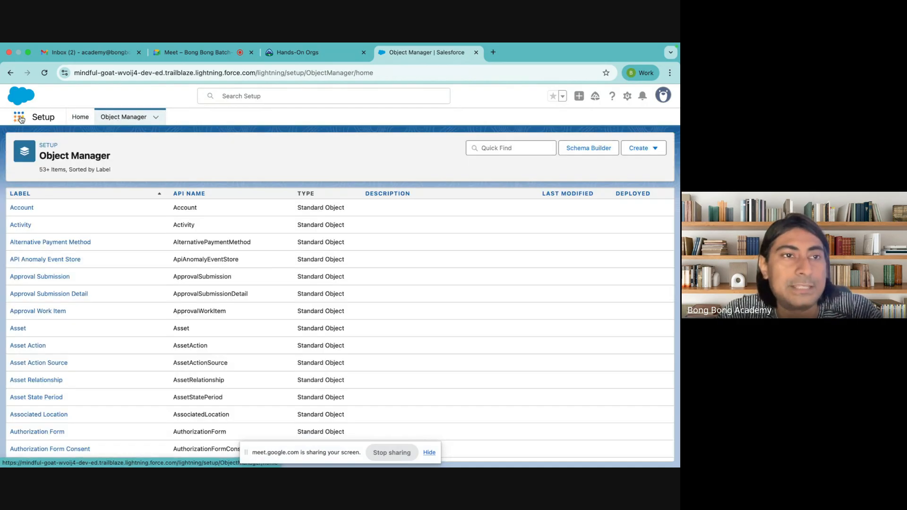
click(52, 117)
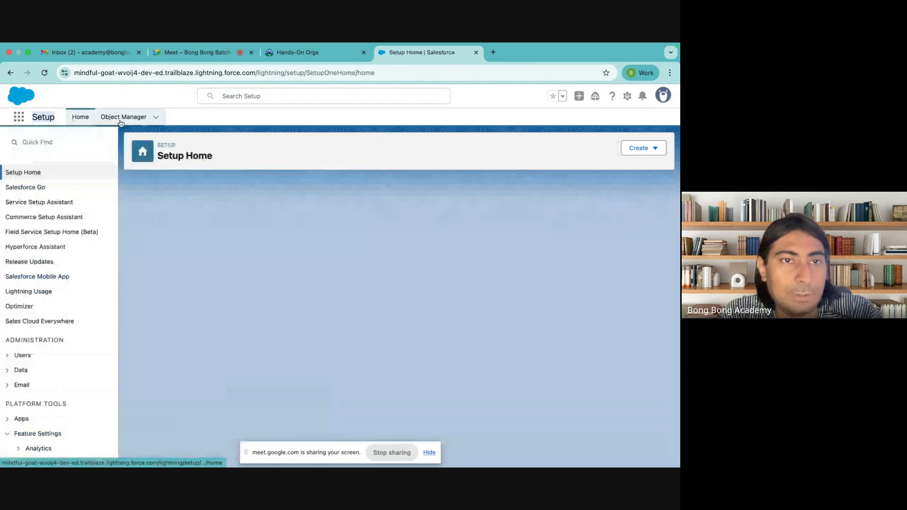
click(121, 121)
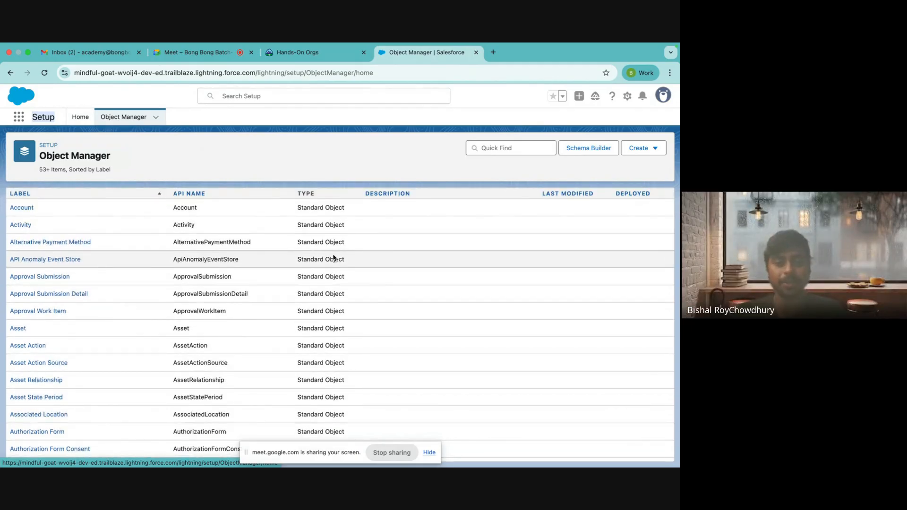
Step: Open the Account object and its Fields & Relationships page from the object list
drag(345, 211, 293, 208)
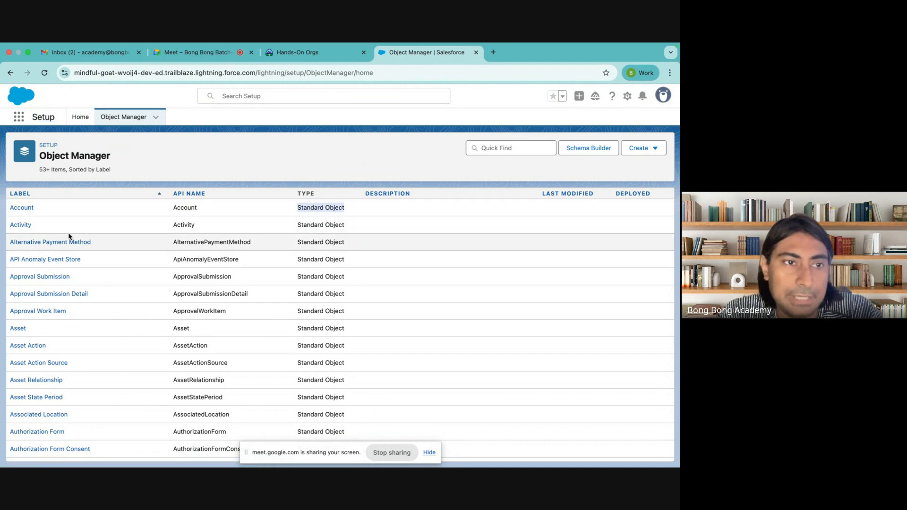
scroll(42, 287, down, 5)
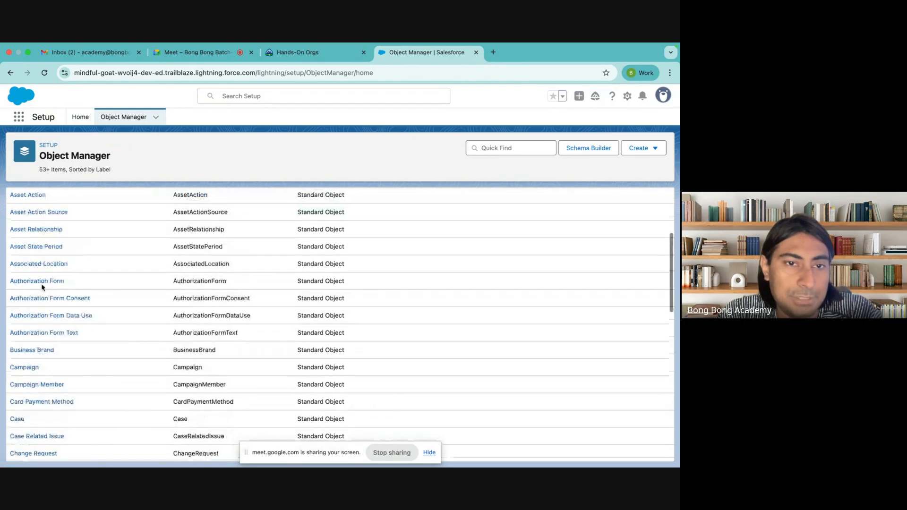
scroll(41, 287, down, 15)
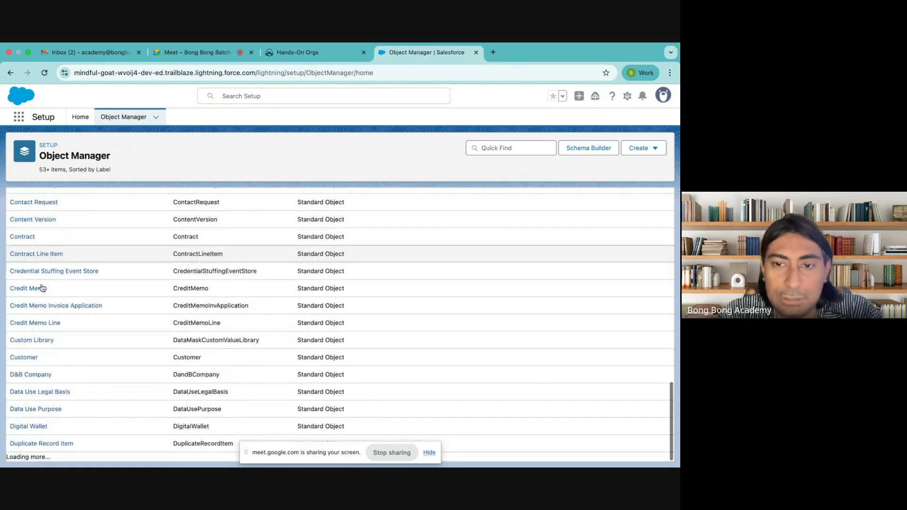
scroll(42, 287, down, 20)
scroll(40, 230, up, 20)
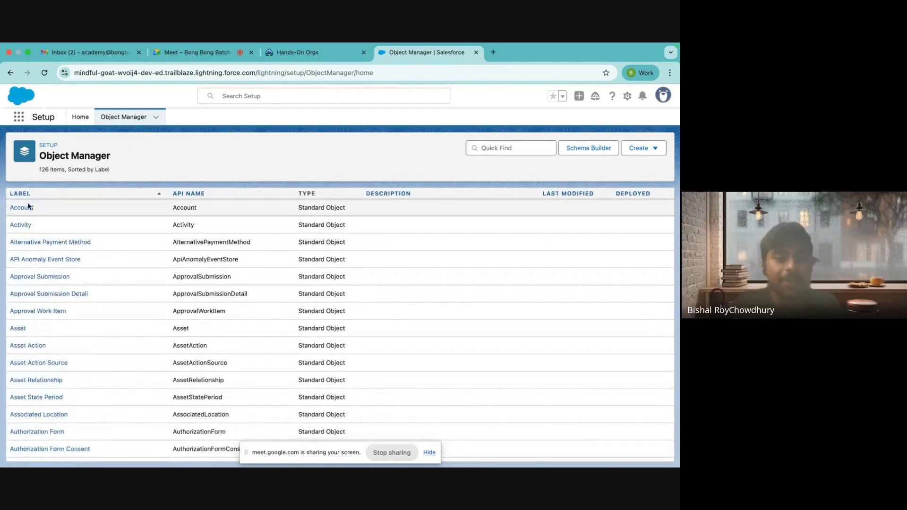
click(22, 209)
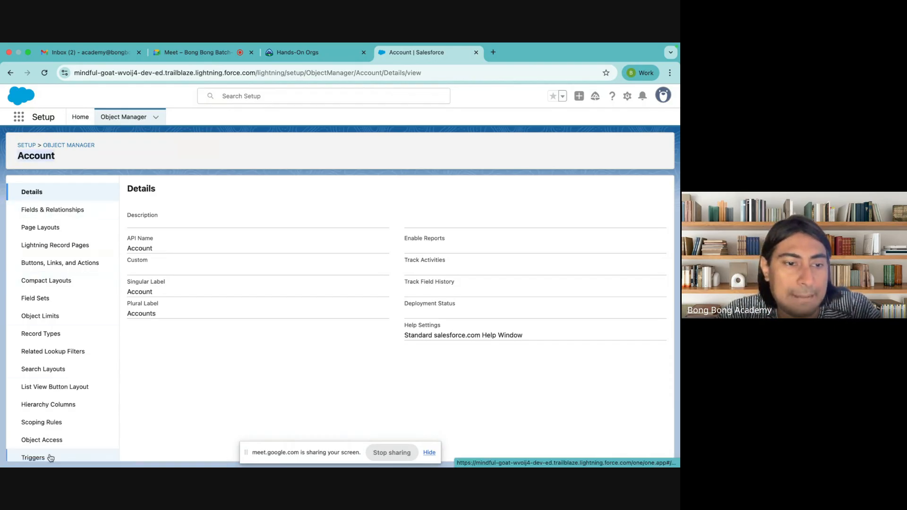
click(41, 215)
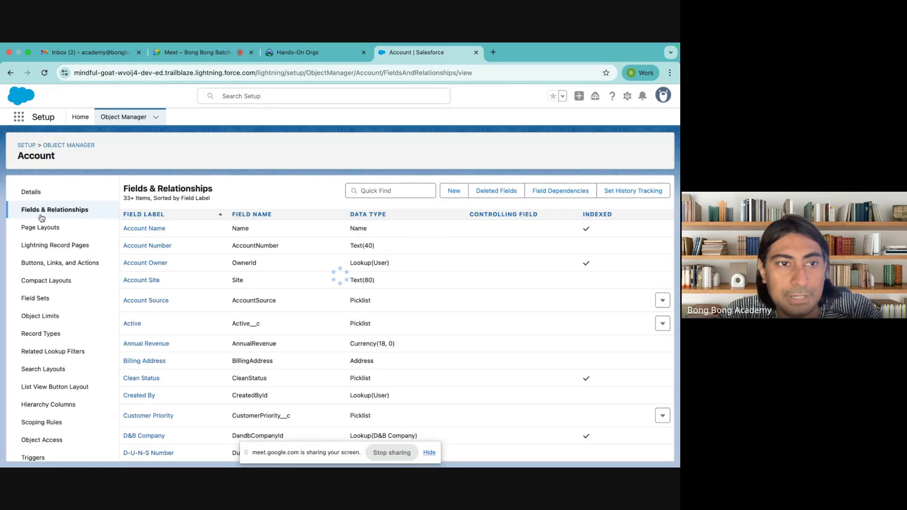
Step: Check Account's Page Layouts and the object list, then reopen Account's Fields & Relationships
click(40, 229)
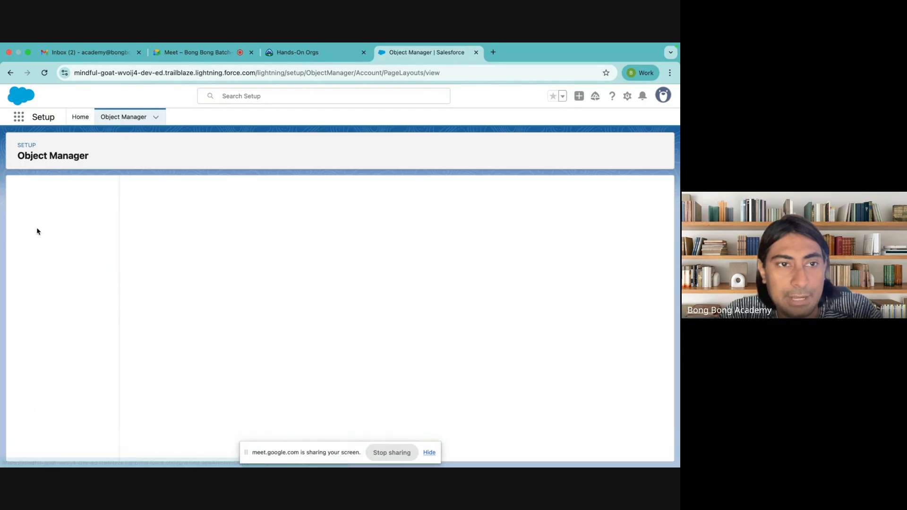
click(31, 198)
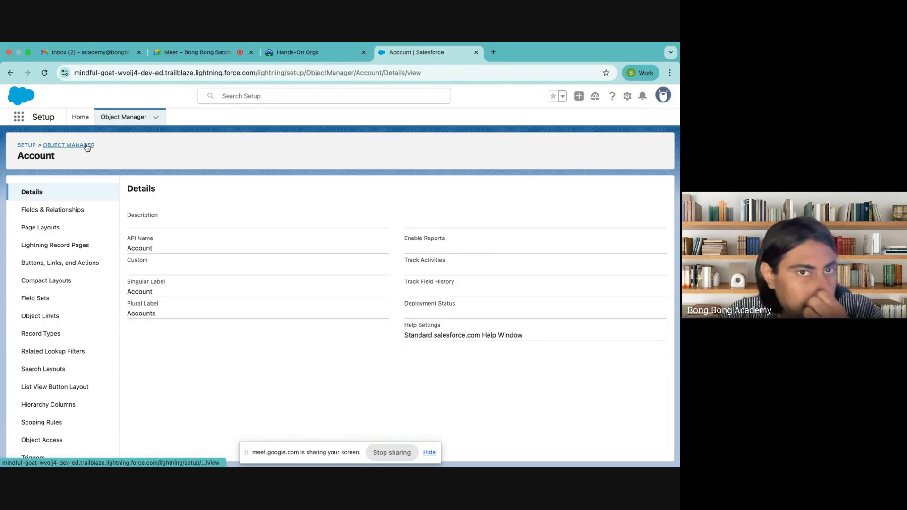
click(87, 145)
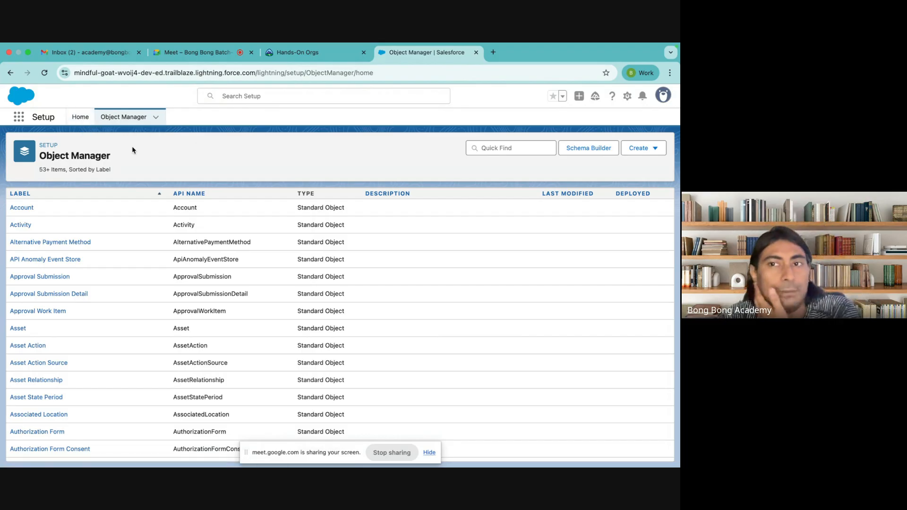
scroll(127, 263, down, 15)
scroll(129, 266, down, 20)
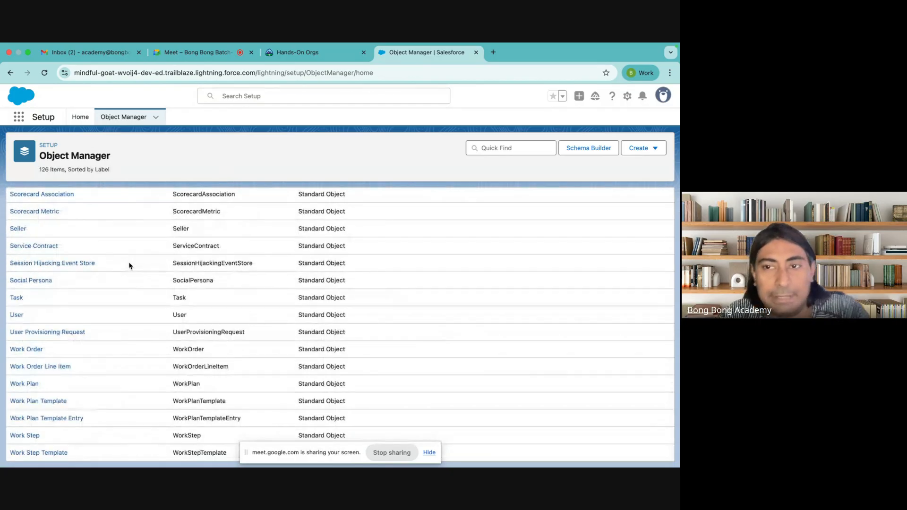
scroll(129, 264, up, 20)
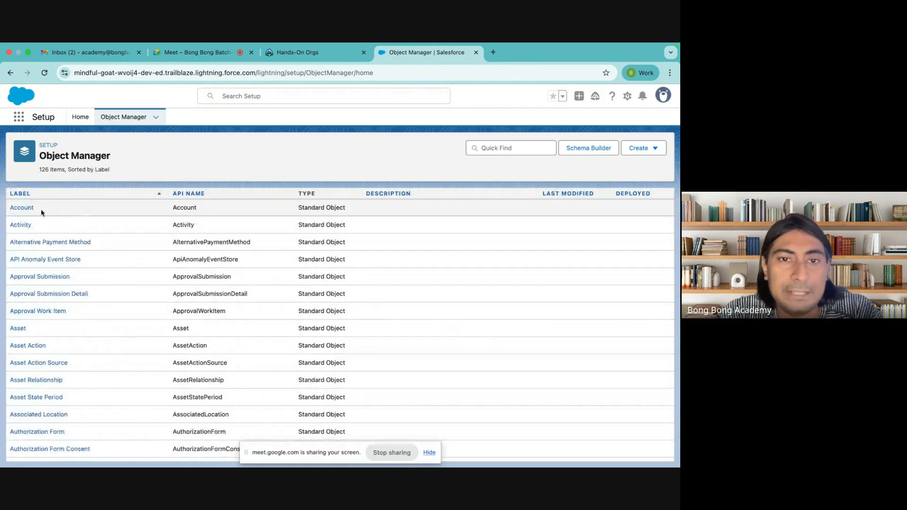
click(26, 208)
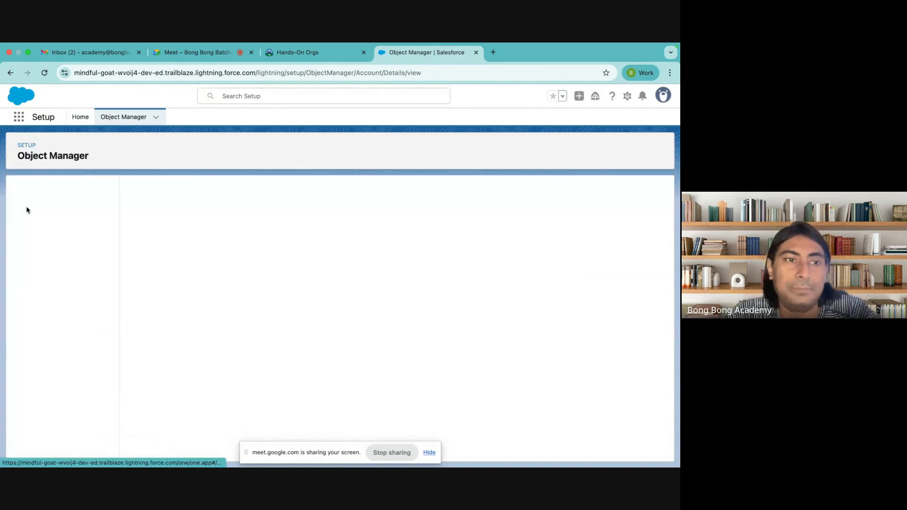
click(49, 210)
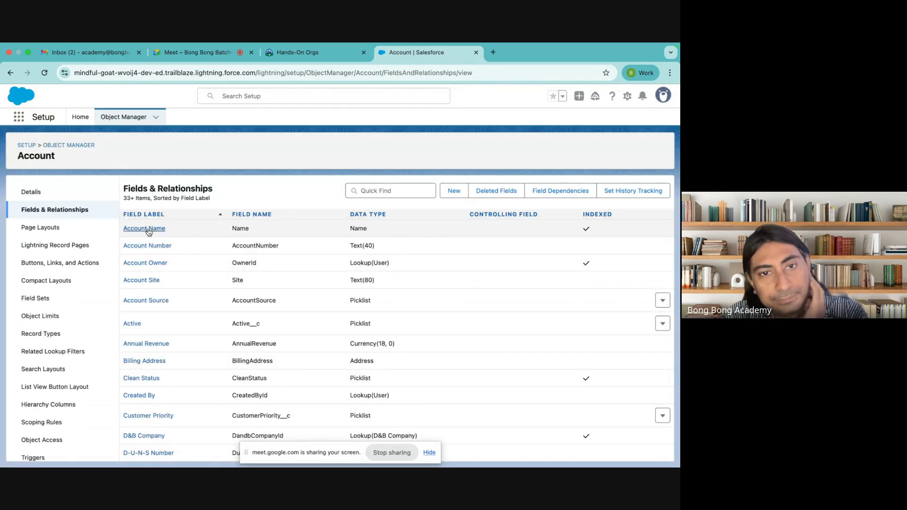
Step: Scroll the 39 Account fields, briefly open and close a new browser tab, then open the App Launcher
scroll(151, 255, down, 2)
scroll(154, 273, down, 10)
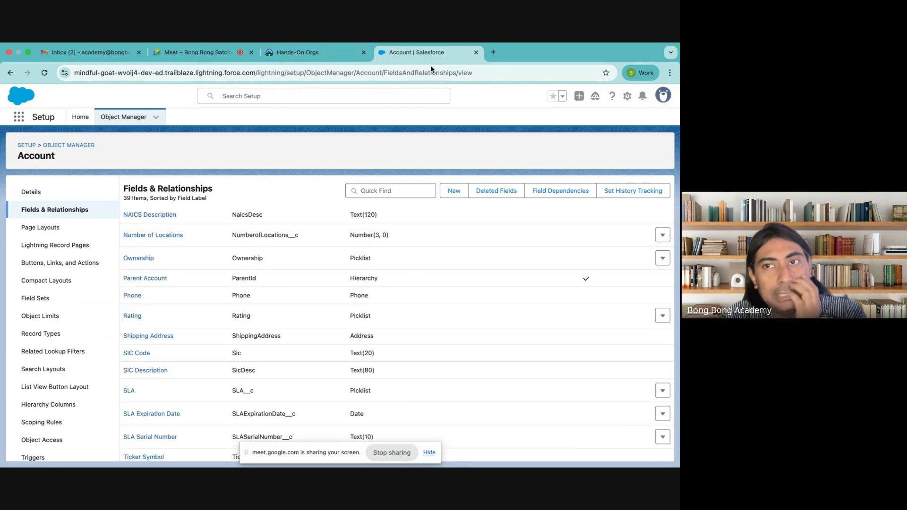
right_click(451, 54)
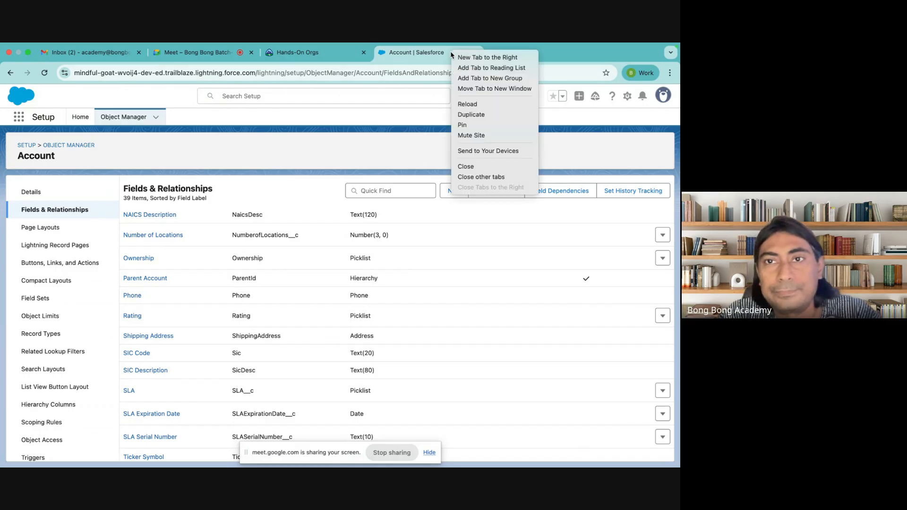
click(466, 57)
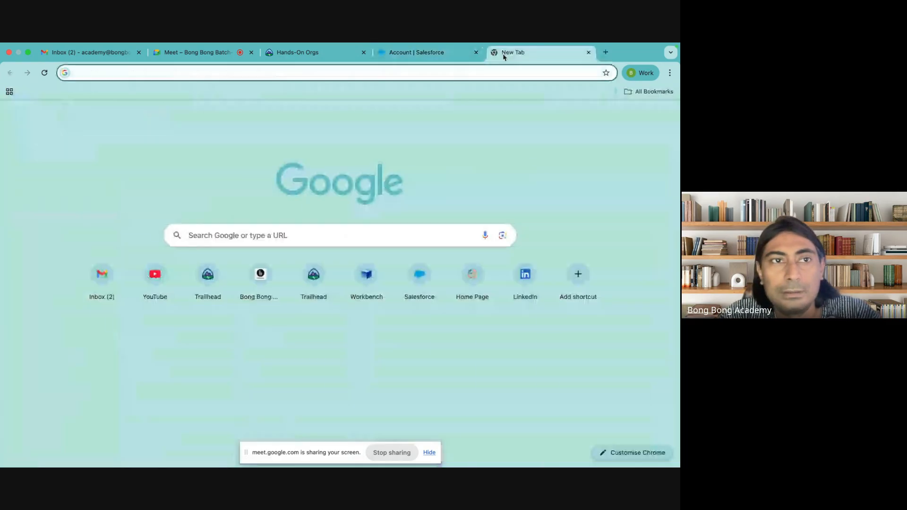
click(589, 52)
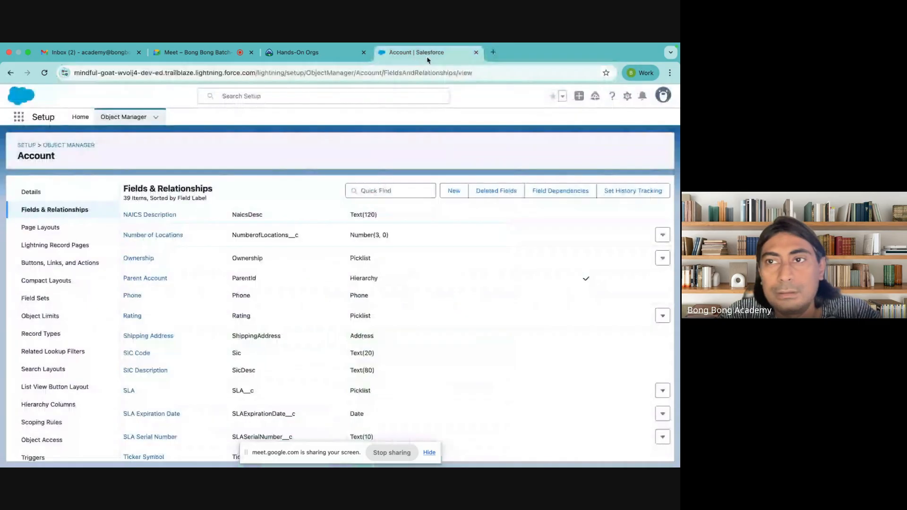
click(19, 116)
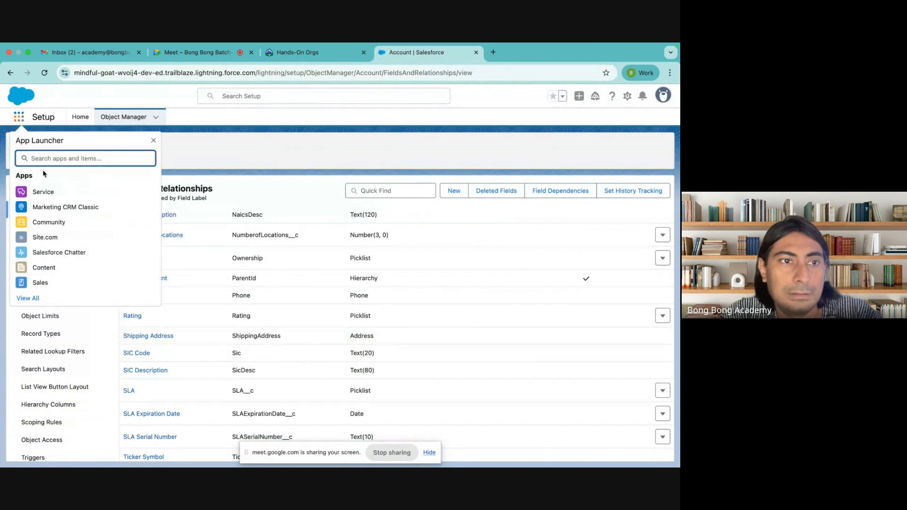
Step: Switch to the Sales app and start a new account from All Accounts
click(41, 283)
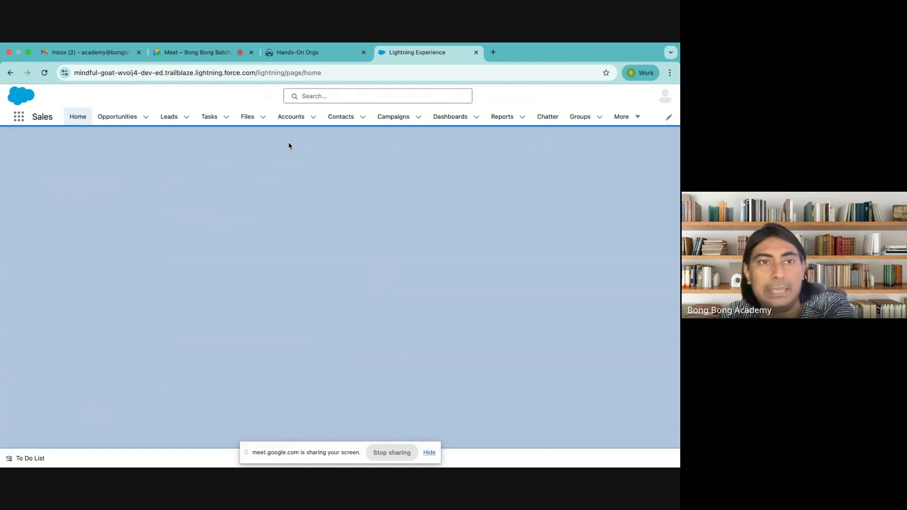
click(291, 117)
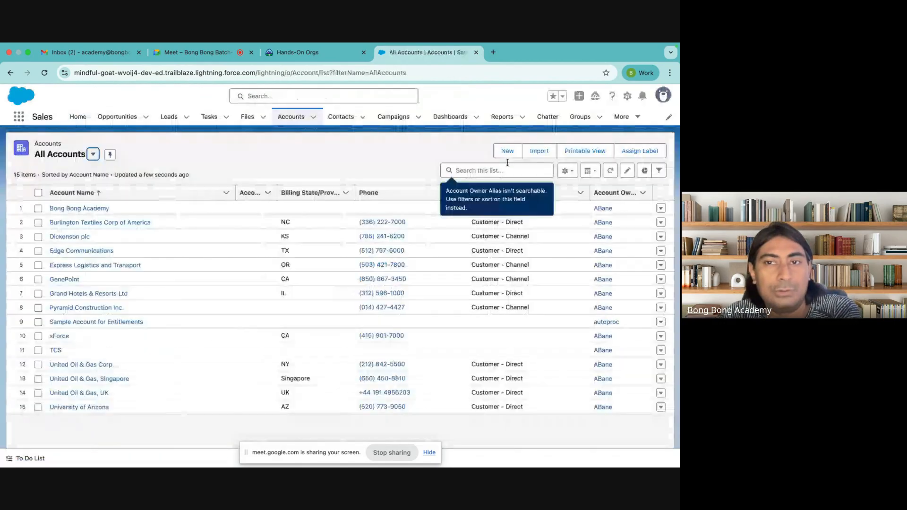
click(508, 151)
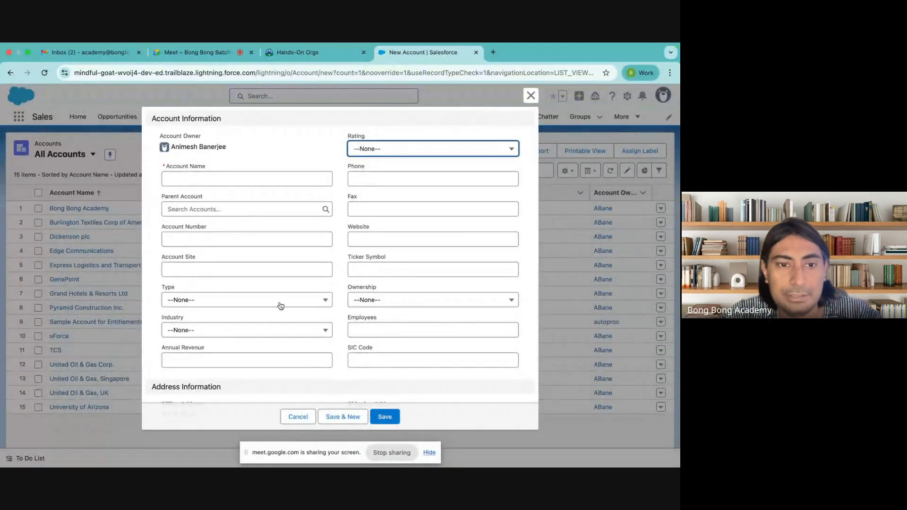
Step: Scroll through the New Account form and close it without saving
scroll(384, 266, down, 10)
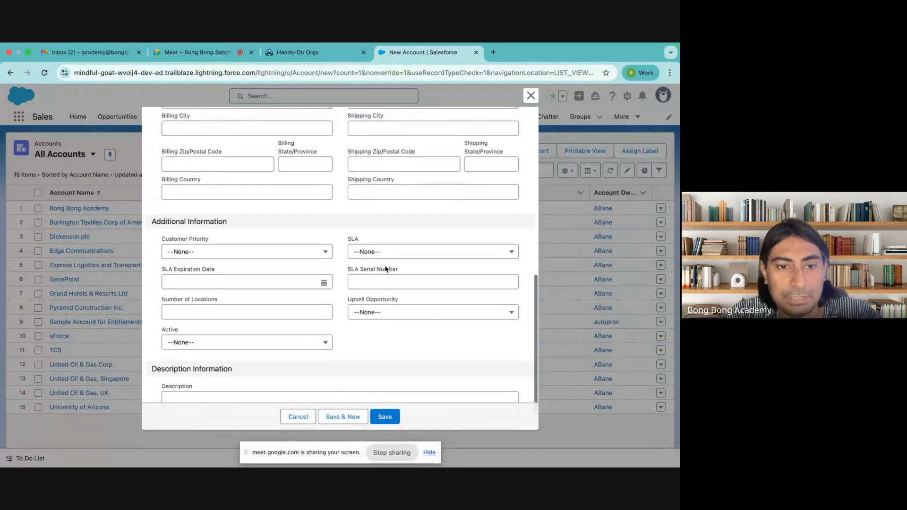
scroll(385, 269, up, 15)
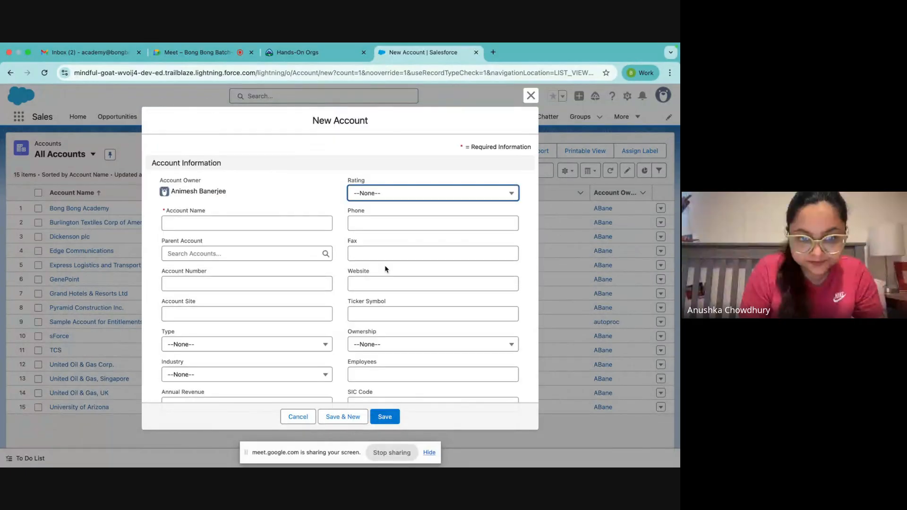
scroll(385, 269, down, 10)
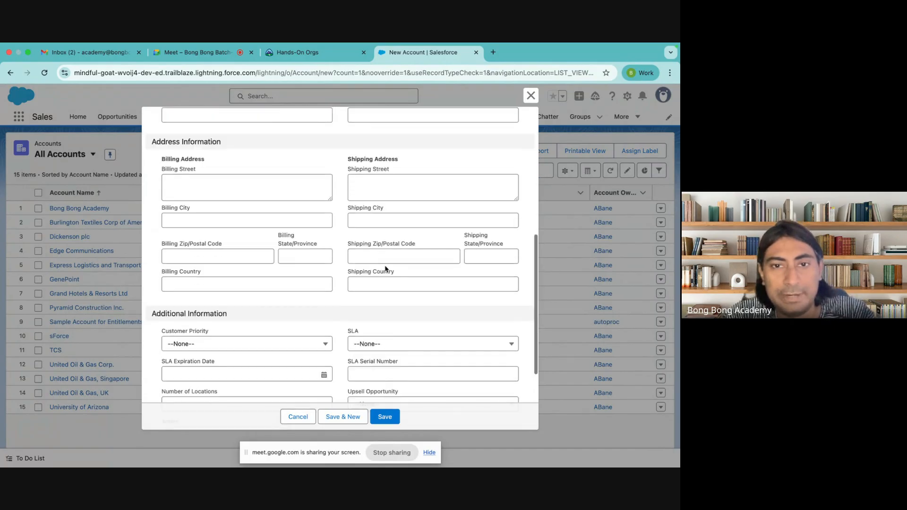
scroll(385, 269, up, 15)
scroll(385, 267, down, 15)
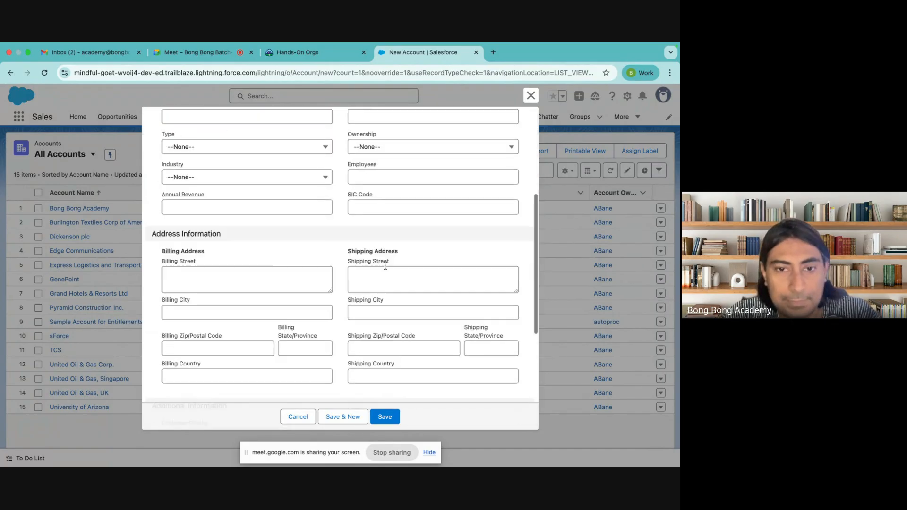
scroll(385, 266, up, 10)
scroll(385, 267, down, 8)
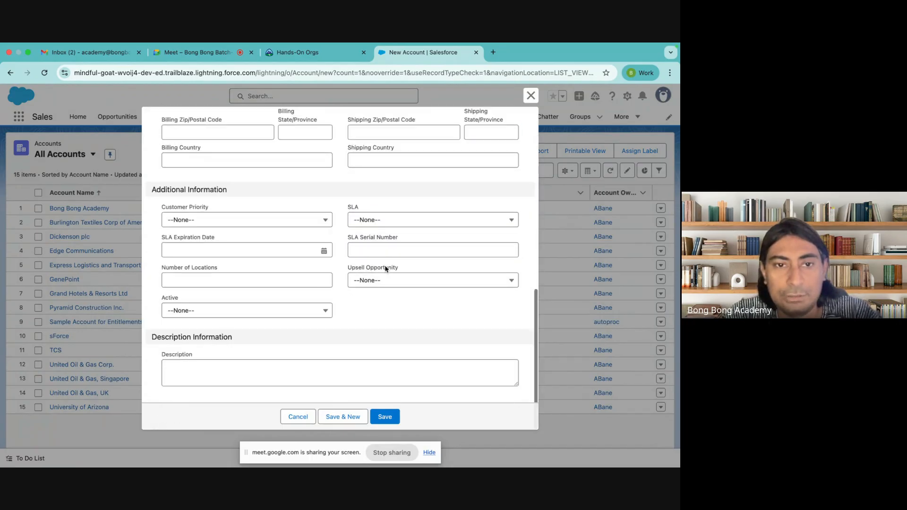
scroll(385, 268, up, 12)
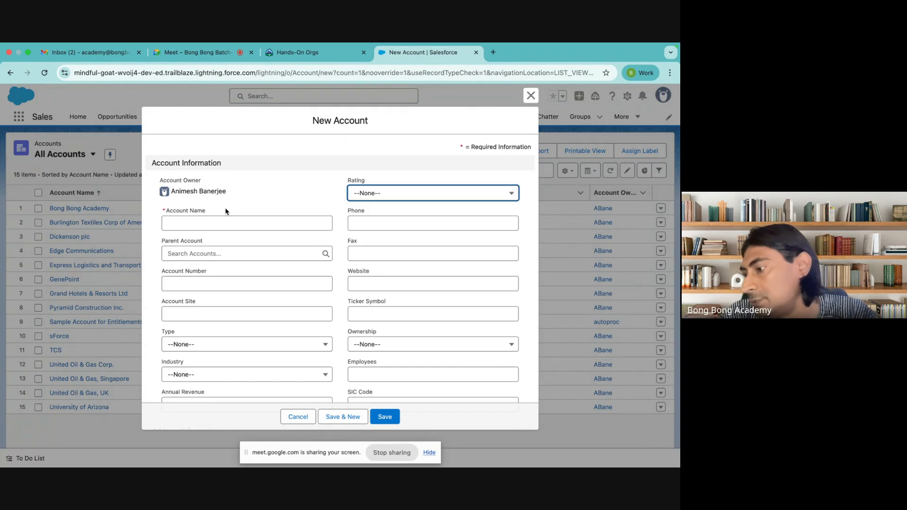
scroll(225, 212, down, 4)
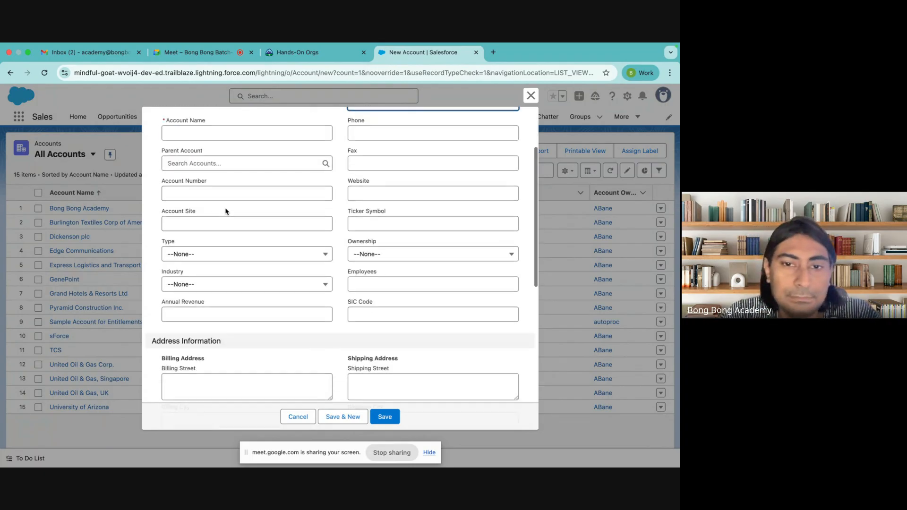
scroll(226, 211, down, 3)
scroll(226, 211, down, 5)
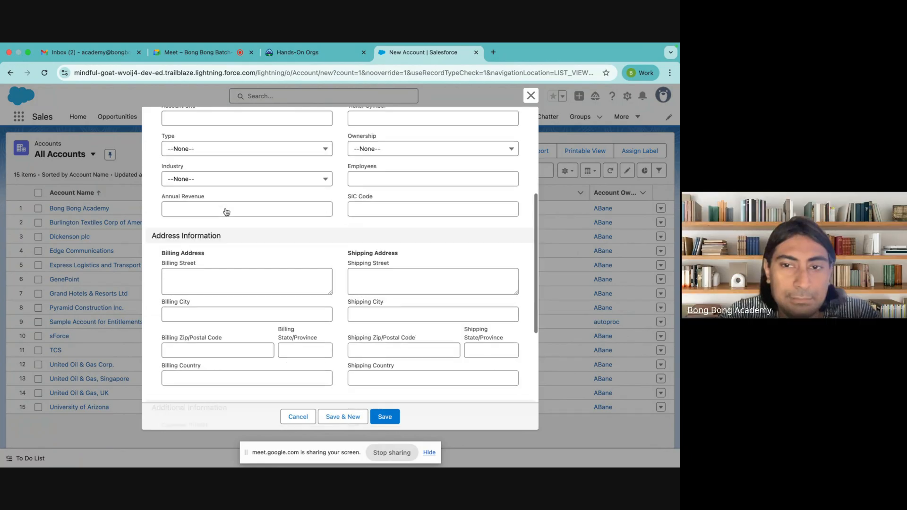
click(530, 97)
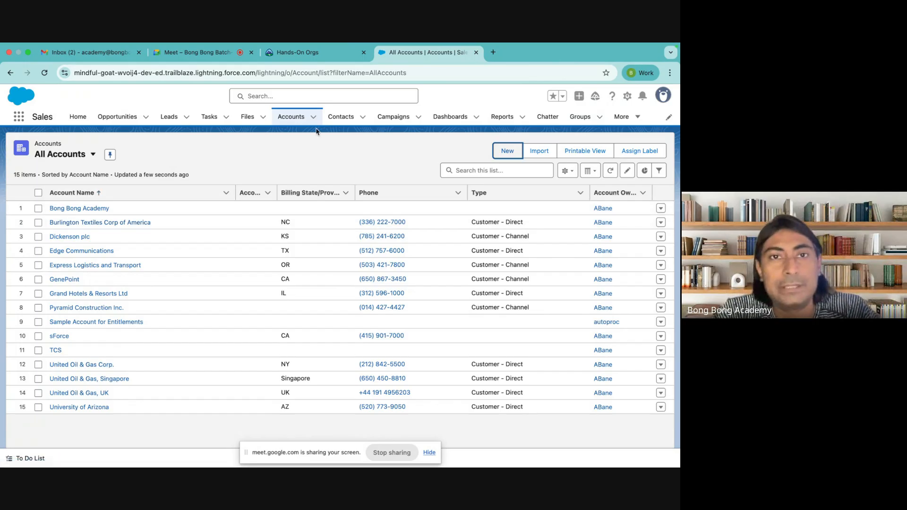
Step: Open the Bong Bong Academy account, scroll its details, then switch to the Google Meet tab
click(81, 208)
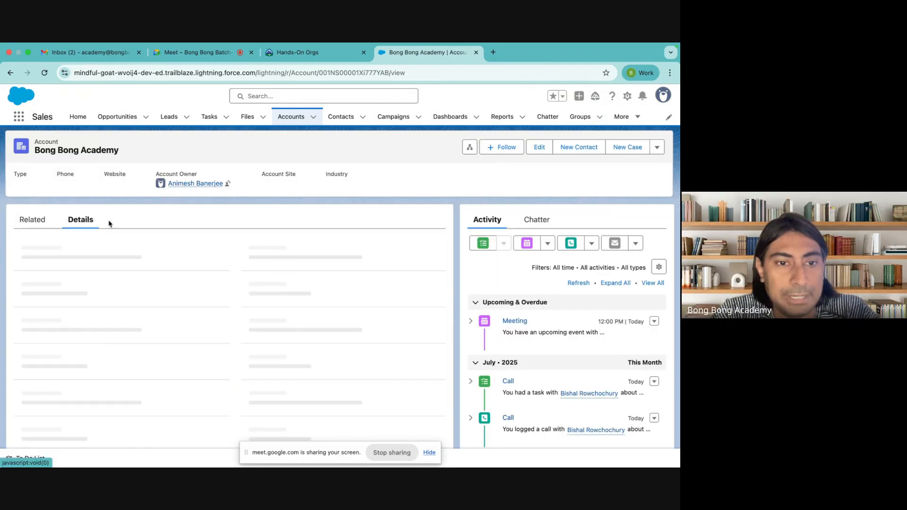
scroll(274, 325, down, 5)
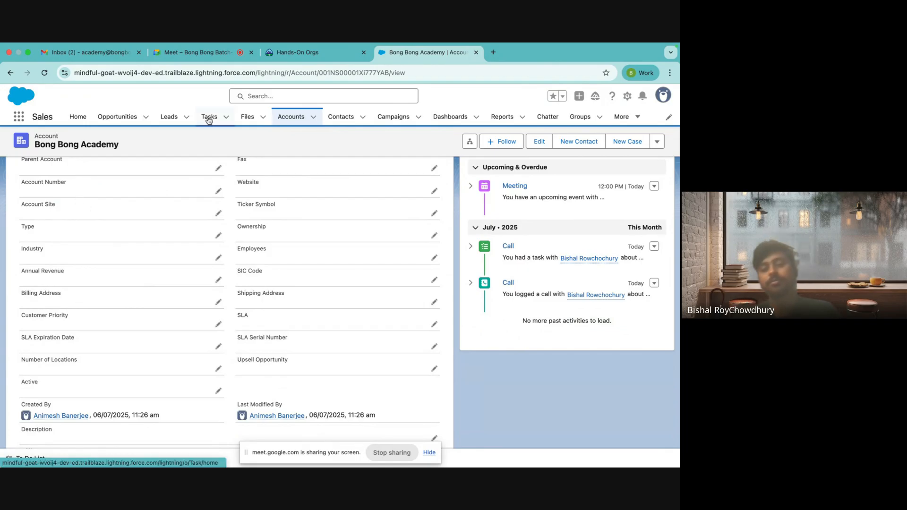
click(198, 52)
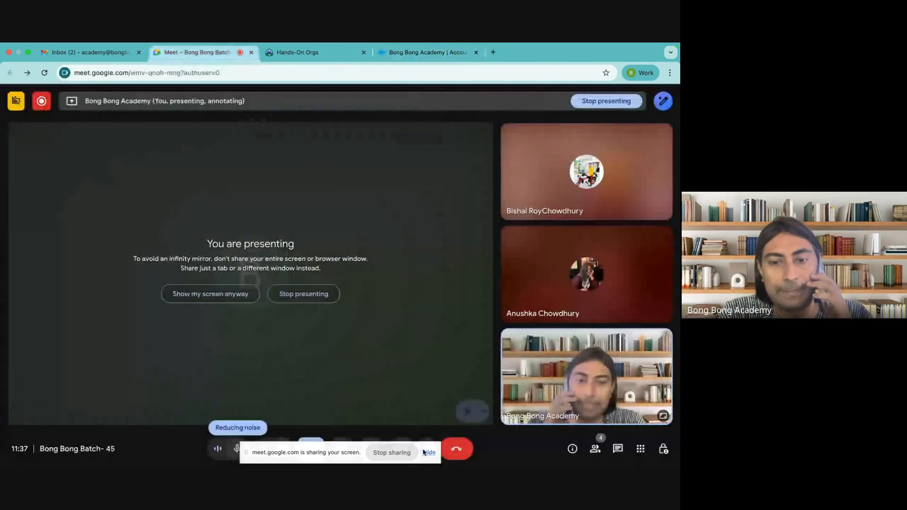
Step: Dismiss the screen-sharing notice, mute the microphone, and clear the mic-off reminder
click(428, 452)
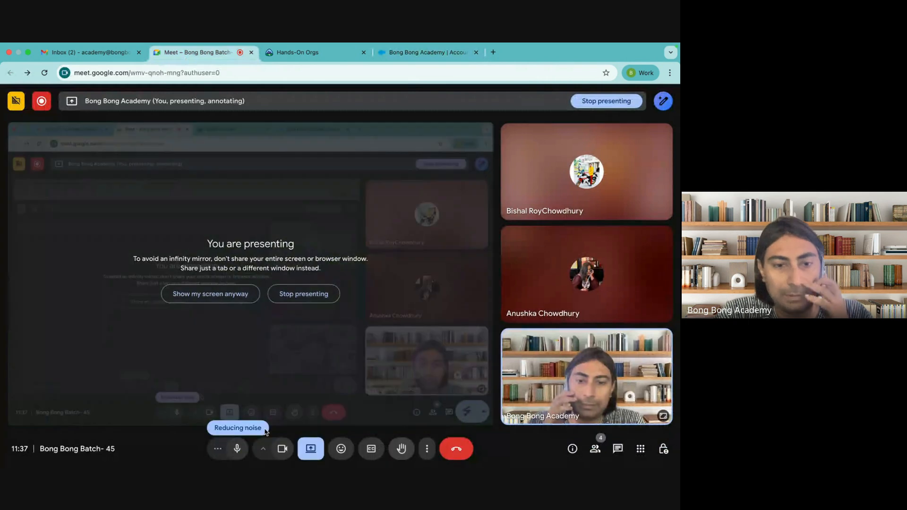
click(238, 454)
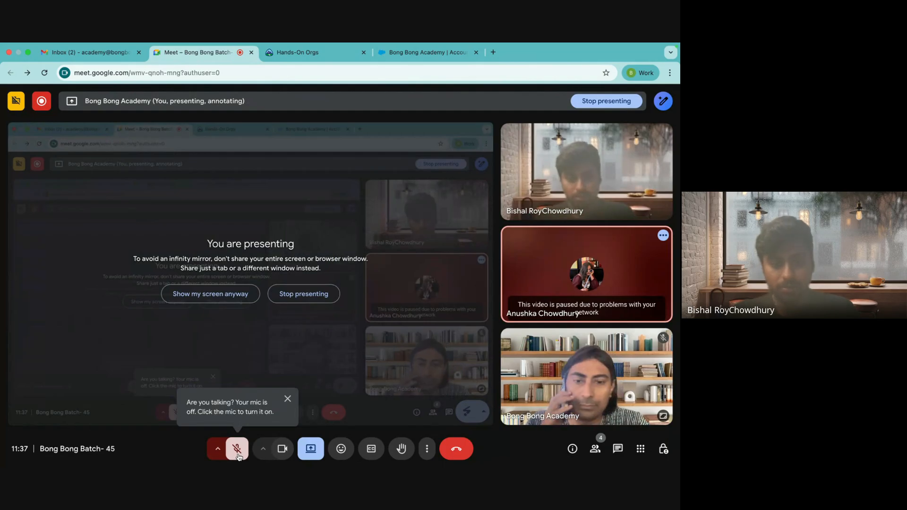
click(288, 400)
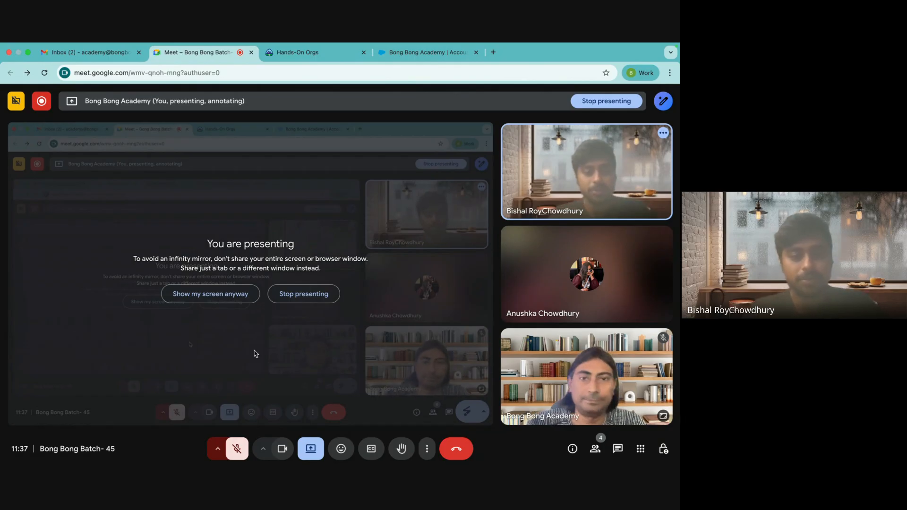
Step: Close the floating call window, unmute the microphone in Meet, and return to the Bong Bong Academy account
click(425, 53)
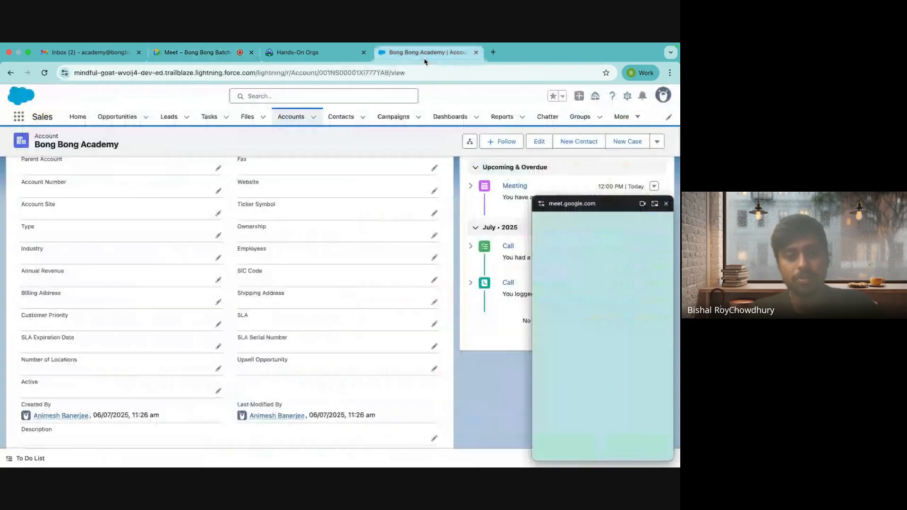
click(664, 204)
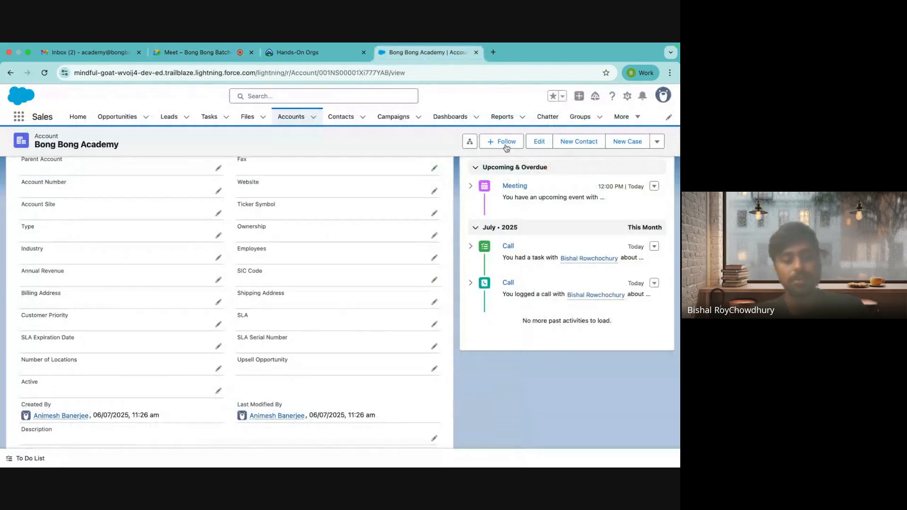
click(209, 52)
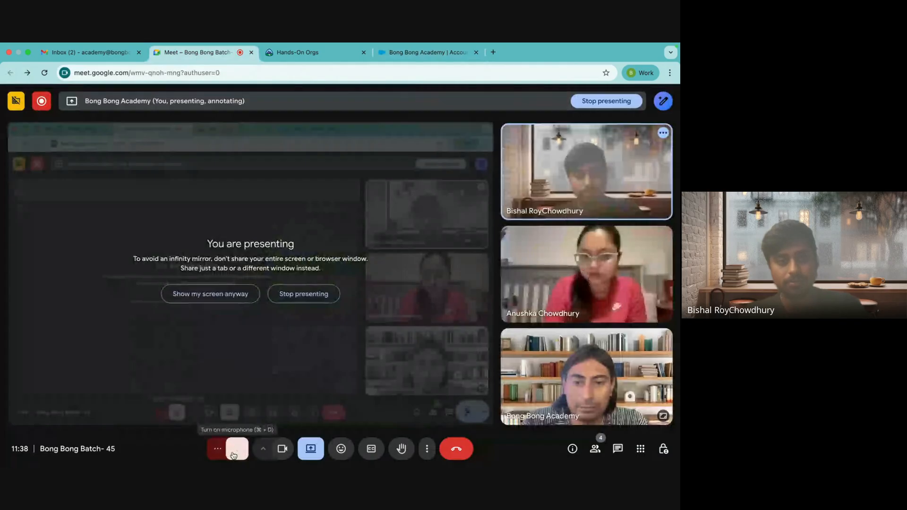
click(237, 449)
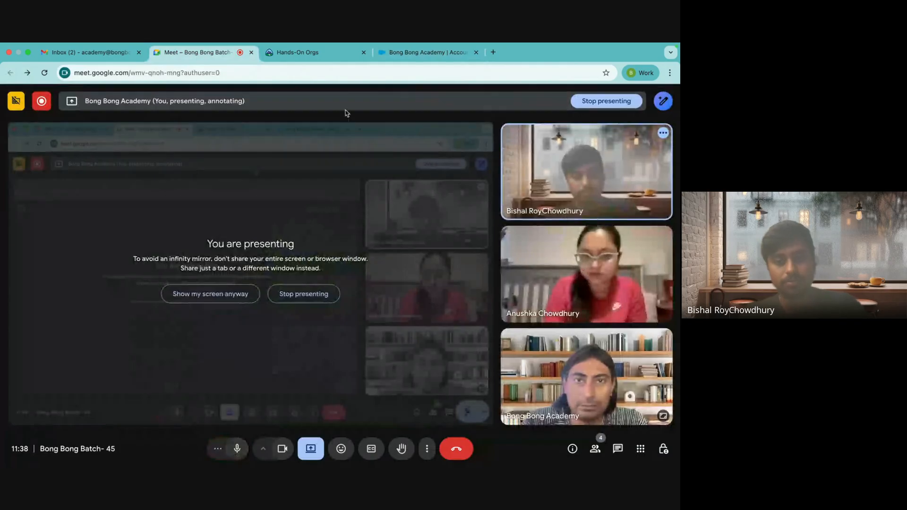
click(418, 53)
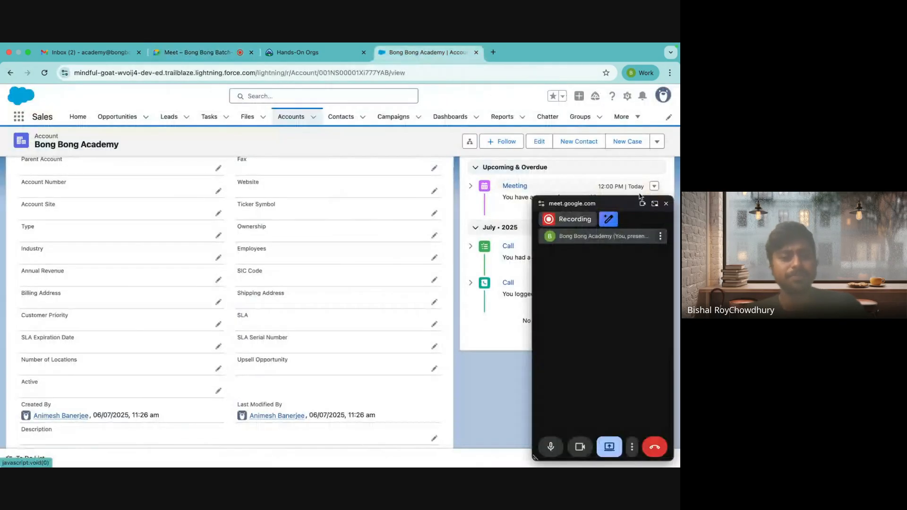
Step: Close the floating Meet window and open Salesforce Setup in a new tab from the gear menu
click(666, 203)
scroll(481, 359, up, 5)
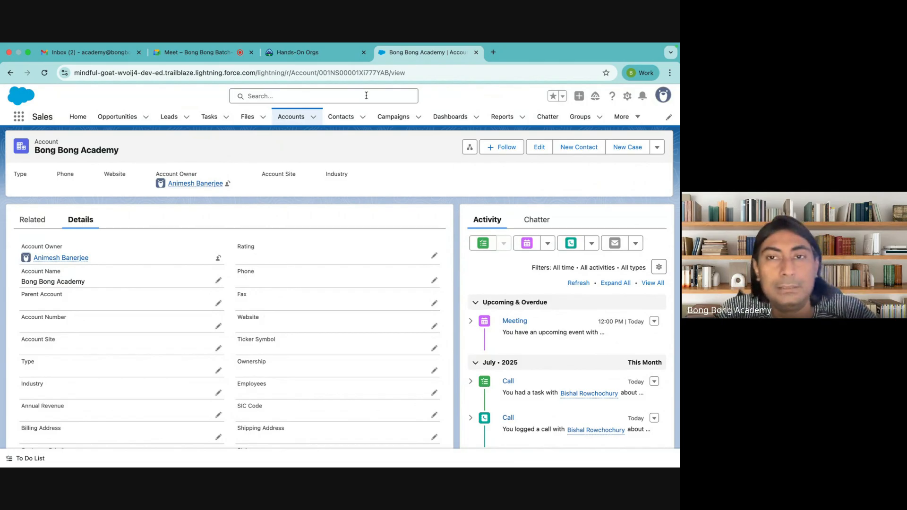
click(627, 98)
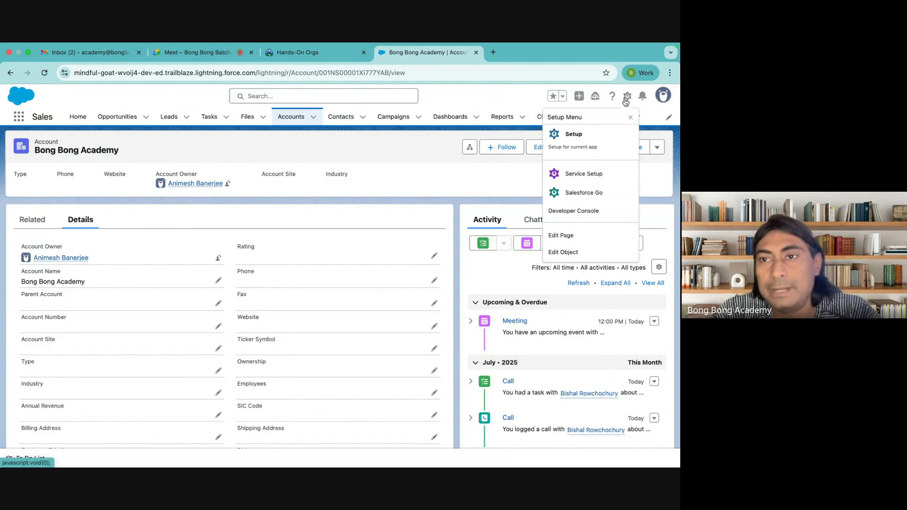
click(599, 141)
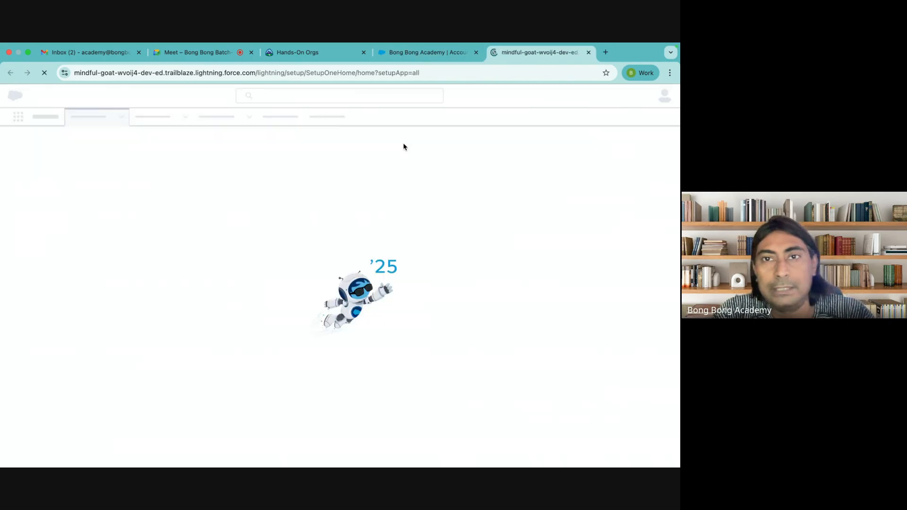
Step: Check the SIC Code field on the Bong Bong Academy record, then move to the Setup tab
click(428, 53)
scroll(299, 291, down, 3)
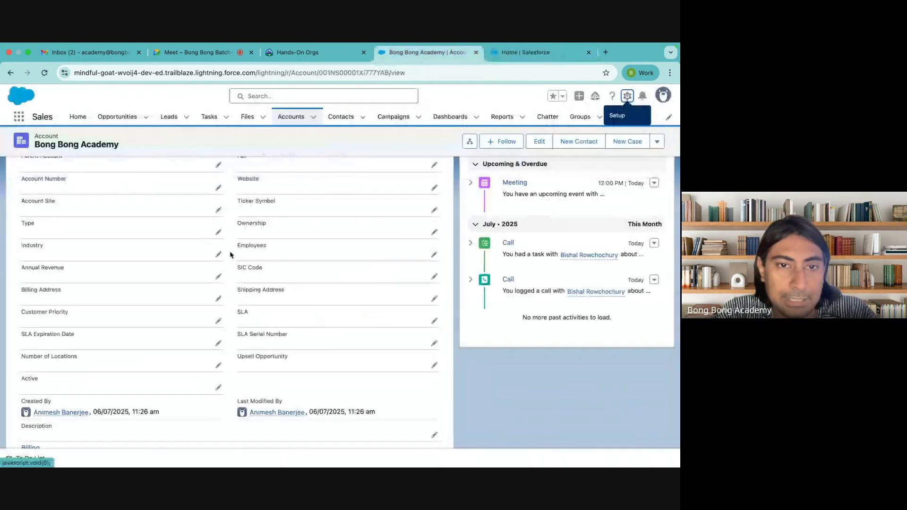
scroll(234, 265, up, 2)
drag(237, 304, 277, 309)
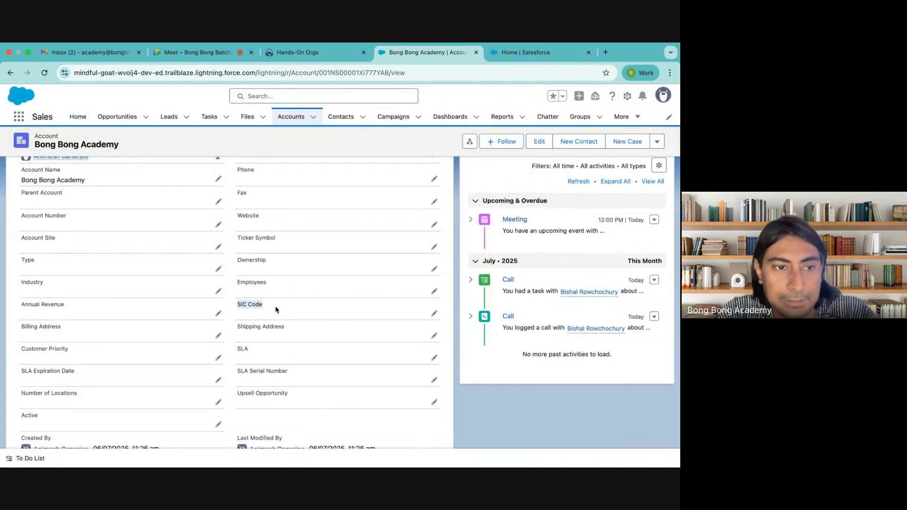
click(524, 53)
Step: Filter Account's Fields & Relationships by 'si' and open the Text(20) SIC Code field
click(125, 117)
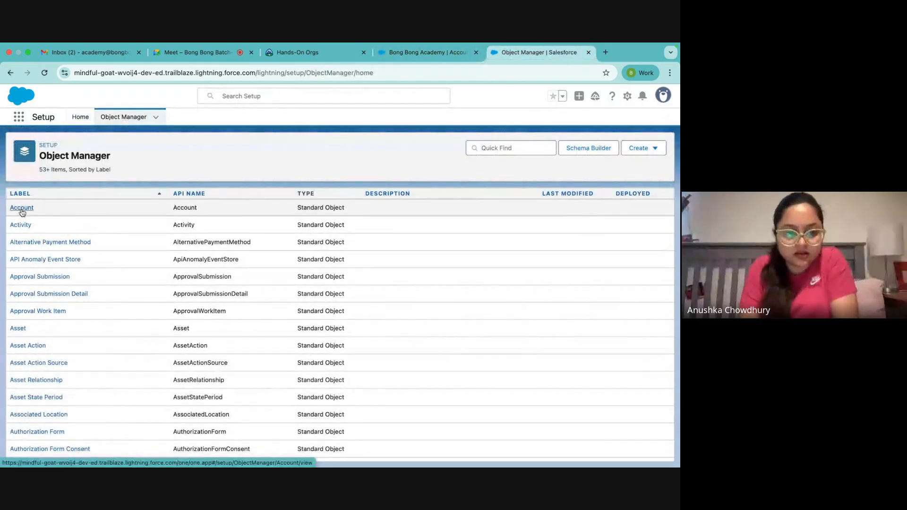
click(23, 212)
click(52, 215)
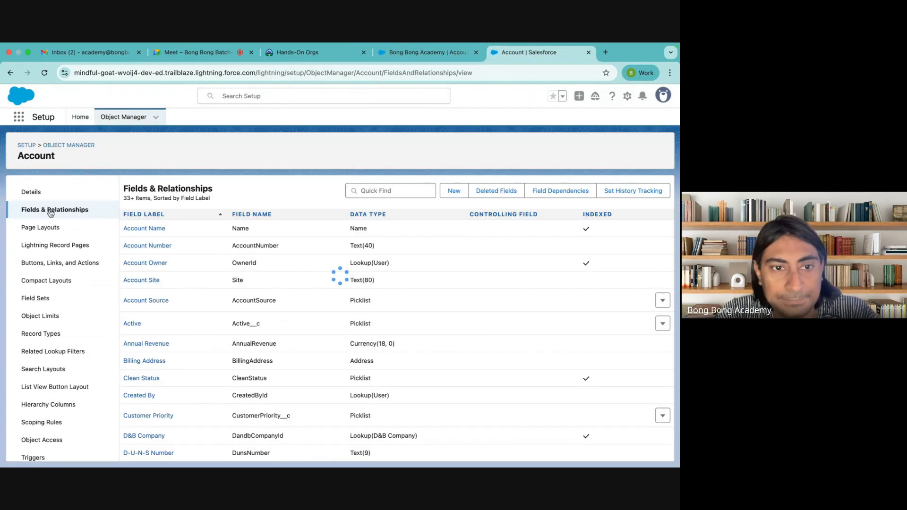
click(389, 197)
text(si)
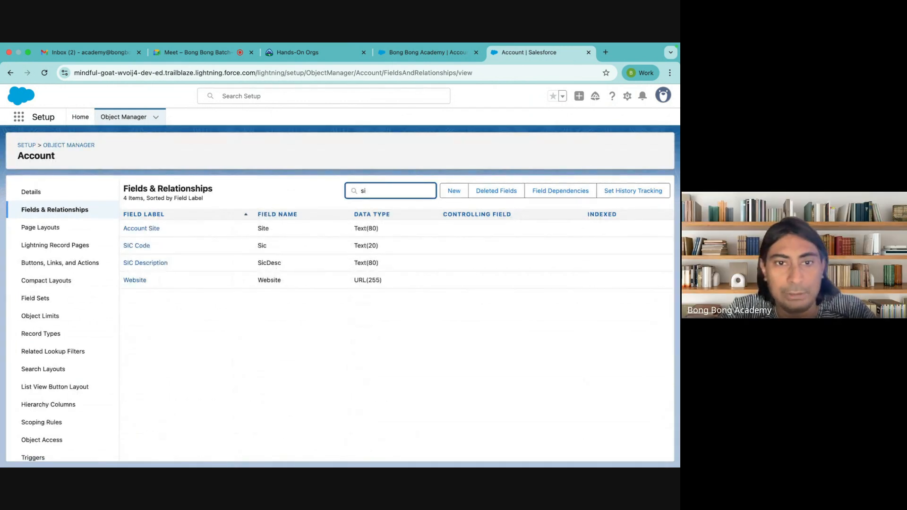
drag(355, 245, 395, 248)
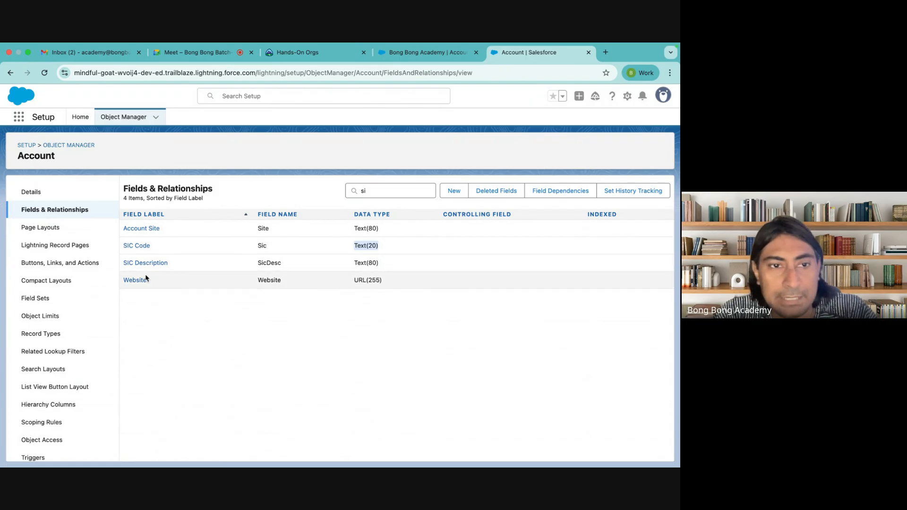
click(367, 264)
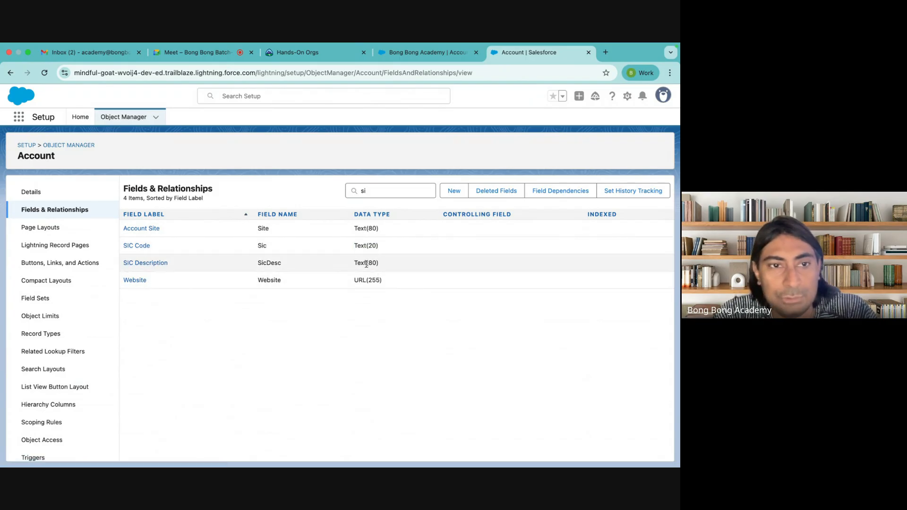
click(145, 247)
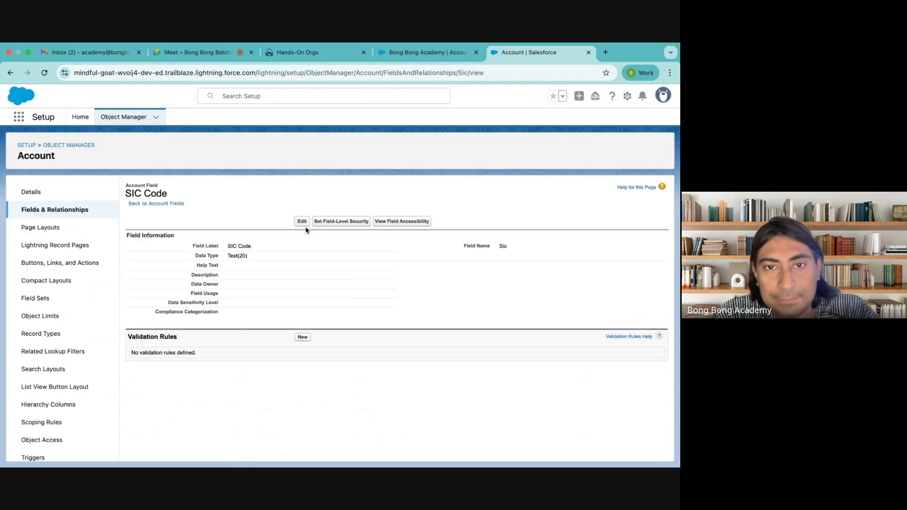
Step: Open the SIC Code field for editing, then cancel without changes
click(302, 222)
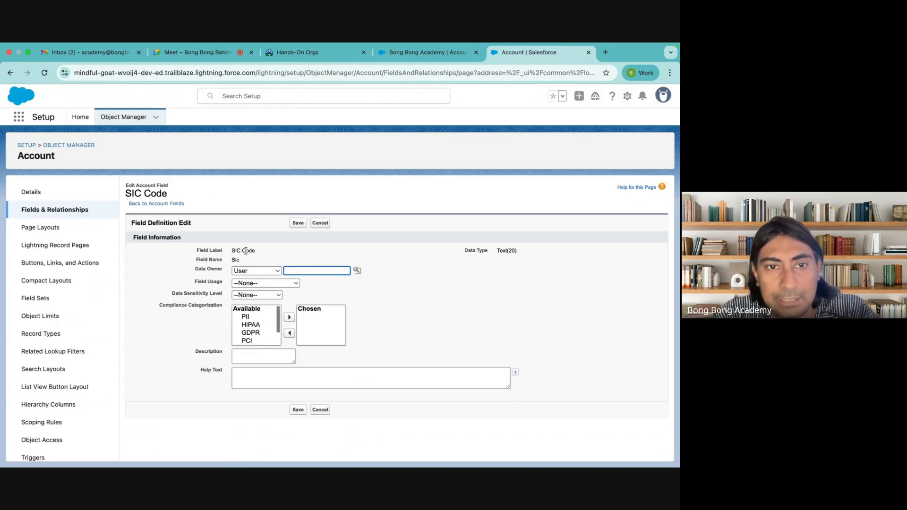
drag(232, 253, 256, 251)
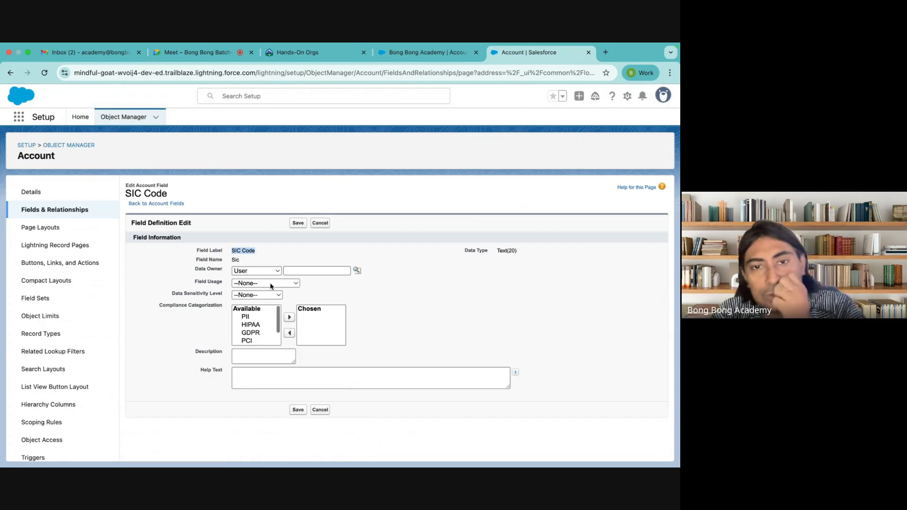
click(320, 224)
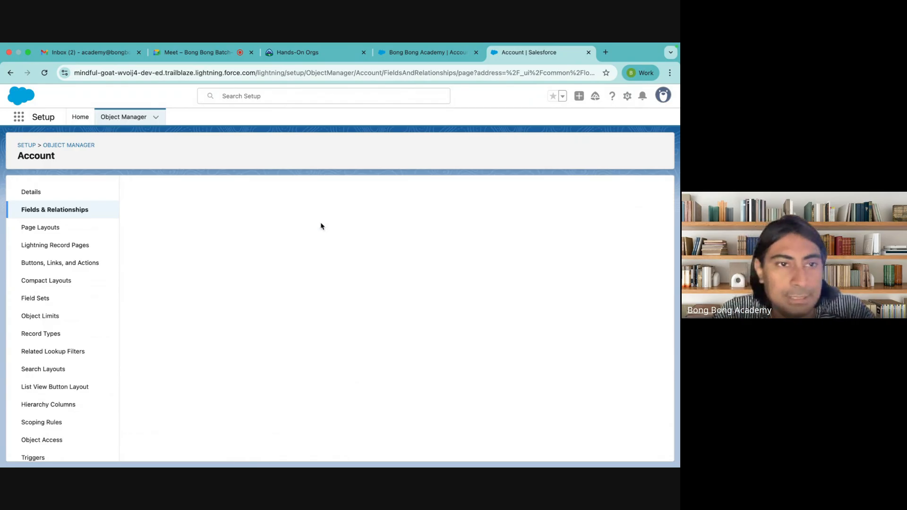
Step: Return to Account's Fields & Relationships in Object Manager and start a New custom field
click(125, 119)
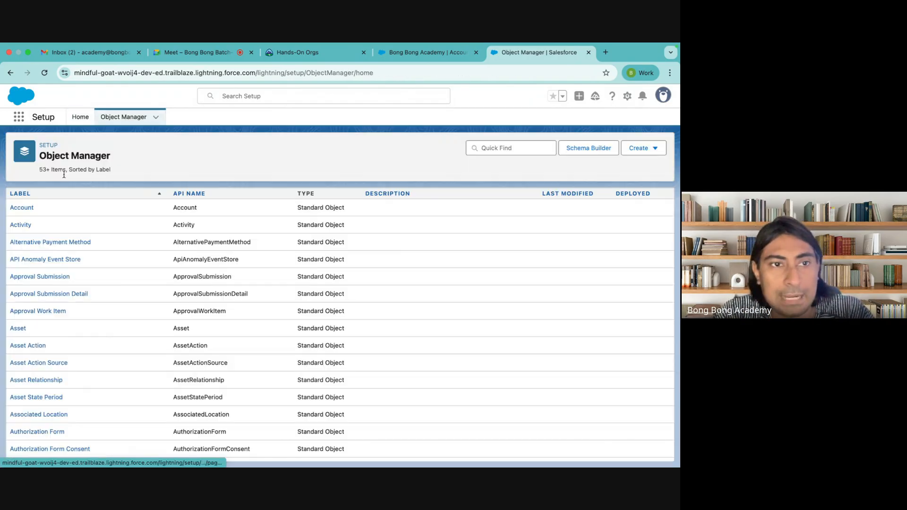
click(28, 204)
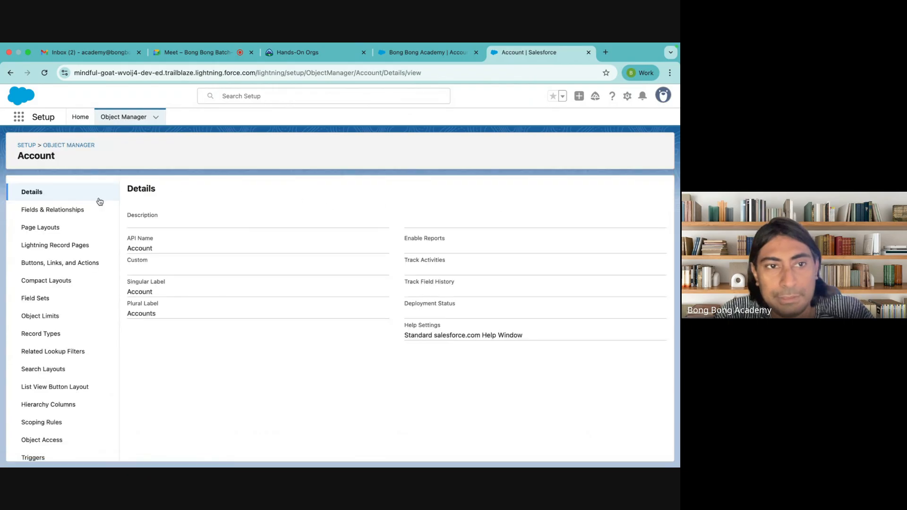
click(60, 209)
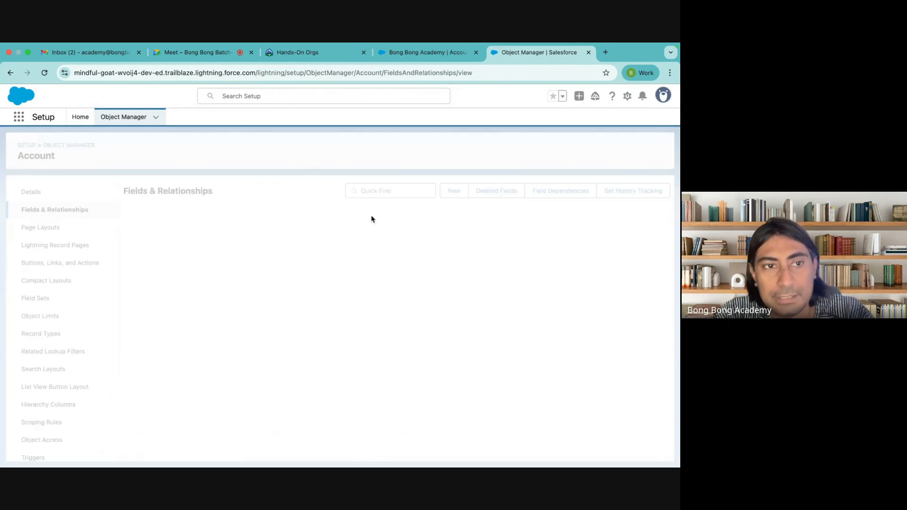
click(451, 190)
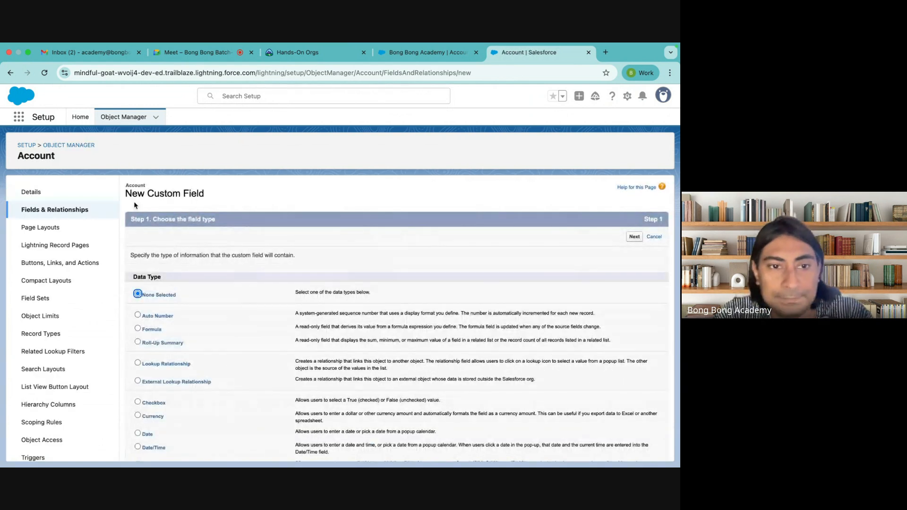
Step: Scroll the Step 1 data type list, reading the Checkbox and Date descriptions
scroll(200, 287, down, 5)
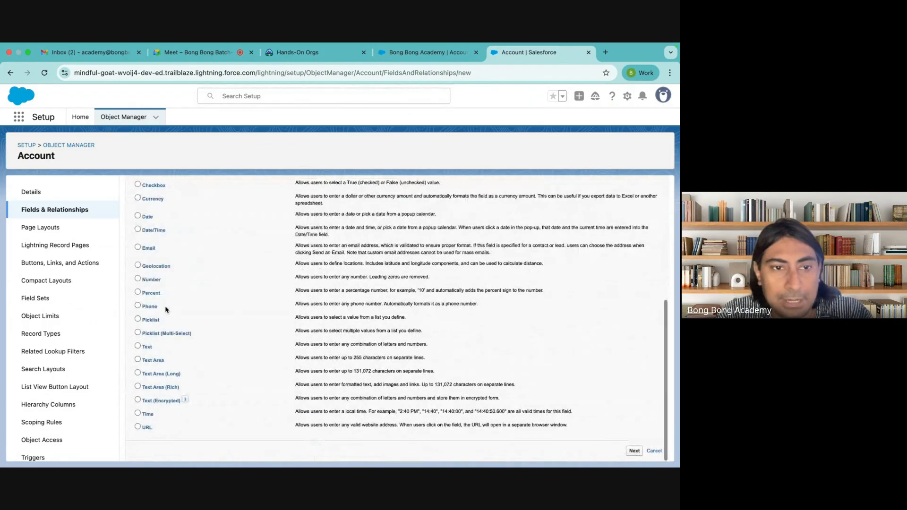
scroll(179, 267, up, 3)
scroll(179, 268, up, 2)
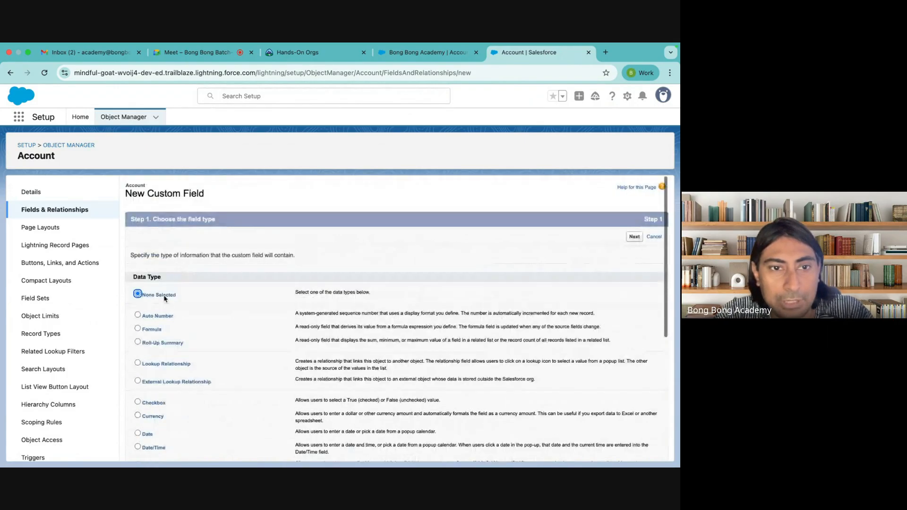
scroll(211, 352, down, 4)
scroll(211, 352, up, 1)
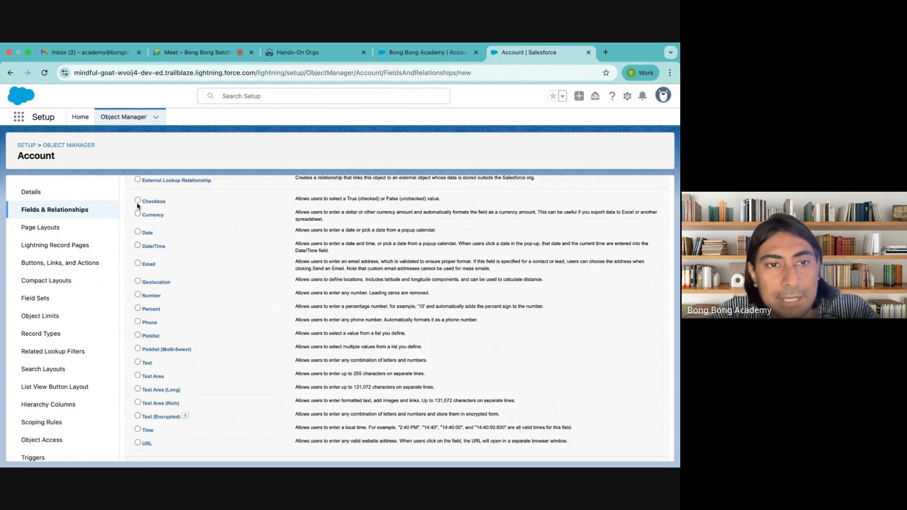
double_click(352, 199)
double_click(392, 199)
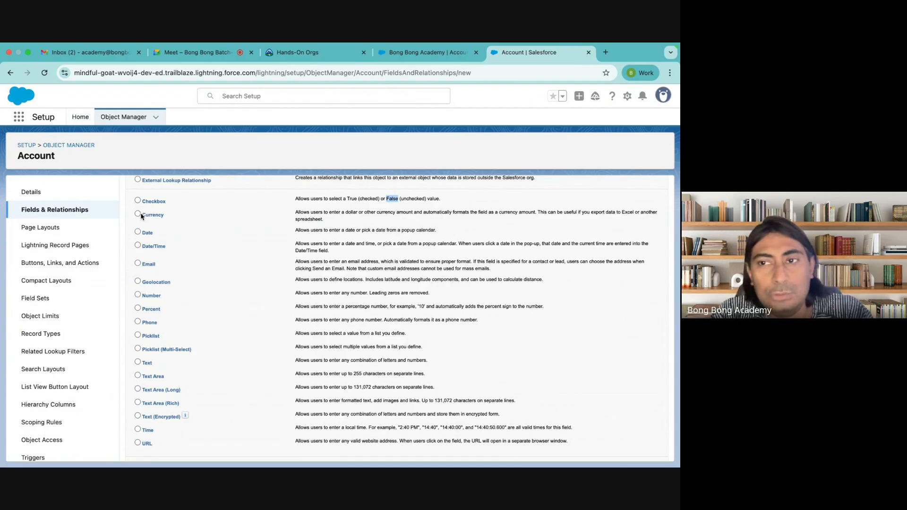
click(224, 225)
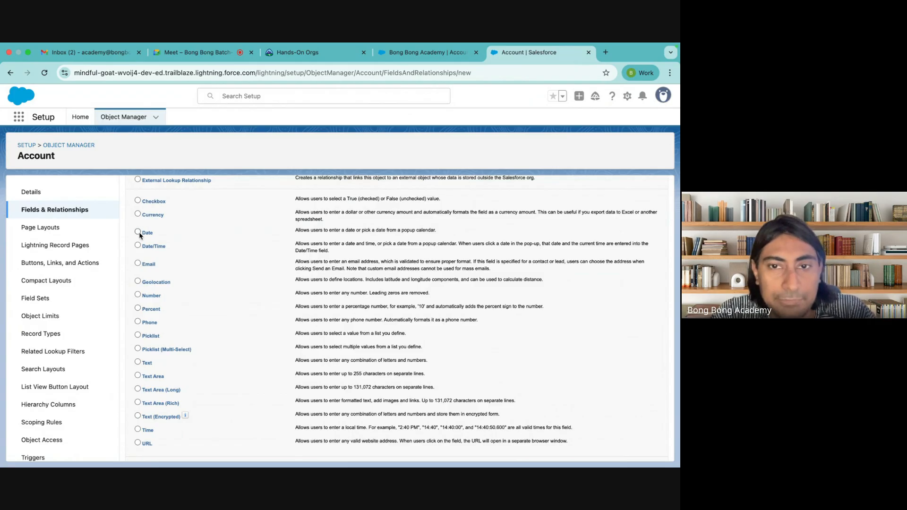
drag(443, 236, 290, 235)
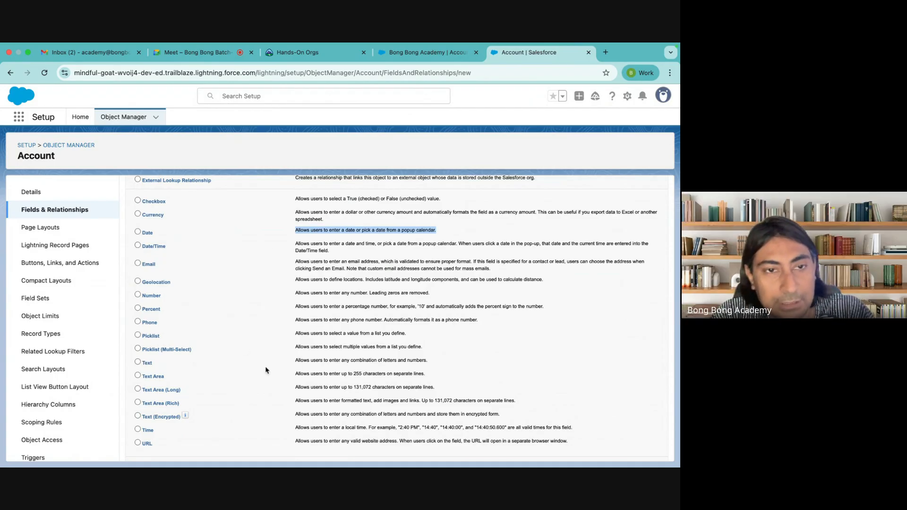
click(237, 264)
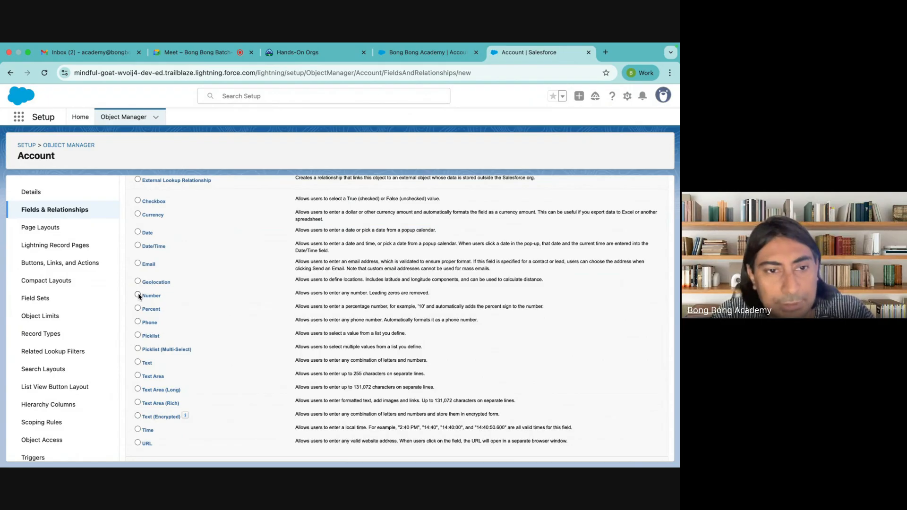
scroll(139, 296, down, 1)
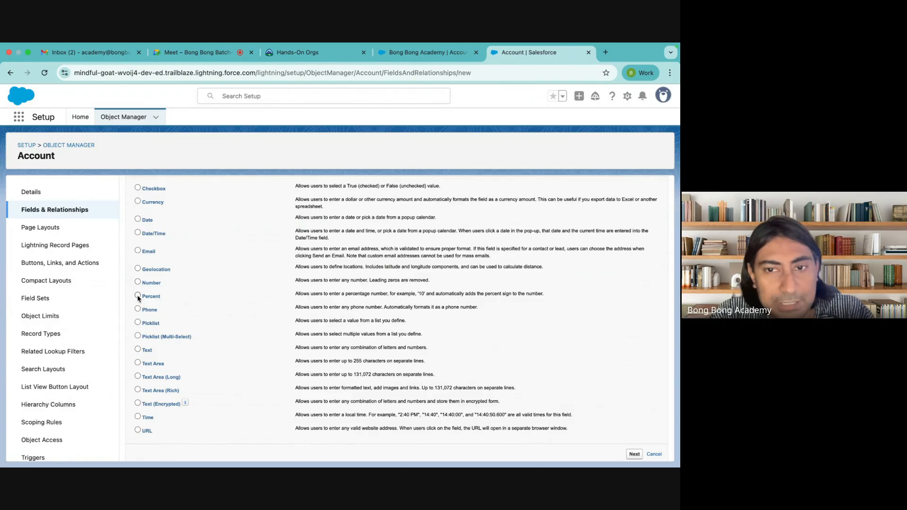
Step: Select Text as the data type and read the Text Area (Long) and (Rich) descriptions
click(138, 350)
scroll(137, 354, down, 1)
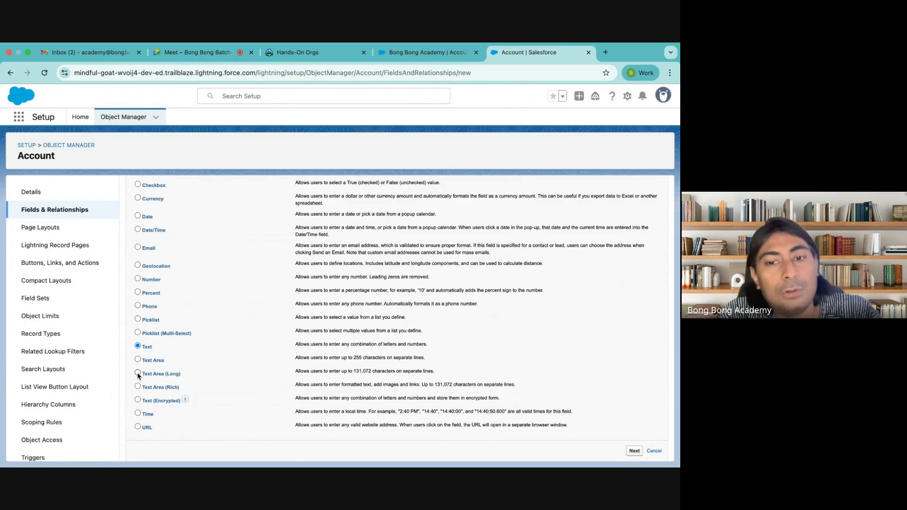
drag(353, 371, 374, 371)
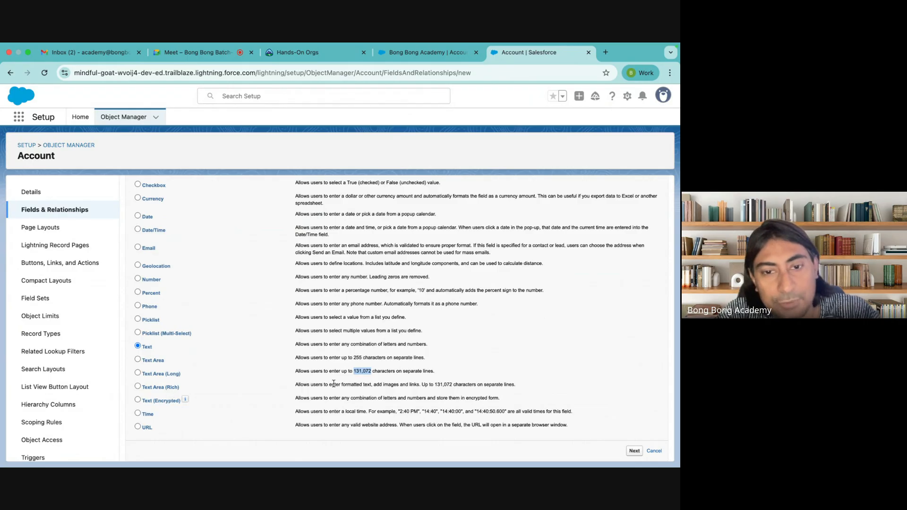
drag(324, 384, 516, 385)
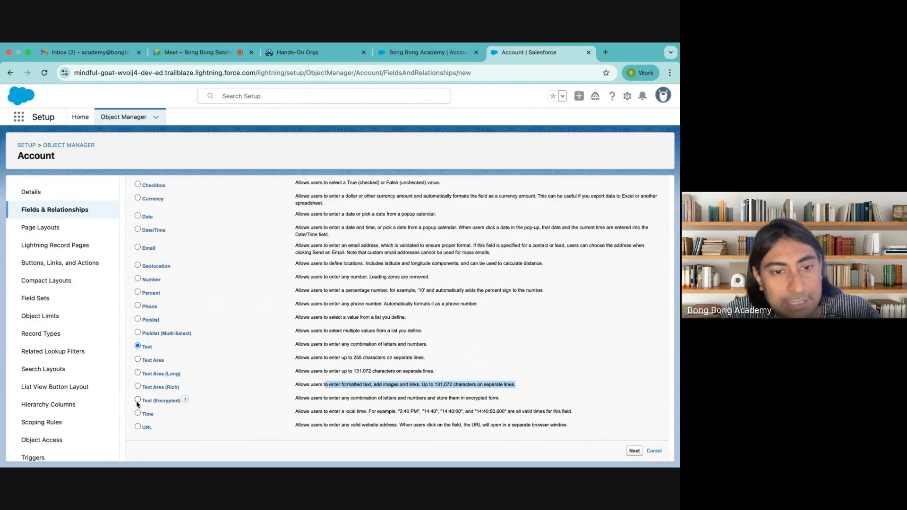
click(324, 399)
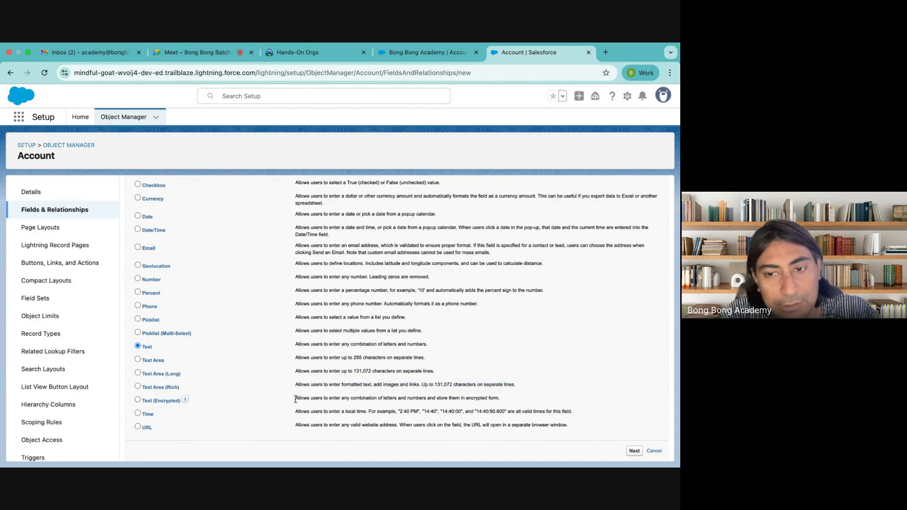
Step: Review the Text (Encrypted) and Time descriptions while scrolling the data type list
drag(295, 399, 549, 398)
mouse_move(183, 402)
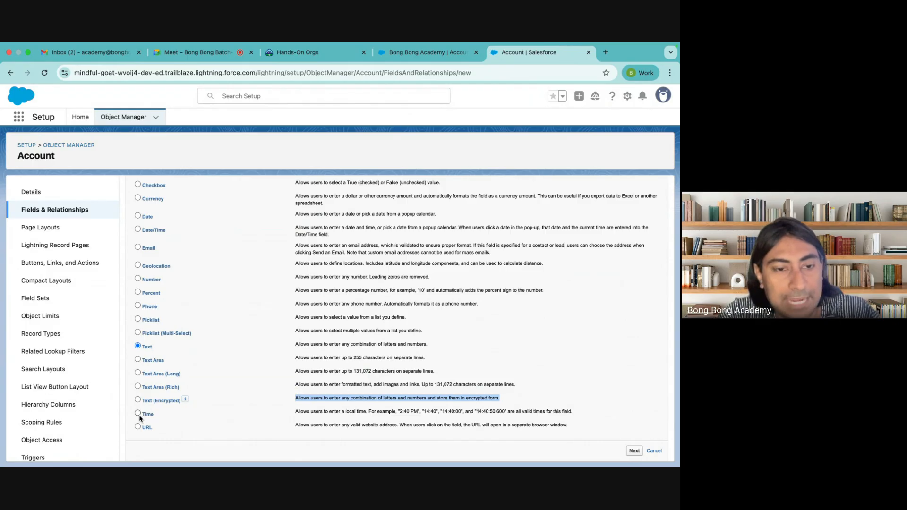
double_click(406, 411)
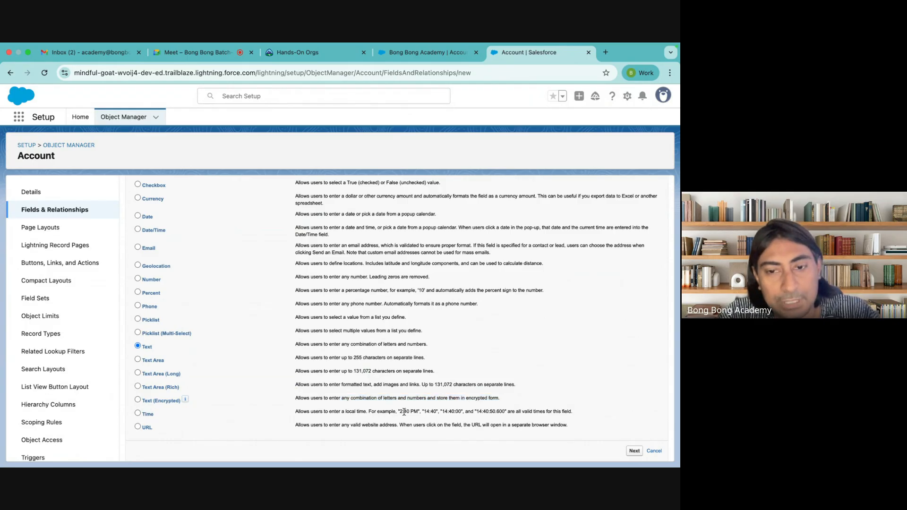
click(306, 426)
scroll(306, 425, up, 2)
scroll(302, 425, down, 2)
scroll(179, 235, up, 2)
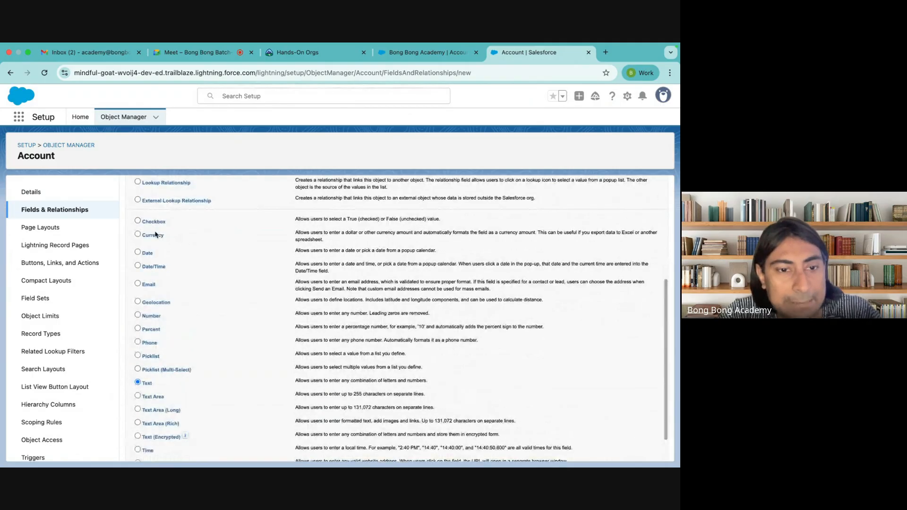
scroll(225, 409, down, 2)
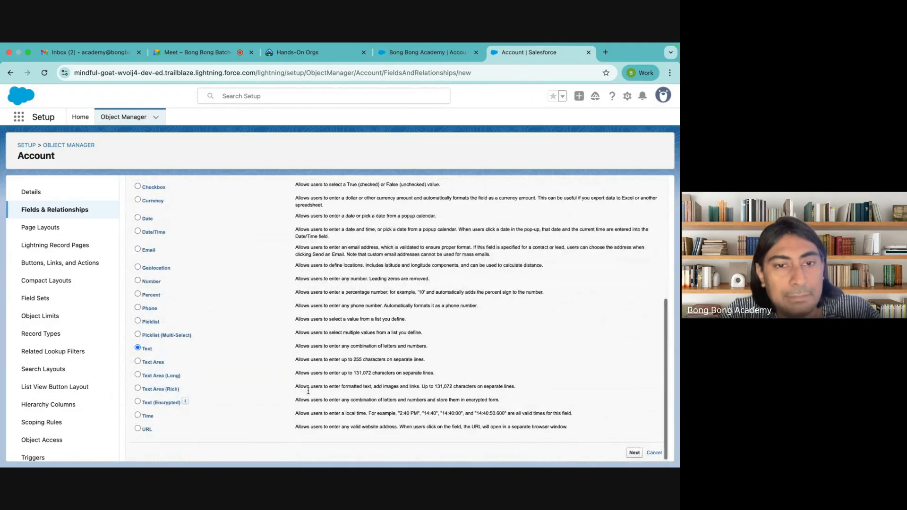
scroll(308, 390, up, 1)
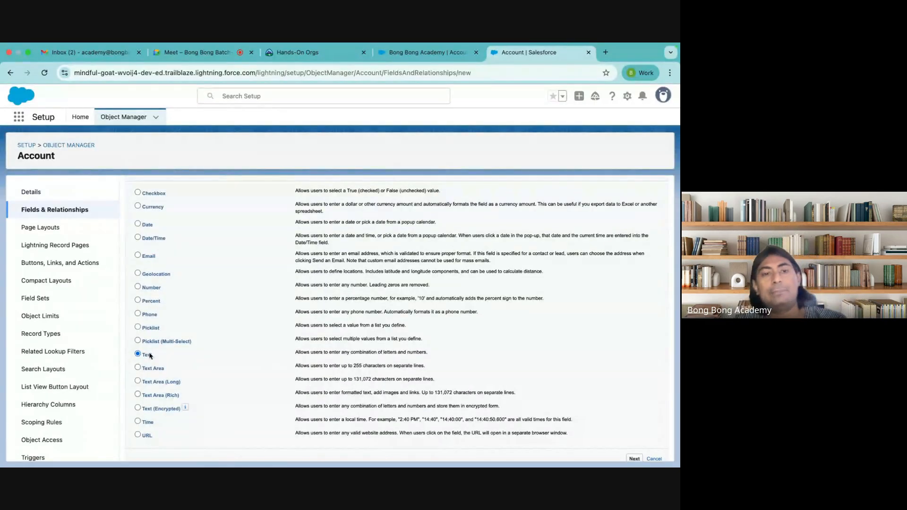
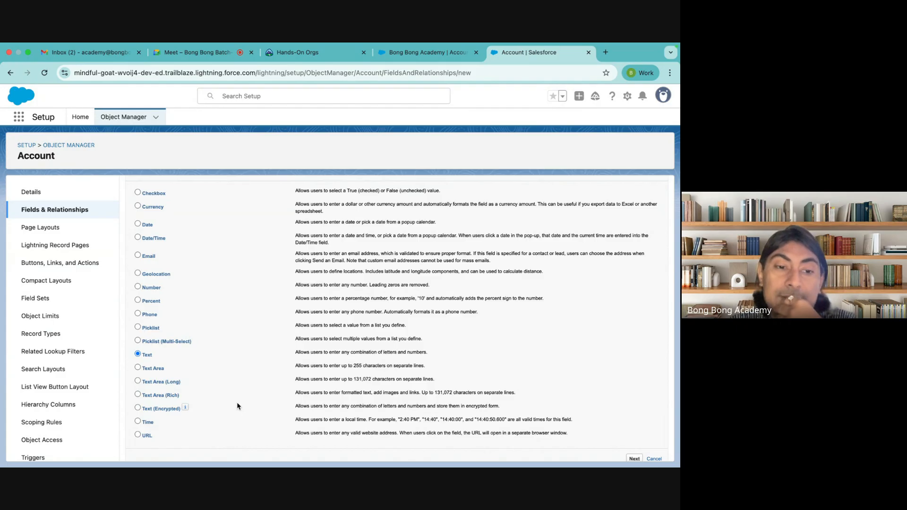
Step: Confirm Text as the field type and advance to Step 2, Enter the details
click(634, 460)
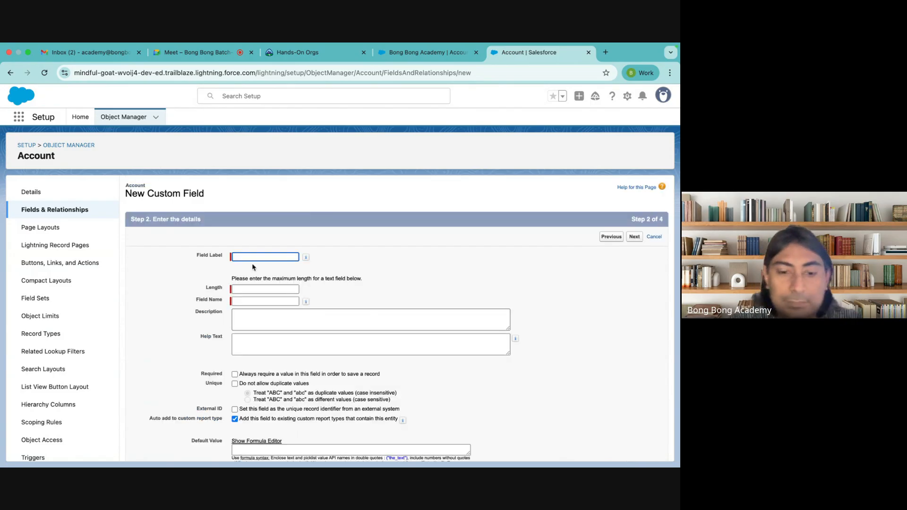
Step: Enter Field Label GST and Length 255, letting Field Name auto-fill as GST
text(GST)
click(240, 288)
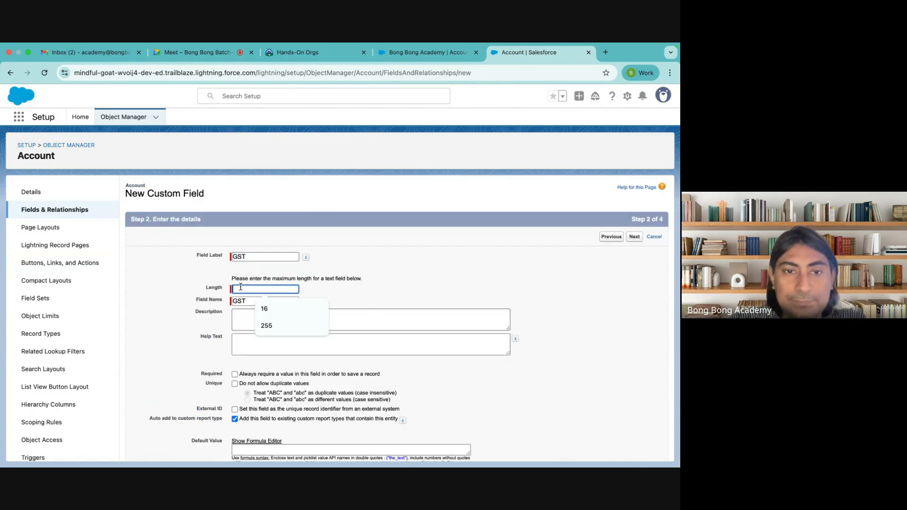
click(267, 325)
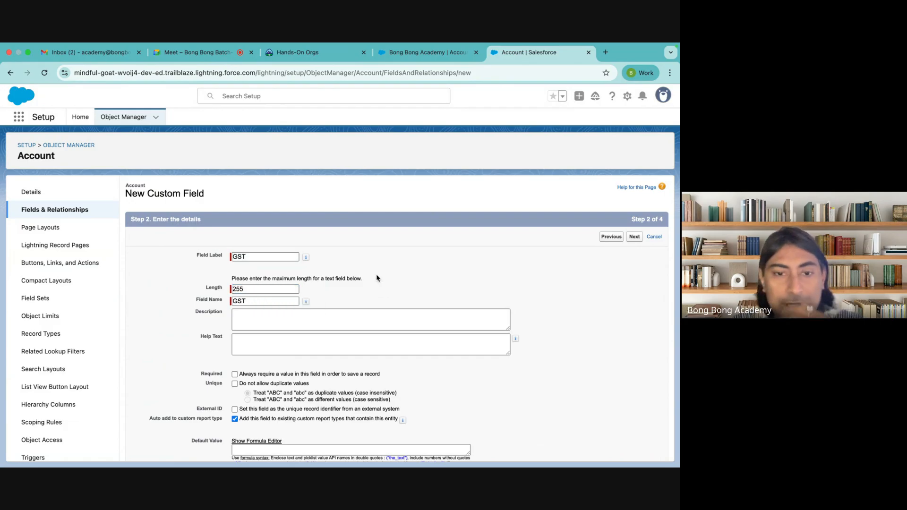
scroll(377, 279, down, 2)
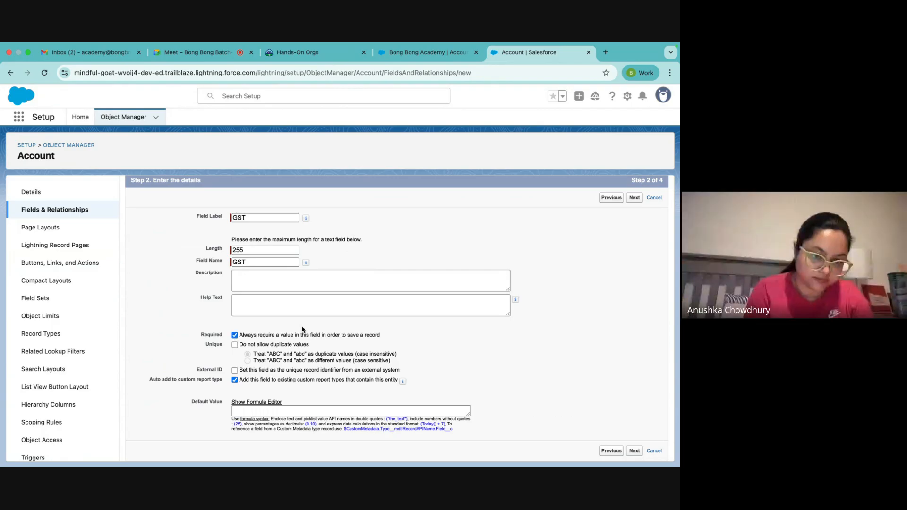
Step: Uncheck Required and try Unique with the case-sensitive duplicate option
click(235, 335)
click(234, 345)
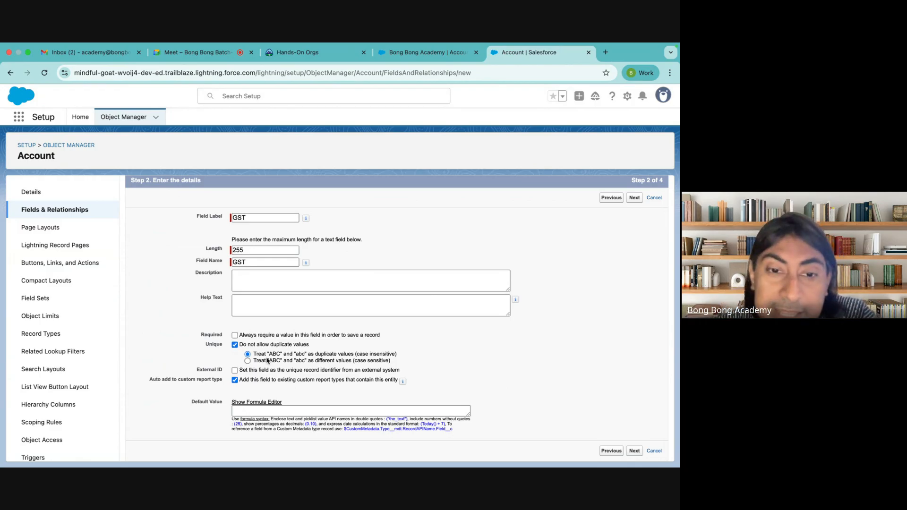
mouse_move(252, 353)
mouse_down()
mouse_move(424, 361)
mouse_move(249, 353)
mouse_up()
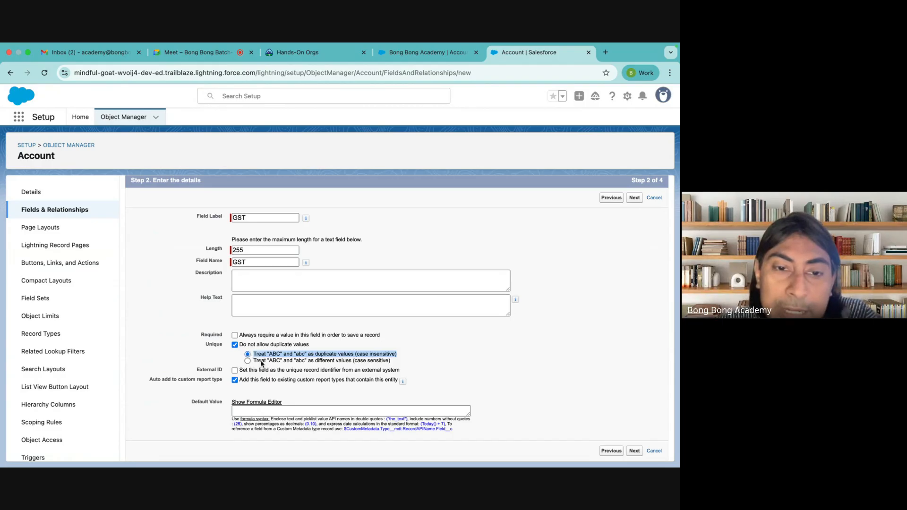
click(262, 364)
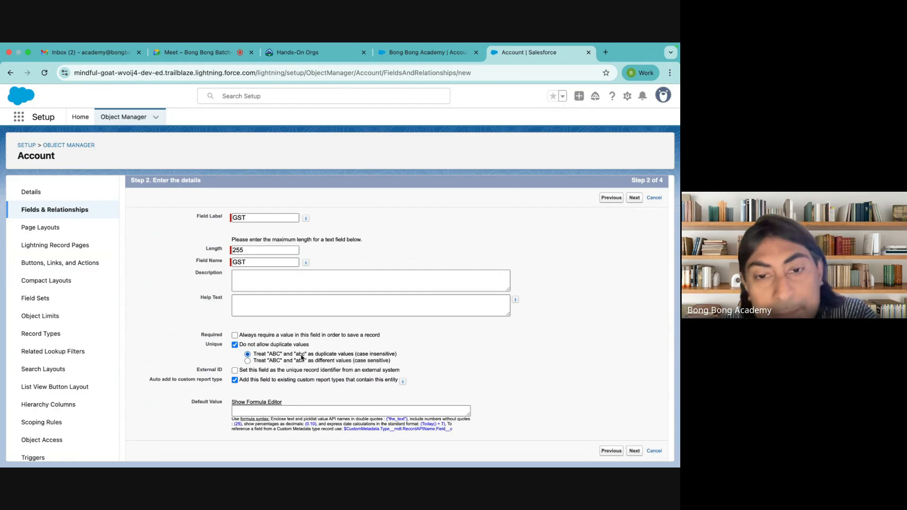
click(247, 361)
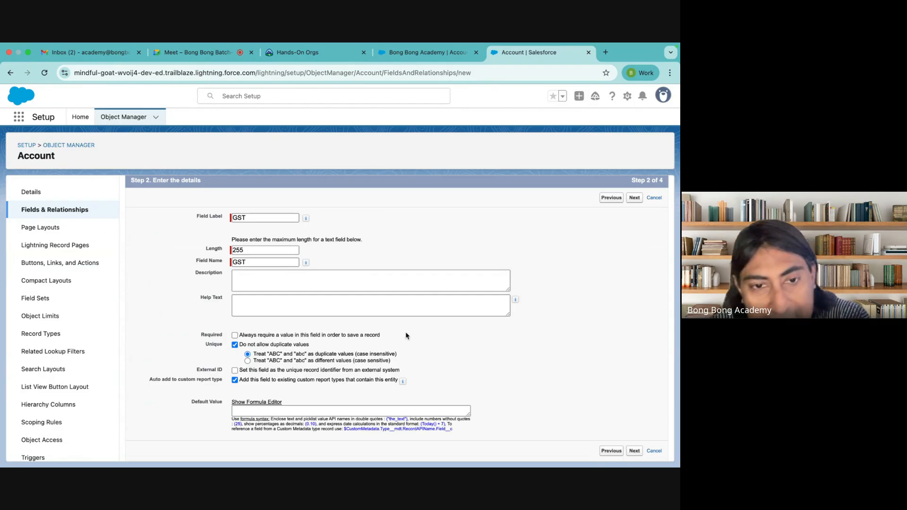
Step: Turn Unique back off, confirm dropping the unique index, and proceed to field-level security
click(235, 345)
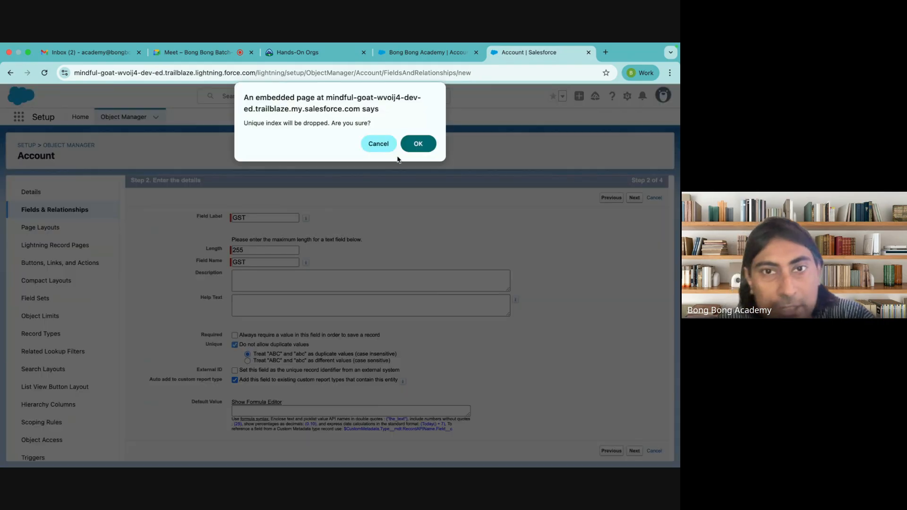
click(407, 145)
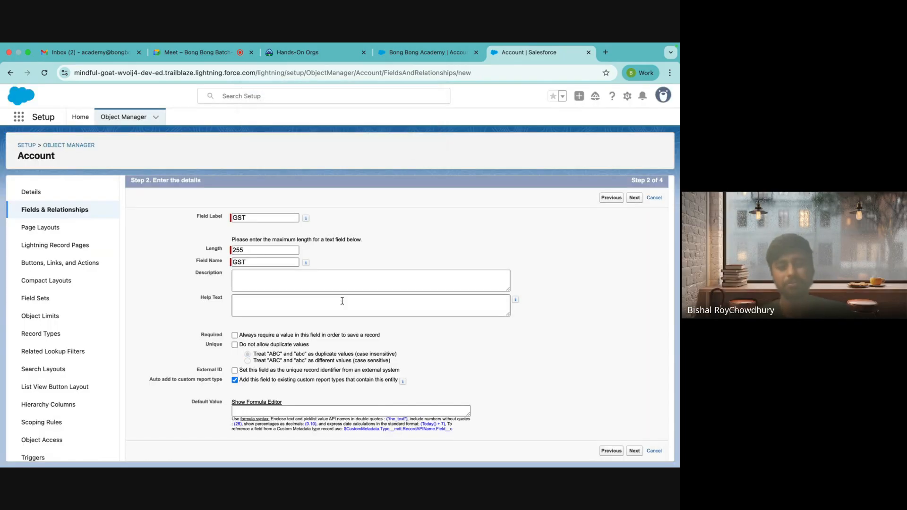
scroll(425, 408, up, 1)
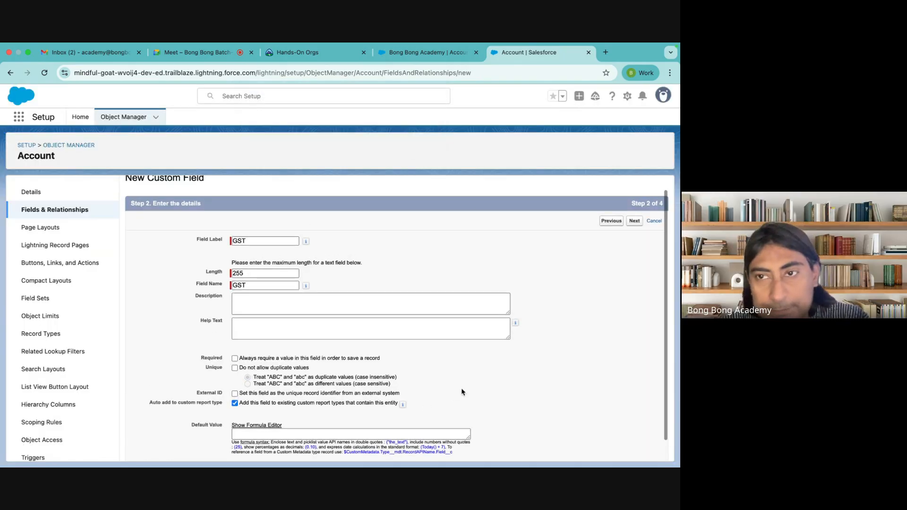
scroll(461, 391, down, 1)
click(630, 204)
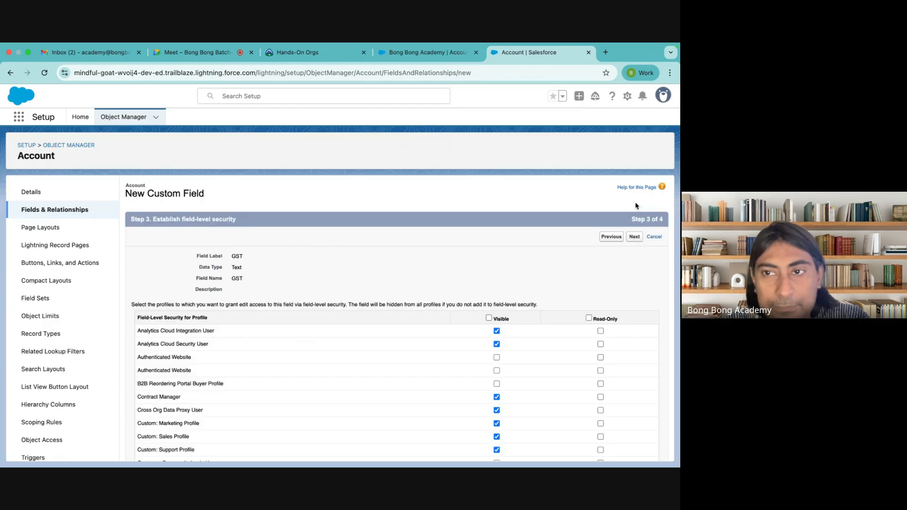
Step: Make GST visible to all profiles, leaving Analytics Cloud Integration User editable
click(489, 318)
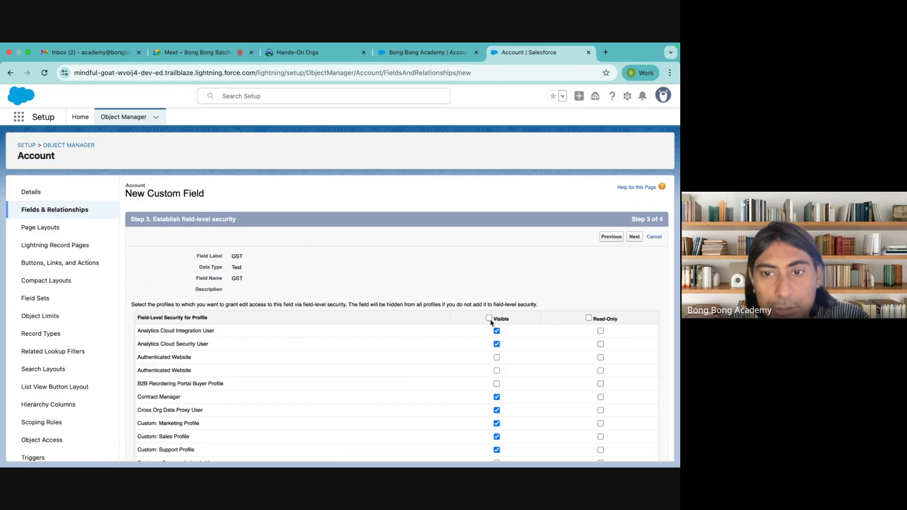
scroll(169, 385, down, 10)
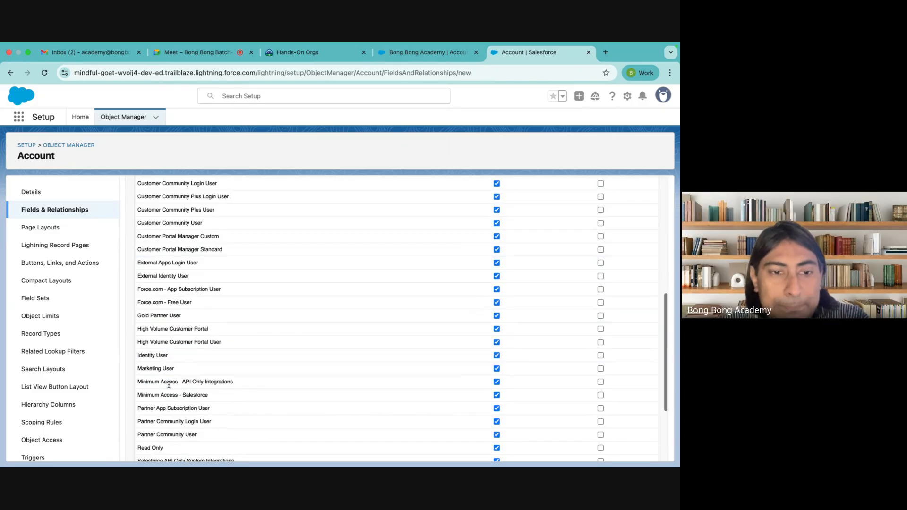
scroll(596, 267, up, 10)
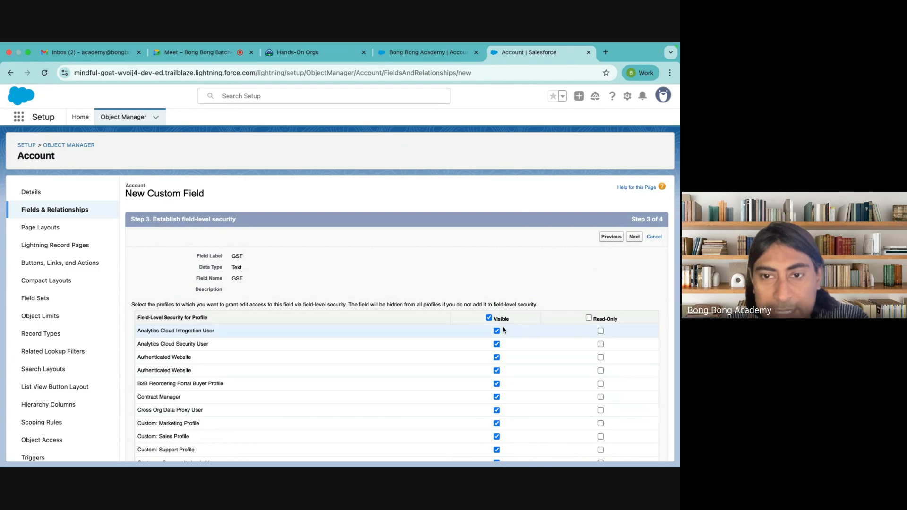
click(600, 331)
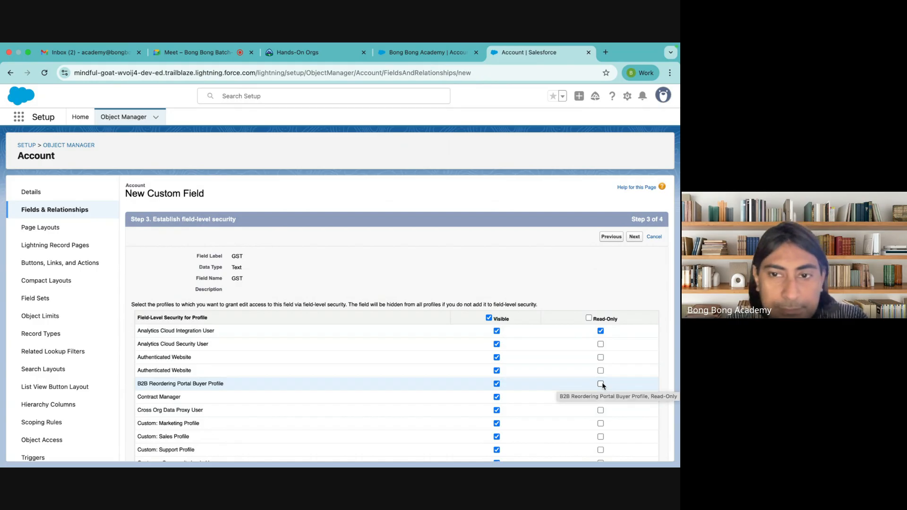
click(601, 331)
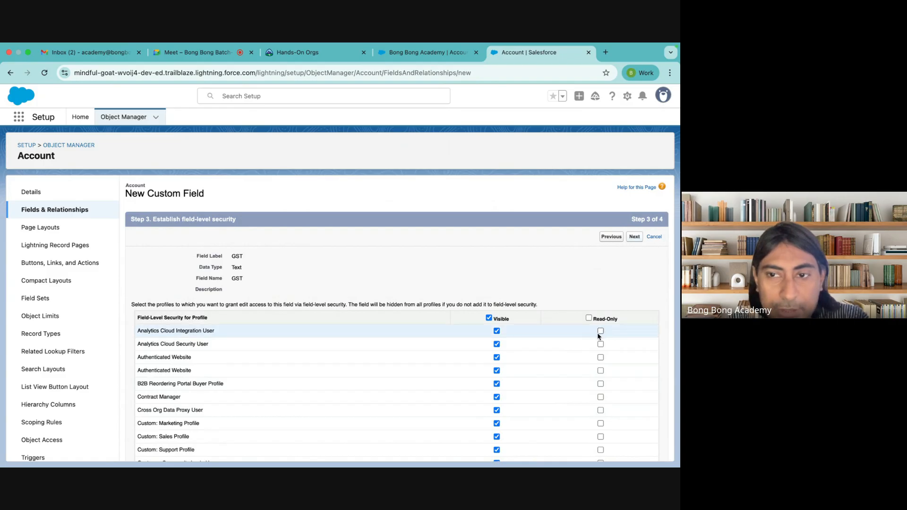
click(634, 238)
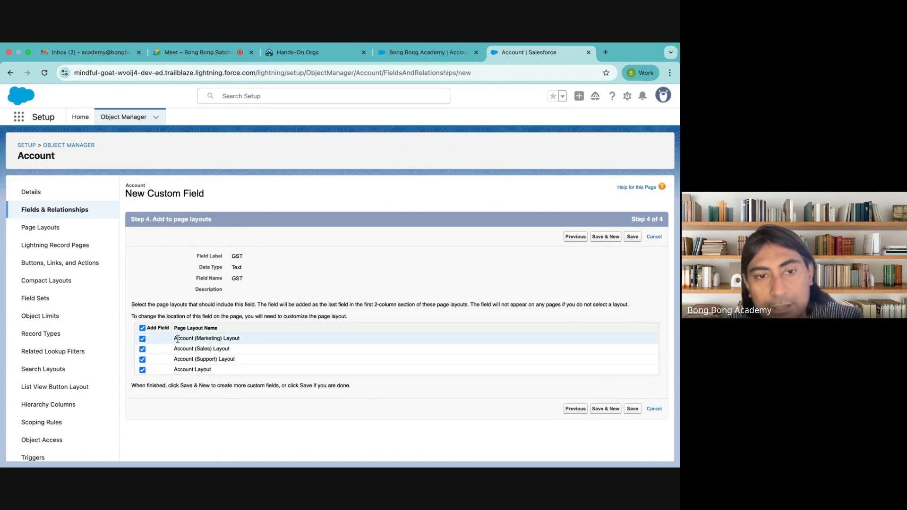
Step: Keep GST on the Marketing, Sales and other Account layouts and save the field
drag(174, 338, 263, 340)
drag(174, 348, 235, 359)
drag(175, 369, 241, 372)
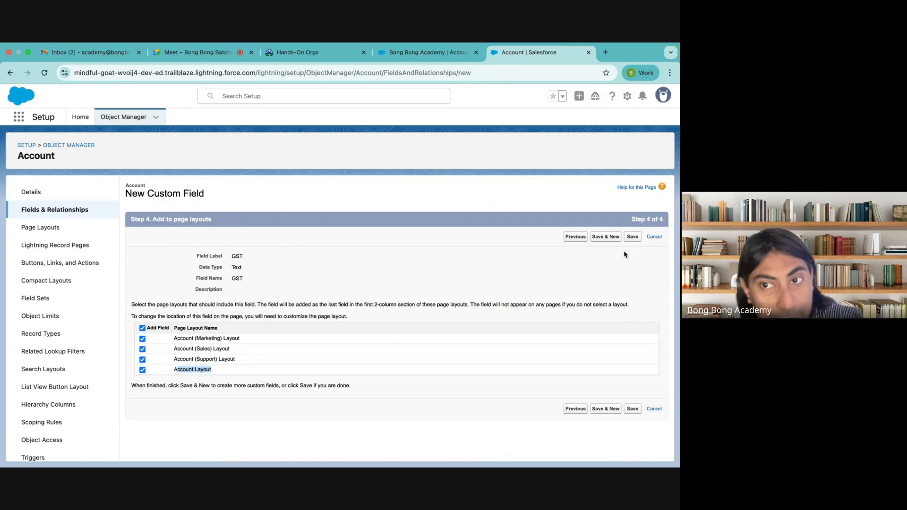
click(505, 276)
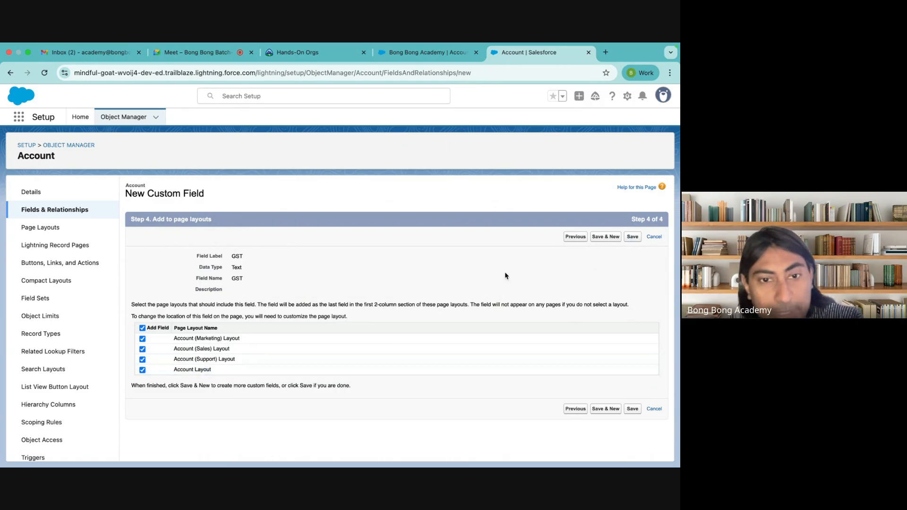
click(631, 409)
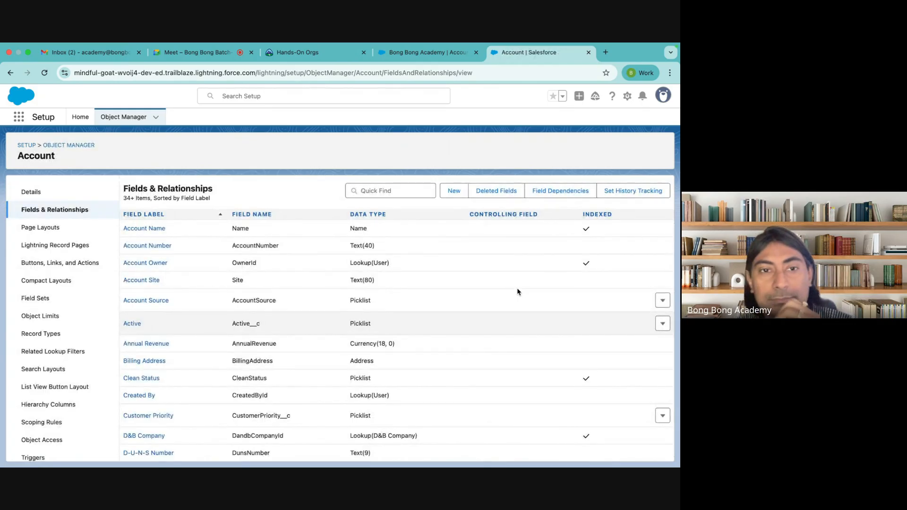
Step: Filter Account fields by 'gst' to inspect GST__c, then reload the full field list
scroll(262, 325, down, 9)
scroll(262, 325, up, 9)
click(382, 194)
text(gst)
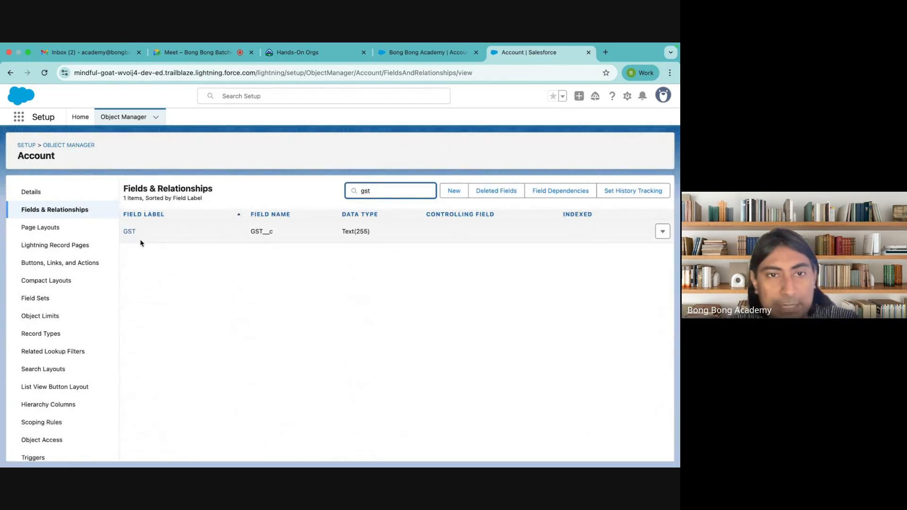
drag(272, 231, 263, 231)
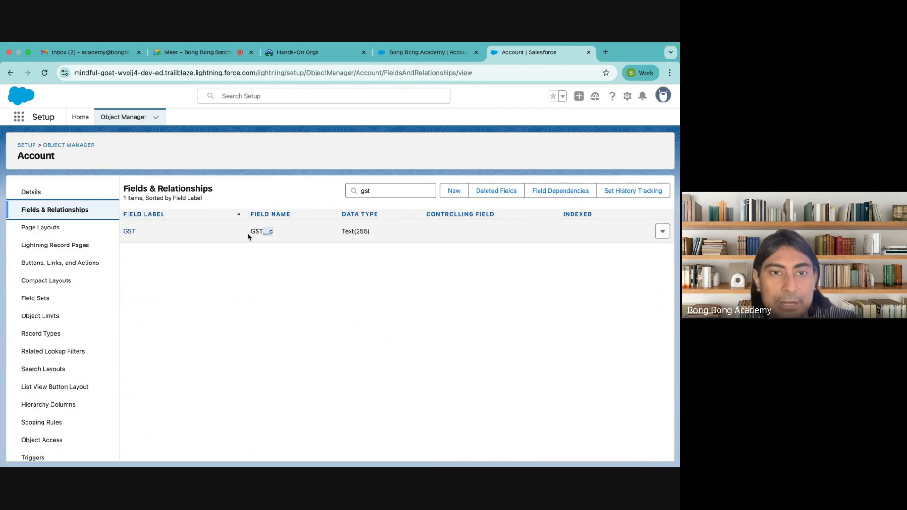
drag(252, 232, 276, 233)
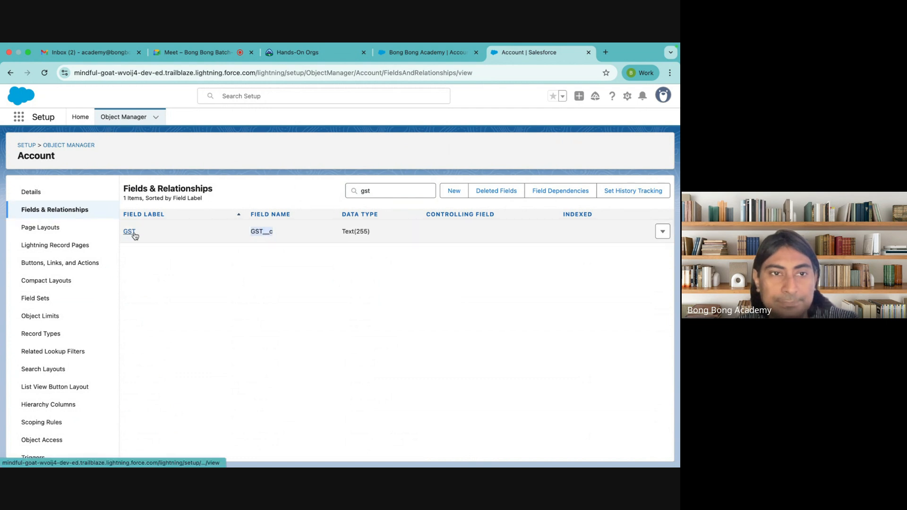
click(30, 192)
click(71, 204)
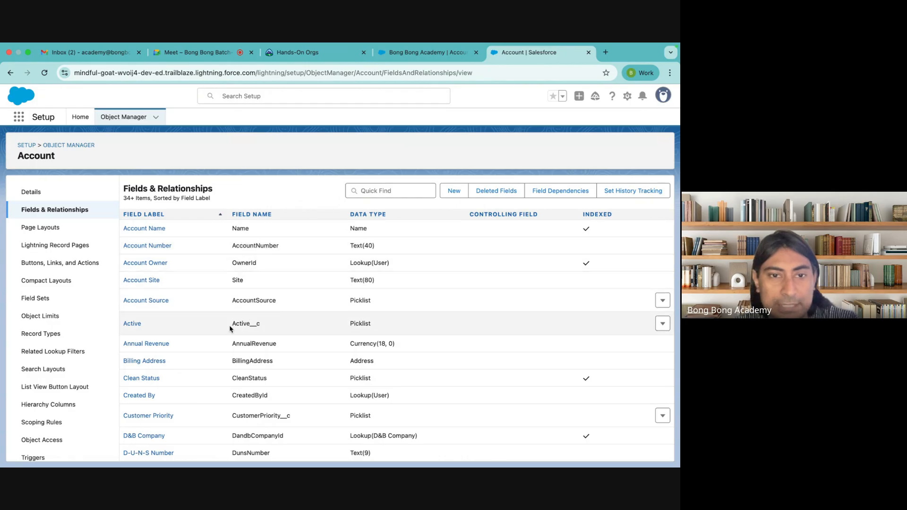
Step: Scroll through the Account field list, highlighting several field names
scroll(269, 325, down, 3)
drag(233, 318, 300, 319)
scroll(300, 319, down, 4)
drag(231, 318, 280, 319)
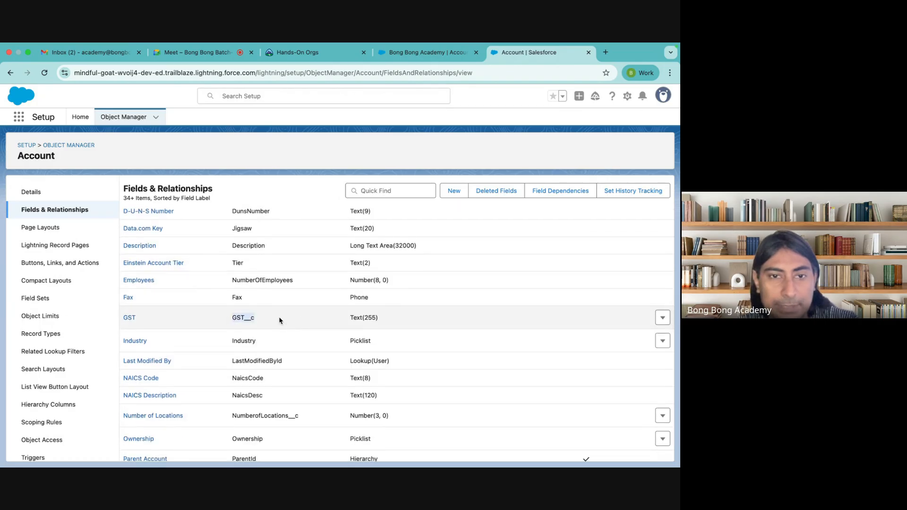
scroll(280, 318, down, 4)
drag(232, 274, 313, 274)
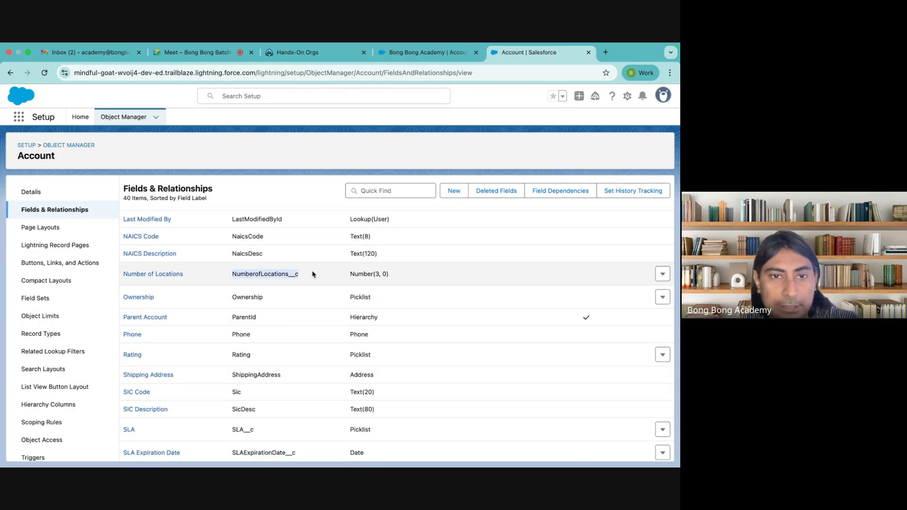
scroll(313, 274, down, 4)
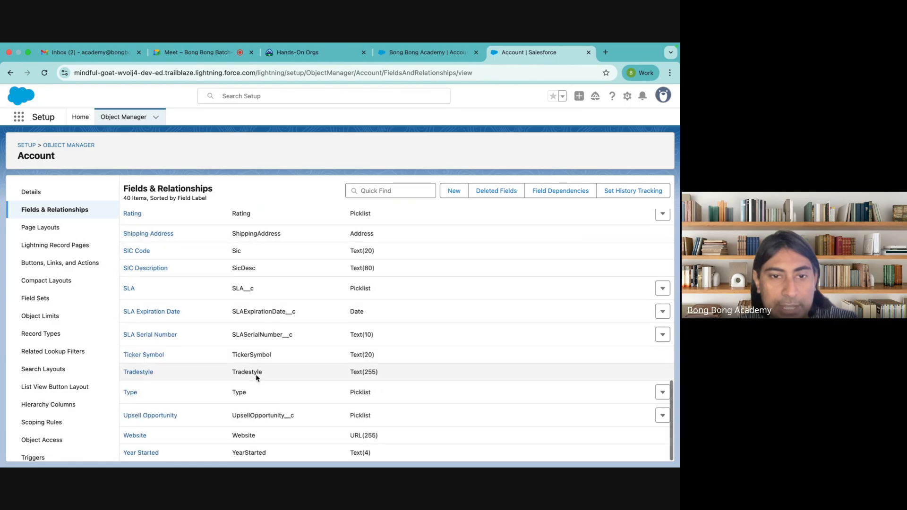
scroll(257, 378, up, 15)
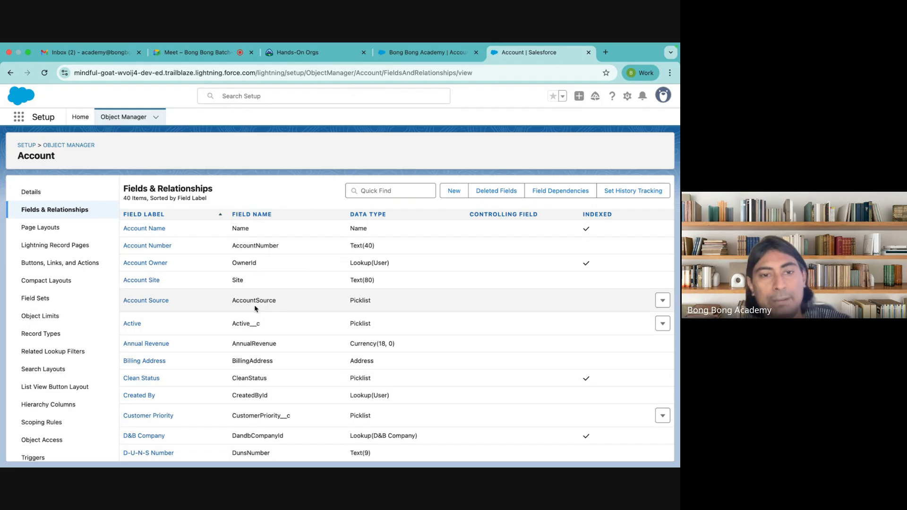
scroll(280, 389, down, 5)
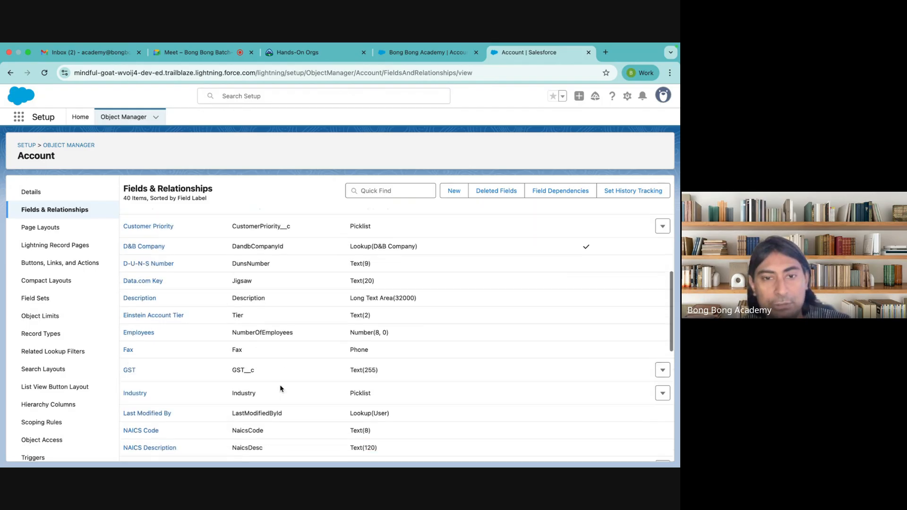
Step: Open and close the GST row's actions, then return to the Bong Bong Academy record
click(663, 370)
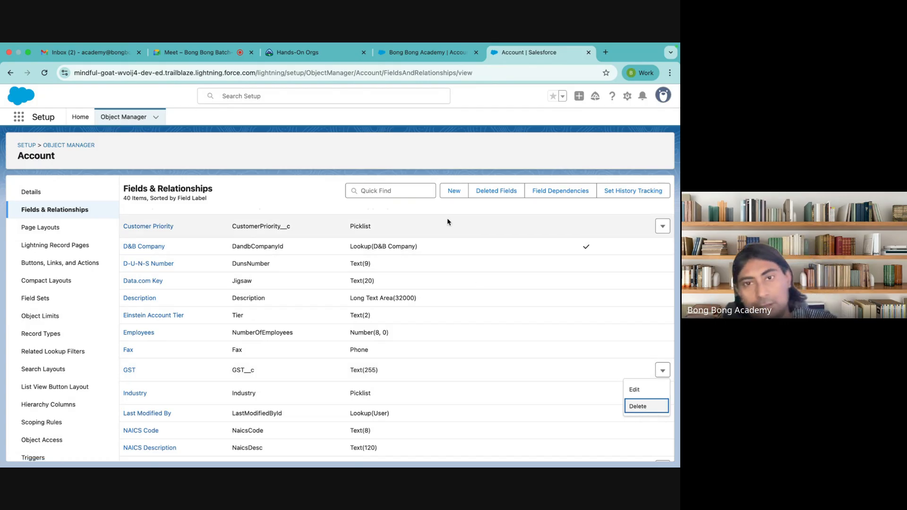
click(304, 190)
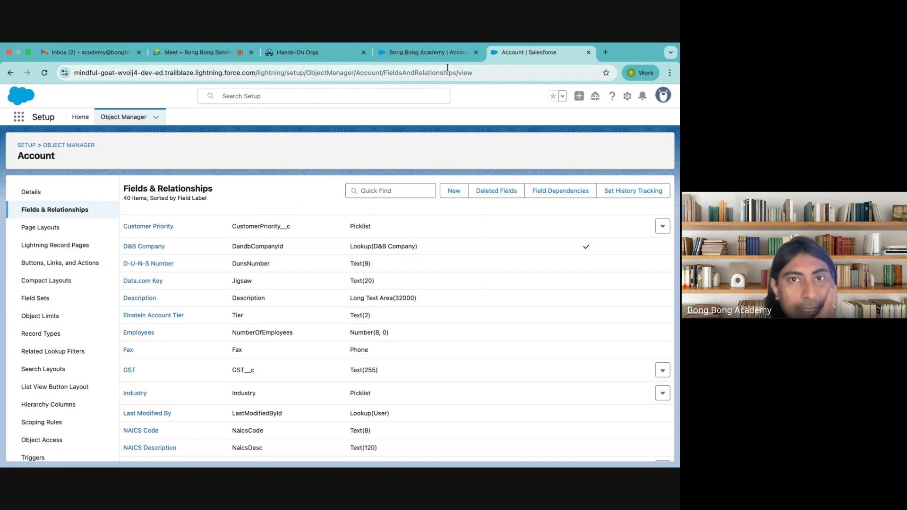
click(435, 53)
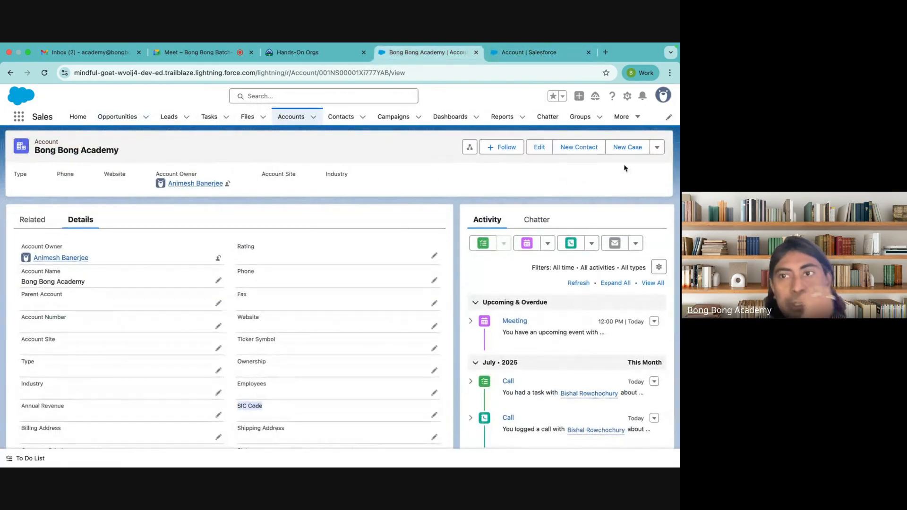
click(659, 151)
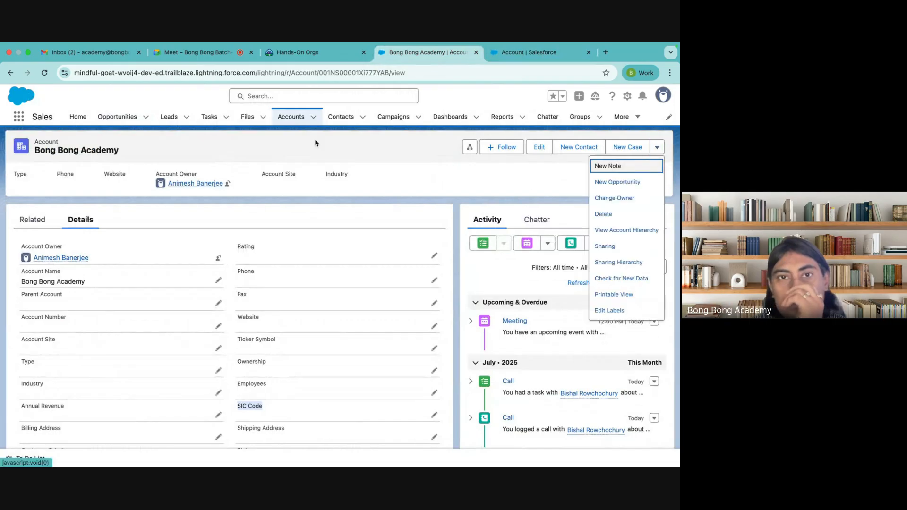
click(313, 117)
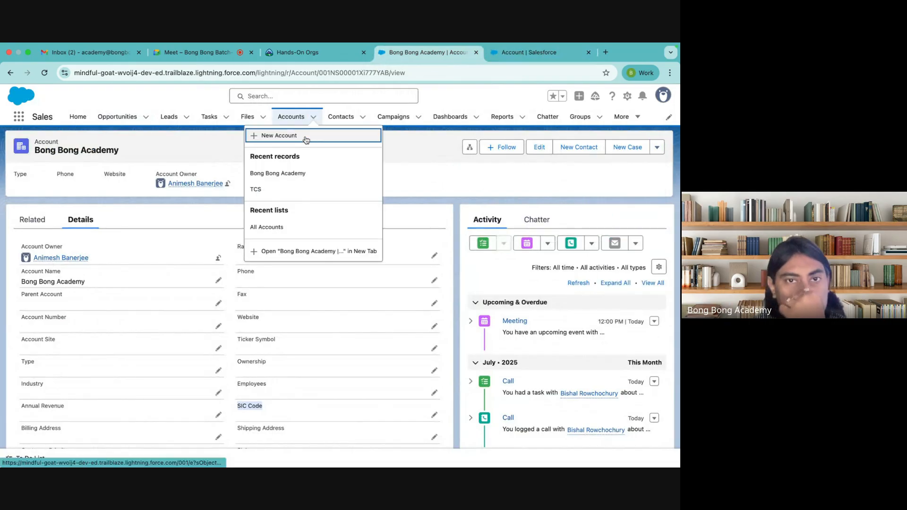
click(308, 133)
scroll(282, 263, down, 10)
scroll(282, 261, down, 2)
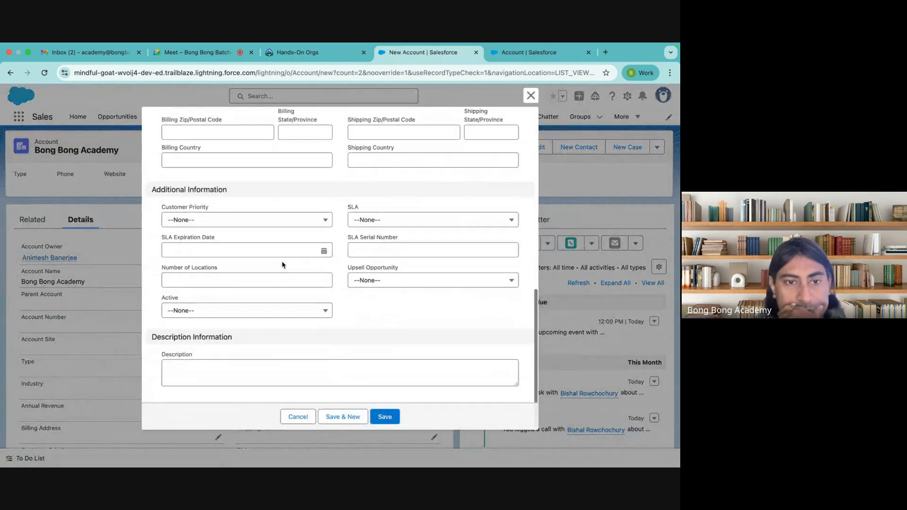
scroll(282, 263, up, 4)
scroll(282, 264, down, 3)
scroll(282, 264, up, 6)
scroll(282, 264, up, 4)
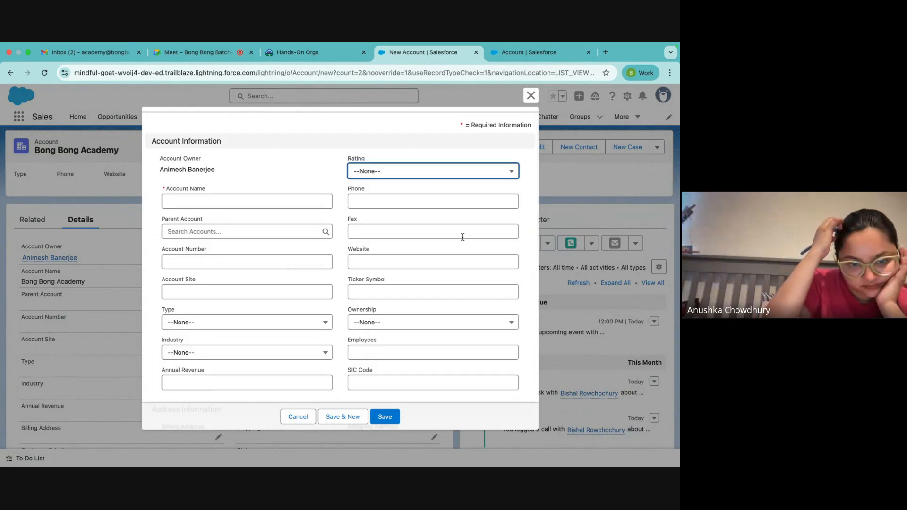
click(531, 95)
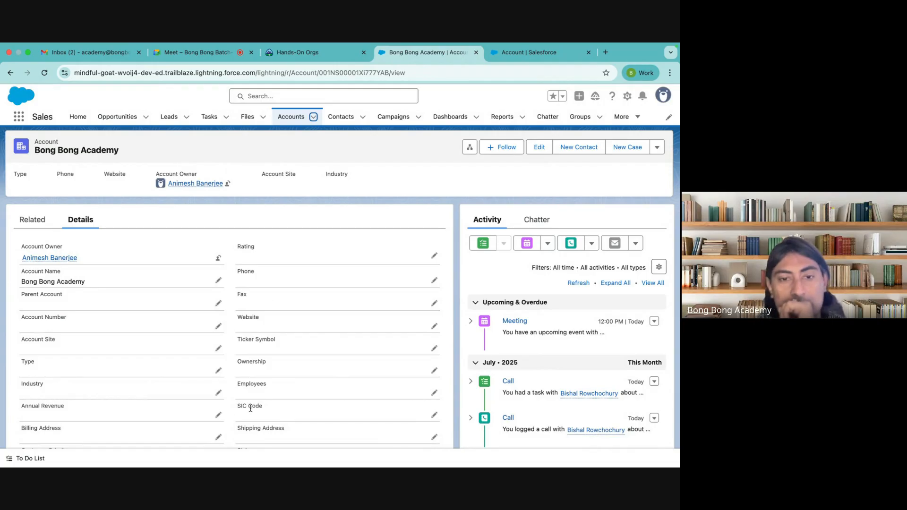
scroll(263, 409, down, 3)
scroll(264, 409, up, 3)
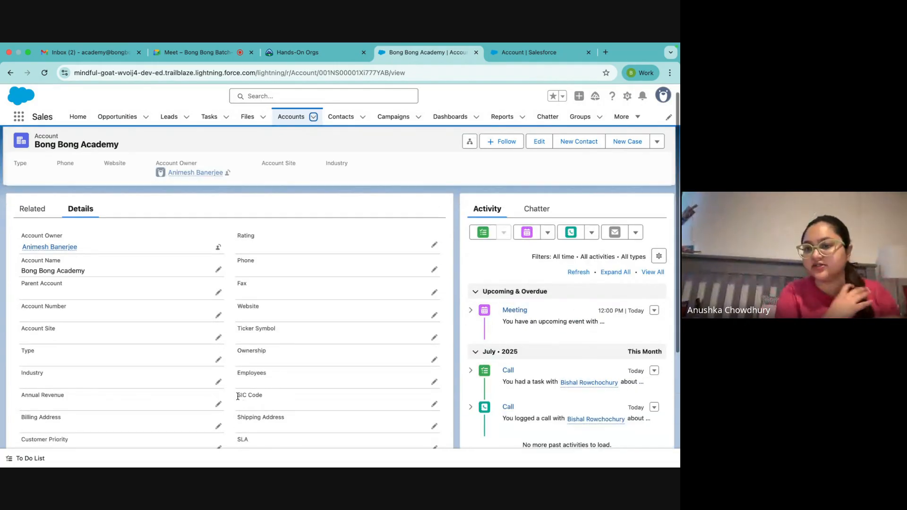
scroll(308, 371, down, 7)
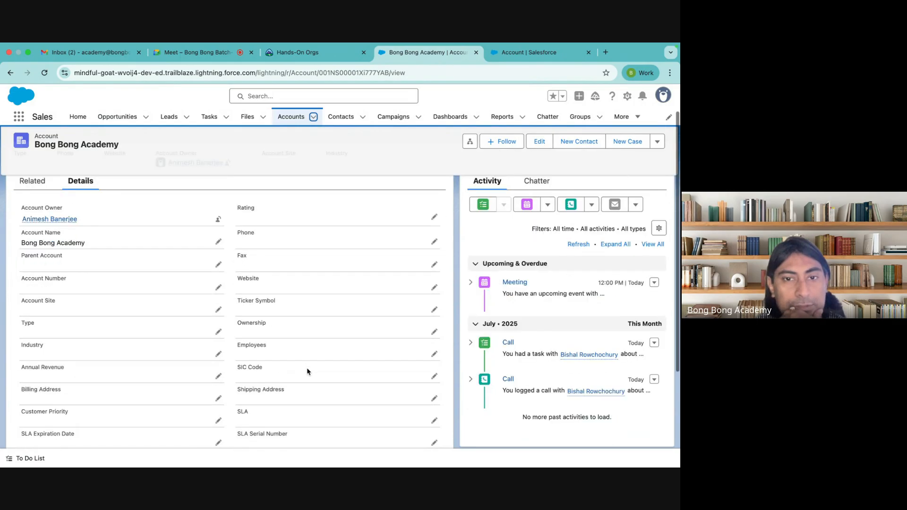
scroll(307, 371, up, 8)
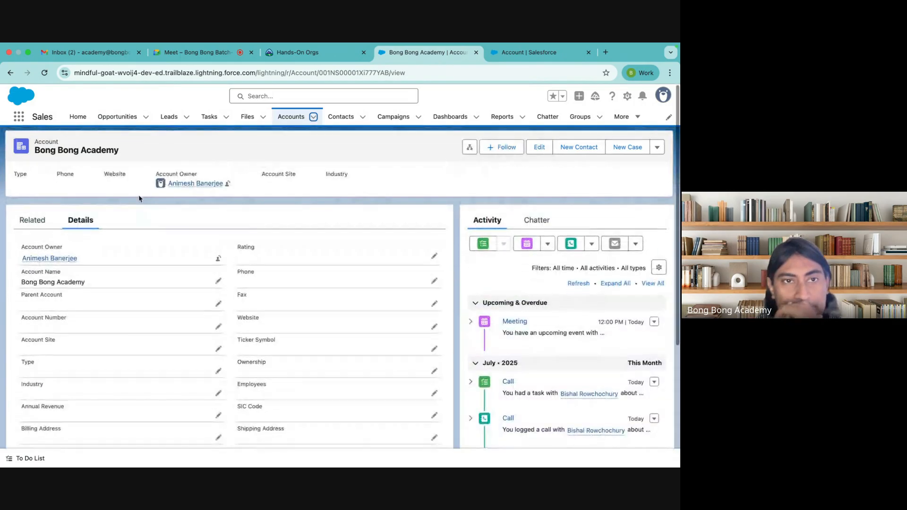
Step: Delete Chrome's stored site data for force.com and the Salesforce org, then reload the page
click(65, 74)
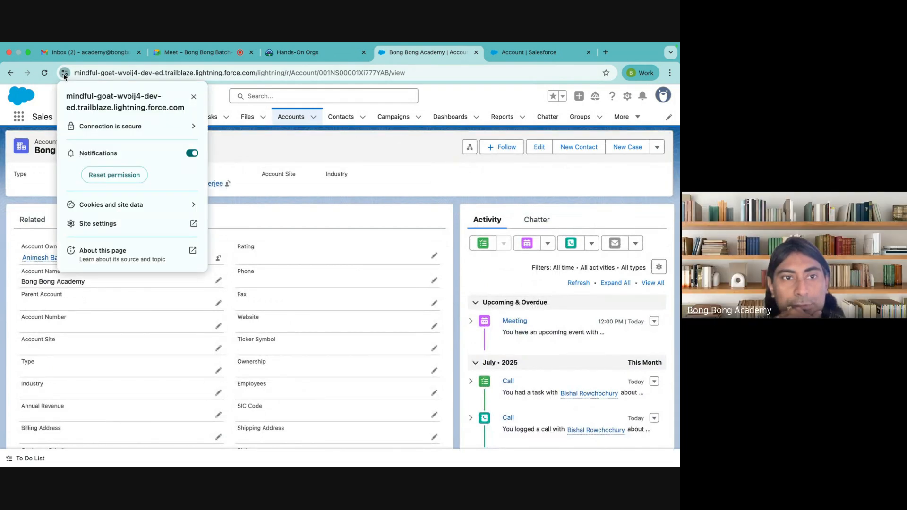
click(139, 205)
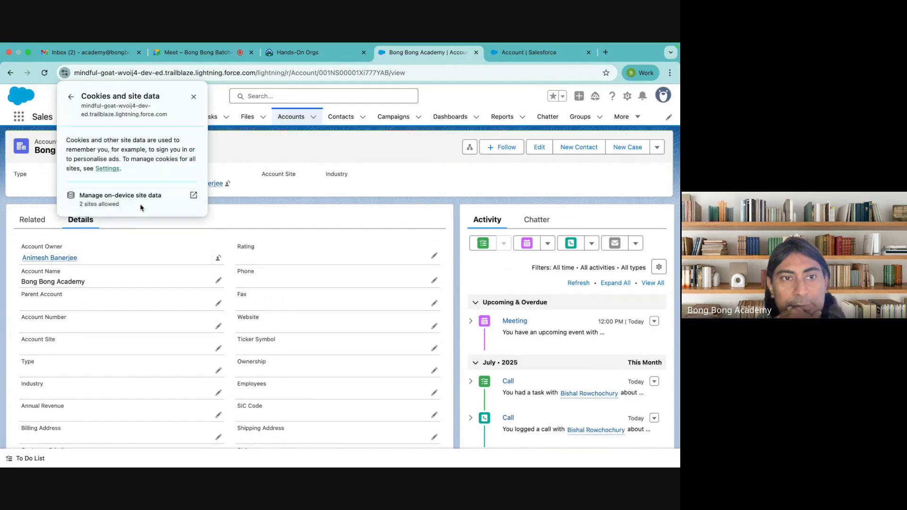
click(192, 197)
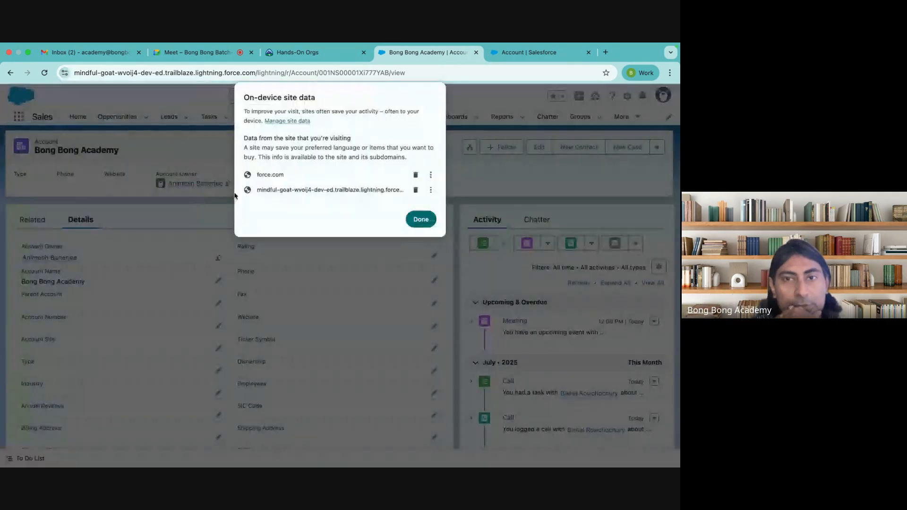
click(416, 175)
click(416, 174)
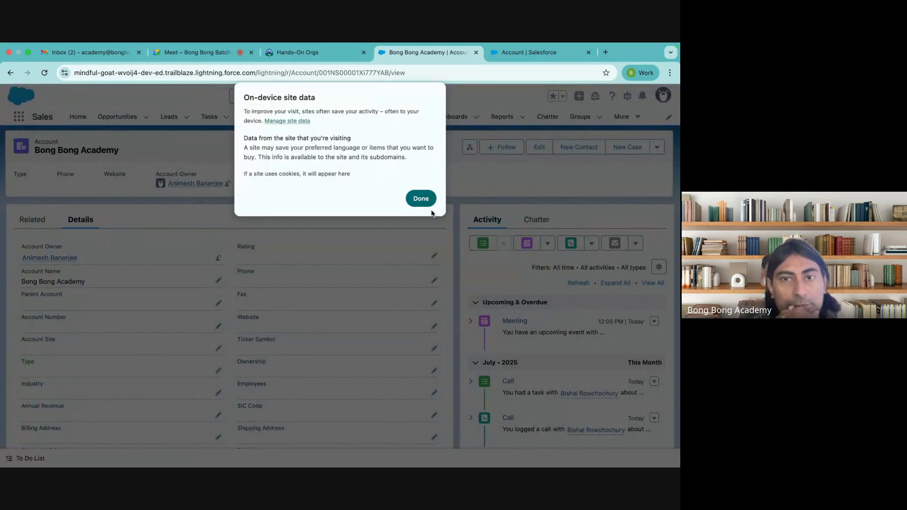
click(421, 199)
click(217, 95)
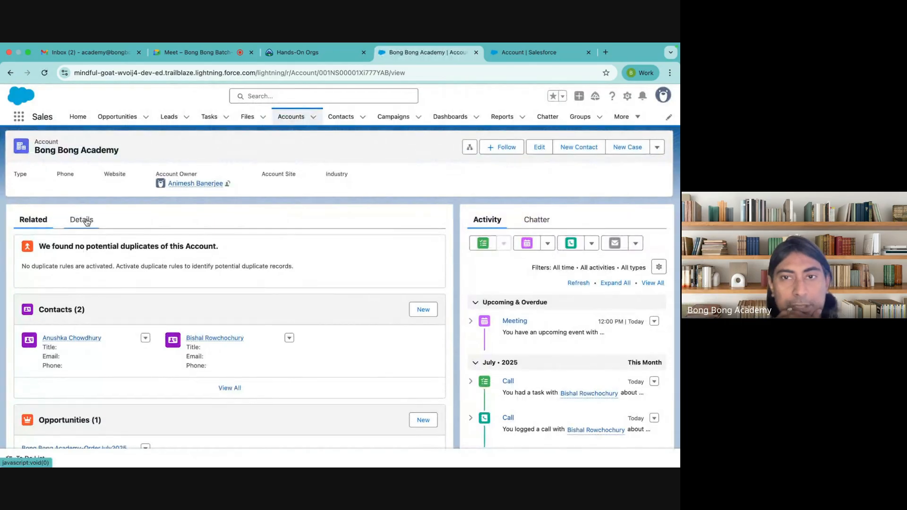
Step: Open a New Account form from Accounts, find the GST field, and close it unsaved
click(314, 119)
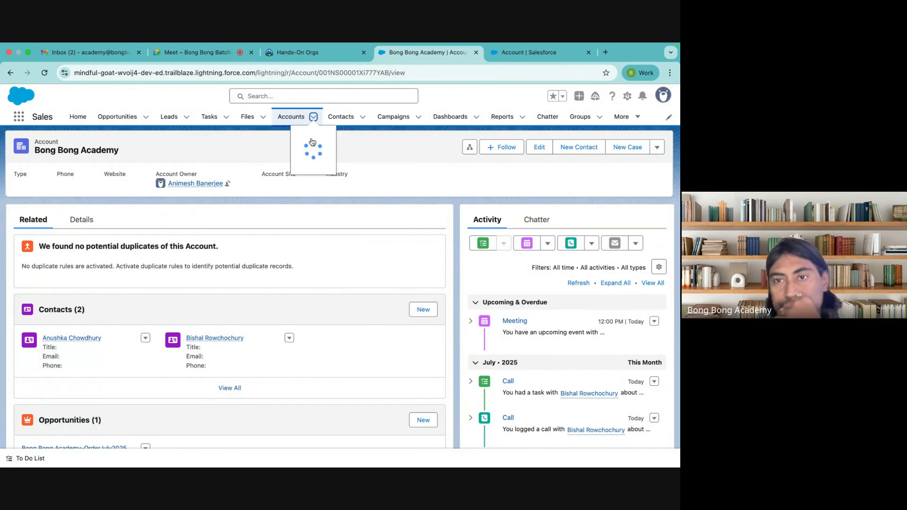
click(379, 156)
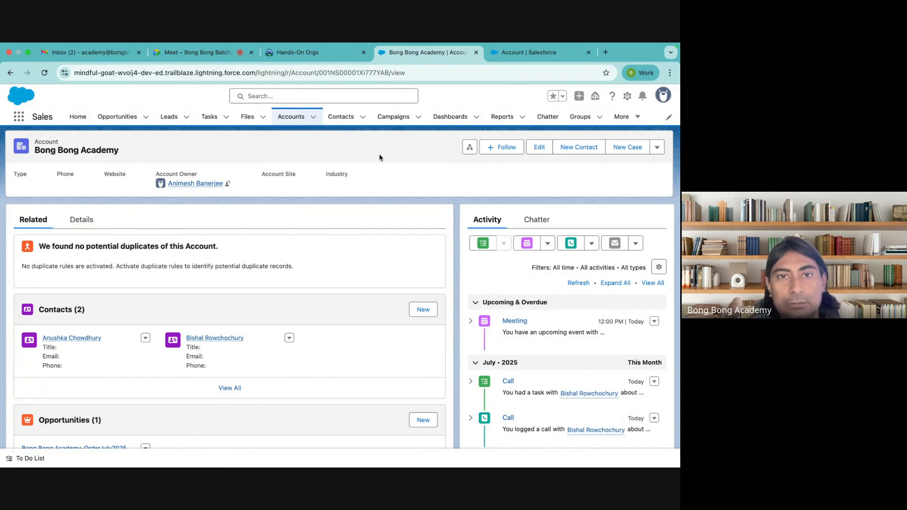
click(313, 117)
click(276, 135)
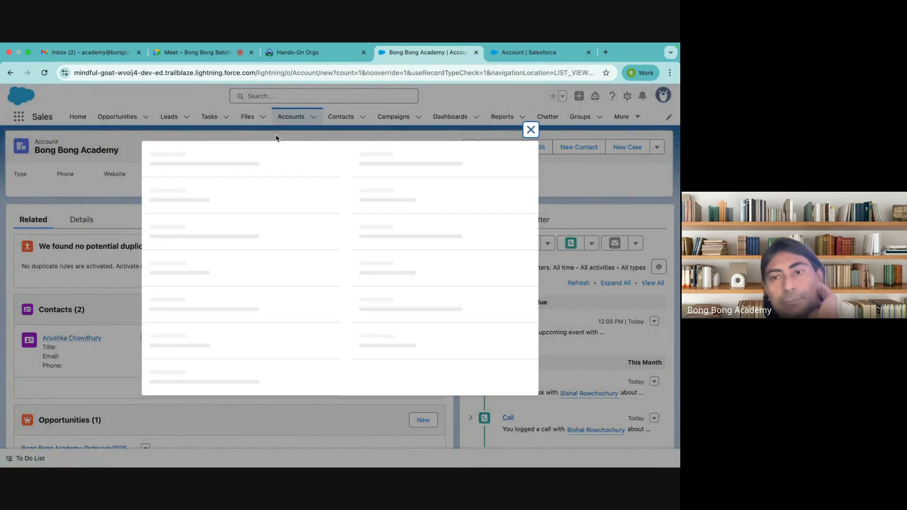
scroll(286, 182, down, 3)
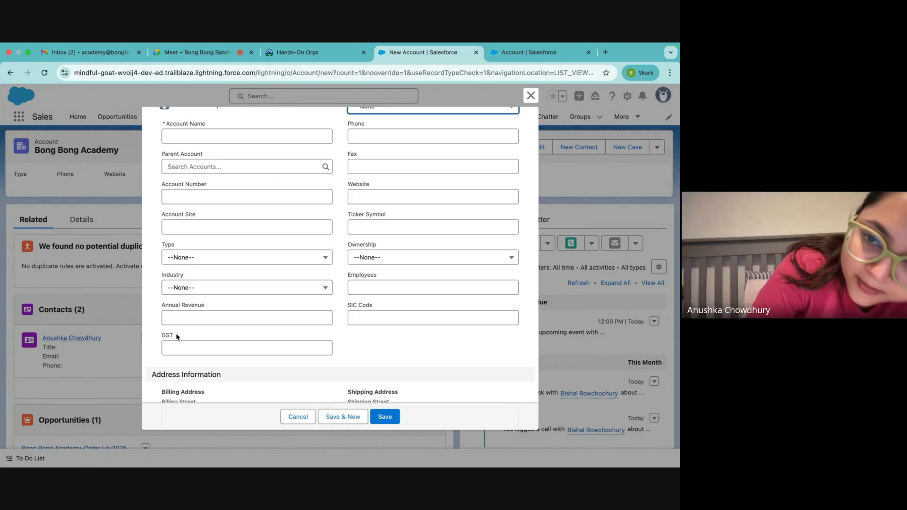
click(531, 95)
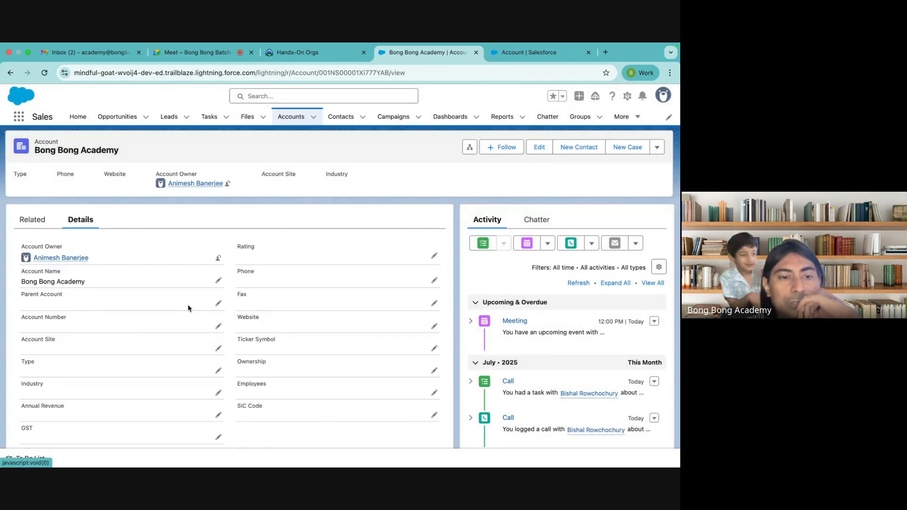
Step: Scroll the Bong Bong Academy details to confirm GST, then return to Account Fields & Relationships
scroll(188, 303, down, 2)
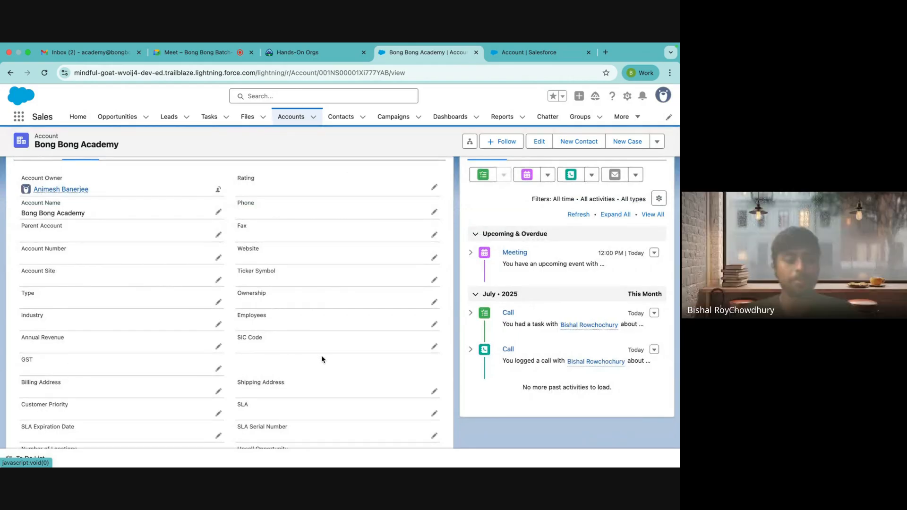
scroll(322, 359, down, 1)
scroll(321, 359, down, 2)
scroll(321, 359, up, 5)
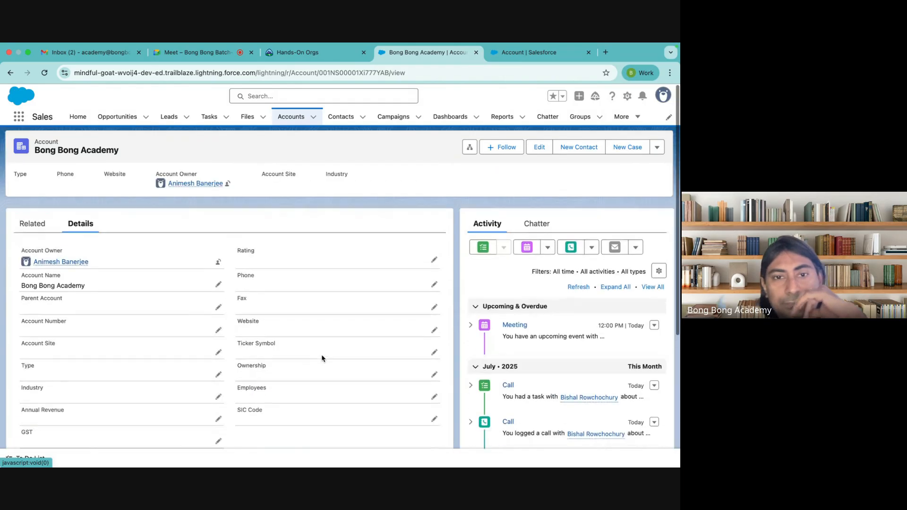
scroll(321, 358, down, 1)
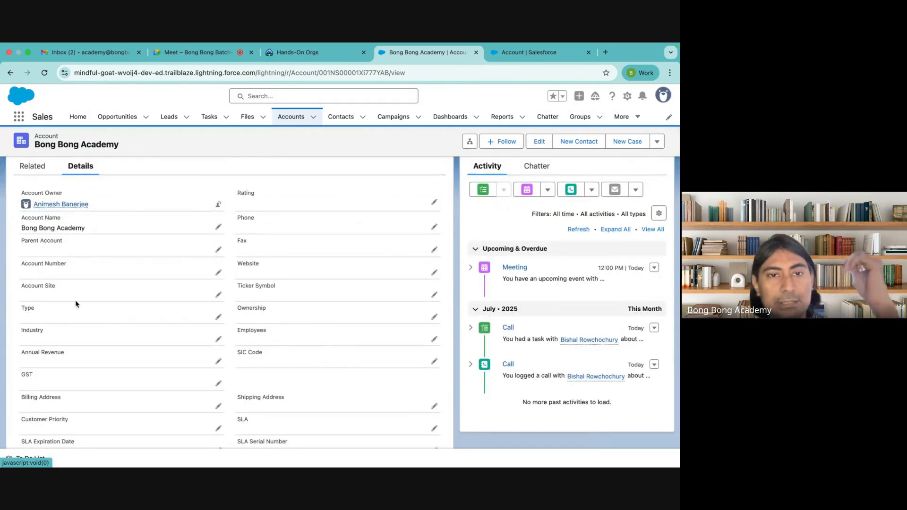
click(517, 54)
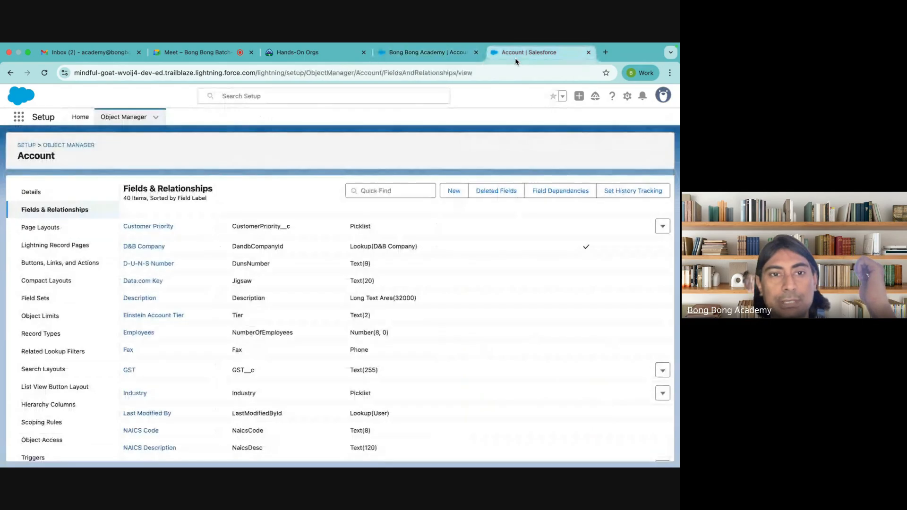
Step: Start another new custom field on Account
scroll(263, 314, down, 2)
scroll(461, 245, up, 5)
click(451, 191)
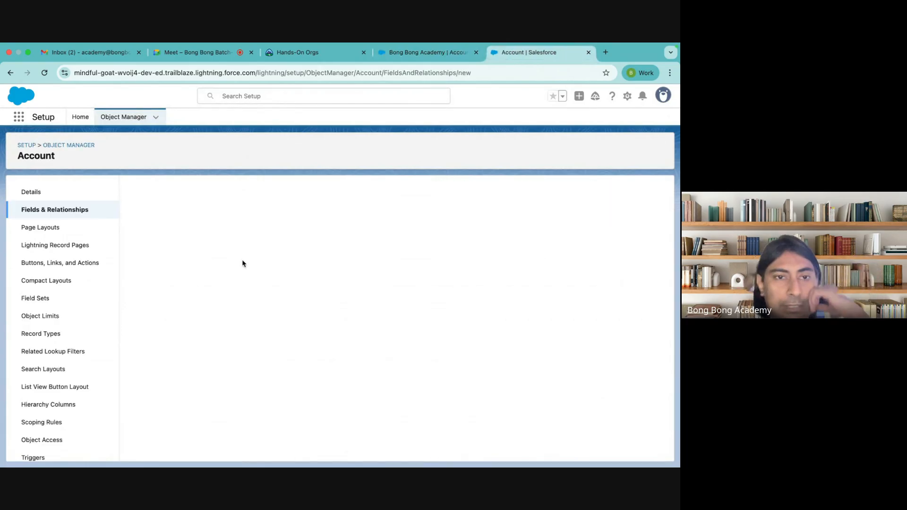
Step: Browse the data types, point out Lookup Relationship, then switch to the Google Meet call
scroll(223, 299, down, 3)
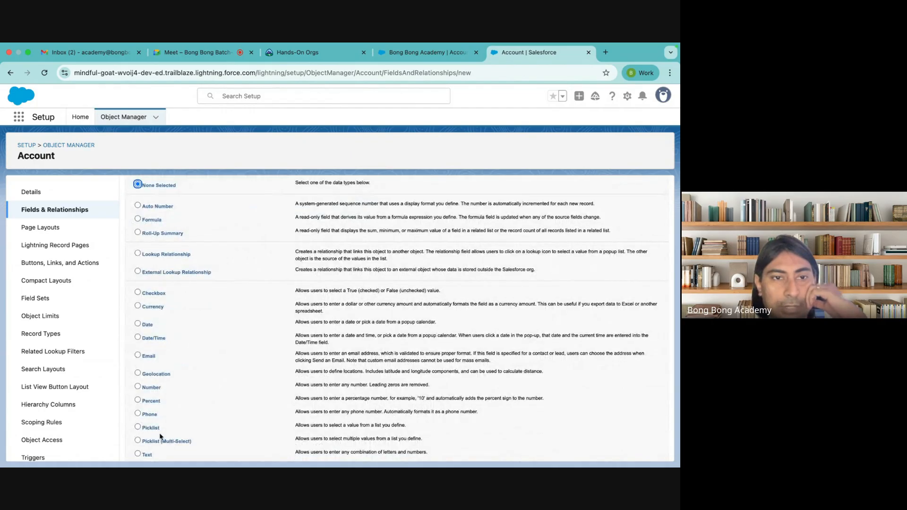
scroll(161, 435, down, 5)
scroll(161, 436, up, 6)
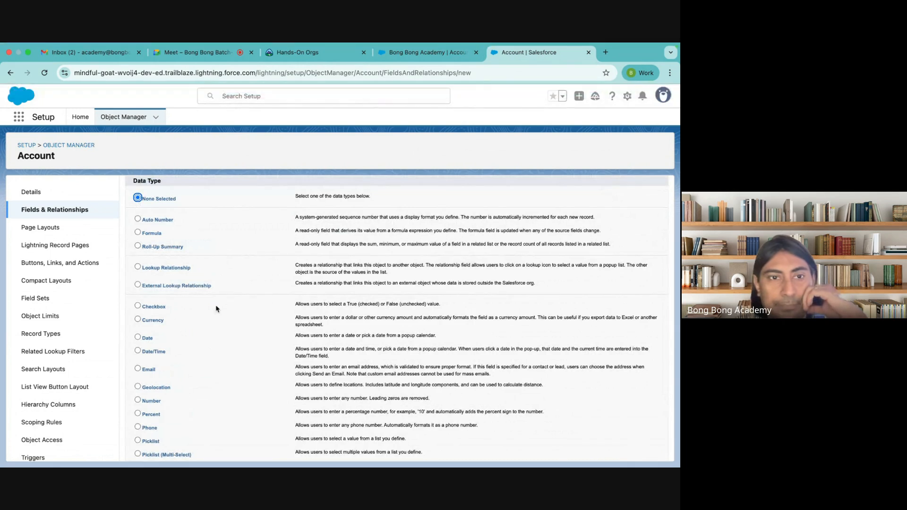
scroll(213, 352, down, 3)
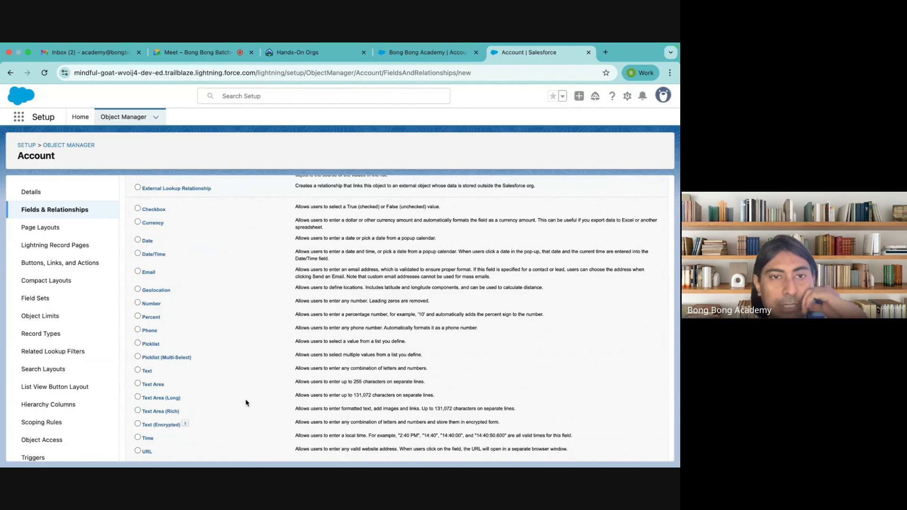
scroll(246, 403, up, 2)
scroll(246, 403, up, 2)
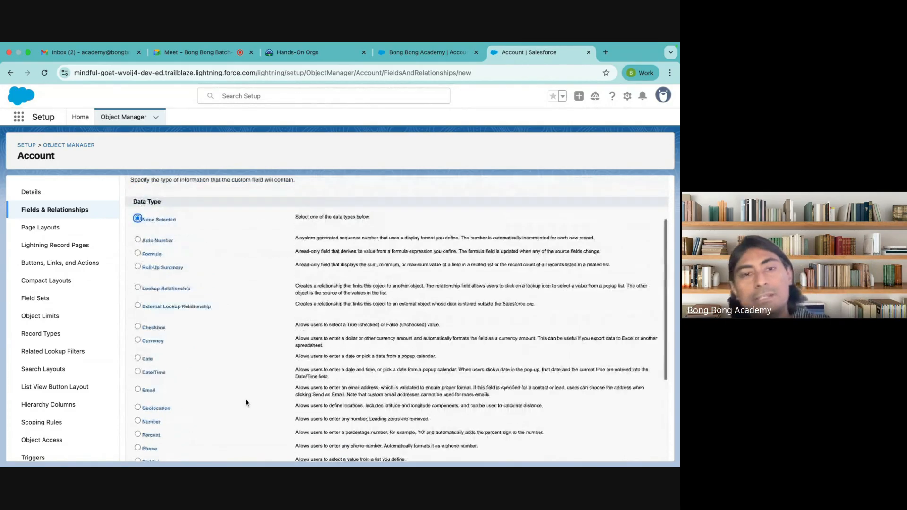
scroll(246, 403, up, 1)
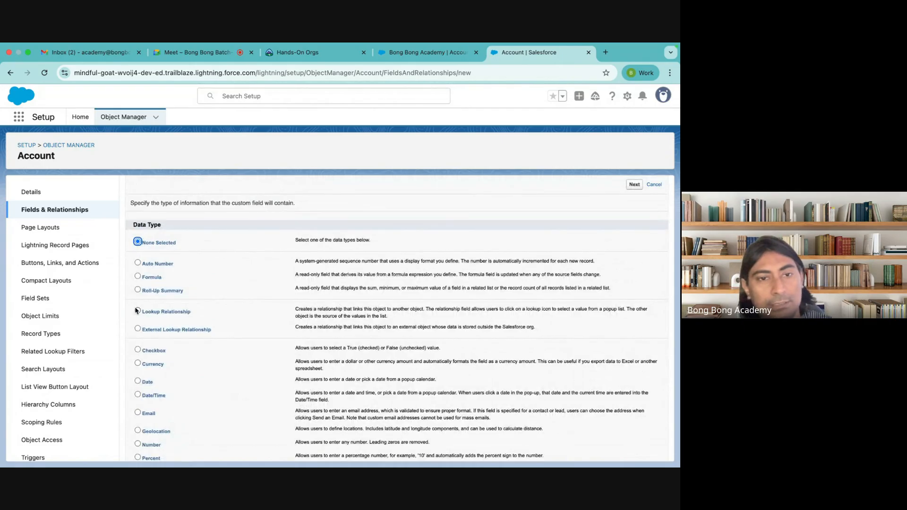
drag(197, 311, 235, 337)
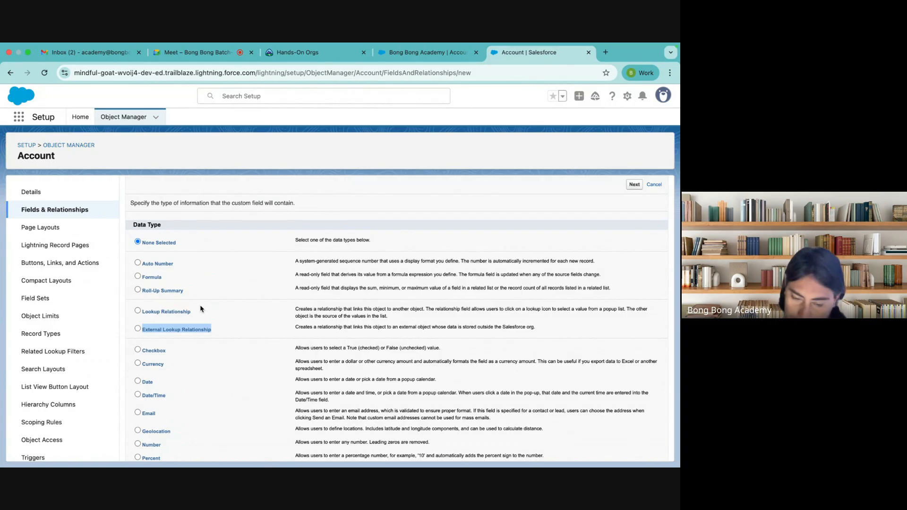
click(190, 52)
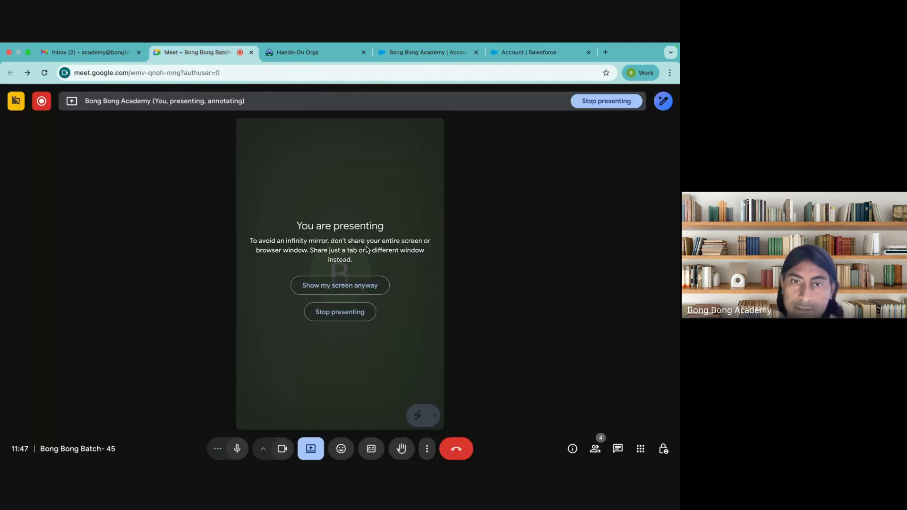
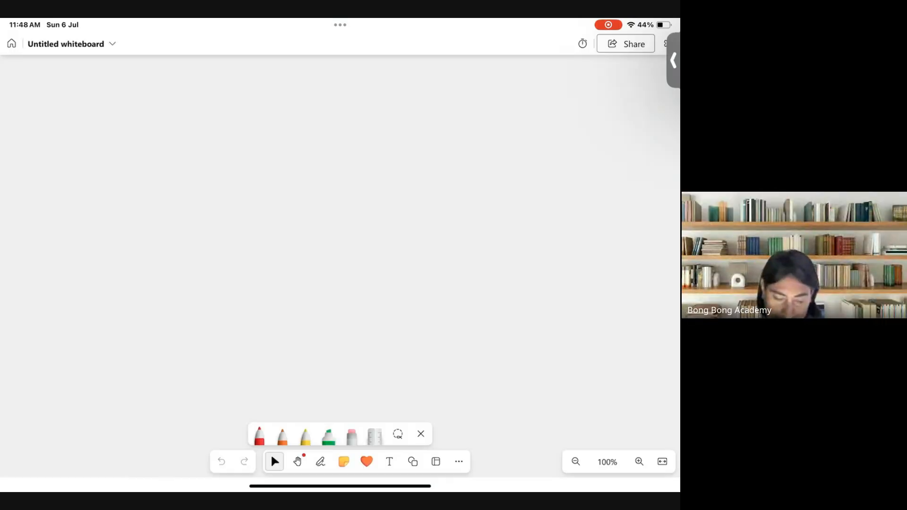
Step: Draw a red T-shaped table divider headed 'Lookup' and 'MD'
click(259, 436)
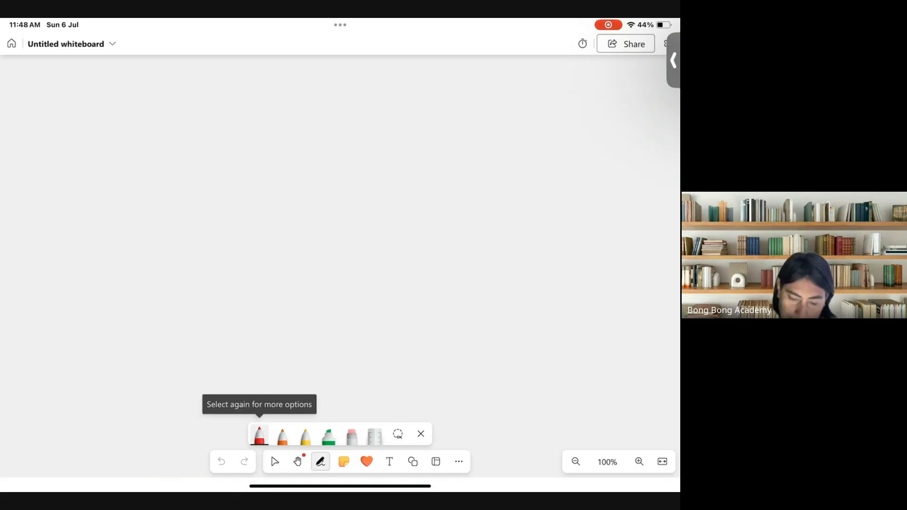
drag(351, 76, 346, 400)
drag(34, 140, 645, 134)
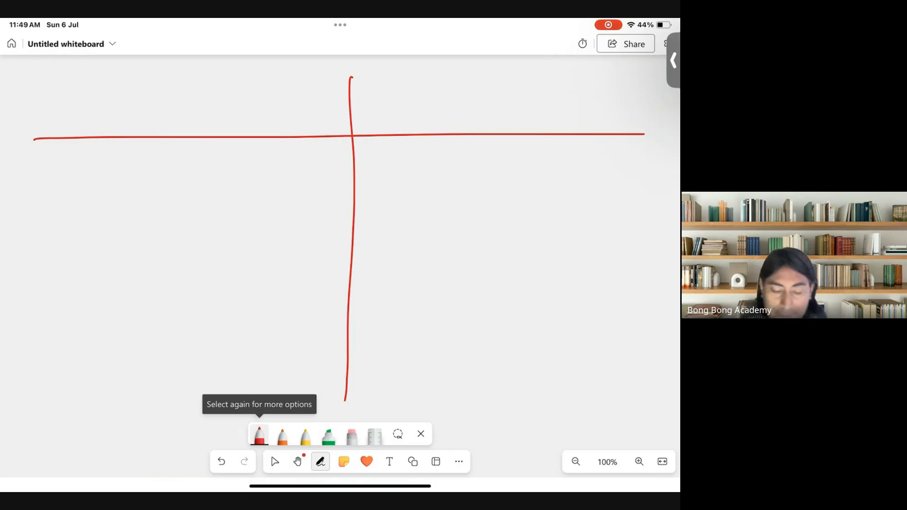
mouse_move(111, 80)
mouse_down()
mouse_move(125, 113)
mouse_move(173, 99)
mouse_move(205, 119)
mouse_up()
mouse_move(230, 92)
mouse_down()
mouse_move(229, 116)
mouse_move(255, 88)
mouse_move(271, 120)
mouse_up()
drag(264, 86, 270, 99)
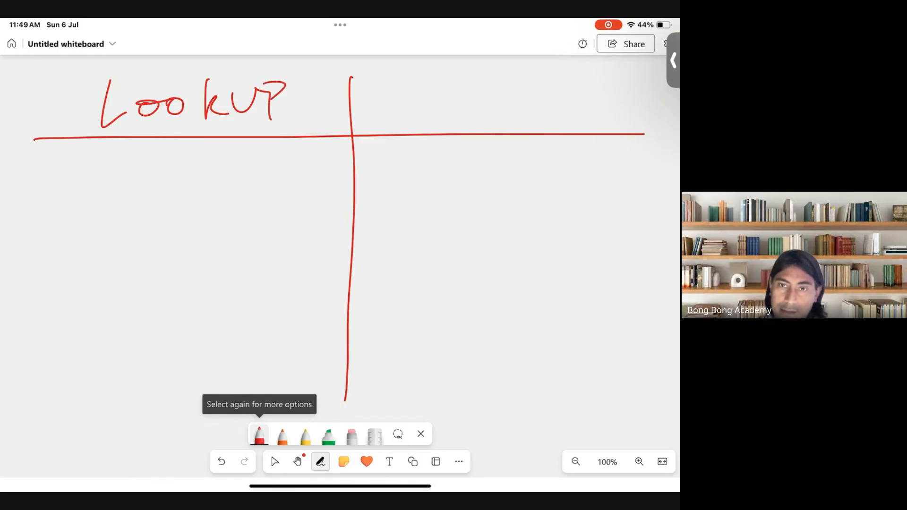
mouse_move(409, 117)
mouse_down()
mouse_move(412, 79)
mouse_move(450, 121)
mouse_up()
drag(470, 81, 462, 124)
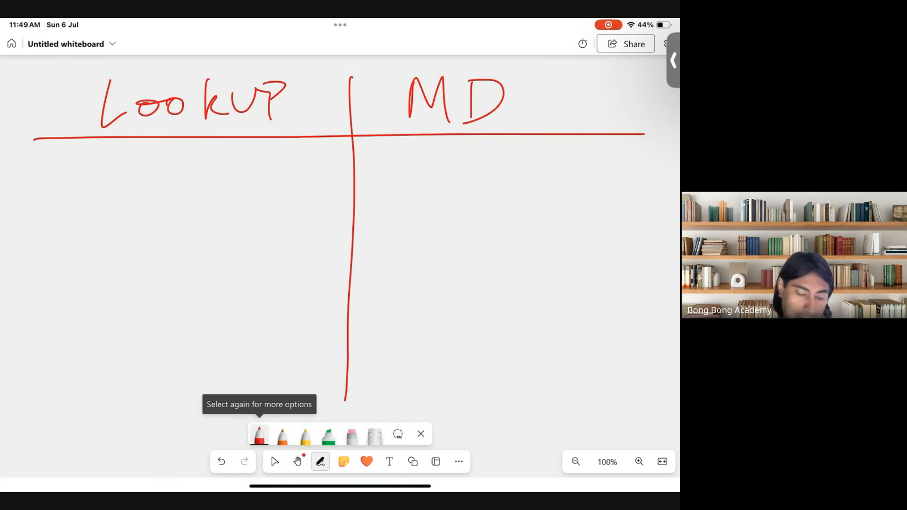
Step: Write 'SFID' as the first row under both Lookup and MD, then start a second row arrow
mouse_move(24, 179)
mouse_down()
mouse_move(69, 178)
mouse_move(58, 189)
mouse_up()
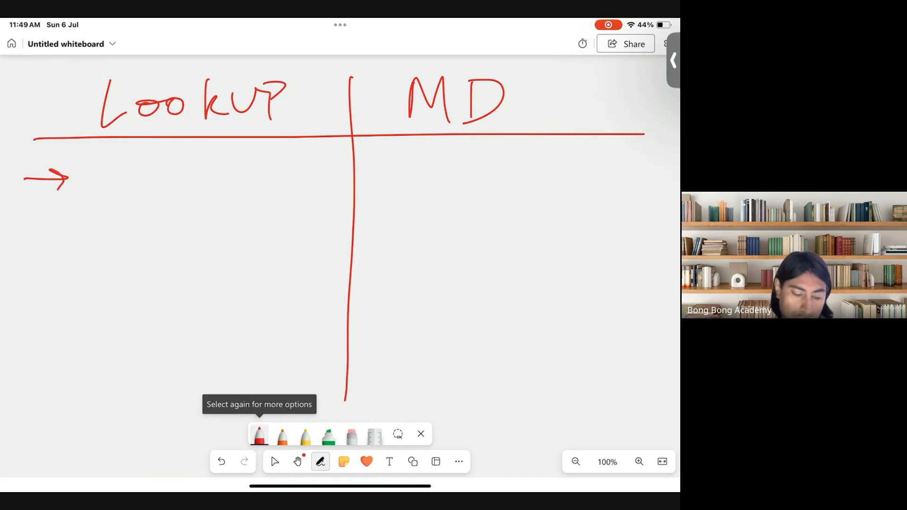
mouse_move(125, 162)
mouse_down()
mouse_move(89, 194)
mouse_move(147, 191)
mouse_move(166, 160)
mouse_up()
drag(140, 178, 219, 191)
drag(221, 161, 217, 193)
mouse_move(435, 150)
mouse_down()
mouse_move(388, 181)
mouse_move(446, 181)
mouse_up()
mouse_move(444, 158)
mouse_down()
mouse_move(466, 153)
mouse_move(465, 167)
mouse_move(495, 189)
mouse_up()
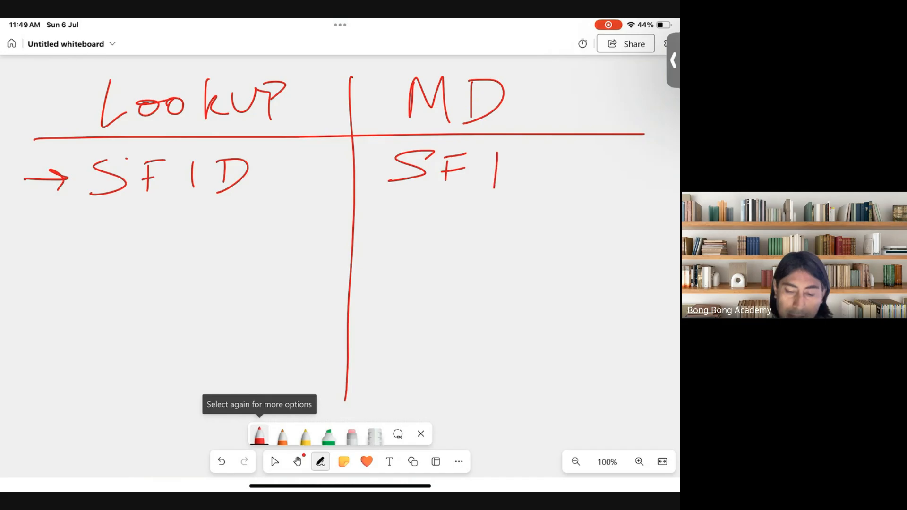
drag(523, 157, 519, 181)
drag(518, 154, 515, 187)
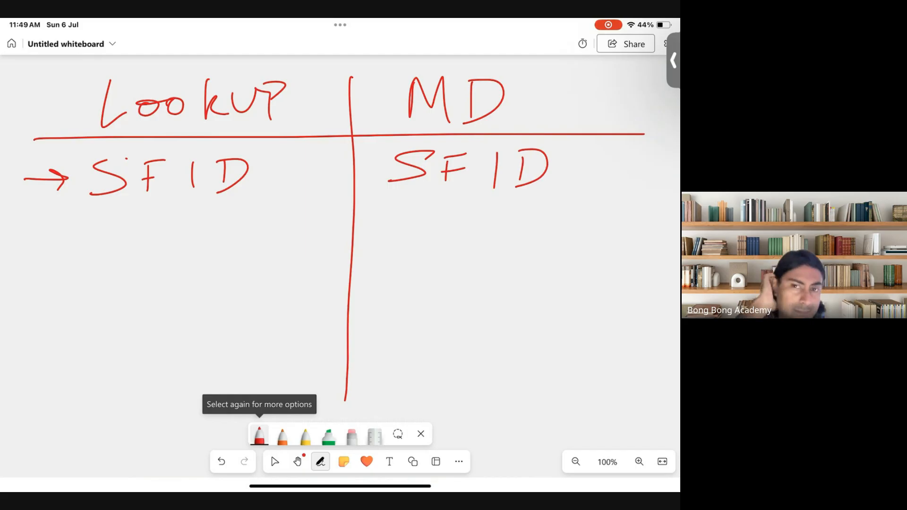
mouse_move(32, 242)
mouse_down()
mouse_move(79, 240)
mouse_move(53, 266)
mouse_up()
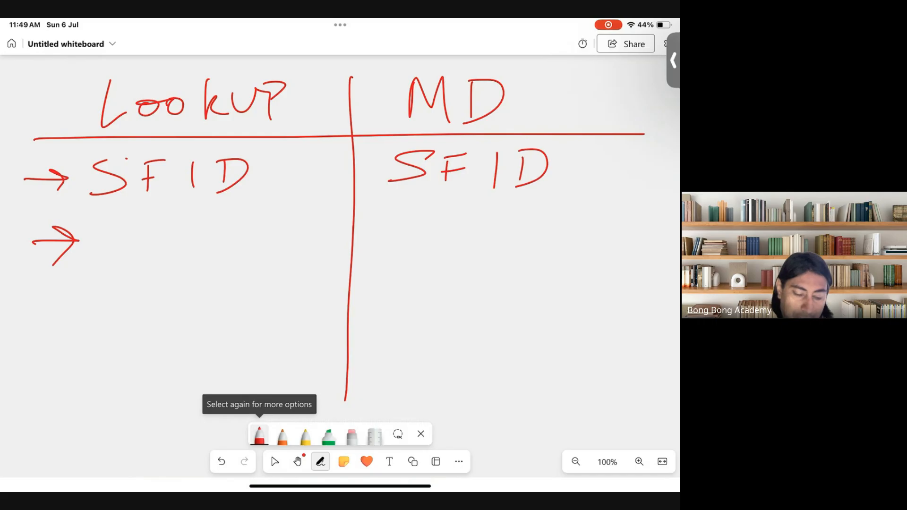
Step: Add a Mandatory row, crossed out under Lookup and ticked under MD, then draw a third arrow
mouse_move(103, 247)
mouse_down()
mouse_move(107, 210)
mouse_move(141, 248)
mouse_move(176, 238)
mouse_move(189, 202)
mouse_move(235, 242)
mouse_move(277, 227)
mouse_move(261, 287)
mouse_up()
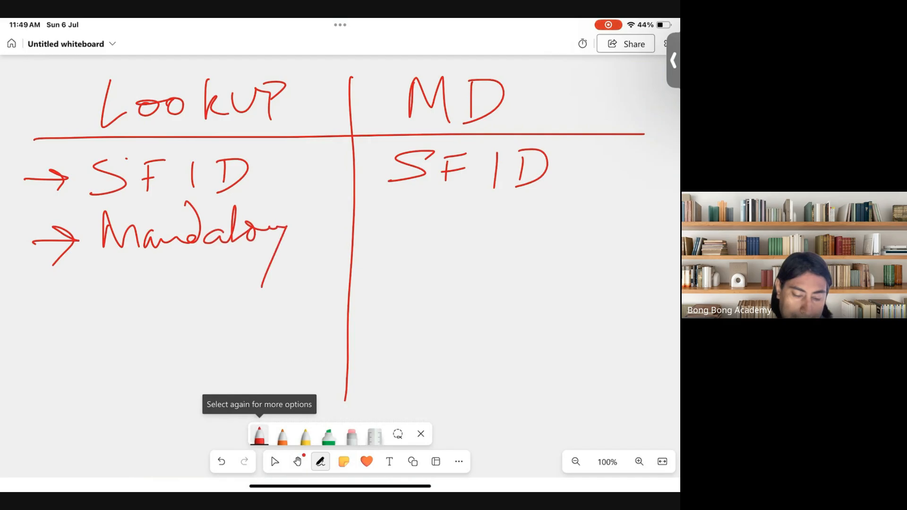
drag(300, 201, 332, 245)
drag(331, 199, 283, 261)
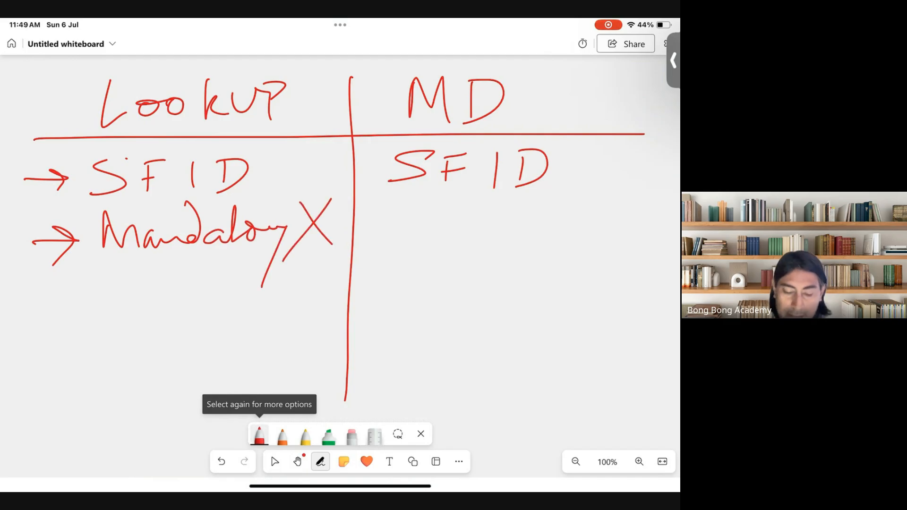
mouse_move(391, 248)
mouse_down()
mouse_move(393, 222)
mouse_move(415, 239)
mouse_move(440, 236)
mouse_move(476, 209)
mouse_move(521, 229)
mouse_move(558, 216)
mouse_move(547, 271)
mouse_up()
drag(585, 211, 676, 175)
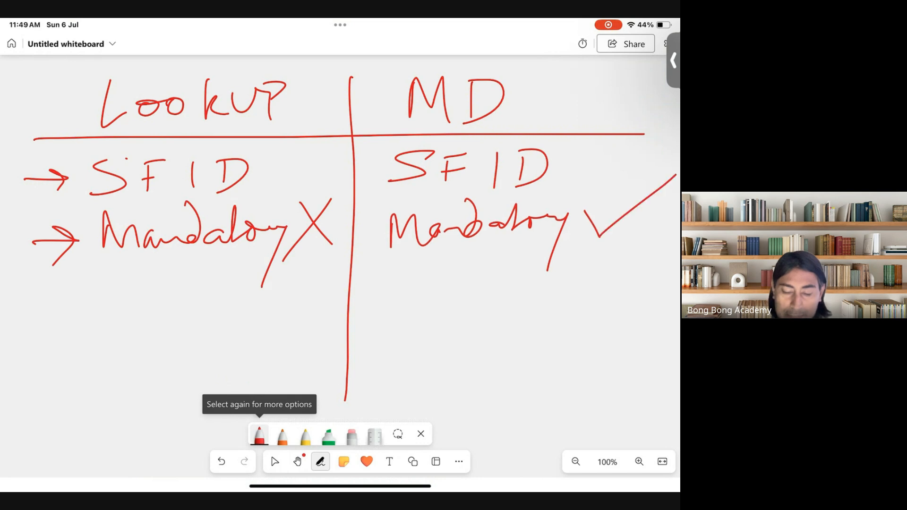
drag(115, 262, 234, 254)
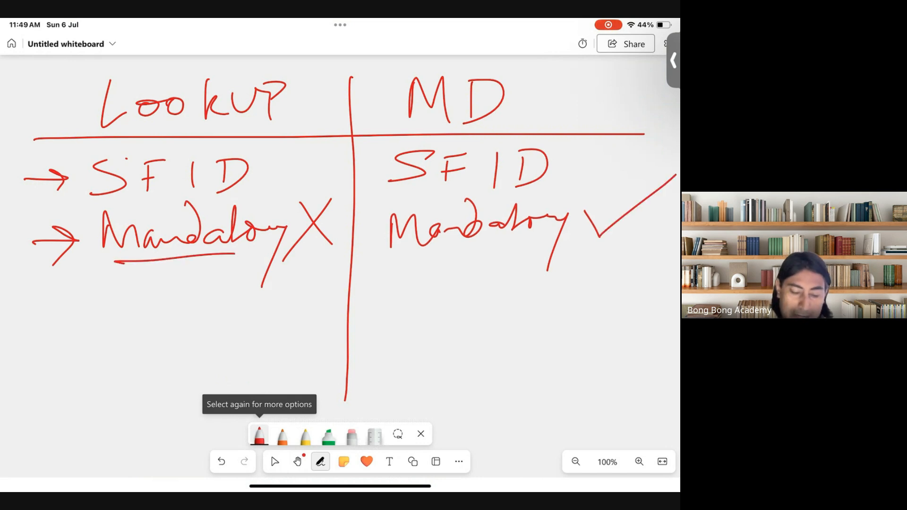
mouse_move(281, 201)
mouse_down()
mouse_move(288, 210)
mouse_move(349, 166)
mouse_up()
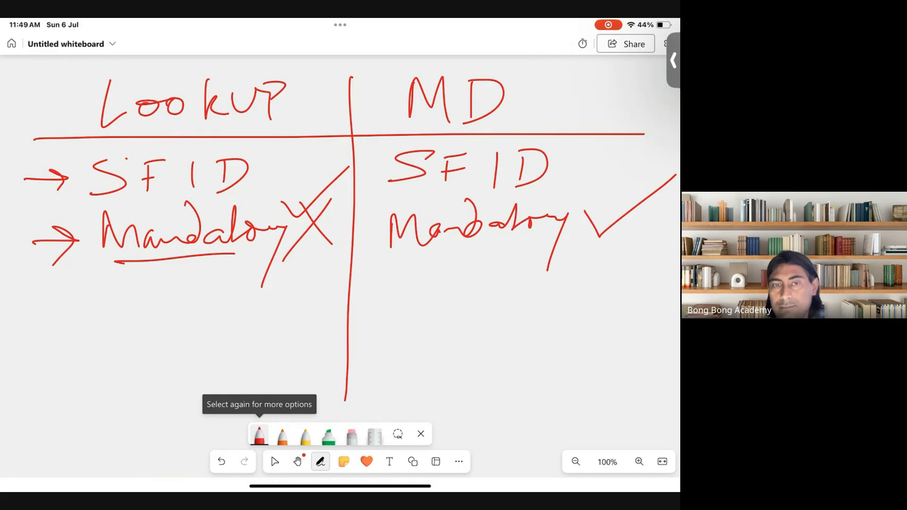
mouse_move(22, 318)
mouse_down()
mouse_move(63, 316)
mouse_move(49, 337)
mouse_up()
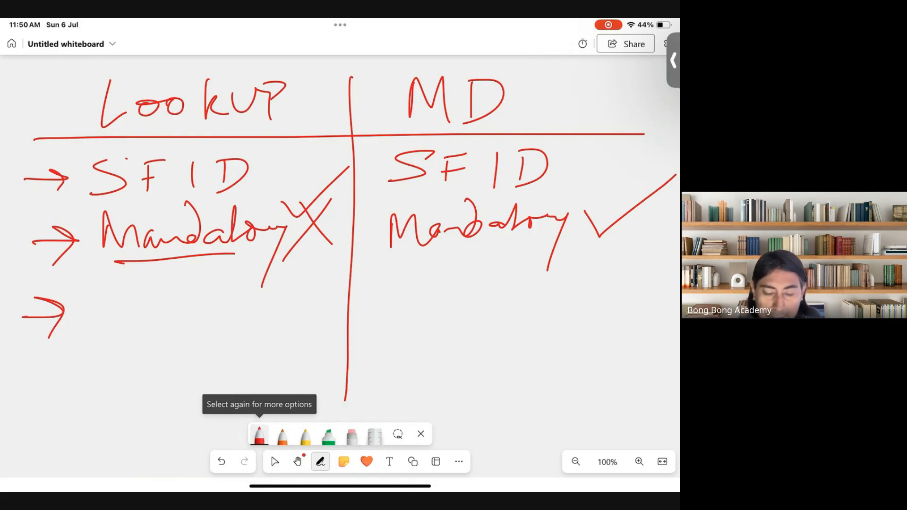
Step: Write 'Editable' in both the MD and Lookup columns
mouse_move(415, 266)
mouse_down()
mouse_move(418, 298)
mouse_move(470, 297)
mouse_up()
click(478, 274)
mouse_move(502, 243)
mouse_down()
mouse_move(494, 291)
mouse_move(540, 253)
mouse_move(558, 257)
mouse_move(573, 286)
mouse_move(600, 282)
mouse_up()
mouse_move(600, 266)
mouse_down()
mouse_move(573, 311)
mouse_move(666, 260)
mouse_up()
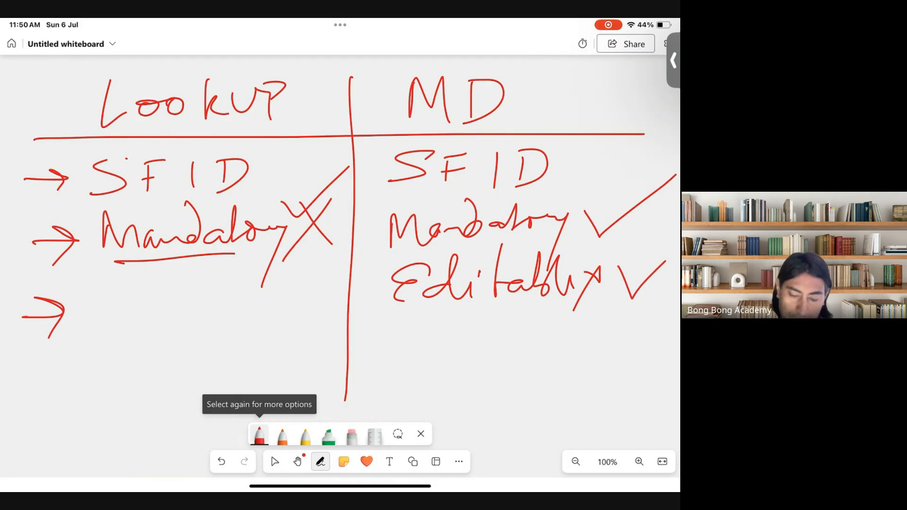
mouse_move(117, 274)
mouse_down()
mouse_move(104, 276)
mouse_move(85, 331)
mouse_move(138, 279)
mouse_move(140, 329)
mouse_up()
click(154, 296)
drag(160, 321, 215, 322)
mouse_move(231, 267)
mouse_down()
mouse_move(251, 302)
mouse_move(277, 272)
mouse_up()
click(287, 307)
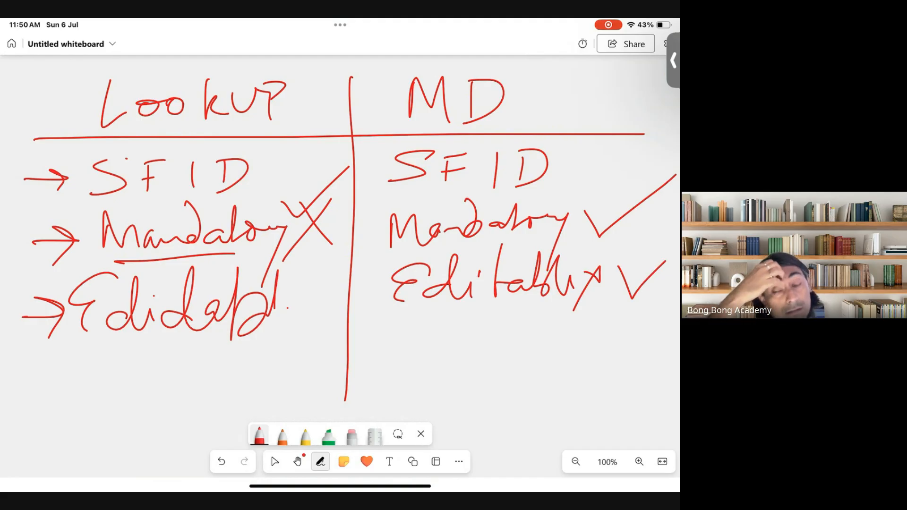
Step: Add a row with 'SO, CO' under Lookup and 'CO' under MD, then begin a fifth row with 'Ch'
mouse_move(13, 373)
mouse_down()
mouse_move(64, 372)
mouse_move(39, 395)
mouse_up()
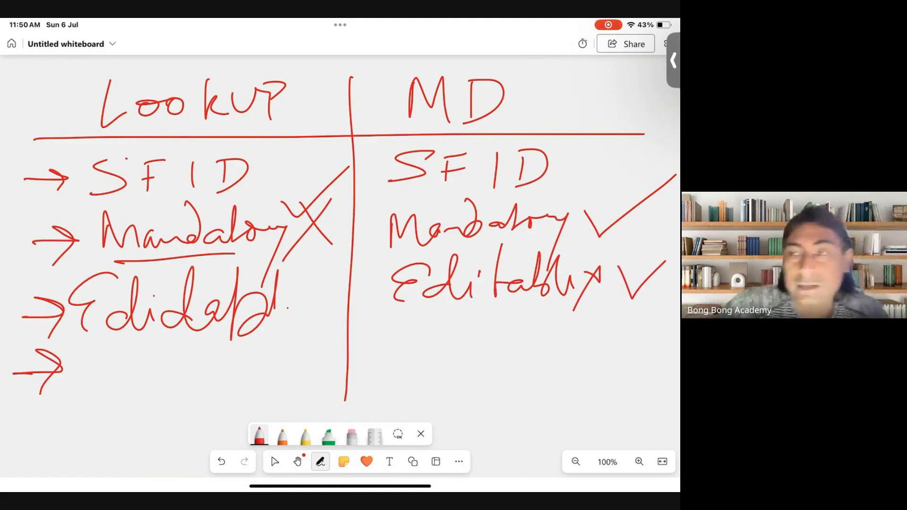
drag(138, 354, 93, 383)
drag(154, 350, 141, 350)
drag(178, 382, 176, 388)
mouse_move(232, 354)
mouse_down()
mouse_move(210, 355)
mouse_move(229, 382)
mouse_up()
drag(258, 352, 260, 355)
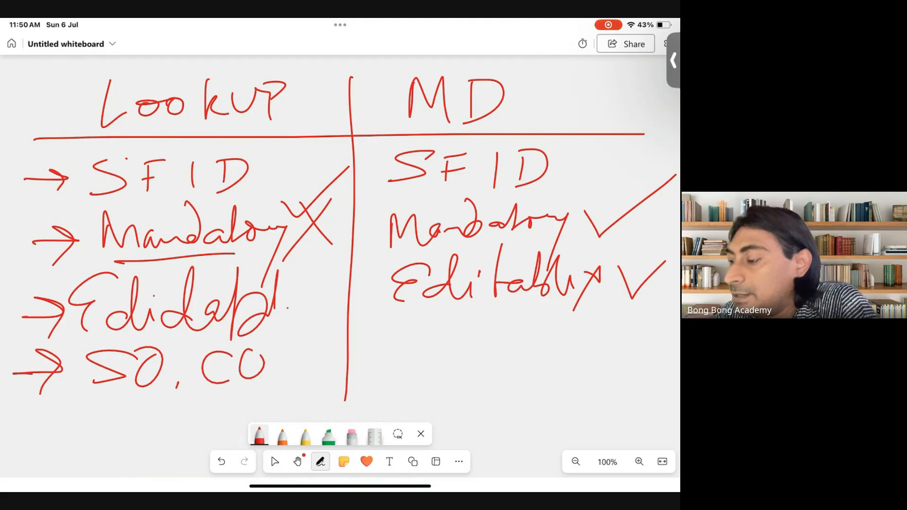
mouse_move(448, 336)
mouse_down()
mouse_move(450, 371)
mouse_move(485, 345)
mouse_up()
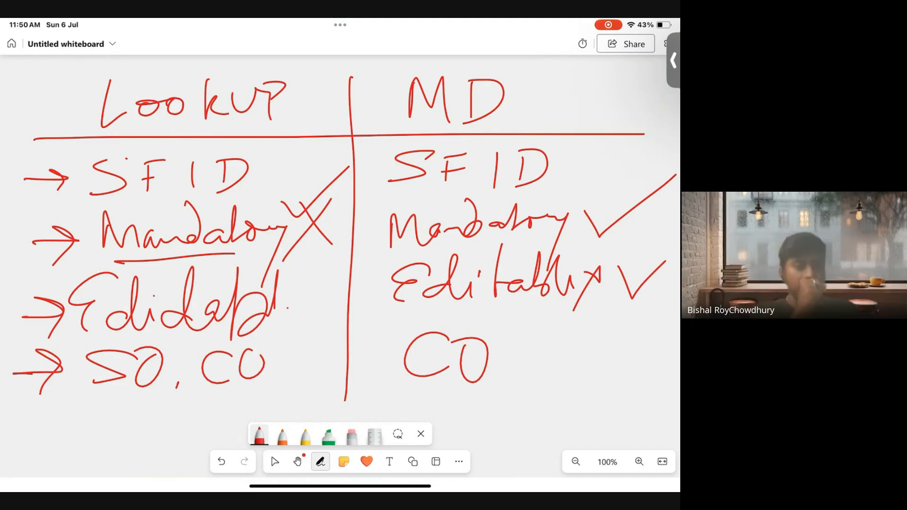
mouse_move(17, 429)
mouse_down()
mouse_move(74, 424)
mouse_move(63, 448)
mouse_up()
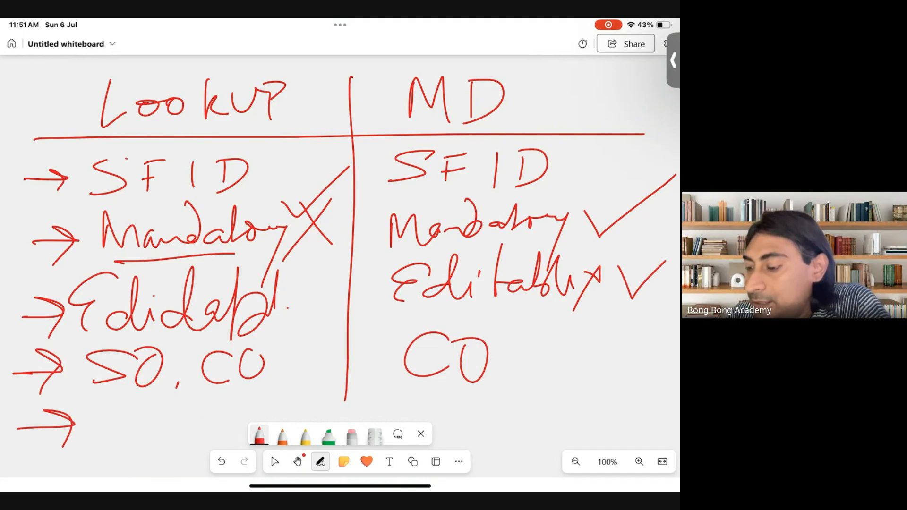
mouse_move(119, 403)
mouse_down()
mouse_move(121, 445)
mouse_move(130, 438)
mouse_up()
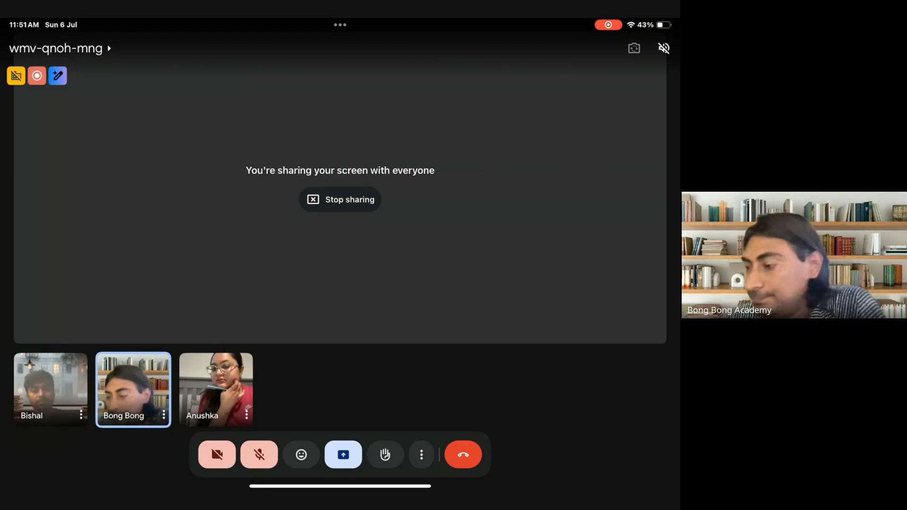
Step: Leave the Meet call for Microsoft Whiteboard, then restore the call to full screen
drag(340, 486, 341, 283)
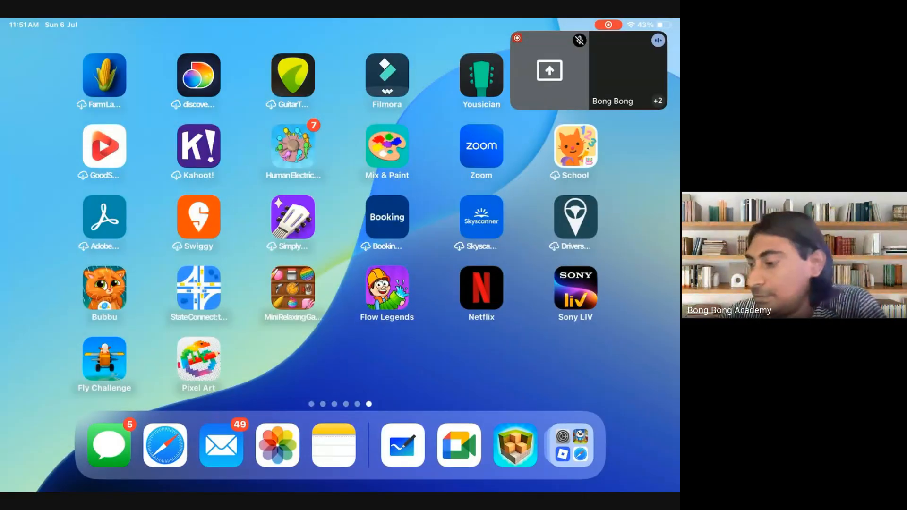
drag(588, 70, 673, 66)
drag(473, 284, 189, 283)
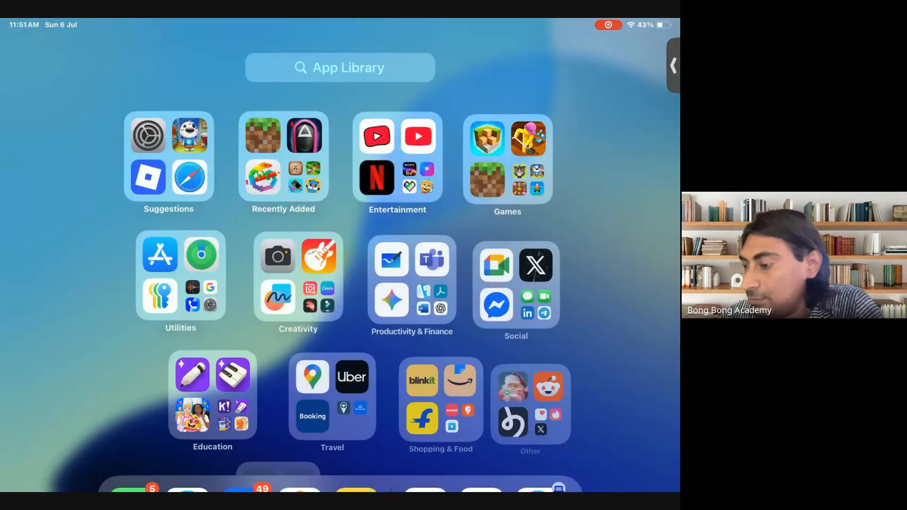
click(375, 259)
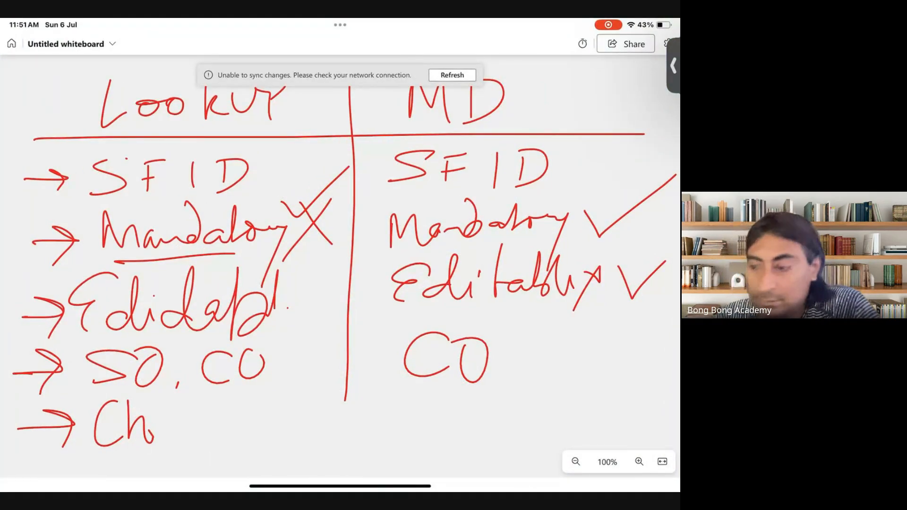
click(673, 66)
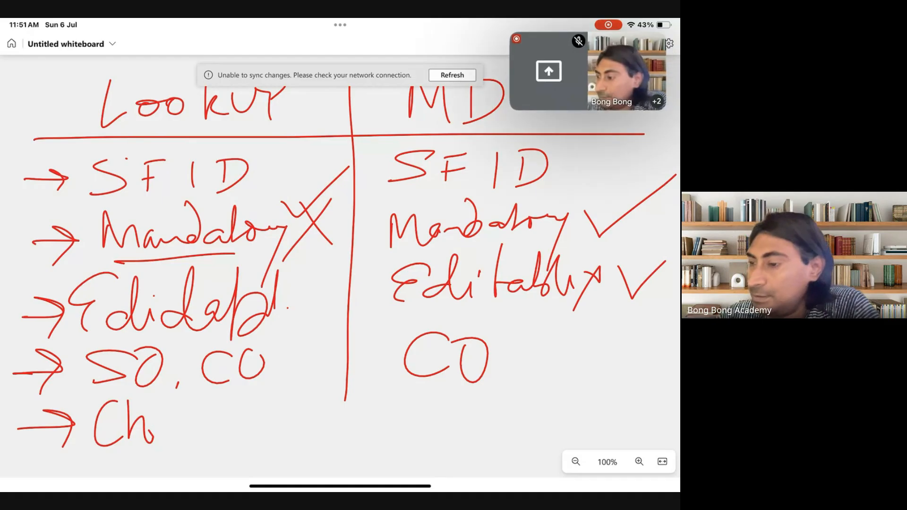
click(593, 73)
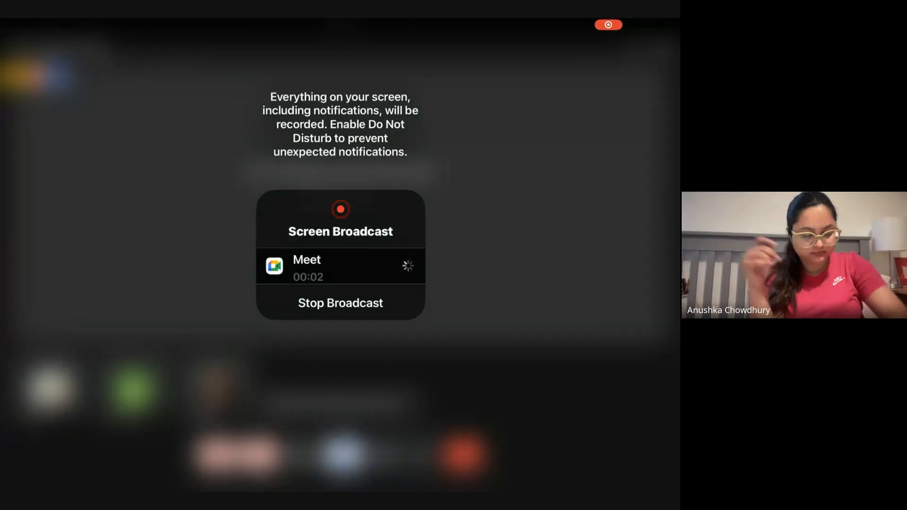
Step: Leave the Meet call again and return to Microsoft Whiteboard
drag(340, 486, 340, 283)
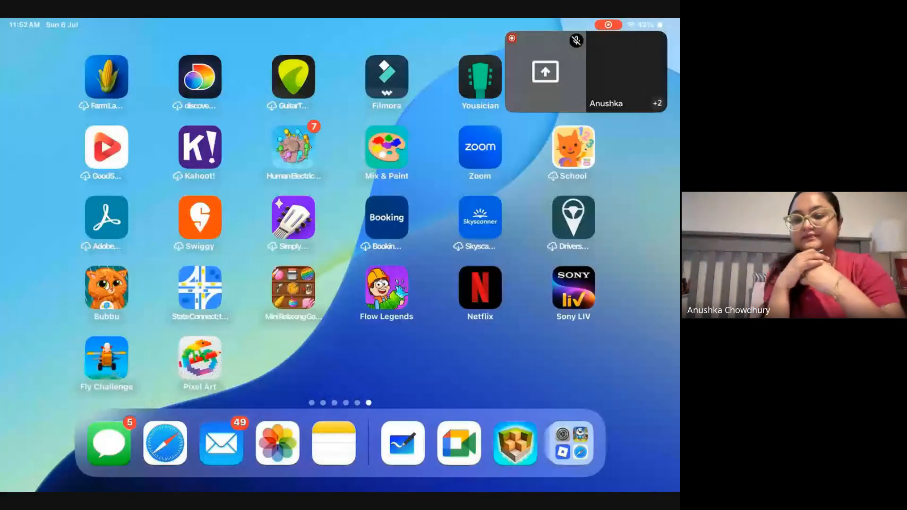
drag(586, 71, 673, 75)
click(403, 446)
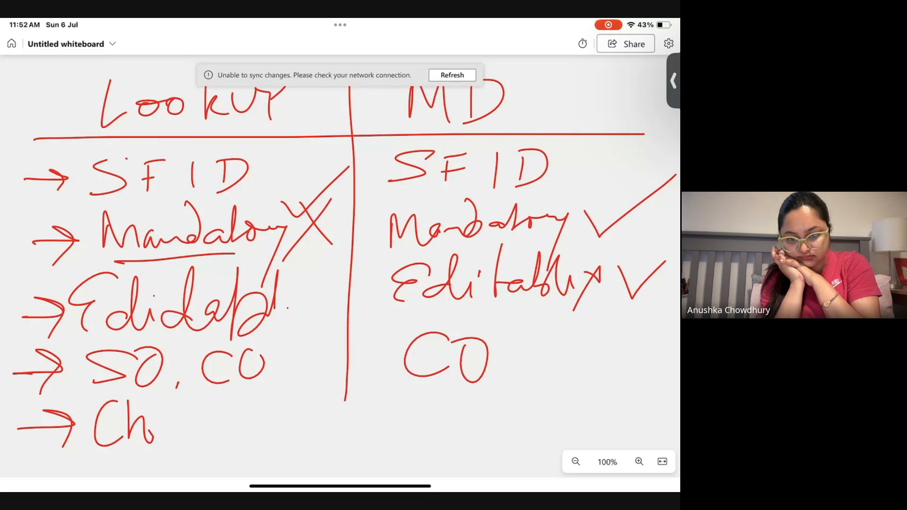
Step: Check the pen settings and complete 'Child record' under the Lookup column
click(259, 434)
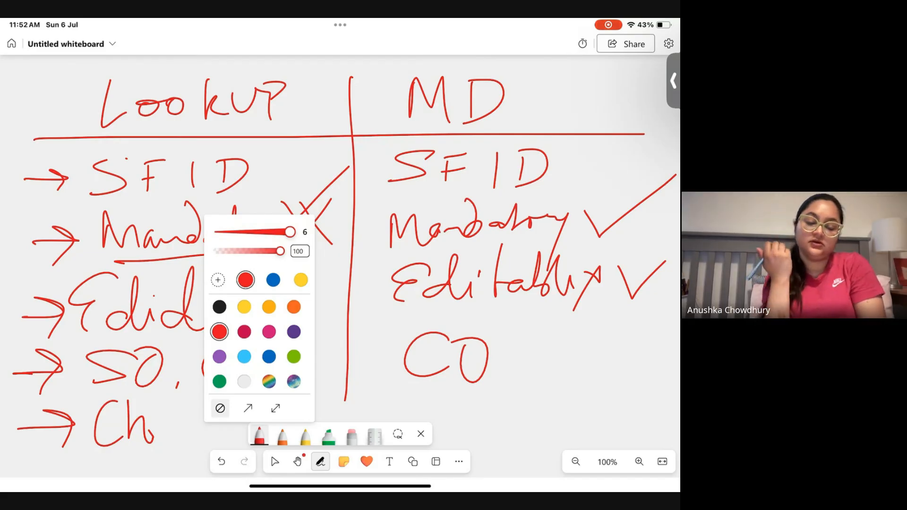
click(348, 362)
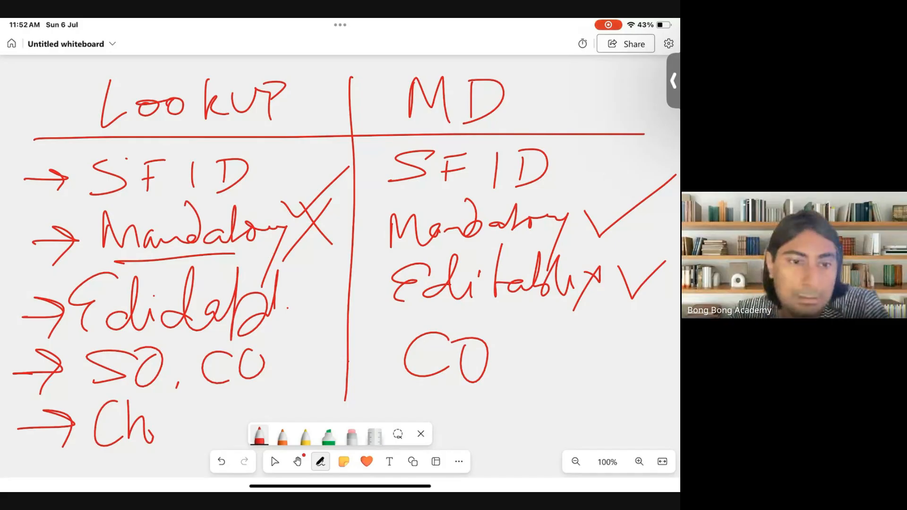
drag(158, 421, 159, 434)
mouse_move(183, 415)
mouse_down()
mouse_move(176, 434)
mouse_move(183, 447)
mouse_up()
mouse_move(170, 397)
mouse_down()
mouse_move(166, 431)
mouse_move(229, 411)
mouse_move(270, 384)
mouse_up()
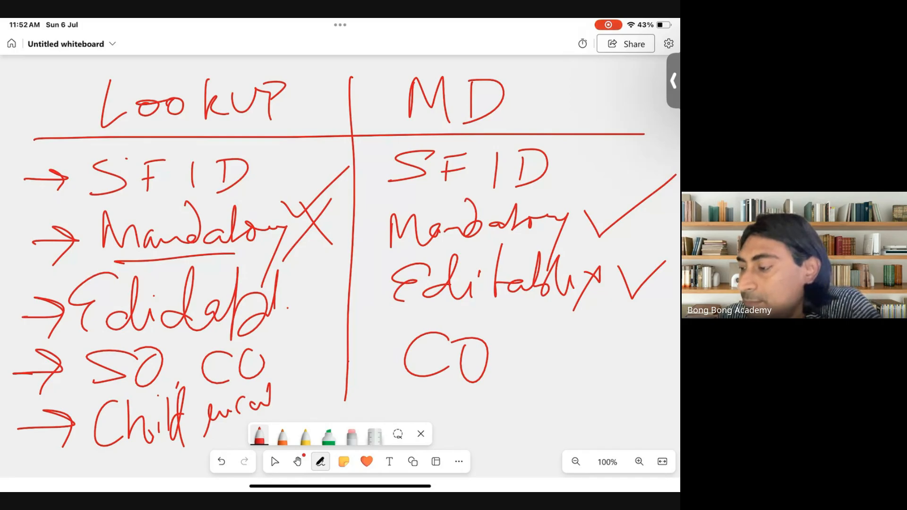
Step: Write 'Child record' under CO in the MD column with 'also delete' noted below
drag(457, 392, 460, 418)
drag(477, 381, 494, 414)
drag(501, 371, 499, 412)
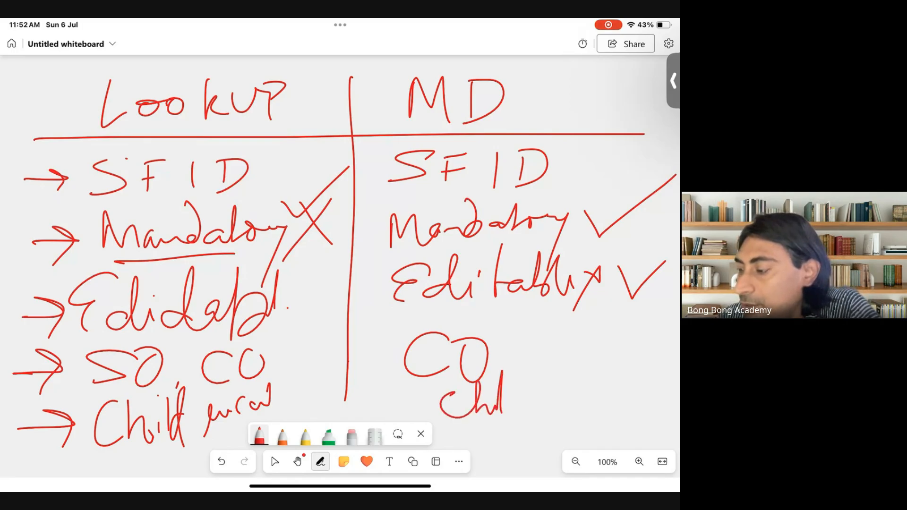
mouse_move(515, 357)
mouse_down()
mouse_move(518, 412)
mouse_move(580, 392)
mouse_move(586, 409)
mouse_move(574, 419)
mouse_move(619, 397)
mouse_up()
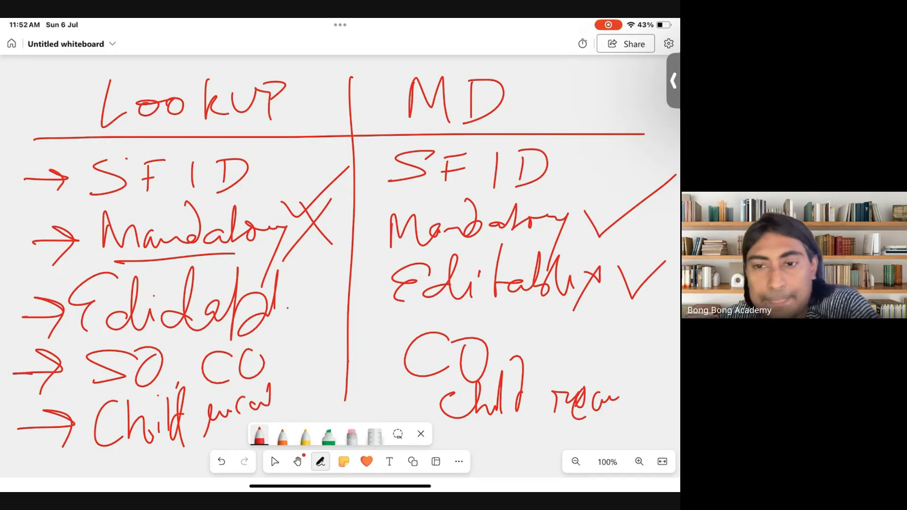
mouse_move(529, 434)
mouse_down()
mouse_move(515, 448)
mouse_move(533, 432)
mouse_up()
mouse_move(544, 418)
mouse_down()
mouse_move(541, 448)
mouse_move(610, 411)
mouse_up()
mouse_move(610, 430)
mouse_down()
mouse_move(635, 428)
mouse_move(651, 395)
mouse_move(664, 418)
mouse_up()
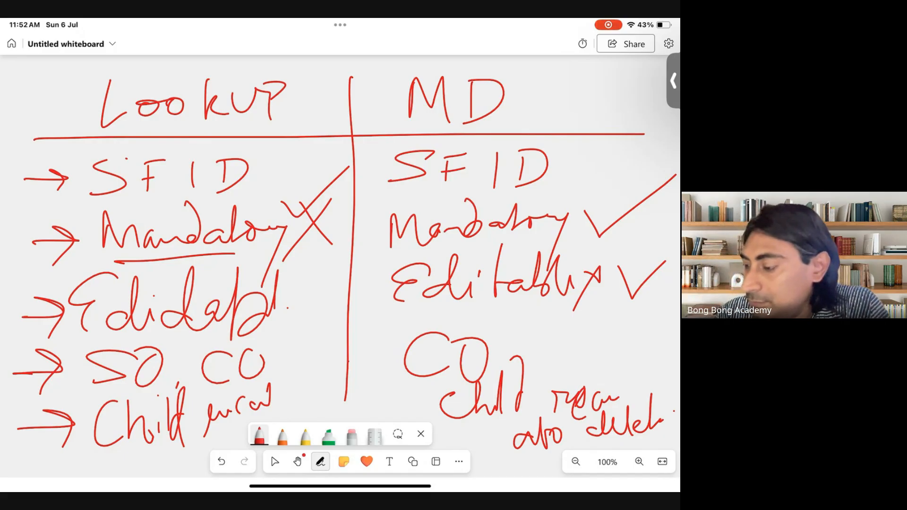
Step: Erase every entry and note below the Lookup and MD headings, then return to the red pen
click(351, 436)
mouse_move(182, 416)
mouse_down()
mouse_move(99, 421)
mouse_move(236, 369)
mouse_up()
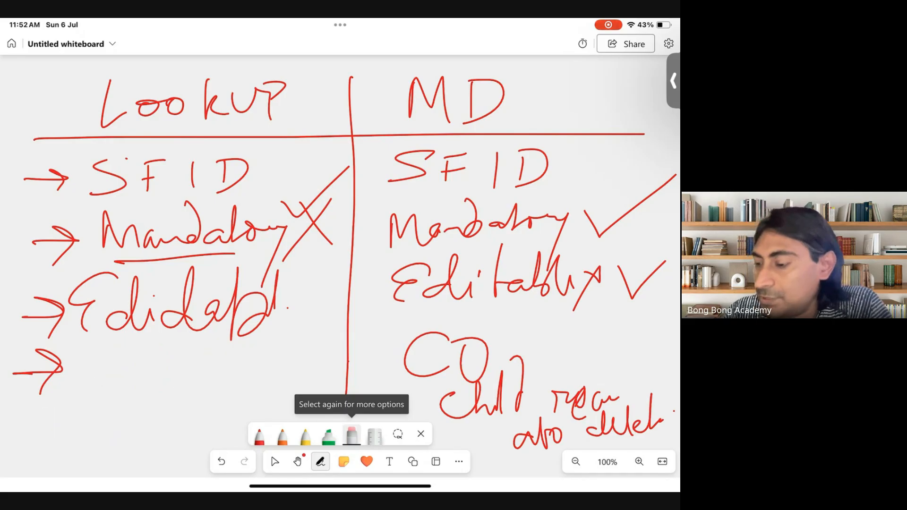
mouse_move(255, 321)
mouse_down()
mouse_move(85, 307)
mouse_move(236, 236)
mouse_move(189, 177)
mouse_move(47, 180)
mouse_up()
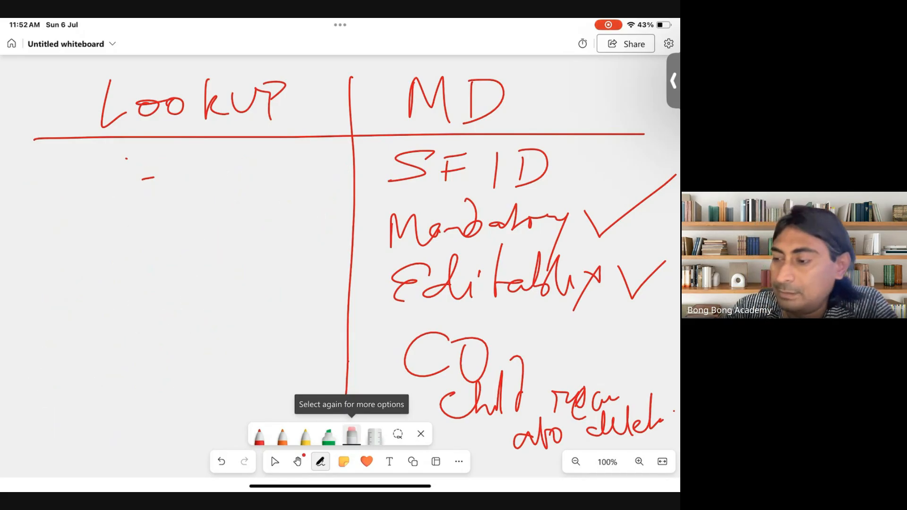
drag(161, 179, 142, 179)
mouse_move(444, 173)
mouse_down()
mouse_move(534, 184)
mouse_move(402, 178)
mouse_move(623, 215)
mouse_up()
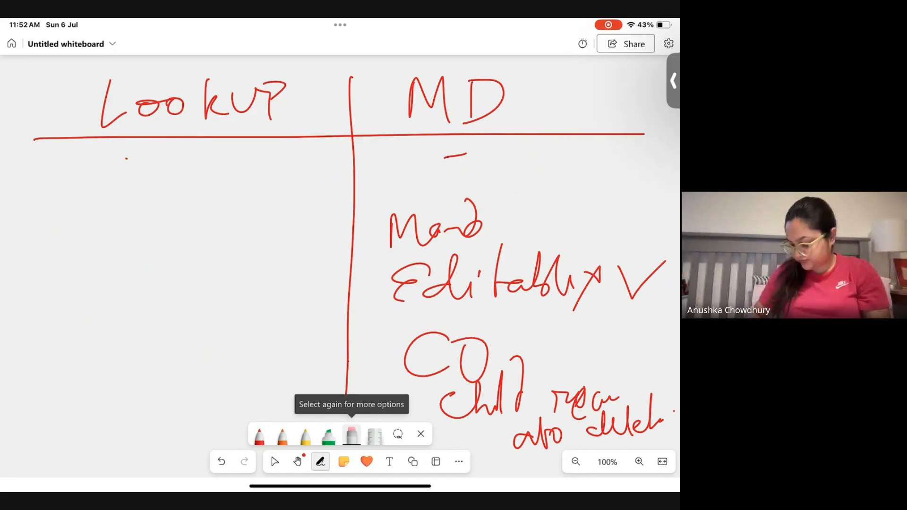
mouse_move(562, 278)
mouse_down()
mouse_move(416, 231)
mouse_move(415, 284)
mouse_move(638, 286)
mouse_move(572, 401)
mouse_up()
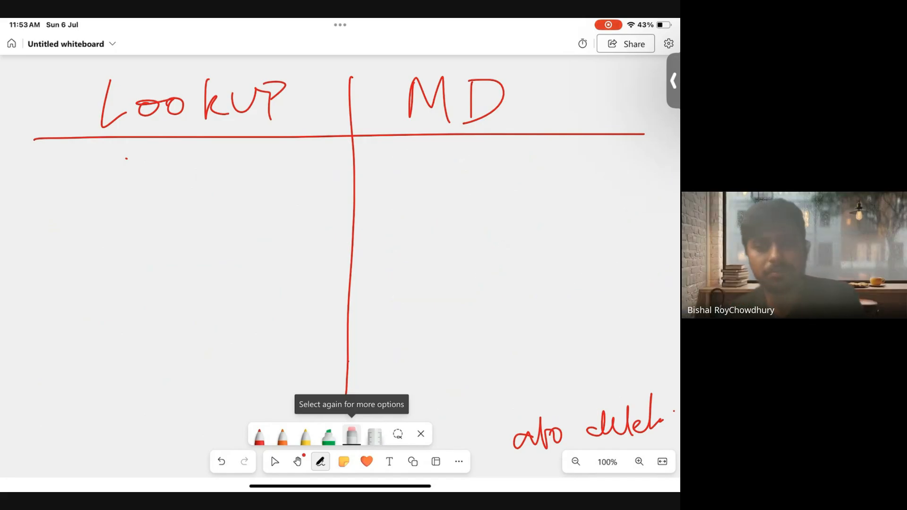
drag(652, 411, 520, 437)
click(259, 436)
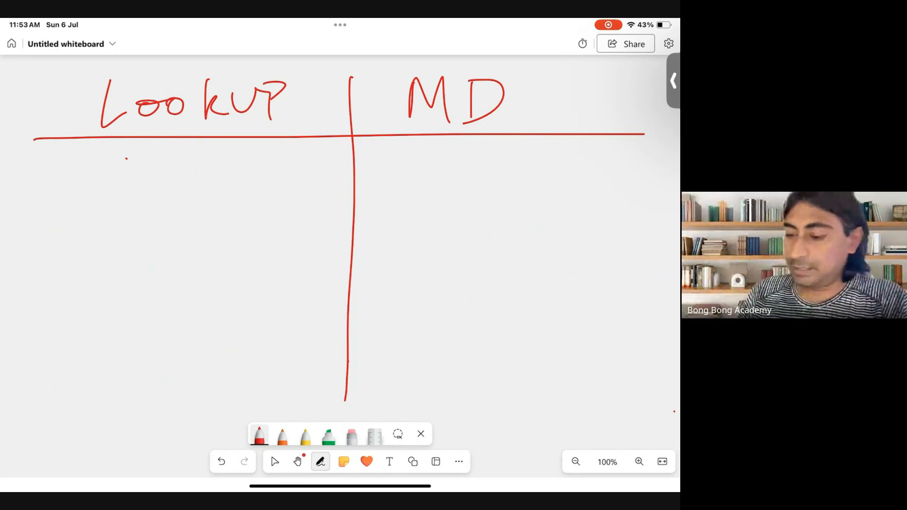
Step: Write 'Parent Rollup' under Lookup and cross it out with an X
mouse_move(45, 165)
mouse_down()
mouse_move(47, 200)
mouse_move(51, 177)
mouse_move(91, 188)
mouse_up()
drag(103, 185, 133, 188)
mouse_move(198, 156)
mouse_down()
mouse_move(193, 175)
mouse_move(229, 191)
mouse_move(224, 174)
mouse_up()
mouse_move(241, 145)
mouse_down()
mouse_move(237, 194)
mouse_move(247, 193)
mouse_up()
mouse_move(251, 171)
mouse_down()
mouse_move(263, 171)
mouse_move(270, 189)
mouse_up()
mouse_move(279, 166)
mouse_down()
mouse_move(266, 222)
mouse_move(278, 201)
mouse_up()
drag(321, 155, 352, 198)
drag(345, 154, 320, 185)
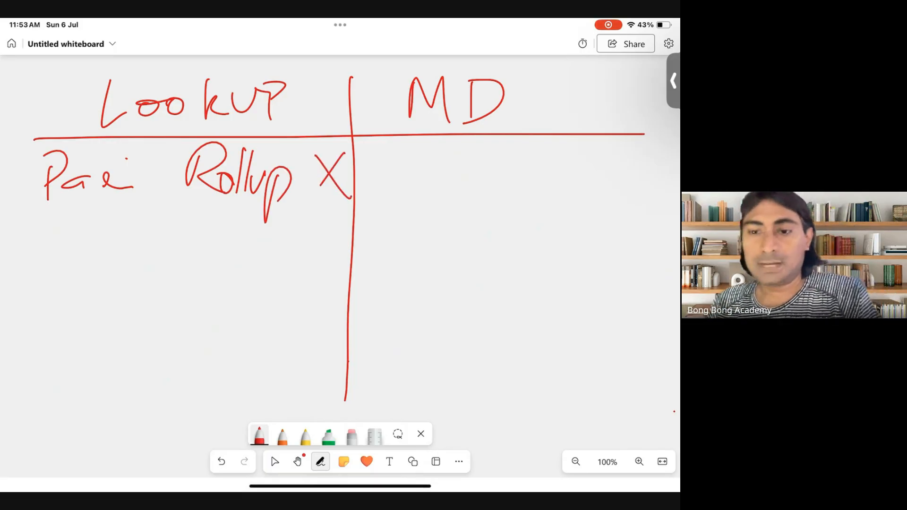
Step: Write 'Parent Rollup' under MD, then begin 'Owner' in the Lookup column
drag(397, 154, 398, 198)
mouse_move(396, 156)
mouse_down()
mouse_move(401, 187)
mouse_move(462, 188)
mouse_up()
drag(519, 155, 519, 198)
mouse_move(519, 151)
mouse_down()
mouse_move(548, 201)
mouse_move(564, 139)
mouse_move(594, 182)
mouse_move(610, 163)
mouse_up()
drag(610, 163, 598, 230)
drag(602, 189, 628, 187)
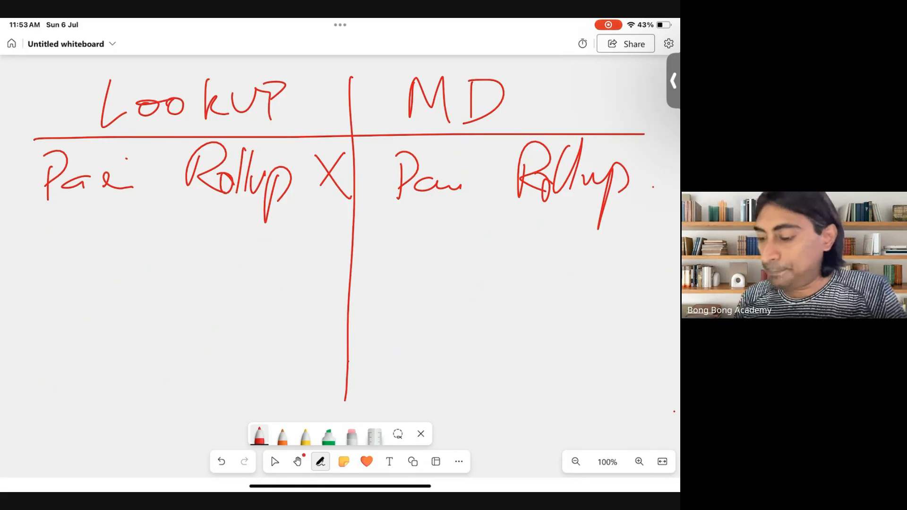
mouse_move(71, 239)
mouse_down()
mouse_move(50, 293)
mouse_move(71, 236)
mouse_move(137, 281)
mouse_move(159, 278)
mouse_up()
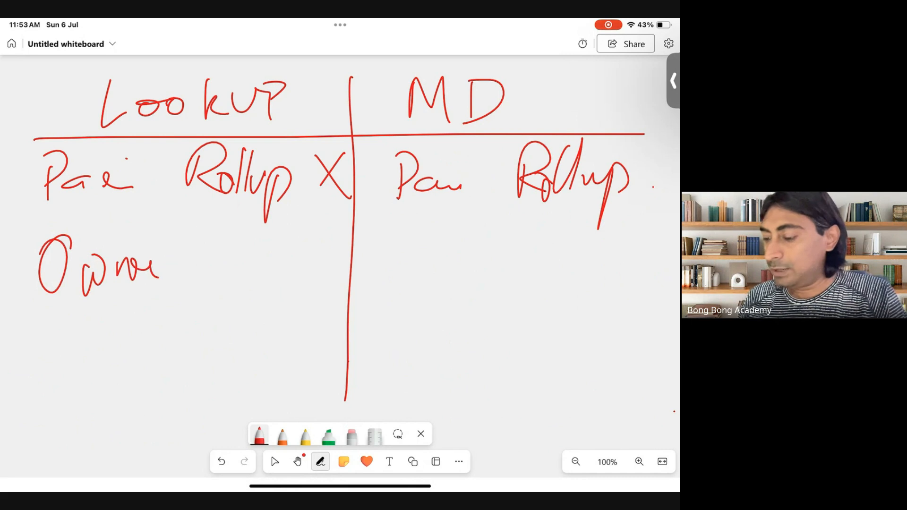
Step: Complete 'Owner field' under Lookup and write 'Owner' crossed with an X under MD
drag(199, 229, 197, 292)
drag(208, 250, 215, 268)
mouse_move(218, 230)
mouse_down()
mouse_move(219, 265)
mouse_move(255, 272)
mouse_up()
mouse_move(264, 216)
mouse_down()
mouse_move(267, 274)
mouse_move(286, 212)
mouse_up()
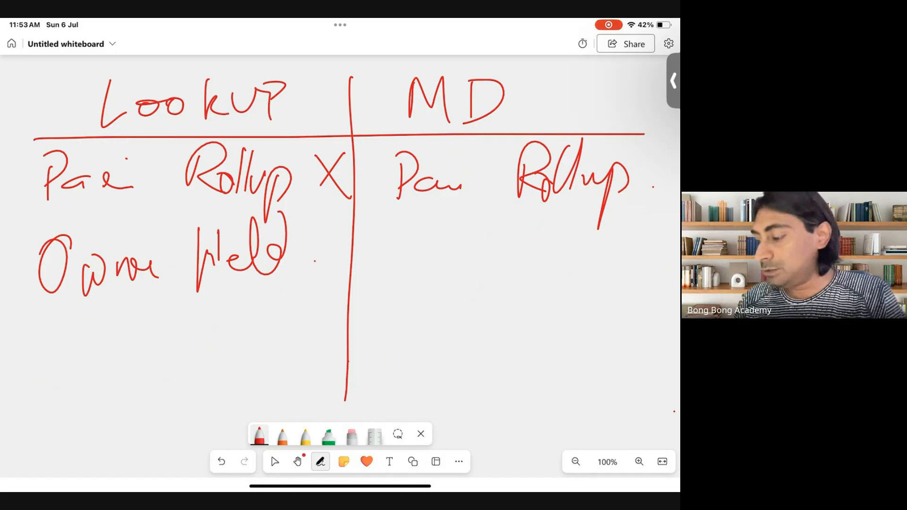
drag(419, 222, 412, 220)
drag(437, 248, 523, 262)
drag(558, 230, 596, 287)
drag(592, 219, 546, 267)
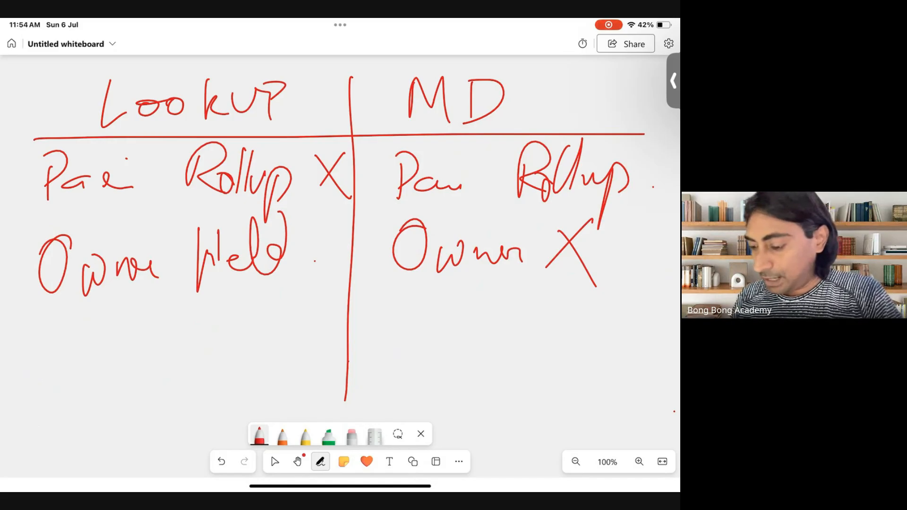
Step: Write '40 — n(MD)' below the Lookup entries and '2' under the MD column
mouse_move(70, 315)
mouse_down()
mouse_move(72, 357)
mouse_move(94, 317)
mouse_move(214, 352)
mouse_up()
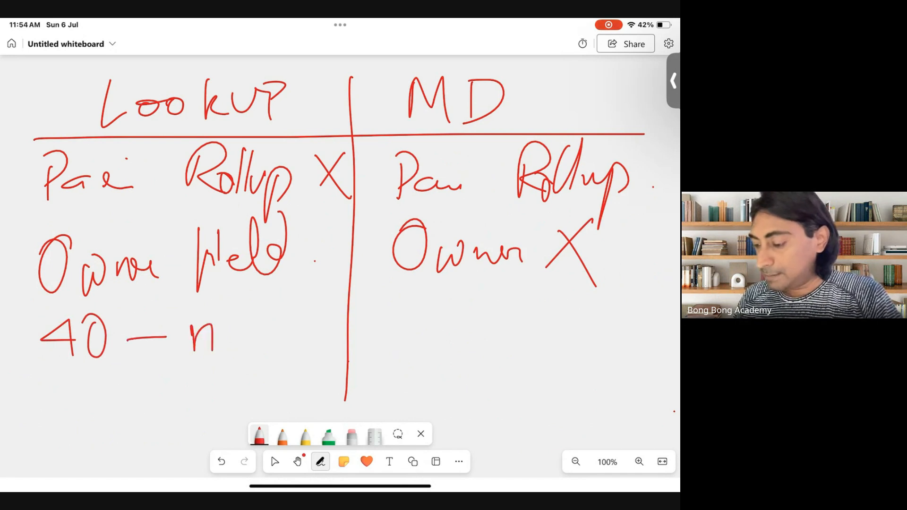
mouse_move(244, 306)
mouse_down()
mouse_move(232, 340)
mouse_move(239, 377)
mouse_up()
drag(241, 359, 265, 352)
drag(279, 318, 287, 381)
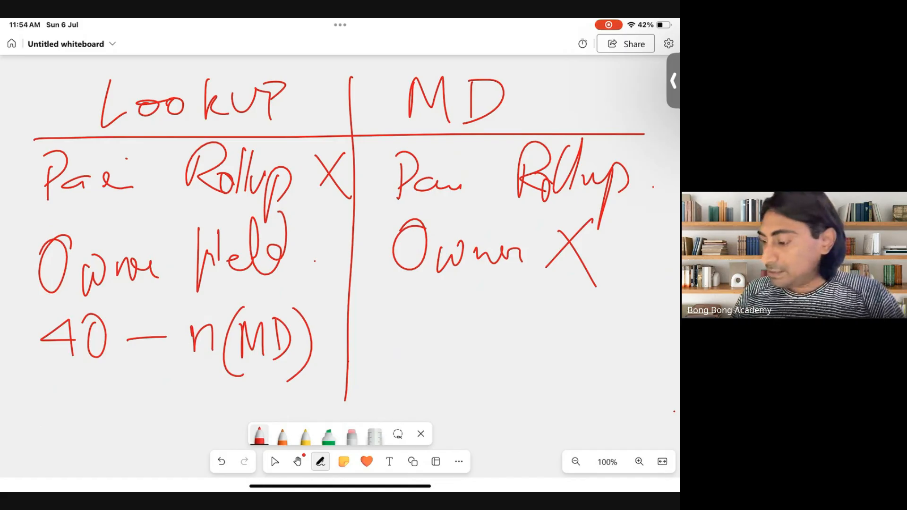
mouse_move(392, 317)
mouse_down()
mouse_move(388, 354)
mouse_move(444, 354)
mouse_up()
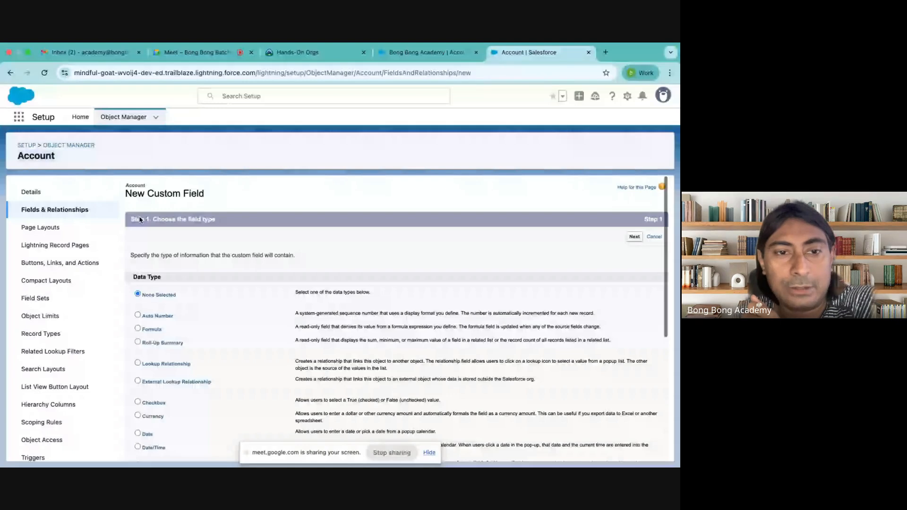
Step: Close the floating call window and go back to the Object Manager home
scroll(156, 287, down, 3)
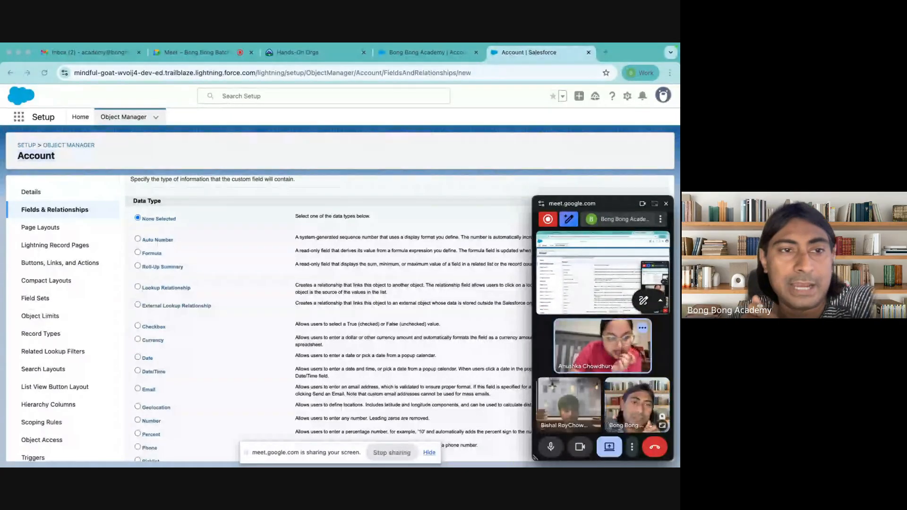
click(664, 204)
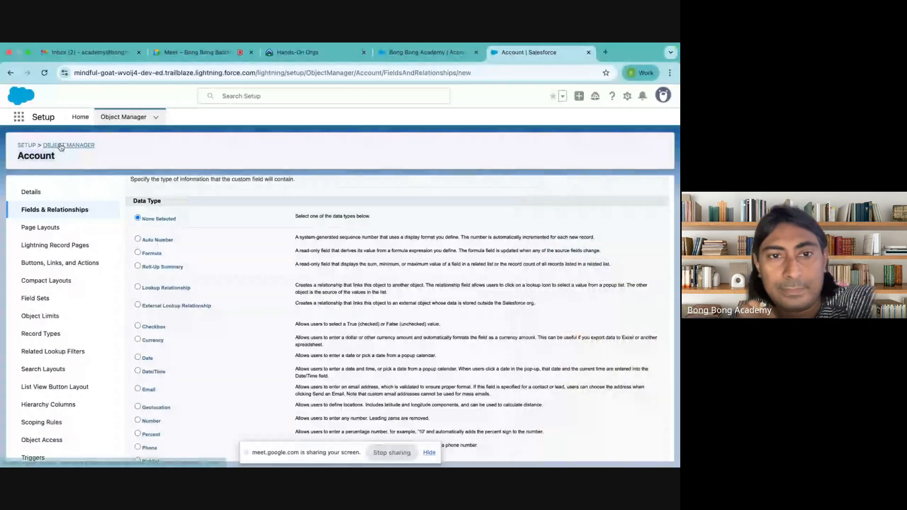
click(61, 146)
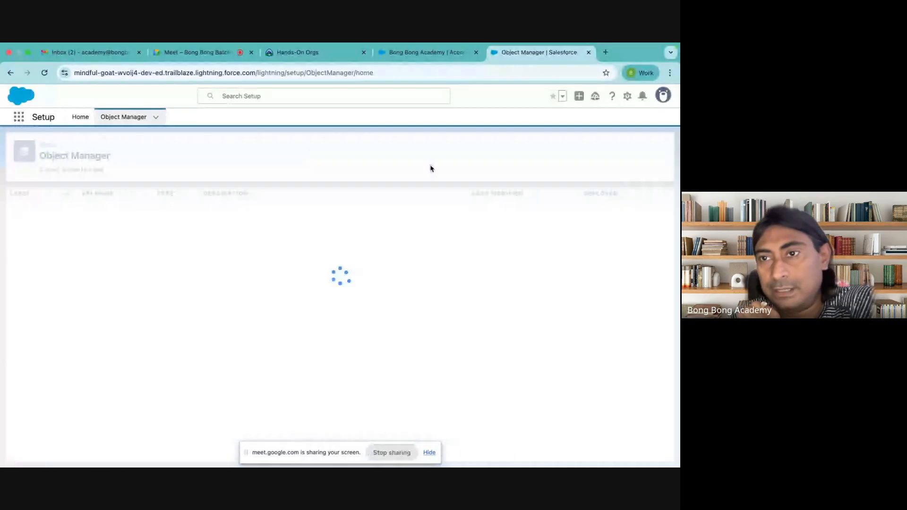
Step: Start a new custom object labelled 'Application' with plural label 'Applications'
click(642, 148)
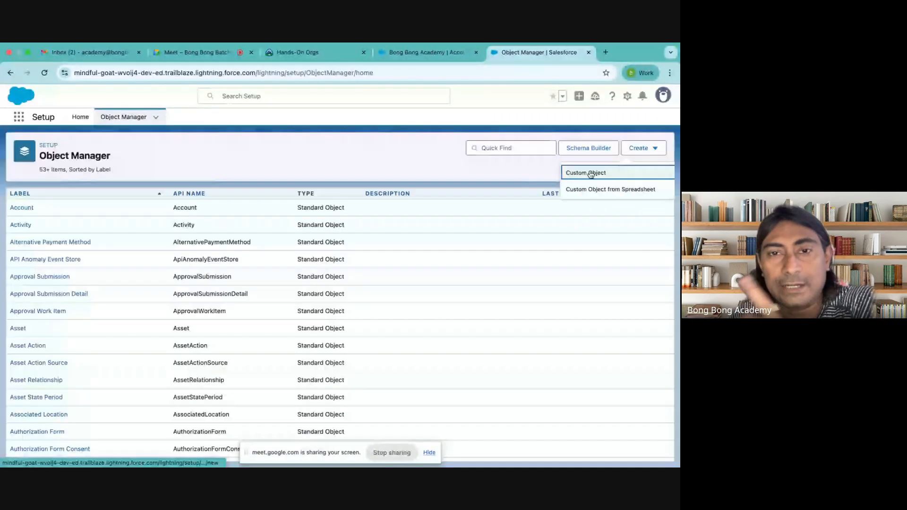
click(590, 173)
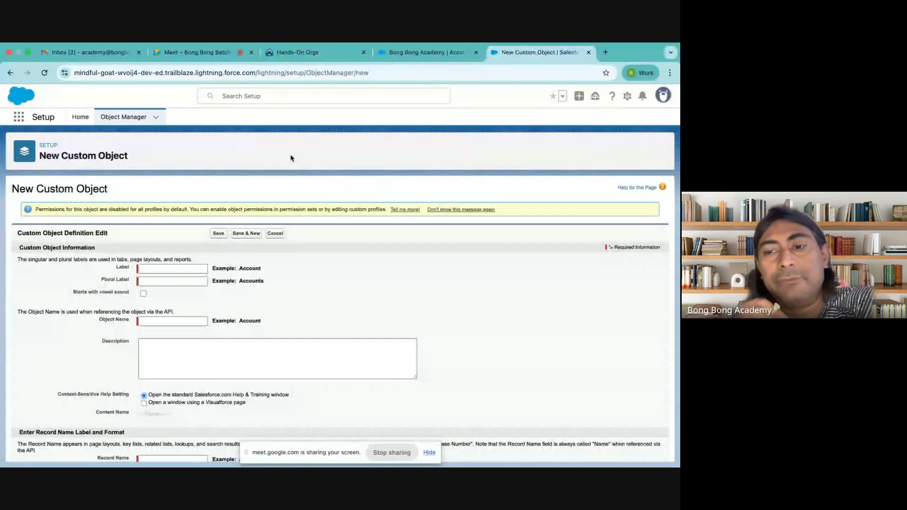
click(172, 268)
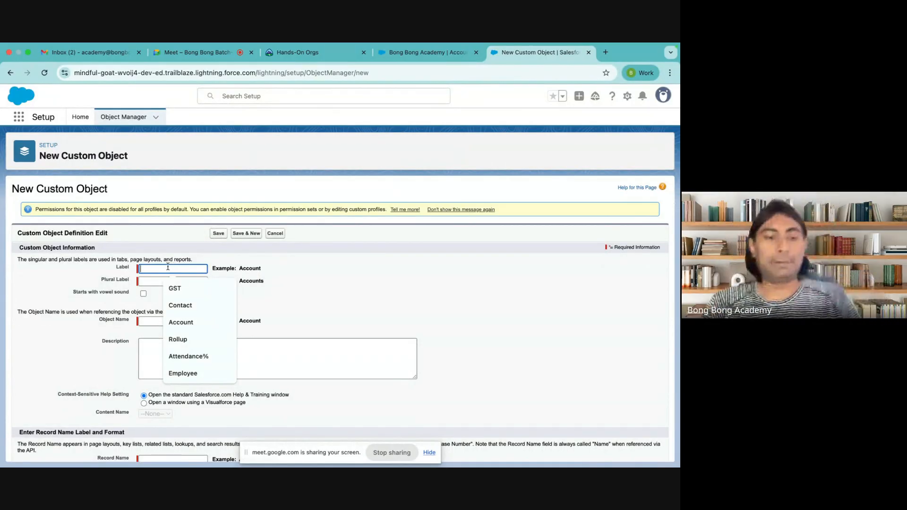
text(Application)
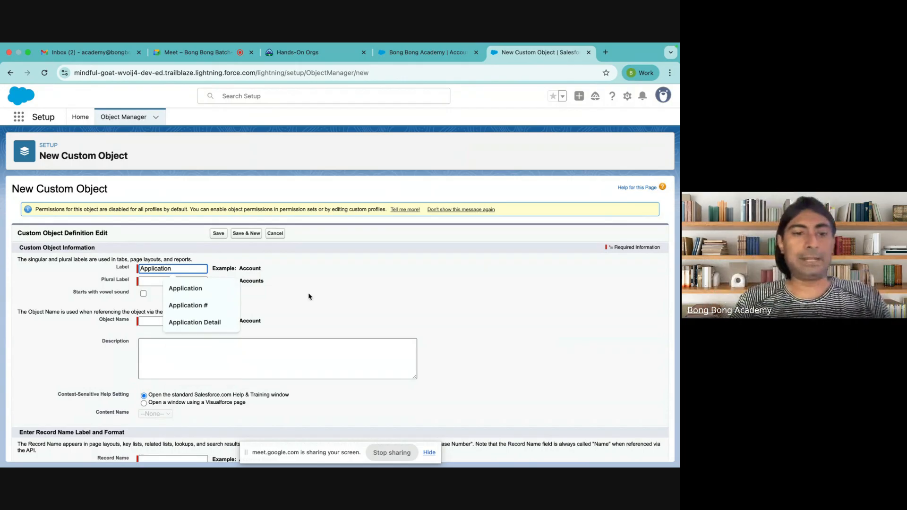
key(Tab)
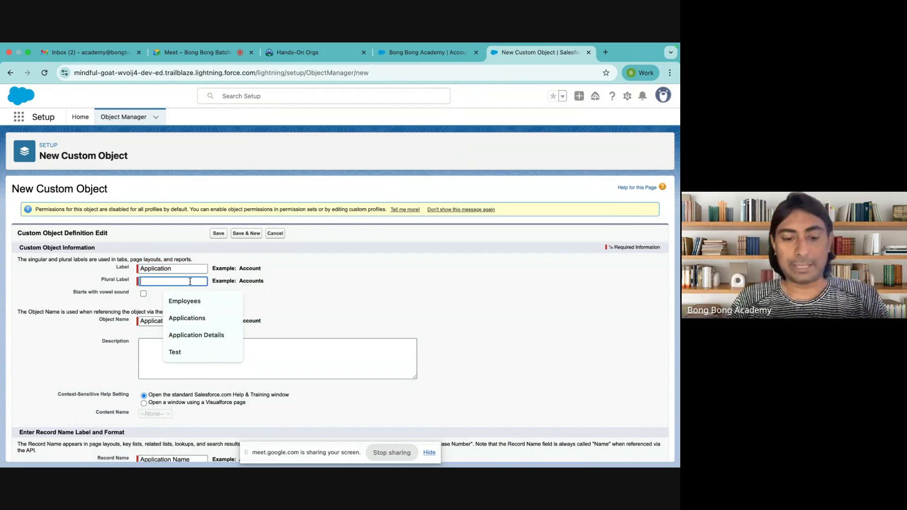
text(Aplica)
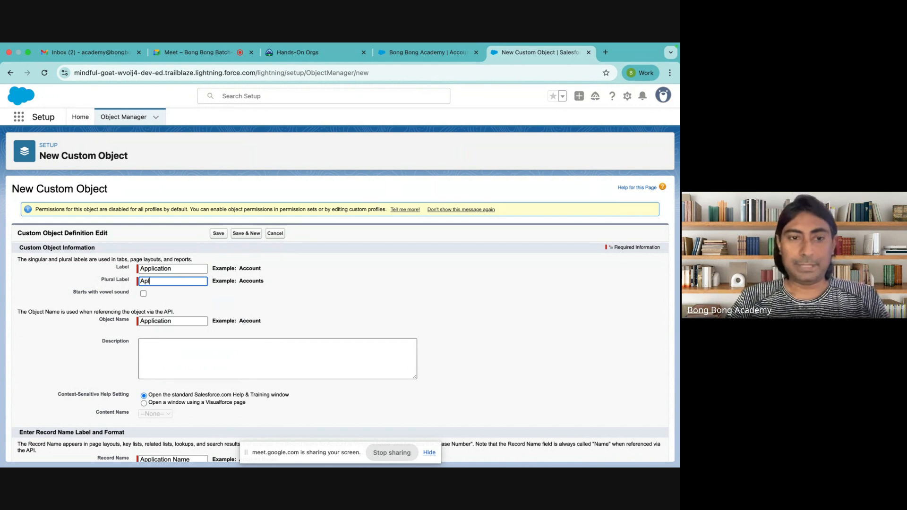
key(BackSpace)
key(BackSpace)
key(BackSpace)
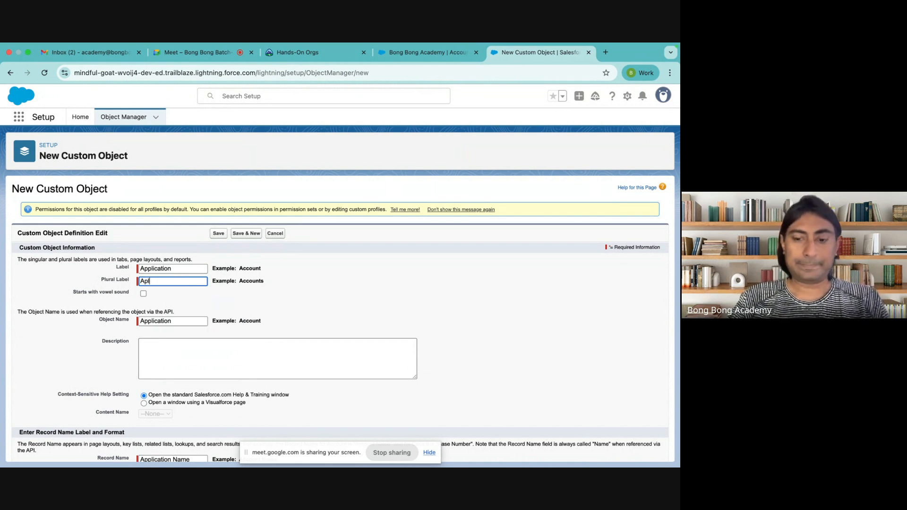
text(plications)
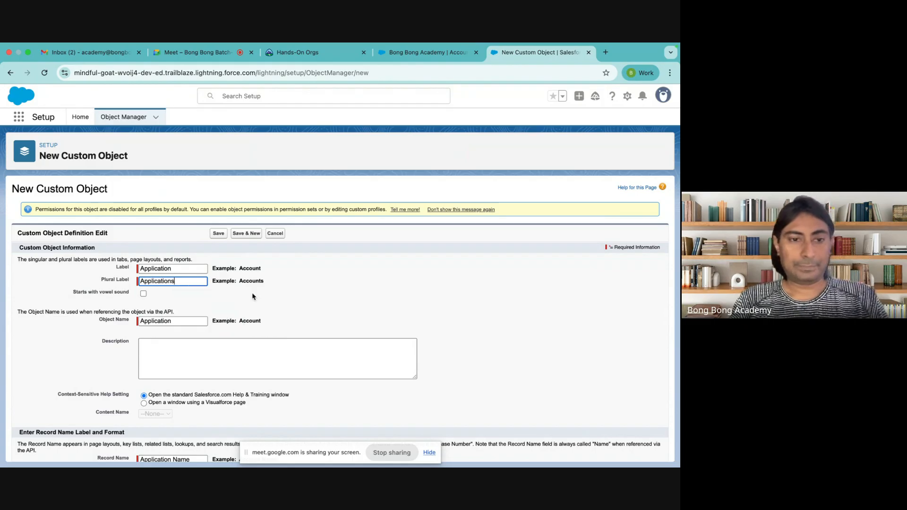
click(316, 315)
Step: Dismiss the screen-sharing notice and save the Application object
scroll(317, 316, down, 4)
scroll(316, 316, down, 5)
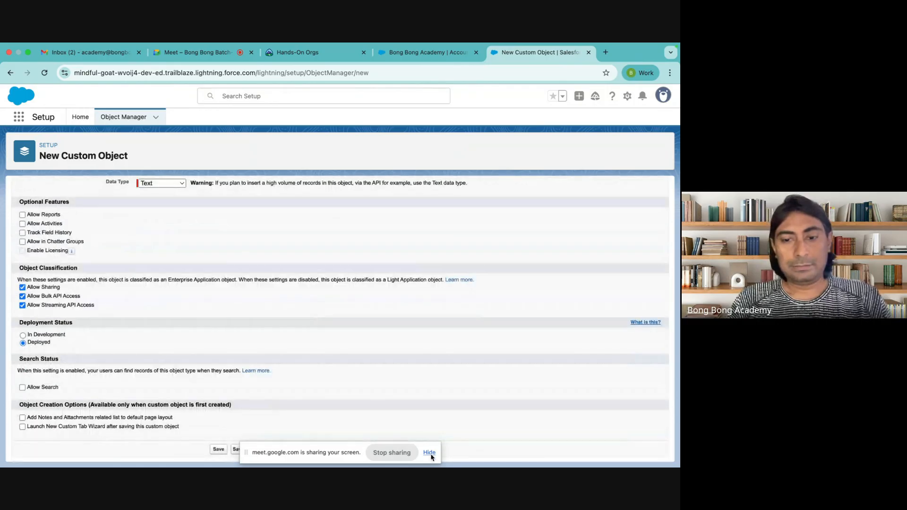
click(430, 453)
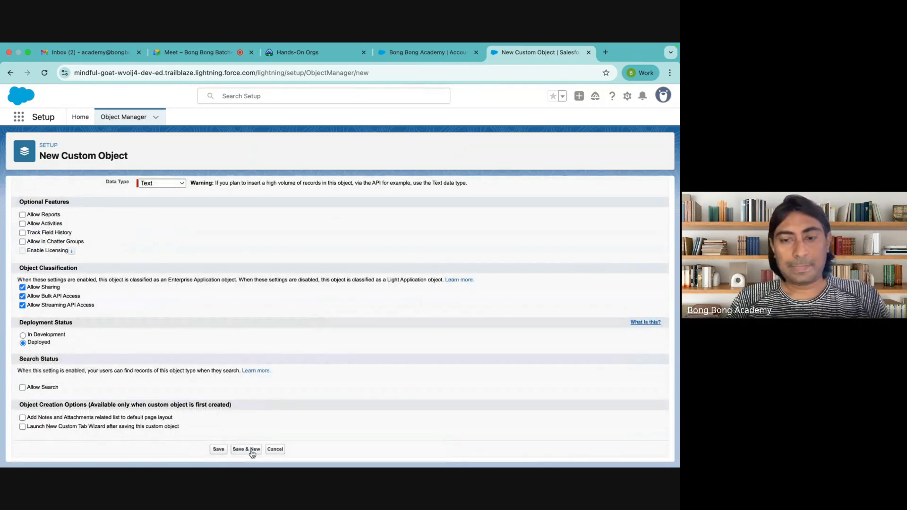
click(218, 450)
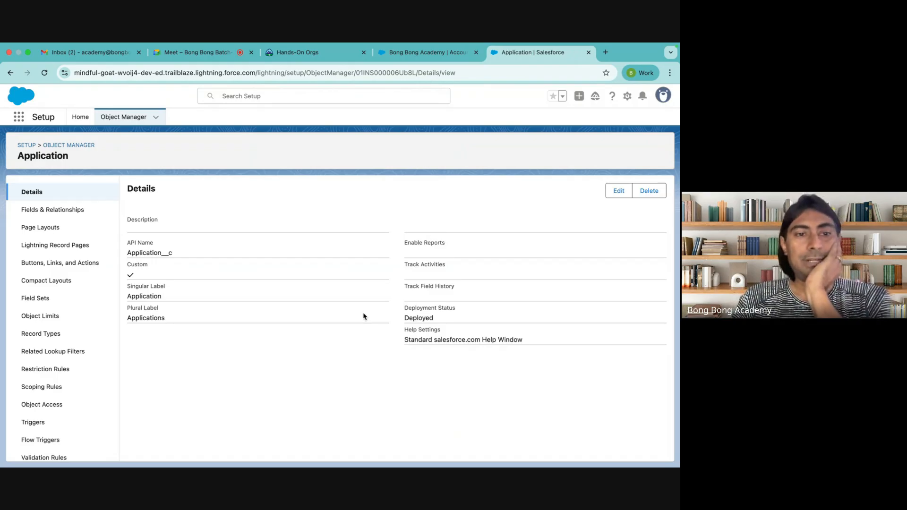
Step: Point out the Application custom object's API name and type in Object Manager, then open its Fields & Relationships
drag(128, 255, 172, 253)
click(162, 254)
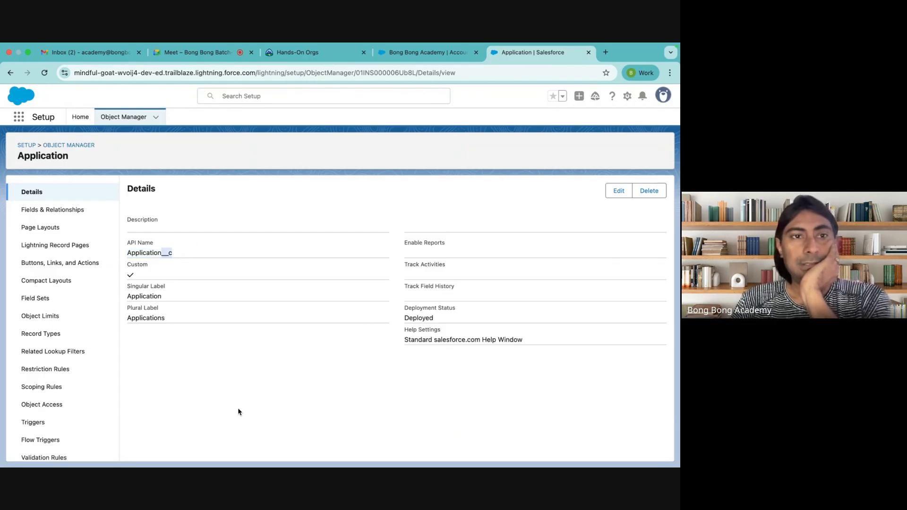
click(124, 118)
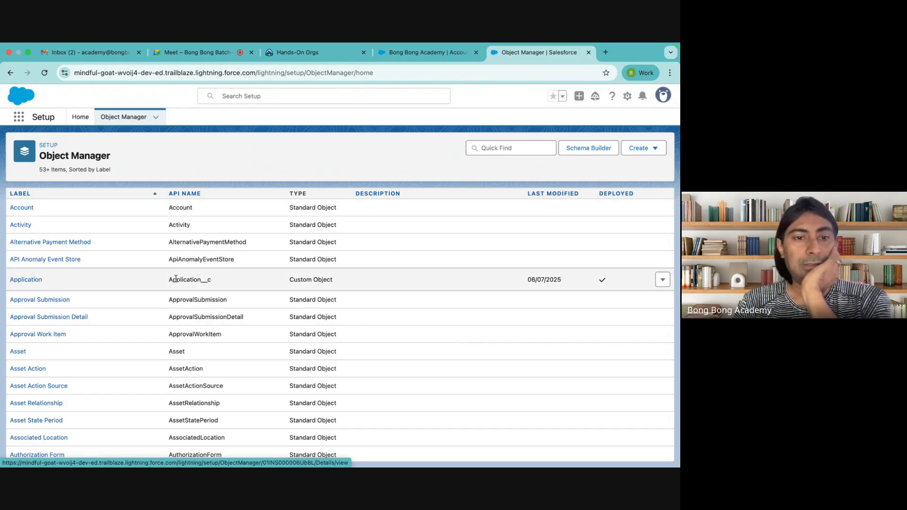
drag(170, 279, 212, 283)
click(205, 282)
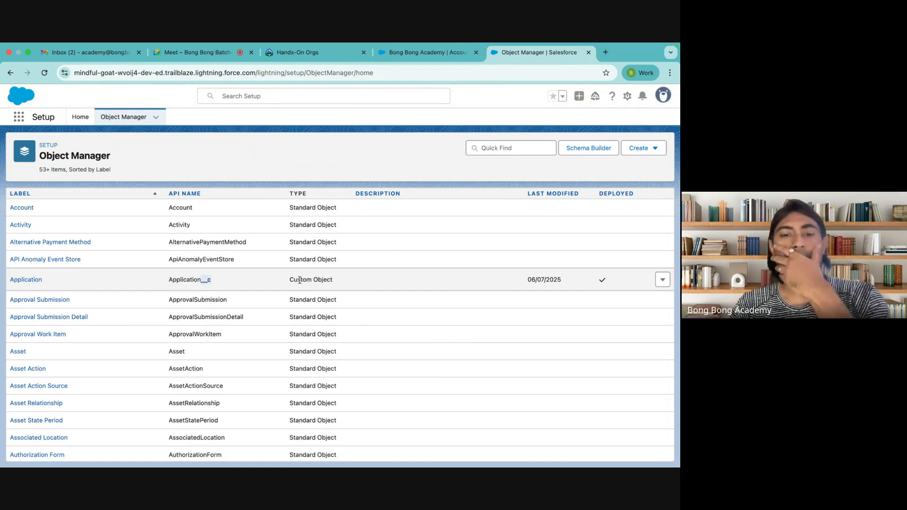
drag(290, 280, 340, 280)
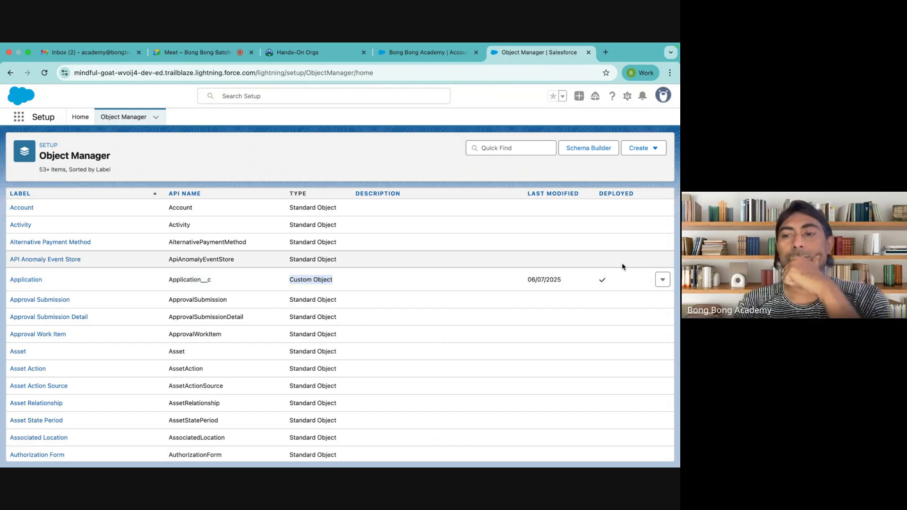
click(661, 280)
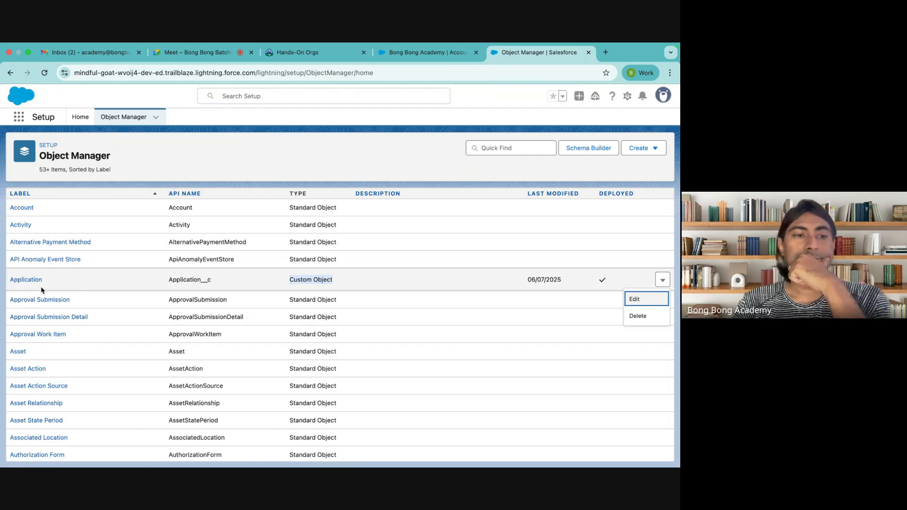
click(26, 281)
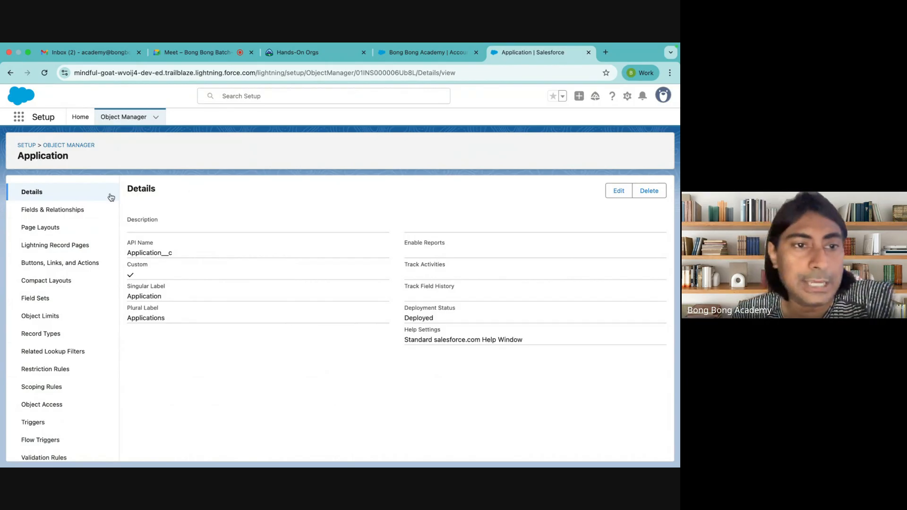
click(64, 211)
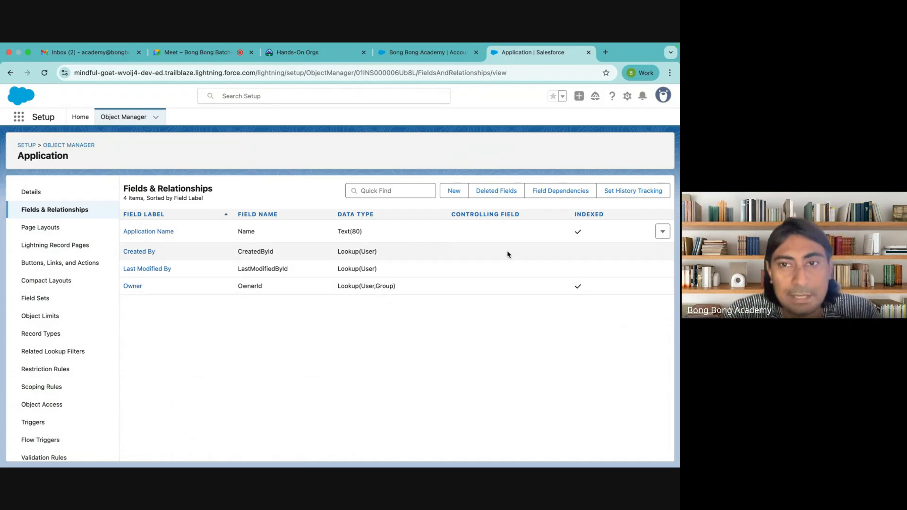
Step: Start a new Application field, compare the Number and Picklist types, and settle on Currency
click(452, 191)
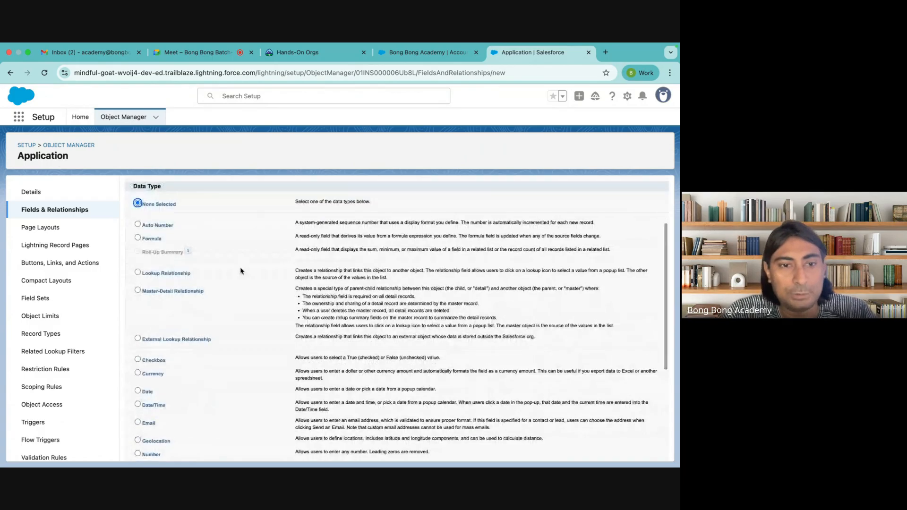
scroll(240, 267, down, 5)
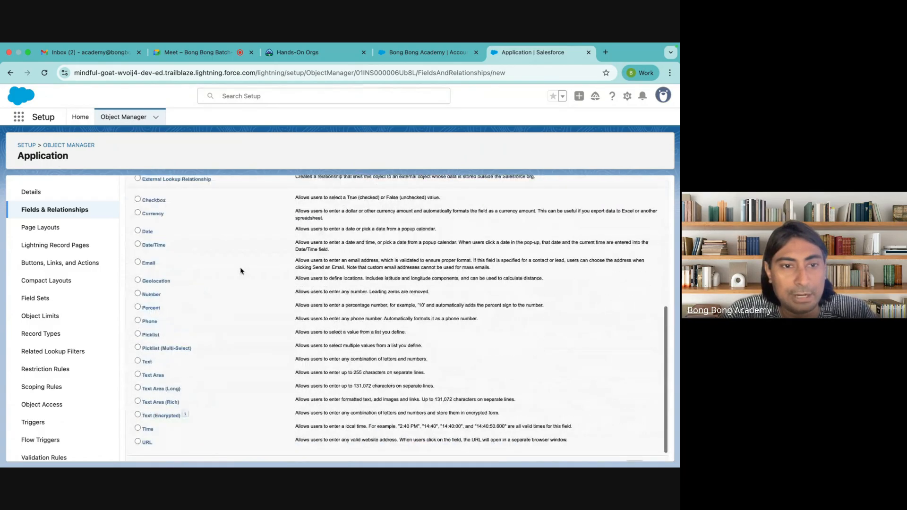
click(149, 293)
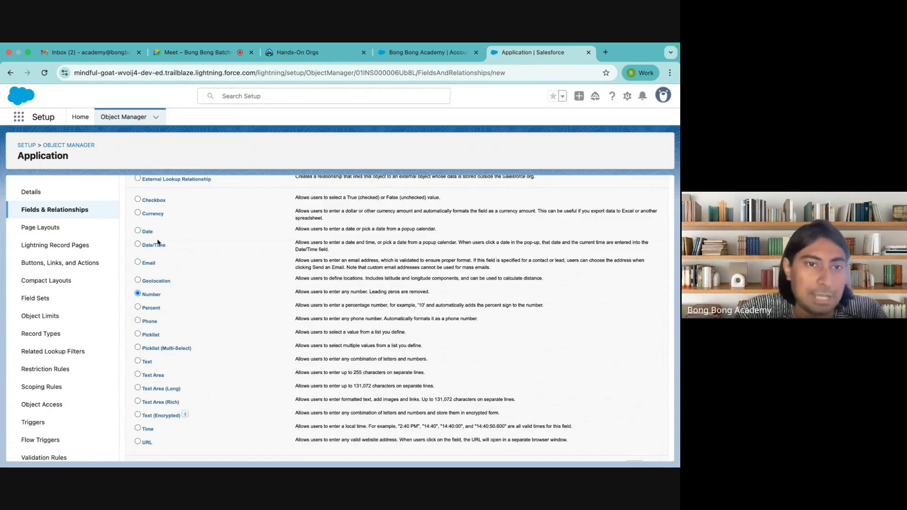
drag(142, 215, 188, 213)
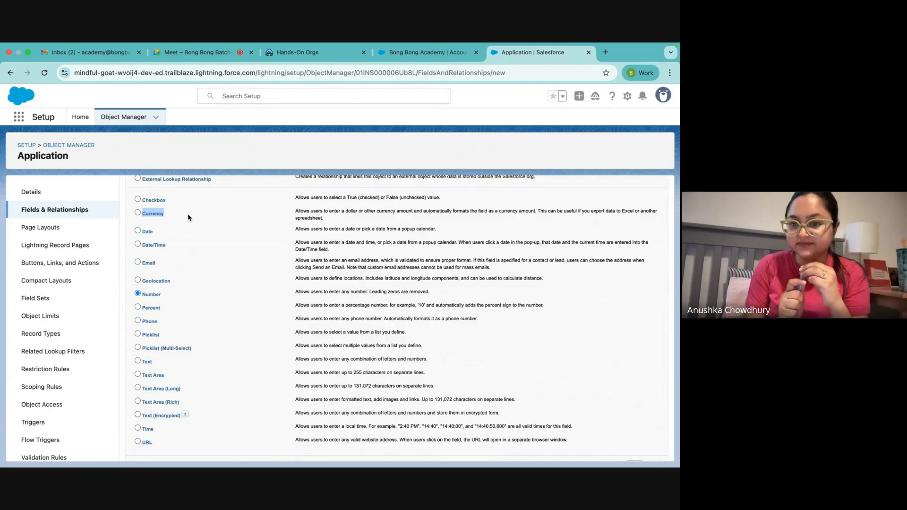
click(150, 335)
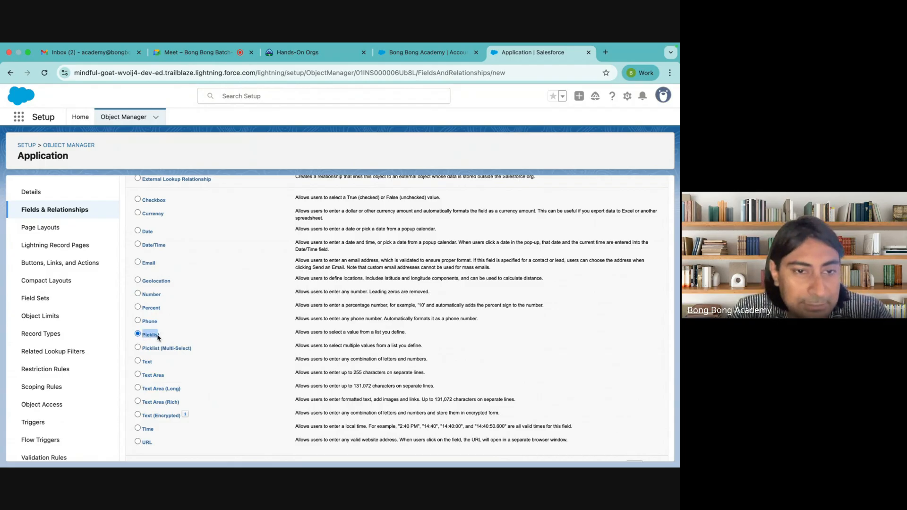
drag(159, 337, 166, 338)
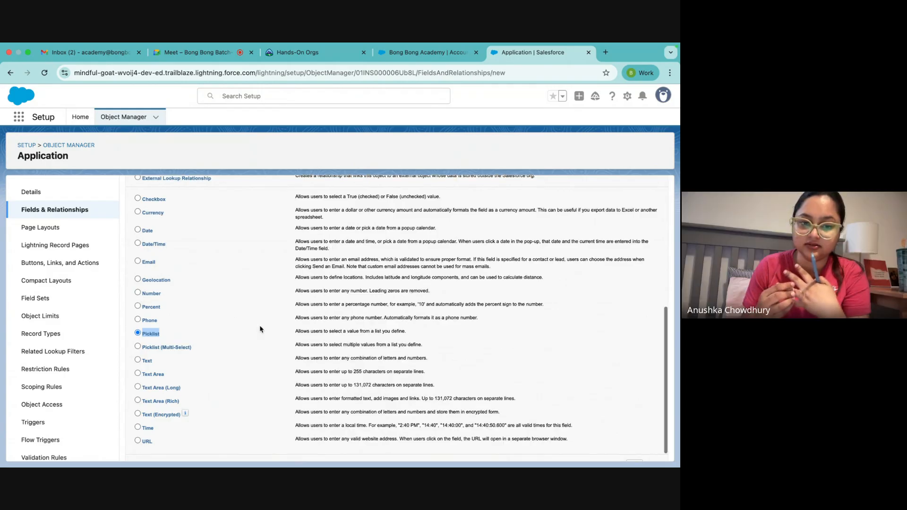
scroll(259, 328, down, 1)
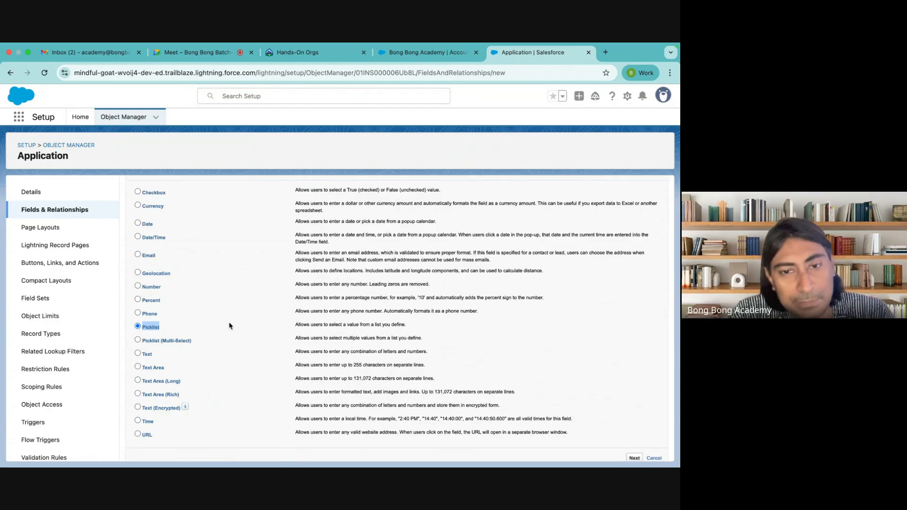
scroll(229, 325, up, 1)
click(152, 216)
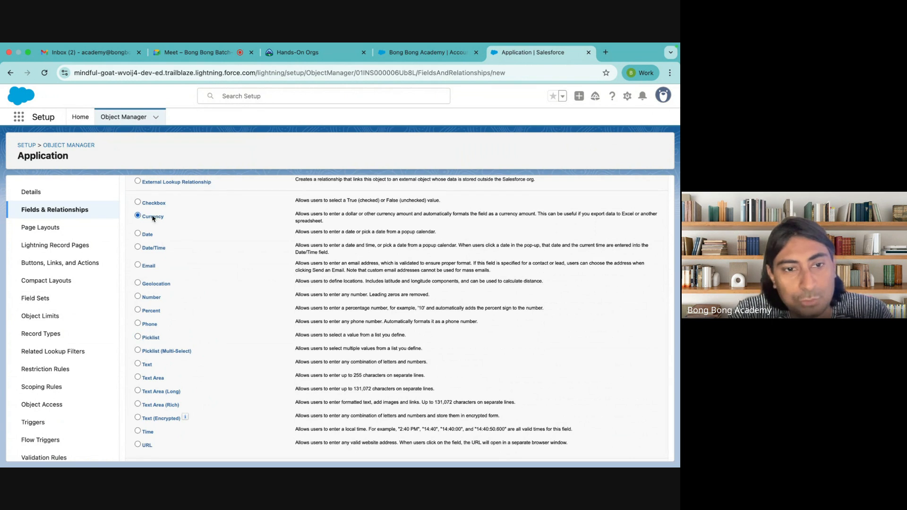
scroll(239, 340, down, 2)
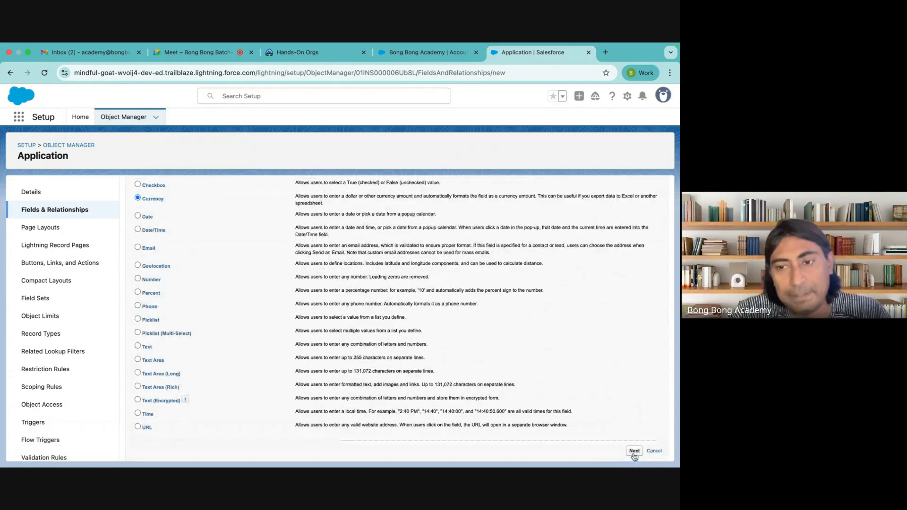
Step: Label the field 'Fee' with Length 16 and 2 decimal places
click(635, 451)
text(Fee)
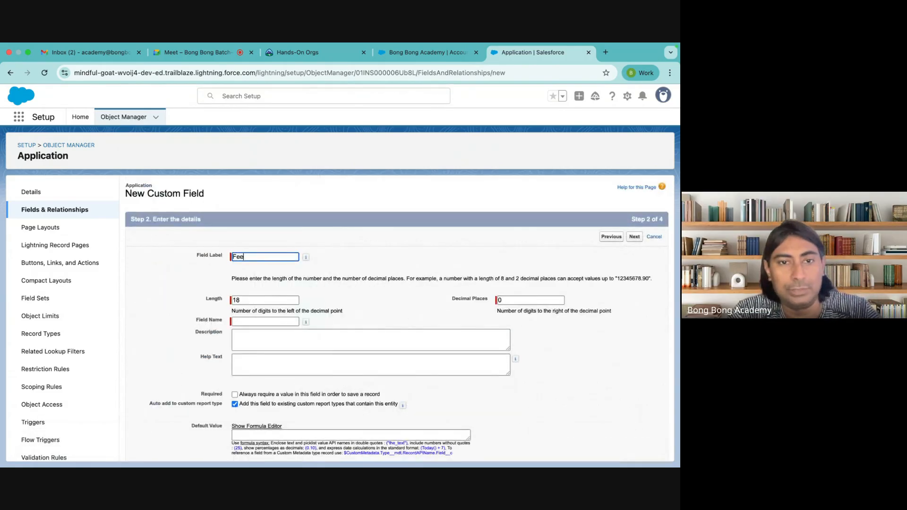
click(318, 311)
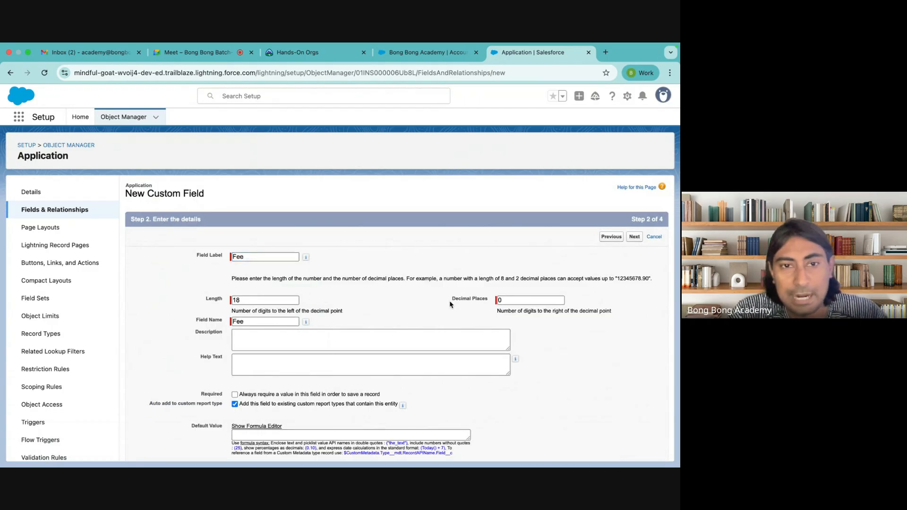
click(237, 300)
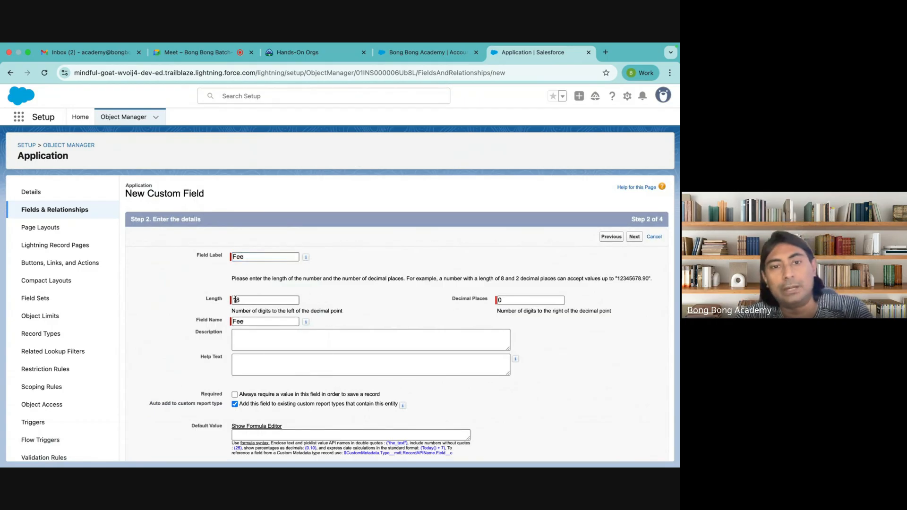
double_click(237, 300)
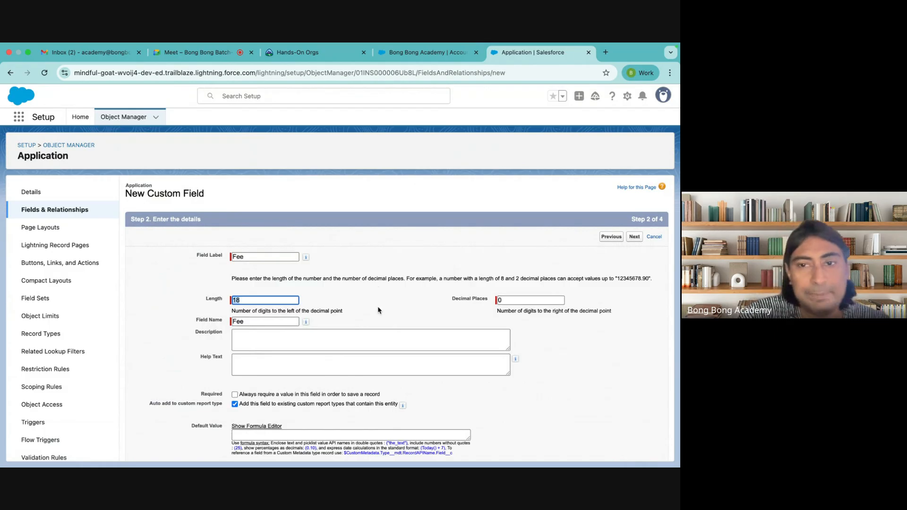
text(16)
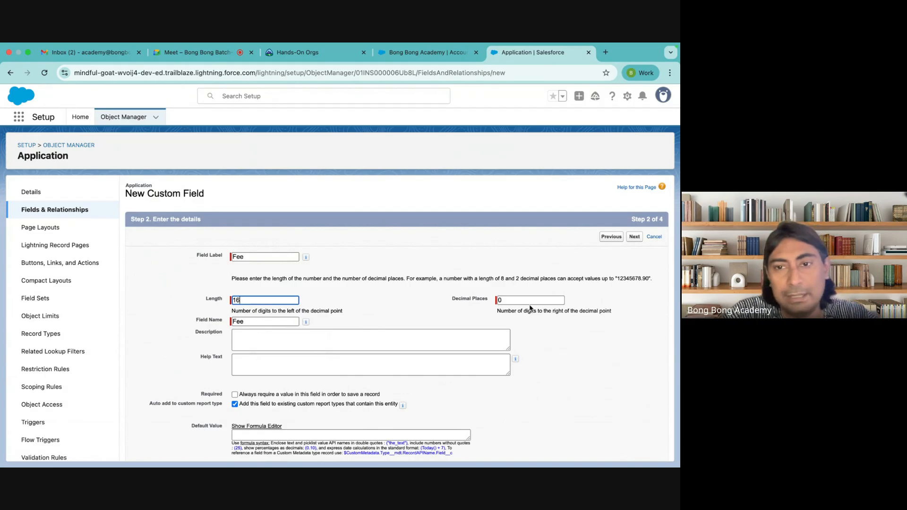
key(Tab)
text(2)
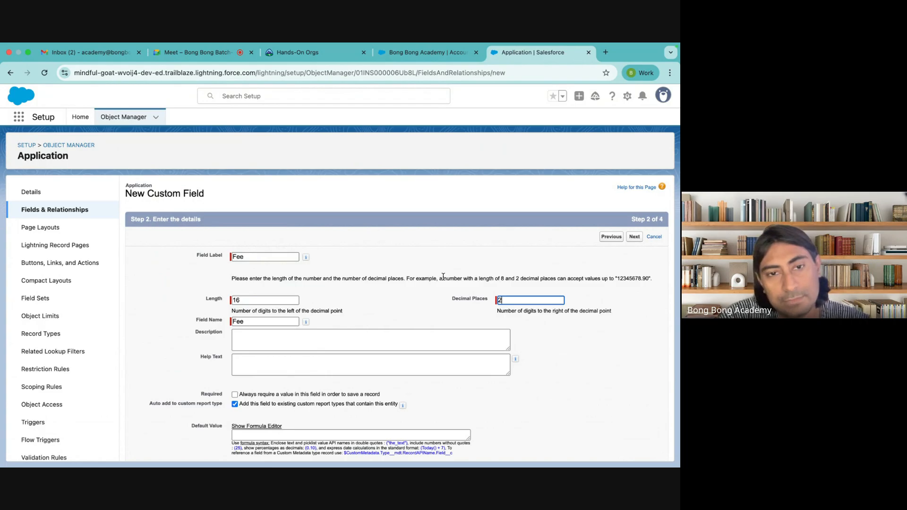
click(443, 277)
Step: Accept default security and layout settings, save the field, and note its API name Fee__c
scroll(350, 295, down, 1)
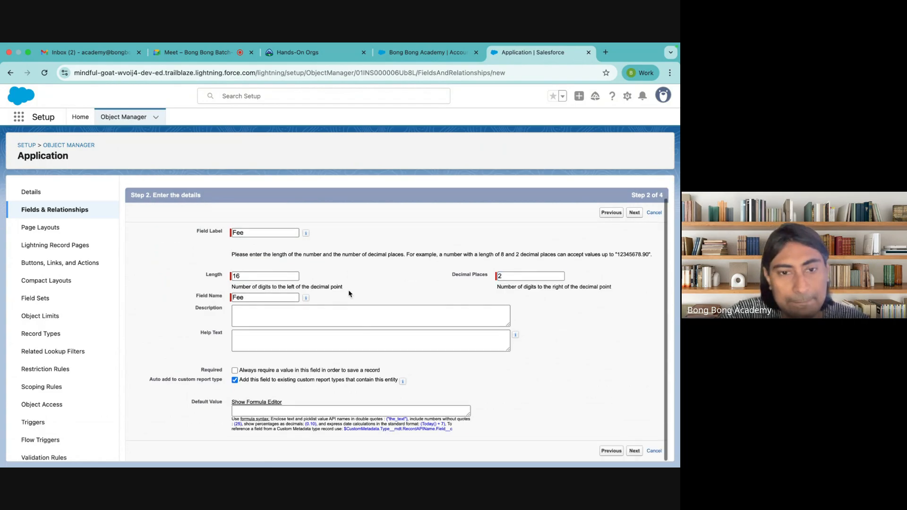
click(635, 452)
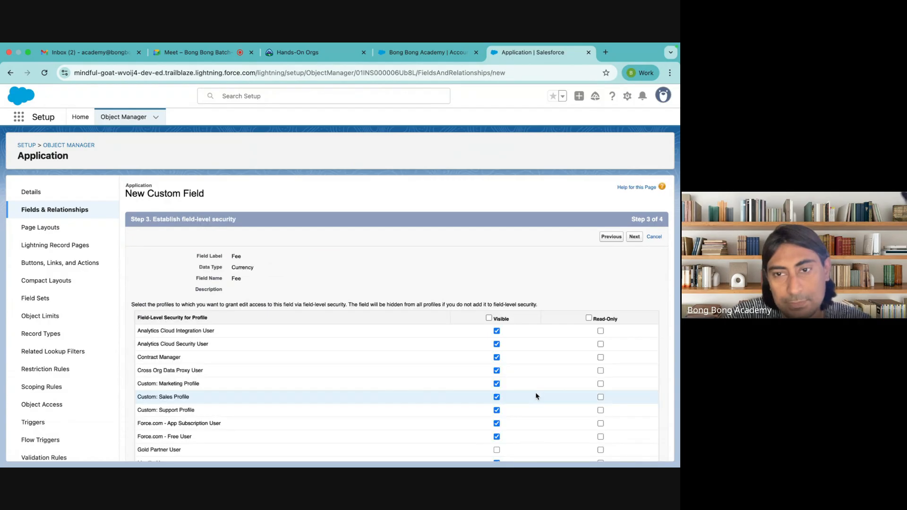
click(634, 237)
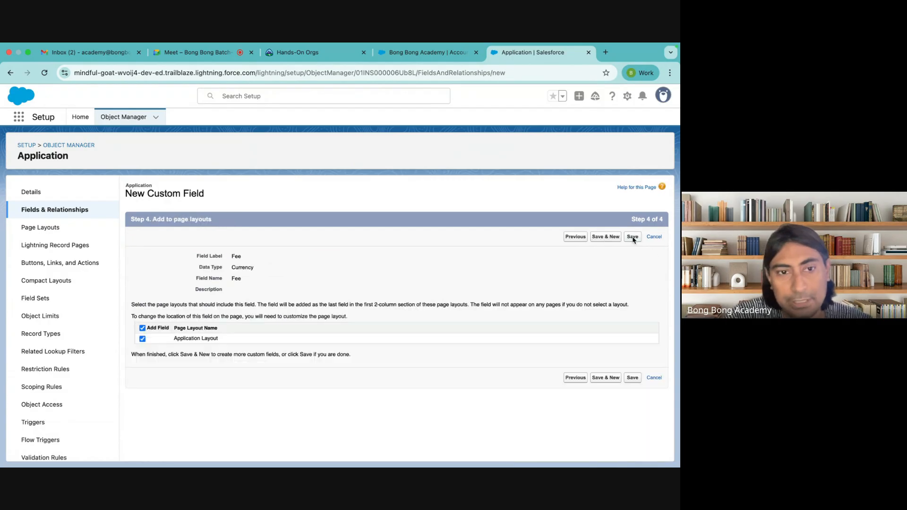
click(624, 378)
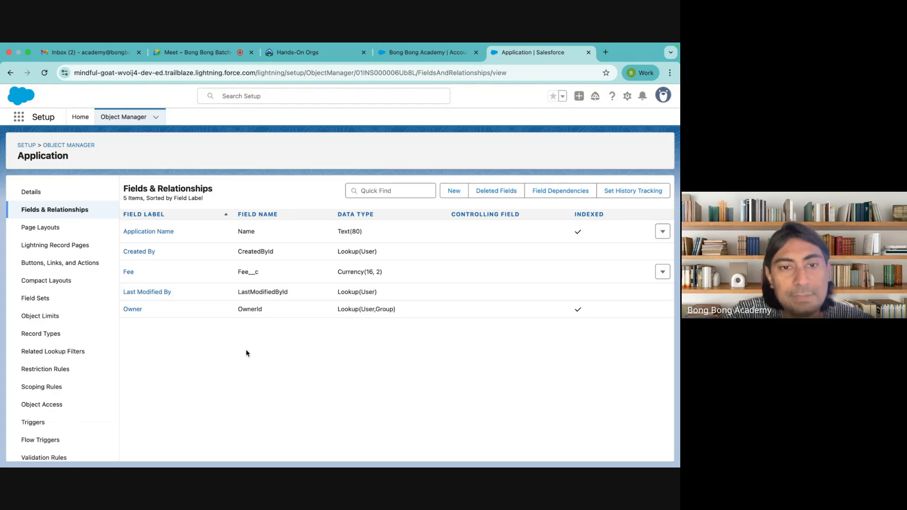
double_click(258, 273)
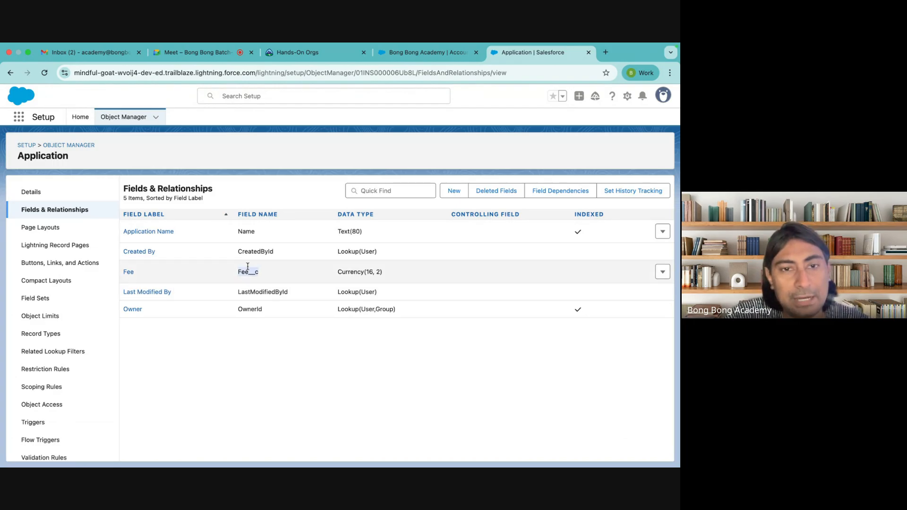
drag(251, 271, 262, 273)
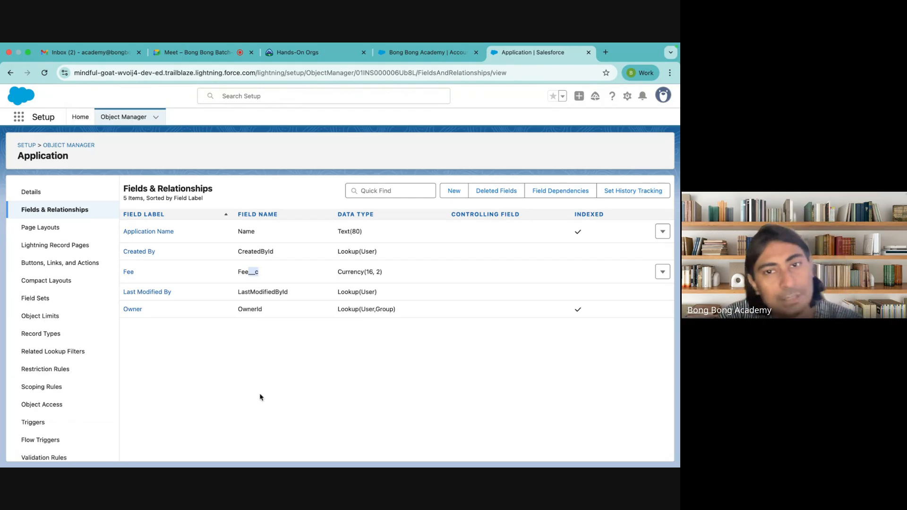
click(259, 360)
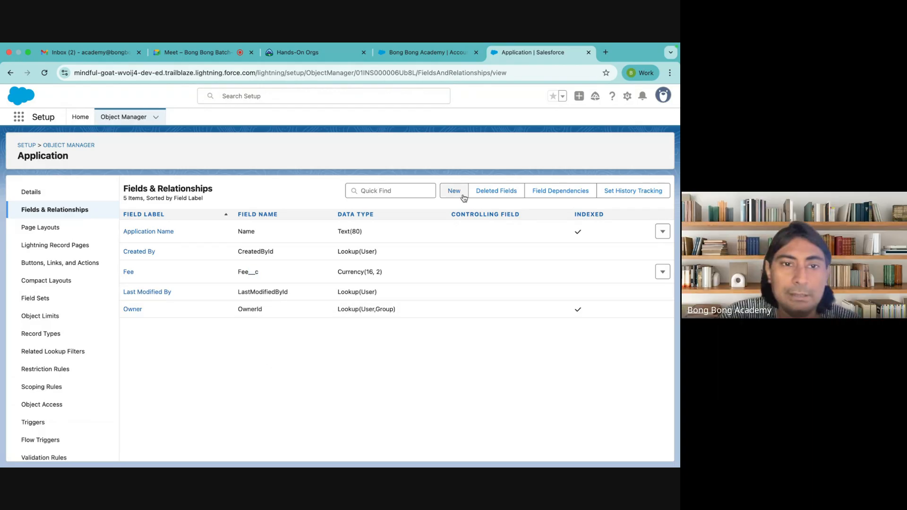
Step: Start a new Lookup Relationship field on Application that relates to Account
click(454, 194)
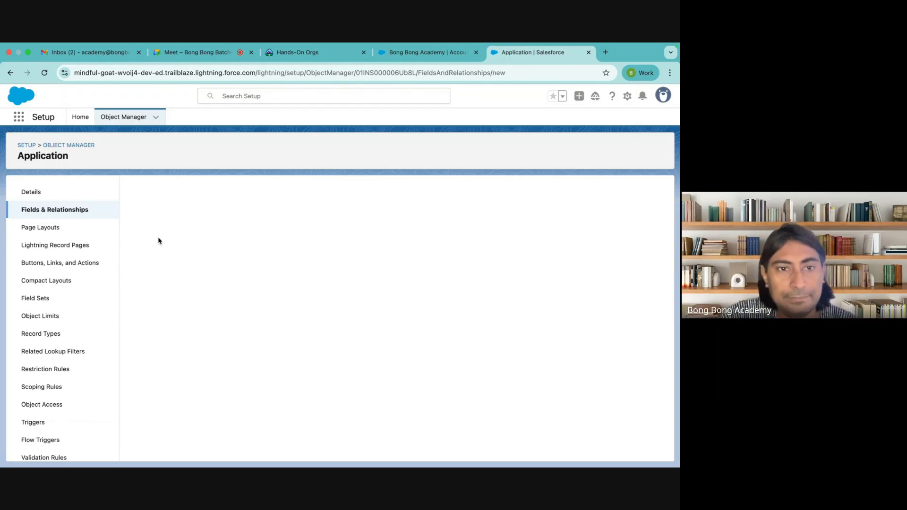
scroll(188, 289, down, 3)
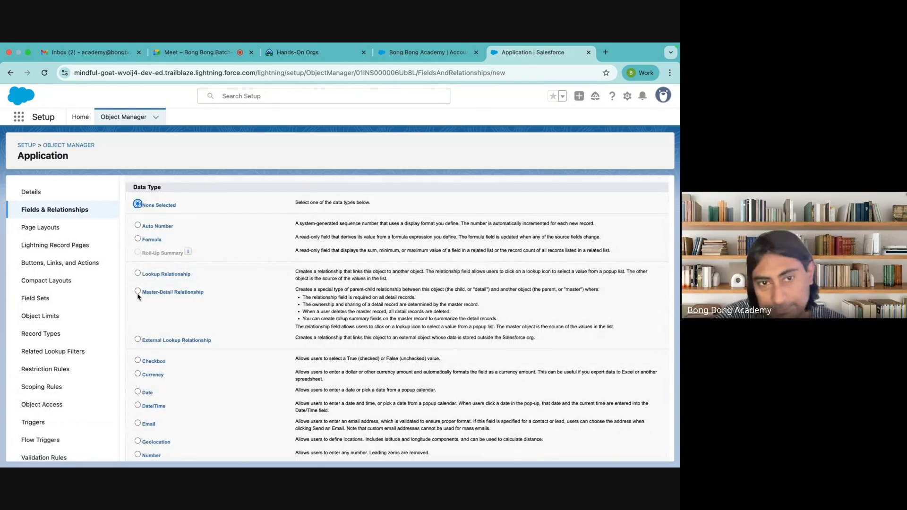
click(137, 274)
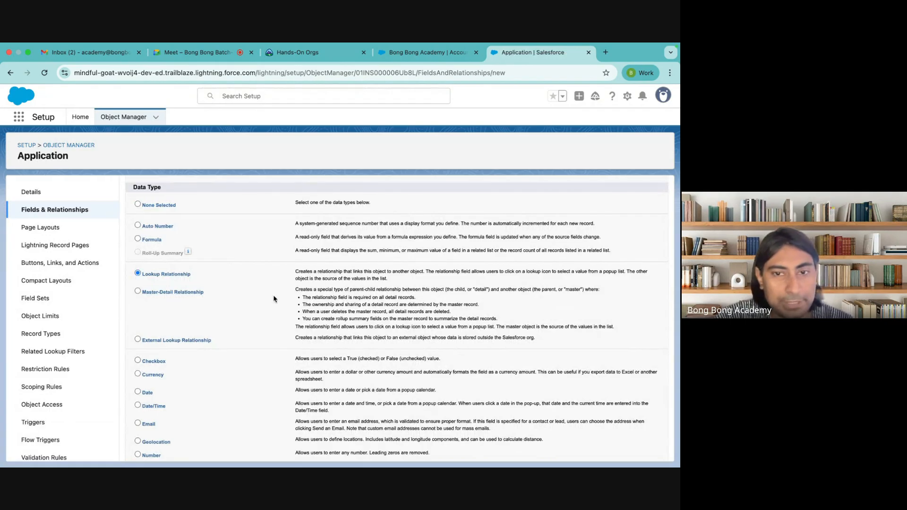
scroll(273, 298, down, 10)
click(633, 452)
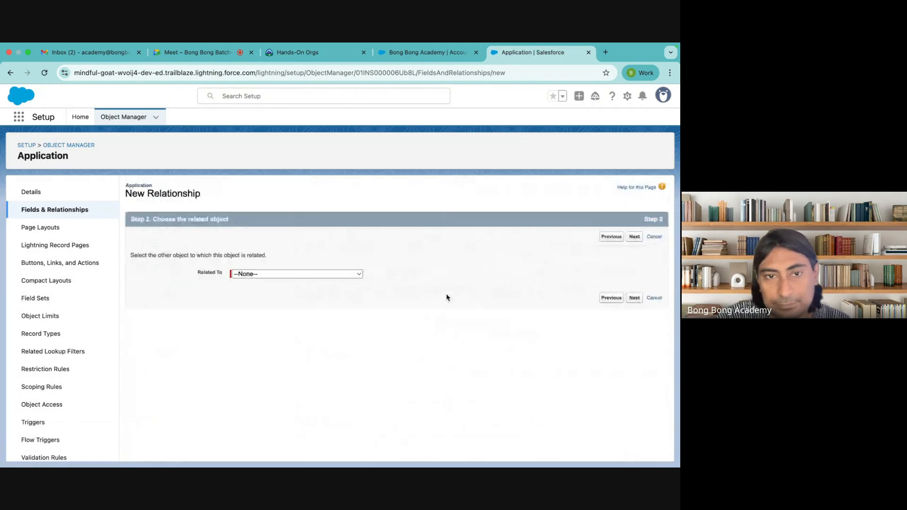
click(324, 274)
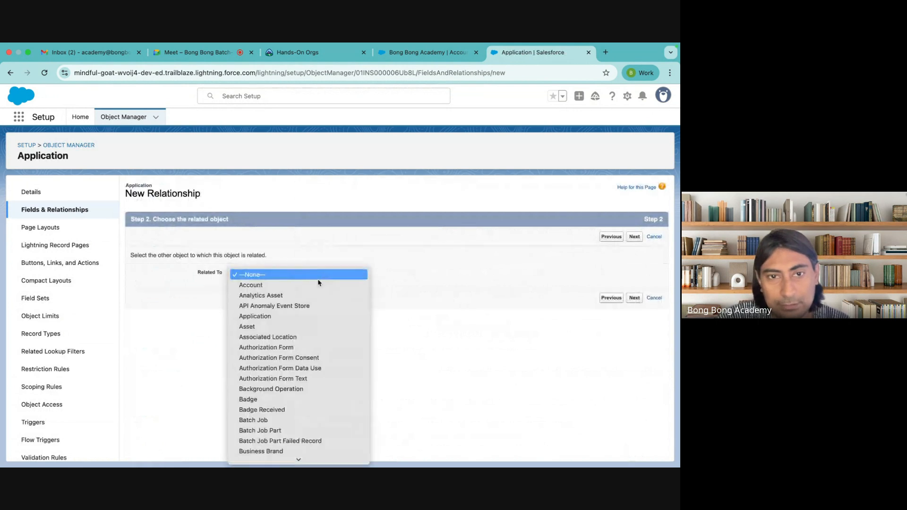
click(314, 284)
click(637, 299)
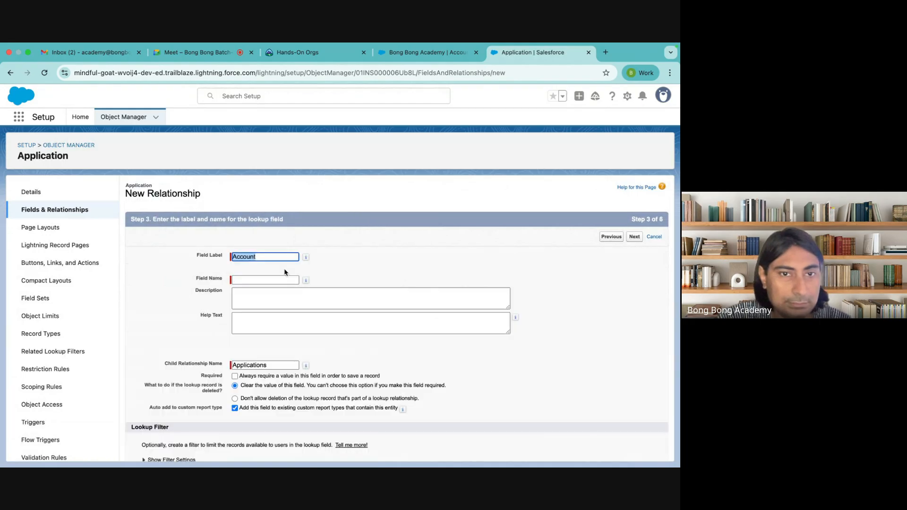
Step: Let the field name auto-fill as Account and make it visible to all profiles
click(388, 259)
scroll(388, 258, down, 2)
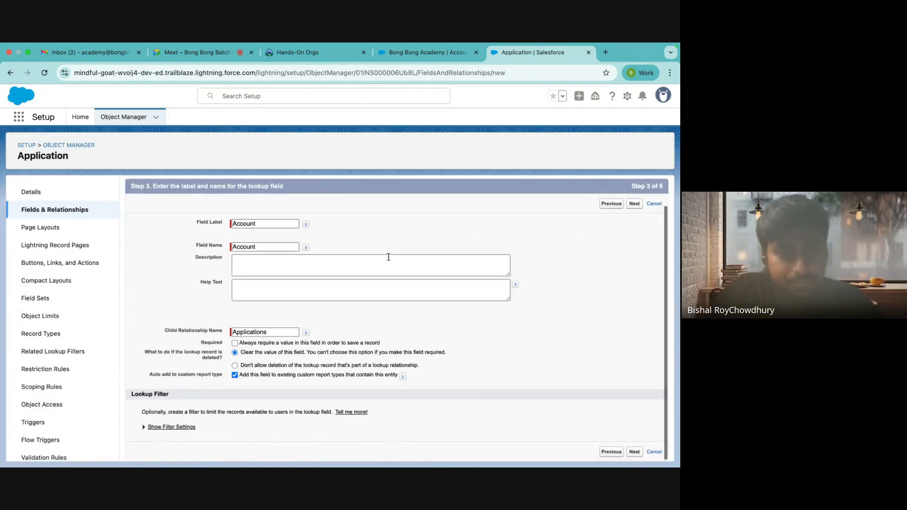
click(634, 452)
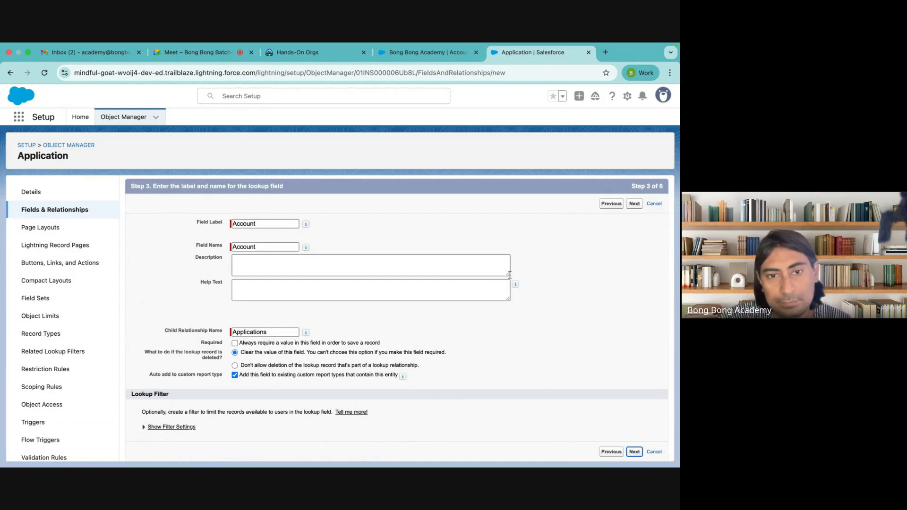
click(489, 318)
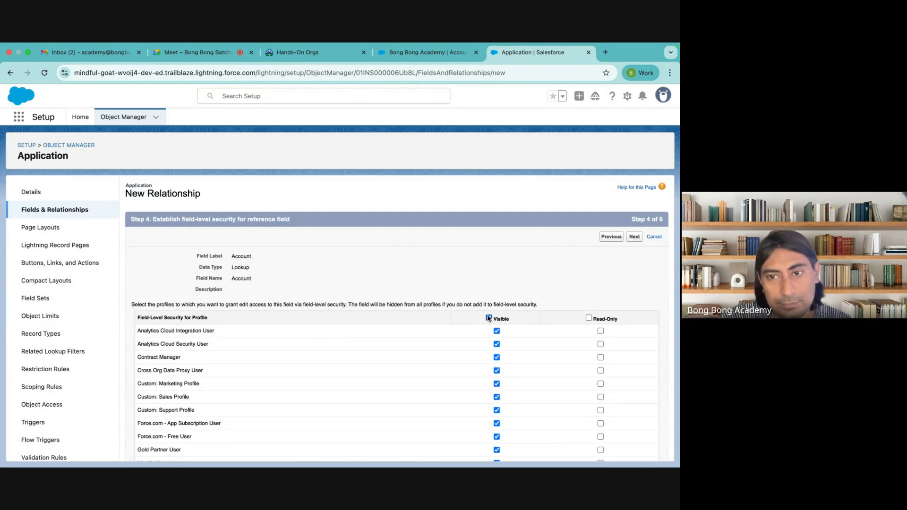
click(611, 236)
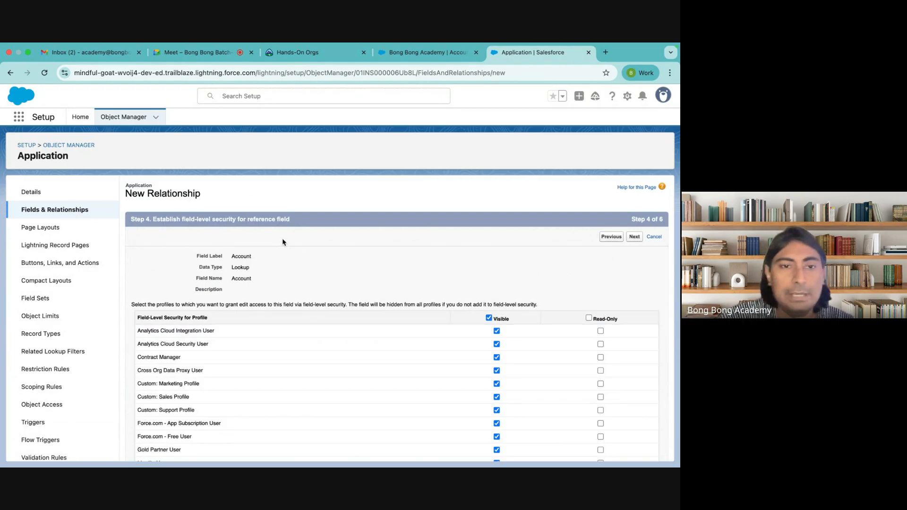
scroll(251, 265, down, 1)
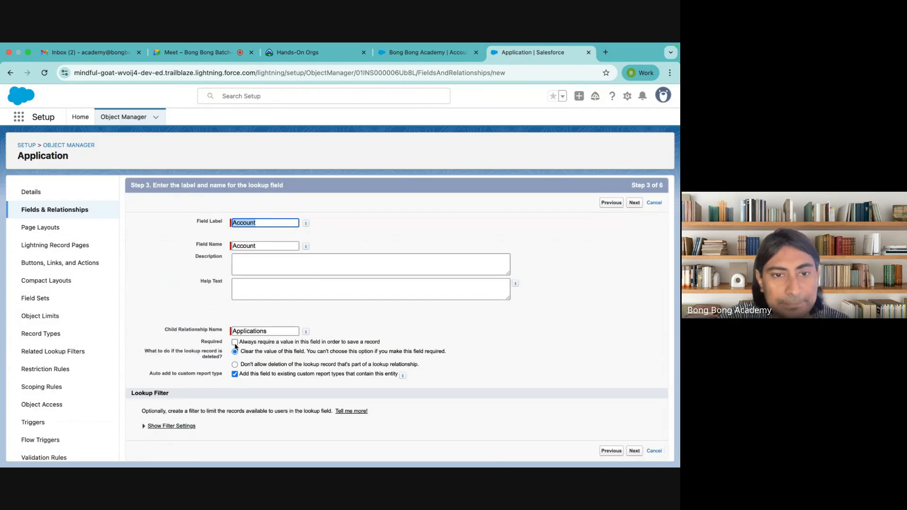
Step: Compare the account-deletion options and keep 'Clear the value of this field'
click(235, 343)
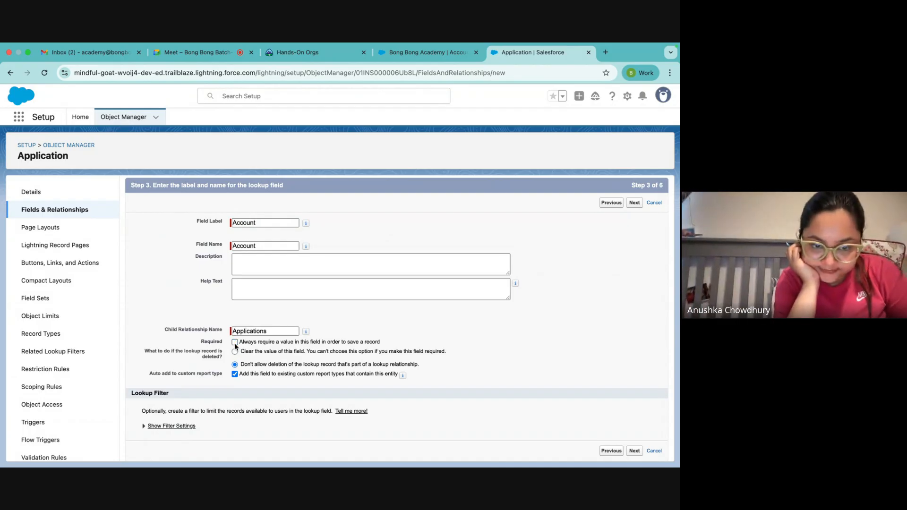
click(235, 352)
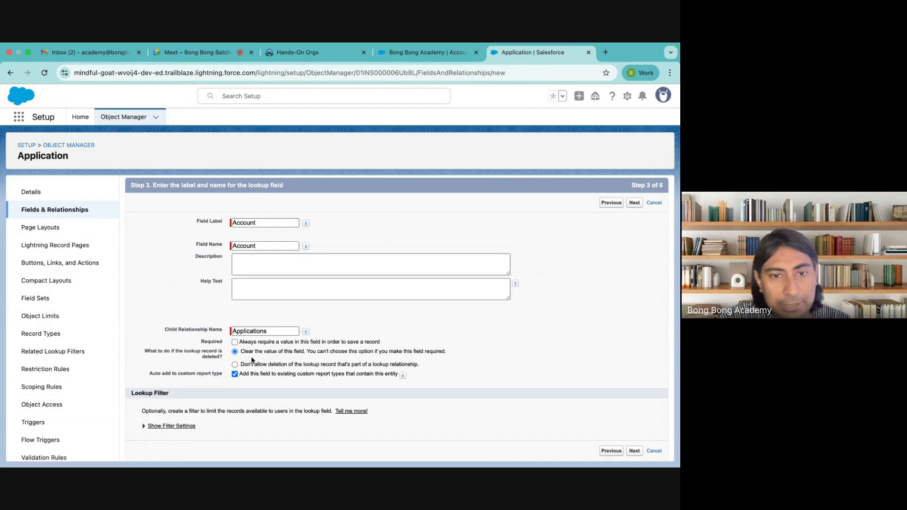
drag(241, 352, 299, 357)
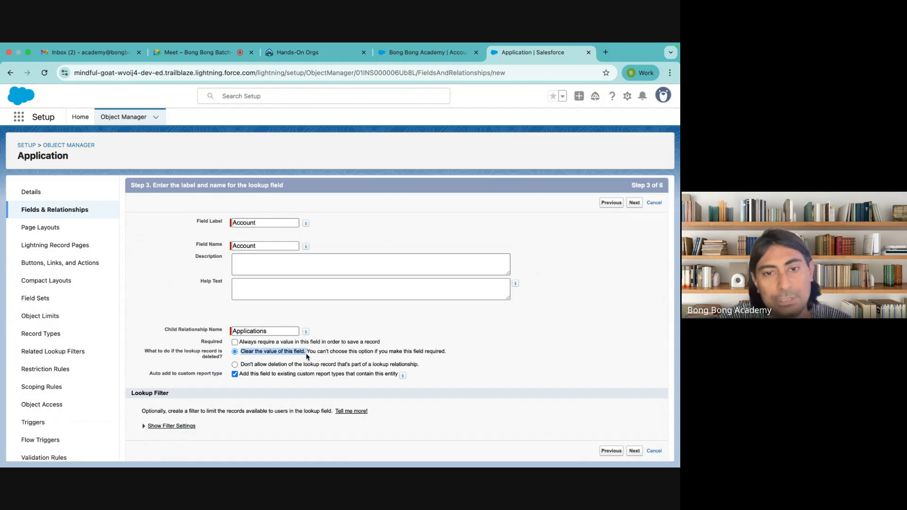
click(308, 354)
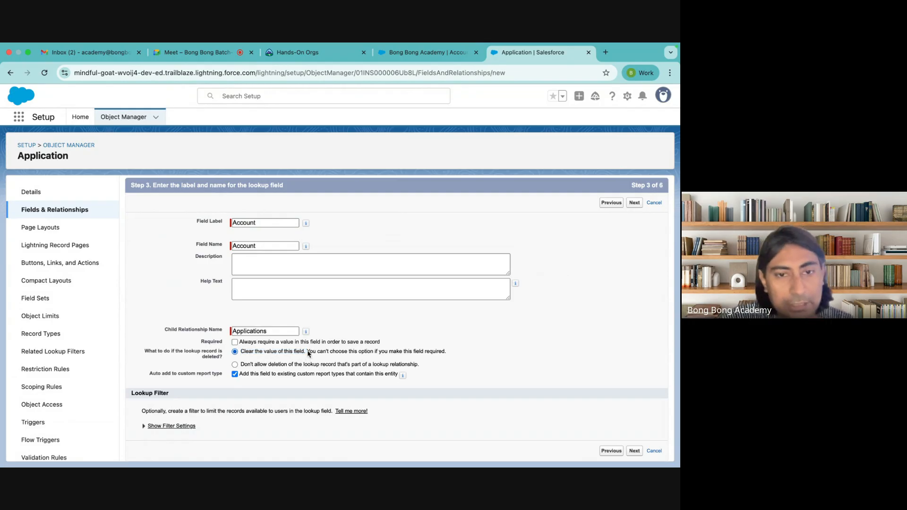
drag(242, 352, 310, 354)
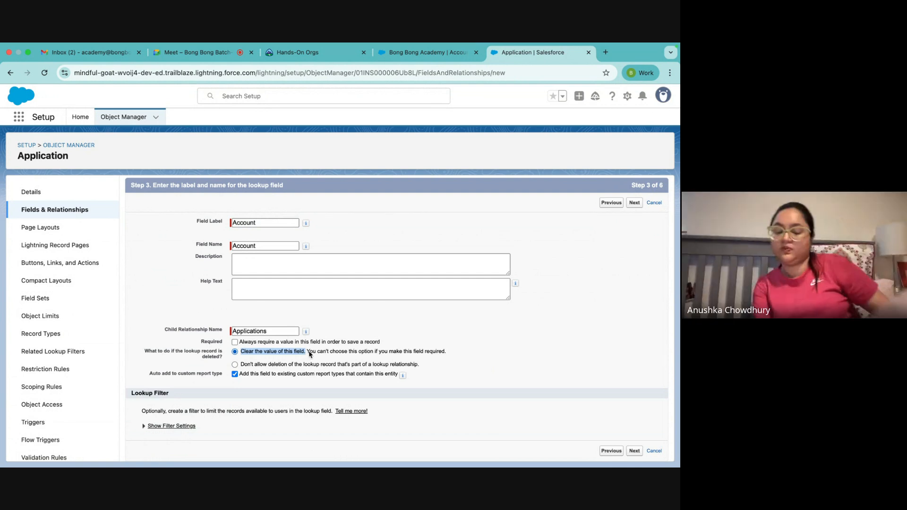
click(278, 366)
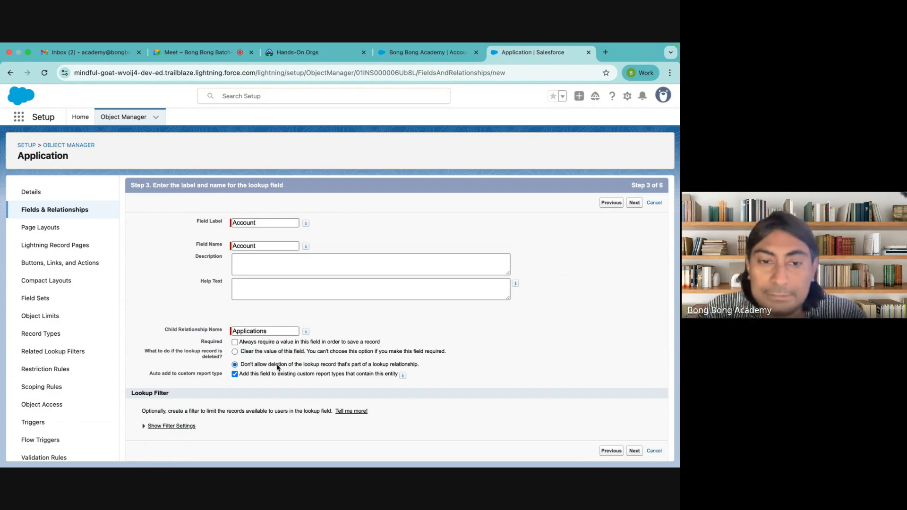
click(236, 352)
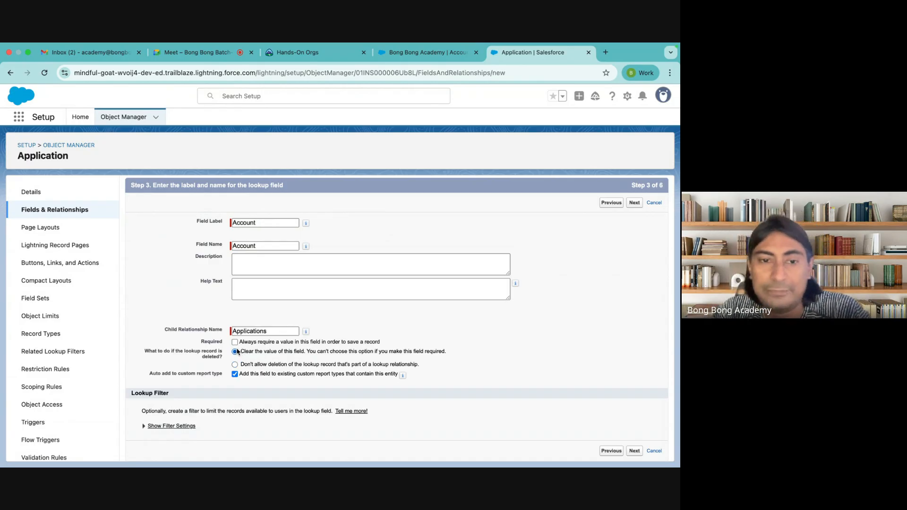
Step: Keep the lookup visible to every profile, accept layouts and related lists, and save it
click(634, 451)
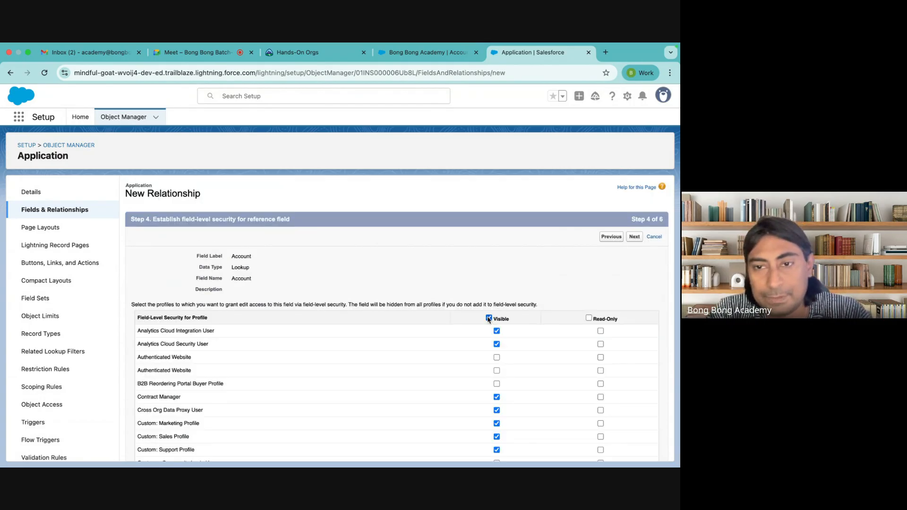
click(489, 318)
click(489, 318)
click(638, 239)
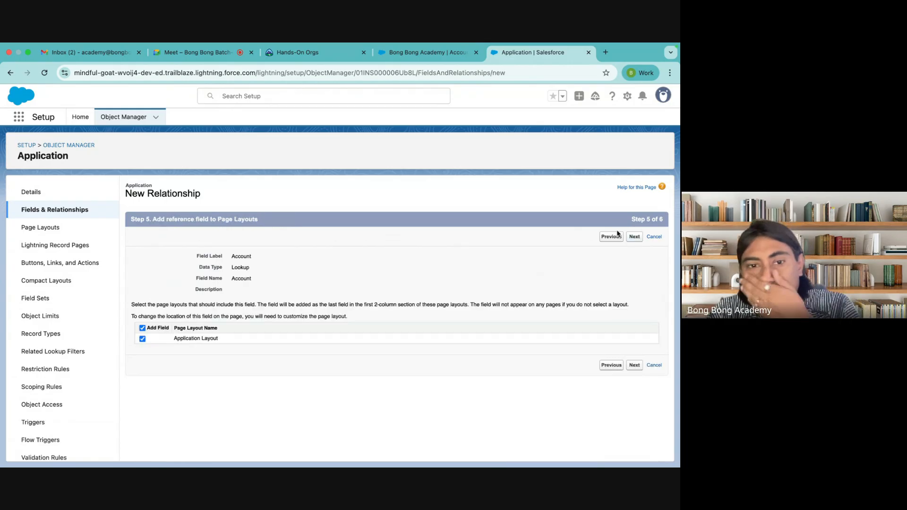
click(635, 238)
click(633, 237)
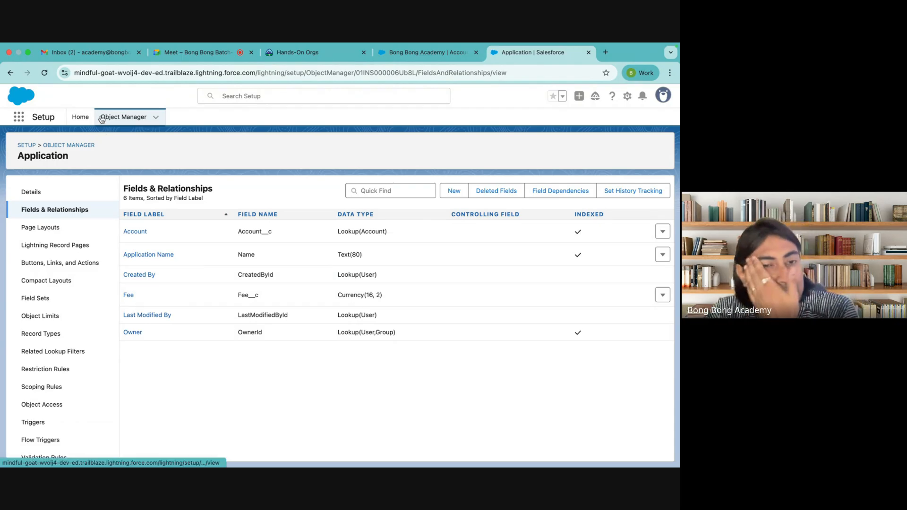
Step: Clear the site data for the Bong Bong Academy account page, reload it, and scroll to its related lists
click(415, 53)
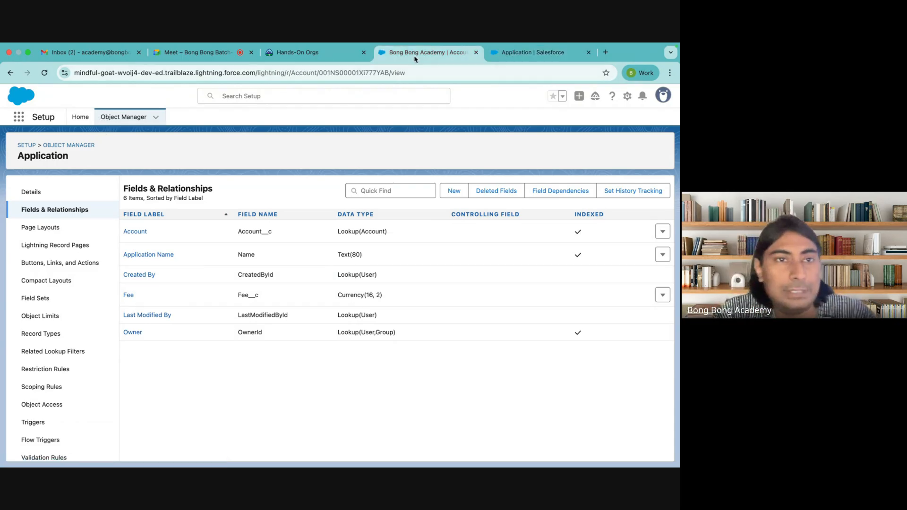
click(65, 73)
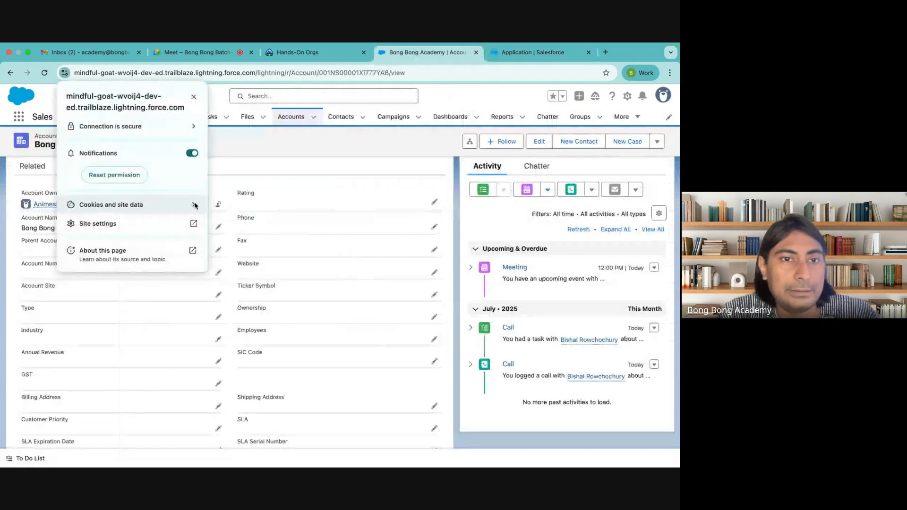
click(191, 204)
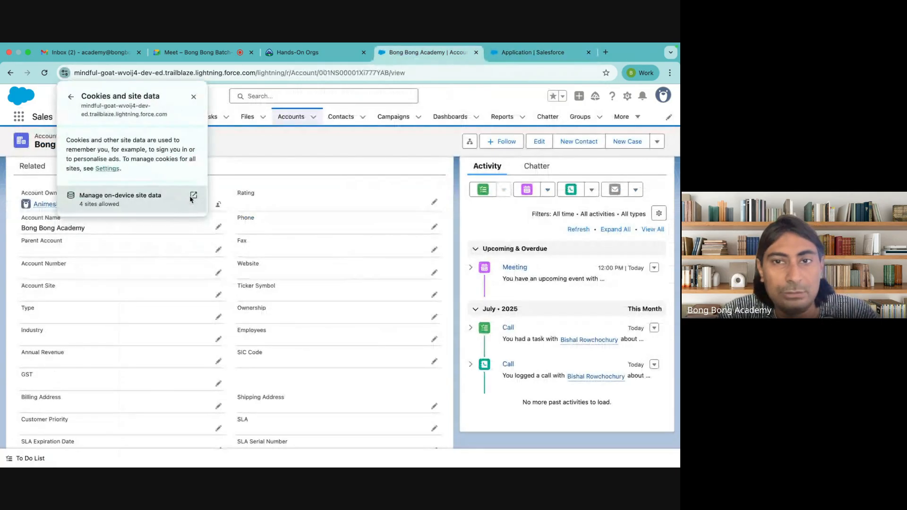
click(191, 198)
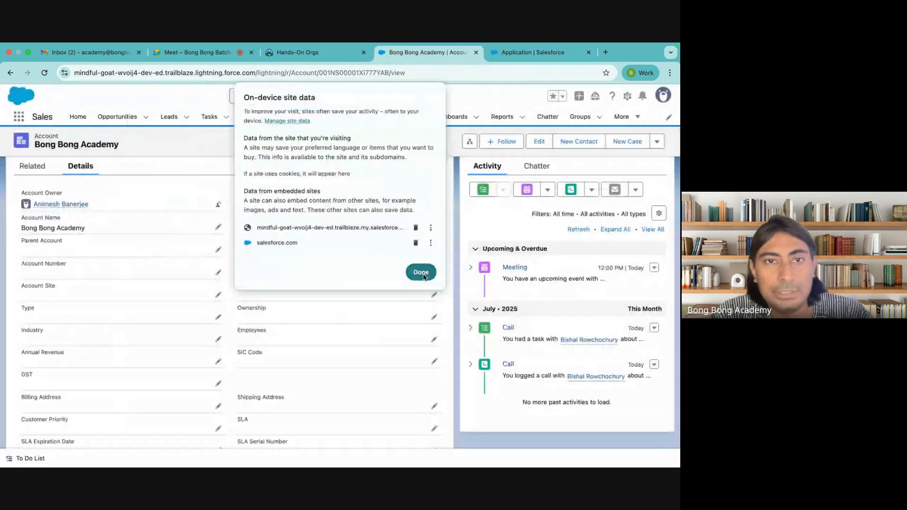
click(421, 273)
click(217, 95)
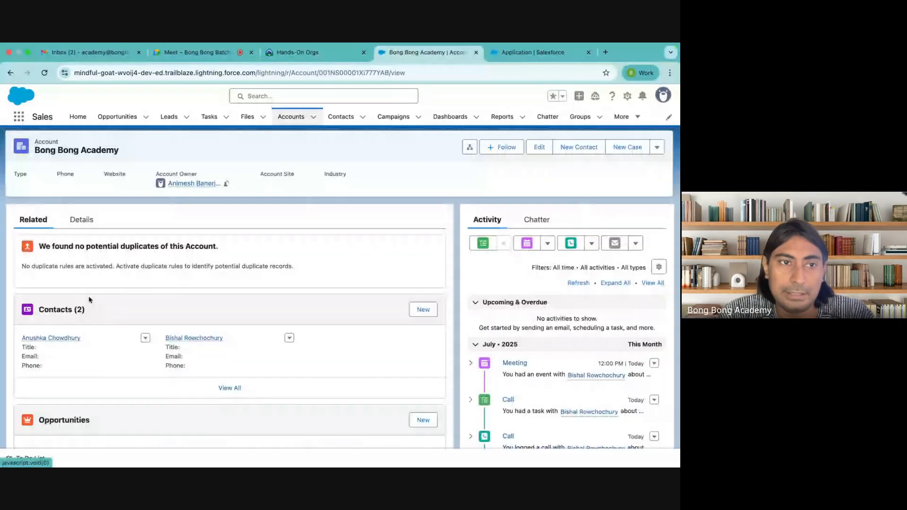
scroll(90, 300, down, 10)
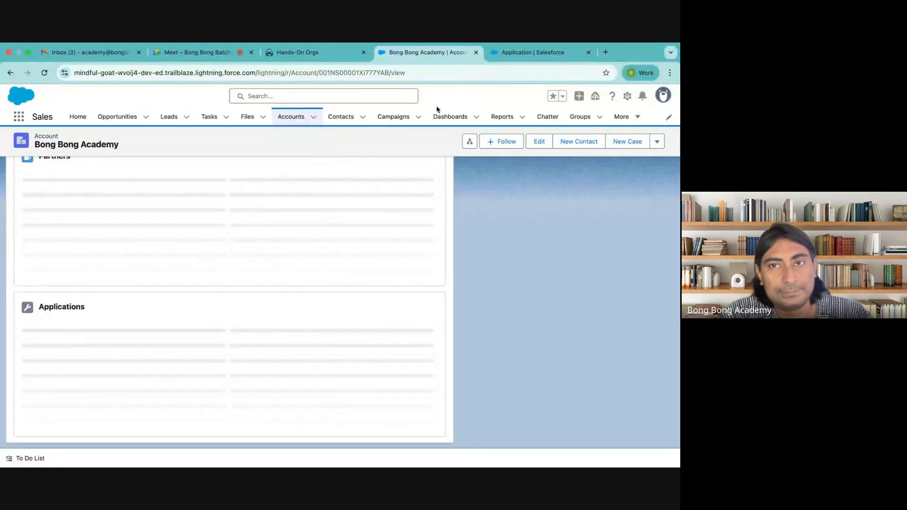
Step: Find the Tabs setup page from Setup Home with a quick search for 'tab'
click(627, 96)
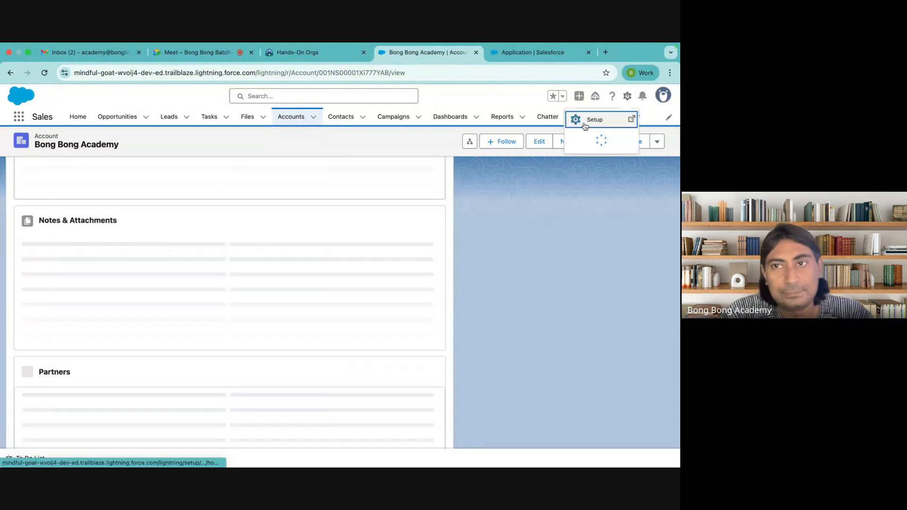
click(594, 120)
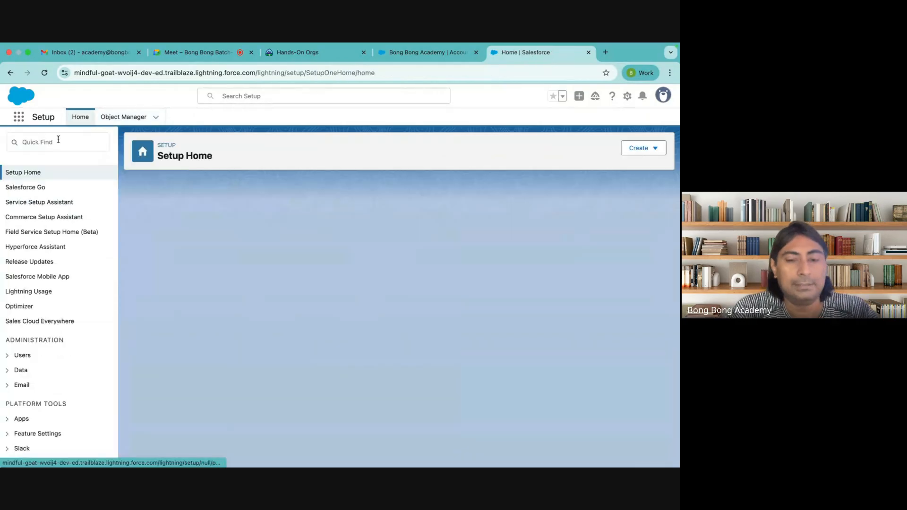
click(58, 140)
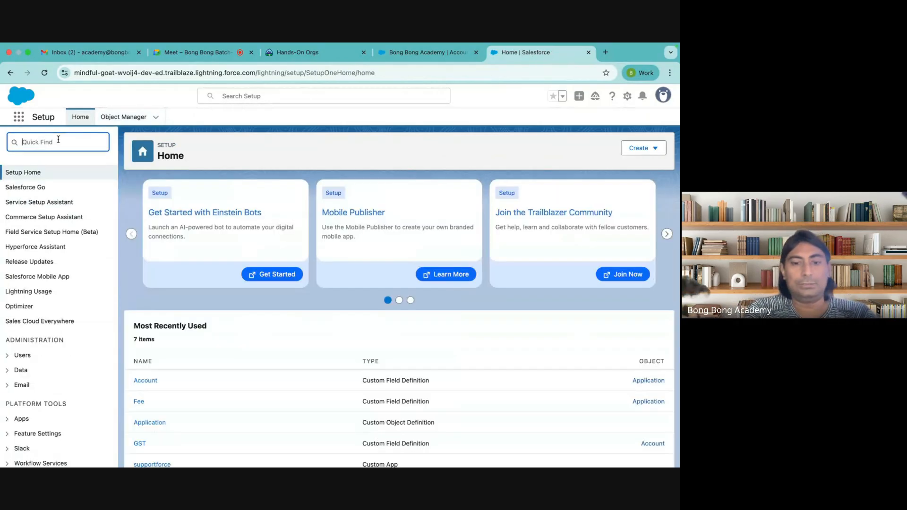
text(t)
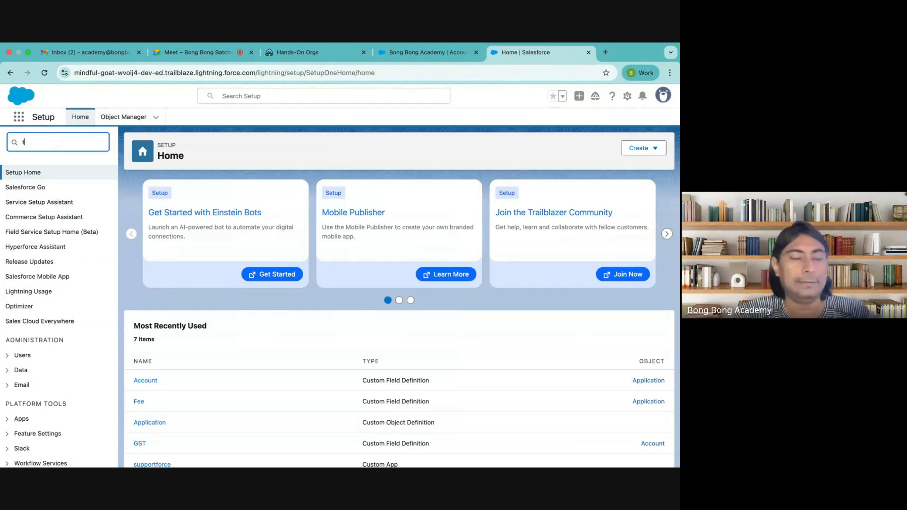
text(ab)
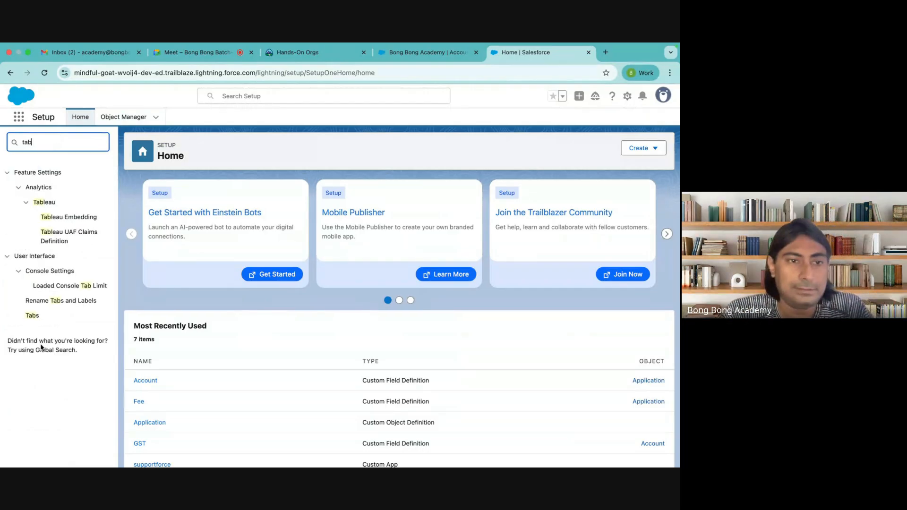
click(32, 316)
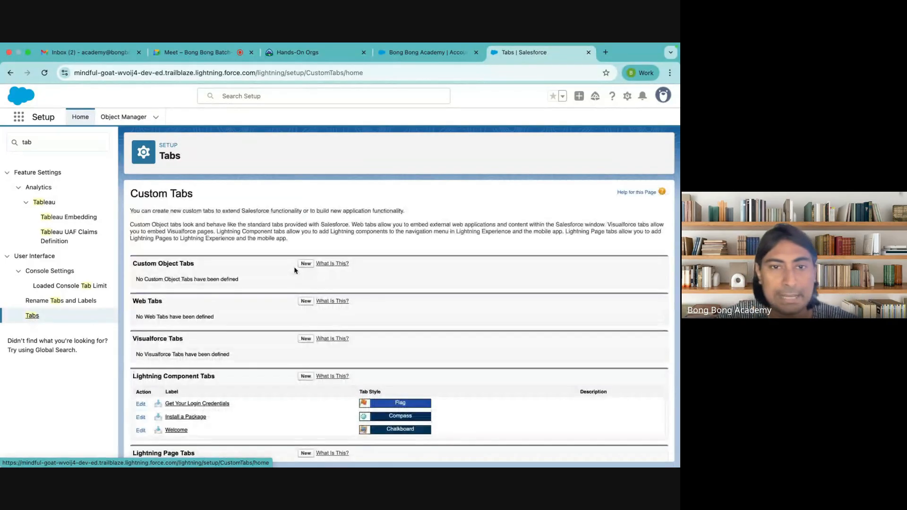
Step: Create a custom object tab for Application with the Wrench style, then return to Bong Bong Academy
click(305, 264)
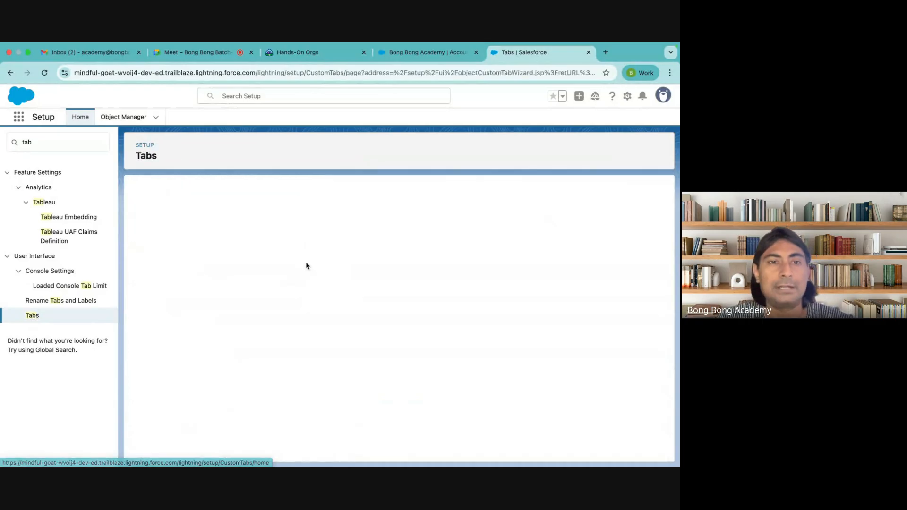
click(259, 283)
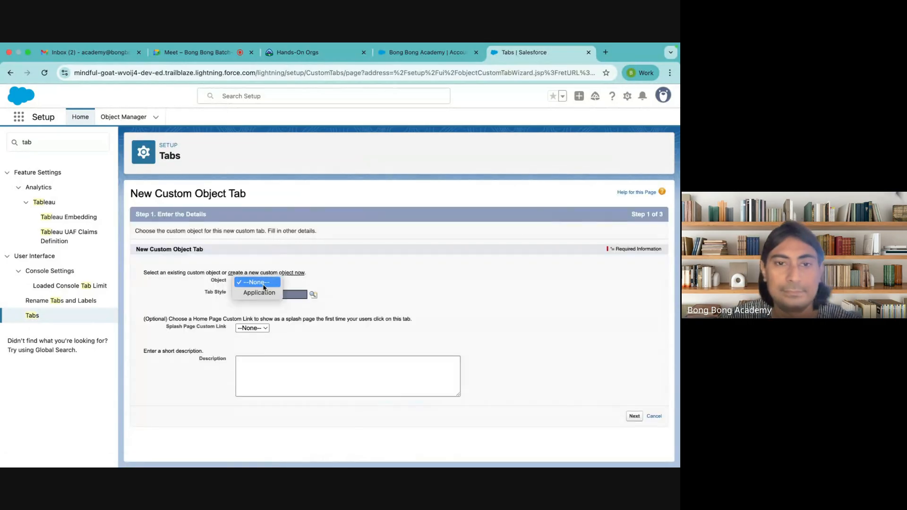
click(251, 292)
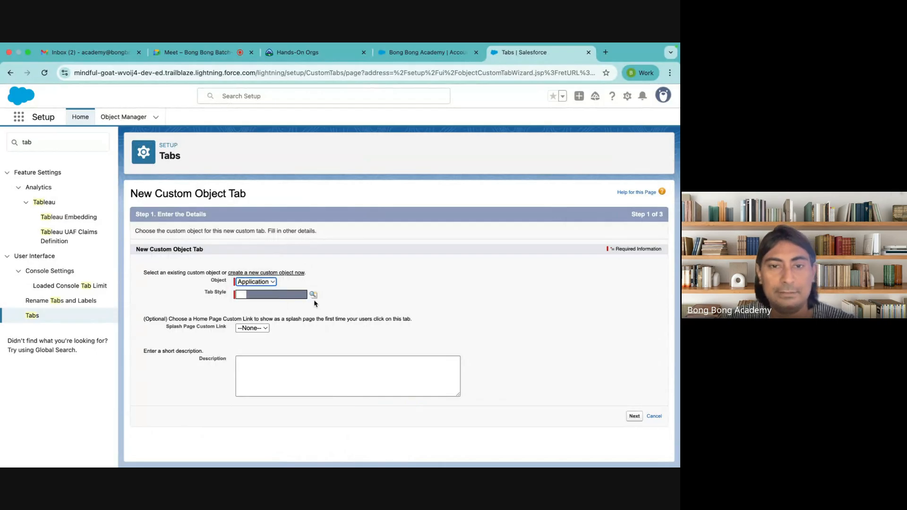
click(313, 295)
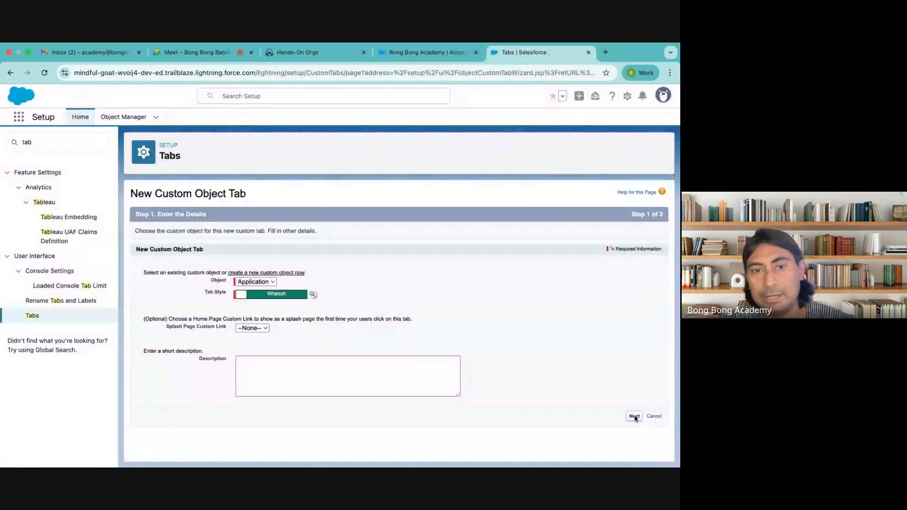
click(635, 416)
scroll(515, 286, down, 10)
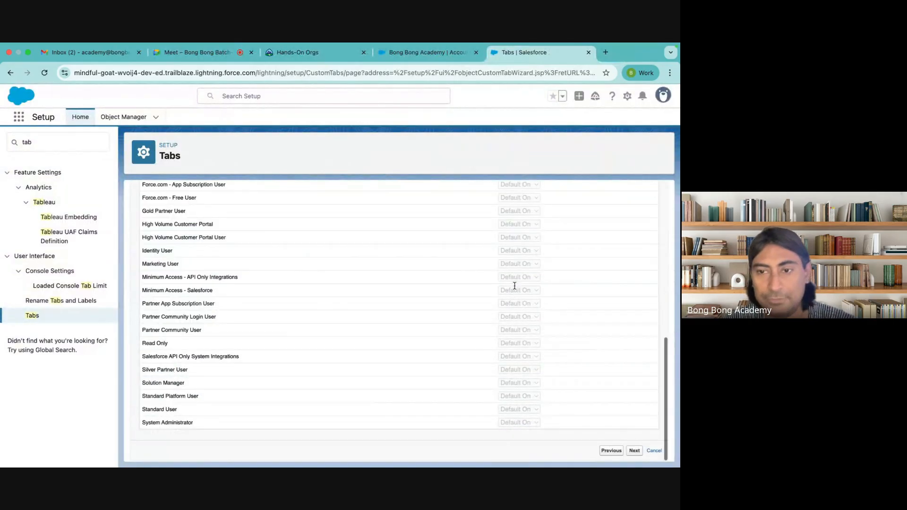
click(634, 451)
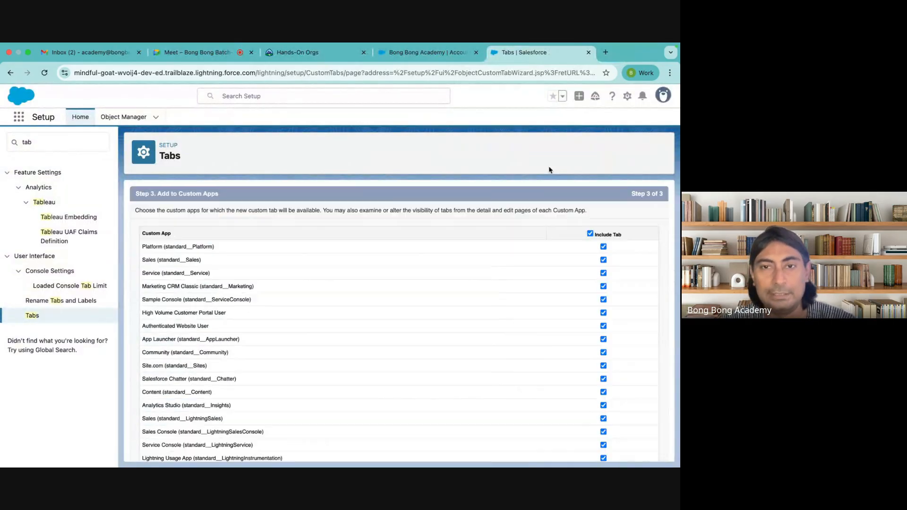
scroll(613, 246, down, 5)
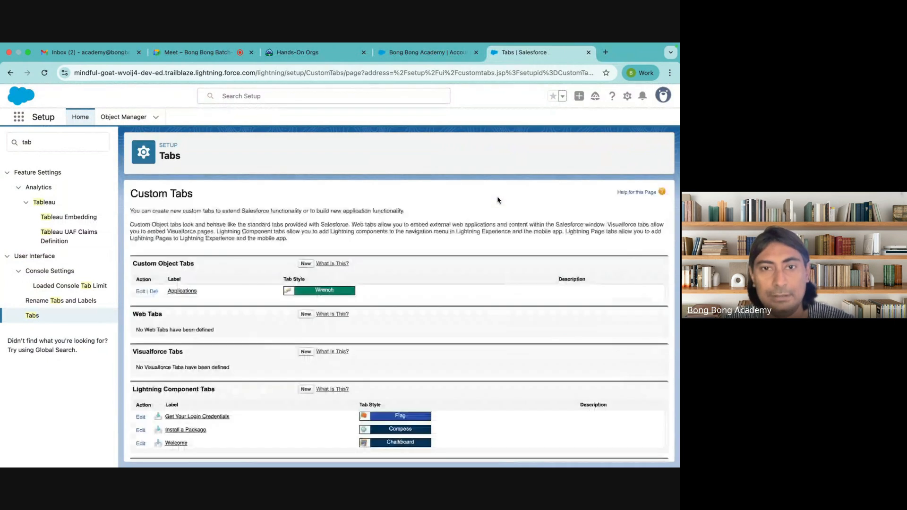
scroll(498, 199, down, 2)
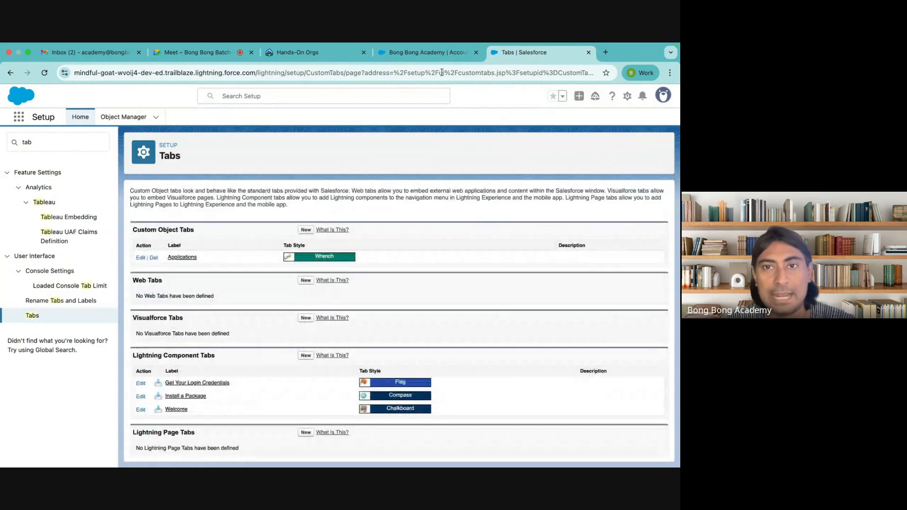
click(431, 53)
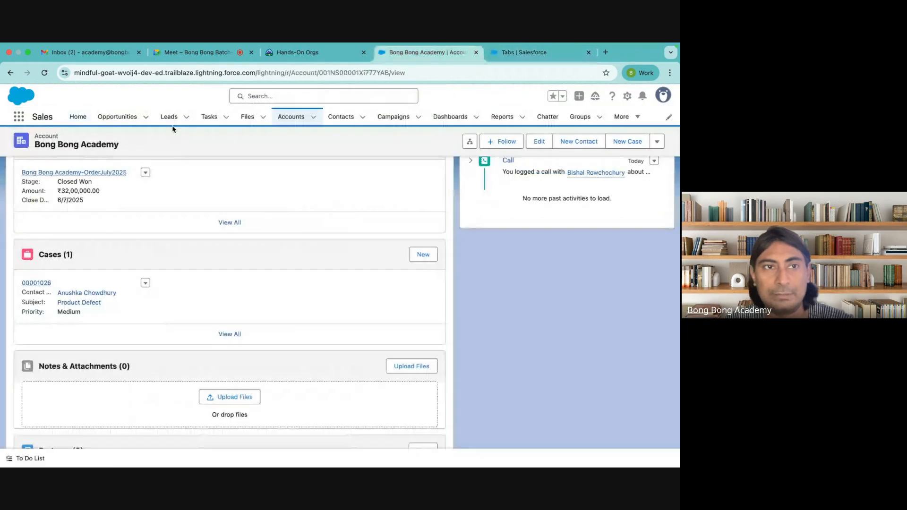
Step: Find Applications with the App Launcher search 'appl', pin the All list view, and start a new record
click(19, 117)
text(appl)
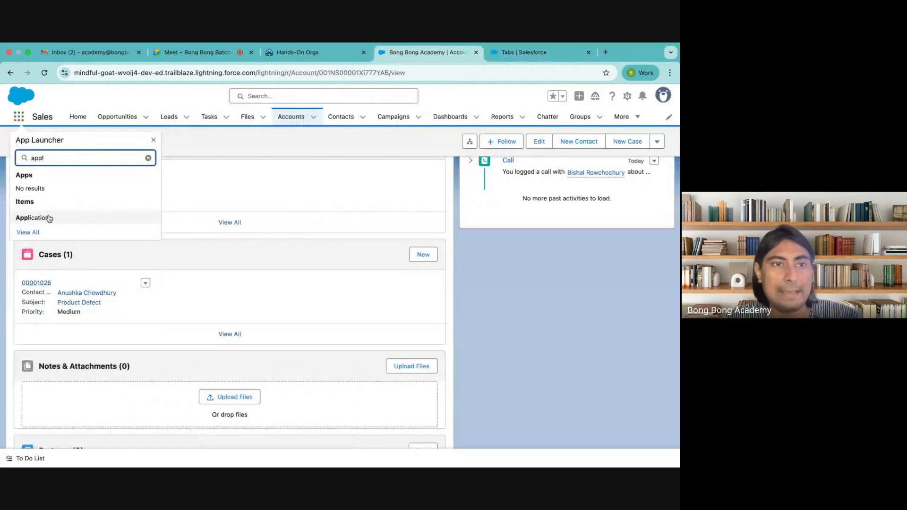
click(32, 218)
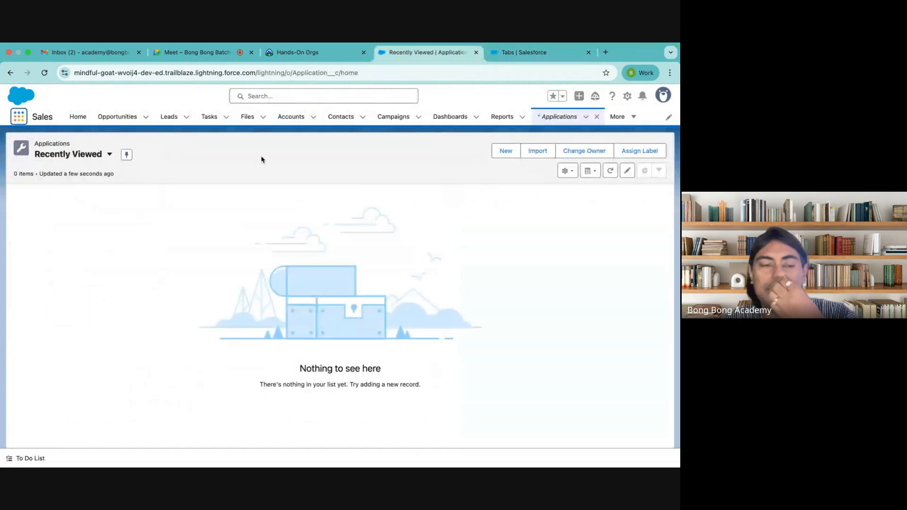
click(90, 158)
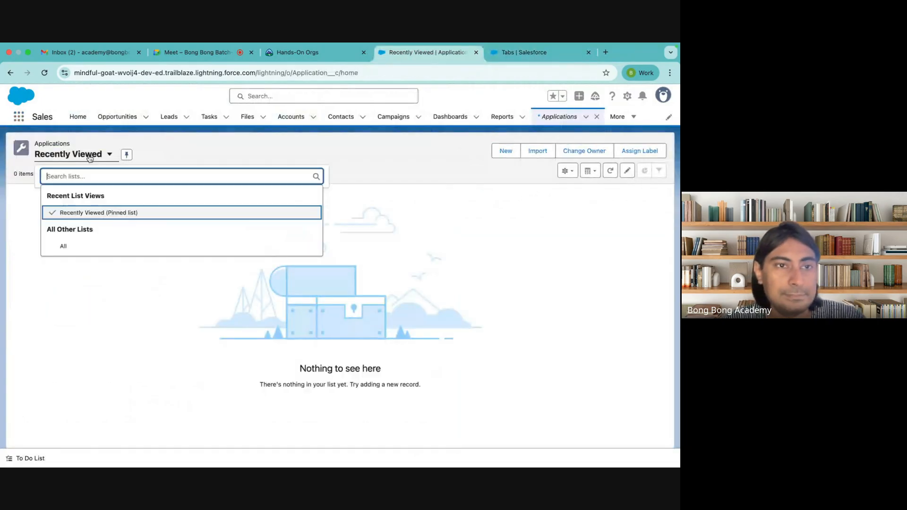
click(79, 252)
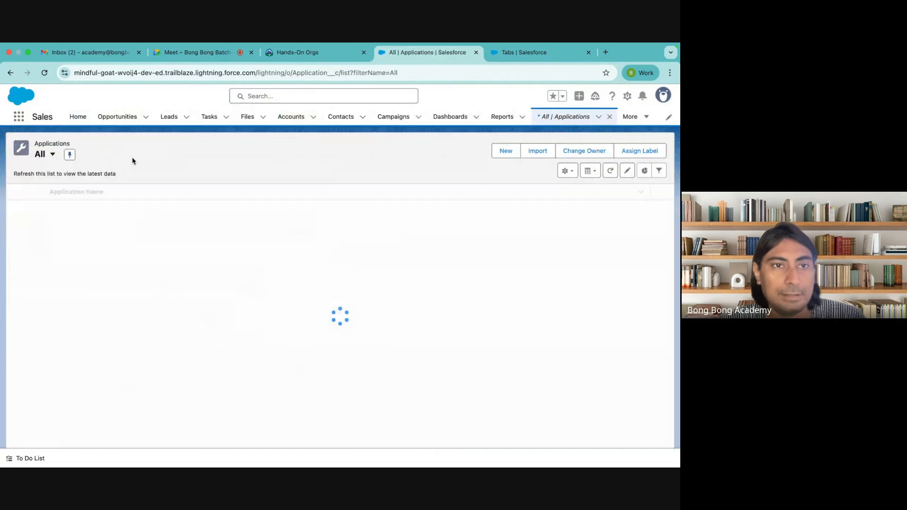
click(70, 154)
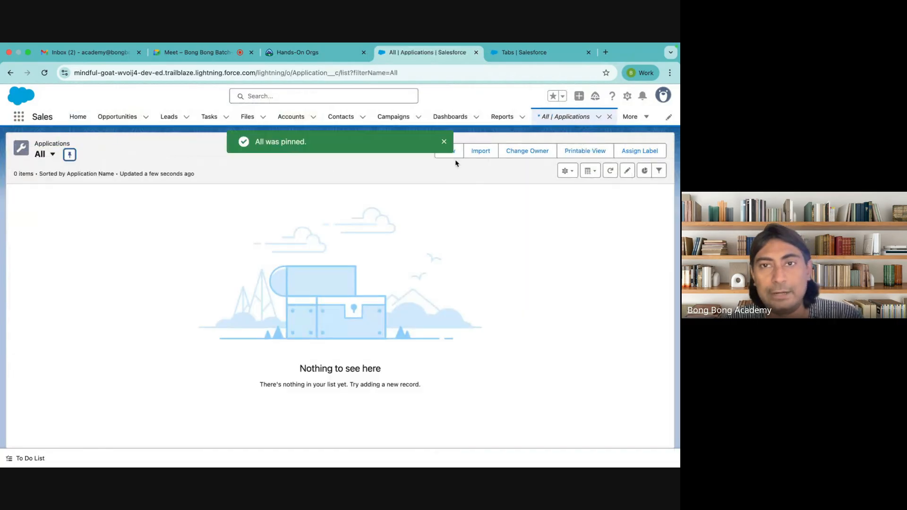
click(457, 157)
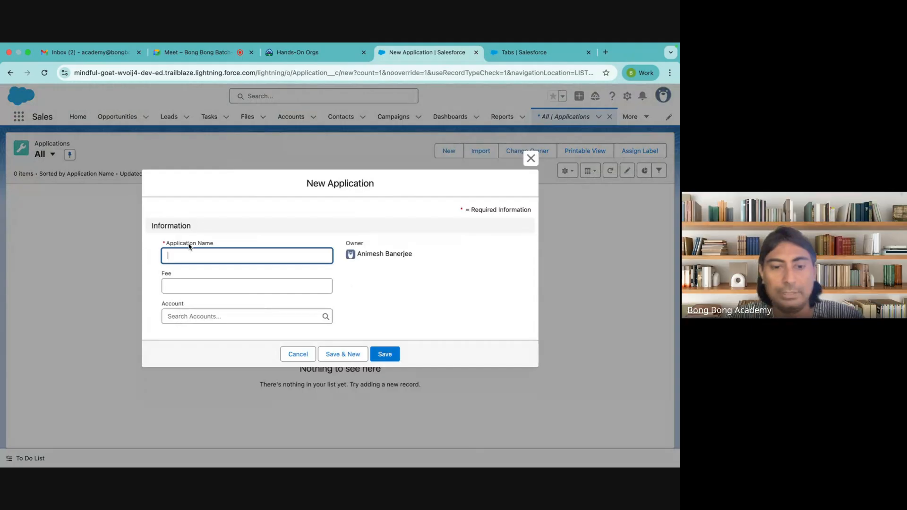
Step: Save Application 1 with fee 100 linked to TCS, then begin another application from TCS's record
text(A)
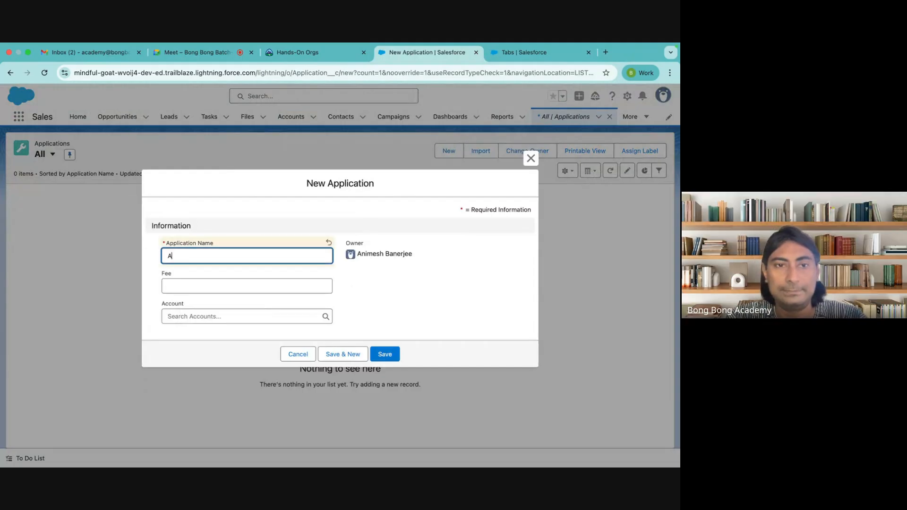
text(ppliact)
key(BackSpace)
key(BackSpace)
key(BackSpace)
key(BackSpace)
text(icat)
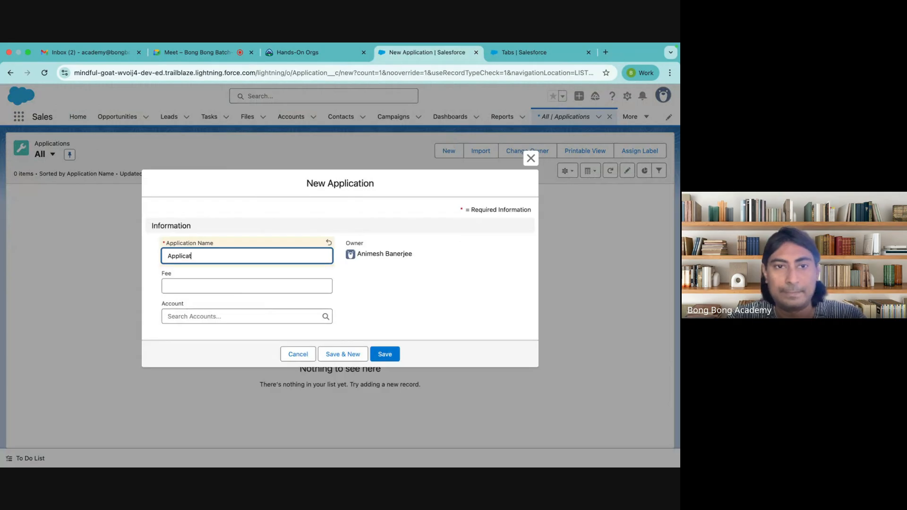
text(ion 1)
click(183, 288)
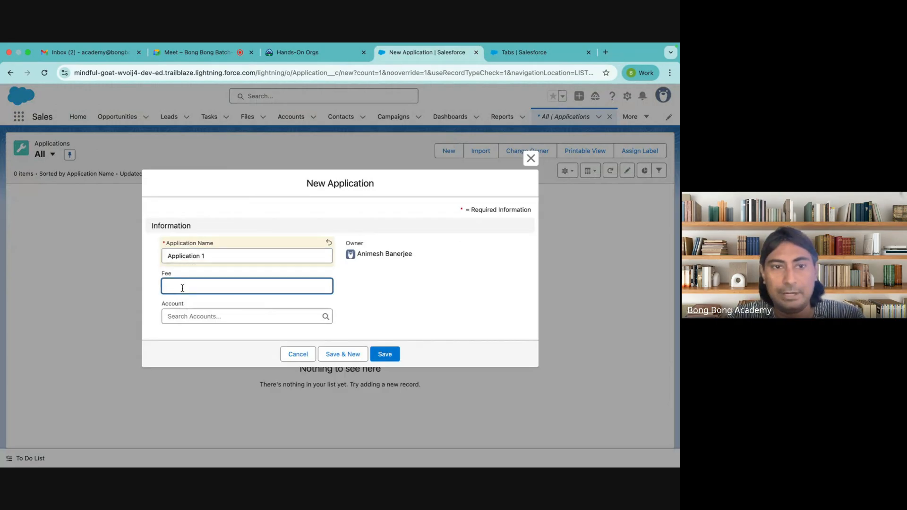
text(100)
click(202, 315)
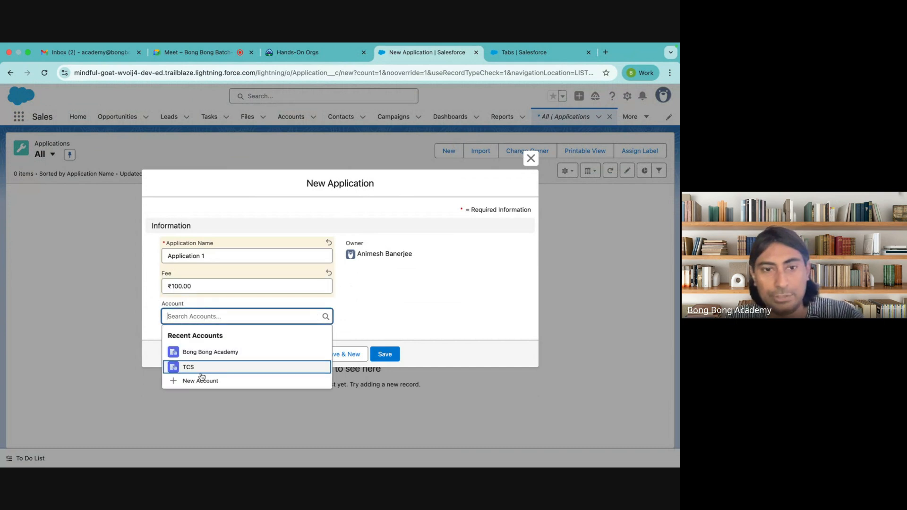
click(201, 373)
click(390, 351)
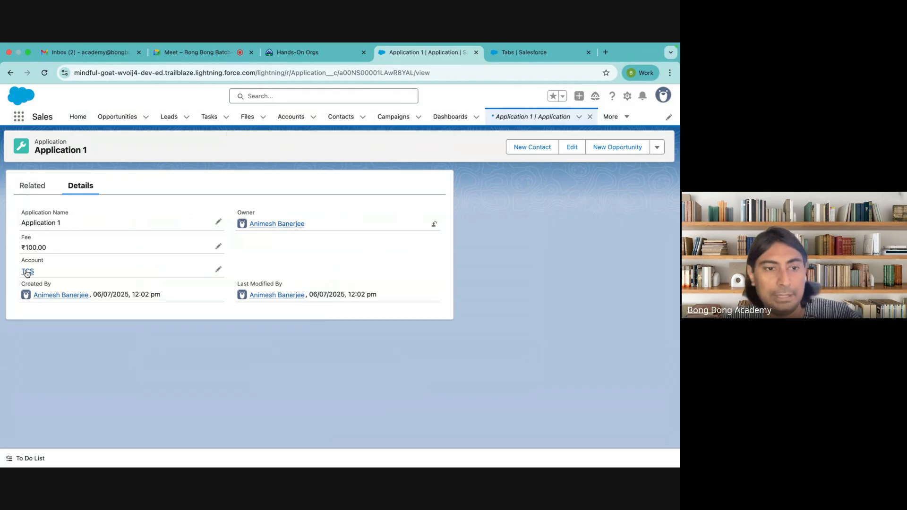
click(27, 271)
click(427, 372)
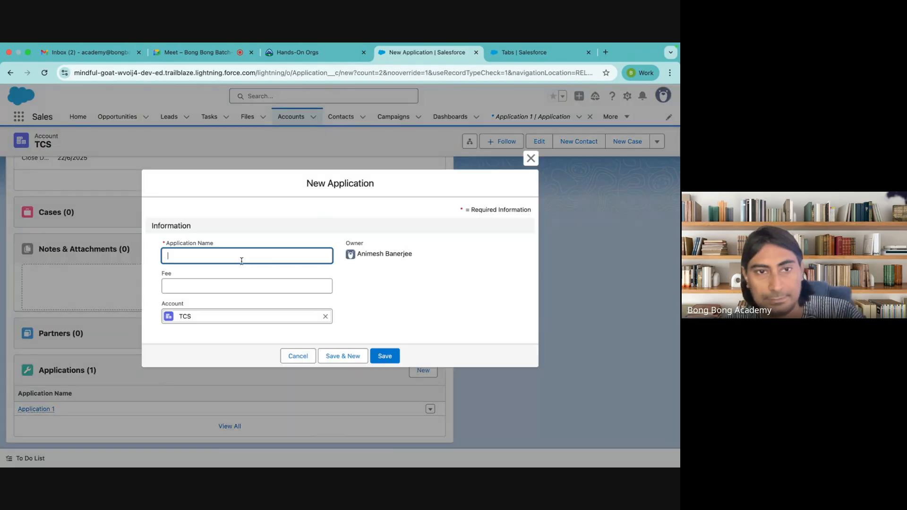
Step: Save Application2 with a 200 fee under TCS and return to the Custom Tabs setup page
text(Ap)
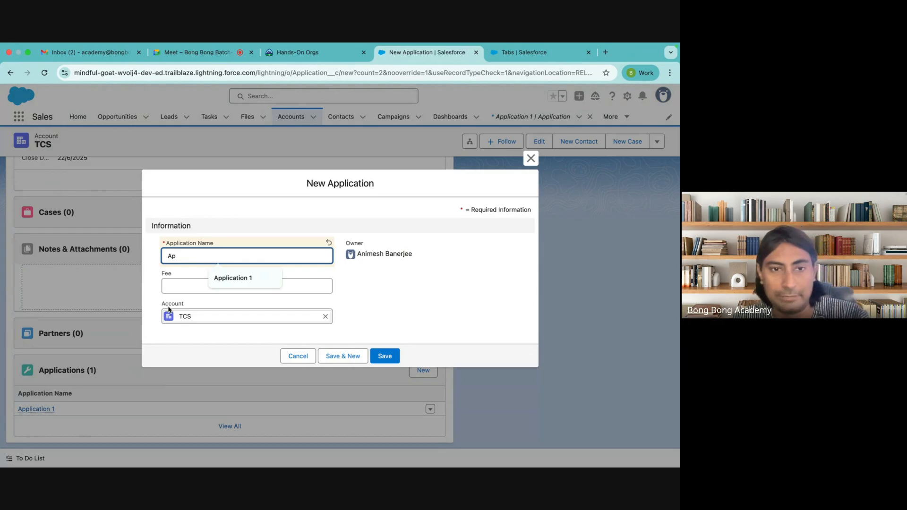
text(plica)
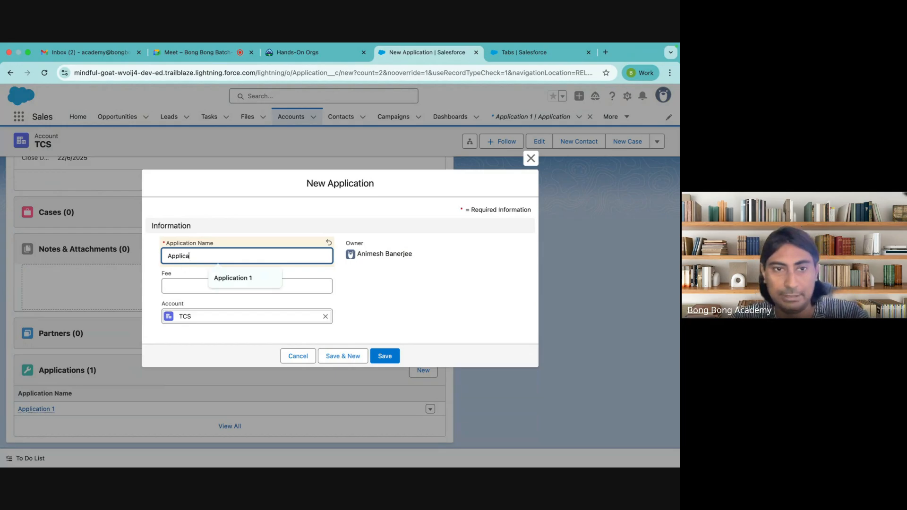
text(to)
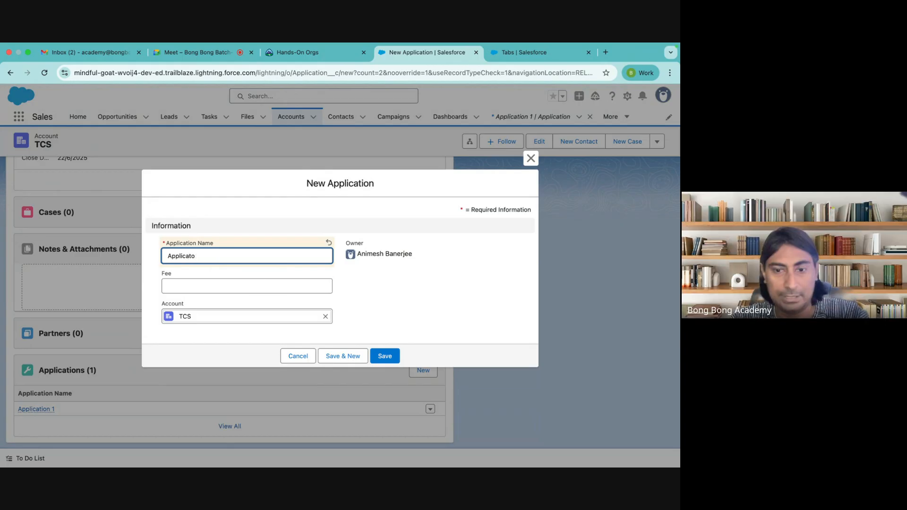
key(BackSpace)
text(ion2)
click(189, 286)
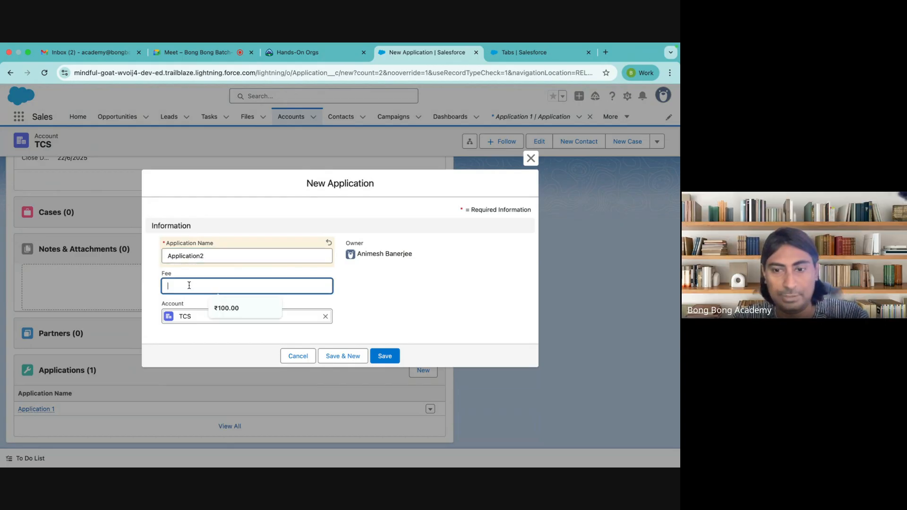
text(200)
click(389, 356)
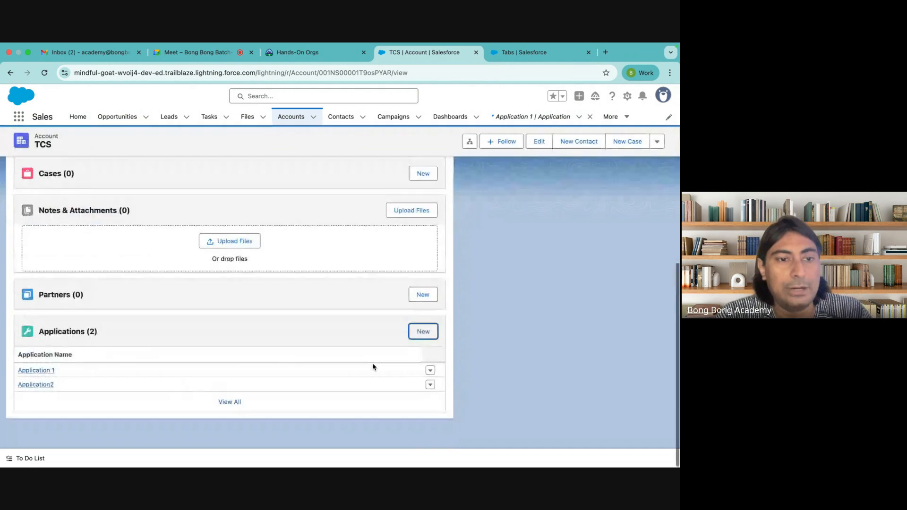
click(521, 56)
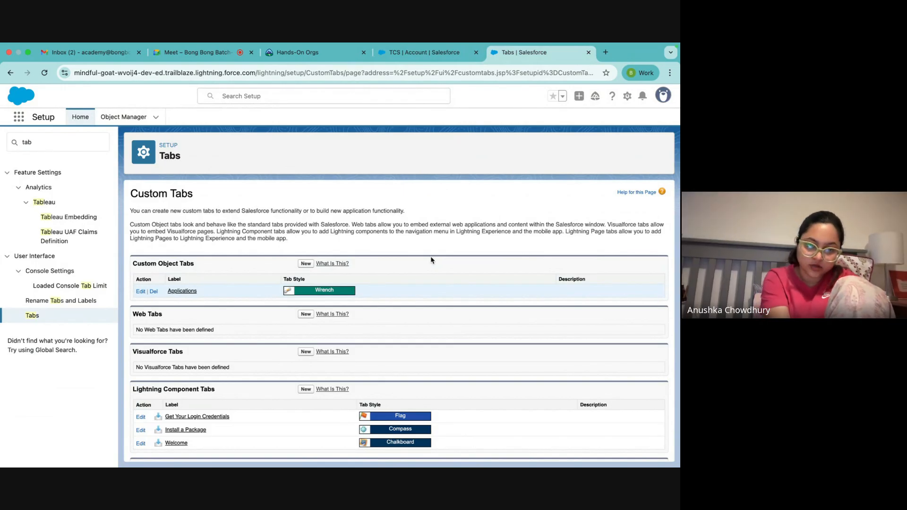
click(415, 52)
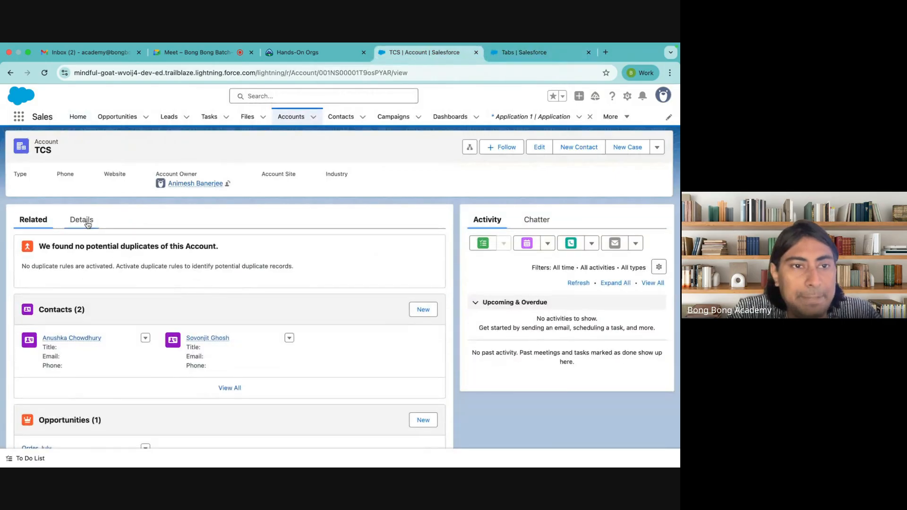
click(87, 224)
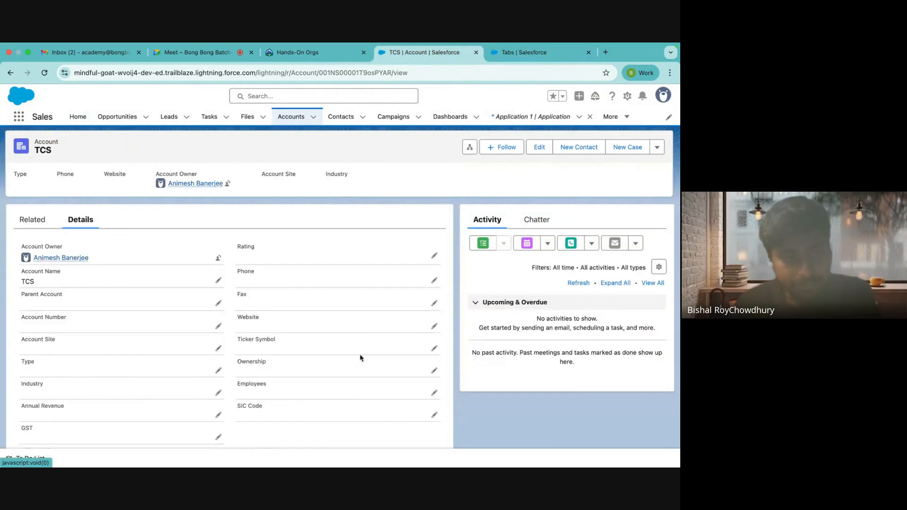
scroll(360, 358, down, 3)
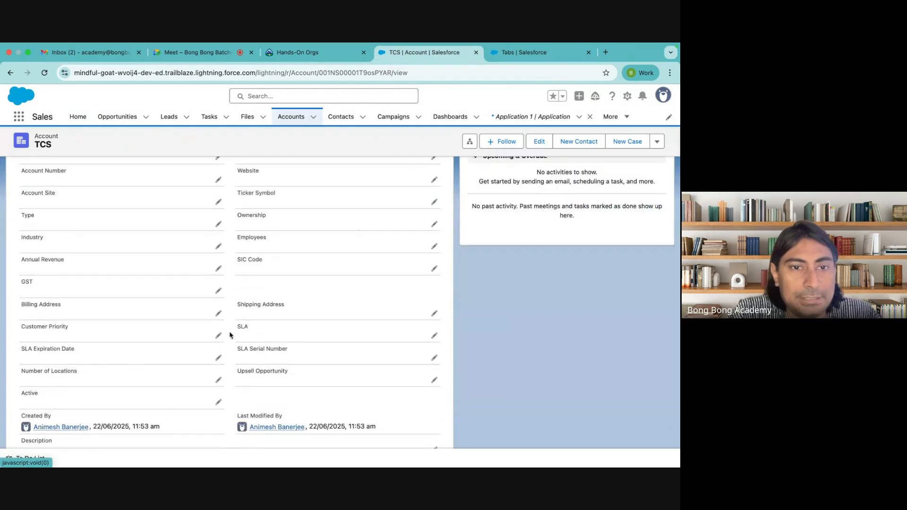
scroll(230, 335, up, 3)
click(21, 224)
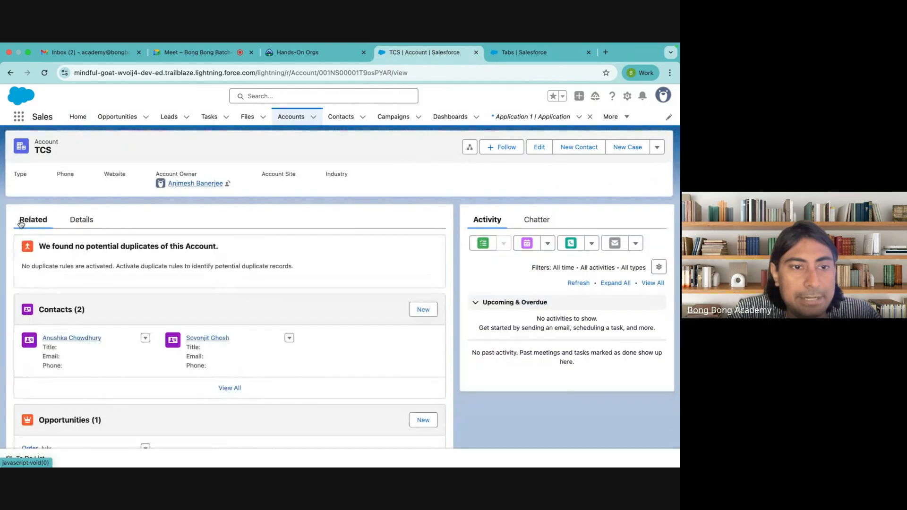
scroll(293, 355, down, 10)
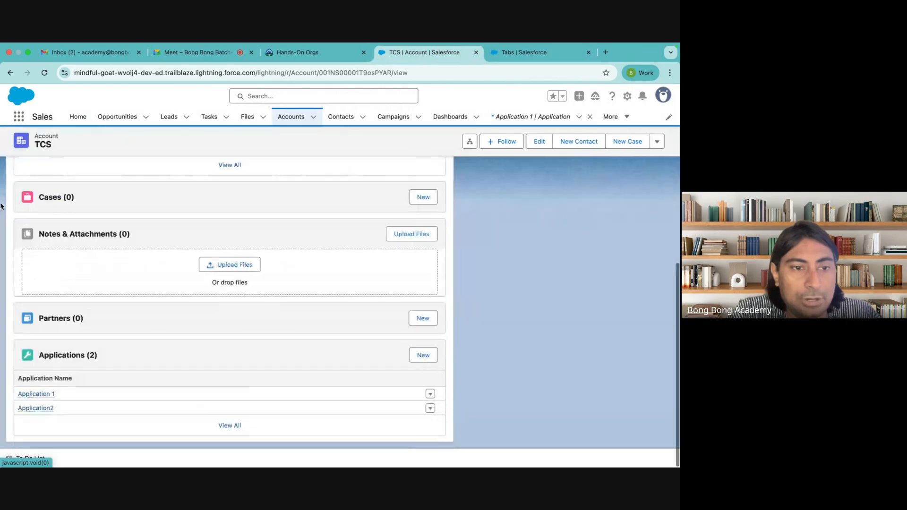
scroll(314, 301, up, 10)
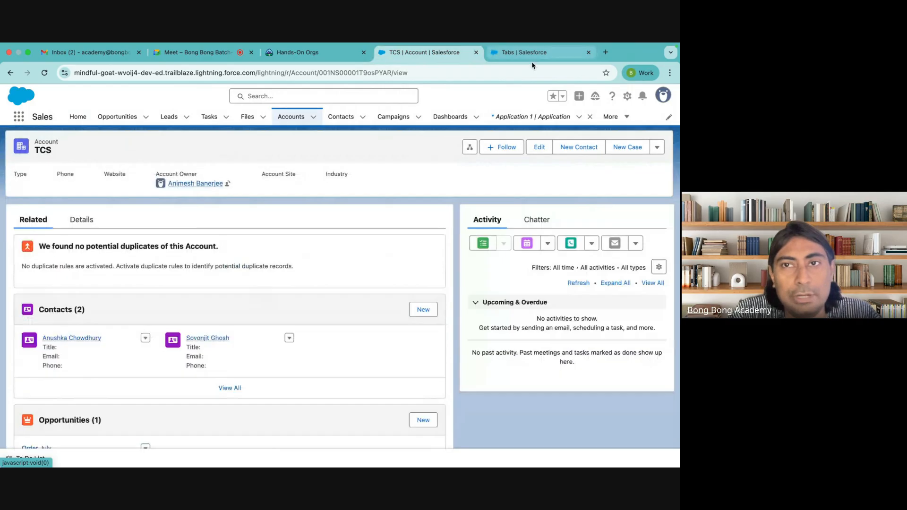
click(531, 53)
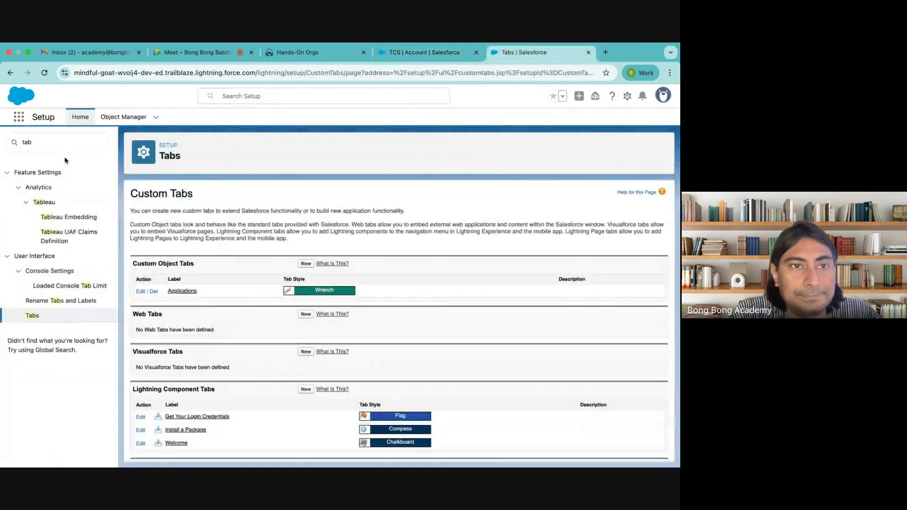
Step: Go from the Account object to Application's Fields & Relationships in Object Manager and begin a new field
click(122, 122)
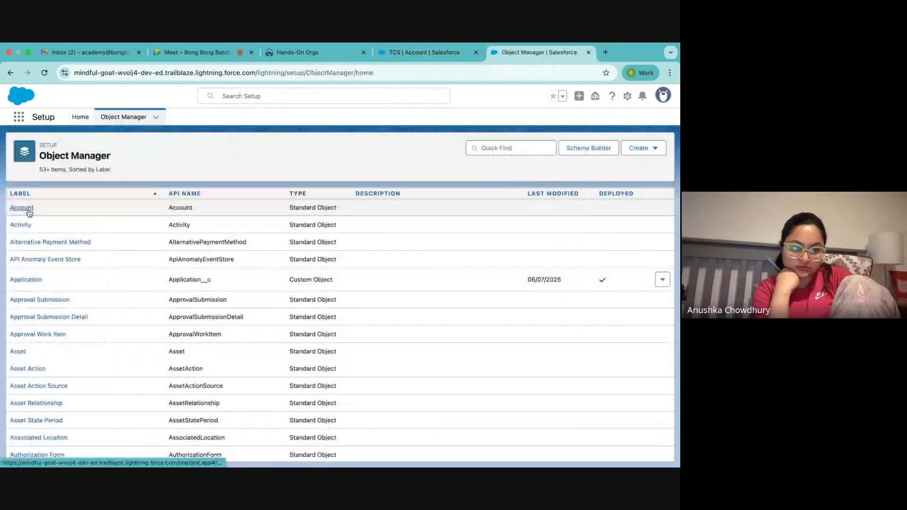
click(28, 211)
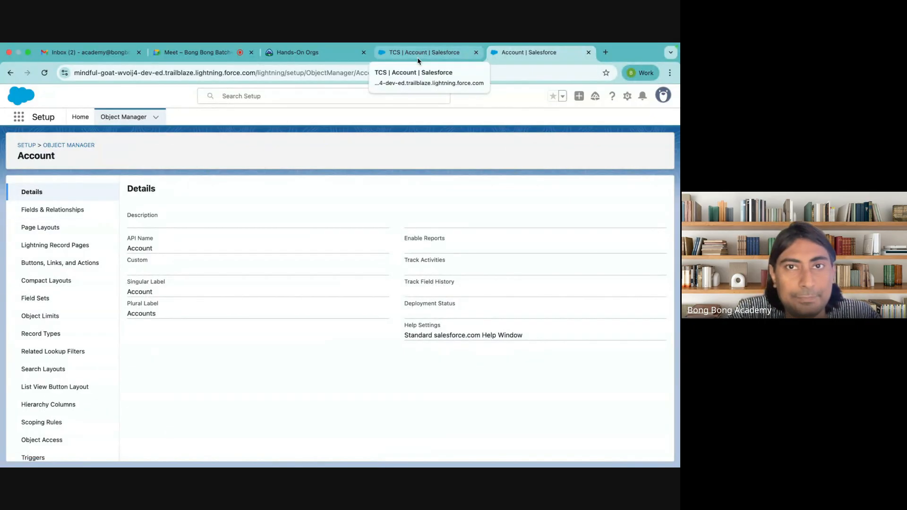
click(66, 147)
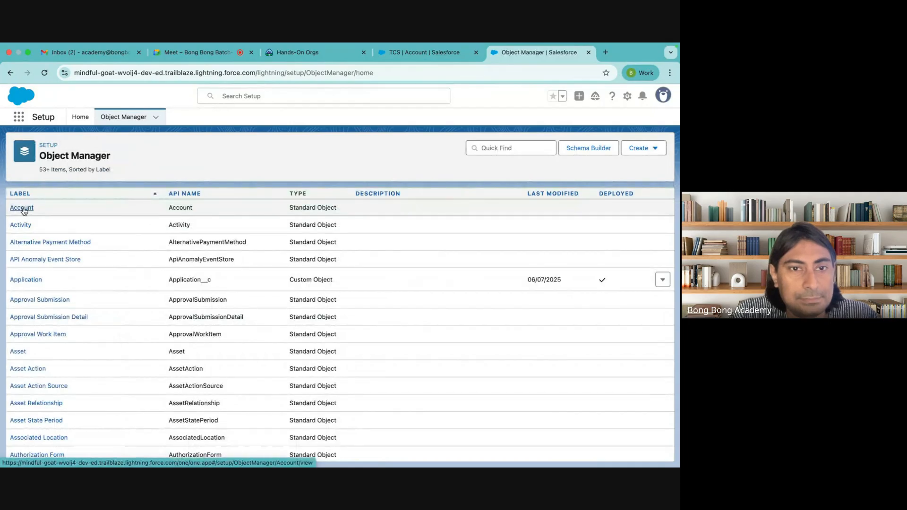
click(26, 279)
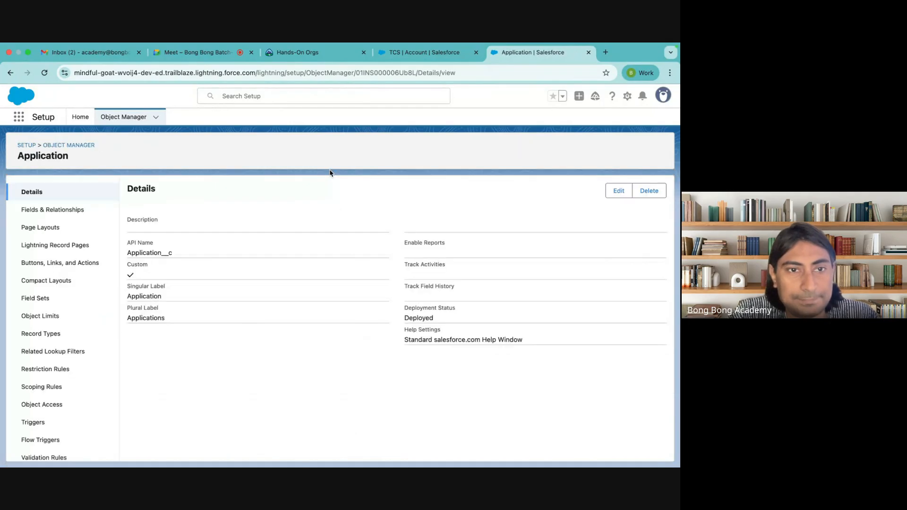
click(64, 213)
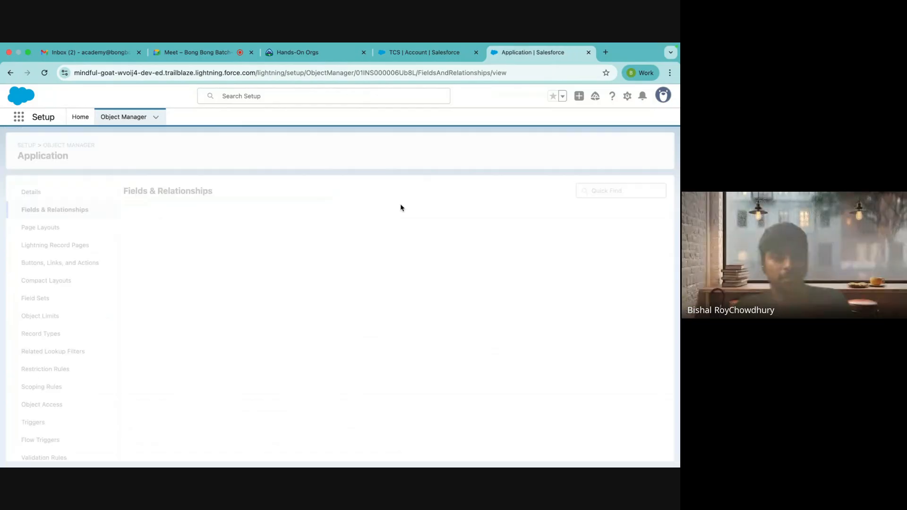
click(451, 190)
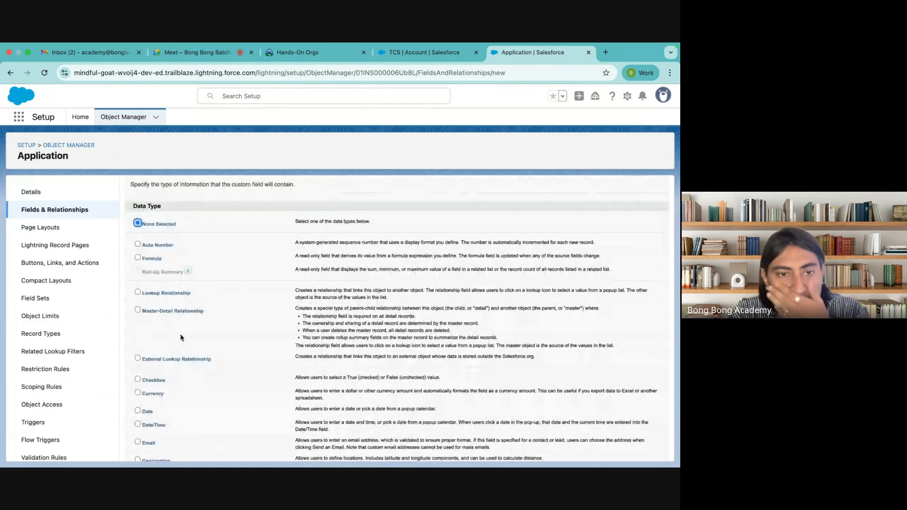
Step: Choose a Master-Detail Relationship field on Application related to Contact
click(166, 312)
scroll(166, 312, down, 5)
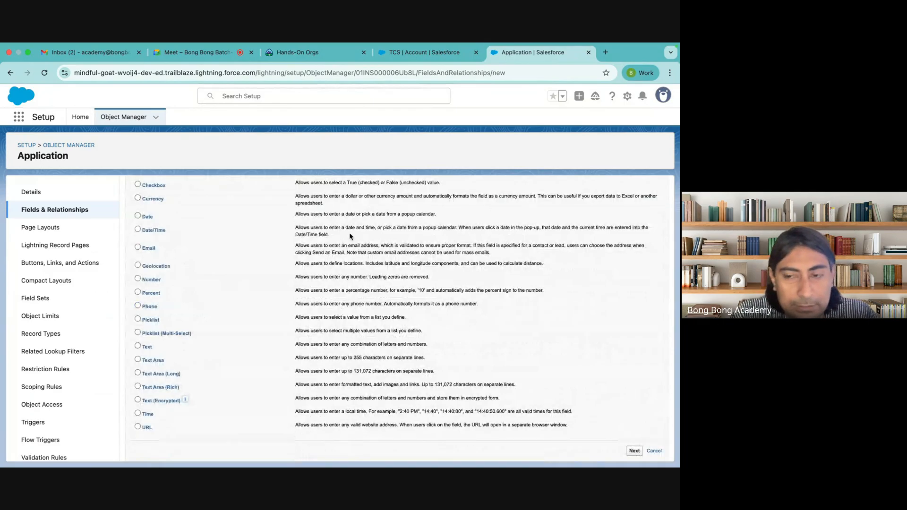
click(264, 274)
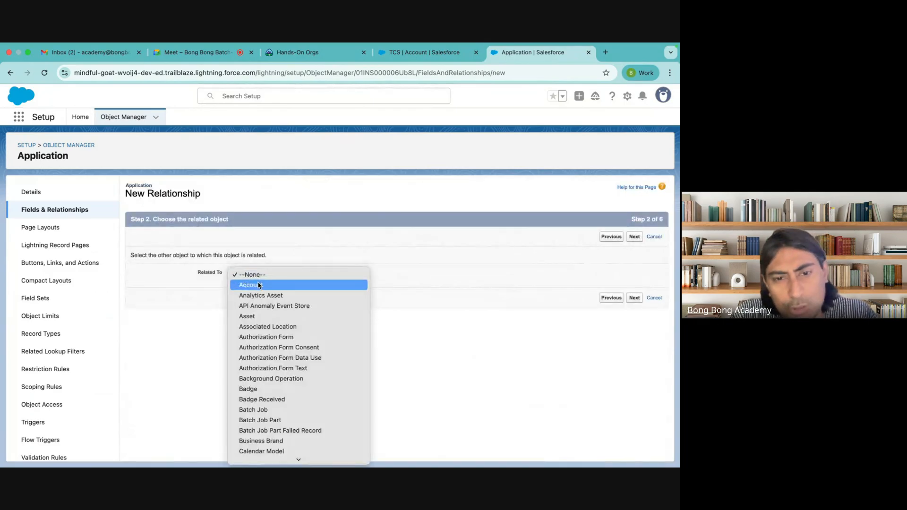
scroll(271, 380, down, 5)
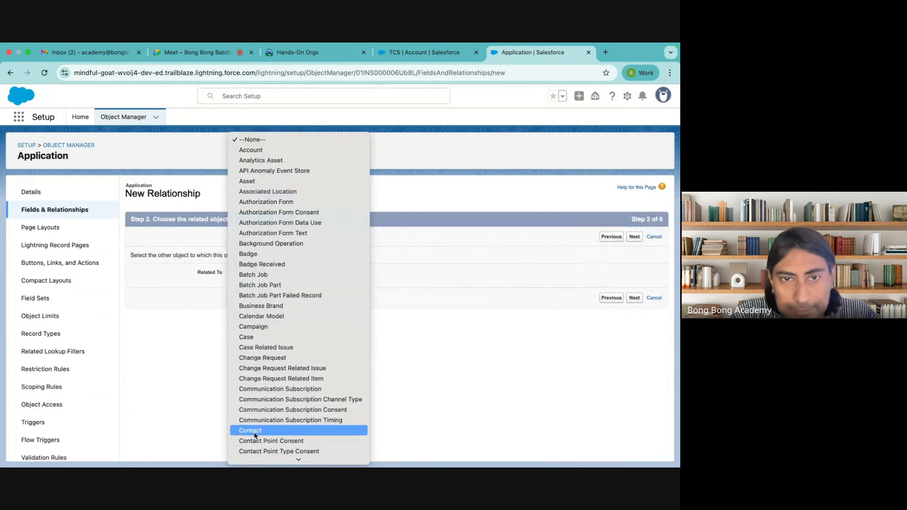
click(530, 277)
click(634, 240)
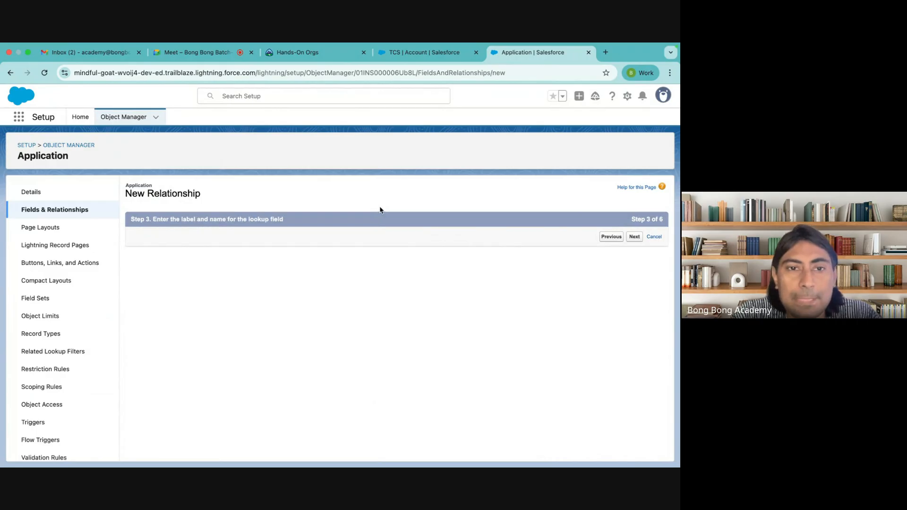
Step: Fill the field name from the Contact label and enable Allow reparenting
click(270, 281)
click(390, 273)
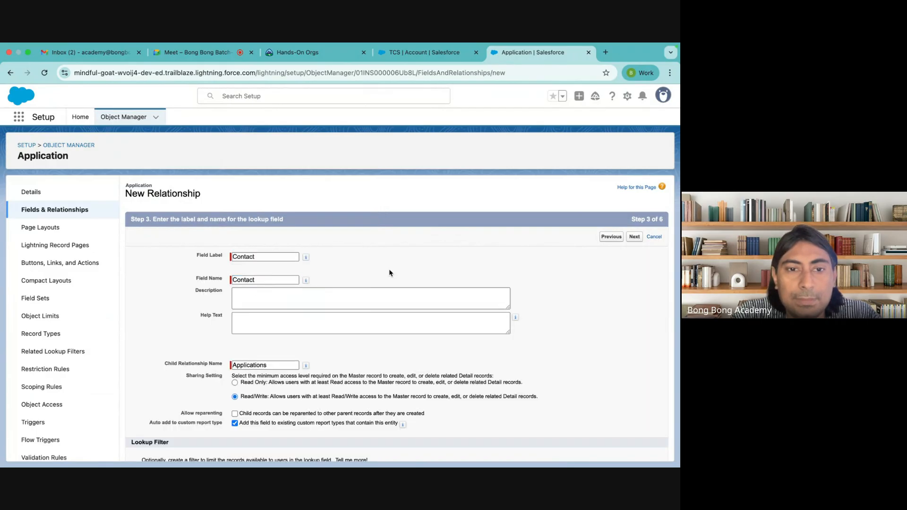
scroll(390, 273, down, 3)
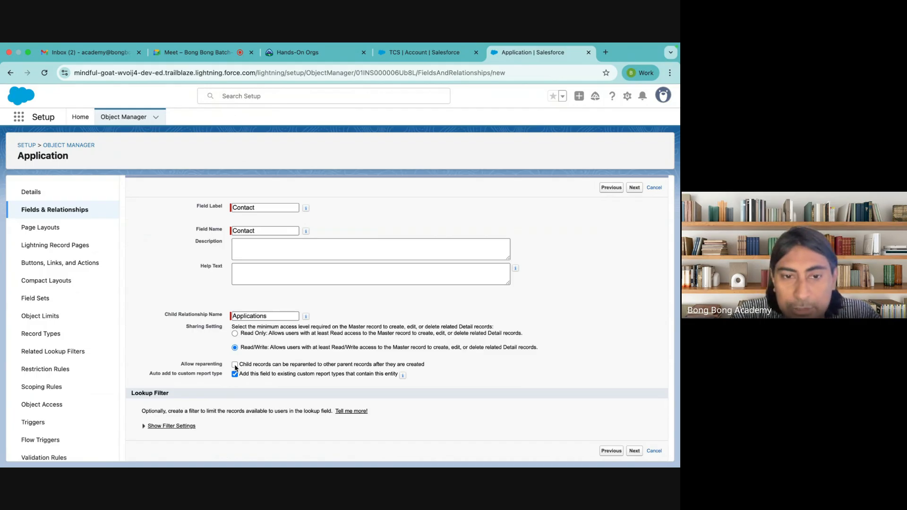
click(234, 364)
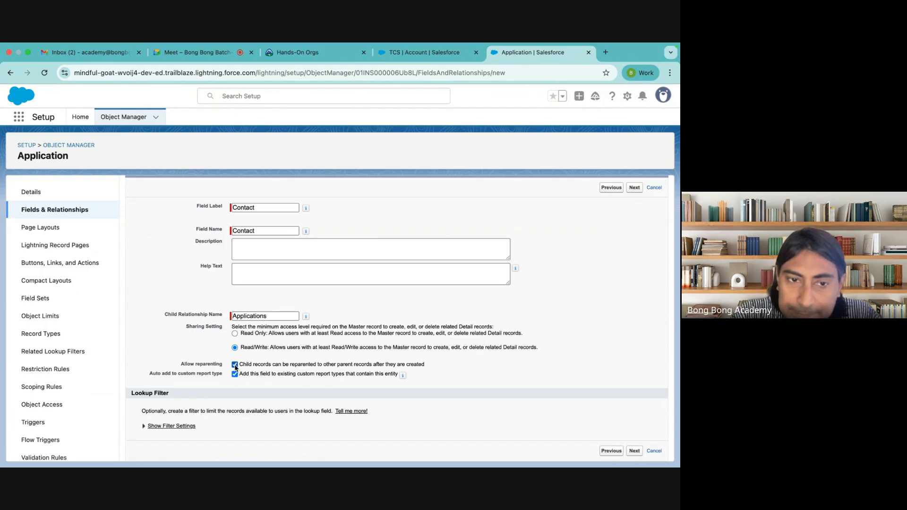
click(235, 365)
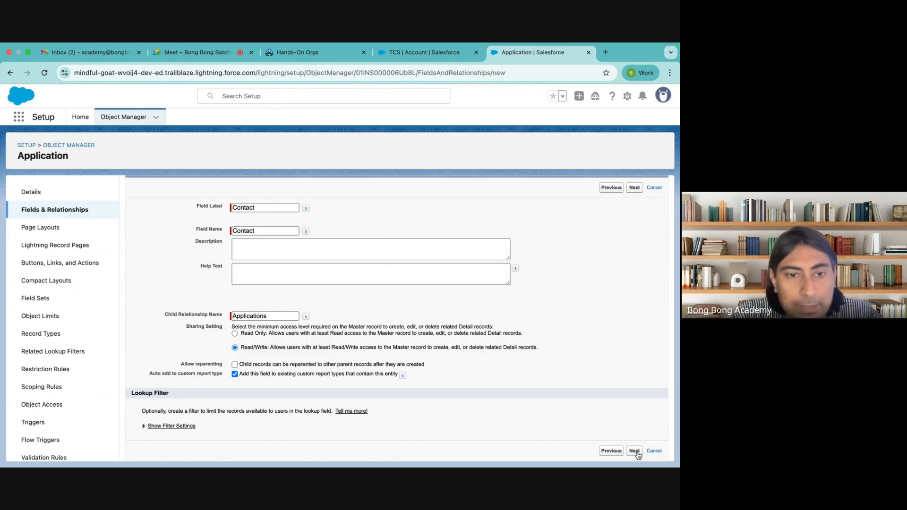
click(235, 364)
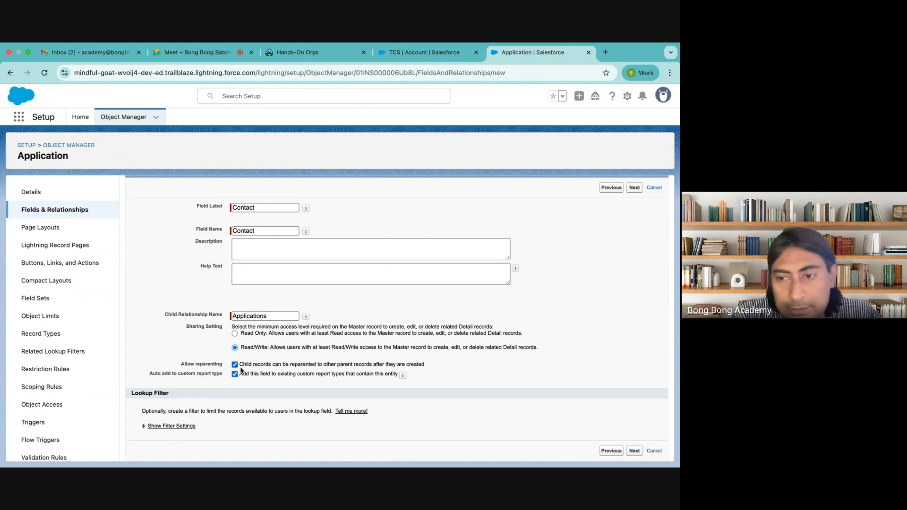
Step: Step through field-level security and page layouts and save, which triggers the existing-records error
click(634, 451)
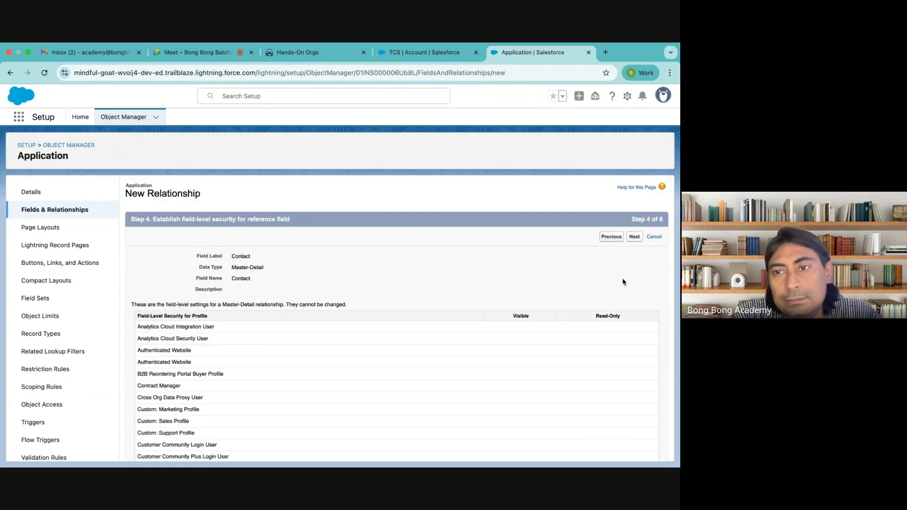
click(634, 236)
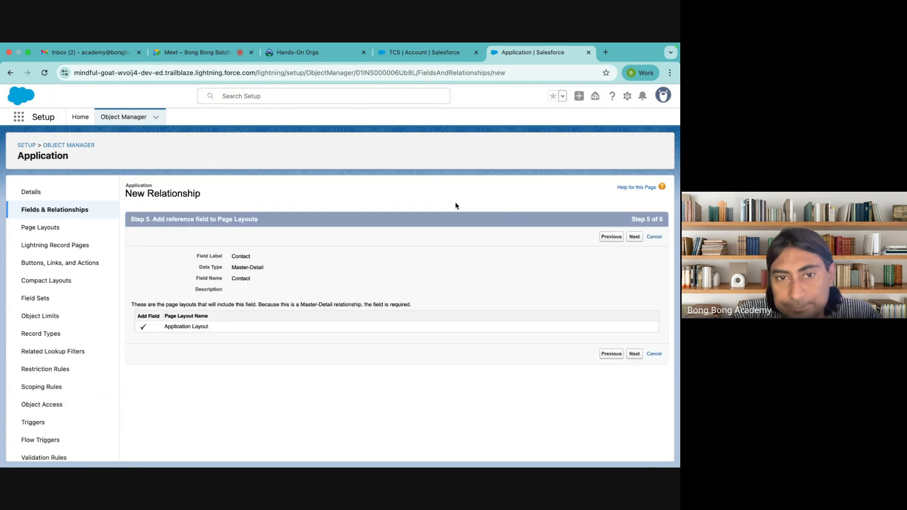
click(633, 237)
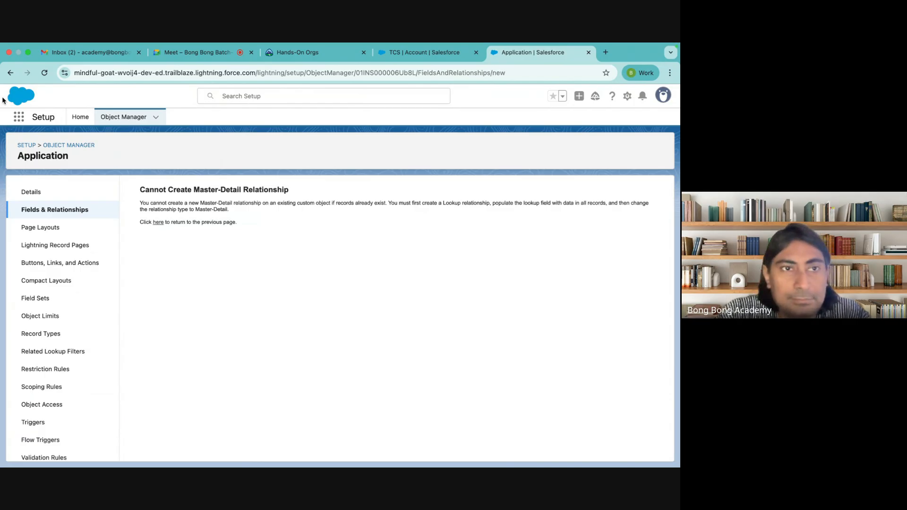
click(412, 50)
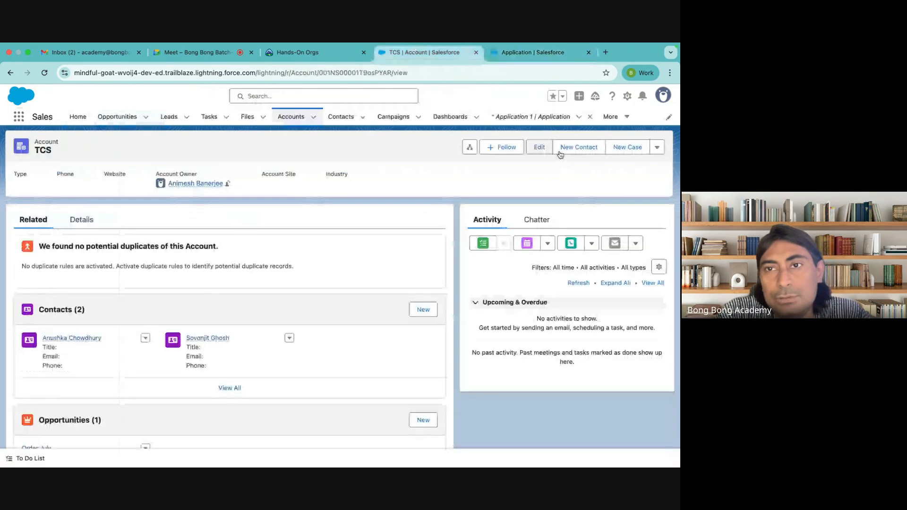
click(527, 120)
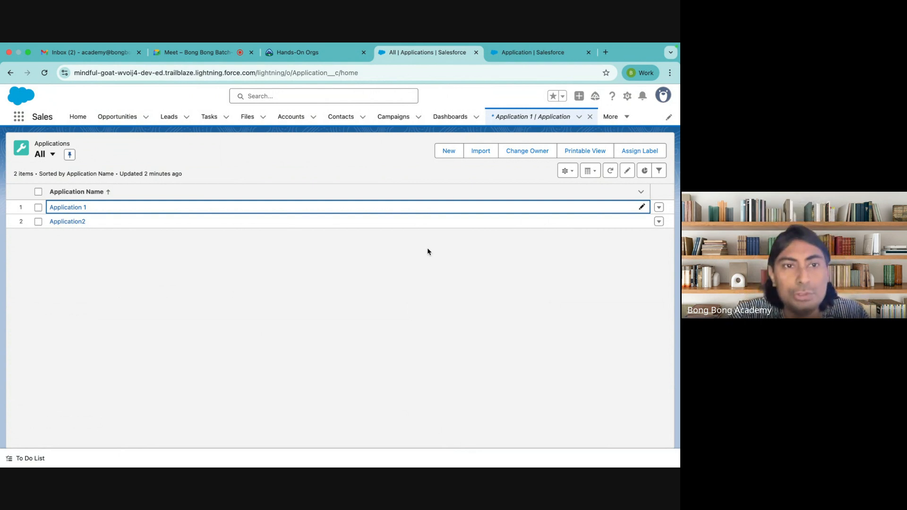
click(519, 58)
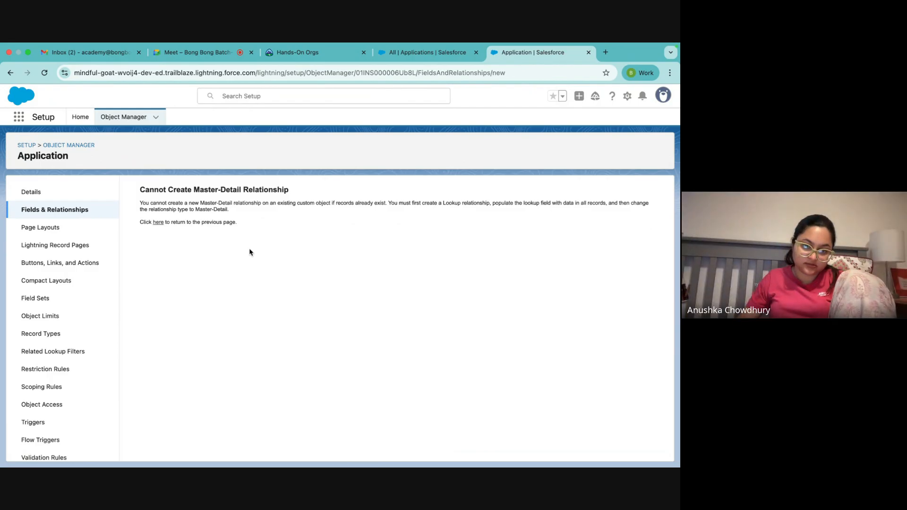
click(400, 54)
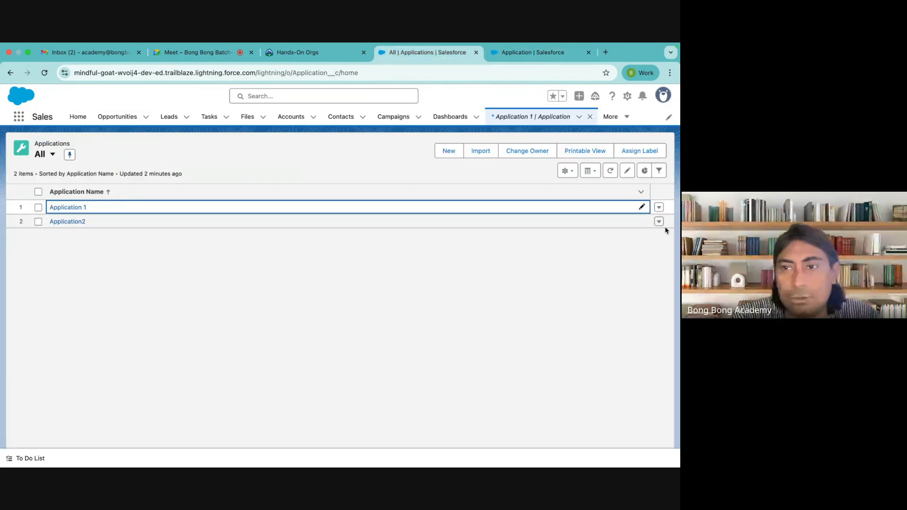
click(660, 208)
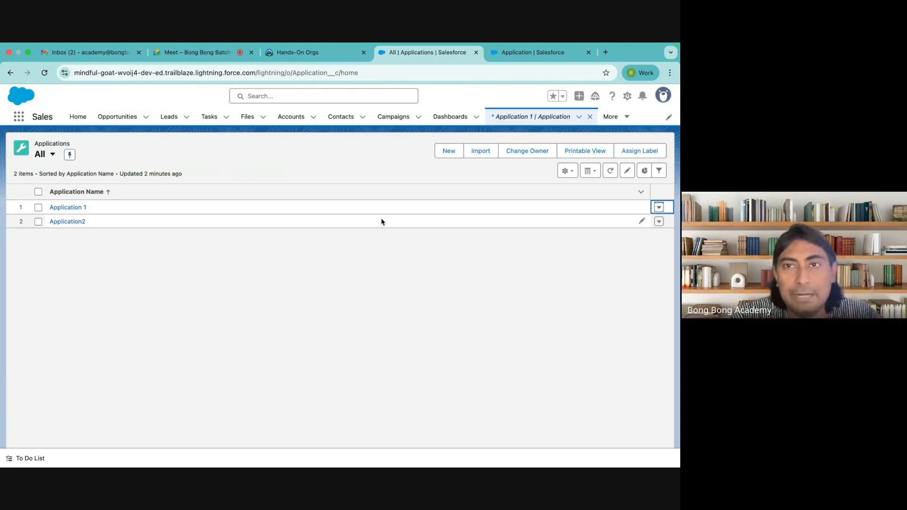
key(ctrl+Tab)
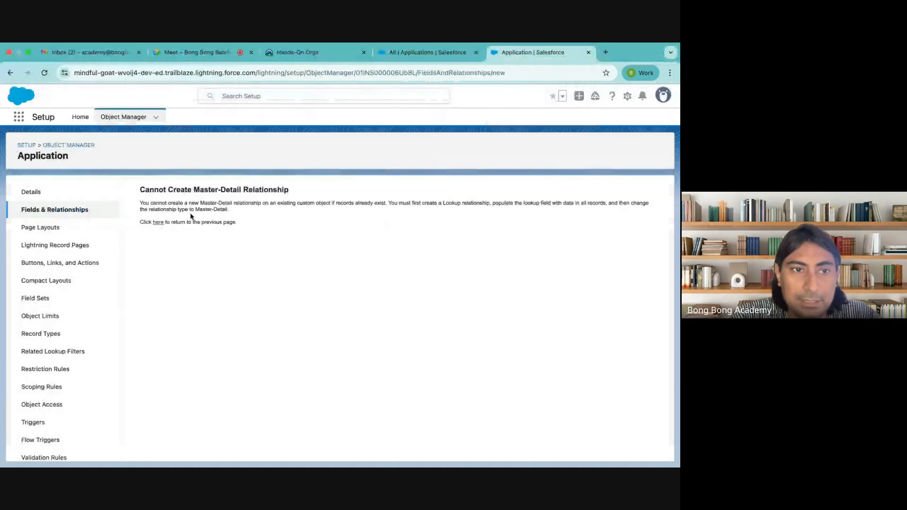
Step: Change the Application object's Account lookup field type to Master-Detail Relationship
click(64, 215)
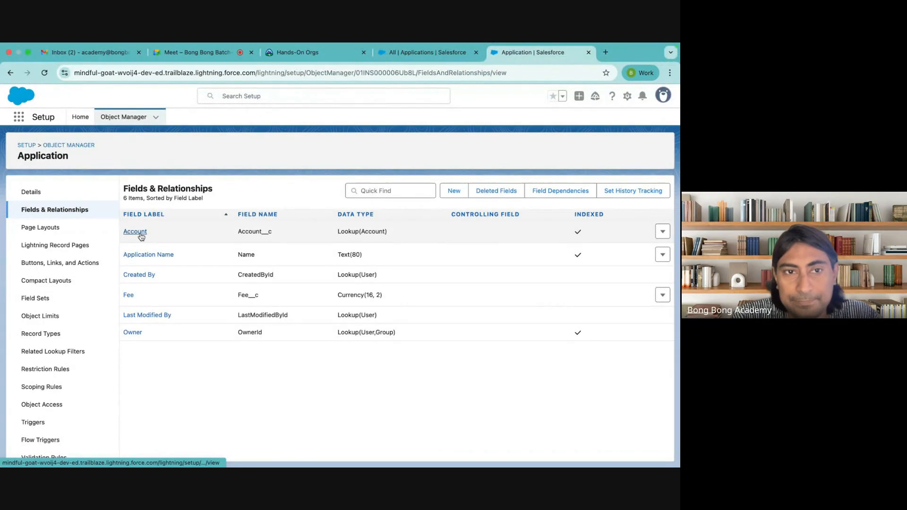
click(140, 234)
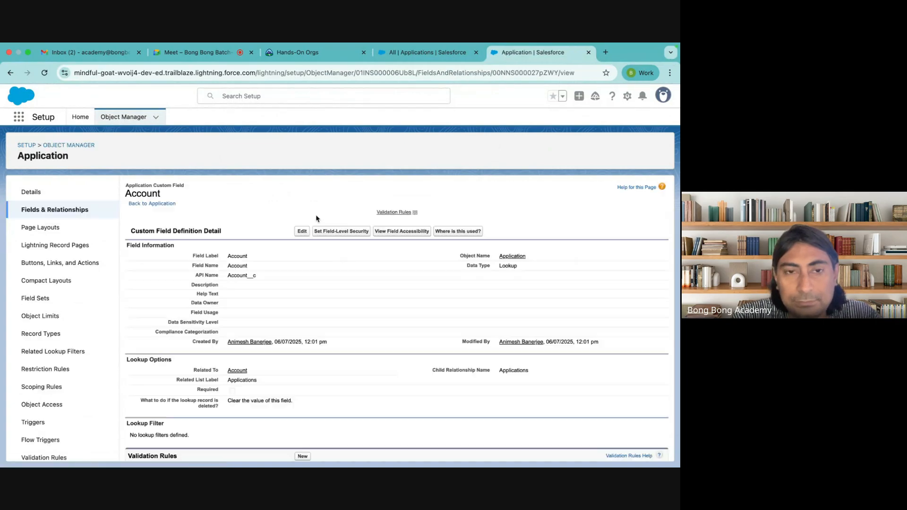
click(302, 232)
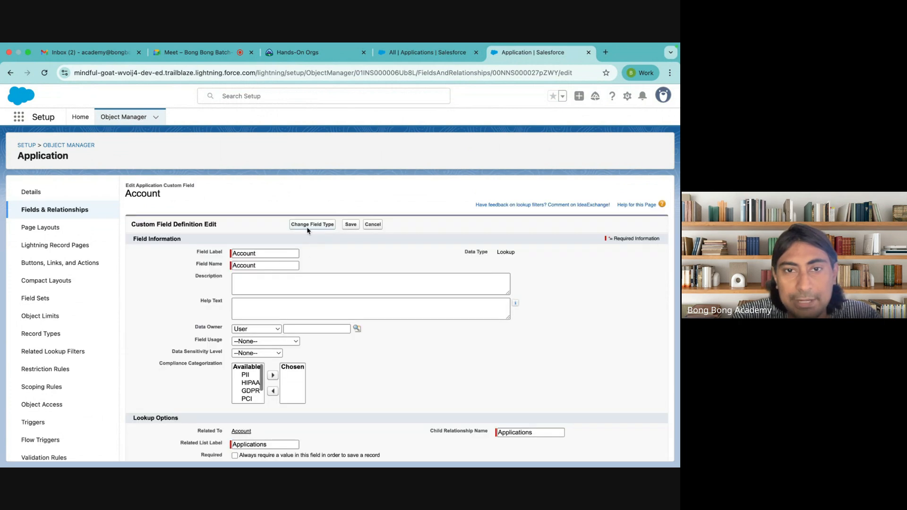
click(307, 228)
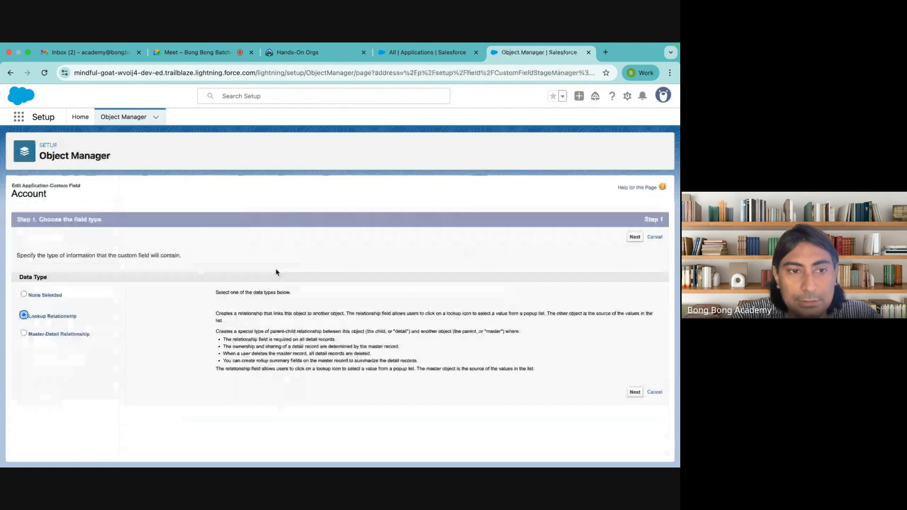
click(24, 333)
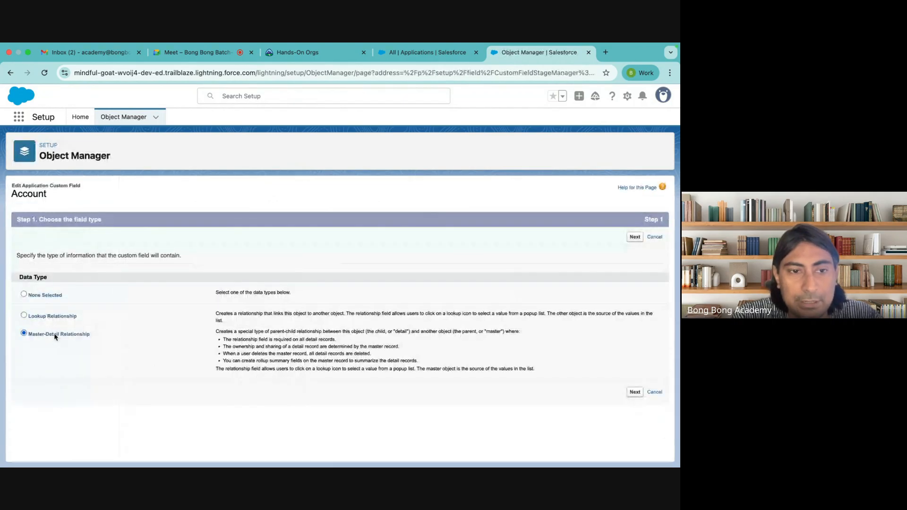
Step: Allow reparenting on the Account Master-Detail field and save through the remaining wizard steps
click(635, 391)
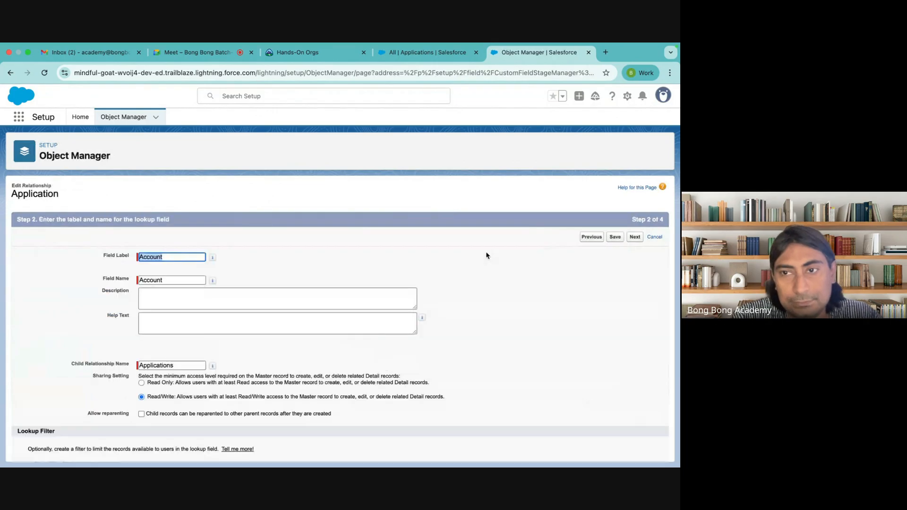
scroll(645, 404, down, 2)
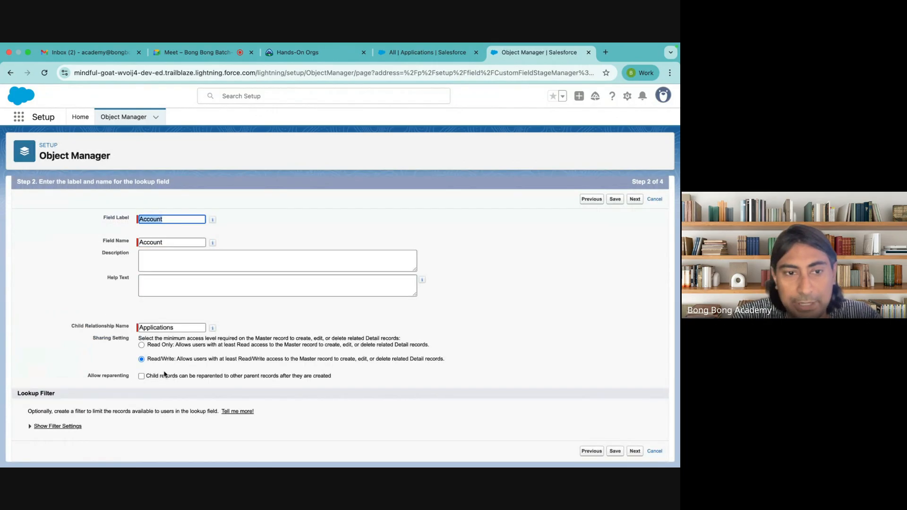
click(141, 376)
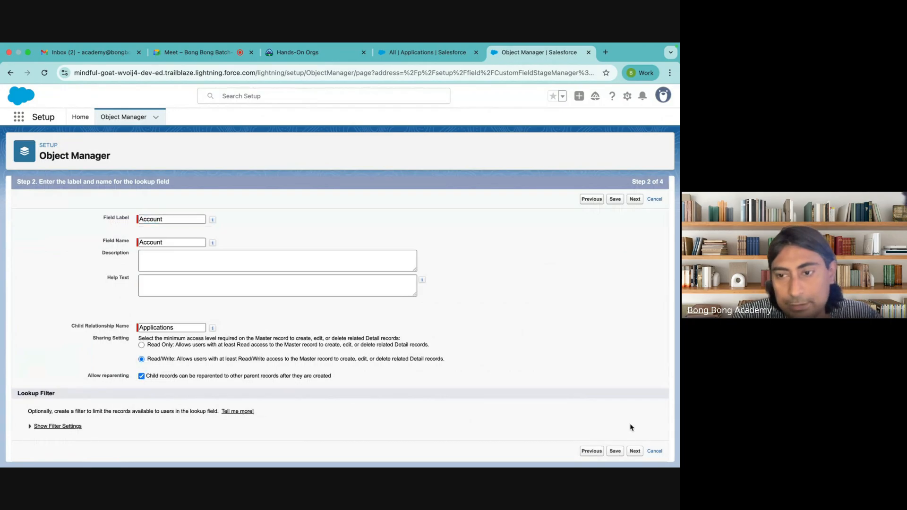
click(638, 454)
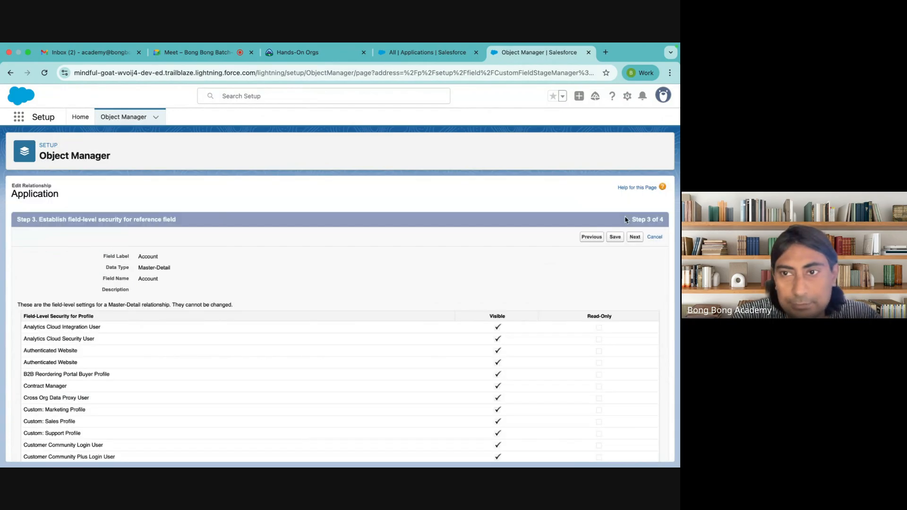
click(635, 237)
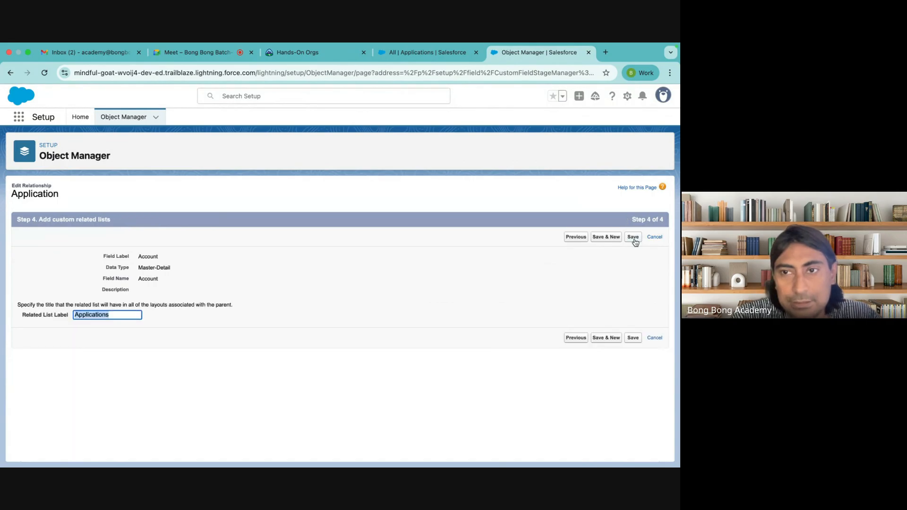
click(636, 238)
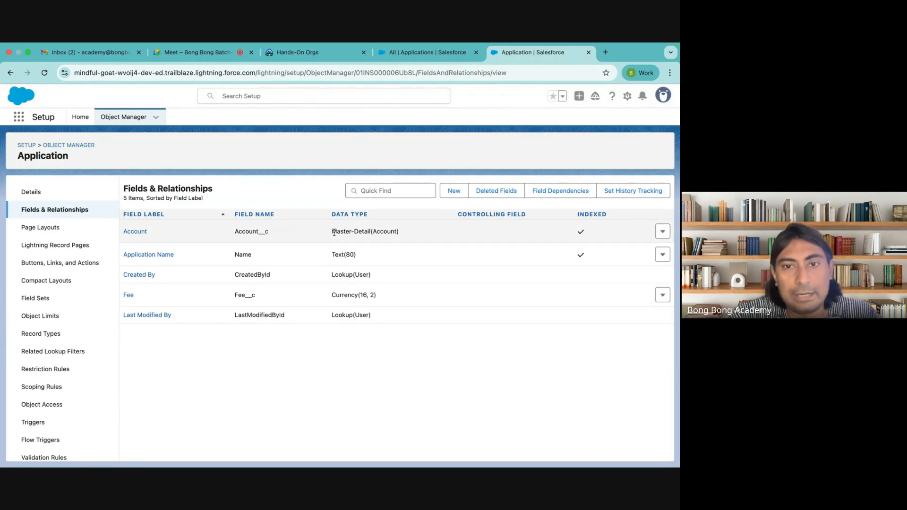
drag(331, 232, 419, 235)
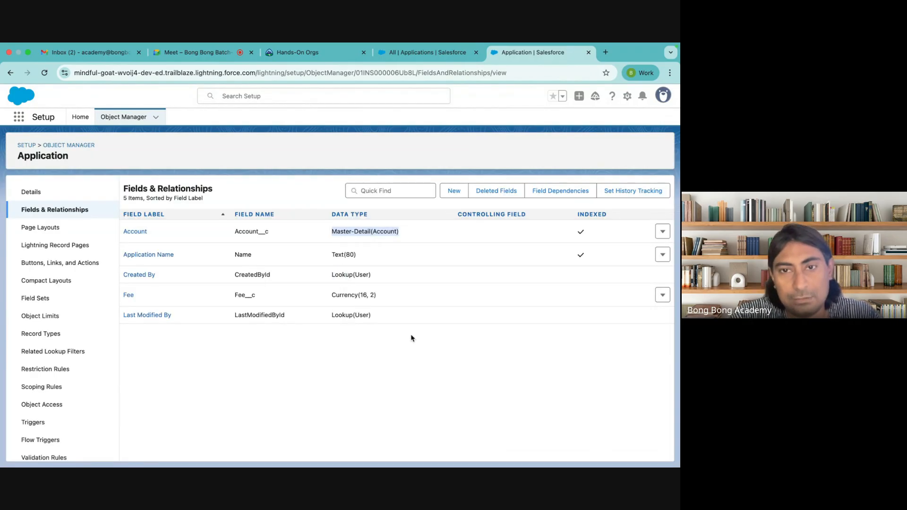
click(404, 353)
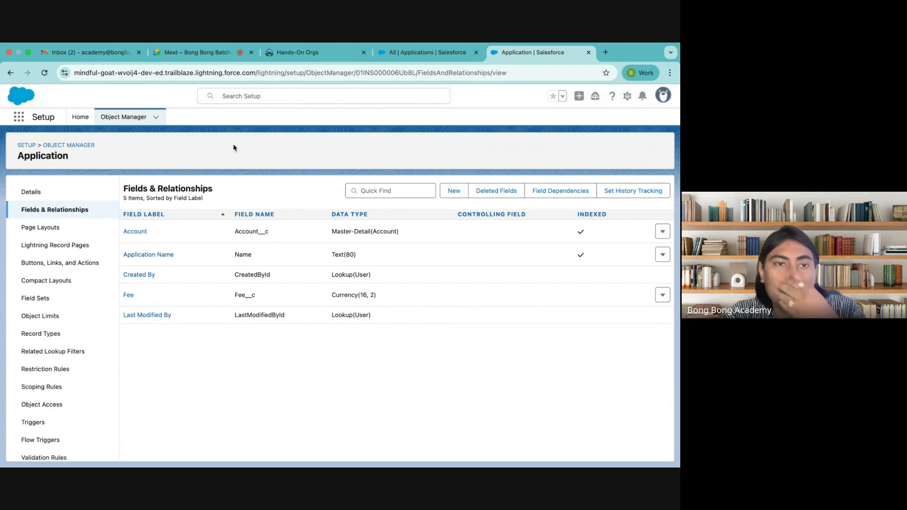
Step: Start a new Roll-Up Summary custom field on the Account object
click(78, 146)
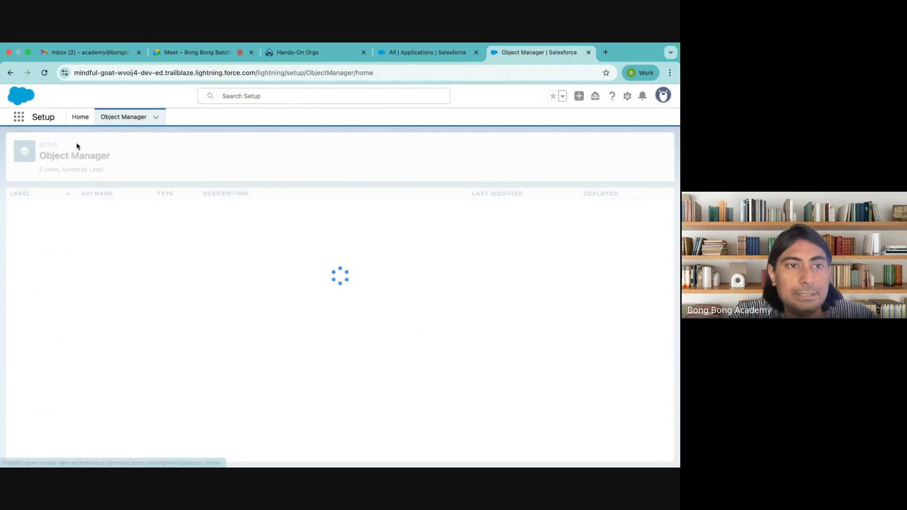
click(26, 211)
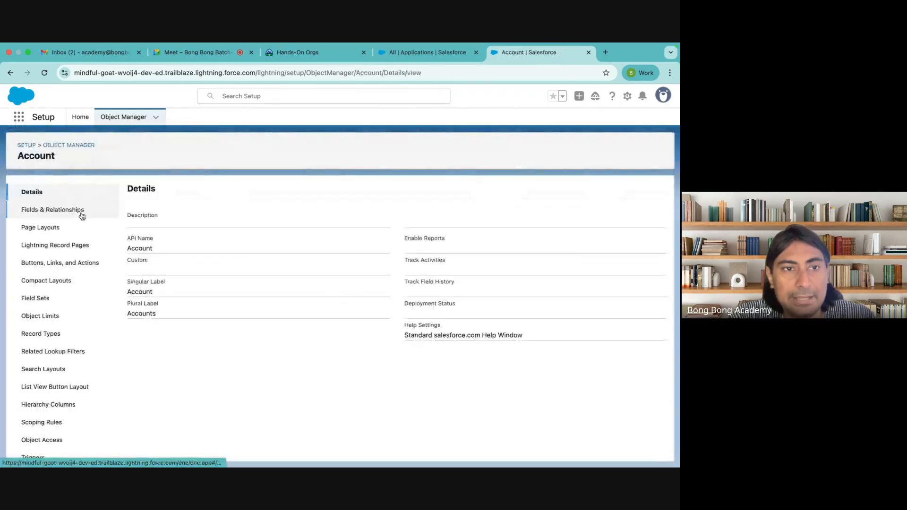
click(56, 211)
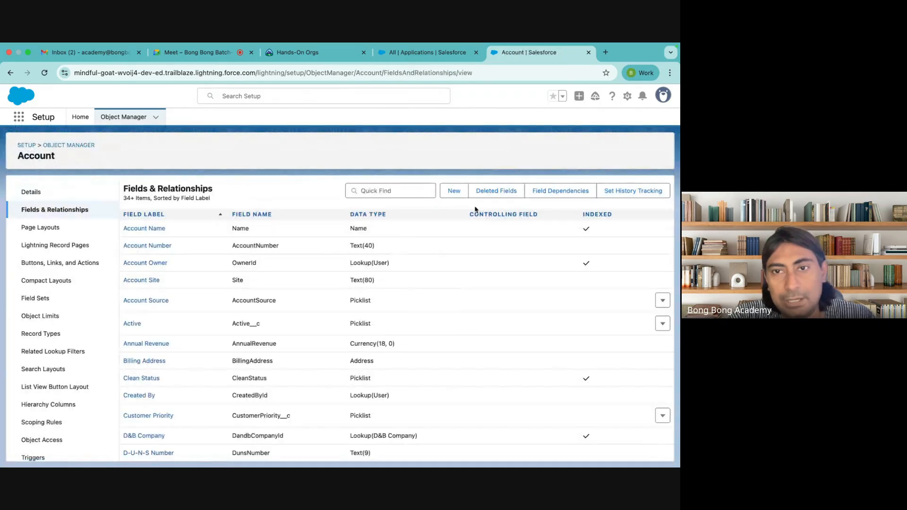
click(453, 189)
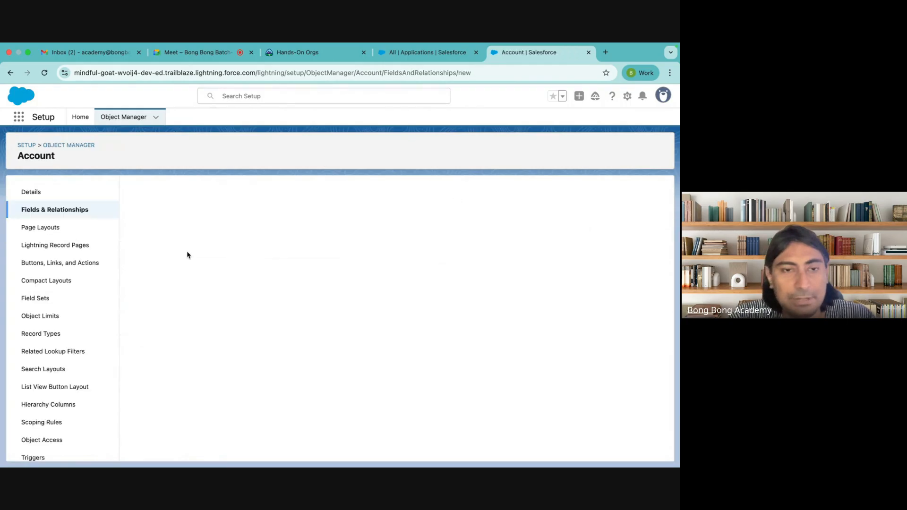
scroll(239, 320, down, 3)
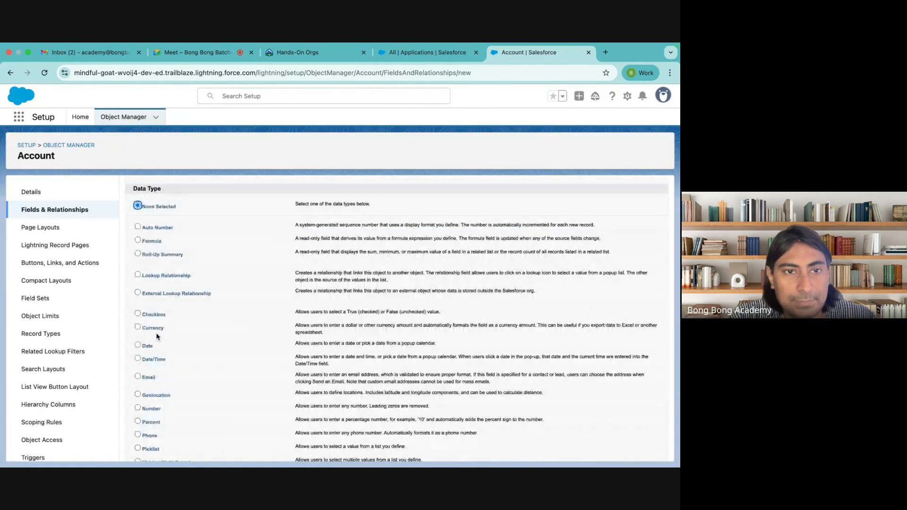
click(153, 256)
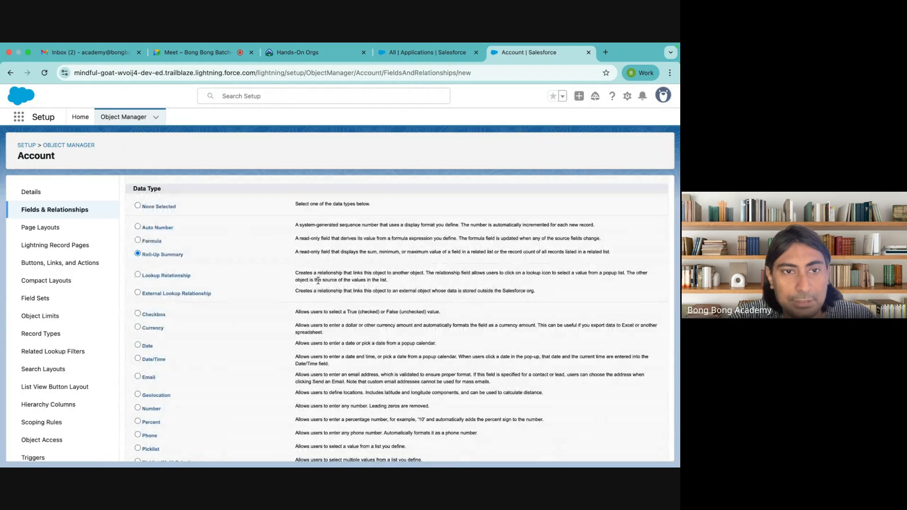
scroll(318, 281, down, 3)
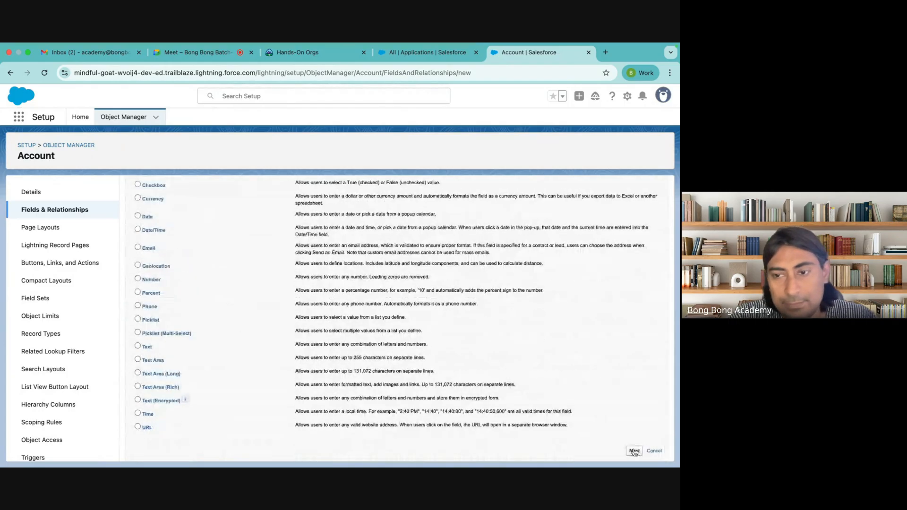
click(634, 451)
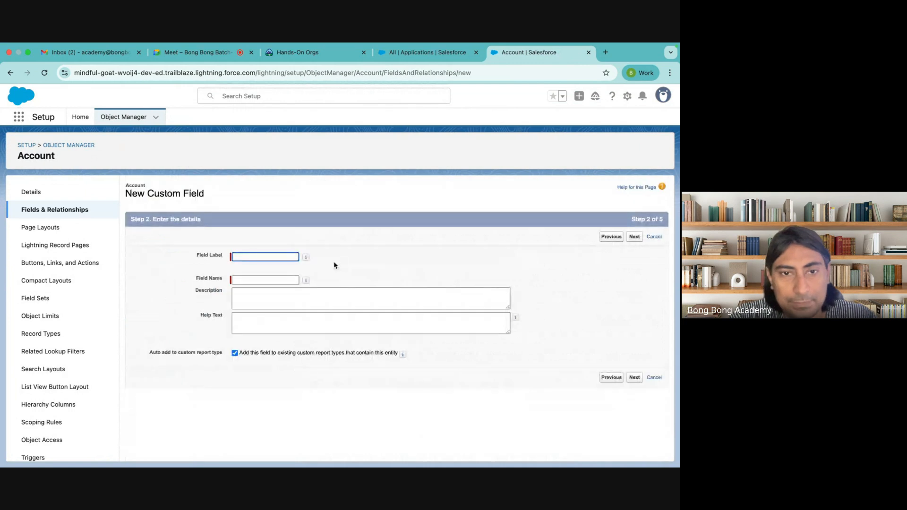
Step: Label the roll-up field Total Application so the name Total_Application fills in
click(254, 255)
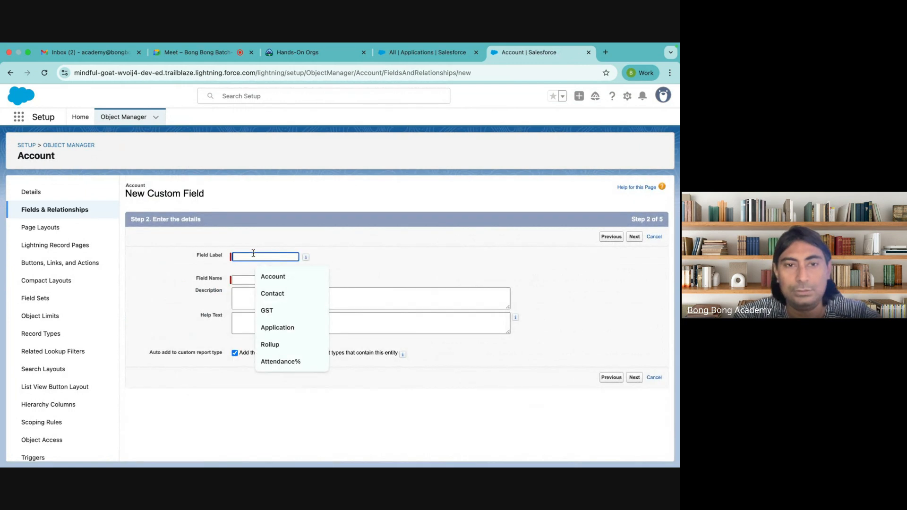
text(TOTAL)
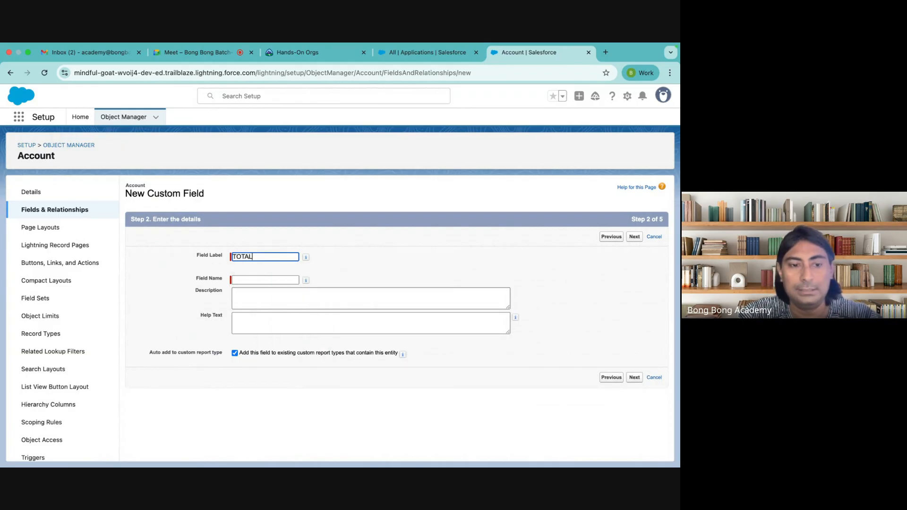
key(BackSpace)
key(BackSpace)
key(BackSpace)
text(otal Ap)
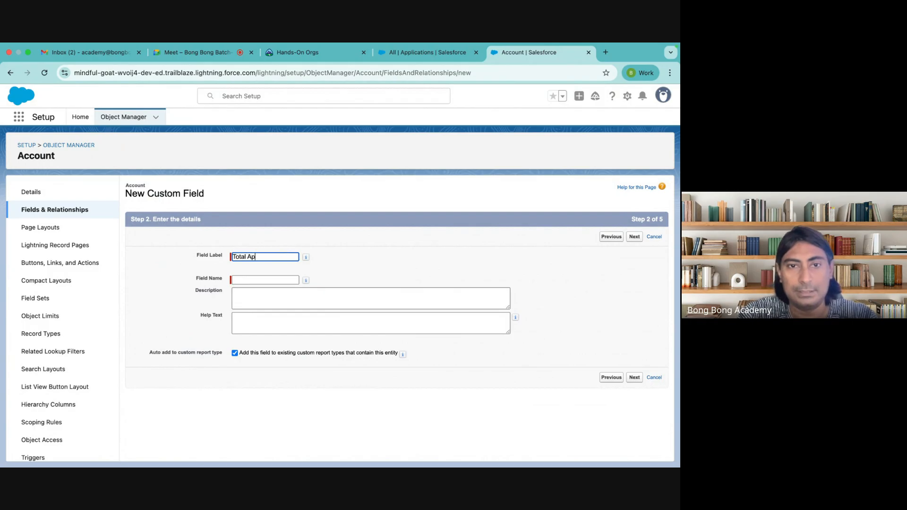
text(lplication)
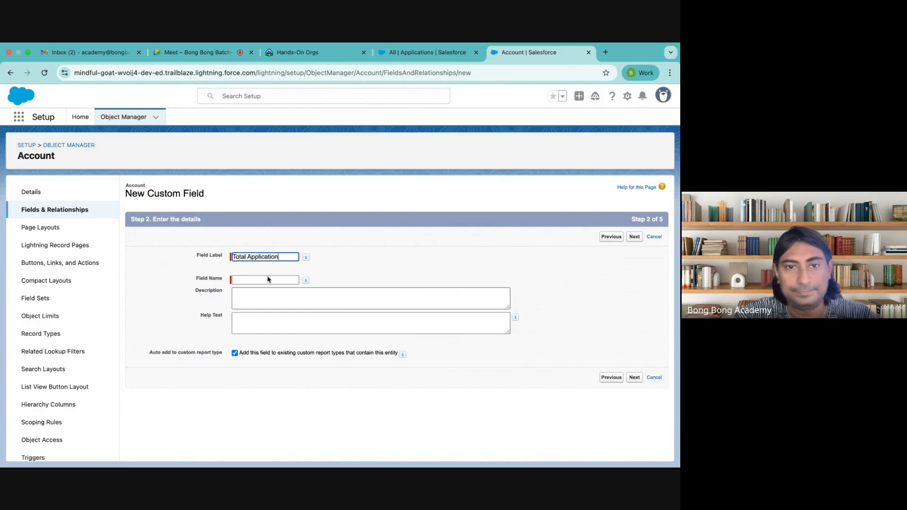
key(Tab)
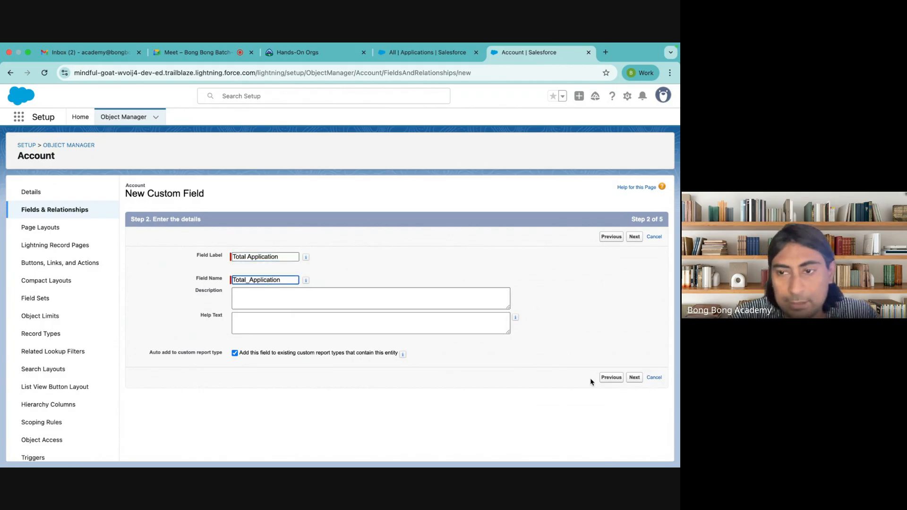
click(635, 379)
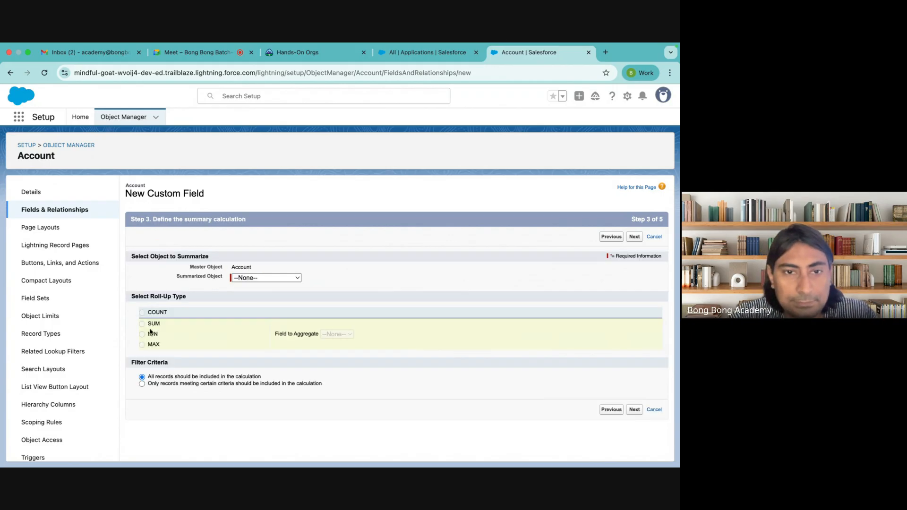
Step: Summarize Applications records with a SUM roll-up instead of COUNT, then pick the aggregated field
click(271, 279)
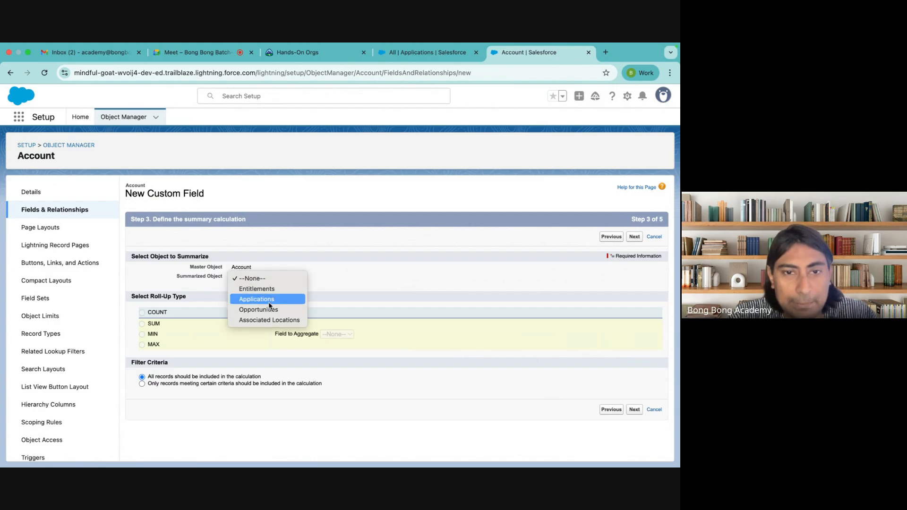
click(270, 300)
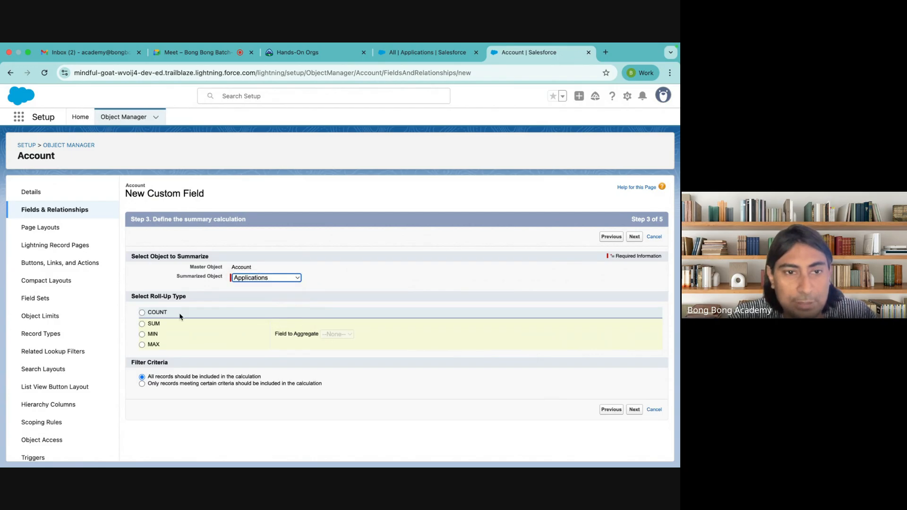
click(151, 316)
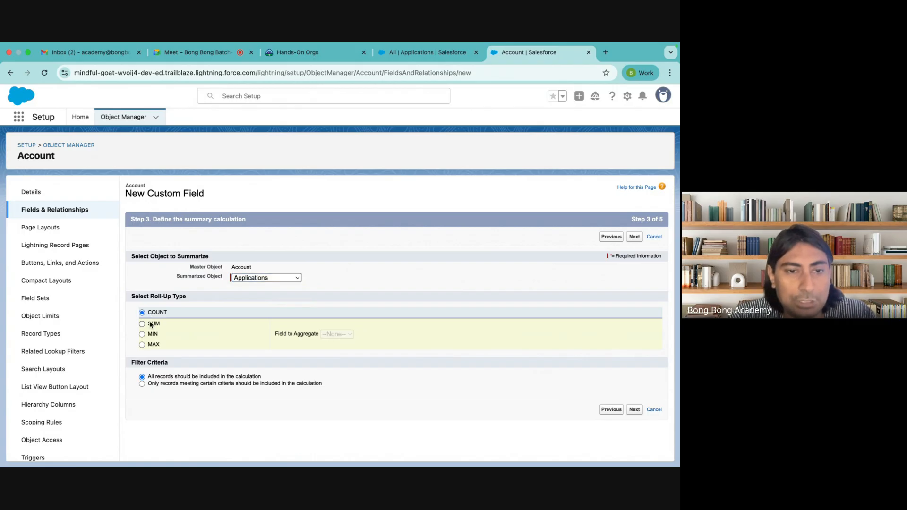
click(151, 325)
click(333, 336)
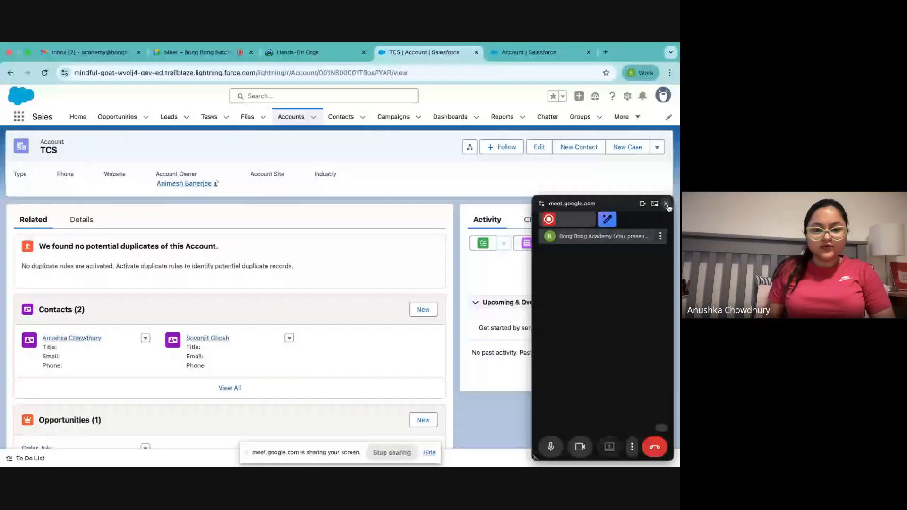
Step: Close the video call panel, check Total Application on TCS Details, then scroll Related to Applications (2)
click(666, 204)
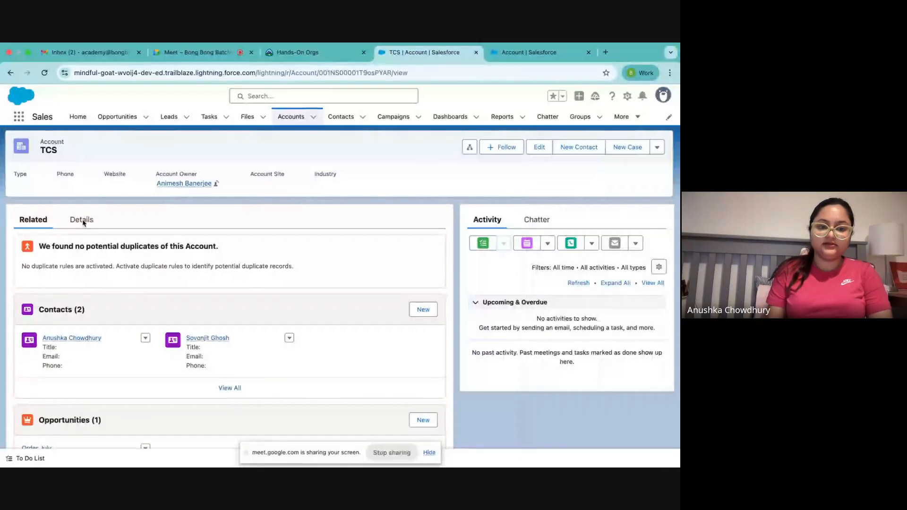
click(82, 221)
scroll(221, 280, down, 3)
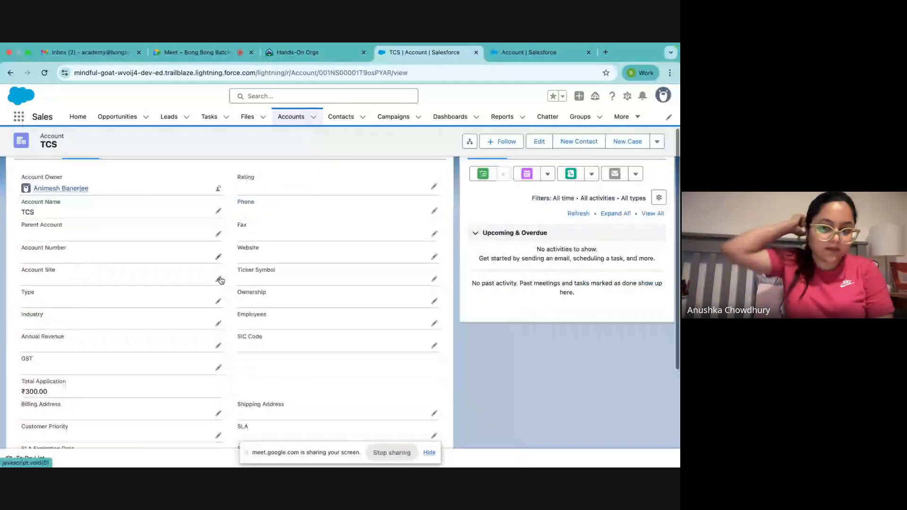
scroll(41, 305, down, 2)
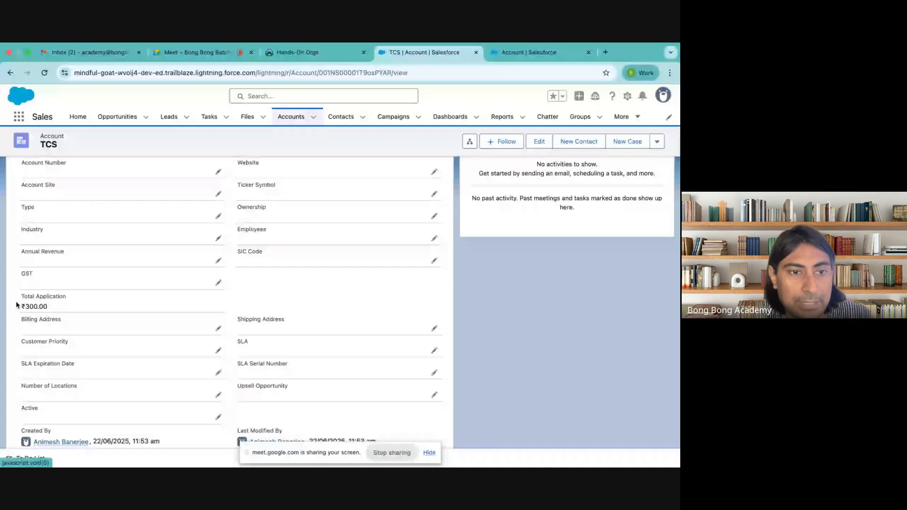
scroll(146, 318, up, 5)
click(32, 230)
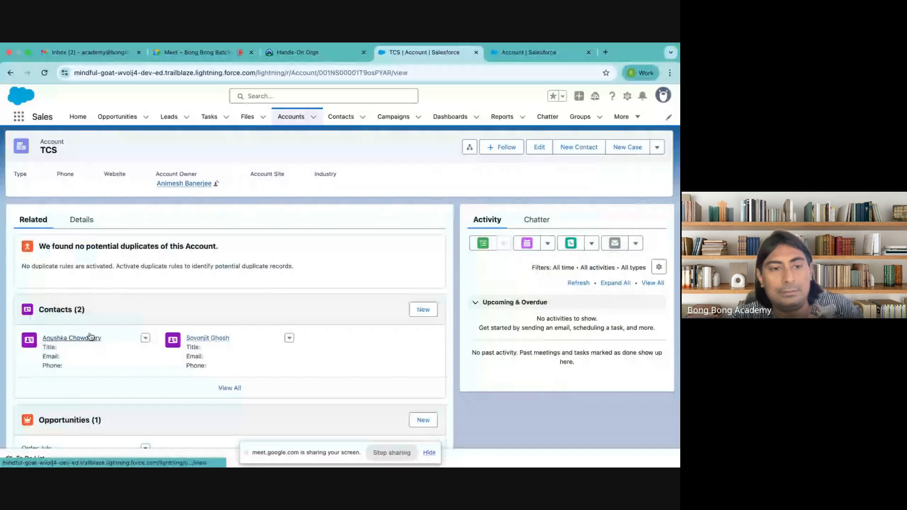
scroll(35, 400, down, 10)
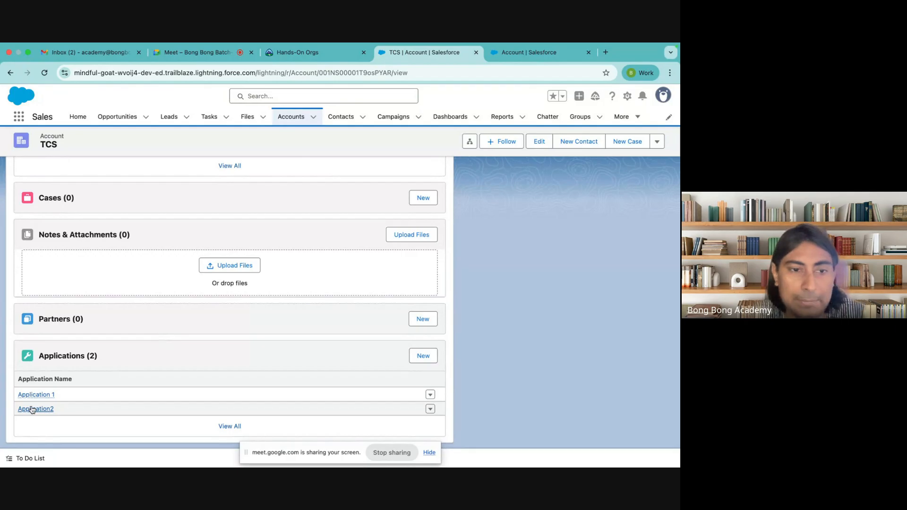
Step: Check Application 1 and Application2 fees, then confirm TCS Total Application shows ₹300.00 on Details
mouse_move(41, 412)
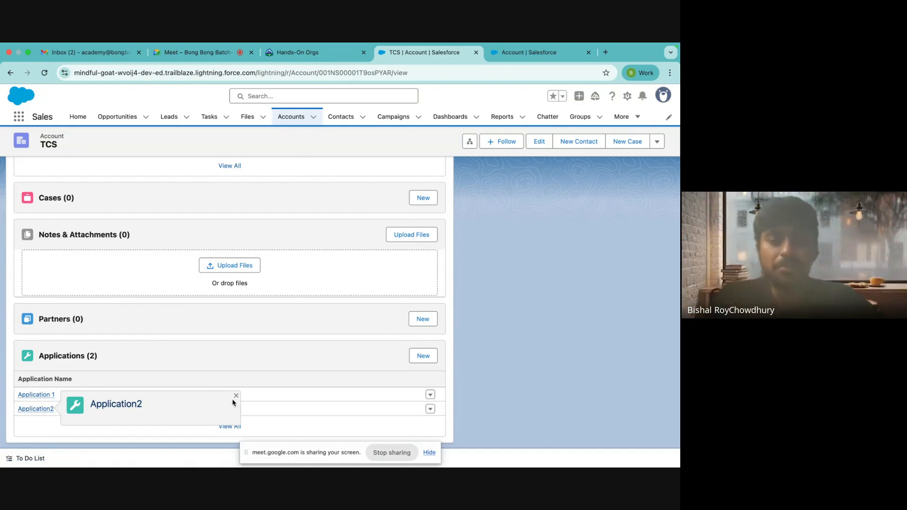
click(47, 398)
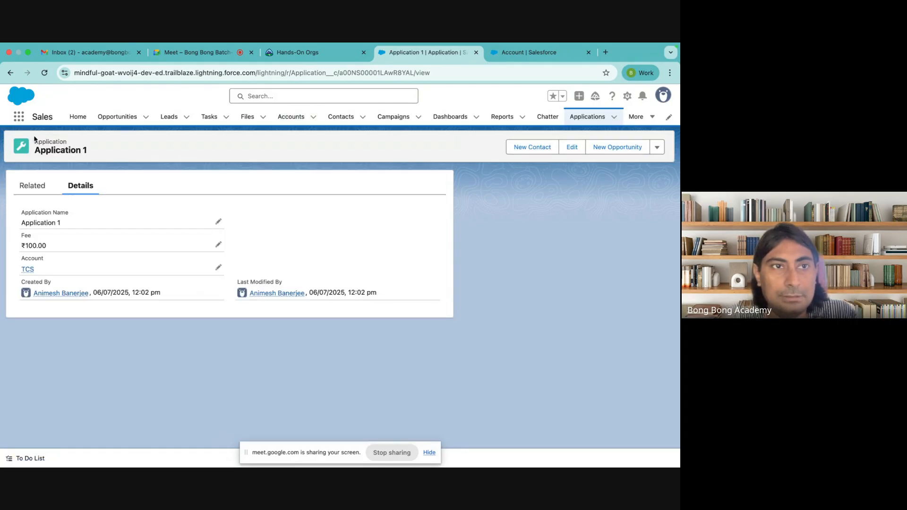
click(10, 73)
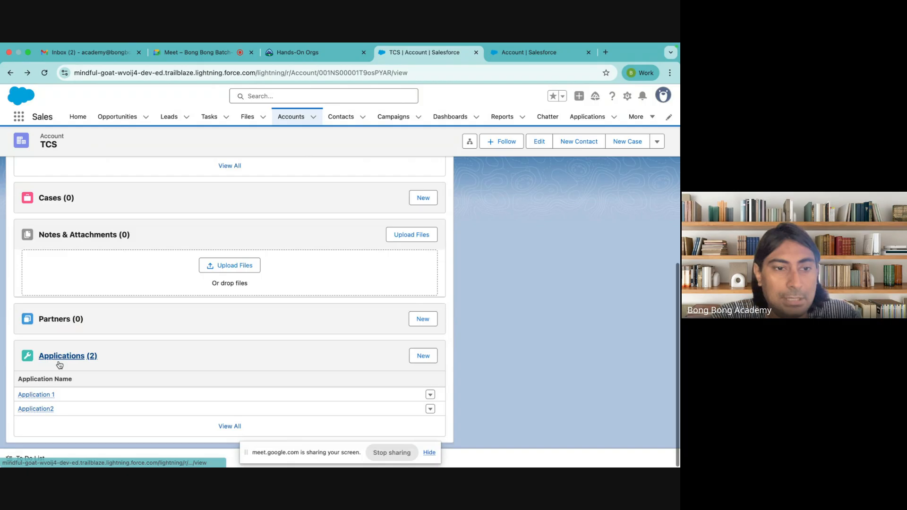
click(35, 408)
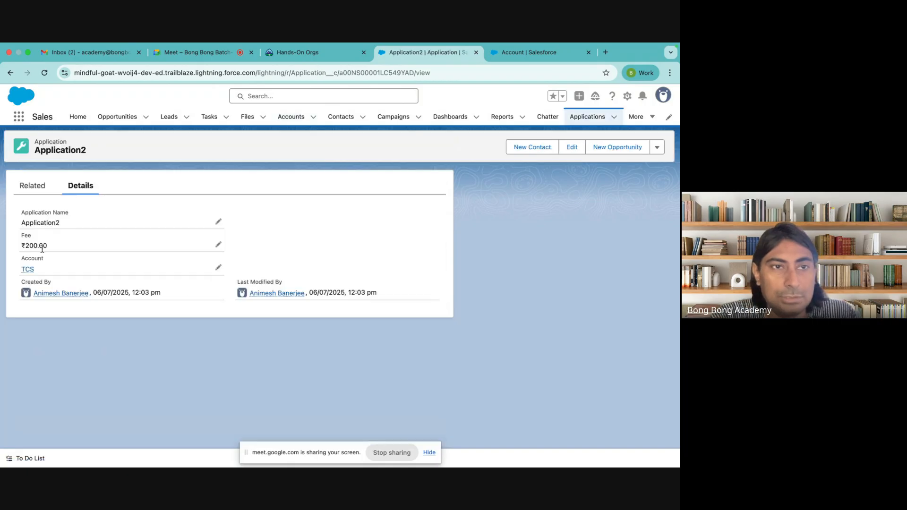
click(10, 74)
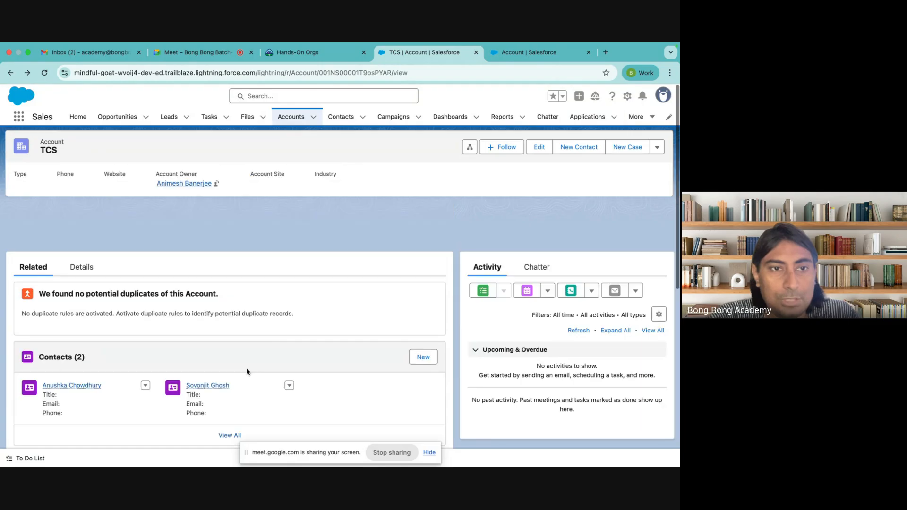
click(79, 220)
scroll(83, 373, down, 4)
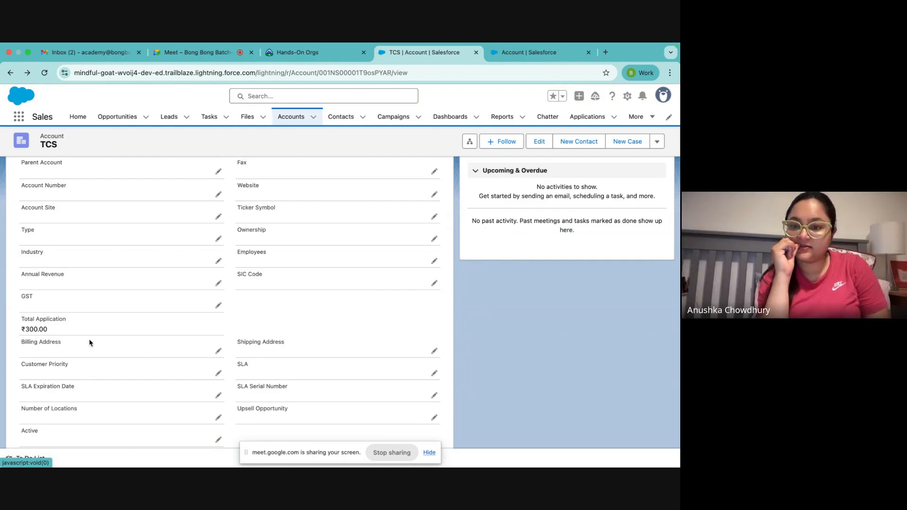
scroll(91, 343, down, 3)
scroll(91, 343, up, 5)
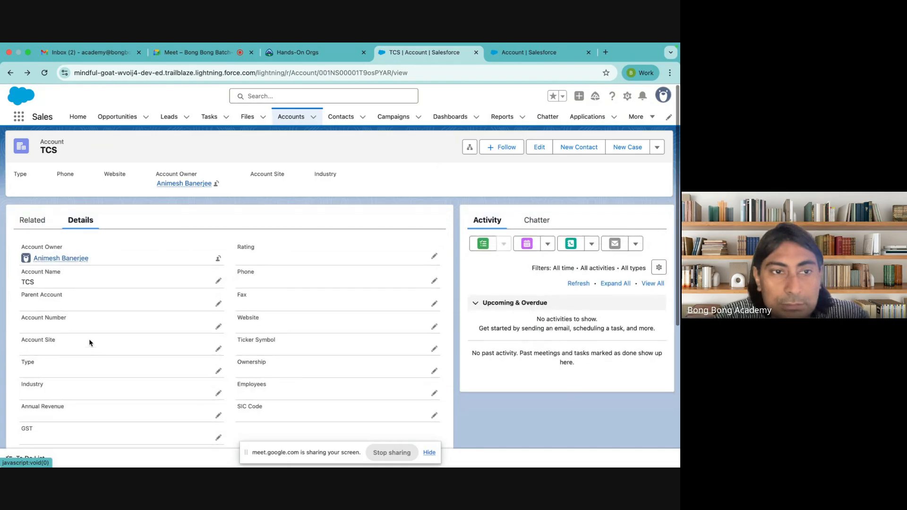
click(32, 221)
scroll(90, 397, down, 10)
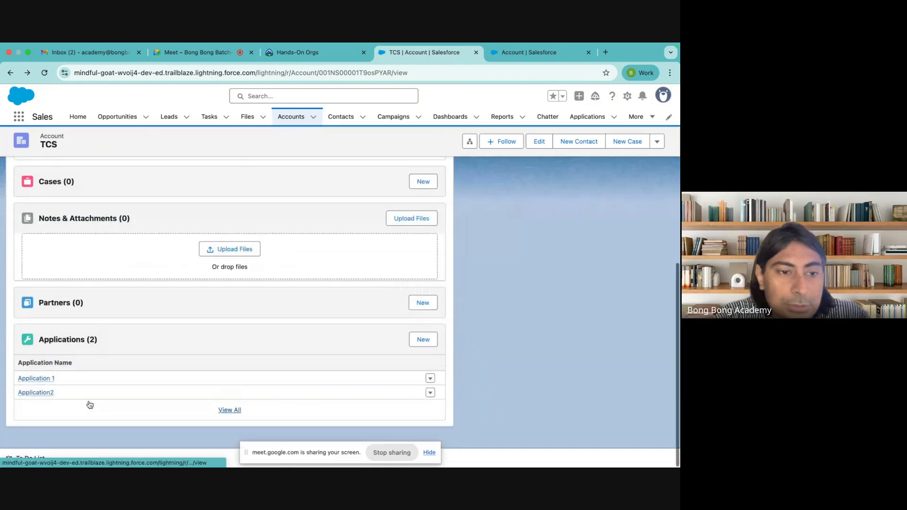
scroll(90, 405, up, 10)
click(80, 220)
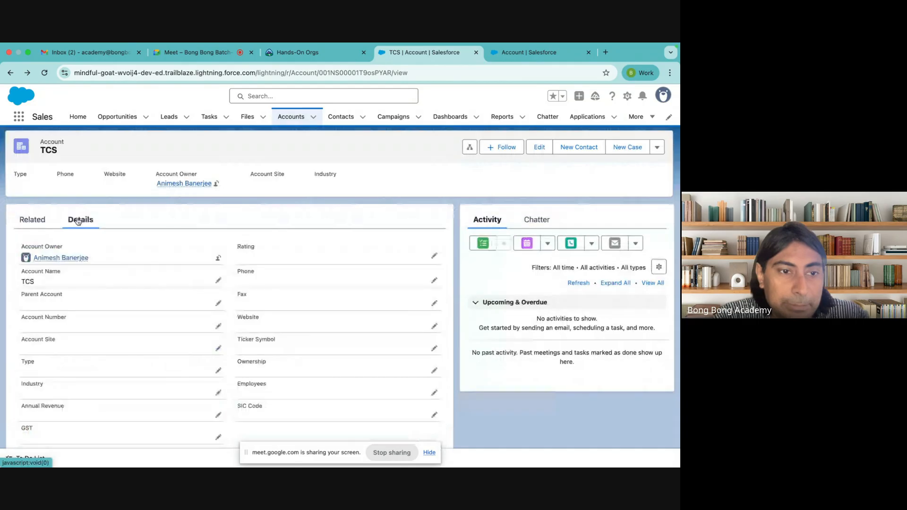
scroll(41, 384, down, 3)
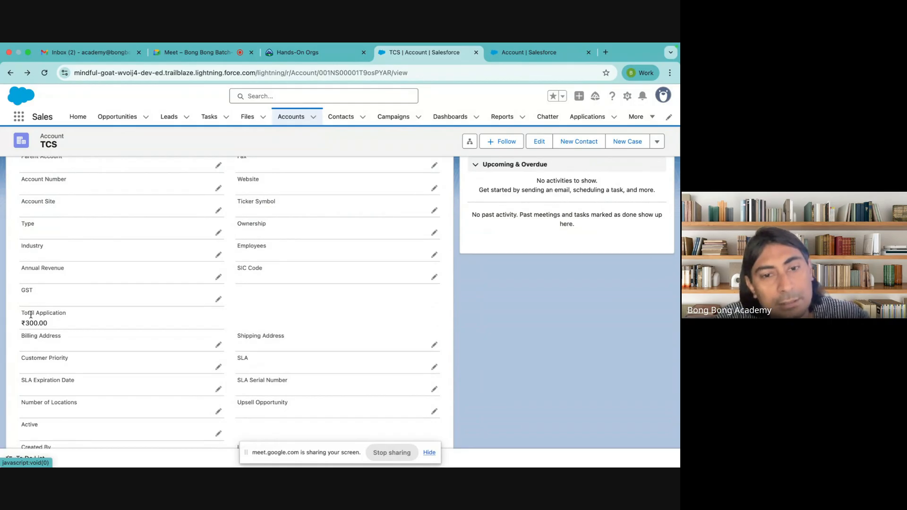
scroll(30, 314, down, 2)
scroll(31, 315, up, 5)
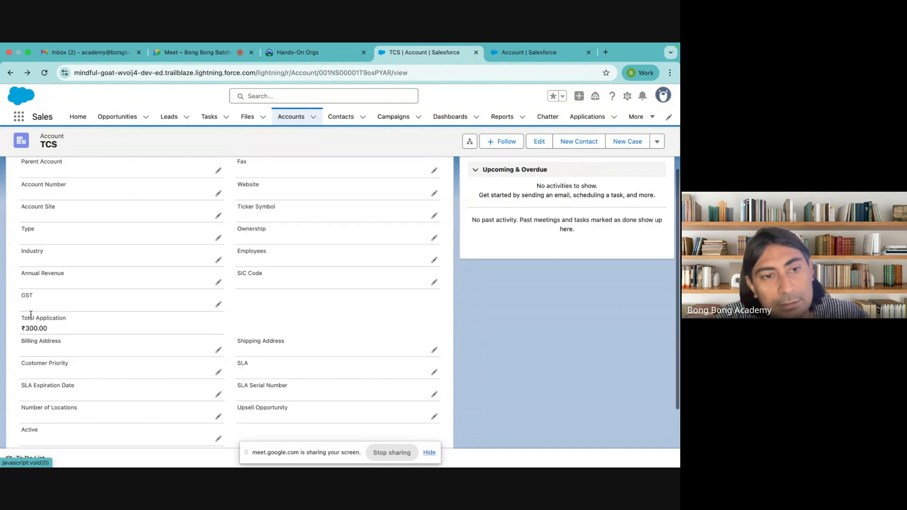
scroll(31, 315, down, 1)
click(32, 217)
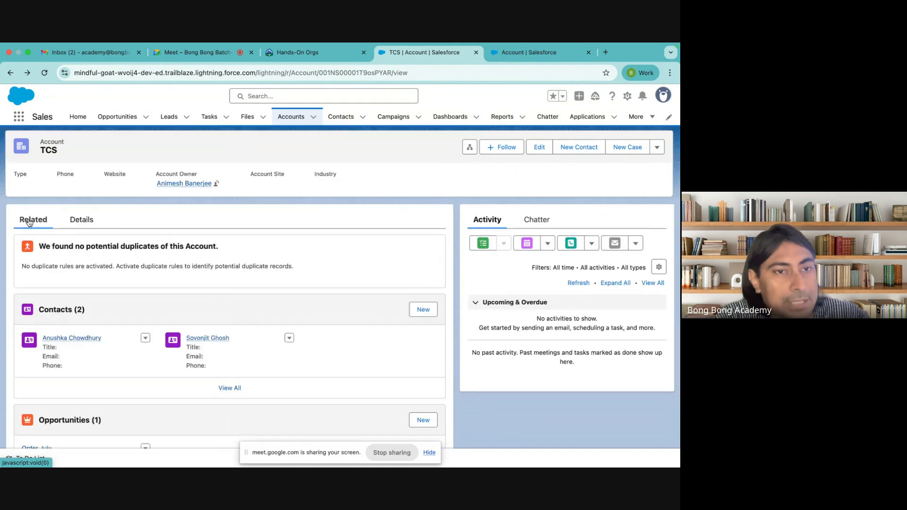
scroll(119, 360, down, 1)
scroll(119, 360, down, 5)
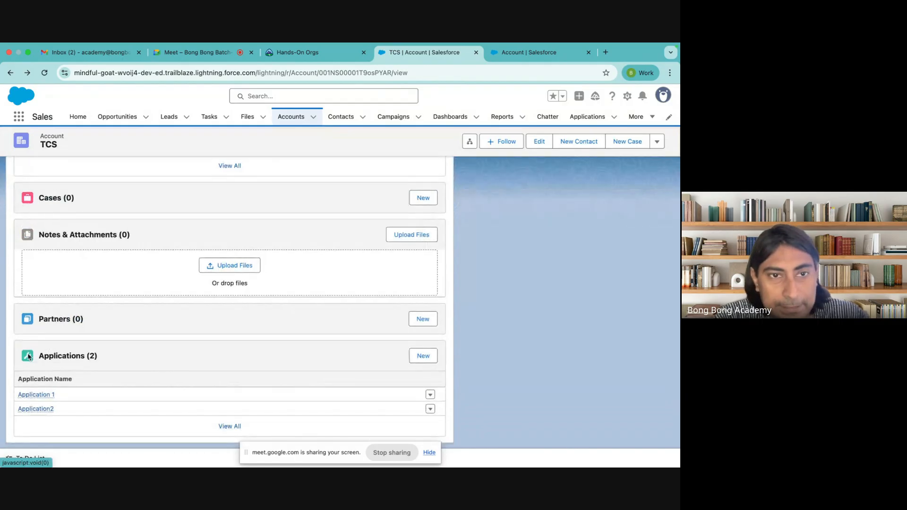
scroll(28, 357, up, 8)
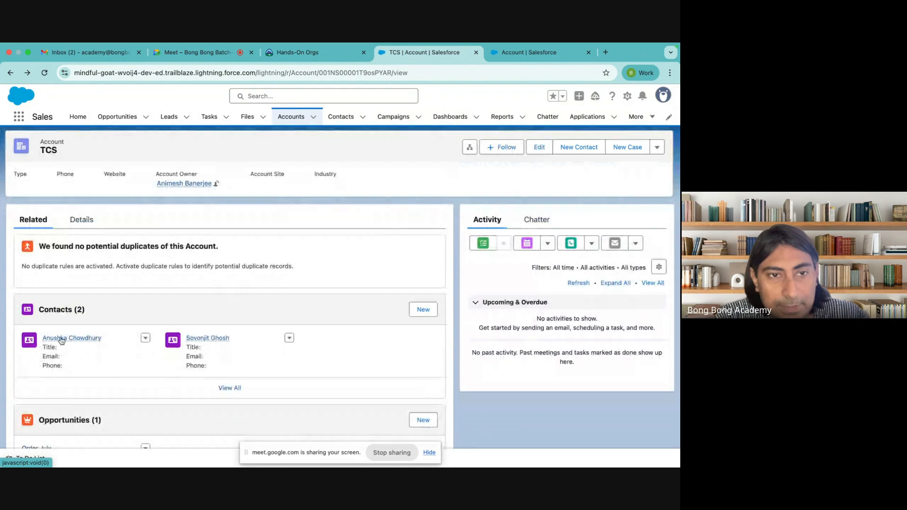
click(71, 217)
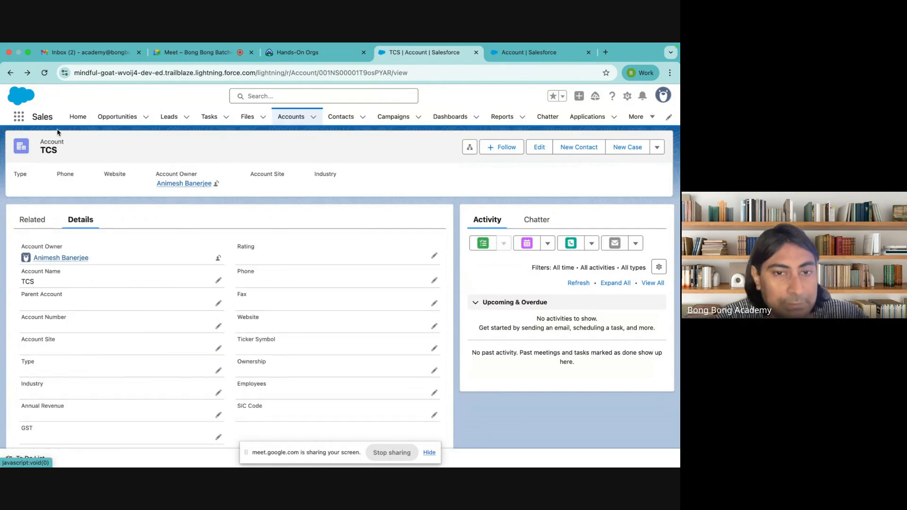
scroll(197, 337, down, 5)
scroll(198, 336, up, 3)
scroll(198, 337, down, 1)
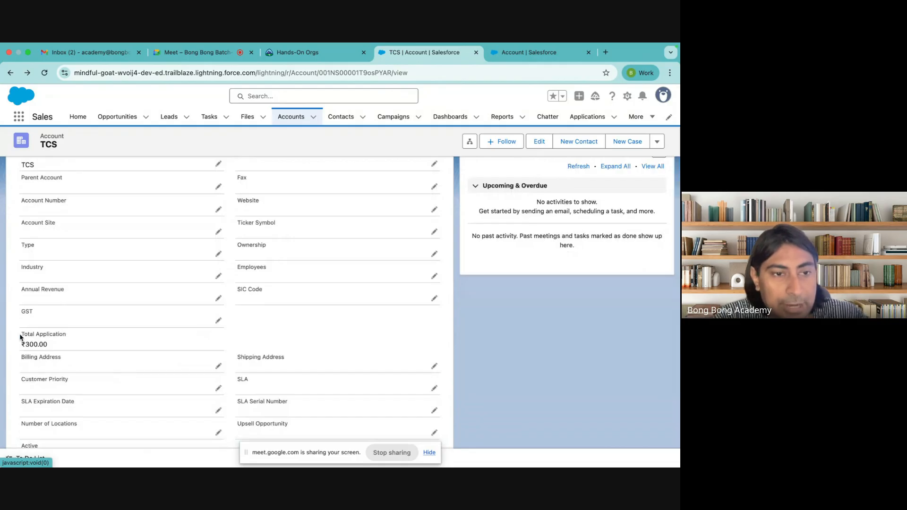
drag(29, 336, 59, 352)
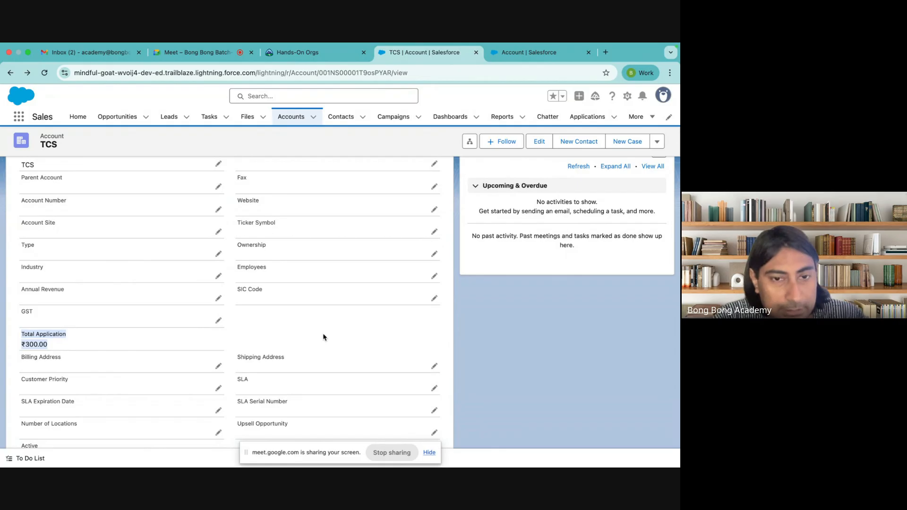
scroll(324, 336, down, 3)
scroll(323, 337, up, 6)
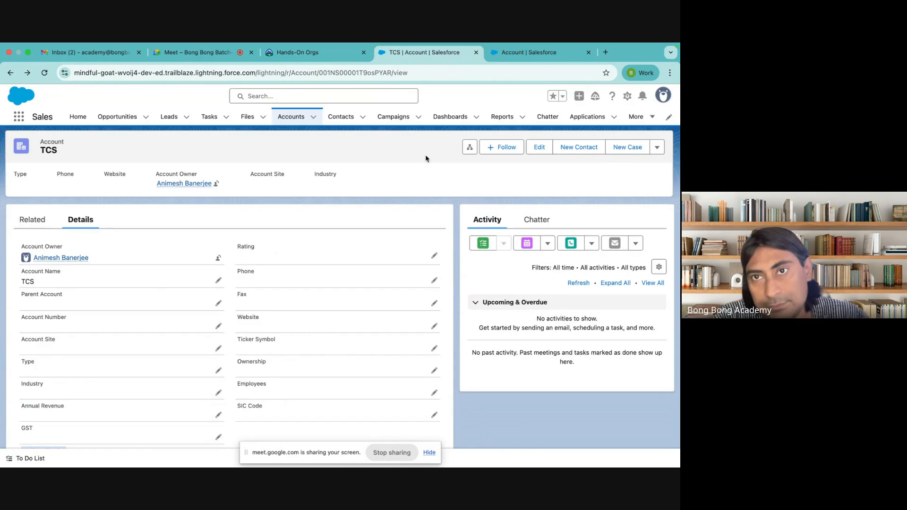
click(523, 53)
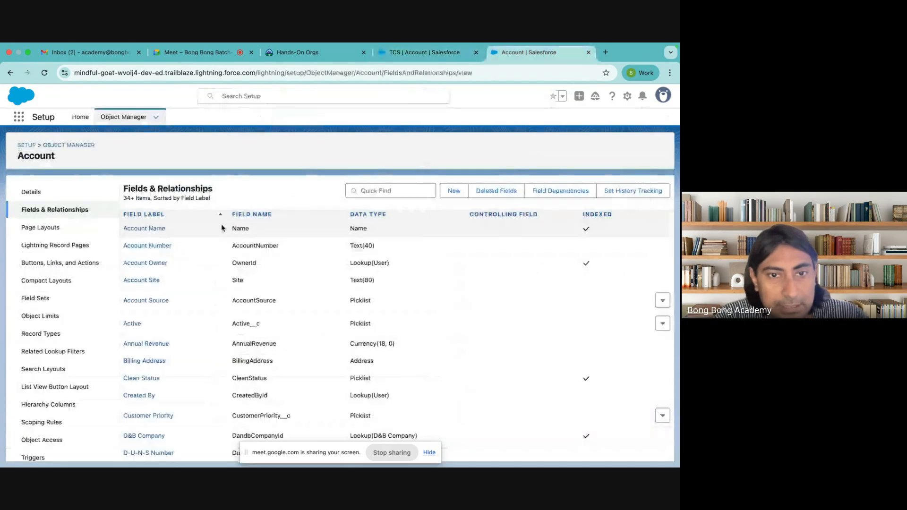
scroll(241, 350, down, 5)
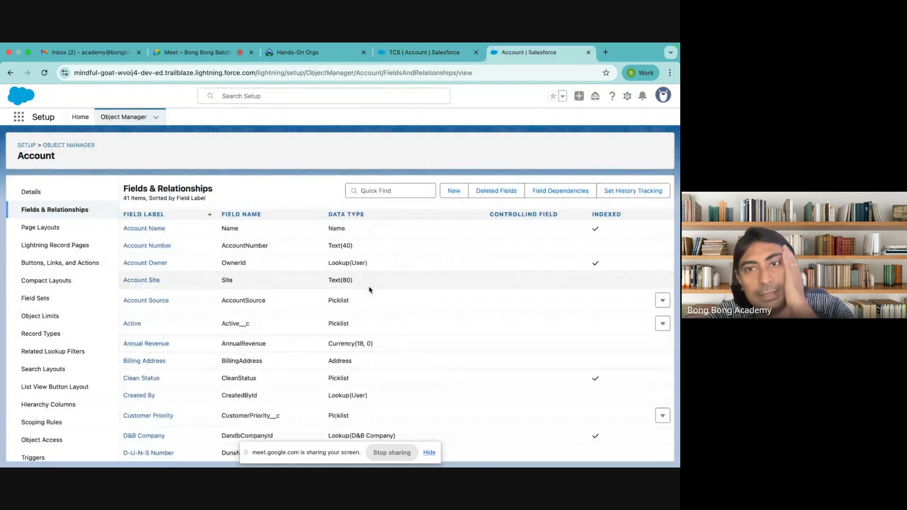
click(452, 190)
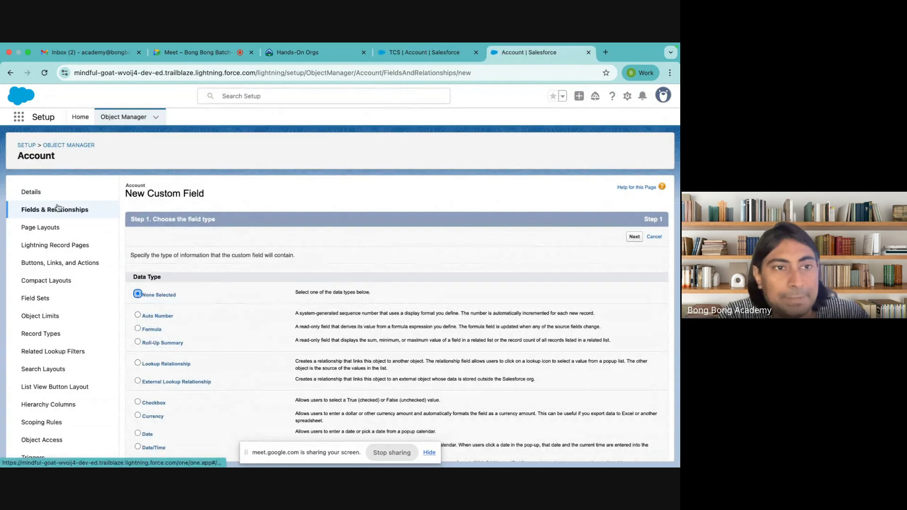
scroll(280, 319, down, 2)
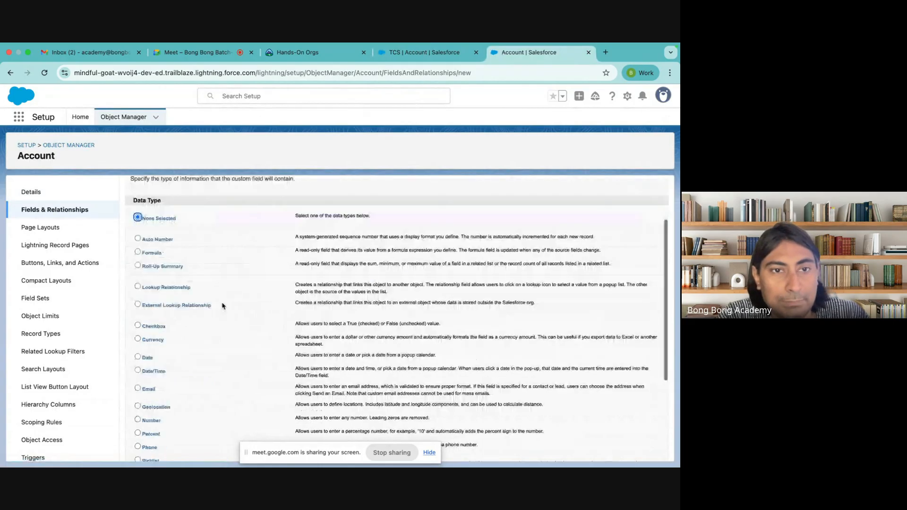
click(158, 239)
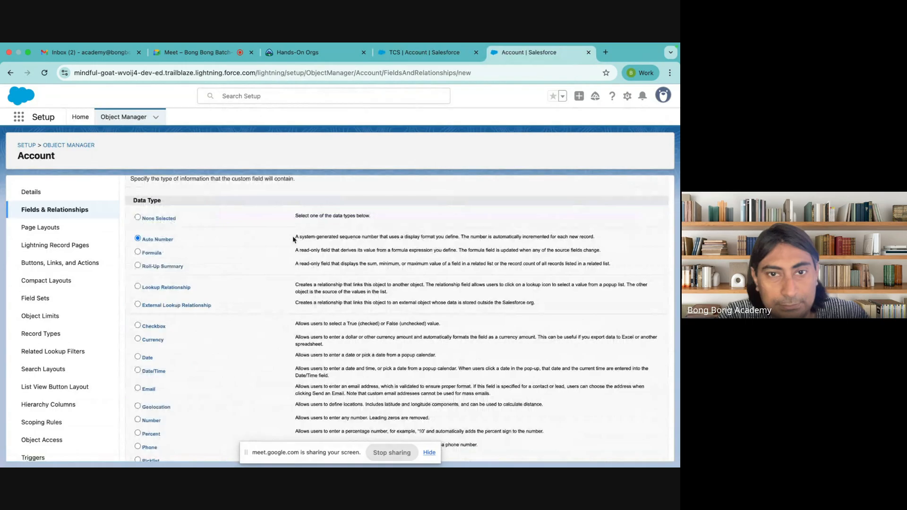
drag(294, 238, 589, 237)
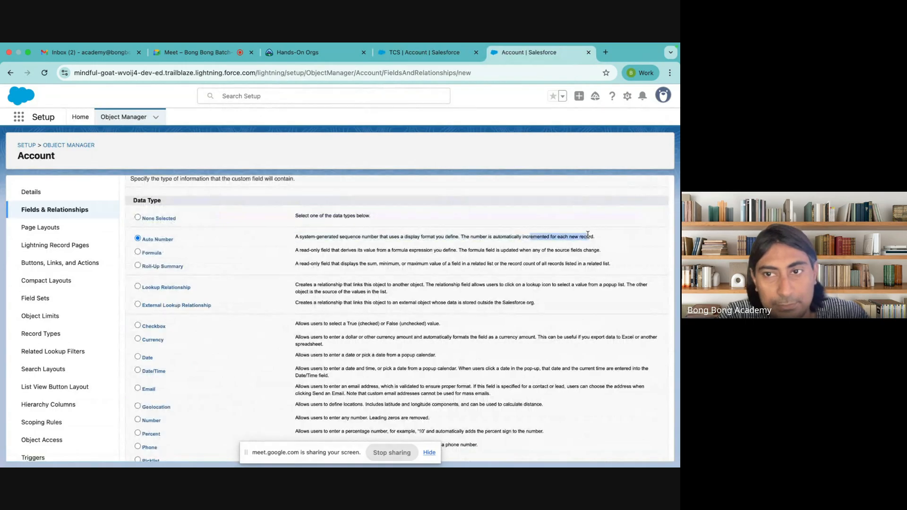
double_click(601, 237)
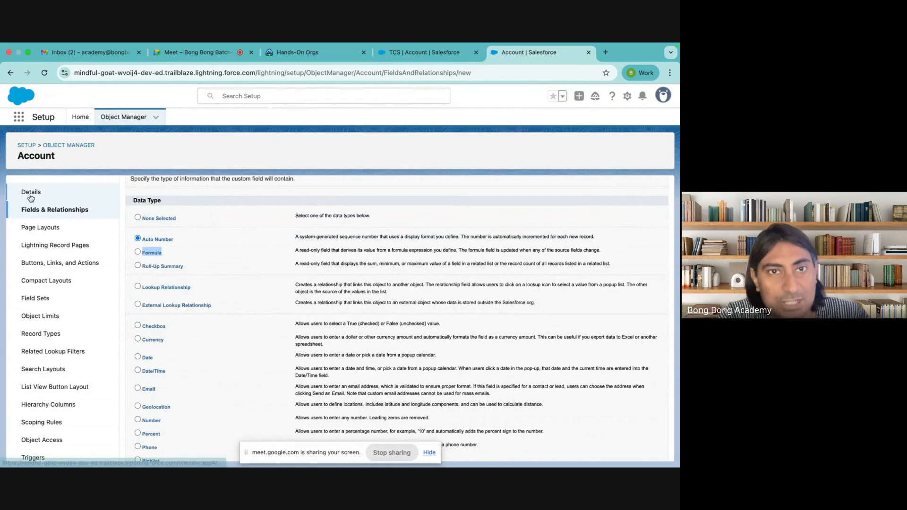
scroll(179, 222, up, 3)
click(428, 55)
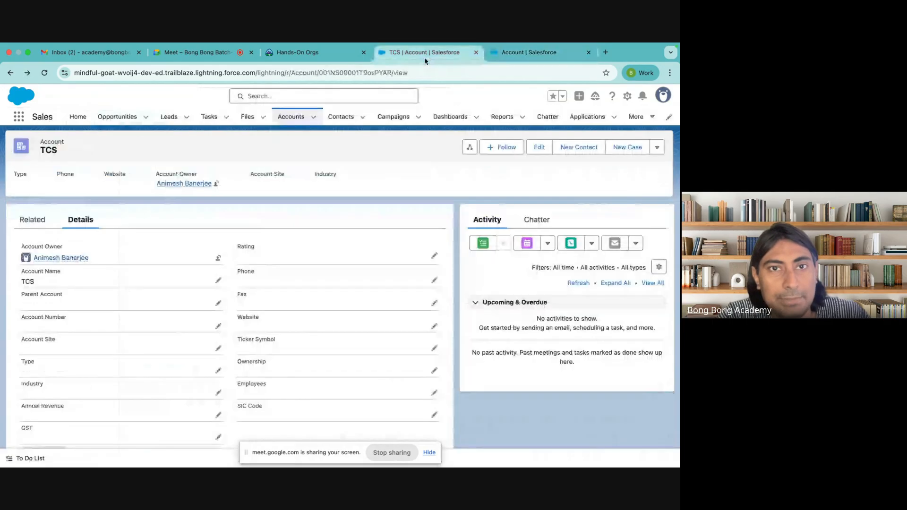
Step: Reopen the TCS account from Recently Viewed accounts and select its record ID in the address bar
click(278, 115)
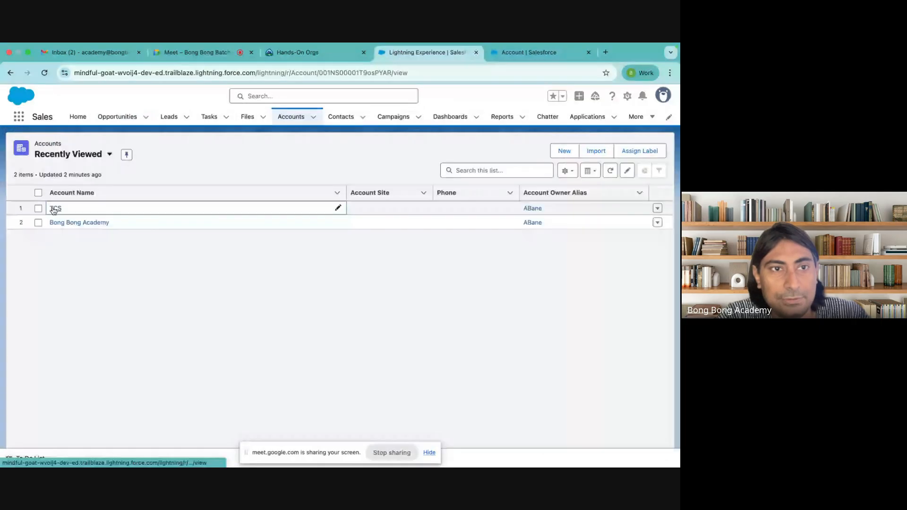
click(53, 209)
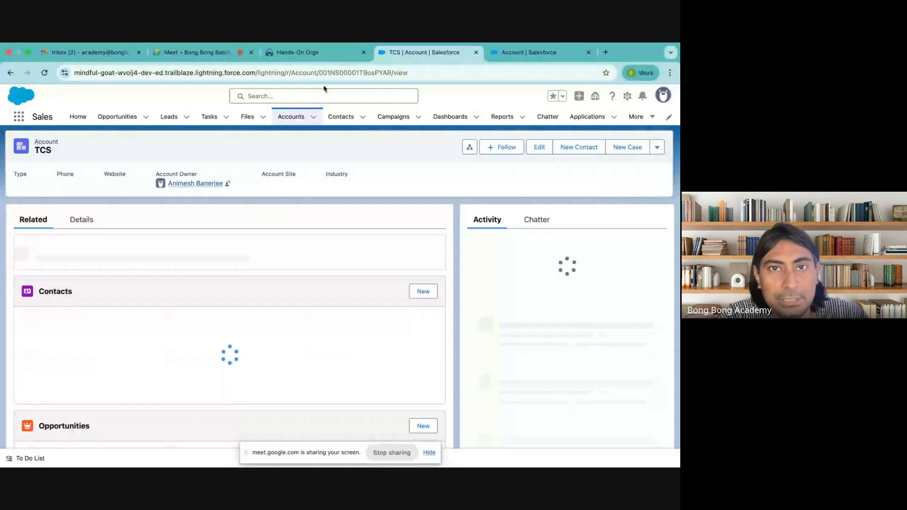
click(335, 75)
double_click(343, 76)
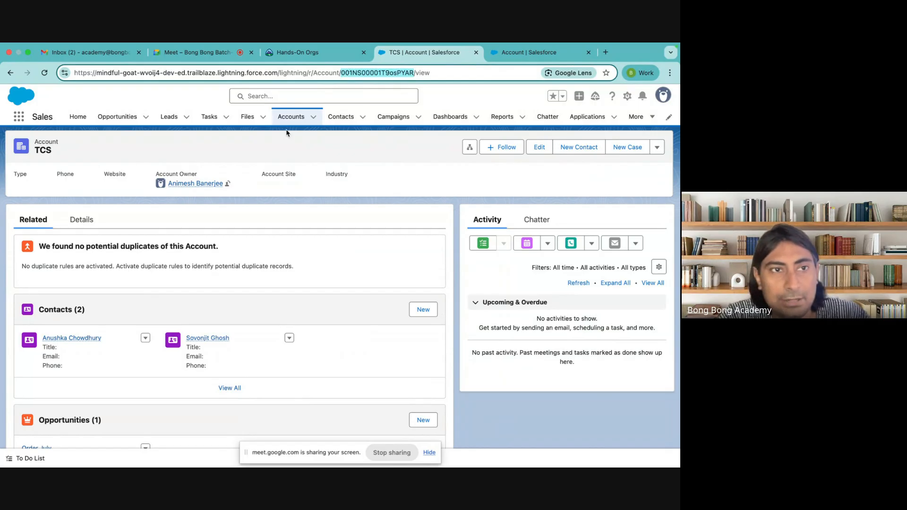
click(40, 158)
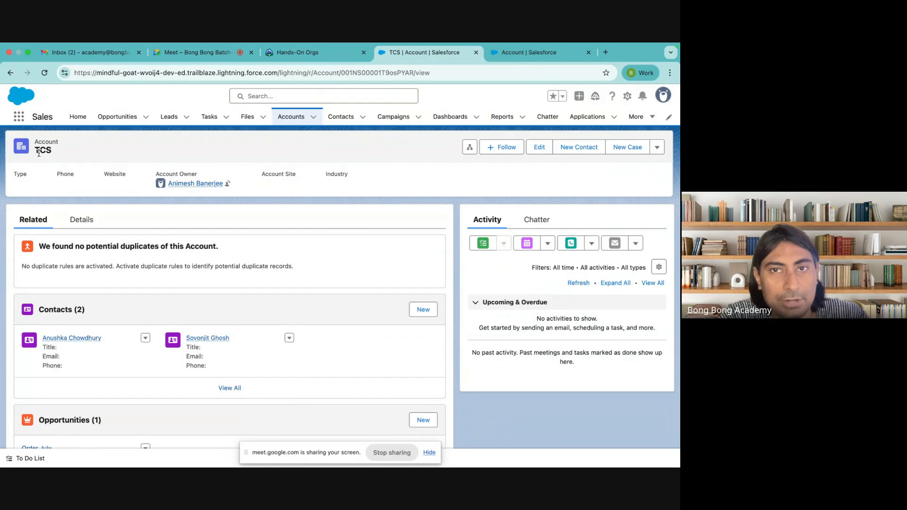
double_click(381, 73)
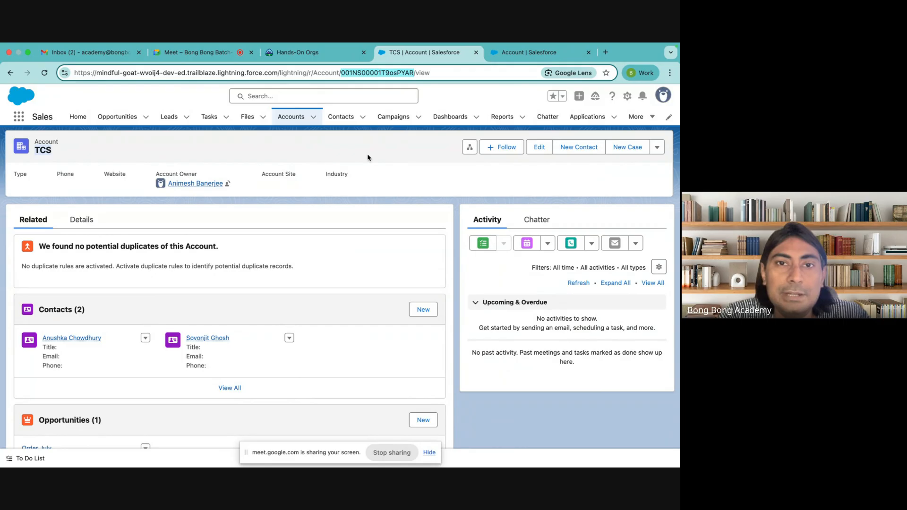
Step: Open a TCS contact from Recently Viewed contacts and select its record ID in the address bar
click(341, 117)
click(71, 213)
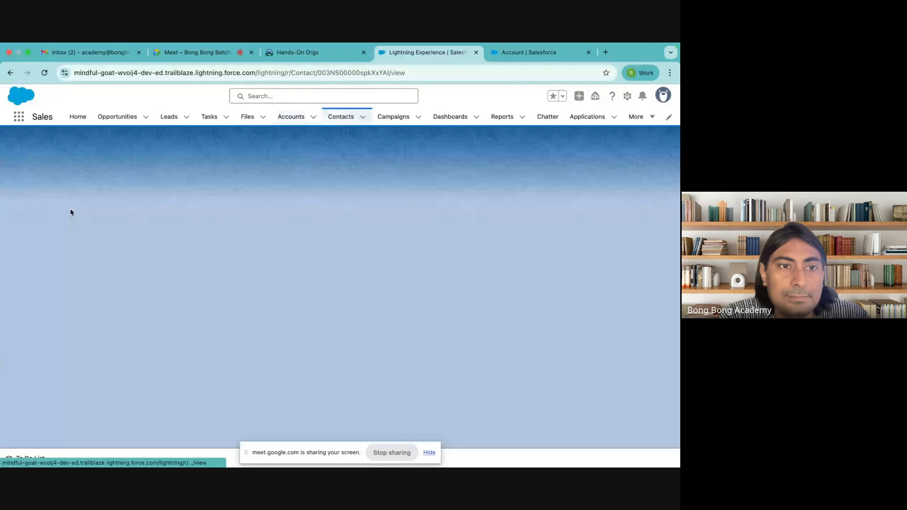
double_click(364, 77)
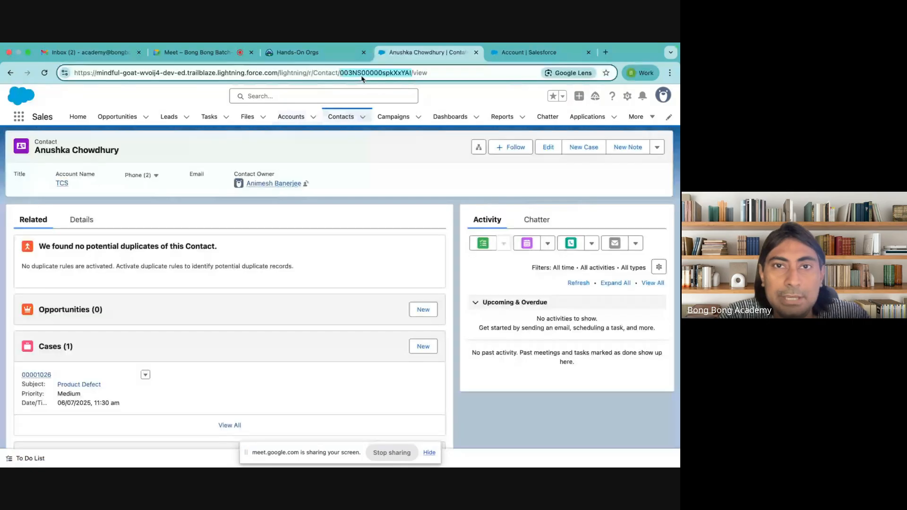
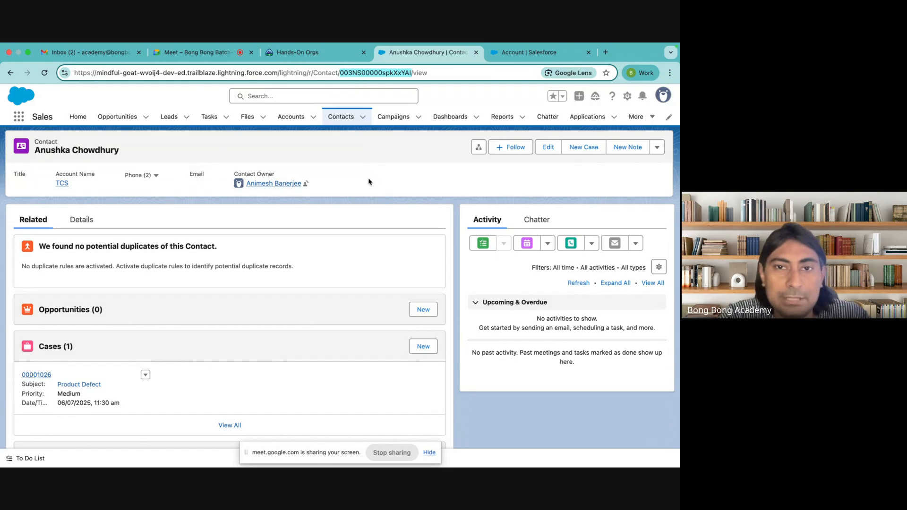
Step: Select the contact's record ID, then choose Lookup Relationship as the new Account field's data type
click(369, 182)
double_click(373, 72)
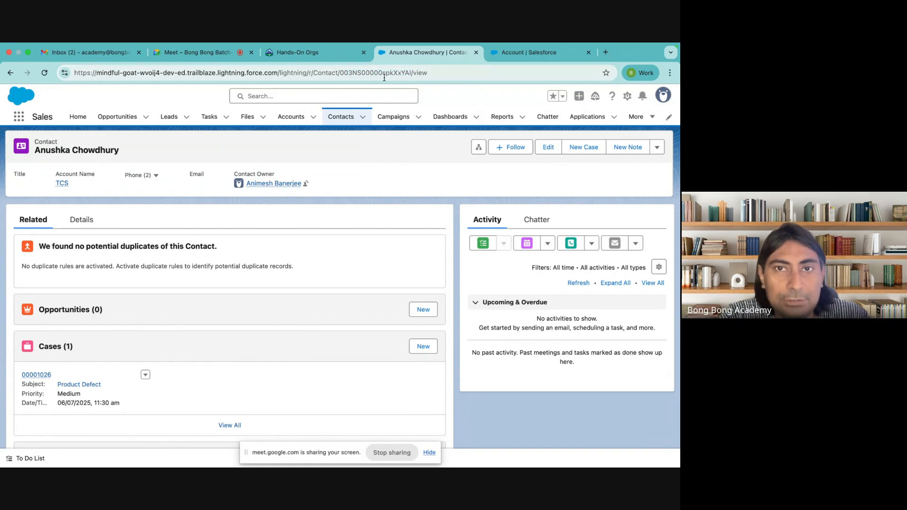
click(529, 52)
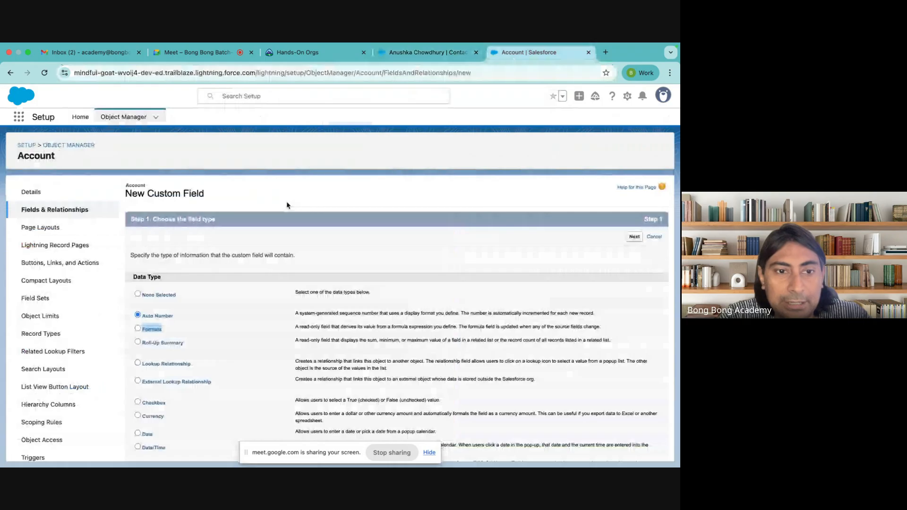
click(158, 364)
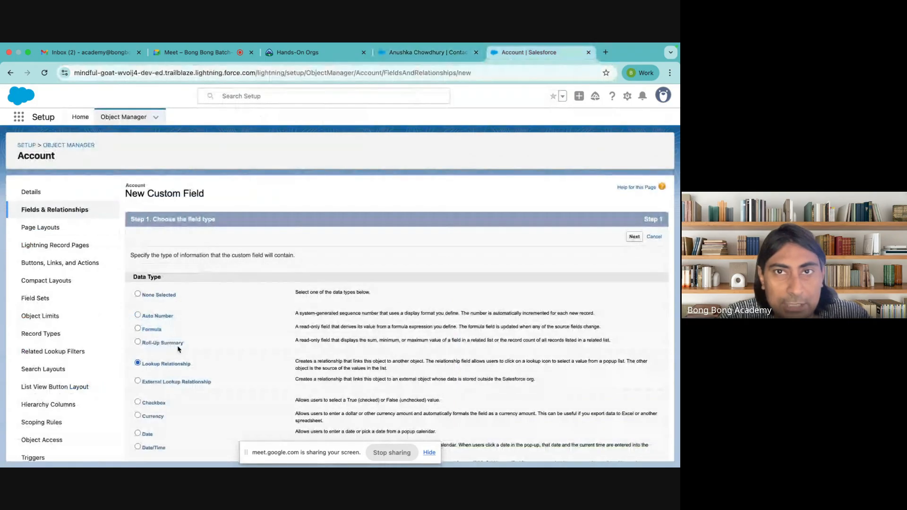
Step: Back on the TCS contact record, highlight the Account Name field label
click(405, 56)
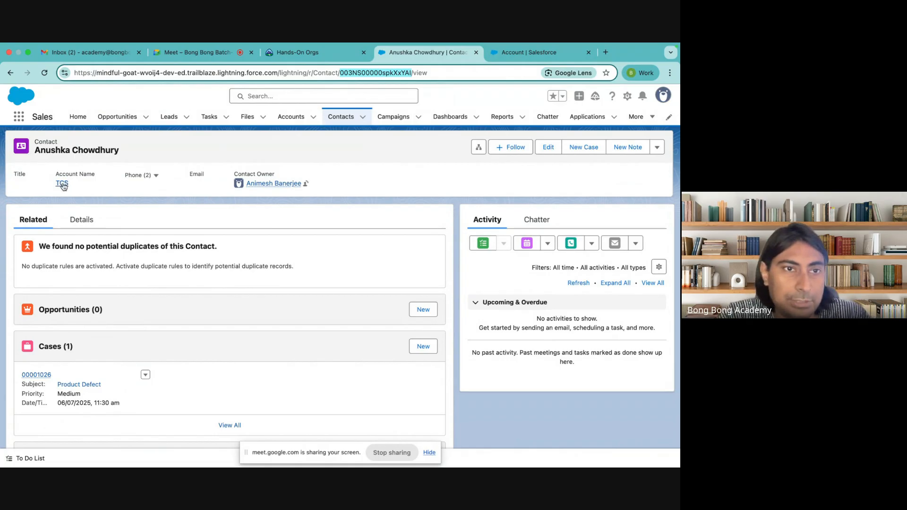
mouse_move(63, 187)
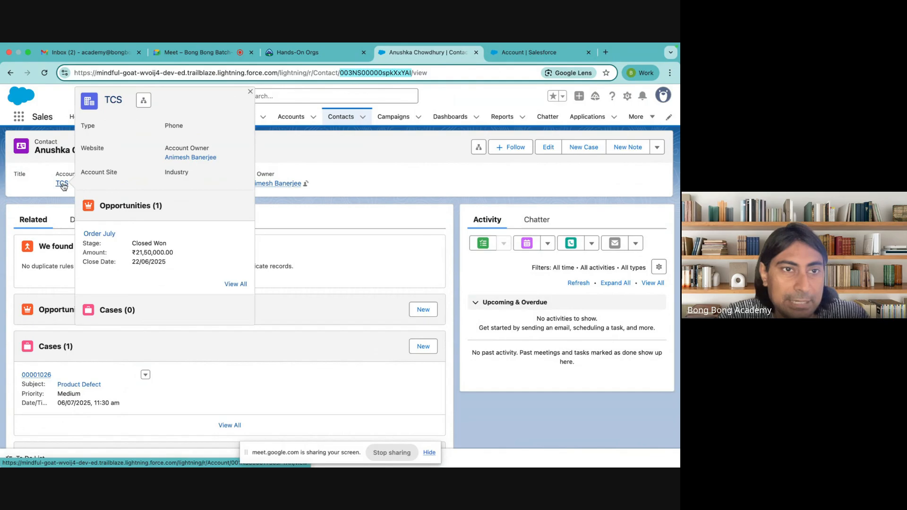
drag(56, 174, 95, 175)
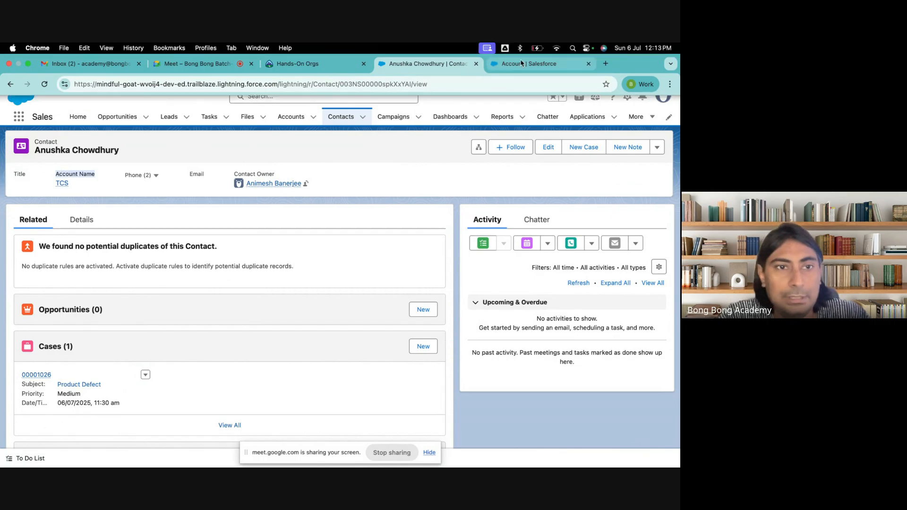
Step: Leave the unfinished Account field page, view Account's Fields & Relationships, then return to Object Manager
click(521, 62)
click(72, 143)
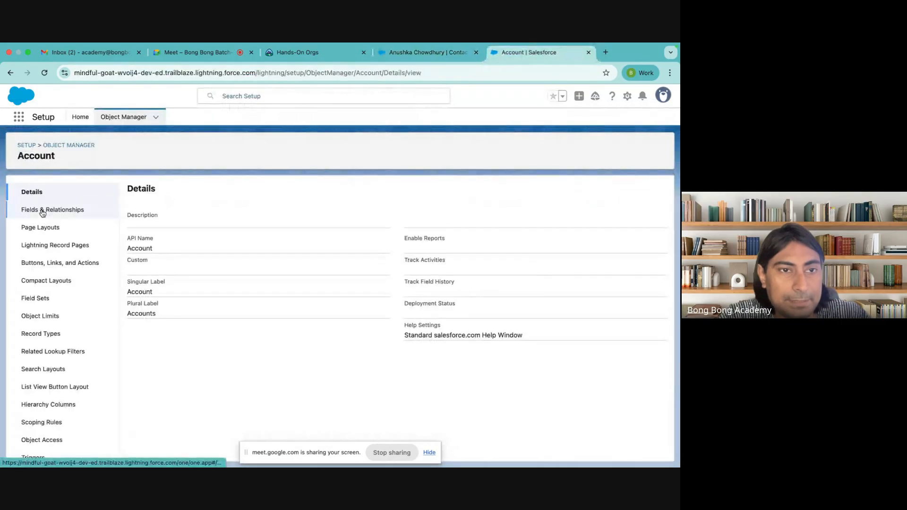
click(42, 213)
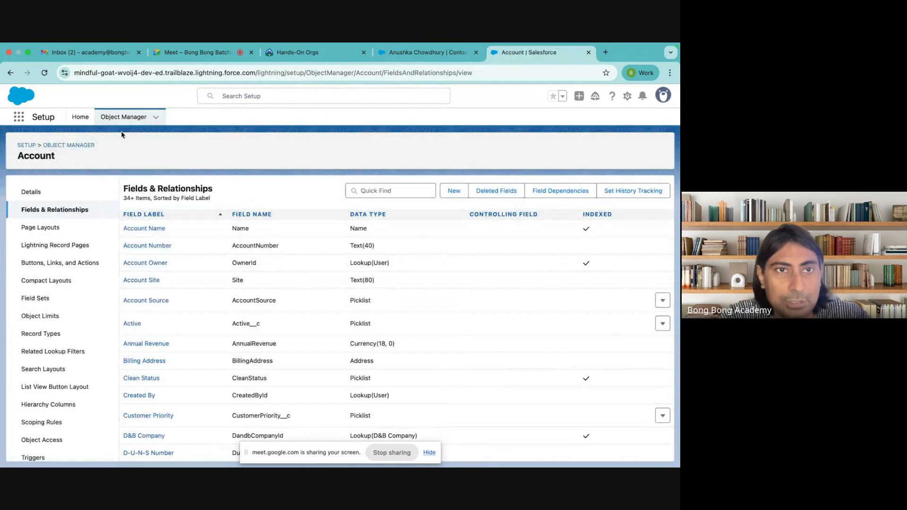
click(426, 53)
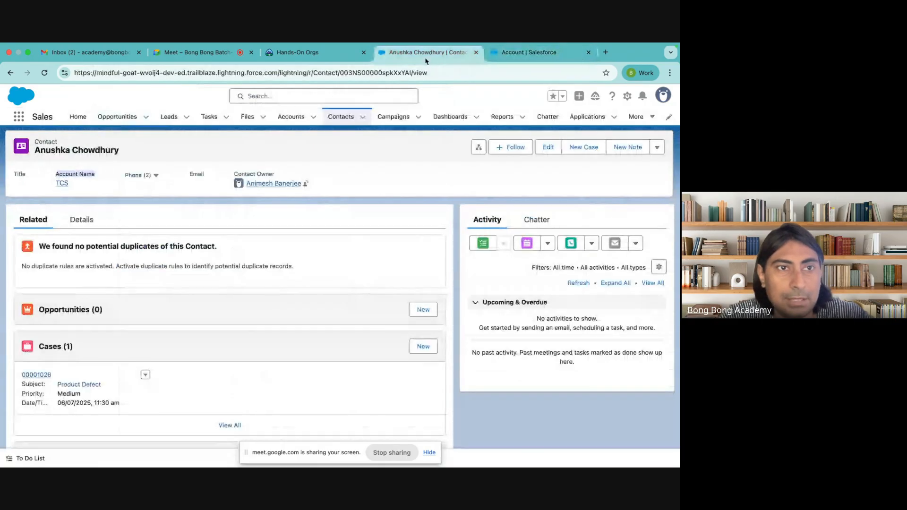
click(487, 54)
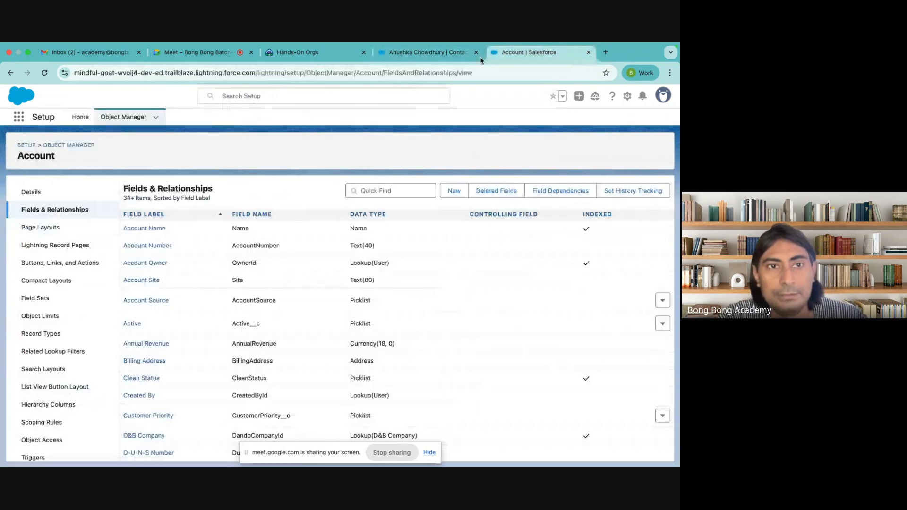
click(76, 146)
Step: Search Object Manager for 'contact' and open the Contact object's Fields & Relationships
click(501, 148)
text(co)
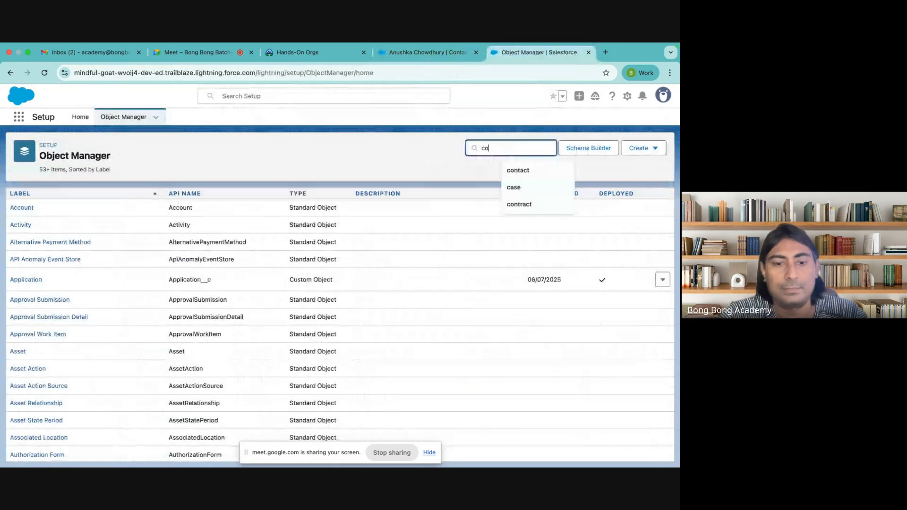
text(ntact)
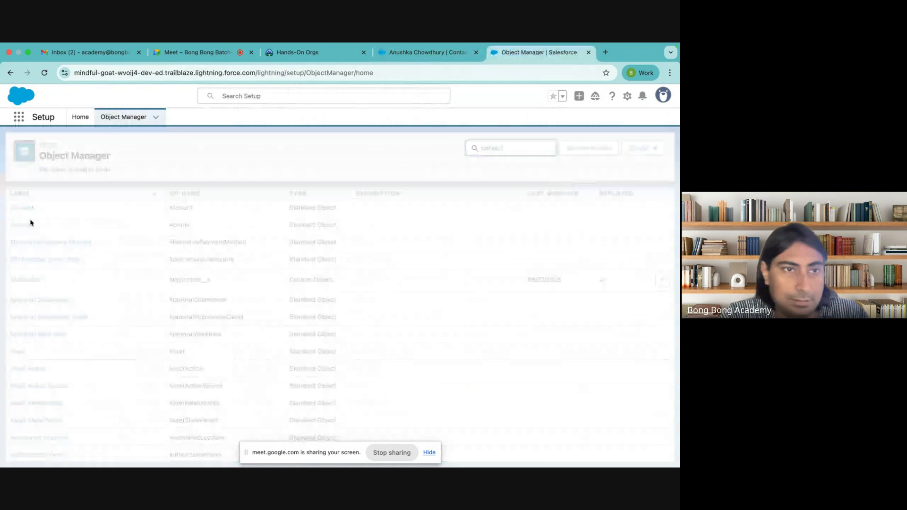
click(22, 209)
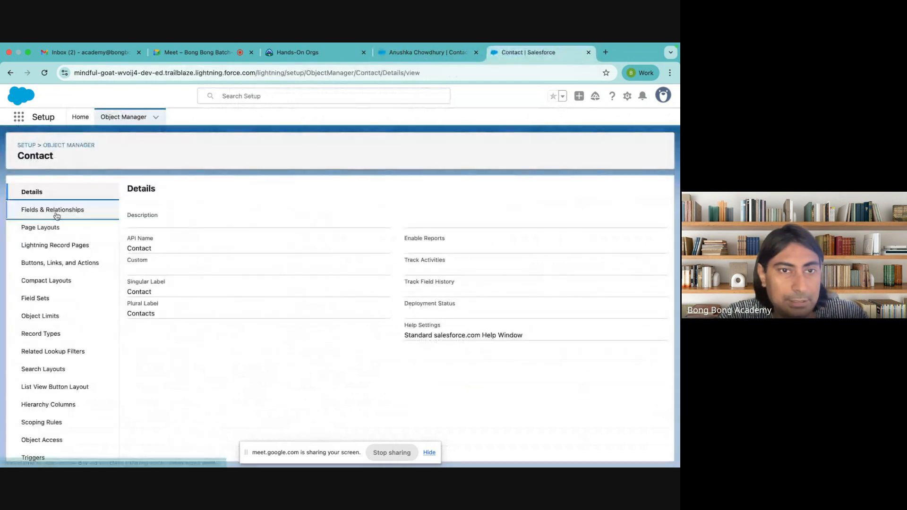
click(56, 215)
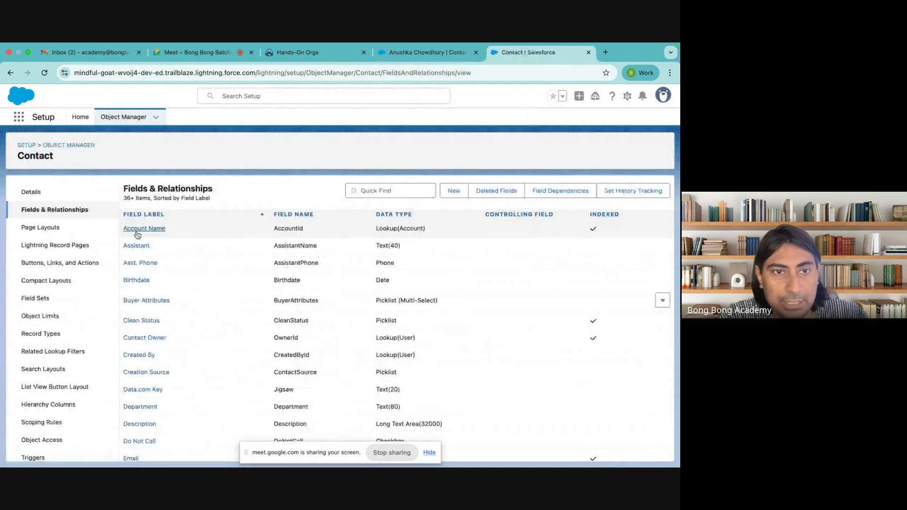
Step: Inspect Account Name's API name AccountId and its Lookup(Account) type, then return to the contact
double_click(283, 228)
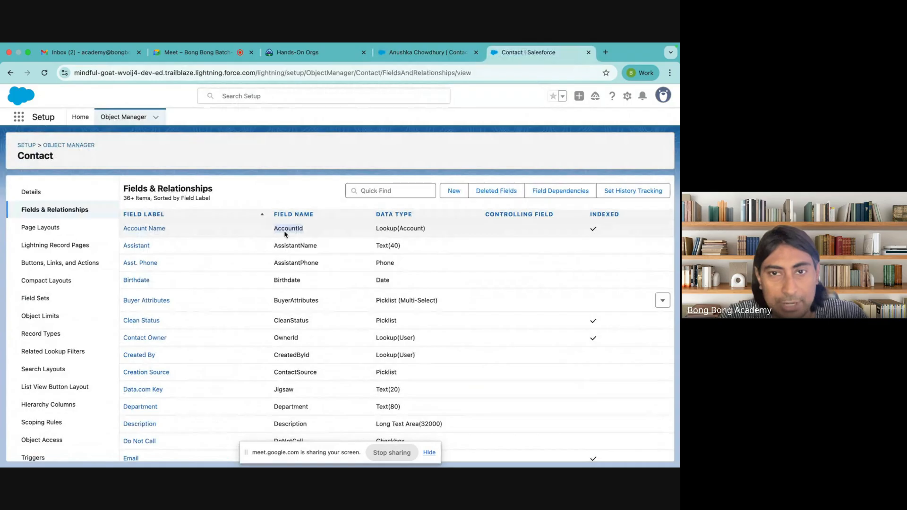
drag(376, 229, 441, 231)
click(426, 229)
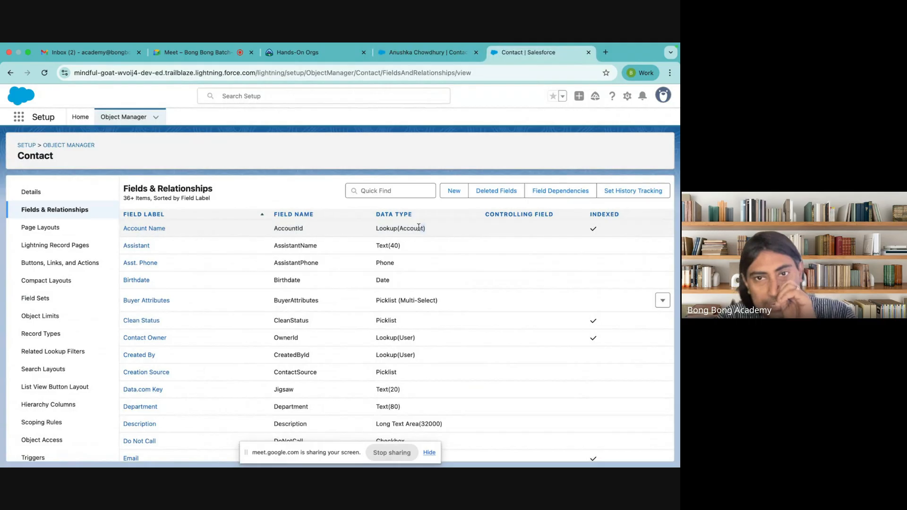
triple_click(444, 233)
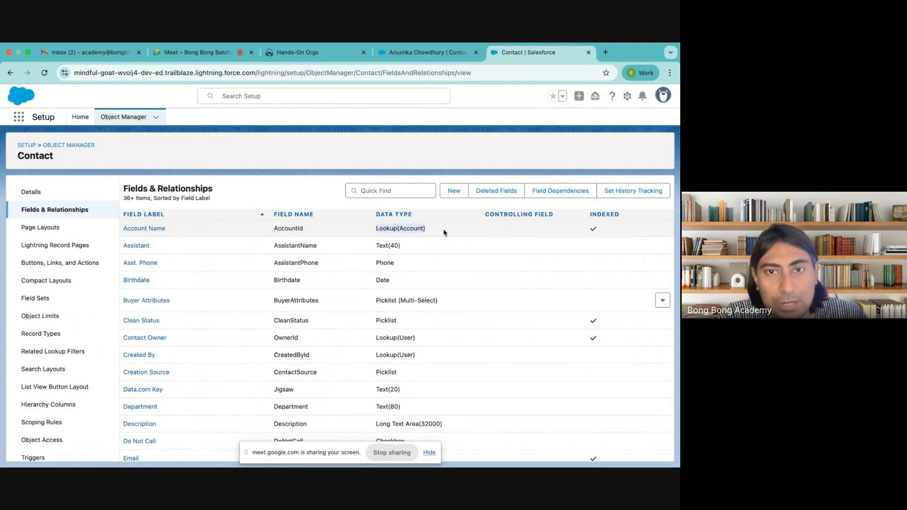
double_click(382, 228)
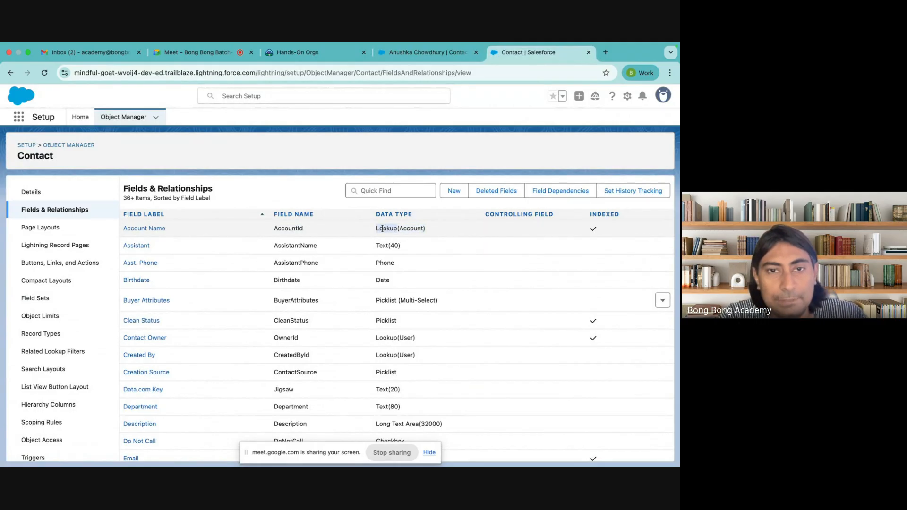
double_click(285, 228)
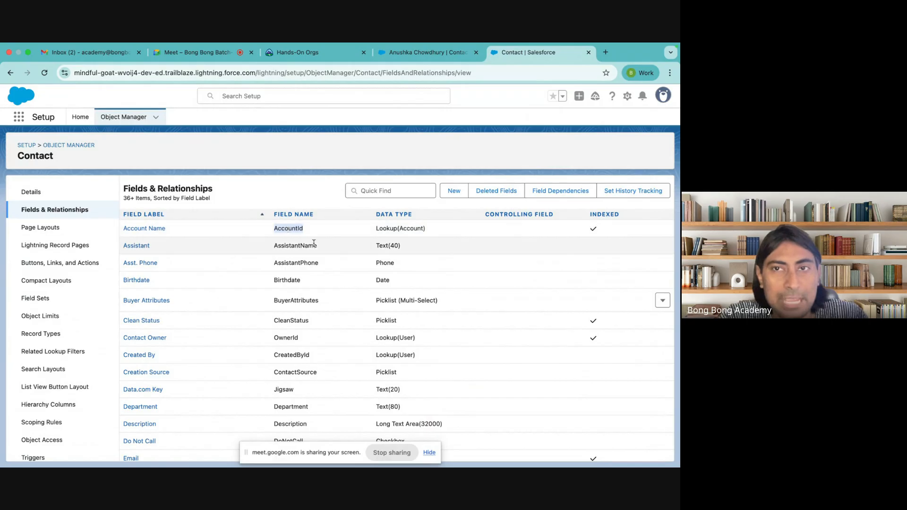
click(422, 53)
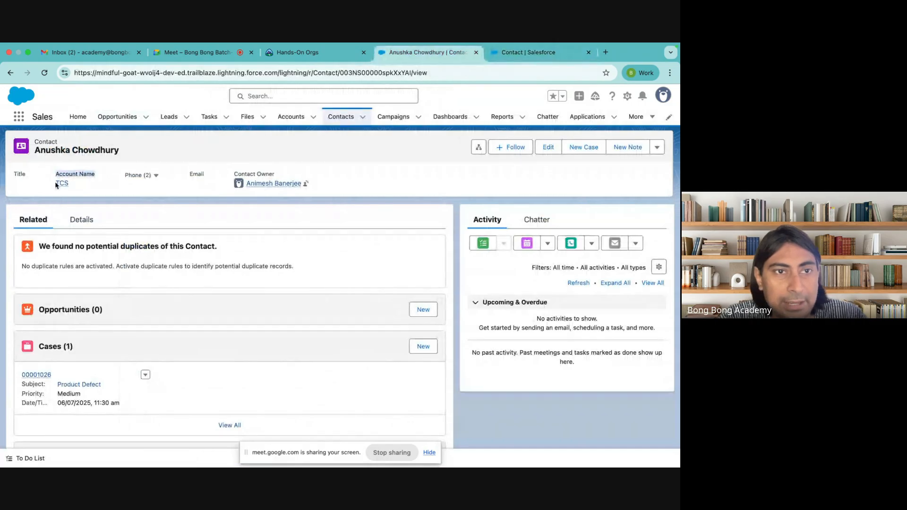
Step: Open the TCS account from the contact's Account Name link and select its record ID in the address bar
mouse_move(62, 187)
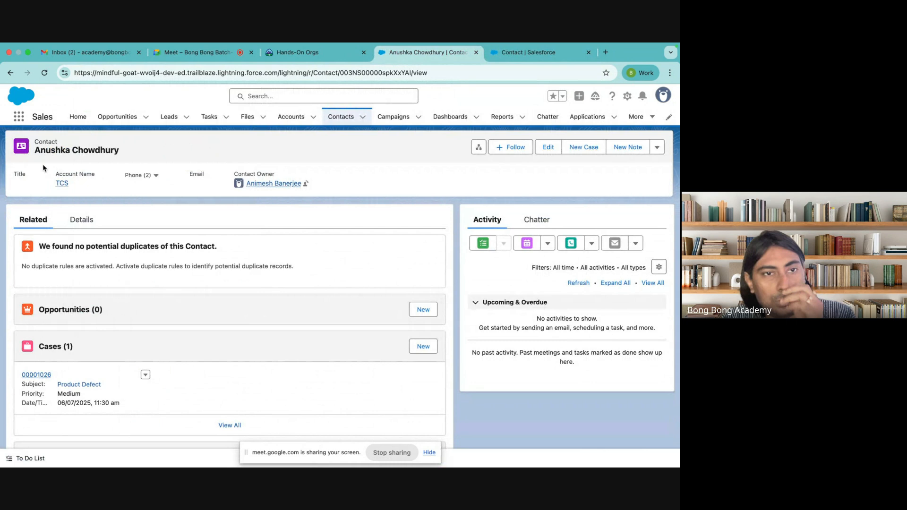
click(62, 183)
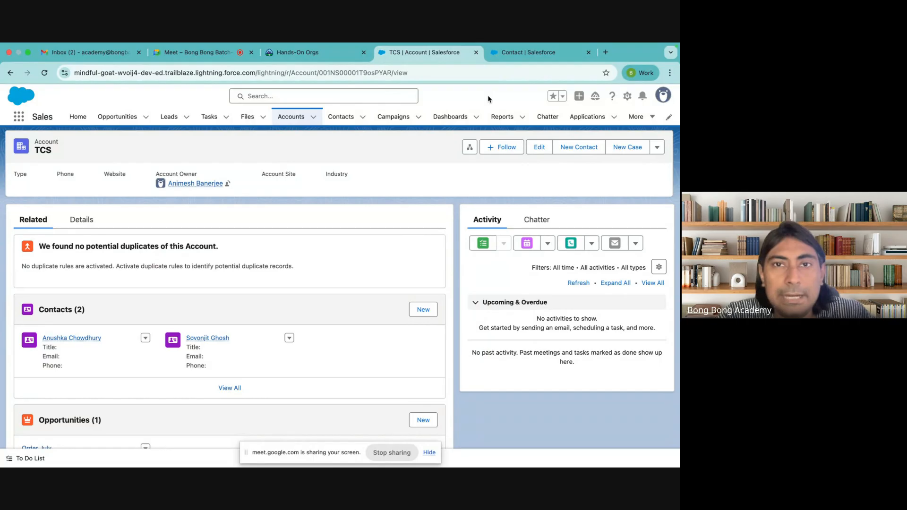
double_click(341, 76)
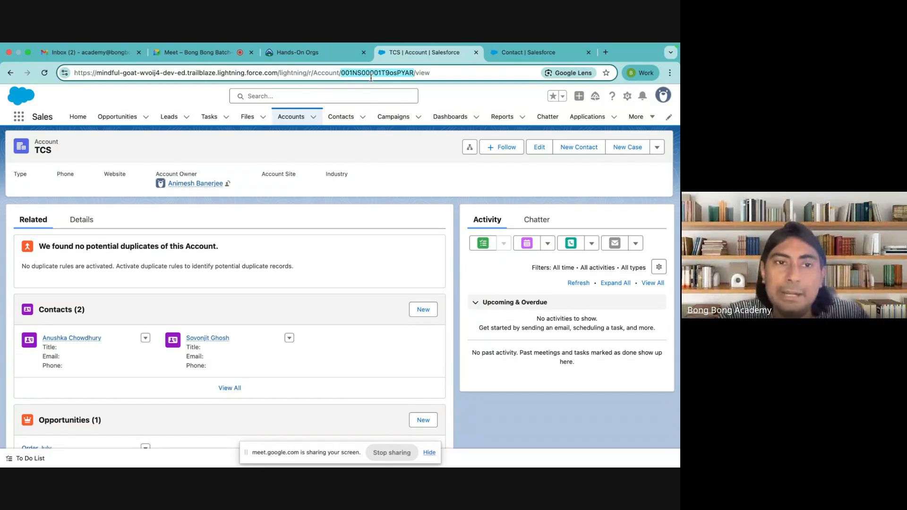
click(508, 55)
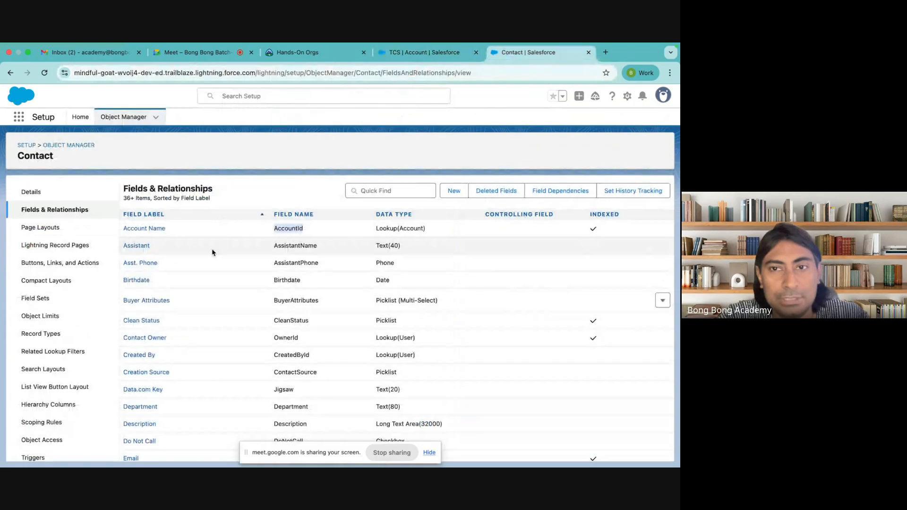
Step: Start a new Contact custom field with the Auto Number data type
click(455, 193)
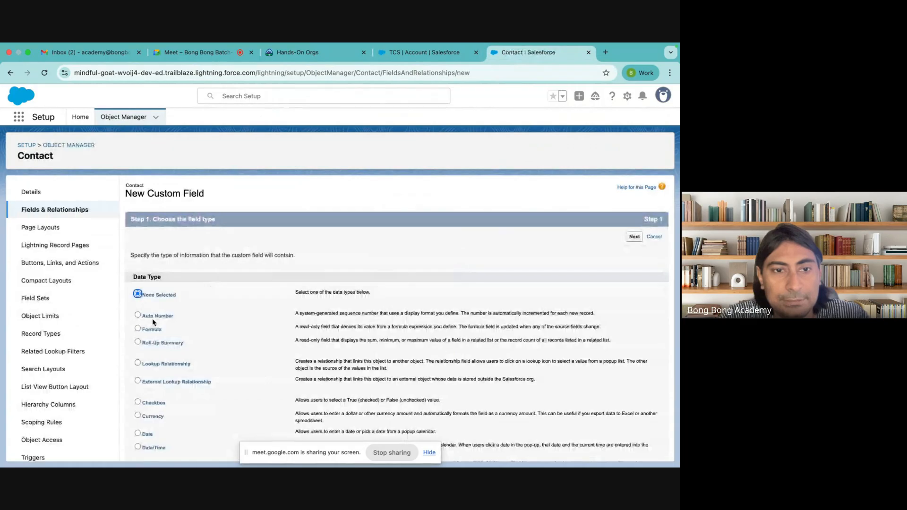
click(153, 320)
scroll(319, 355, down, 5)
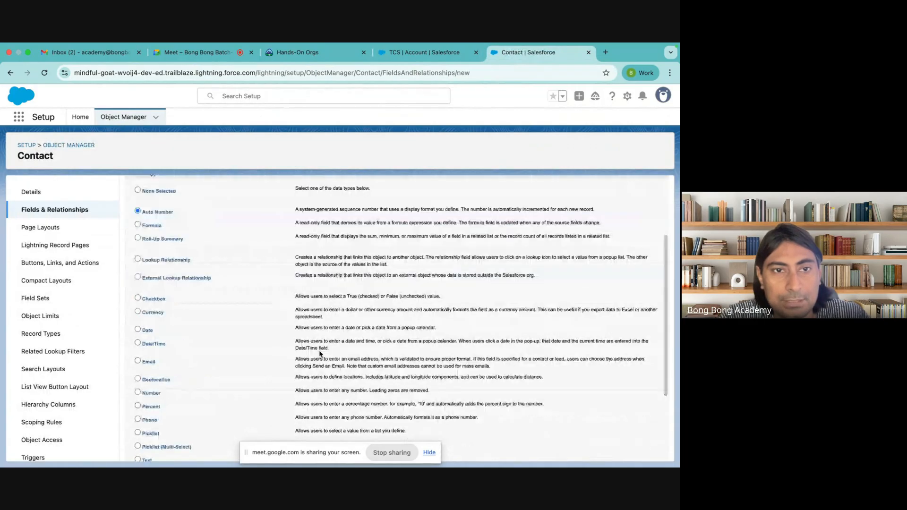
scroll(319, 354, down, 1)
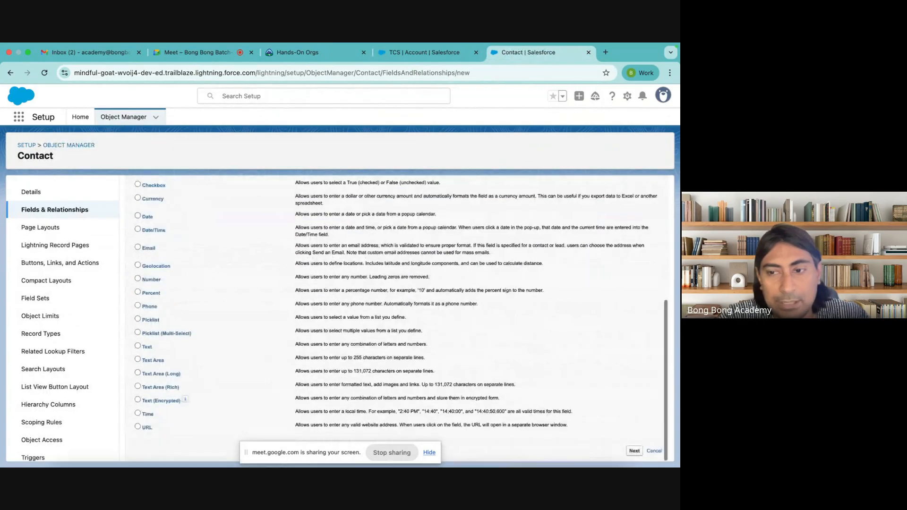
click(634, 451)
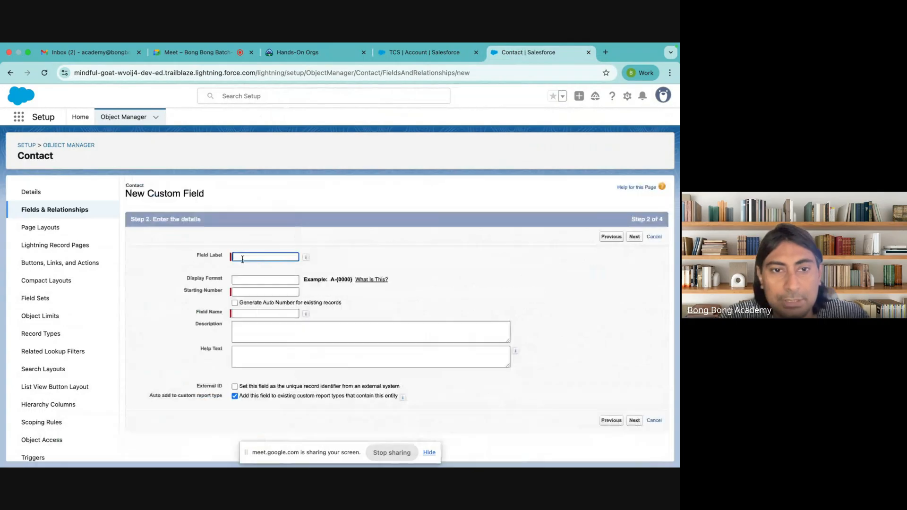
Step: Label the new field 'Contact Auto Number'
click(243, 259)
click(356, 288)
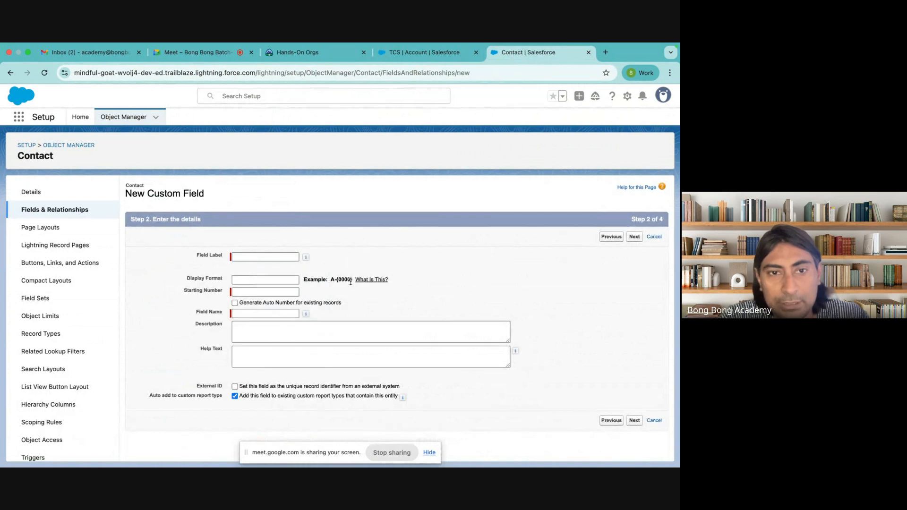
click(254, 257)
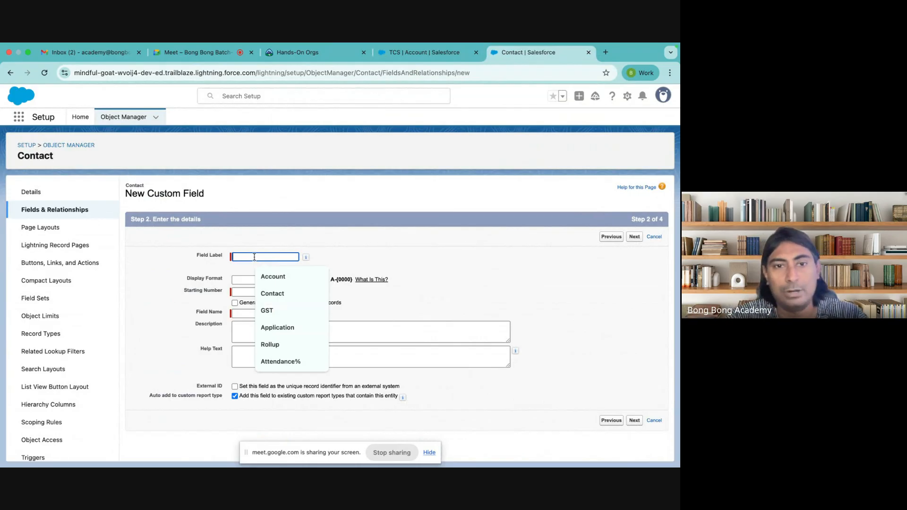
text(Contact)
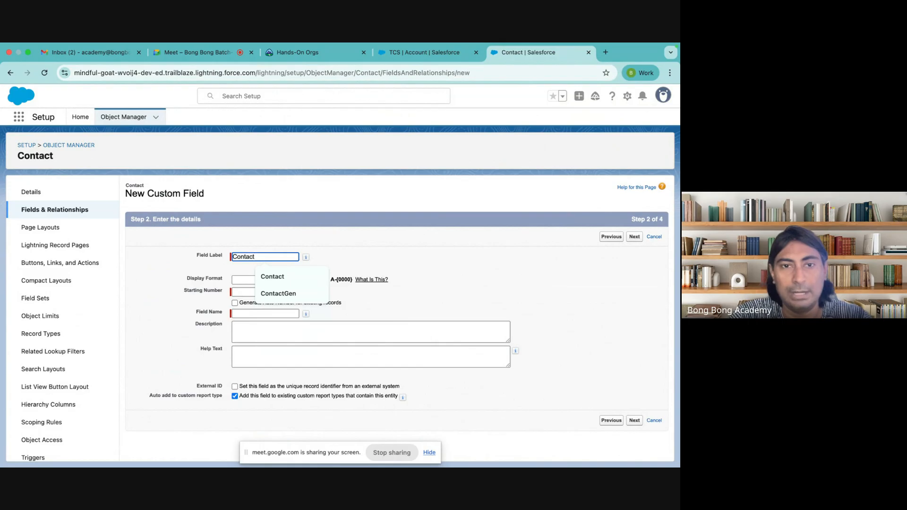
text( Auto Num)
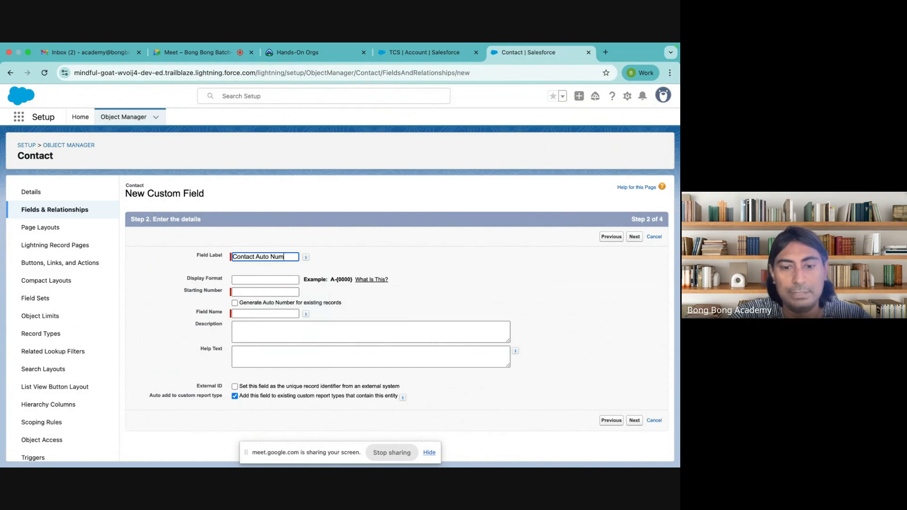
text(b)
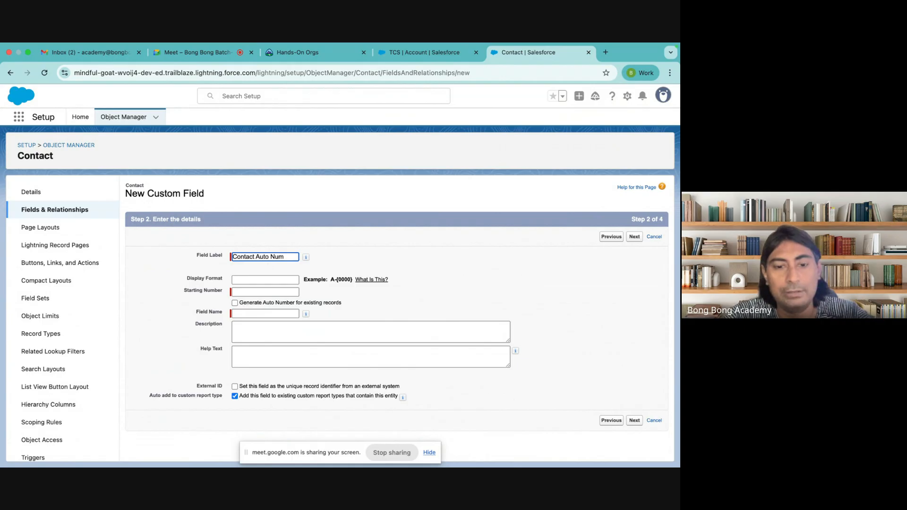
text(er)
Step: Set the display format to C-{0} and the starting number to 1
click(268, 279)
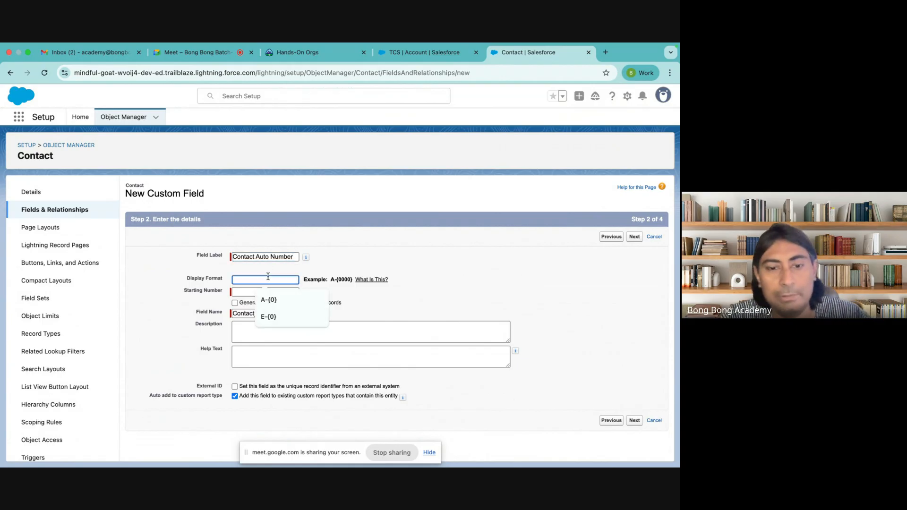
text(C-)
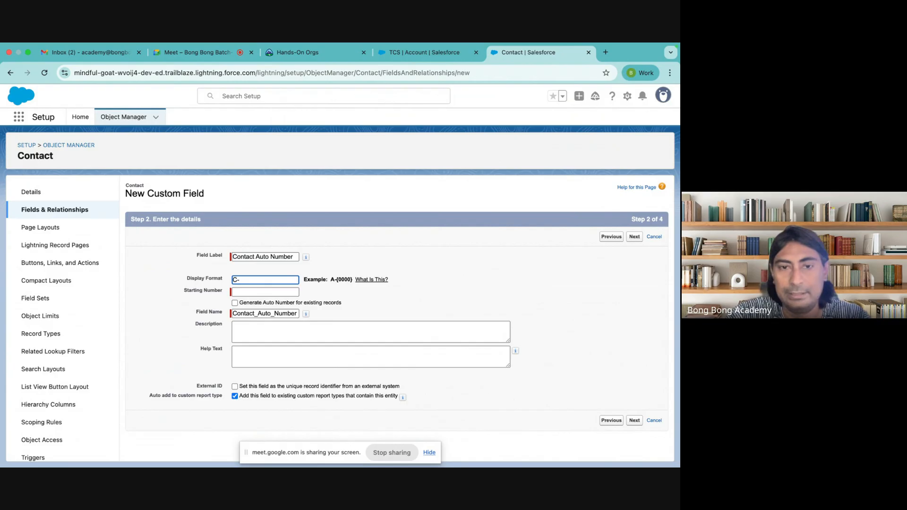
text({0})
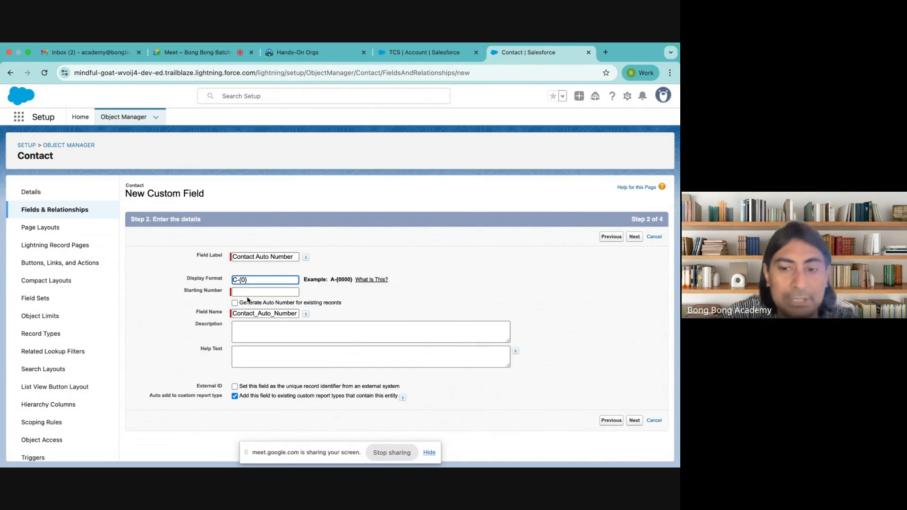
text(00)
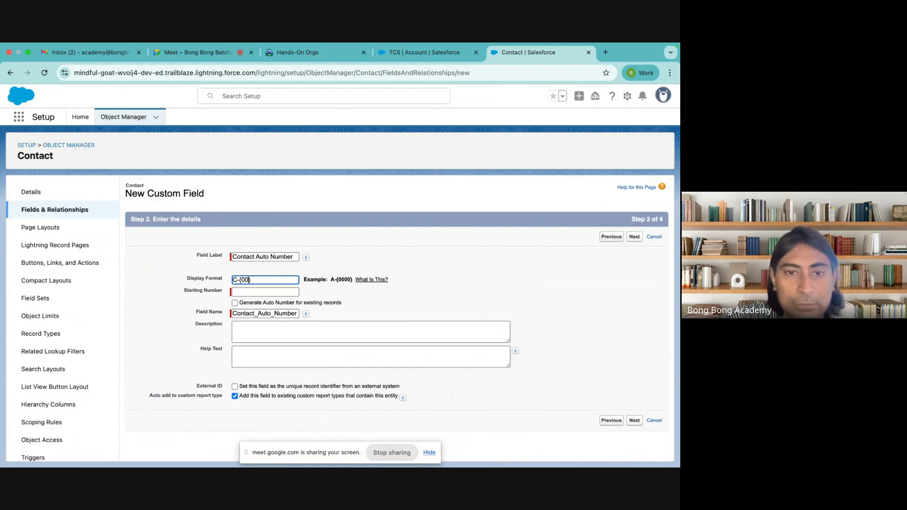
key(BackSpace)
key(BackSpace)
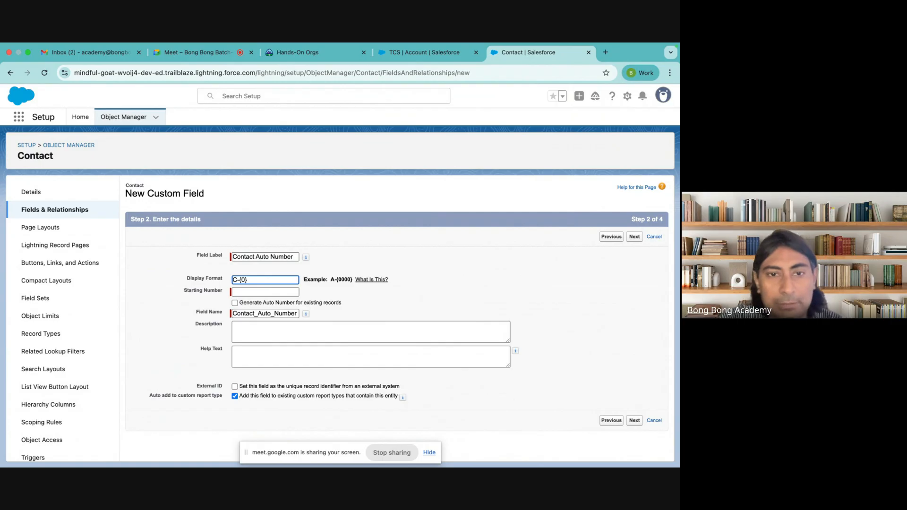
click(266, 292)
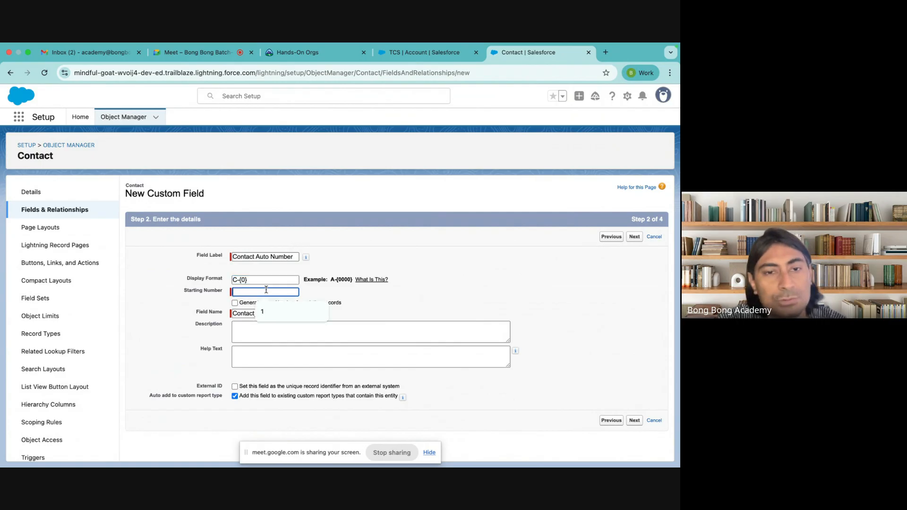
click(244, 280)
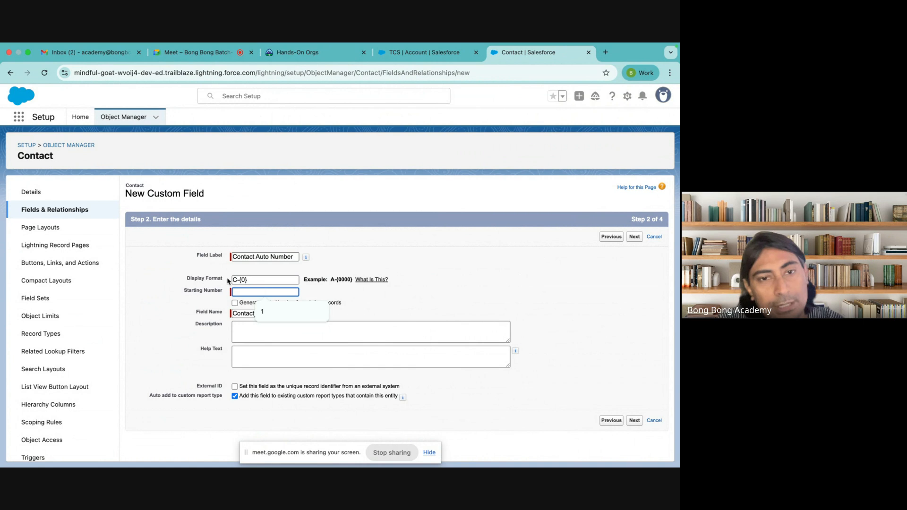
text(0000)
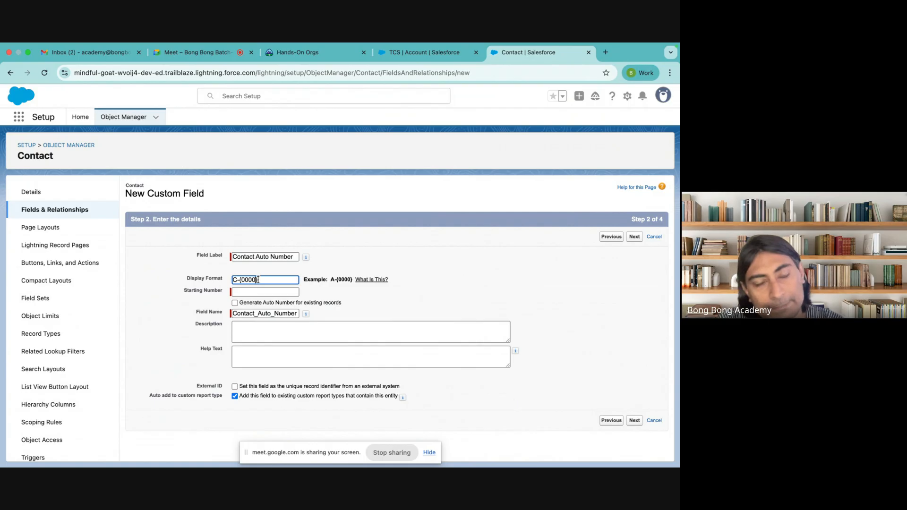
key(BackSpace)
key(BackSpace)
key(BackSpace)
key(BackSpace)
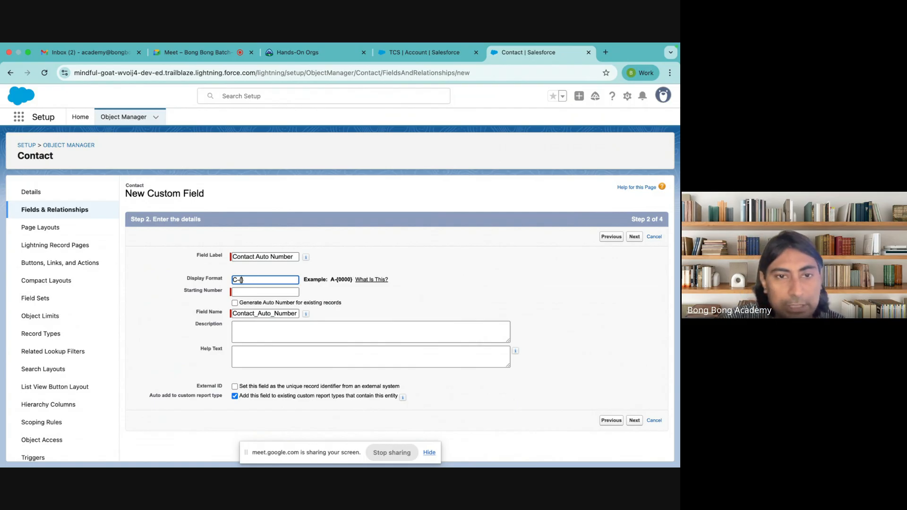
text(0)
click(247, 291)
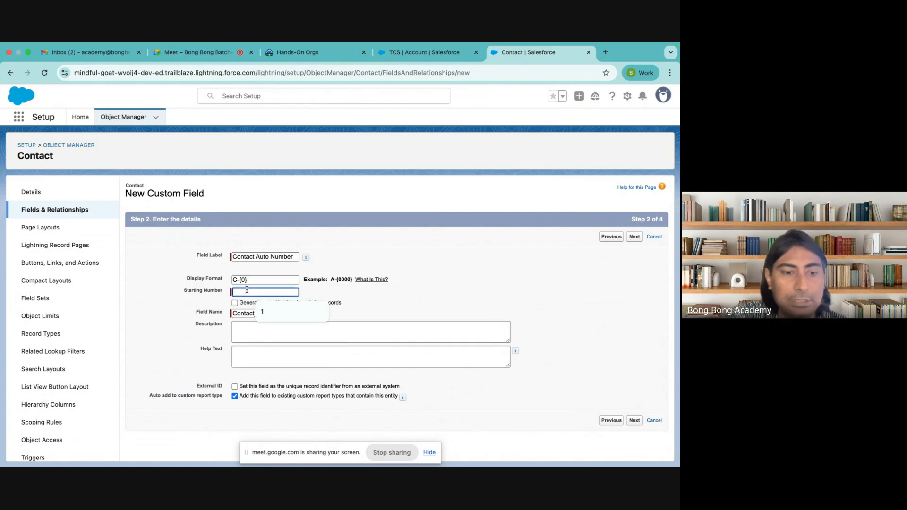
text(1)
click(410, 313)
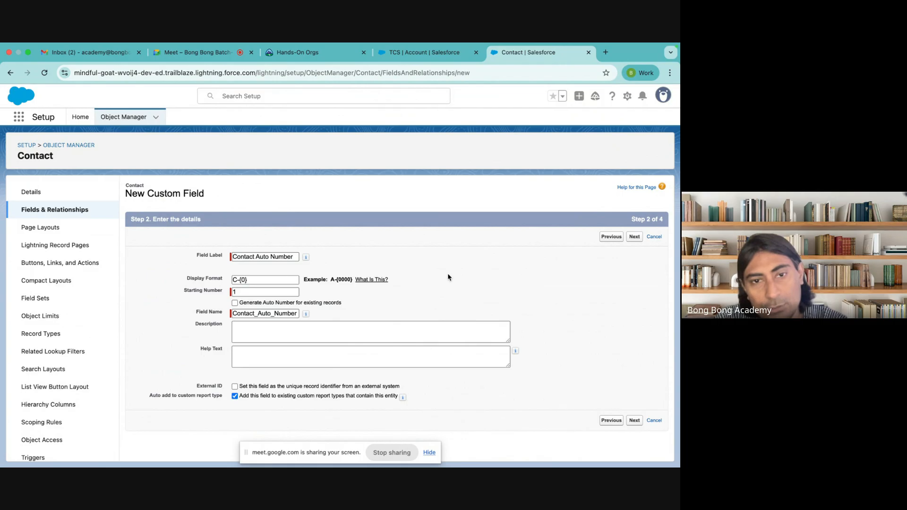
Step: Generate numbers for existing records, make the field visible to all profiles, and save
click(235, 303)
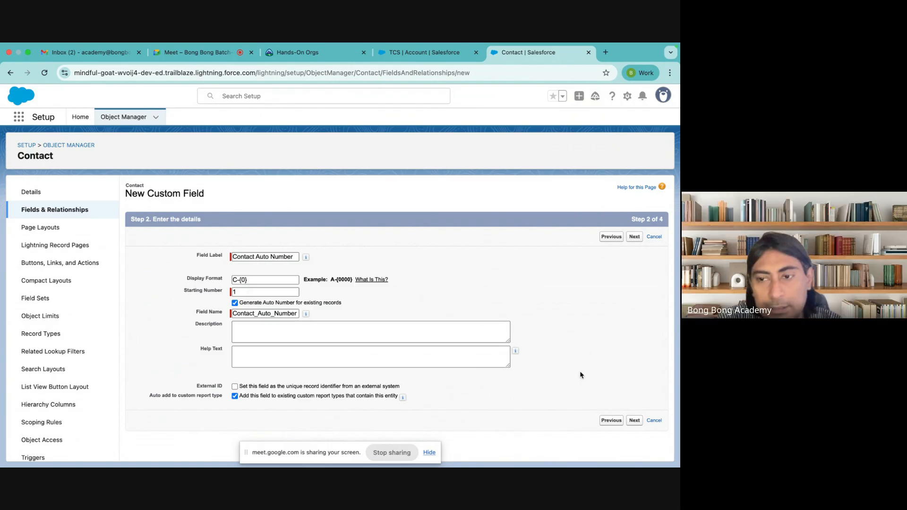
click(635, 422)
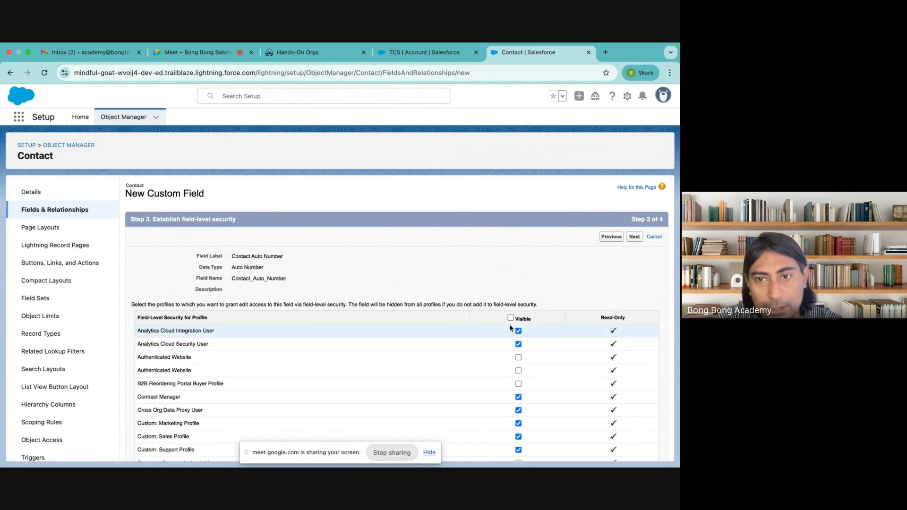
click(511, 318)
click(634, 236)
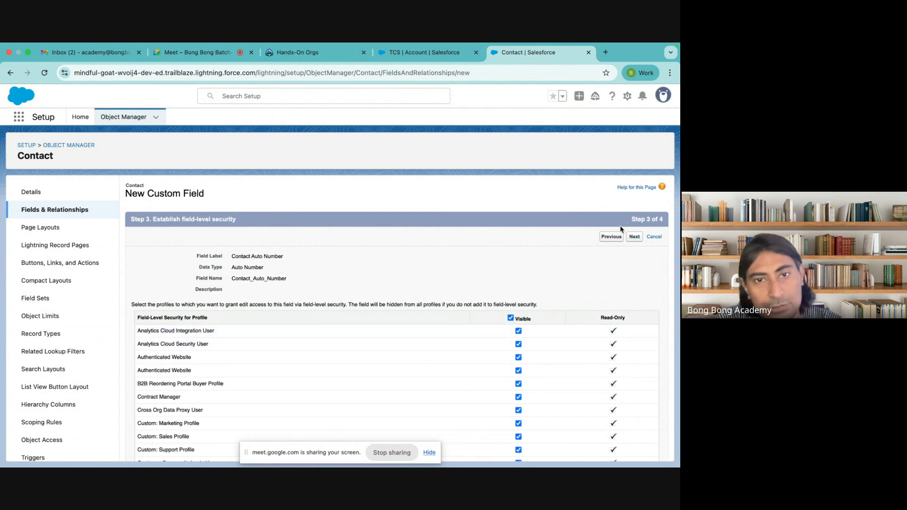
click(633, 238)
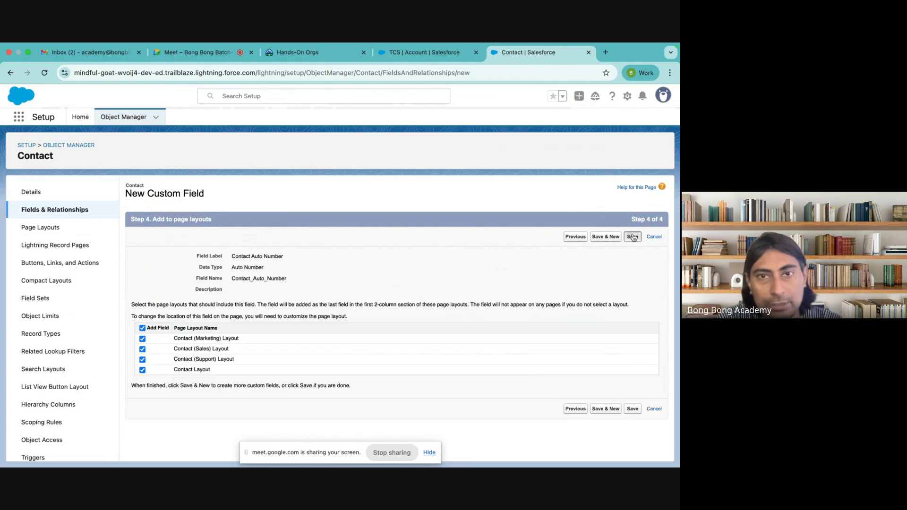
click(413, 150)
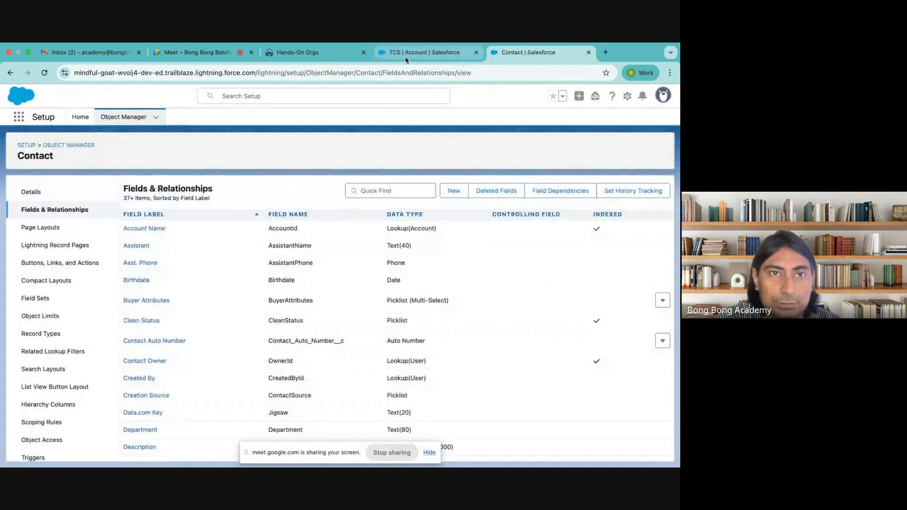
Step: Delete Chrome's stored site data for the Salesforce org and reload the TCS account page
click(405, 52)
double_click(378, 72)
click(65, 74)
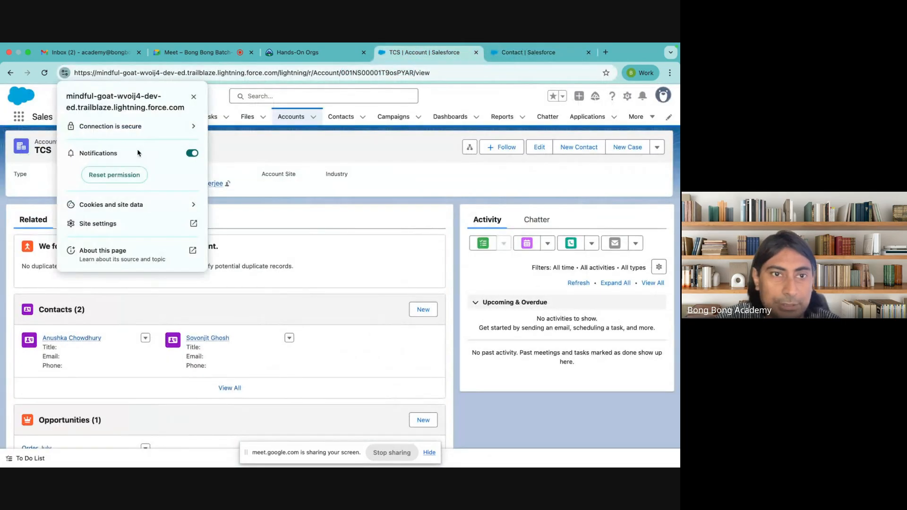
click(182, 204)
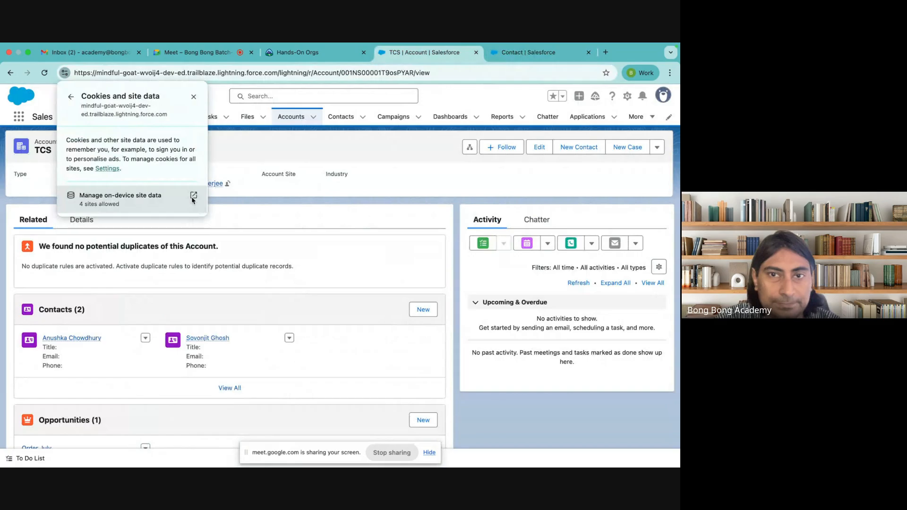
click(193, 200)
click(416, 175)
click(416, 175)
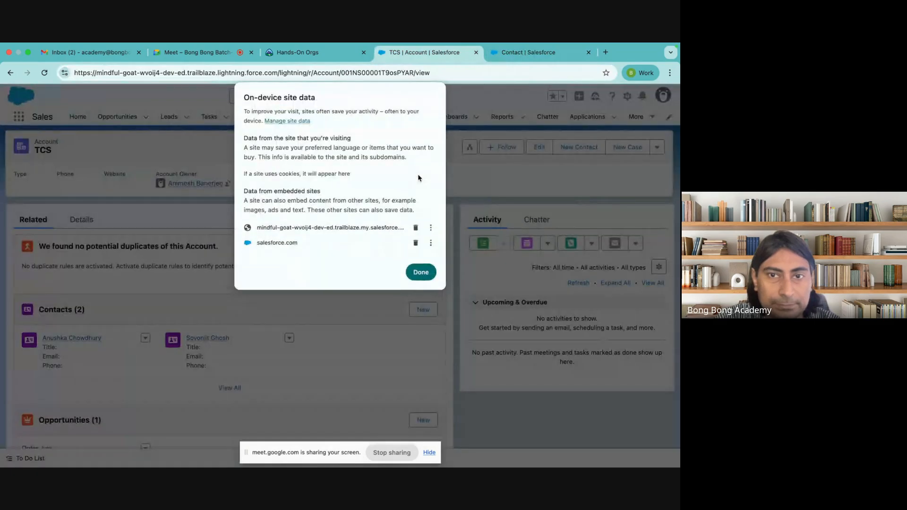
click(422, 276)
key(super+r)
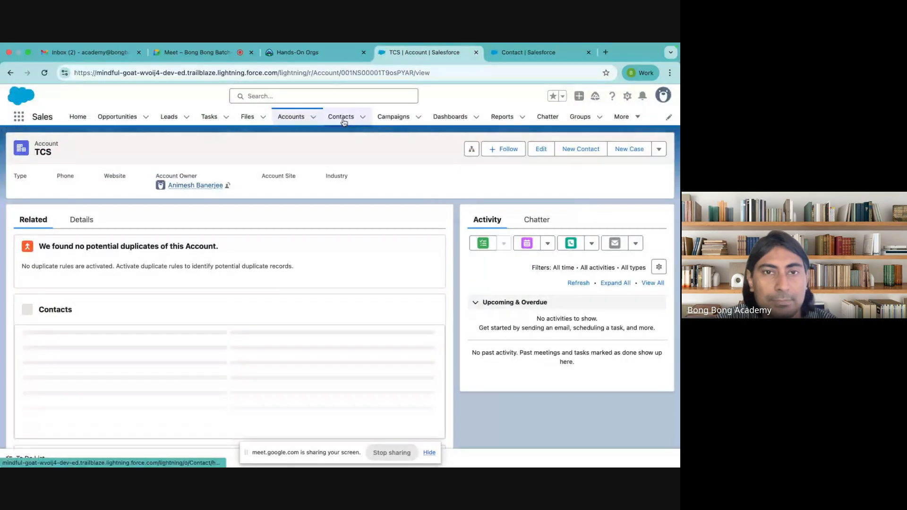
Step: Open the All Contacts list view
click(344, 123)
click(109, 154)
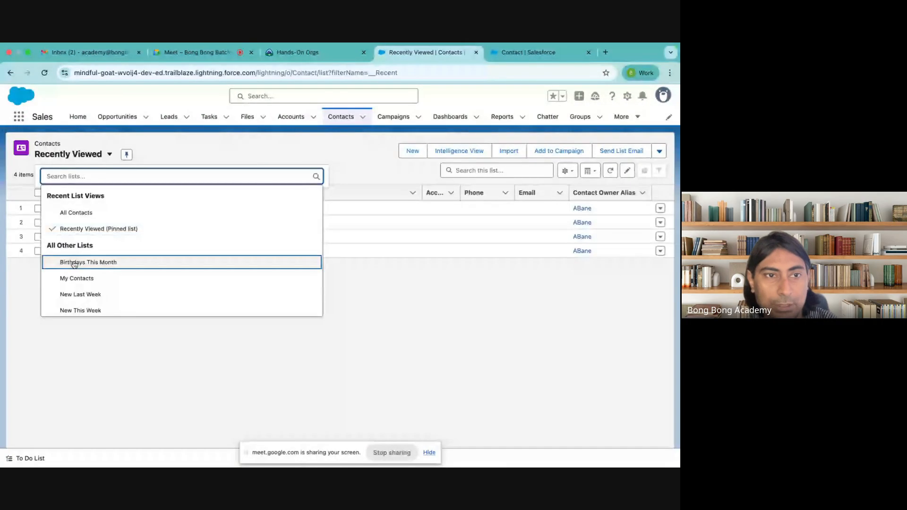
scroll(78, 266, down, 1)
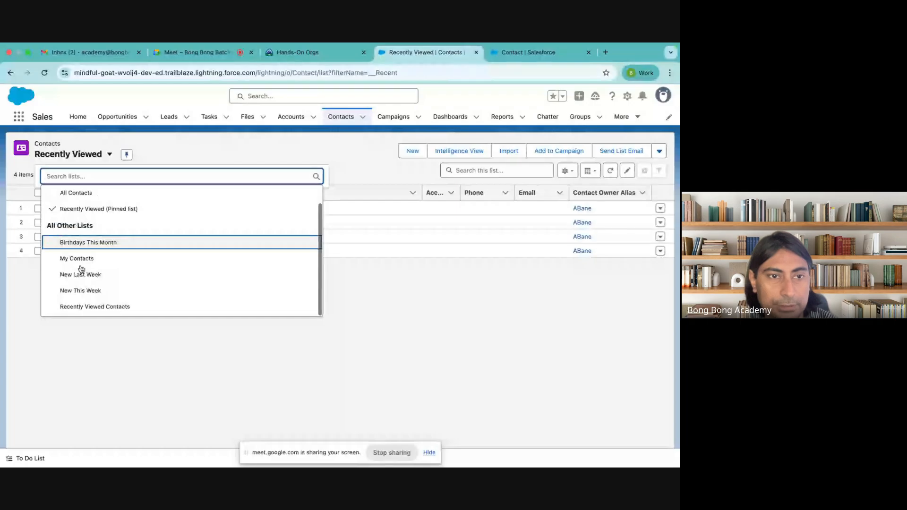
scroll(71, 252, up, 1)
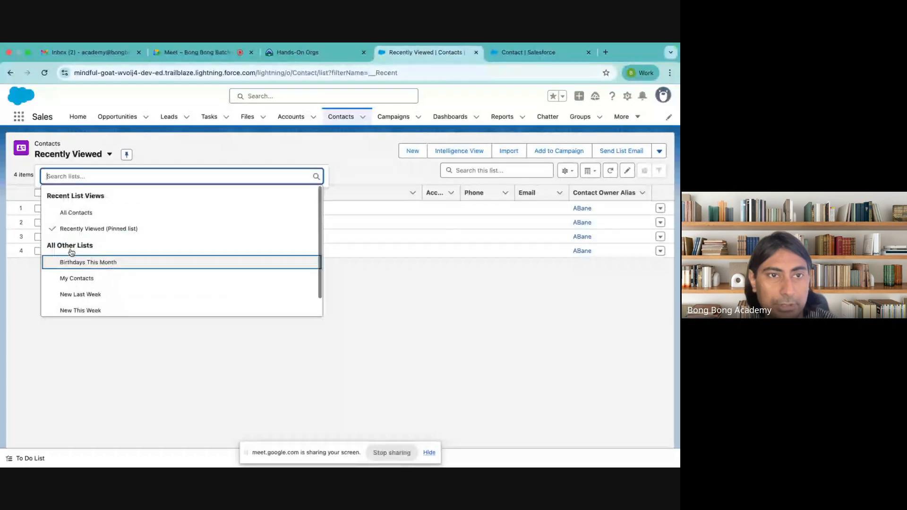
click(76, 214)
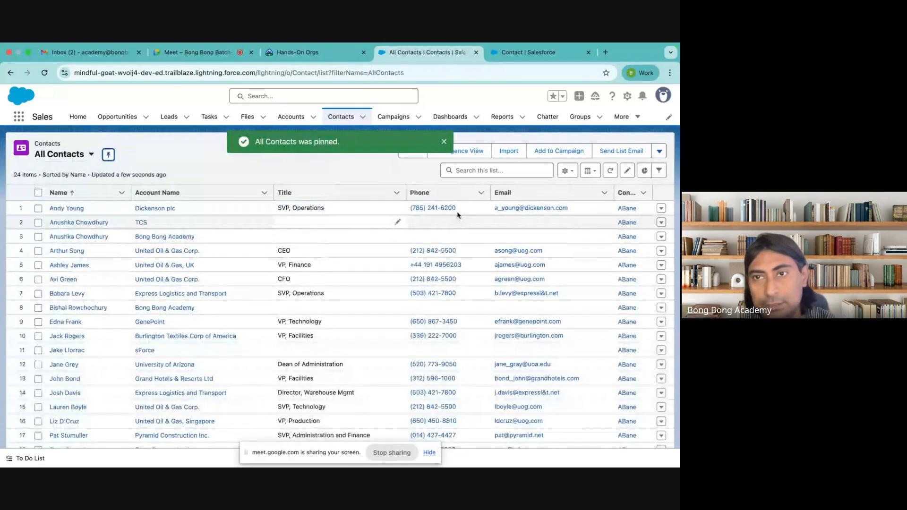
Step: Show Contact Auto Number instead of Contact Owner Alias among the list's columns
click(567, 171)
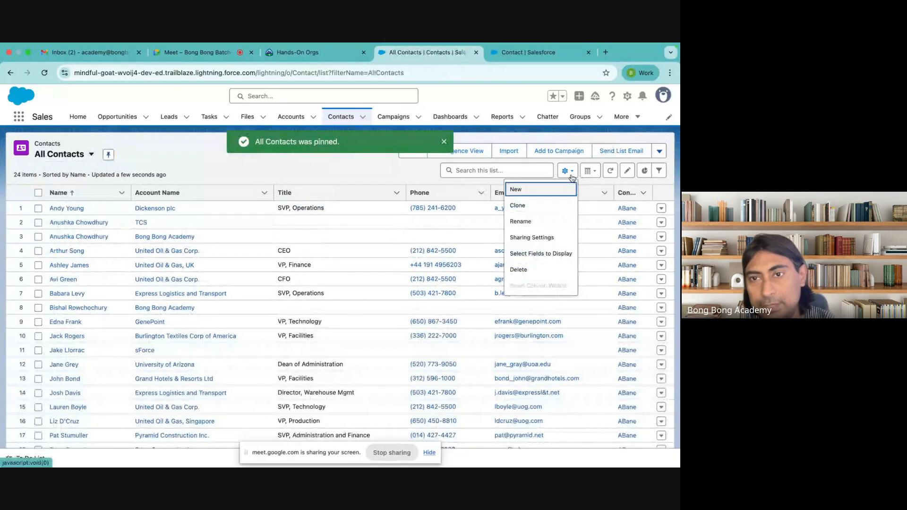
click(536, 254)
scroll(243, 290, down, 10)
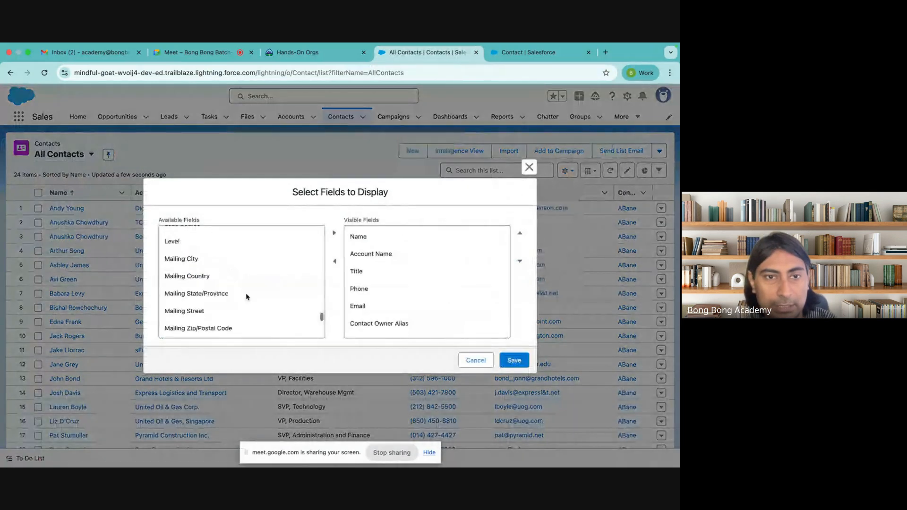
scroll(246, 295, up, 10)
scroll(246, 297, down, 5)
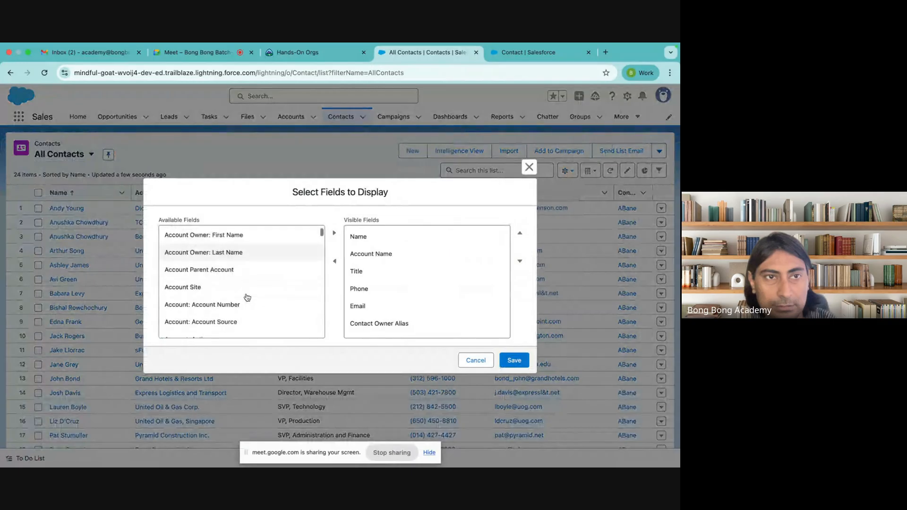
scroll(246, 297, down, 10)
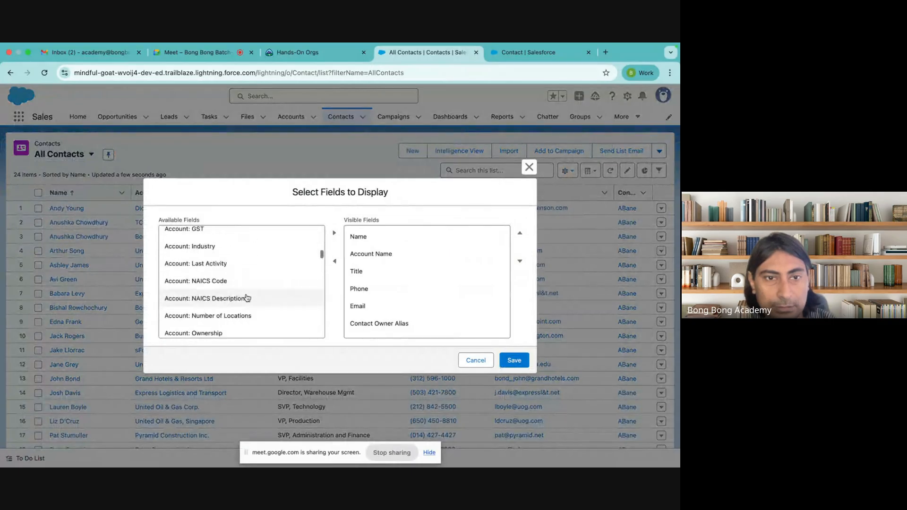
scroll(246, 298, down, 8)
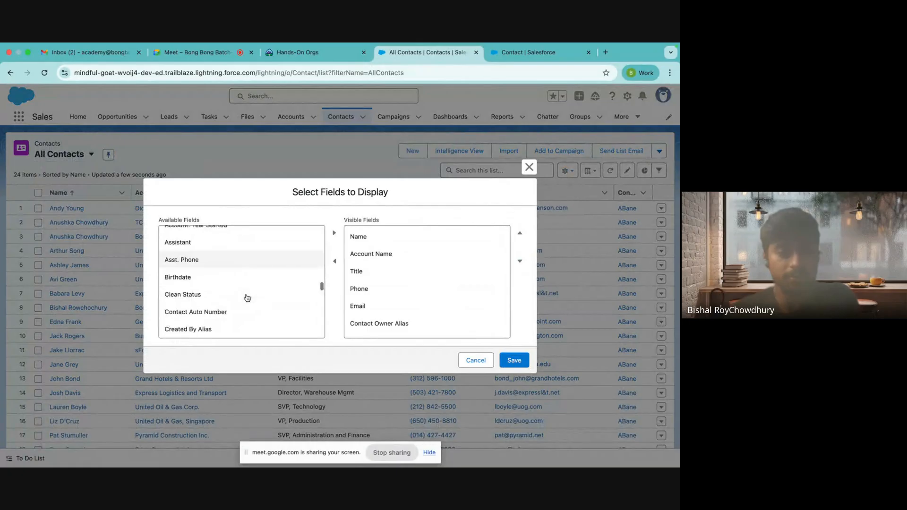
click(218, 255)
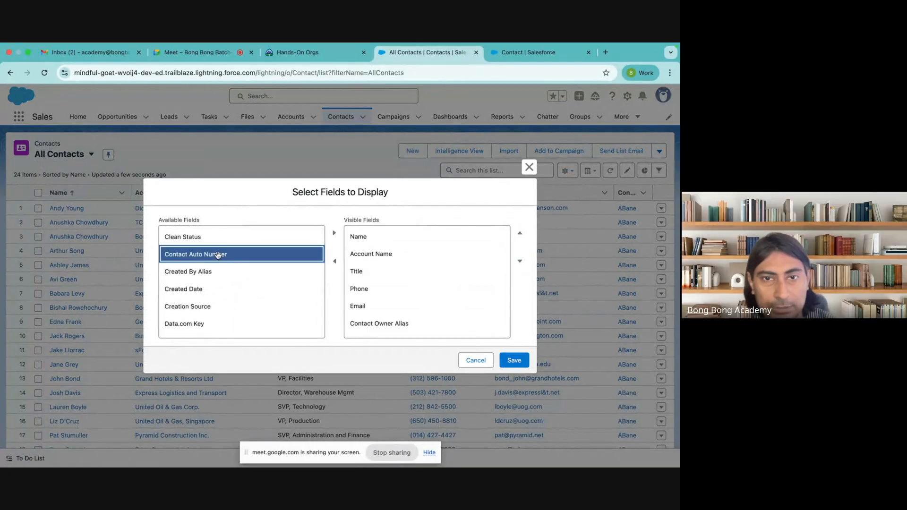
click(334, 235)
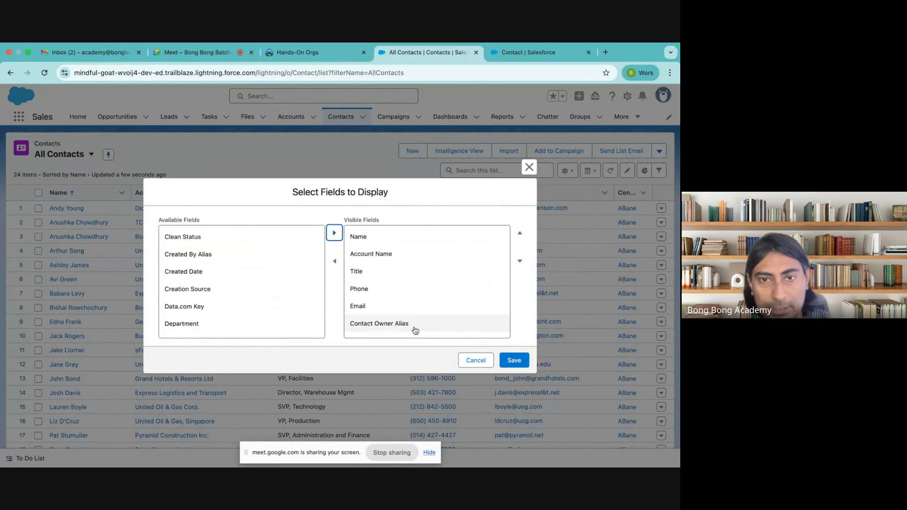
click(415, 330)
click(335, 262)
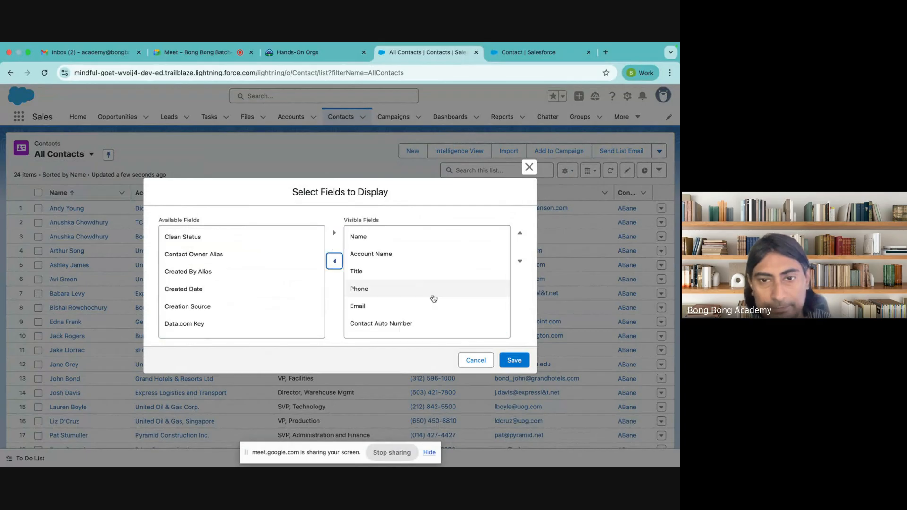
click(506, 359)
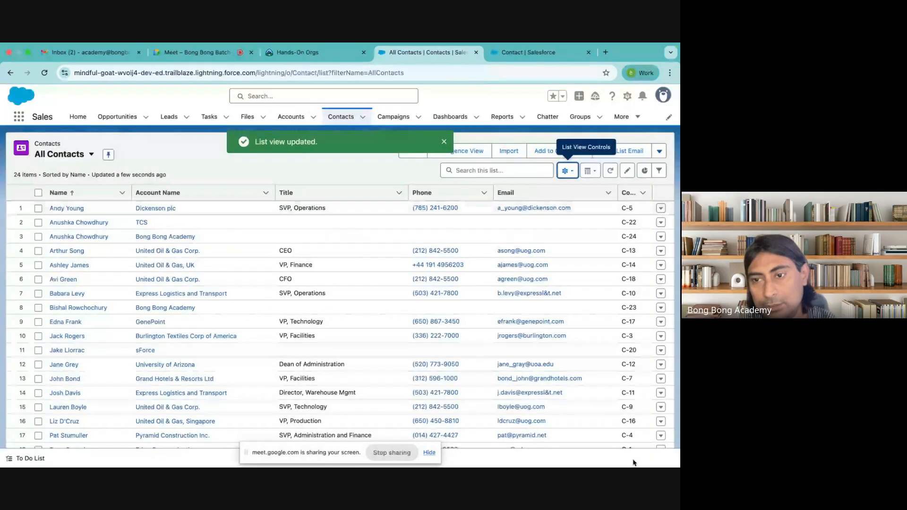
Step: Sort the list ascending by Contact Auto Number, showing C-1 through C-24
scroll(643, 380, down, 3)
scroll(643, 387, up, 3)
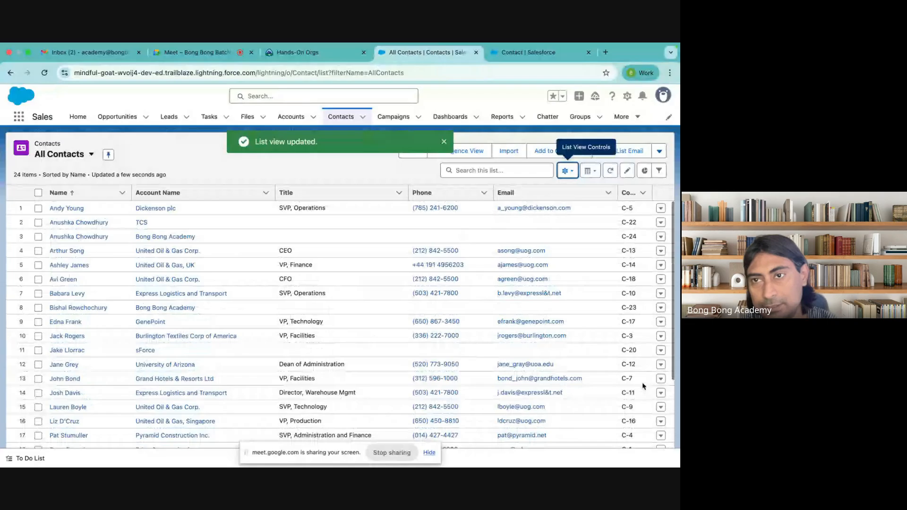
click(626, 193)
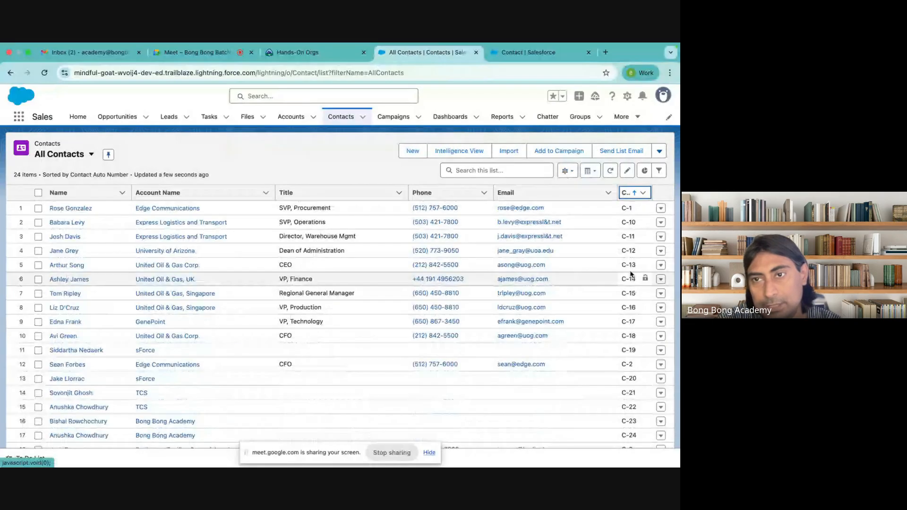
scroll(603, 328, down, 3)
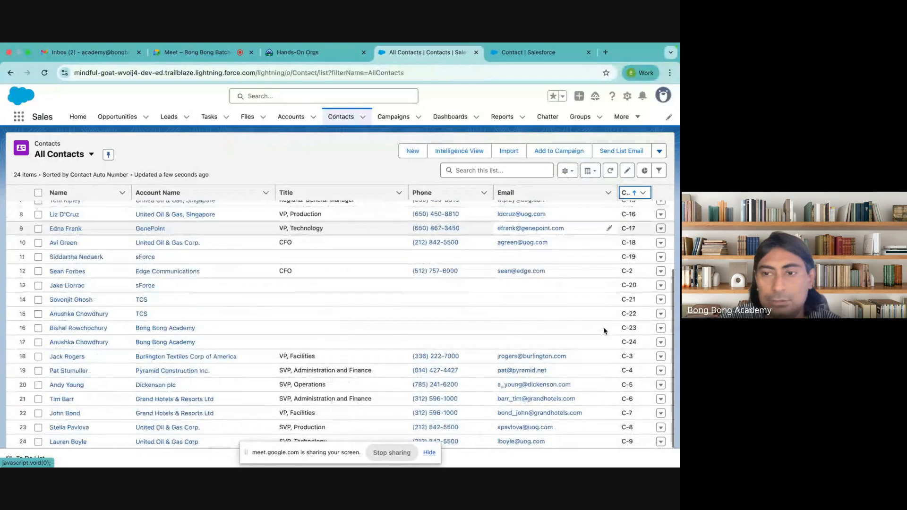
scroll(603, 327, up, 3)
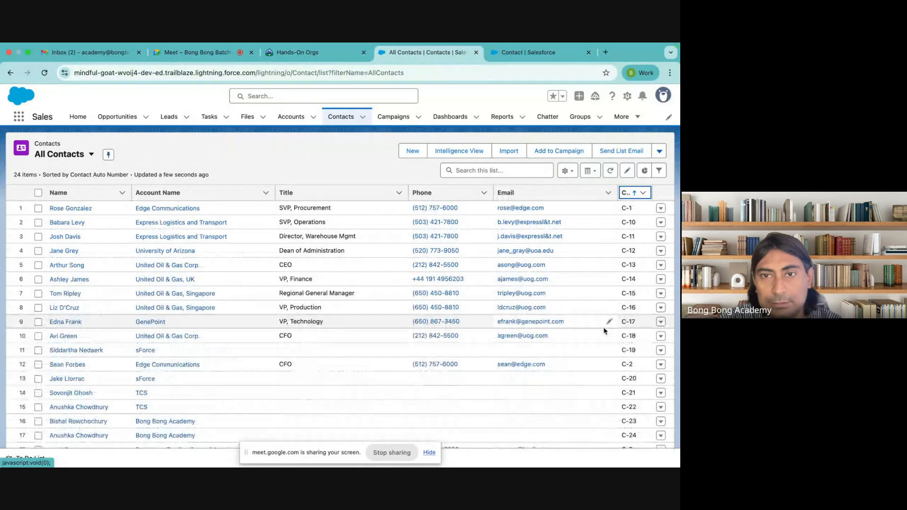
scroll(604, 331, down, 3)
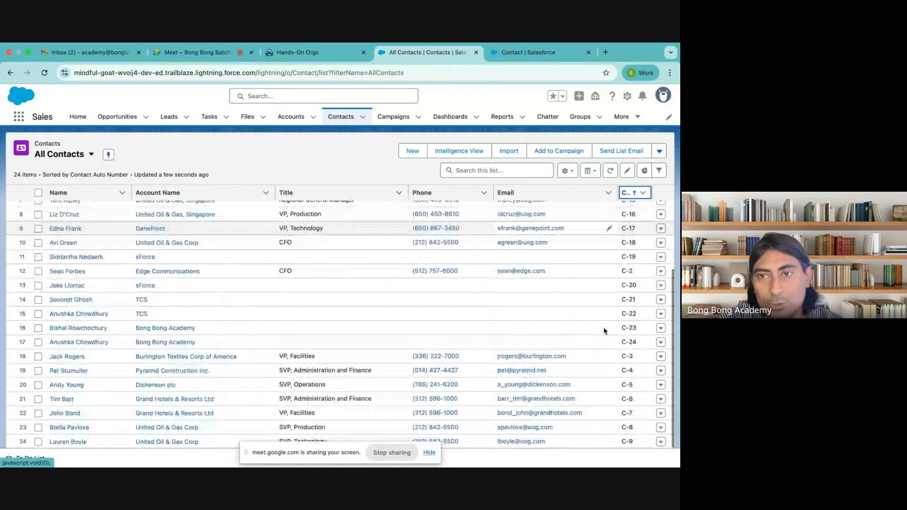
Step: Start a new contact with first name 'test' and last name 'contact'
click(411, 152)
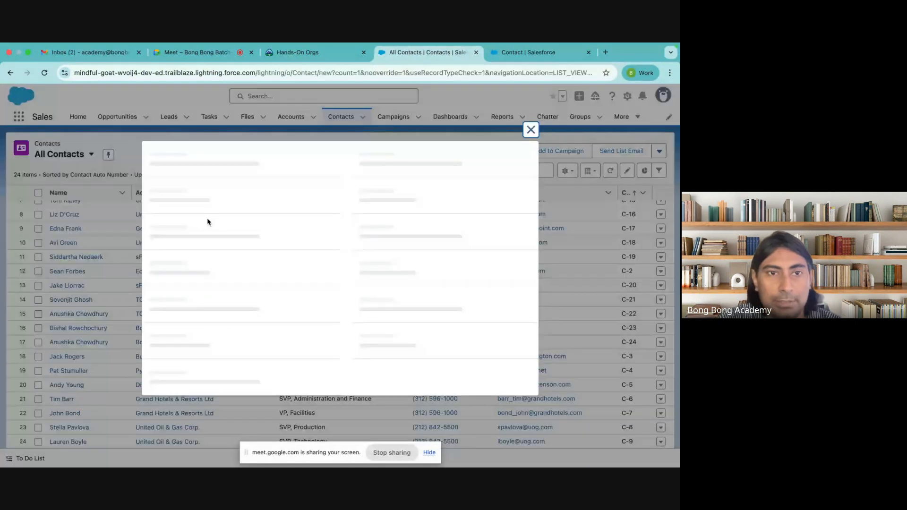
text(testc)
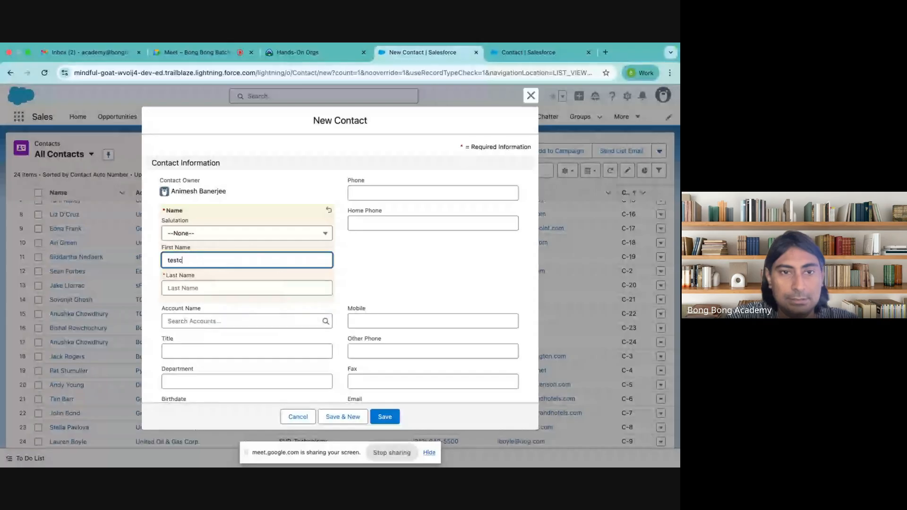
key(Tab)
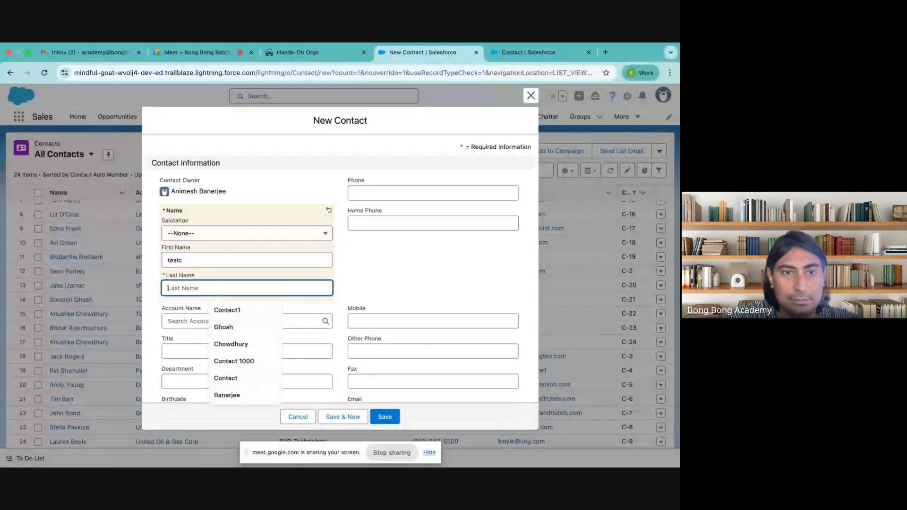
click(192, 264)
key(BackSpace)
click(183, 287)
text(contCT)
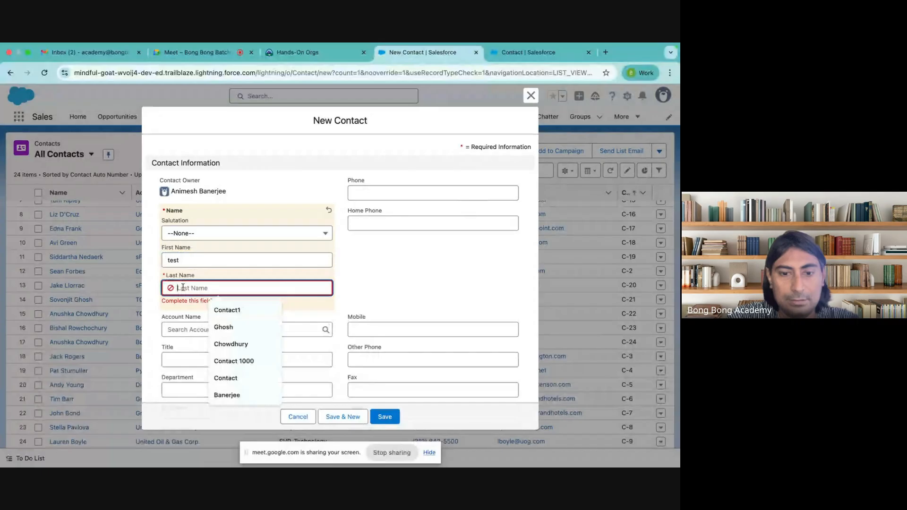
key(BackSpace)
key(BackSpace)
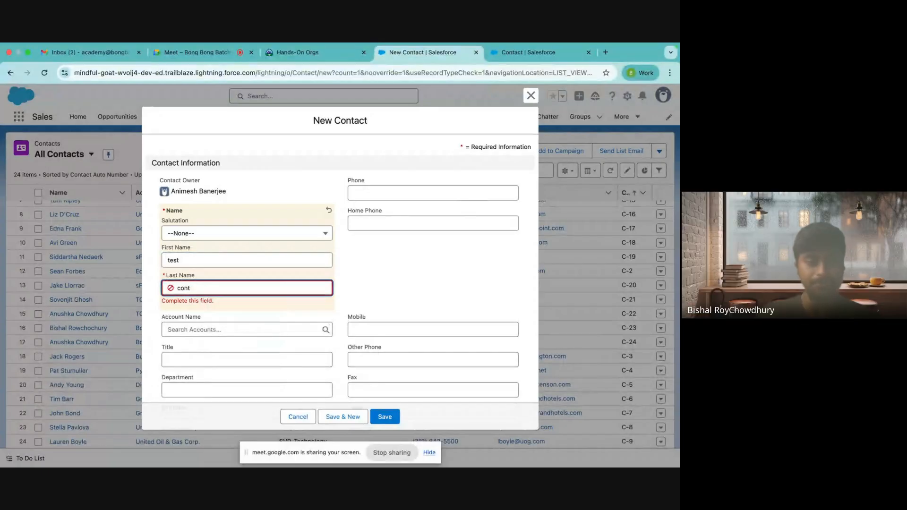
text(AC)
key(BackSpace)
key(BackSpace)
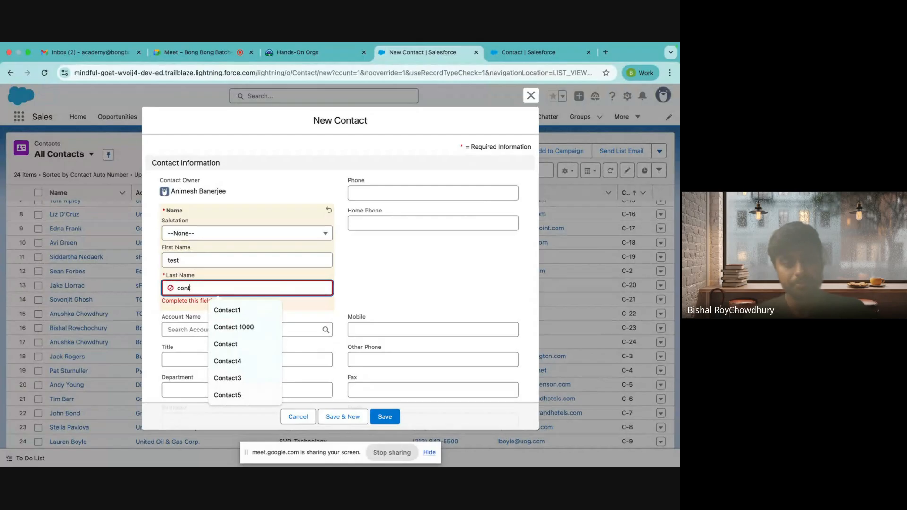
text(act)
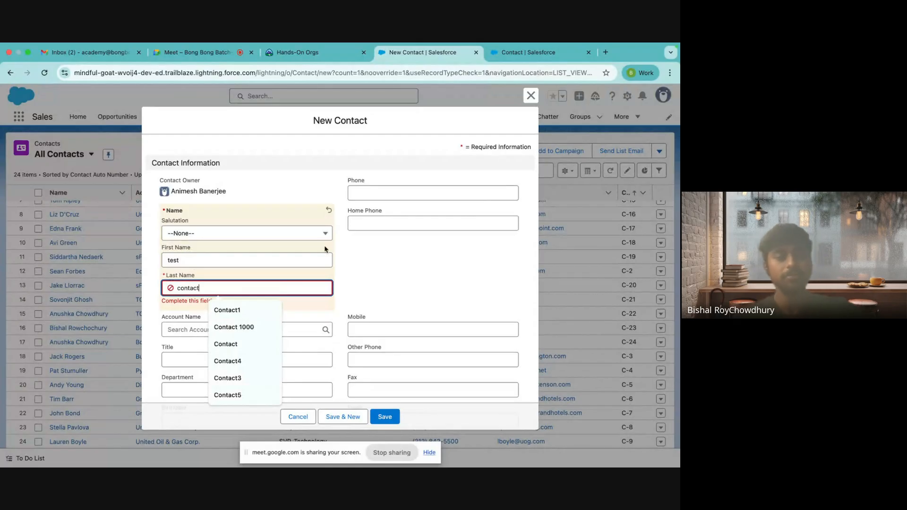
click(377, 267)
Step: Link the contact to the TCS account and save it, receiving number C-25
scroll(377, 268, down, 3)
scroll(378, 268, up, 3)
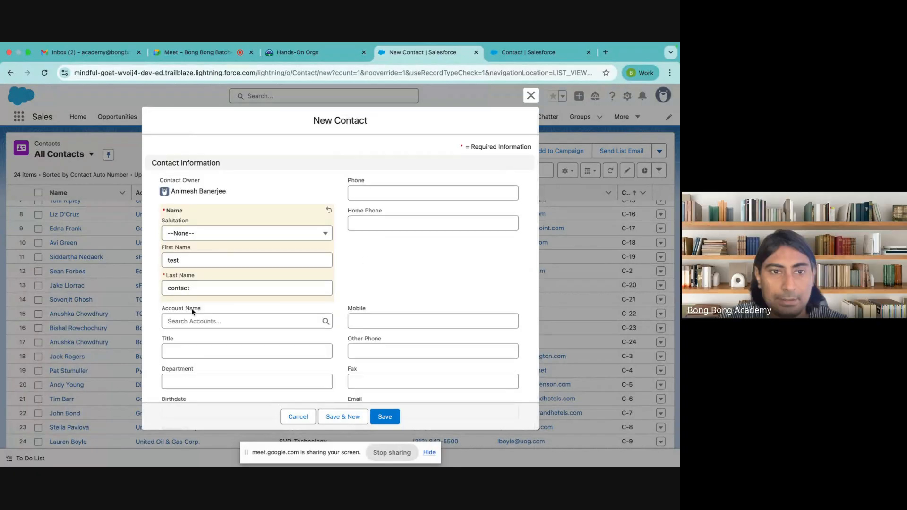
scroll(193, 312, down, 3)
click(208, 208)
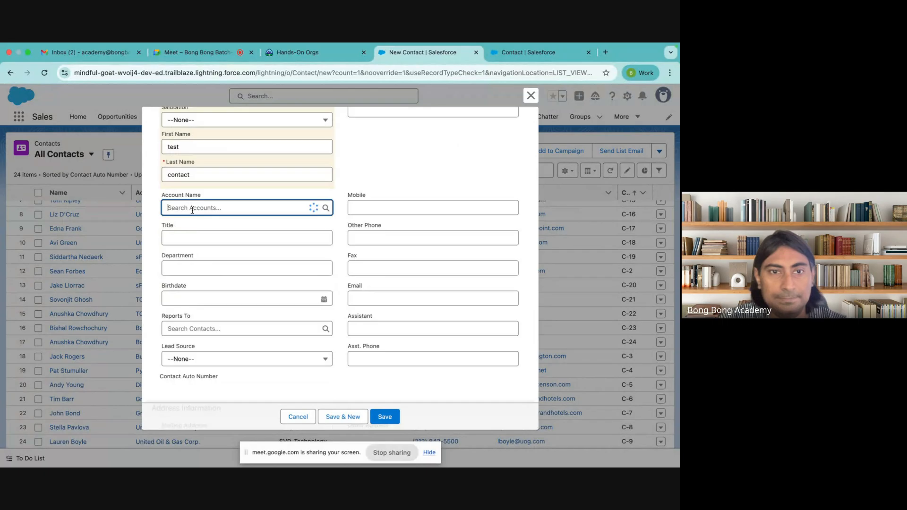
click(208, 248)
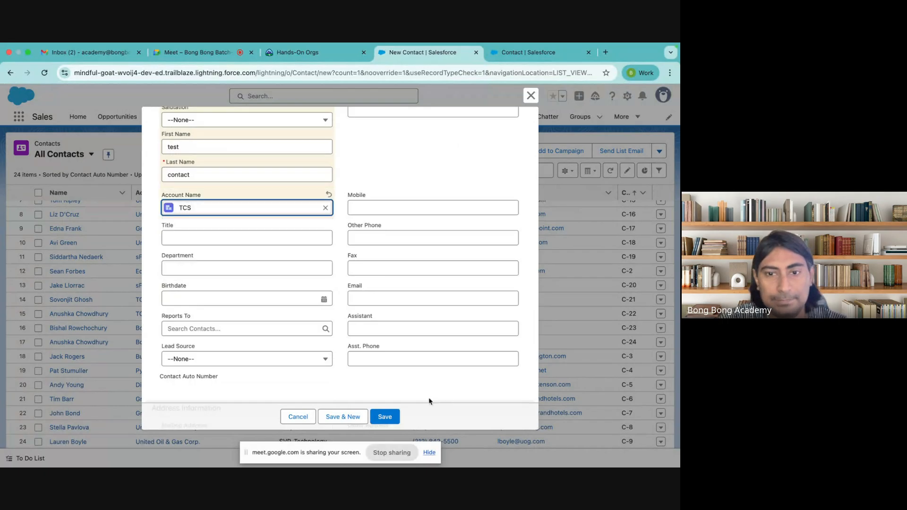
click(385, 418)
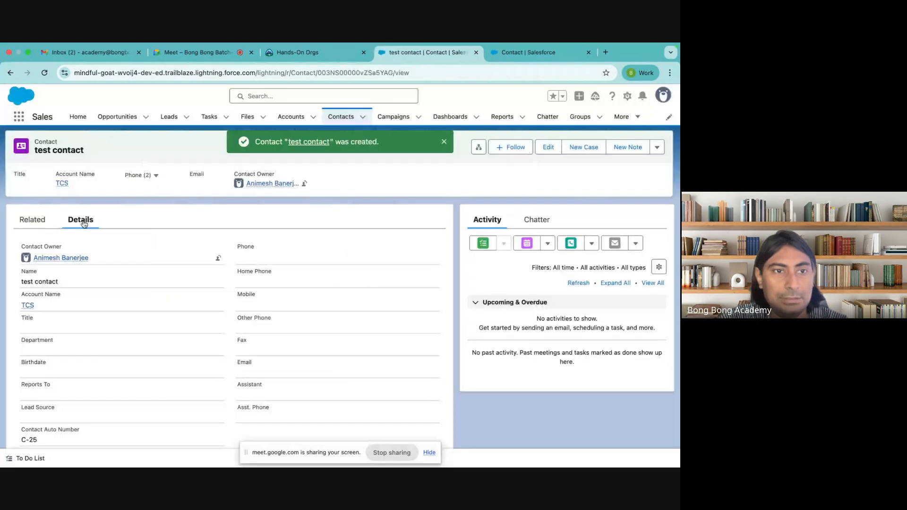
Step: From the Contact setup page, go back to Object Manager and open Account's Fields & Relationships
scroll(54, 300, down, 2)
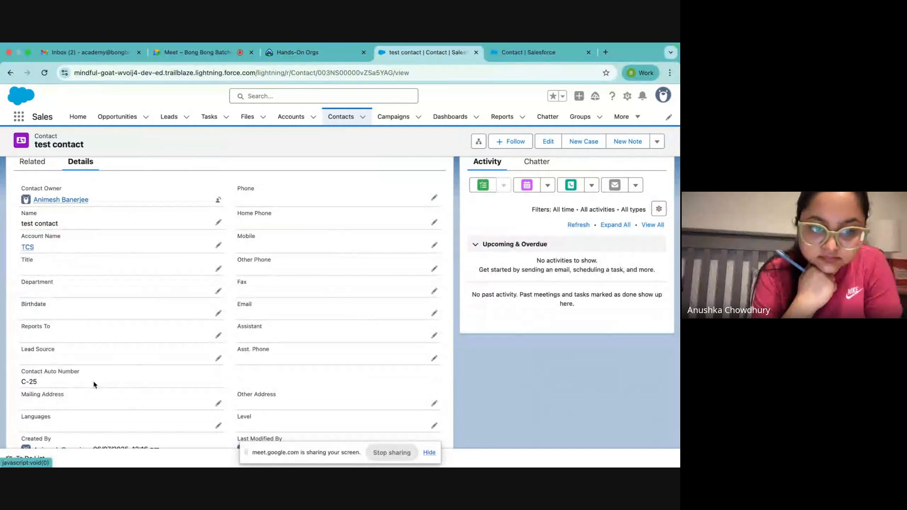
scroll(94, 384, up, 1)
scroll(94, 384, up, 2)
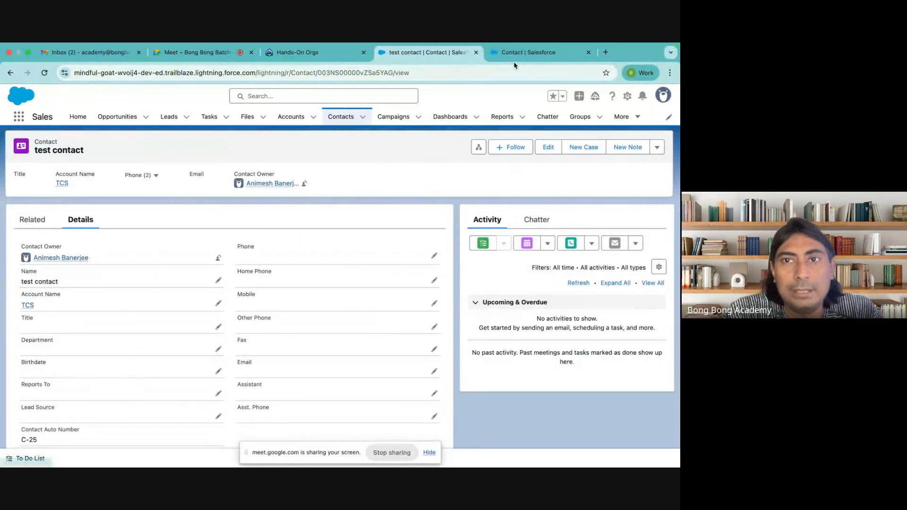
click(512, 57)
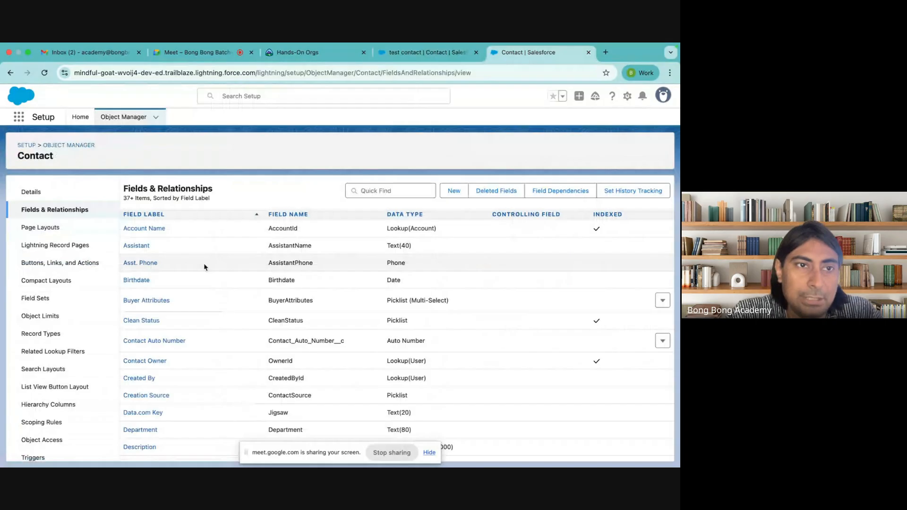
click(123, 117)
click(22, 210)
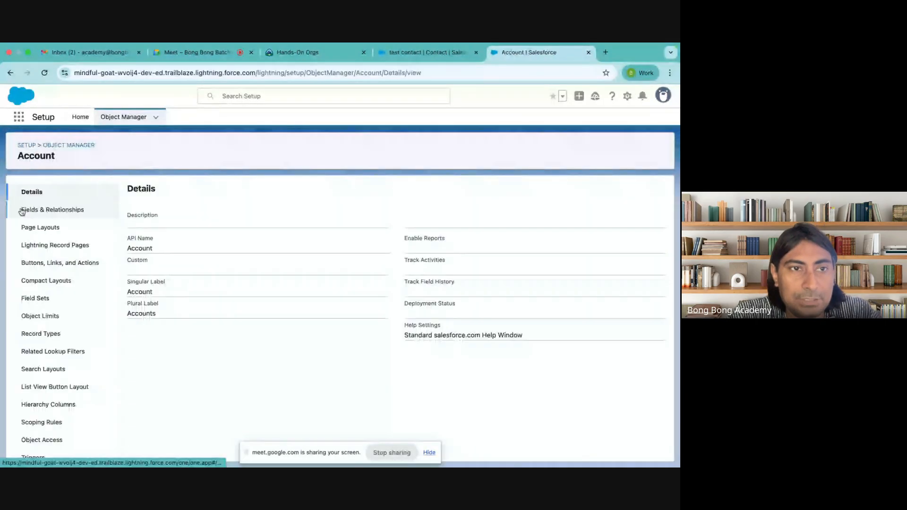
click(51, 212)
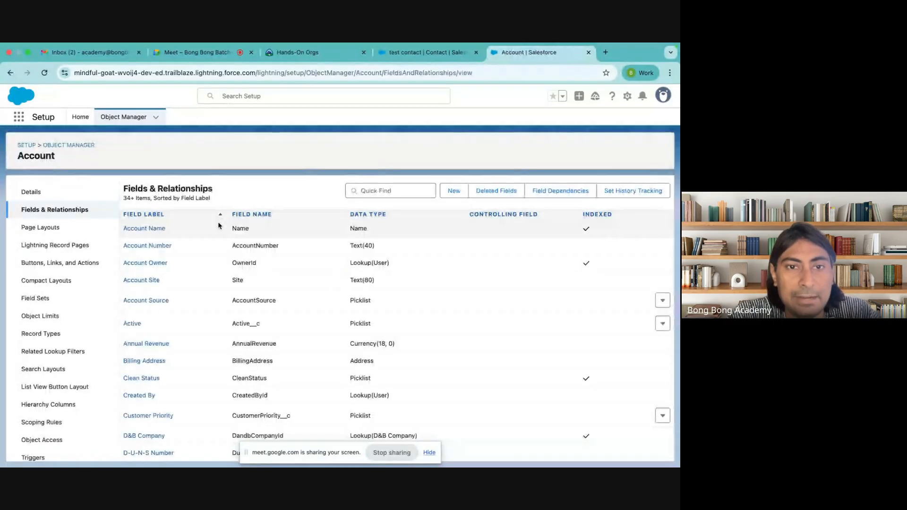
Step: Highlight Account Name's API name, then open the Application object's Fields & Relationships list
double_click(240, 229)
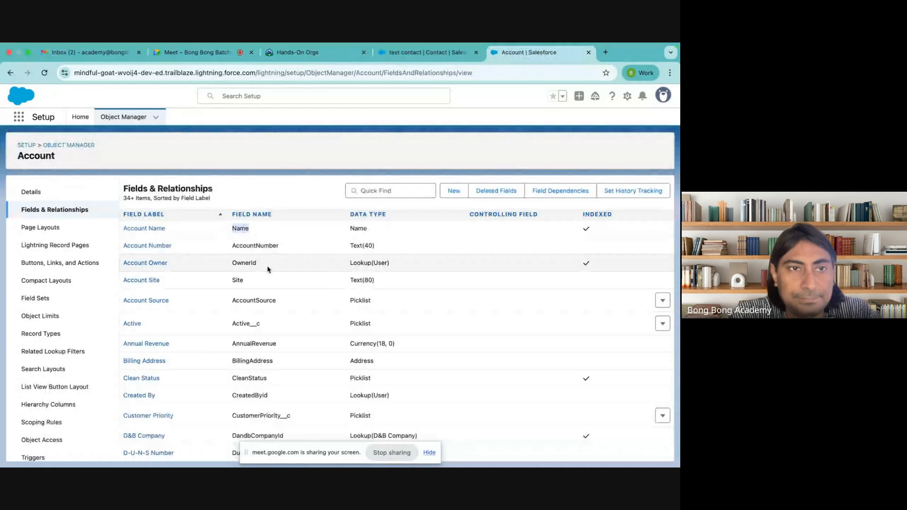
click(69, 146)
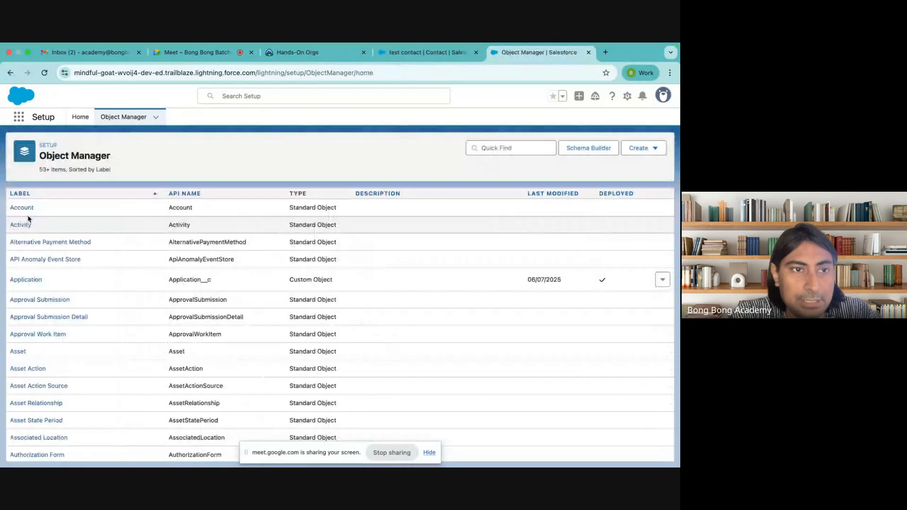
click(26, 280)
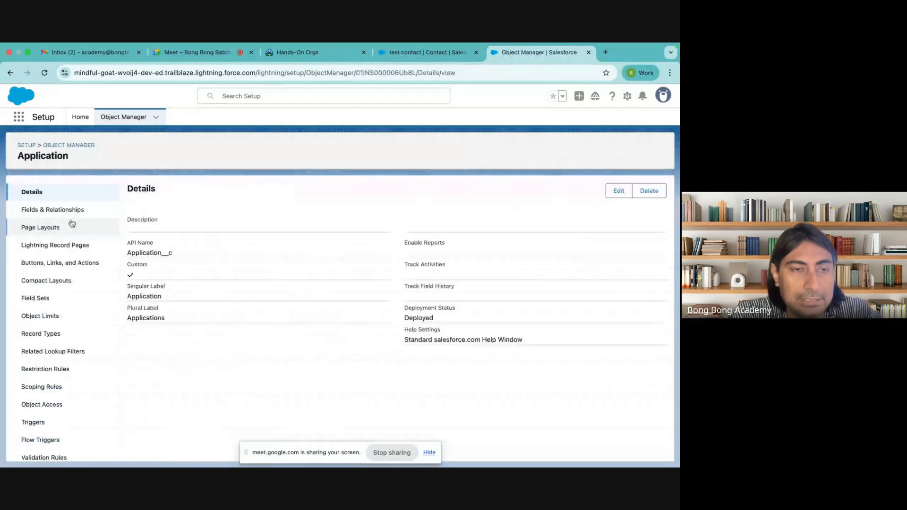
click(61, 211)
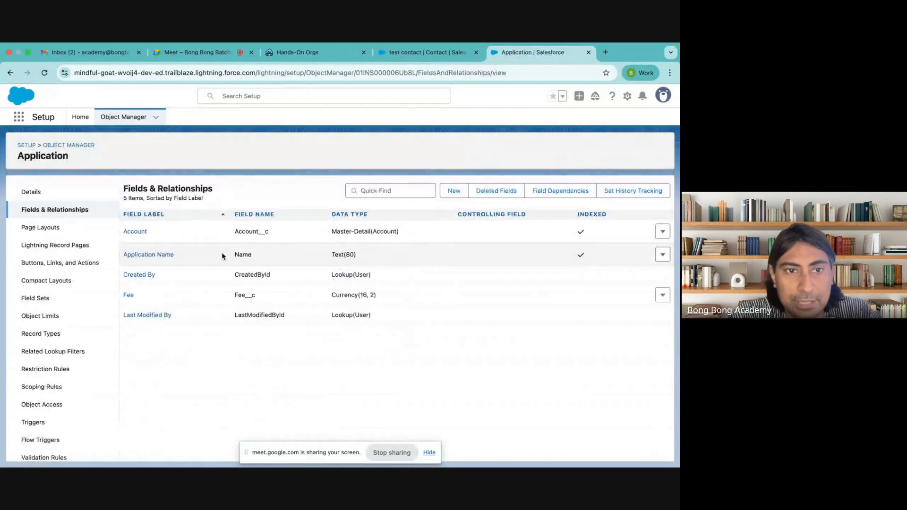
Step: Edit the Application Name field and change its data type to Auto Number
click(161, 258)
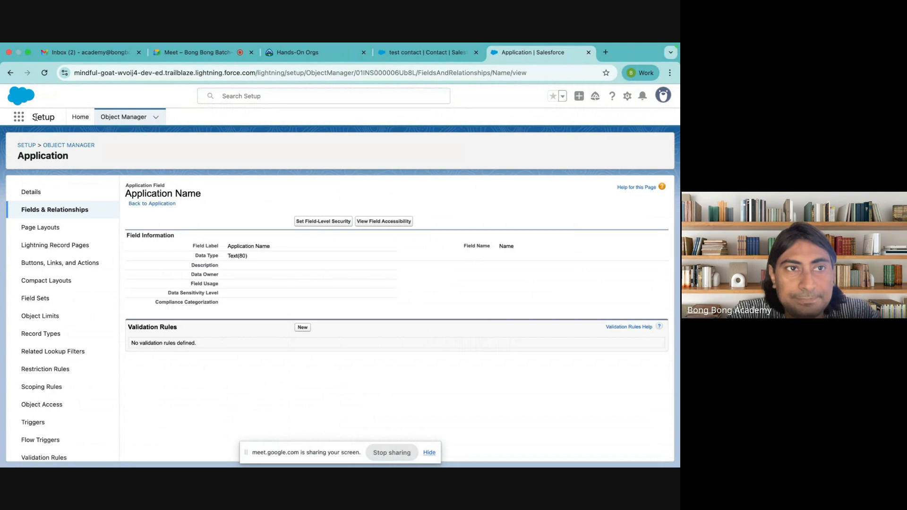
click(10, 73)
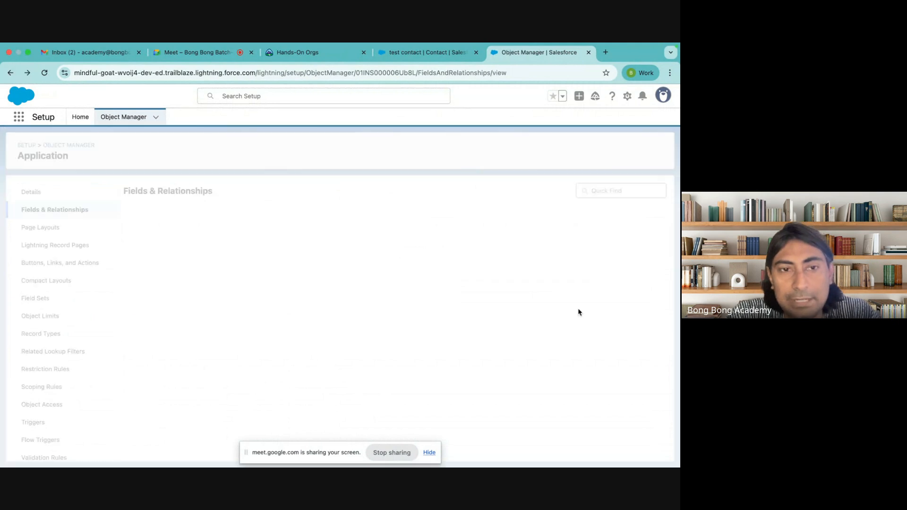
click(660, 253)
click(633, 274)
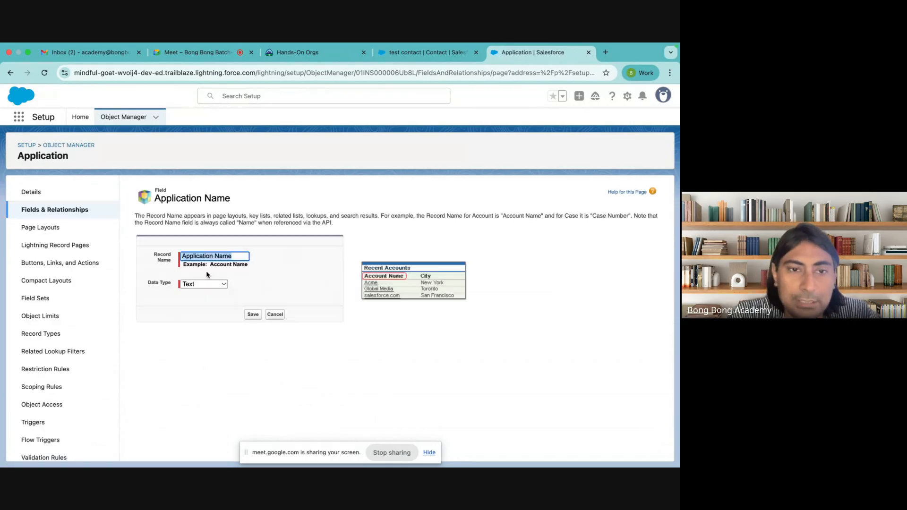
click(198, 284)
click(241, 329)
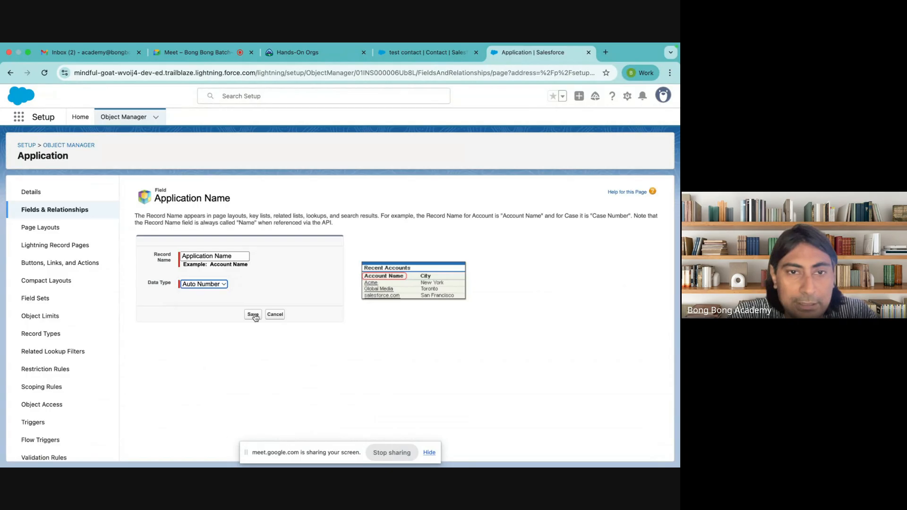
click(253, 315)
click(218, 309)
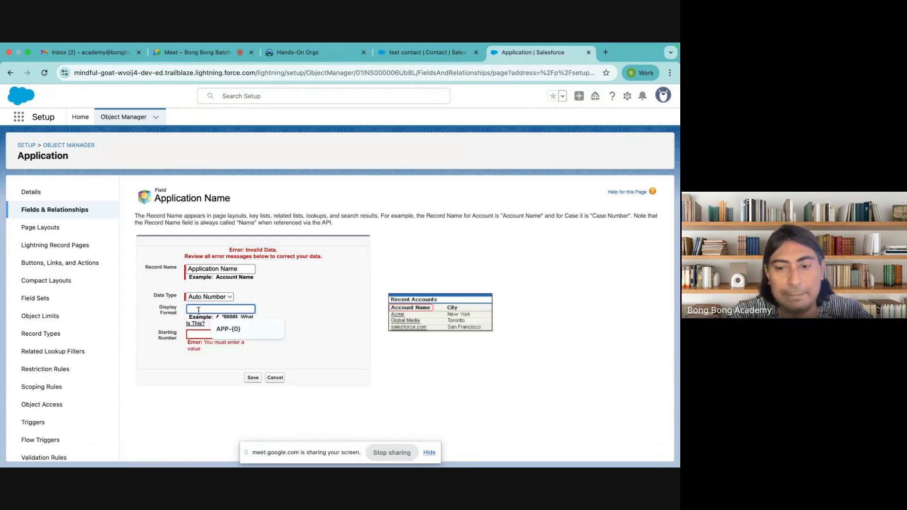
Step: Enter display format APP-{0} and starting number 3 for Application Name
text(APP-)
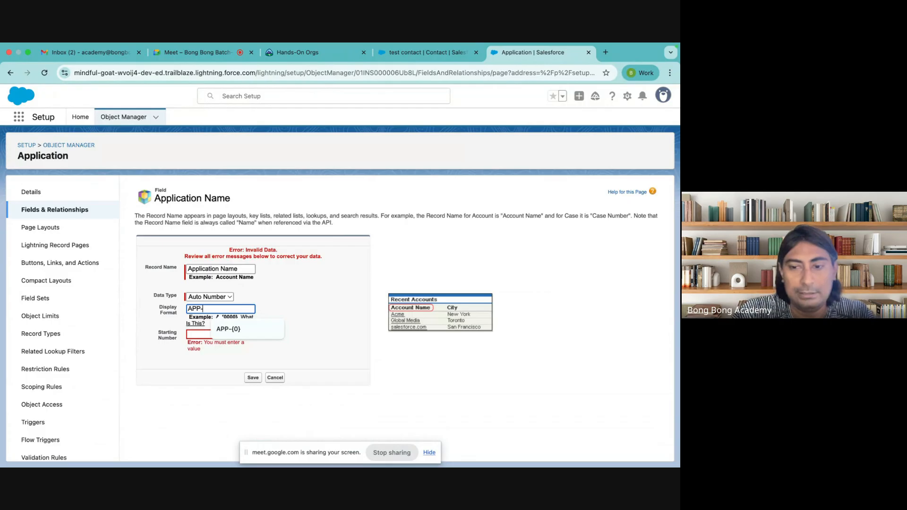
text({3)
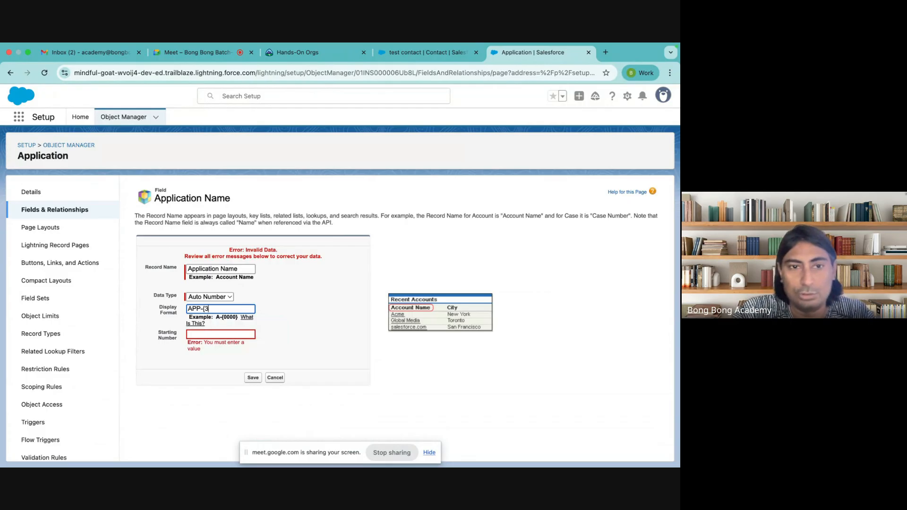
key(BackSpace)
text(0)
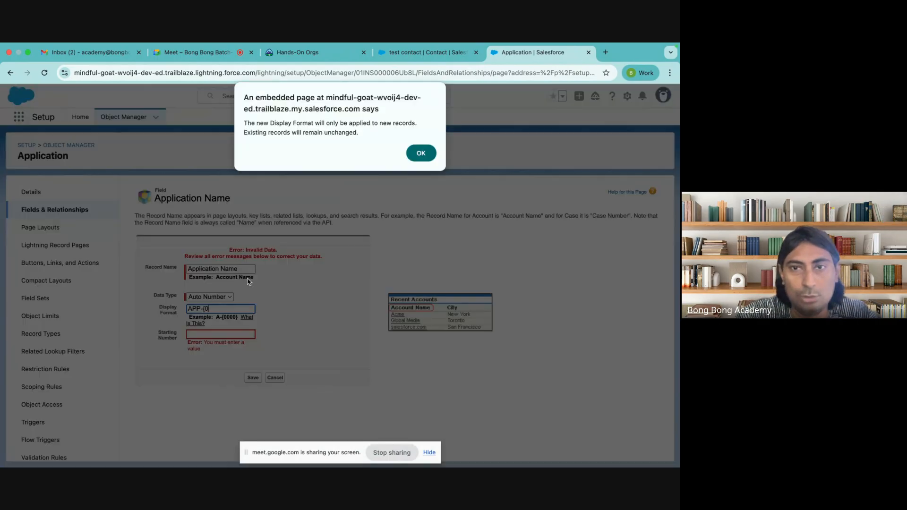
click(424, 158)
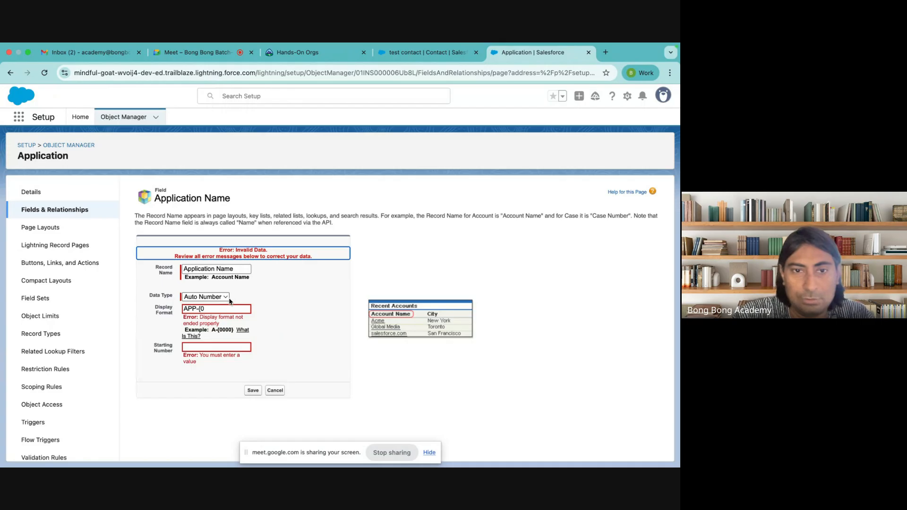
click(219, 310)
click(224, 329)
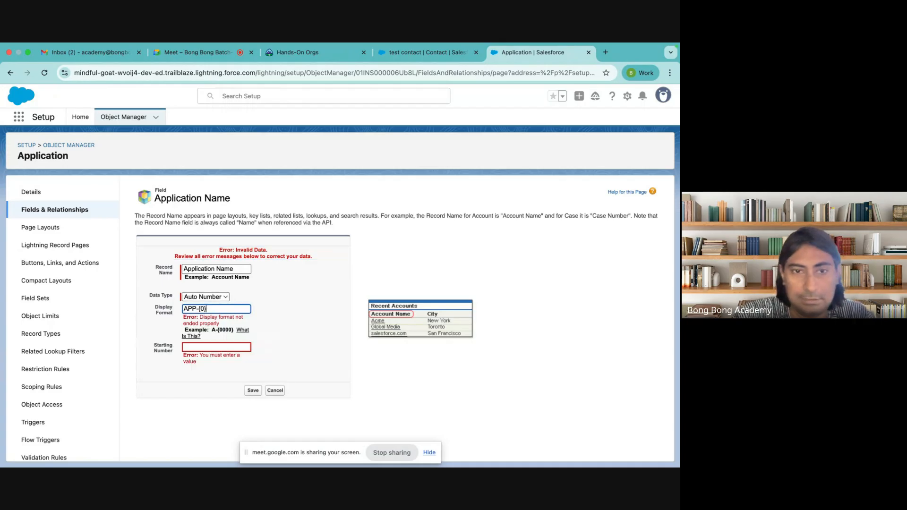
click(213, 351)
key(Return)
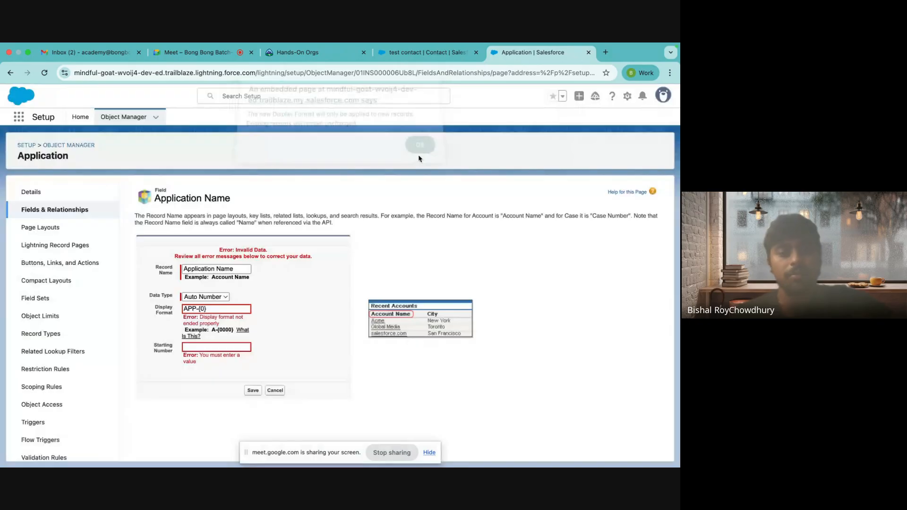
text(3)
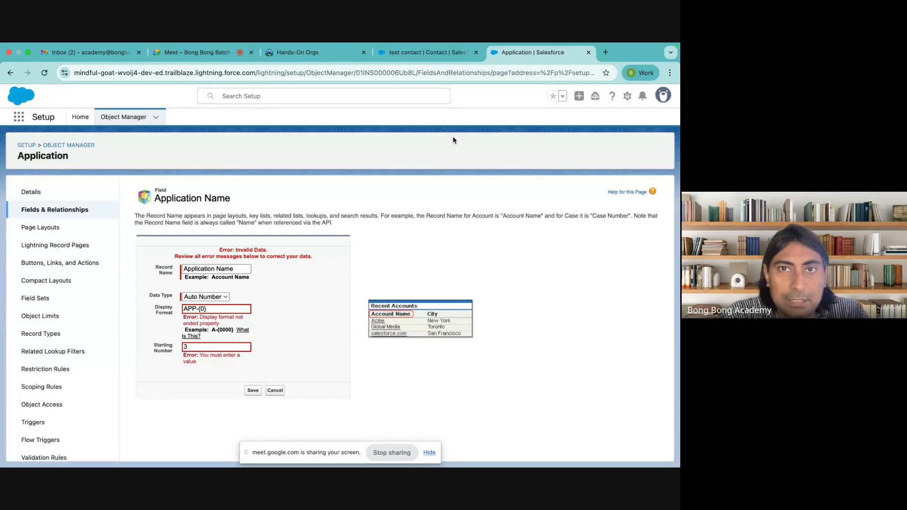
click(404, 55)
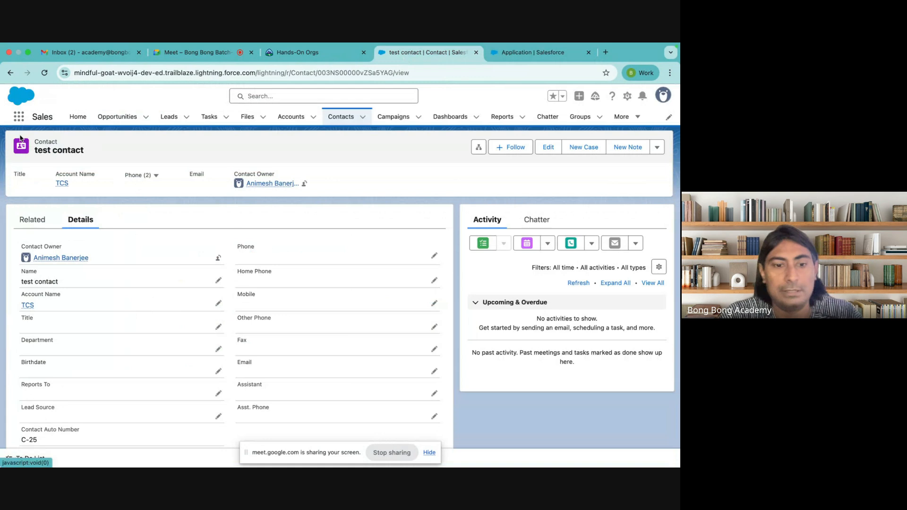
Step: Open Applications from the App Launcher and pin the All list view
click(19, 116)
text(app)
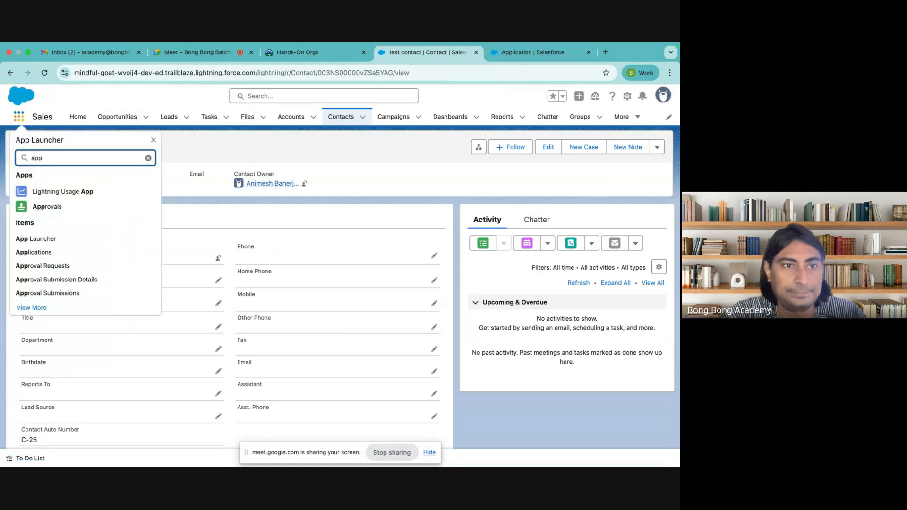
click(49, 255)
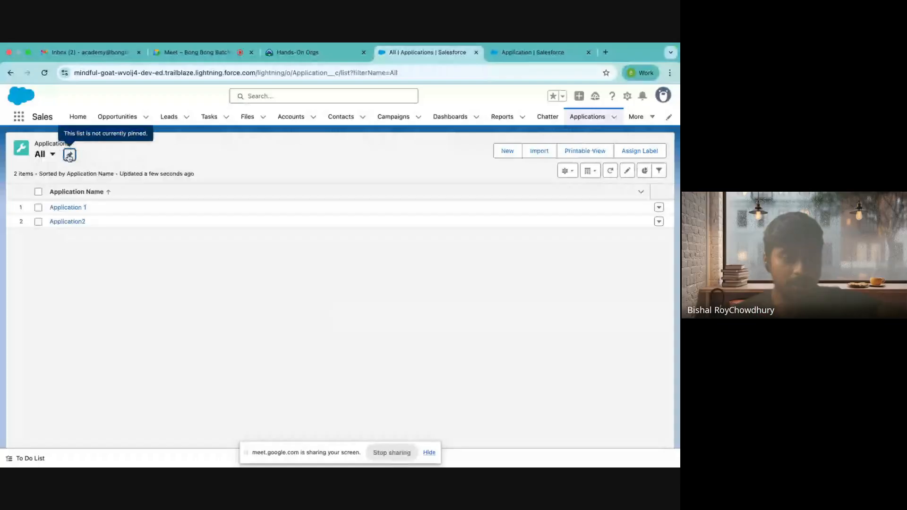
click(70, 154)
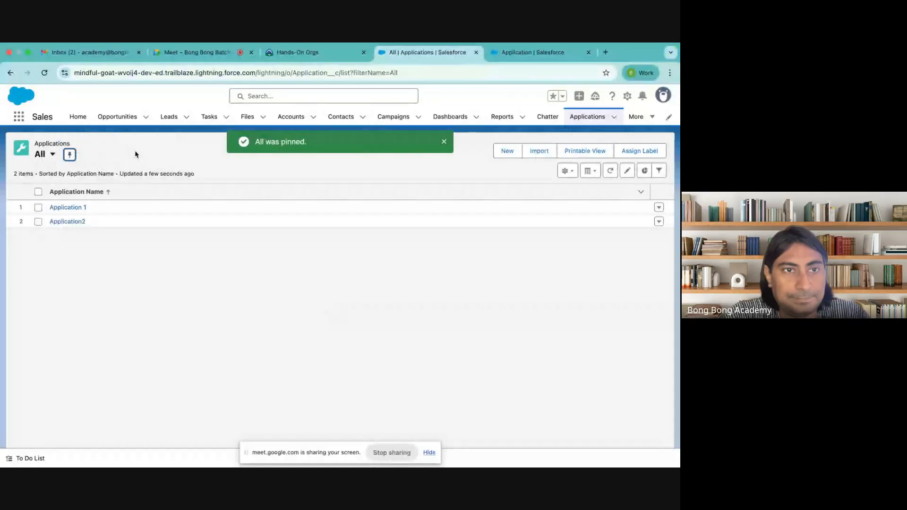
key(ctrl+Tab)
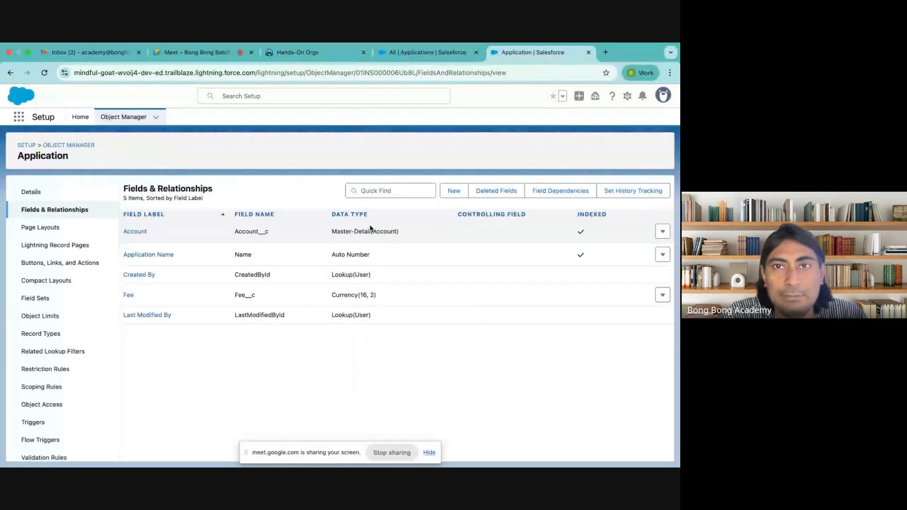
click(411, 55)
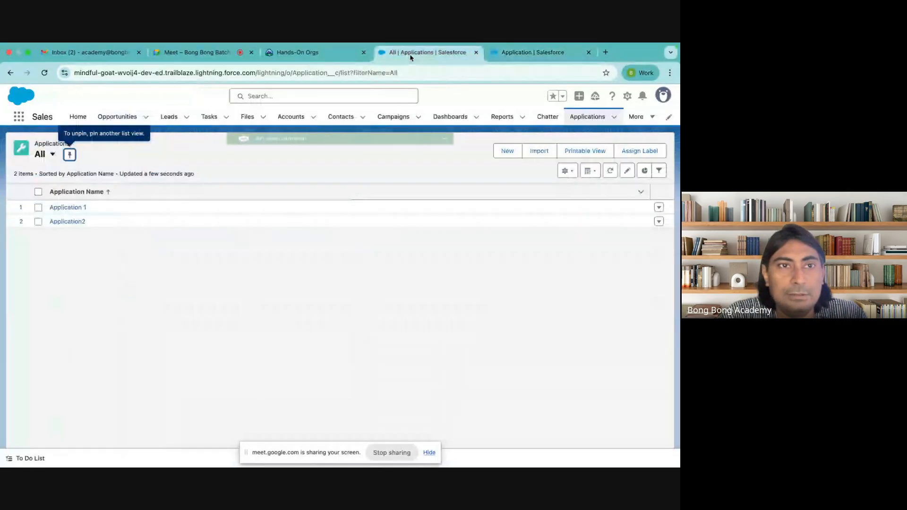
Step: Delete the site's stored on-device data and reload the page
click(64, 73)
click(143, 205)
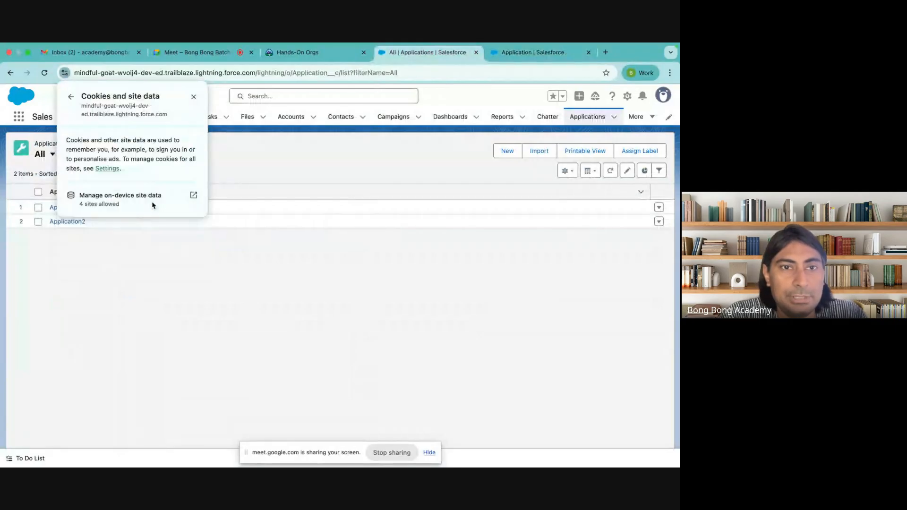
click(191, 195)
click(416, 175)
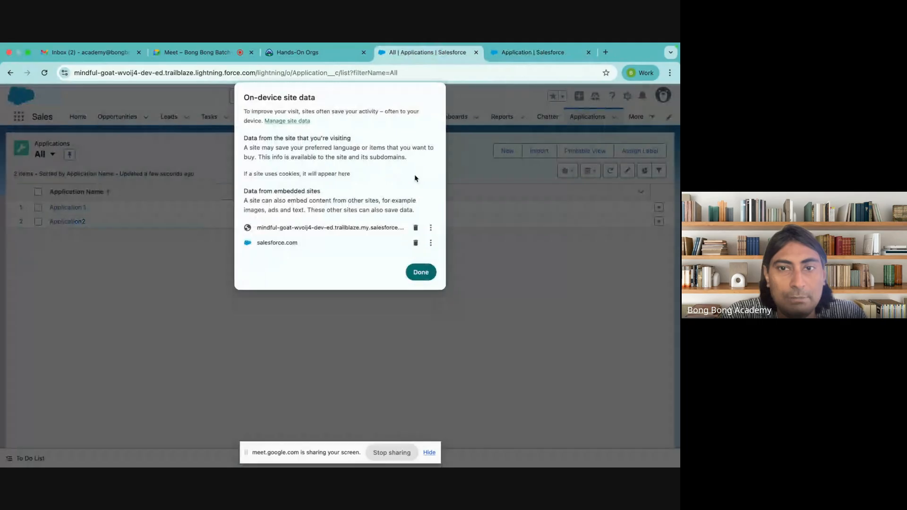
click(421, 278)
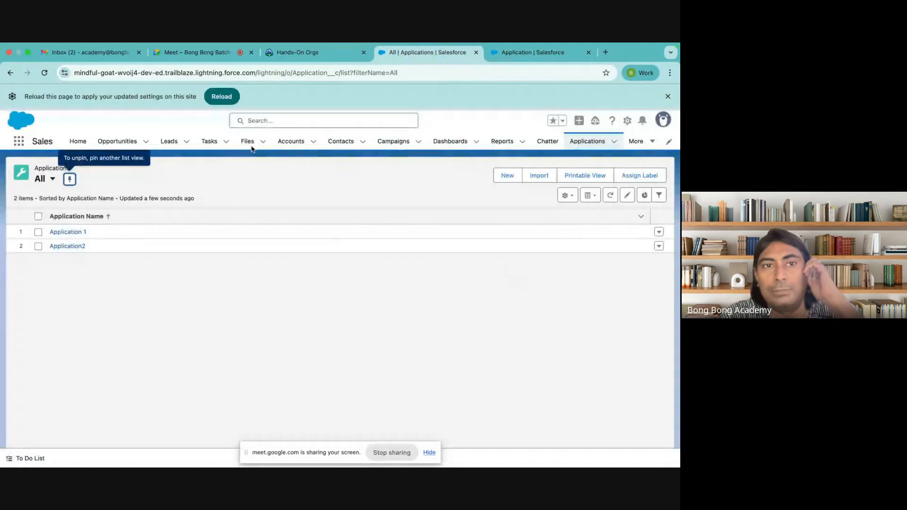
click(222, 97)
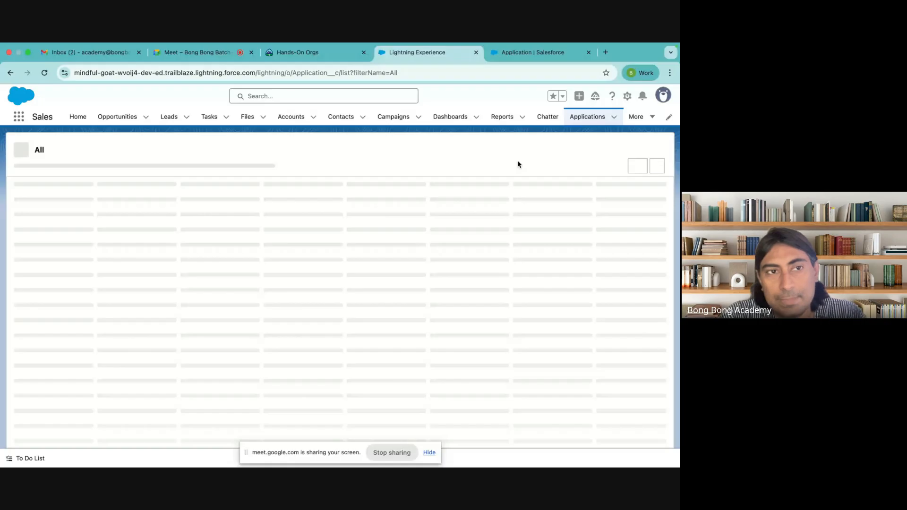
Step: Create Application APP-3 with Fee 300 and account TCS, then return to the Applications list
click(511, 154)
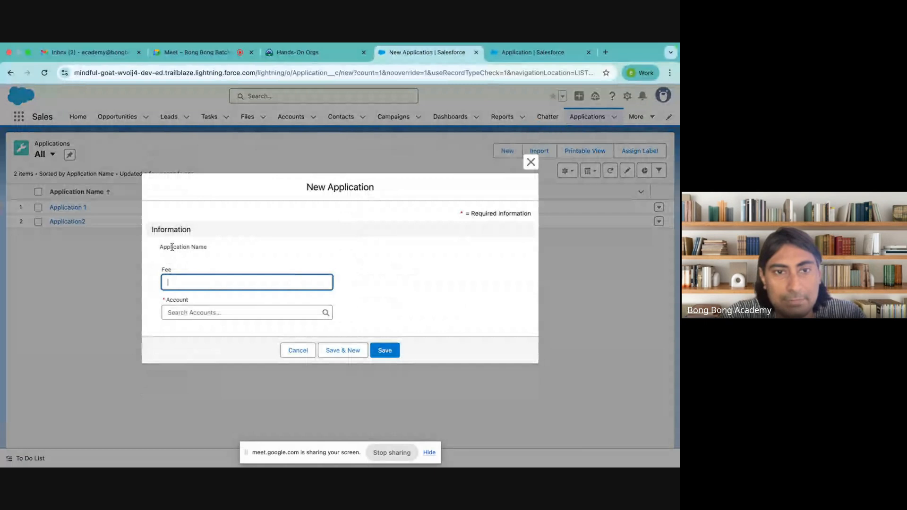
text(3)
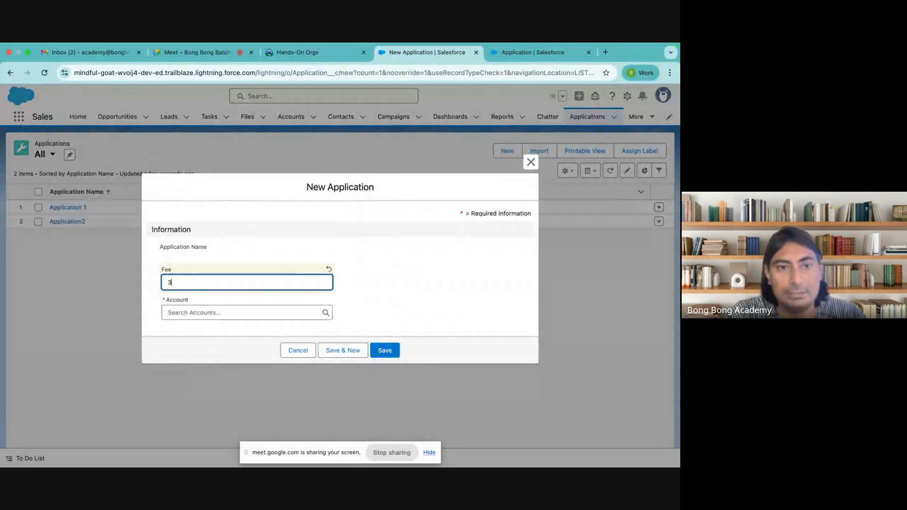
text(00)
click(210, 313)
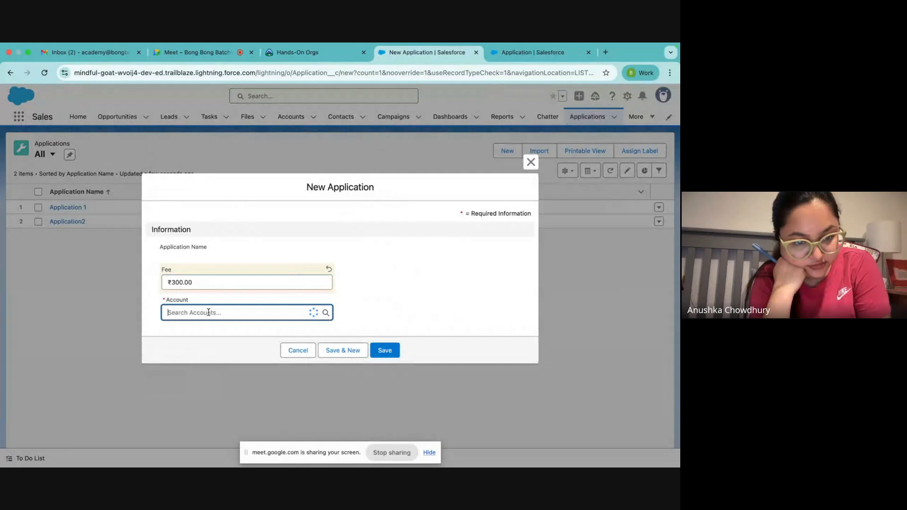
click(197, 348)
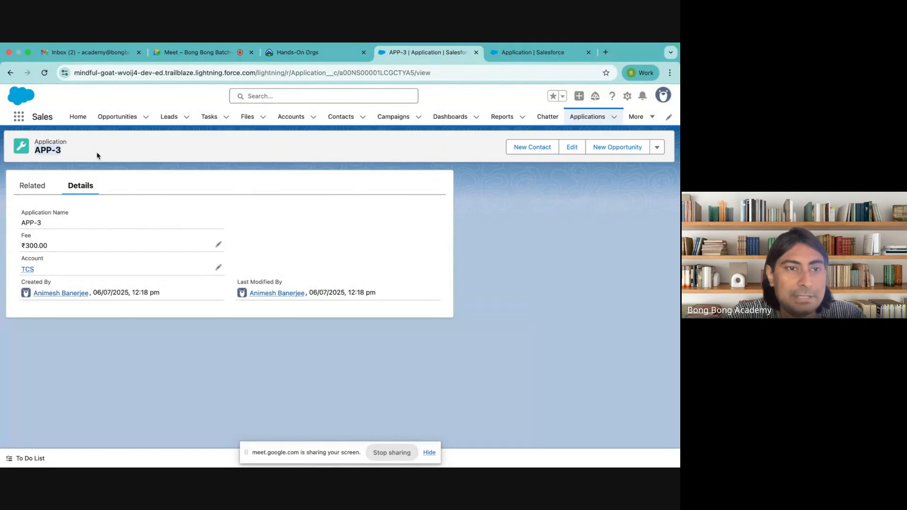
drag(20, 223, 167, 227)
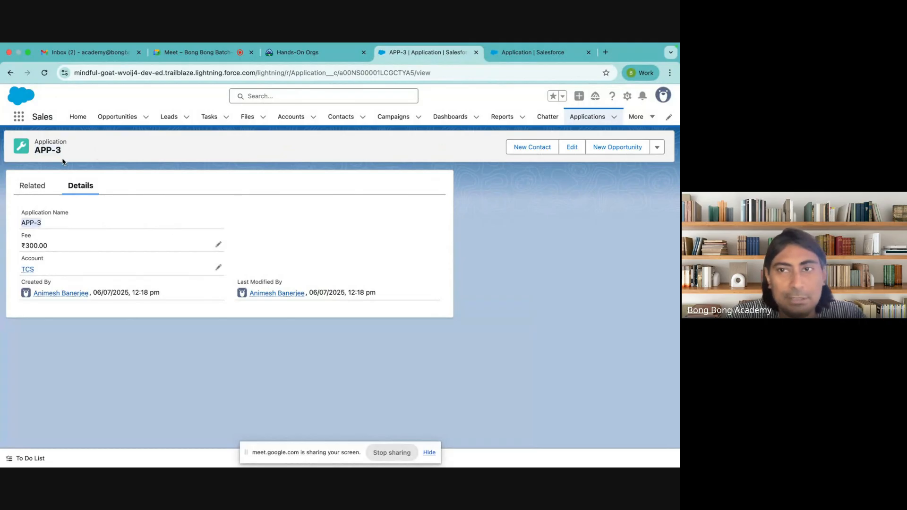
click(586, 118)
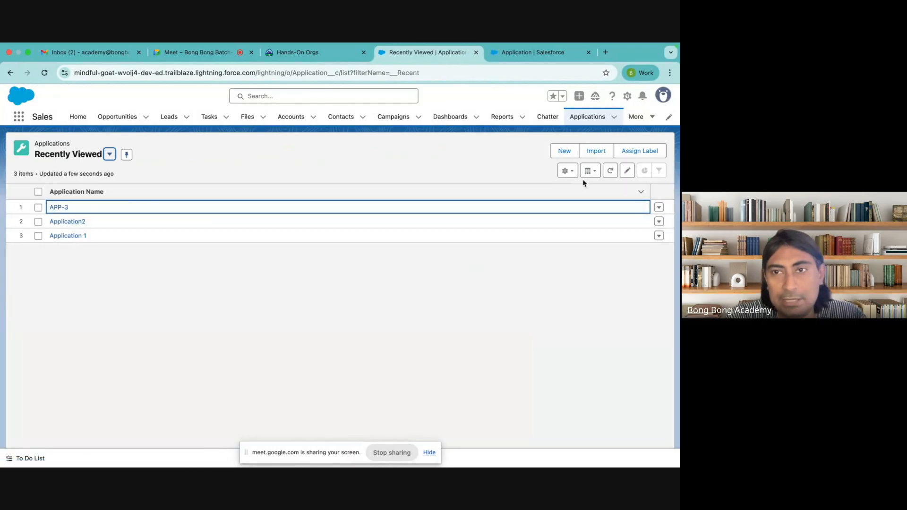
Step: Switch to the All applications list view and pin it as default
click(569, 172)
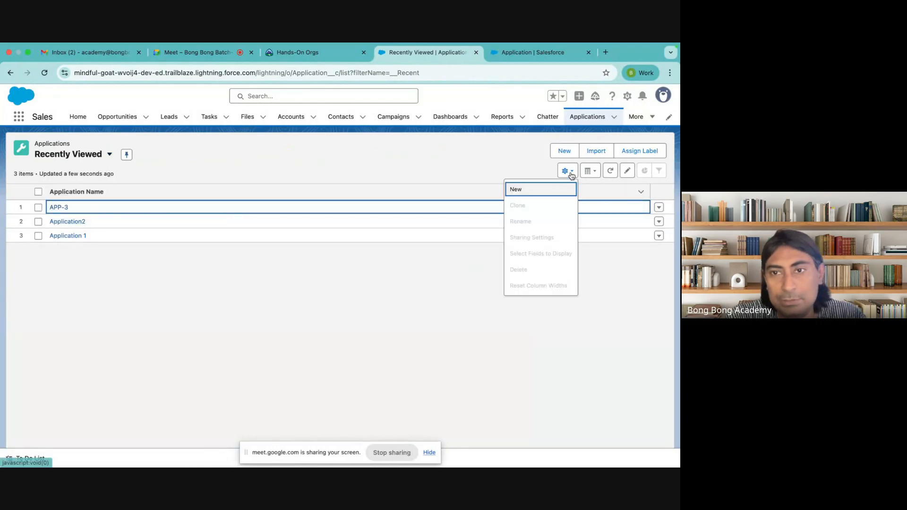
click(110, 154)
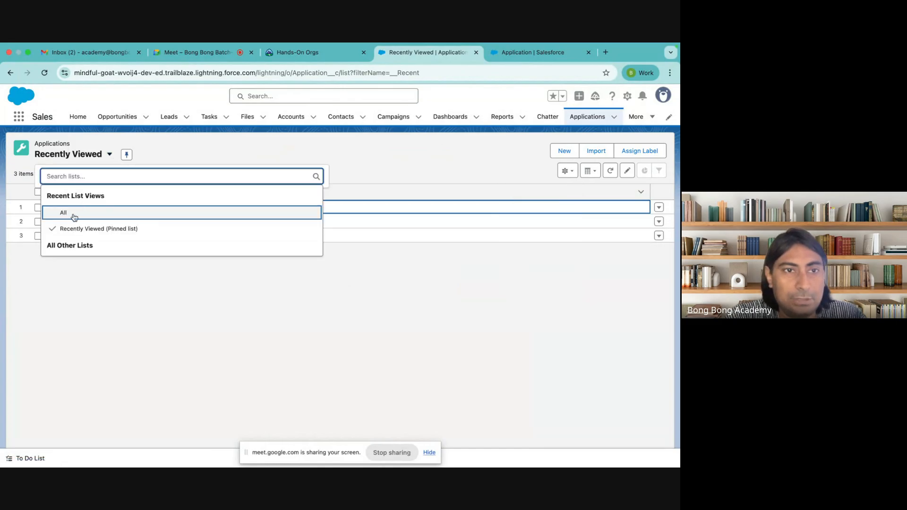
click(74, 216)
click(69, 155)
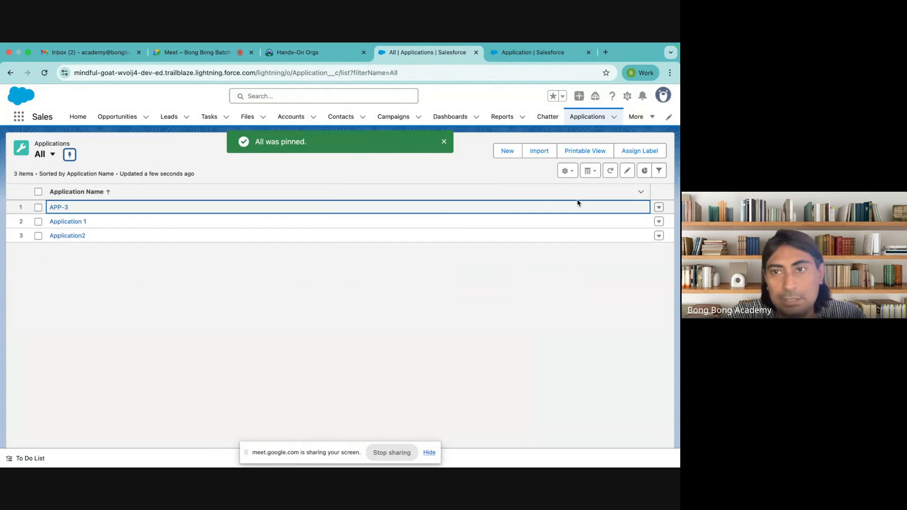
Step: Add and save an 'Account greater than 100' filter on the All view
click(660, 171)
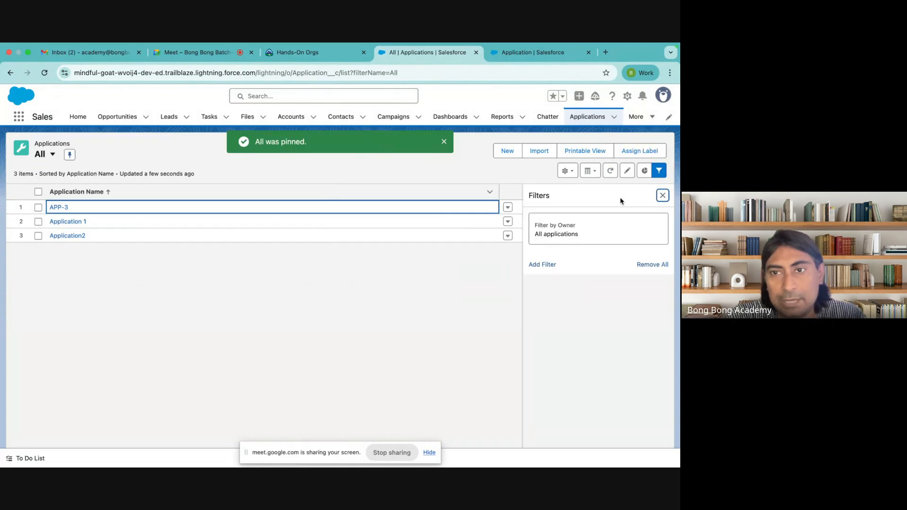
click(540, 263)
click(378, 228)
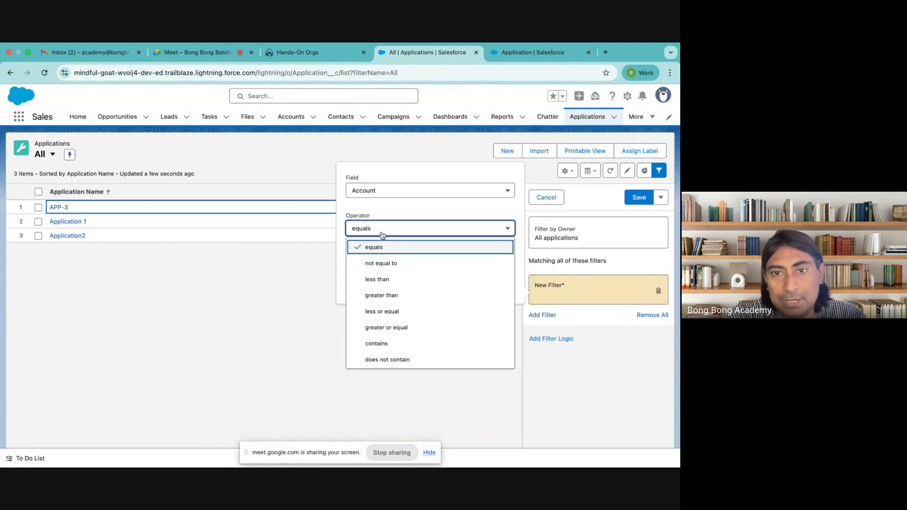
click(399, 296)
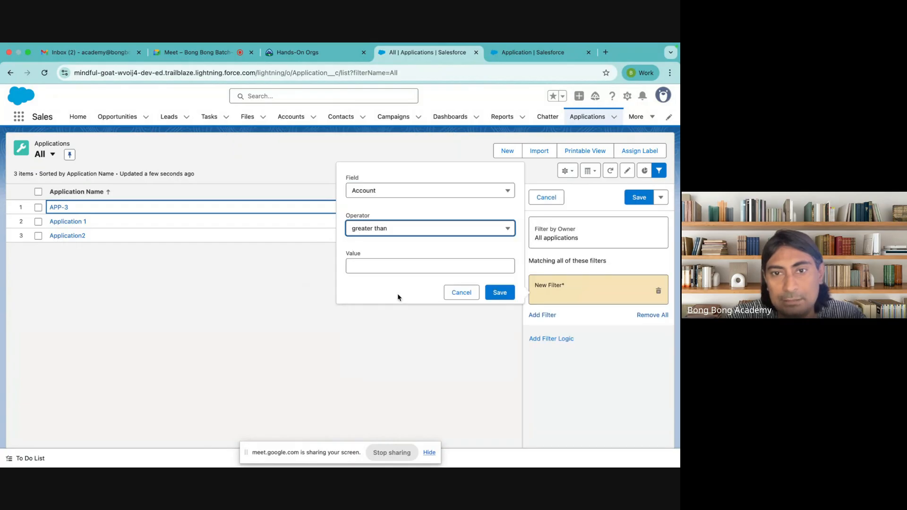
click(370, 272)
text(100)
click(500, 293)
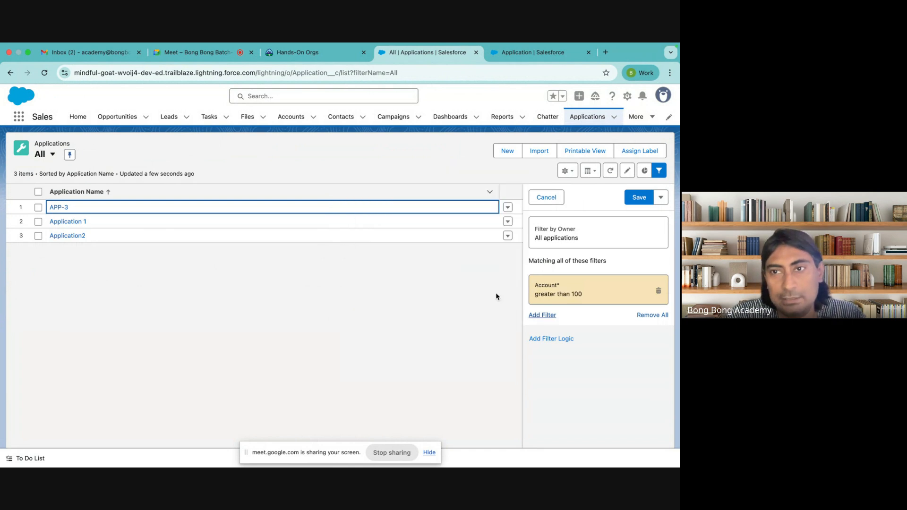
click(639, 197)
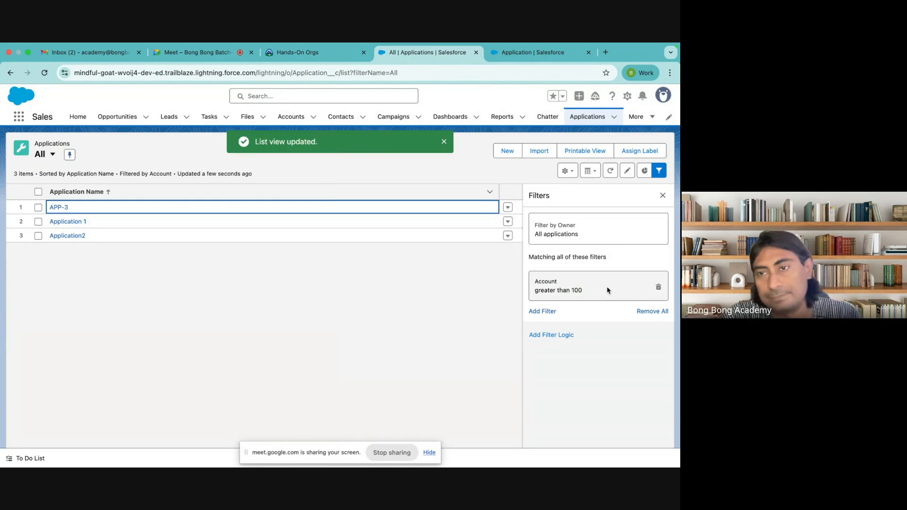
click(663, 195)
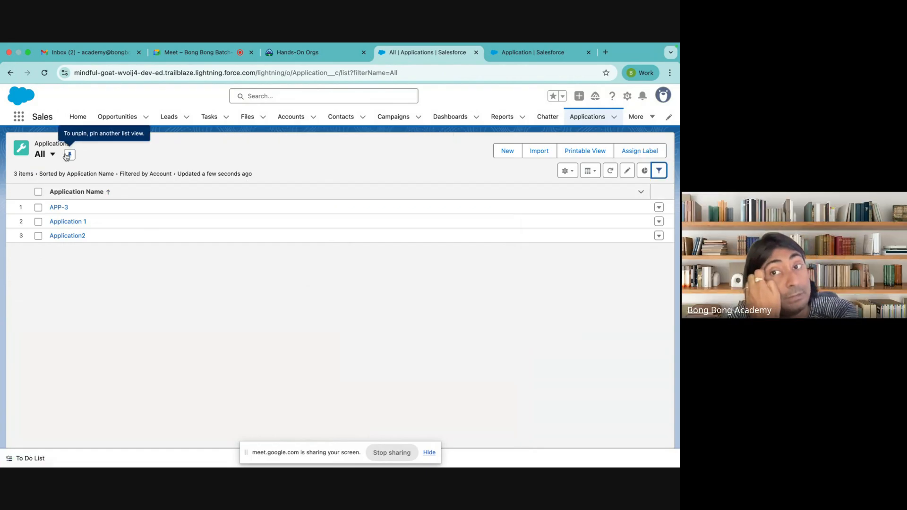
Step: Create a new list view named AutoNumbers, shared with all users, and save it
click(567, 171)
click(518, 193)
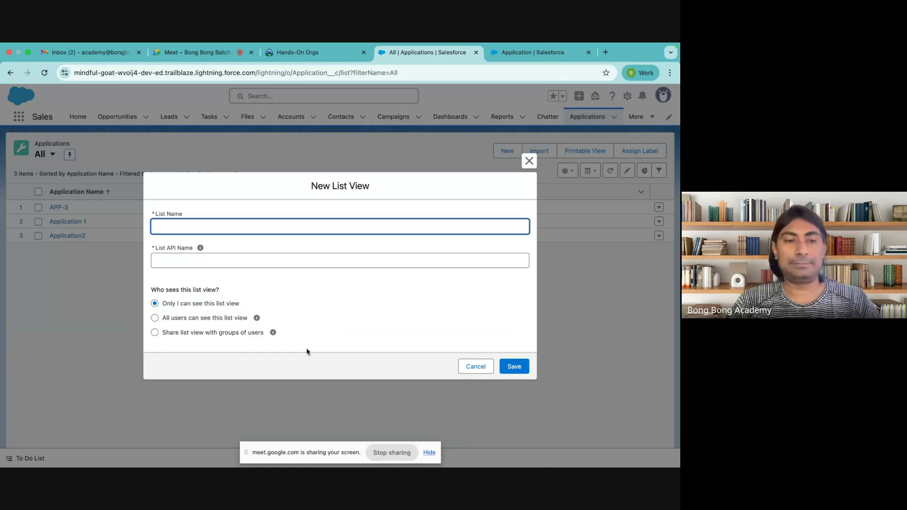
drag(164, 305, 240, 305)
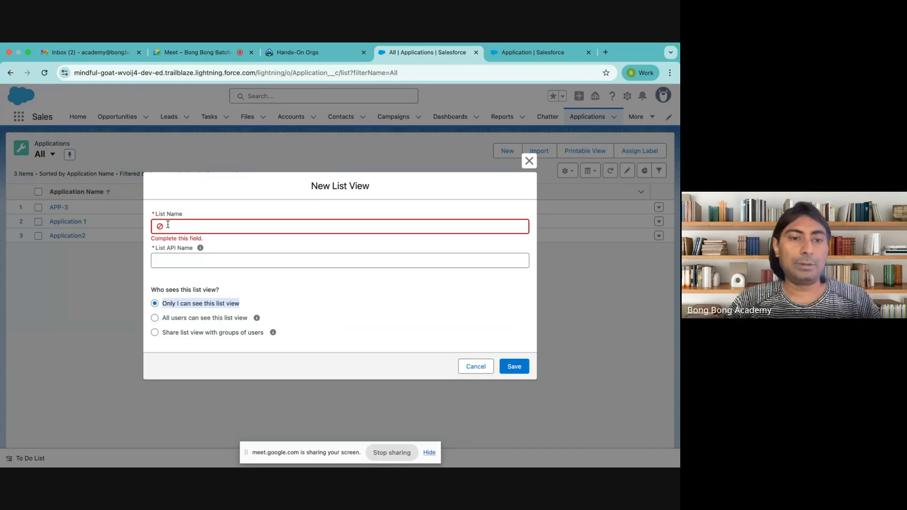
drag(163, 318, 261, 325)
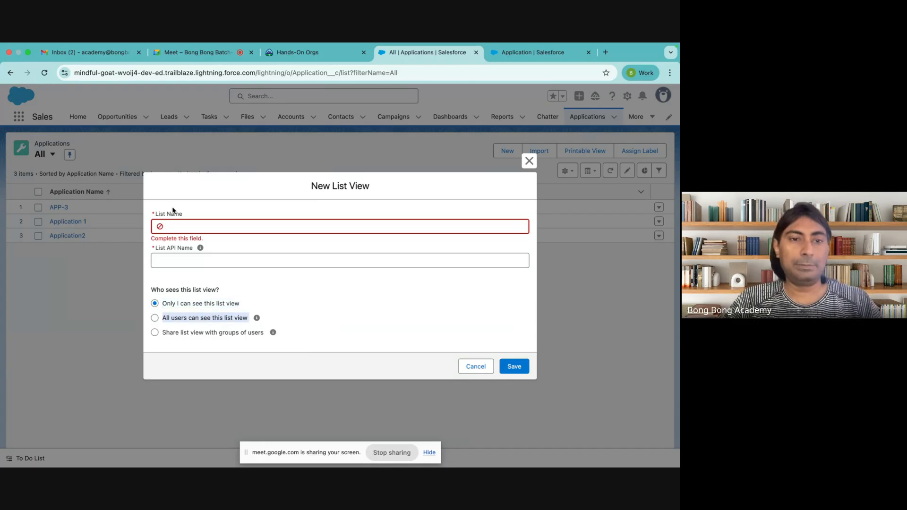
click(169, 230)
text(Auto)
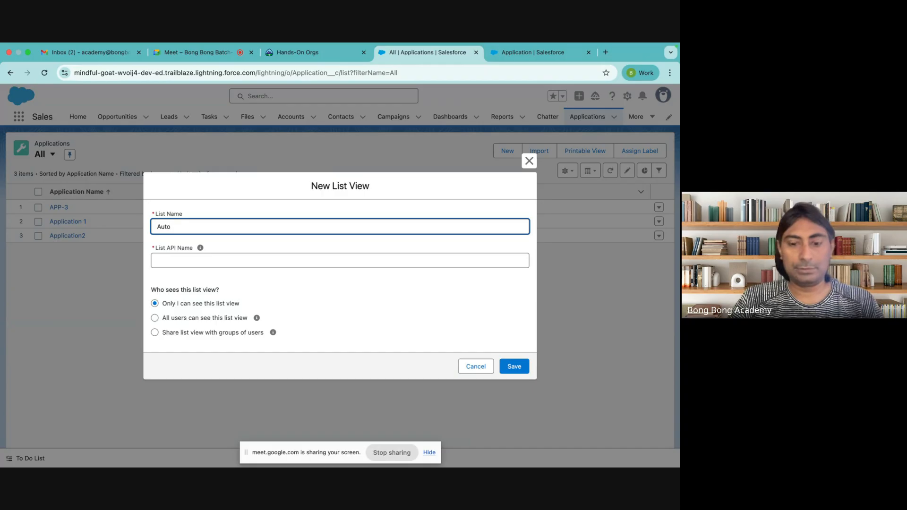
text(Num)
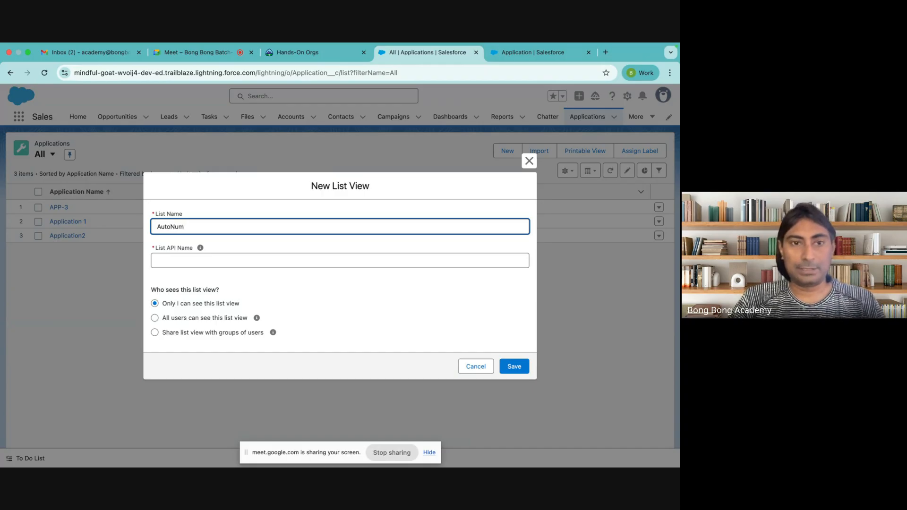
text(bers)
click(181, 257)
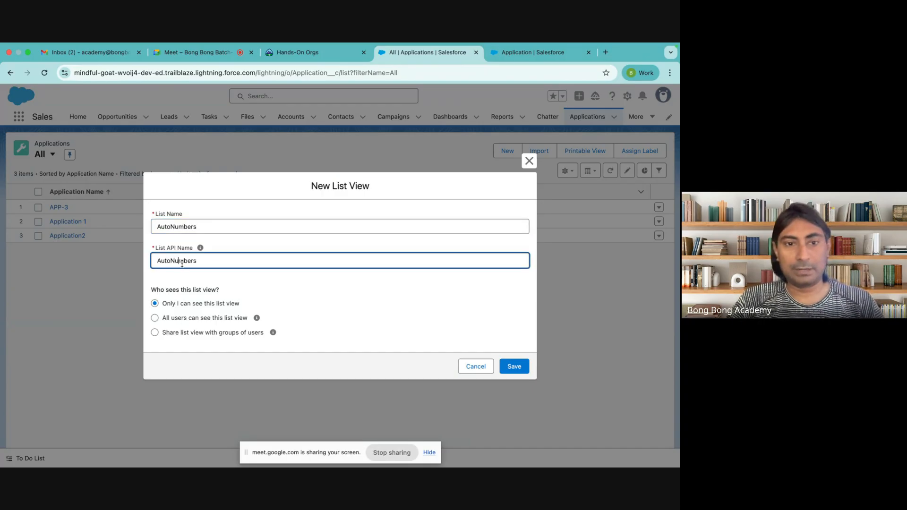
click(180, 318)
click(518, 365)
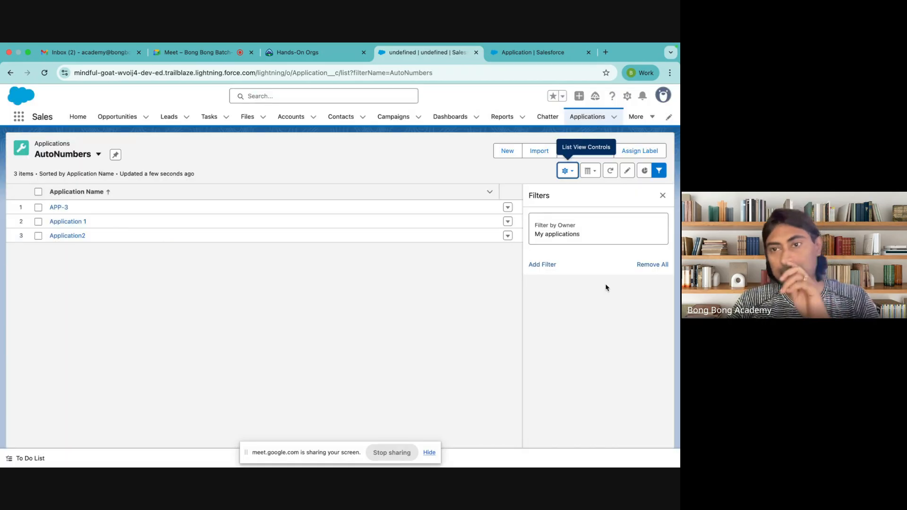
Step: Filter AutoNumbers to all applications whose Application Name starts with APP, and save
click(598, 228)
click(350, 199)
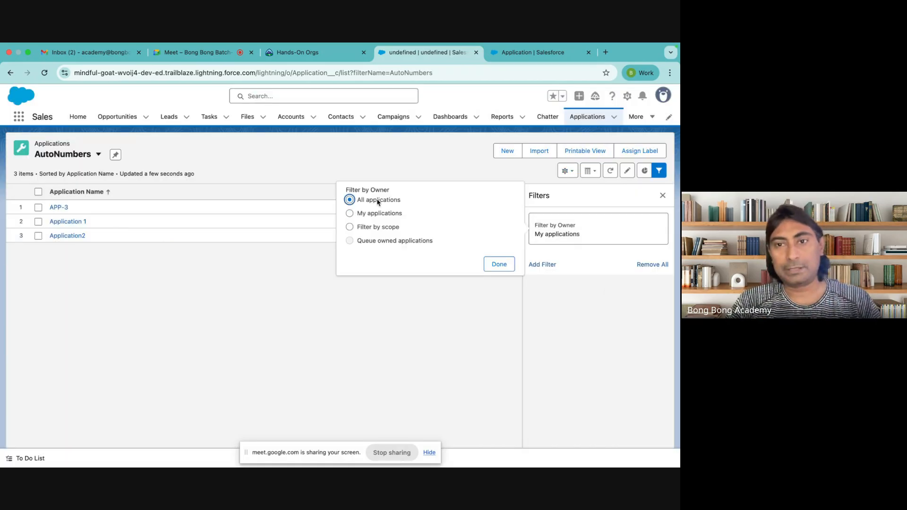
click(489, 264)
click(540, 268)
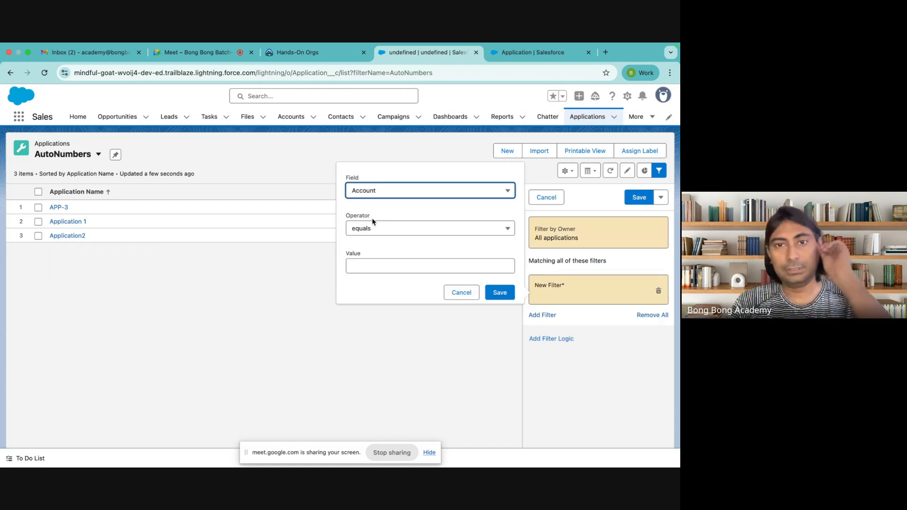
click(364, 194)
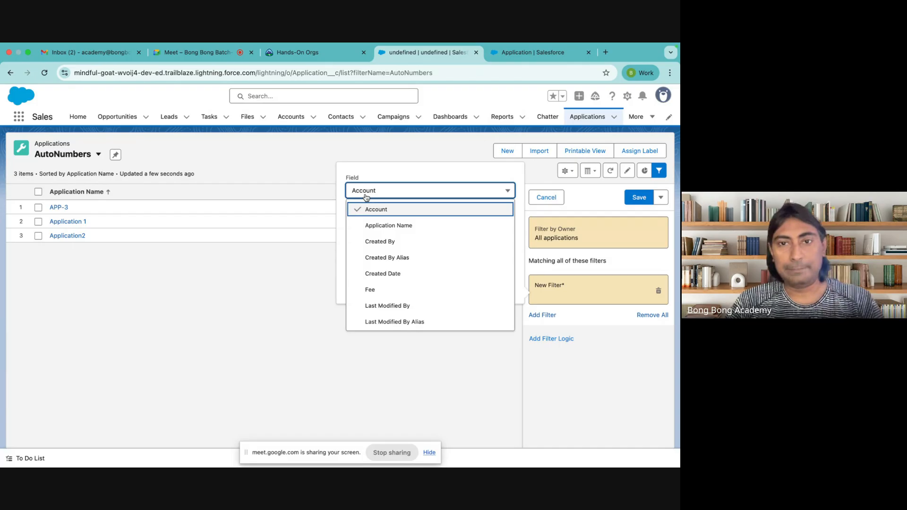
click(376, 224)
click(369, 229)
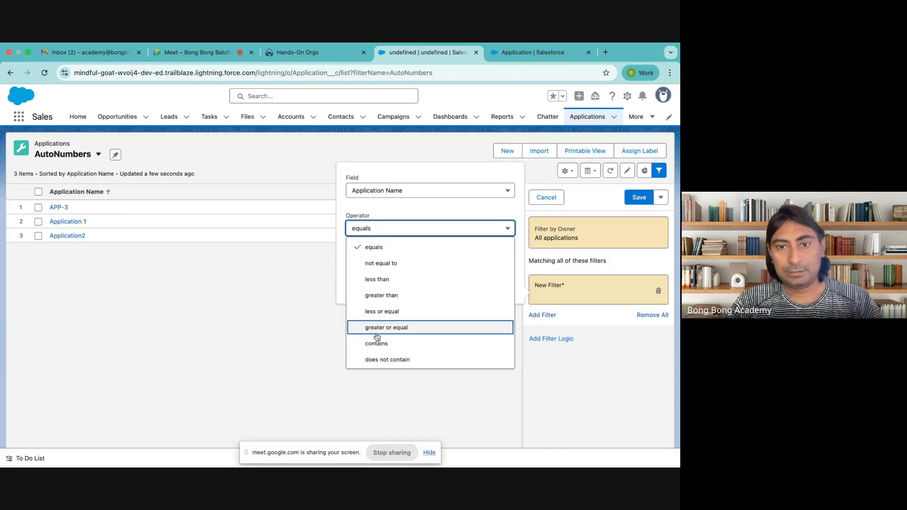
scroll(382, 302, down, 1)
click(373, 360)
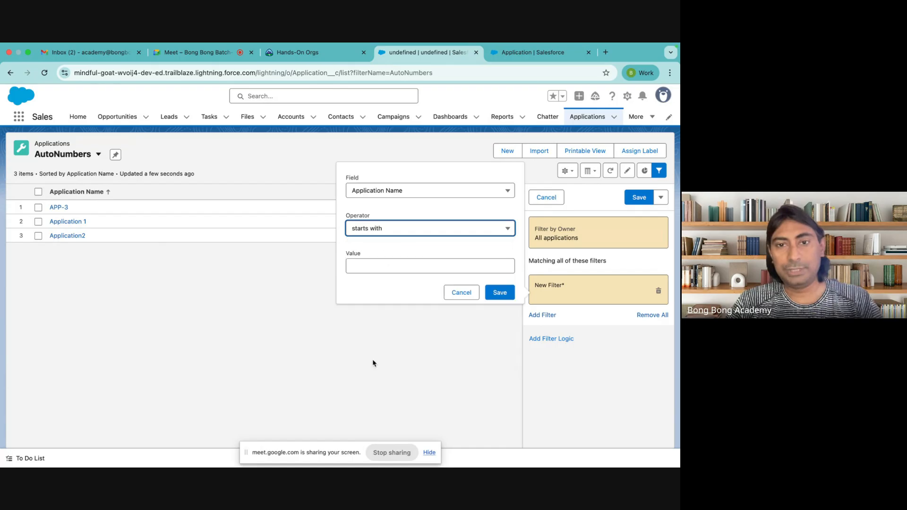
click(354, 265)
text(A)
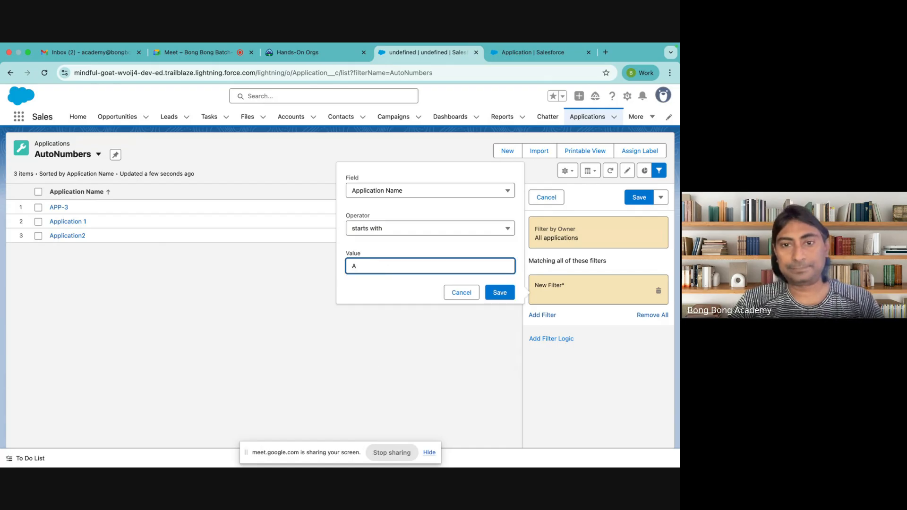
text(PP)
click(495, 292)
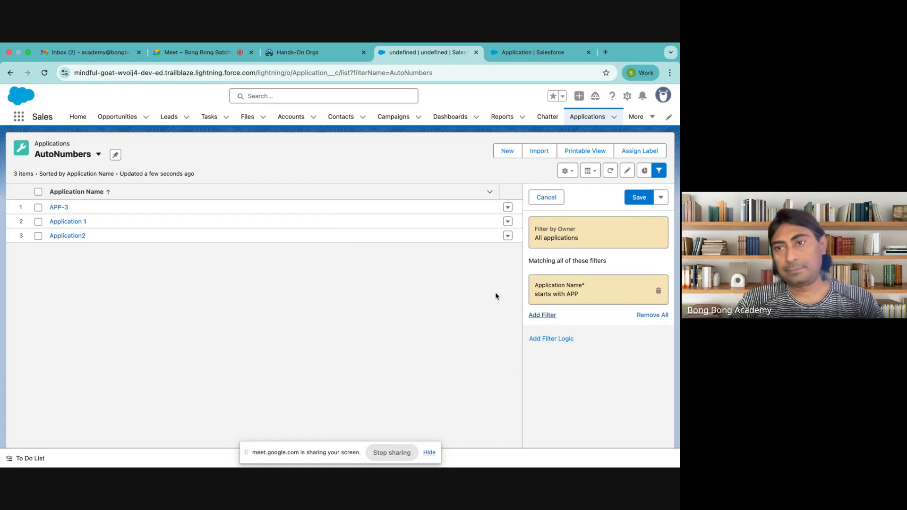
click(638, 199)
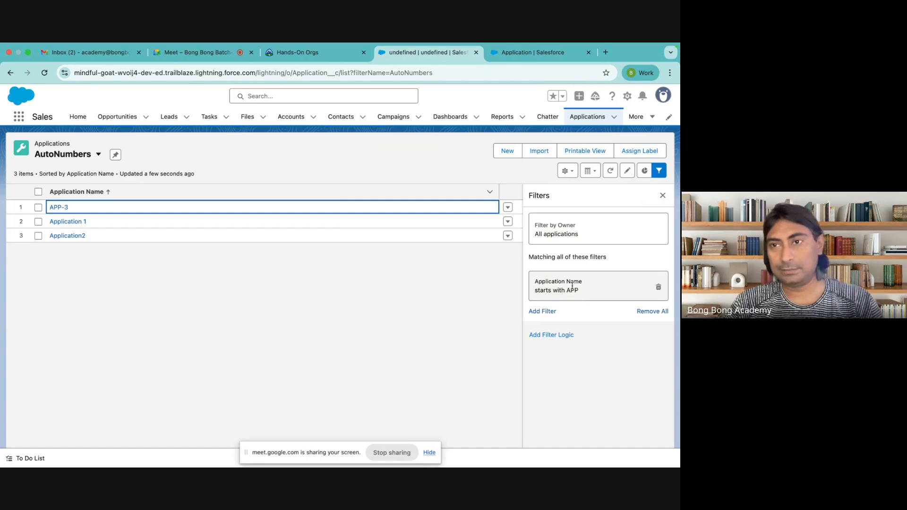
Step: Change the name filter value to APP- so only APP-3 remains, and save
double_click(556, 282)
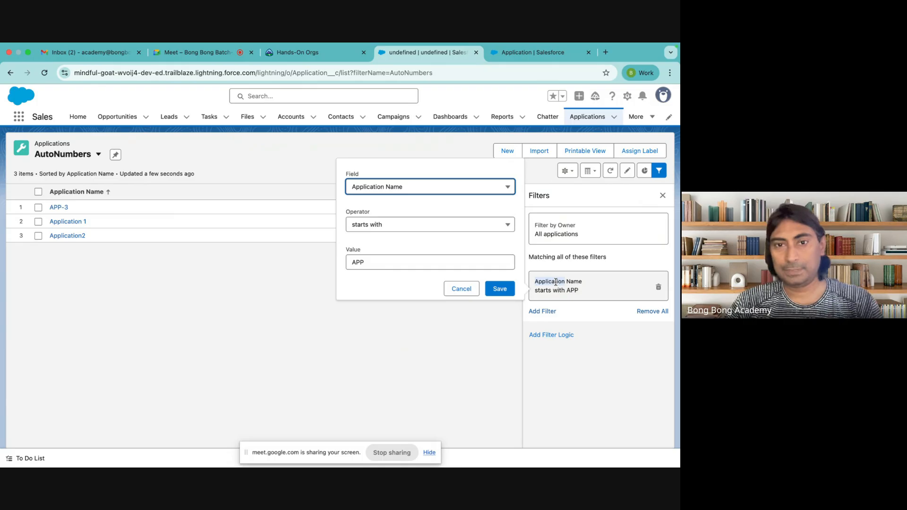
click(381, 263)
text(-)
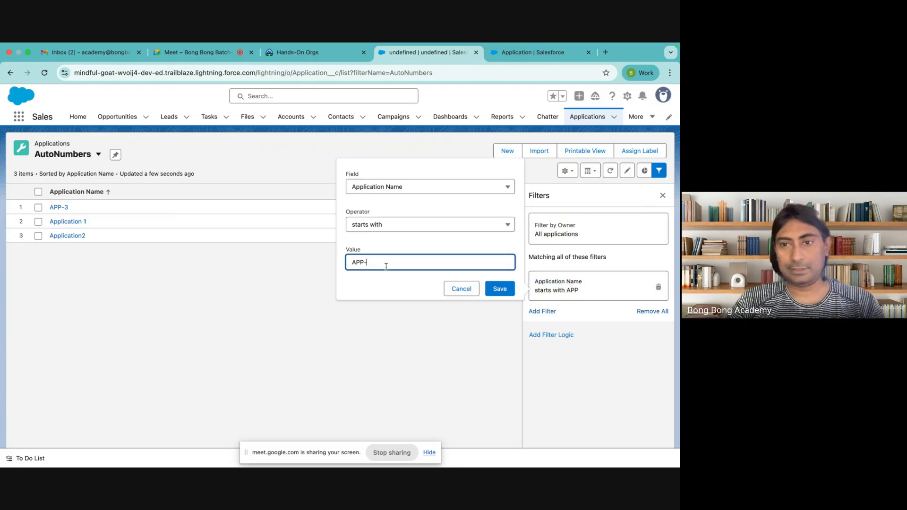
click(491, 288)
click(639, 197)
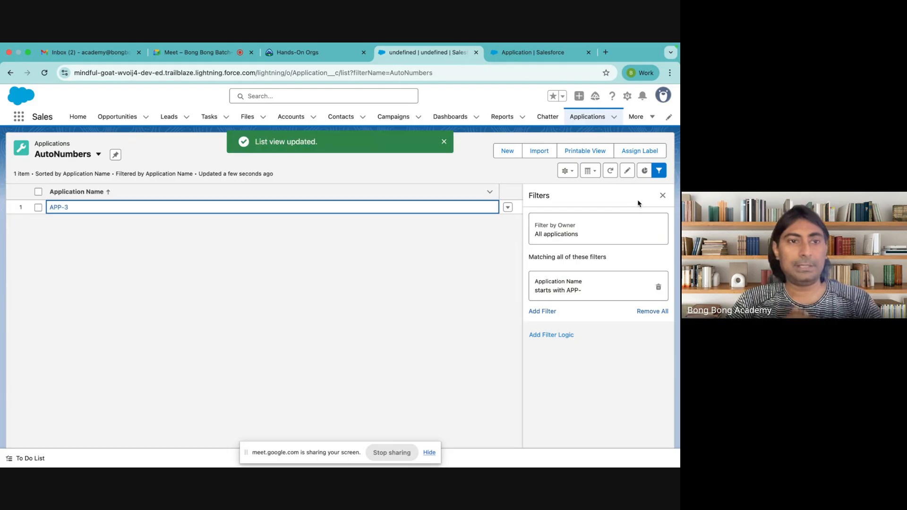
click(663, 195)
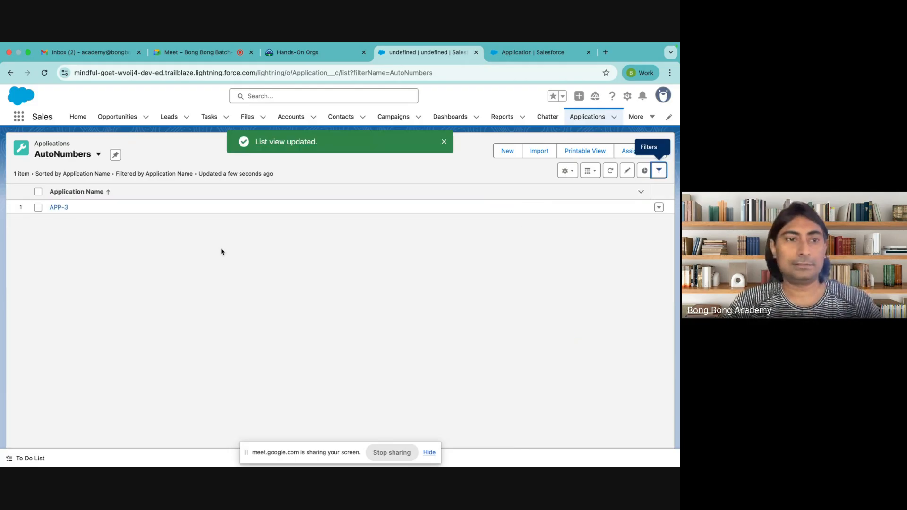
Step: Switch to All and back to AutoNumbers, review its filters, and open the list view settings menu
click(71, 156)
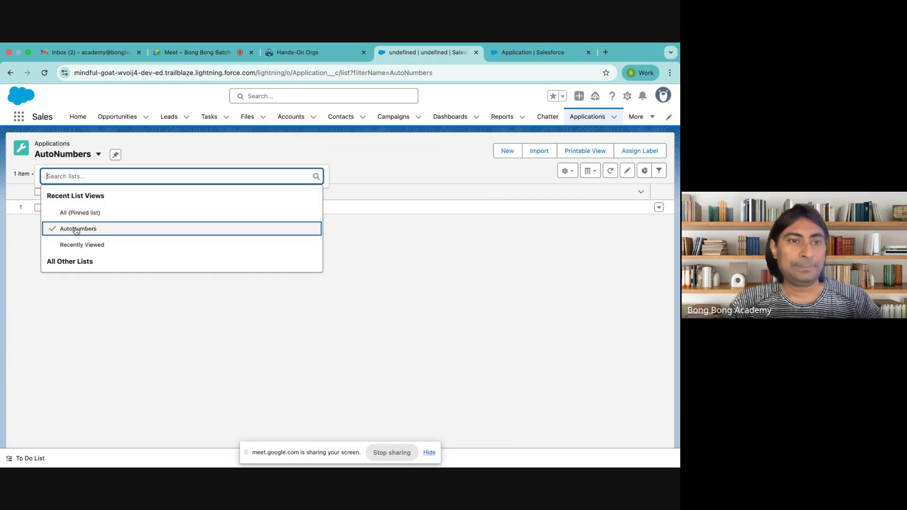
click(76, 219)
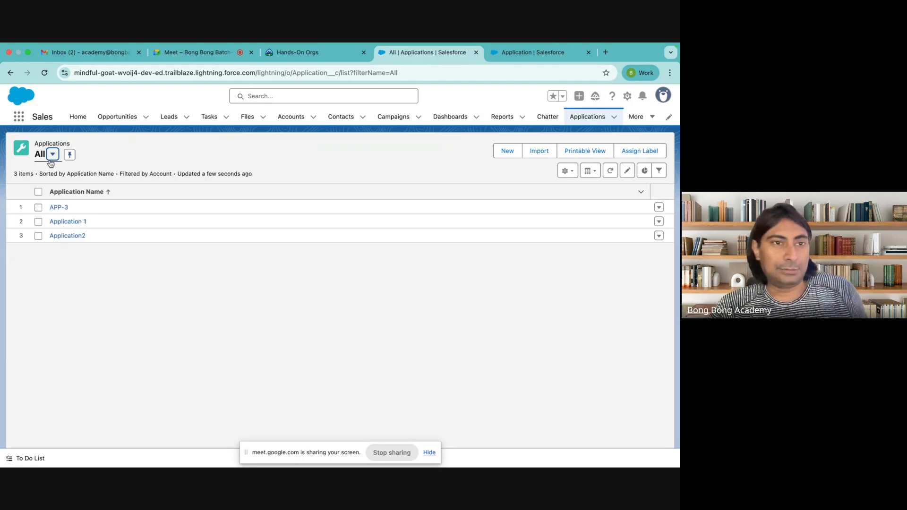
click(52, 154)
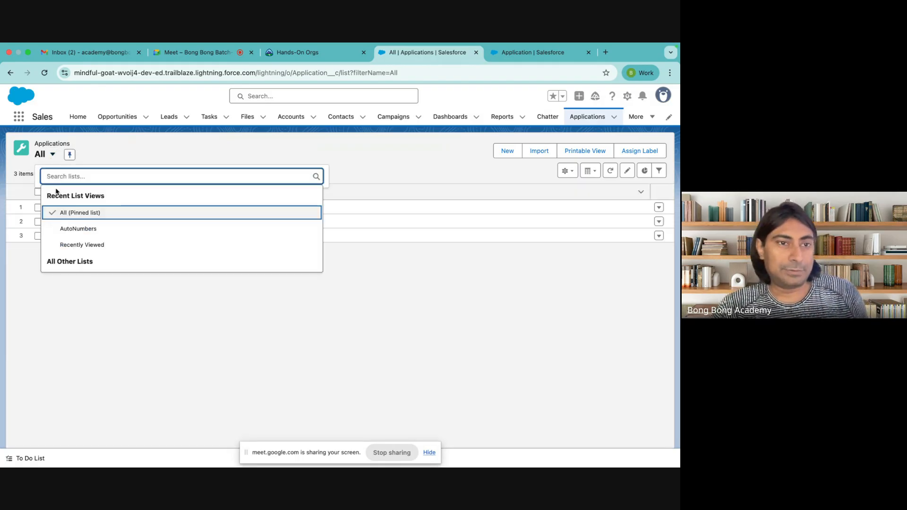
click(73, 231)
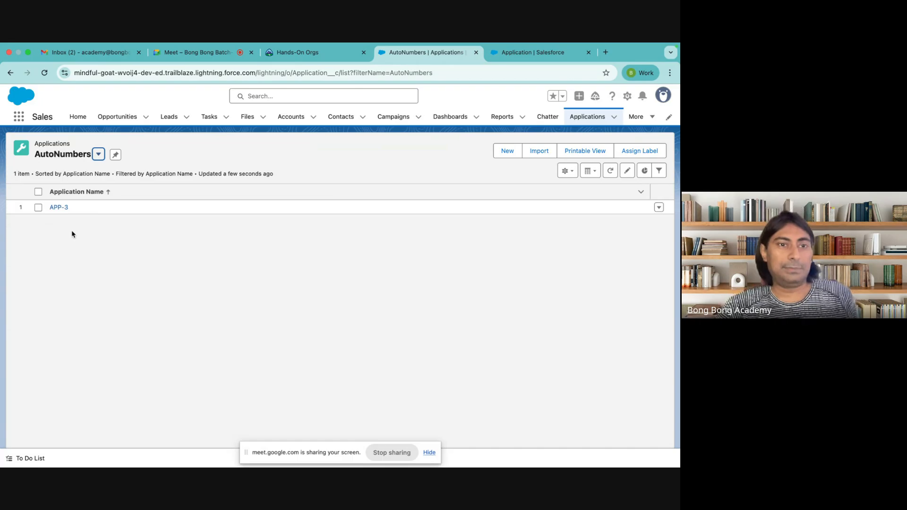
click(659, 171)
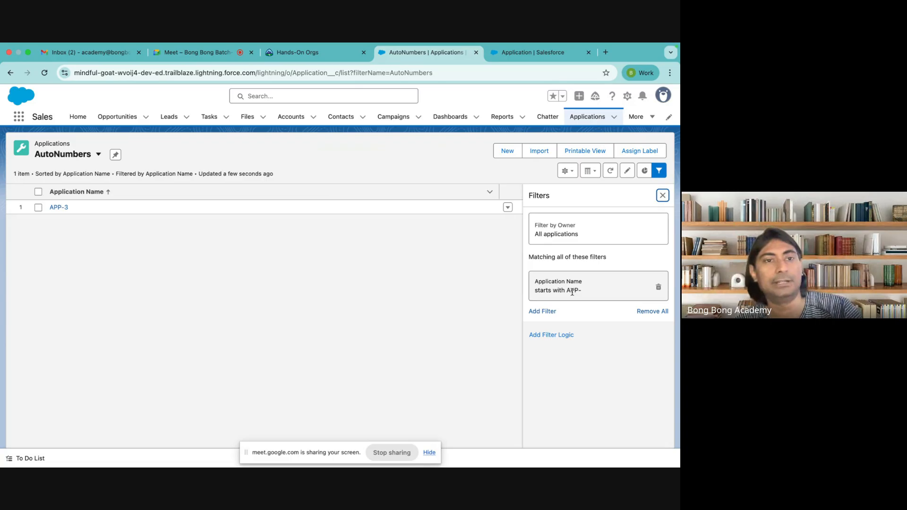
click(662, 195)
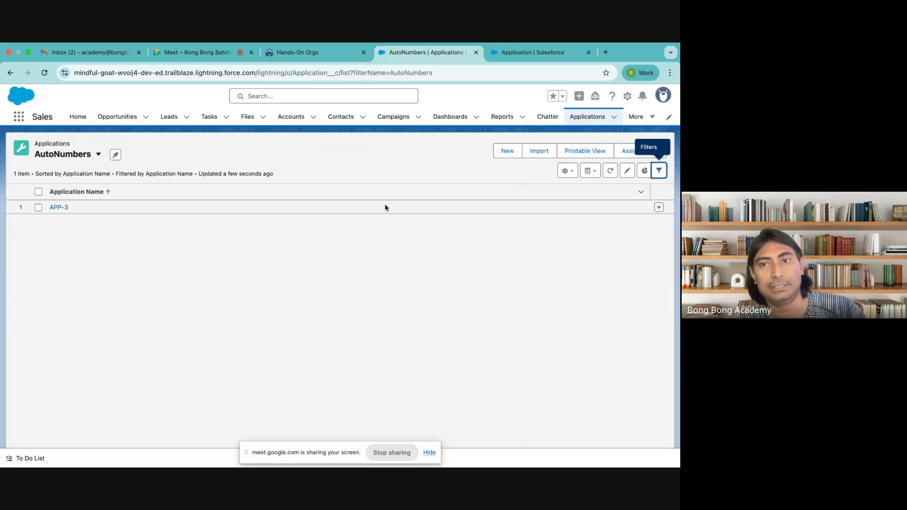
click(566, 171)
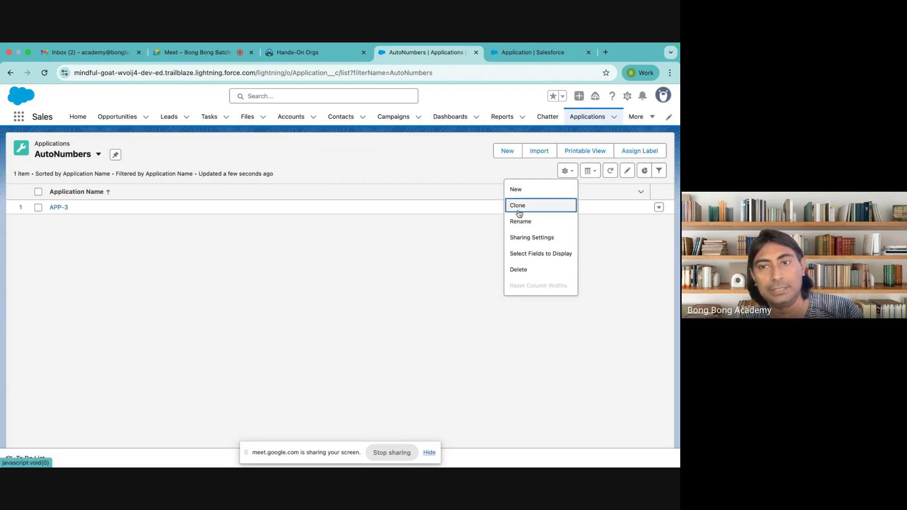
Step: Add Fee, Account and Record ID as visible columns in the AutoNumbers view
click(525, 254)
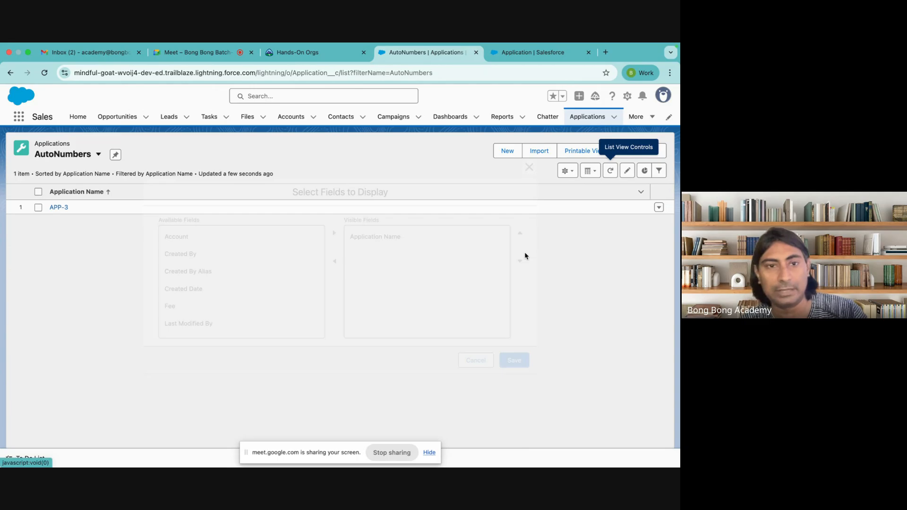
scroll(293, 258, down, 2)
click(203, 264)
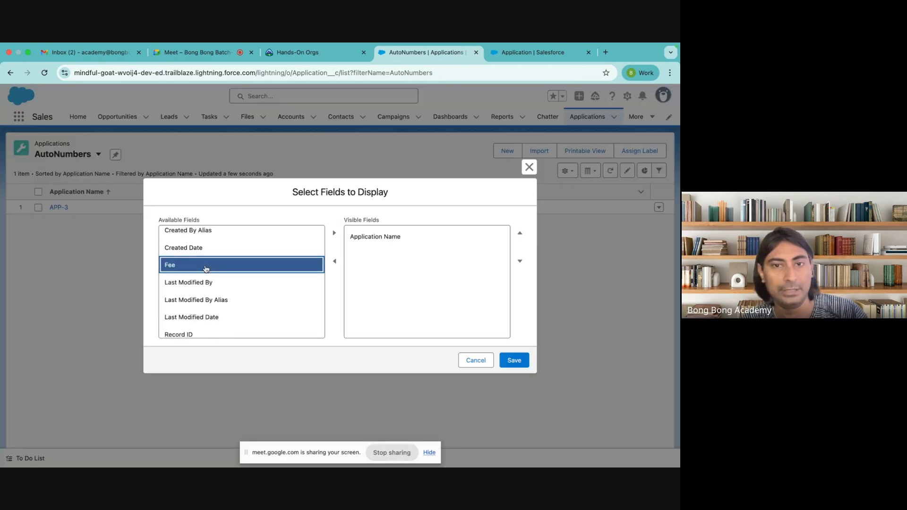
click(334, 232)
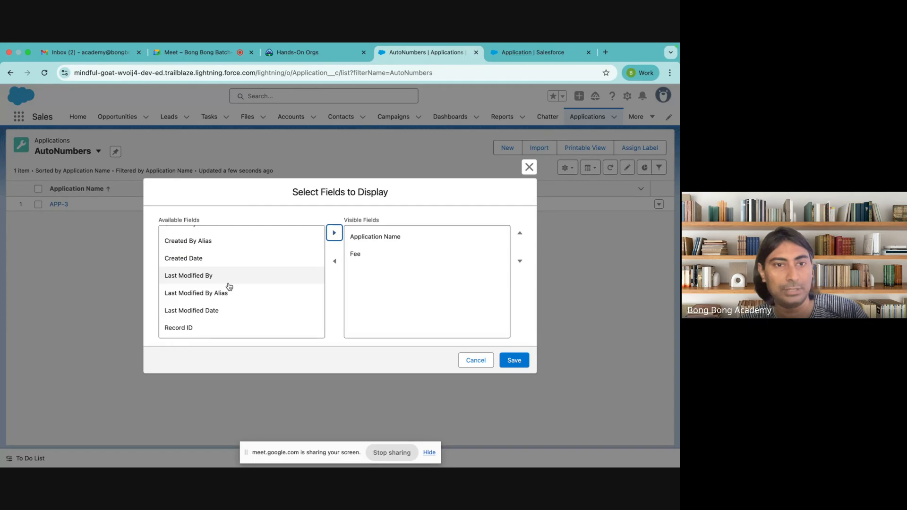
scroll(229, 286, up, 3)
click(182, 243)
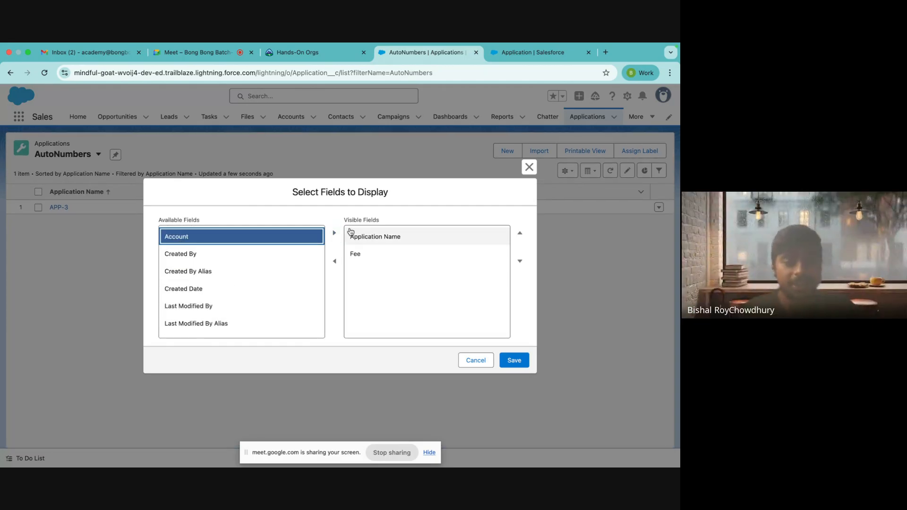
click(334, 233)
scroll(239, 309, down, 2)
click(211, 326)
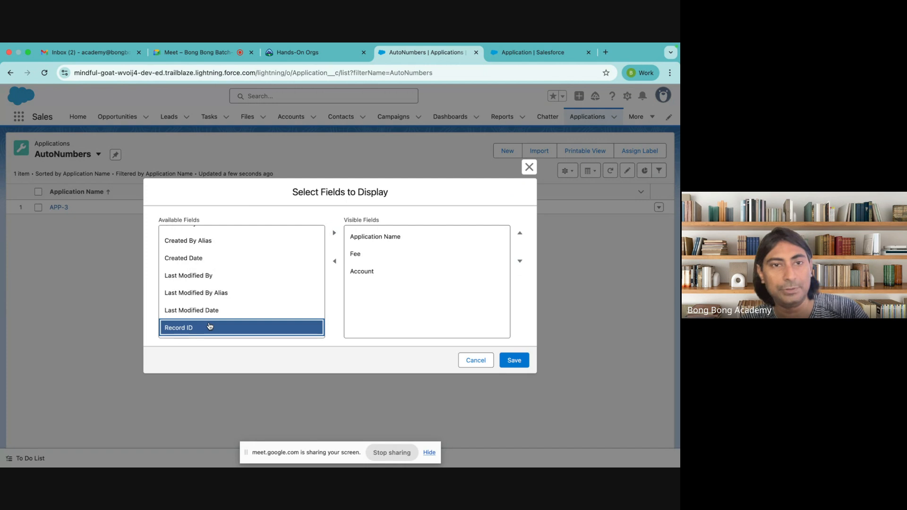
click(334, 232)
click(515, 361)
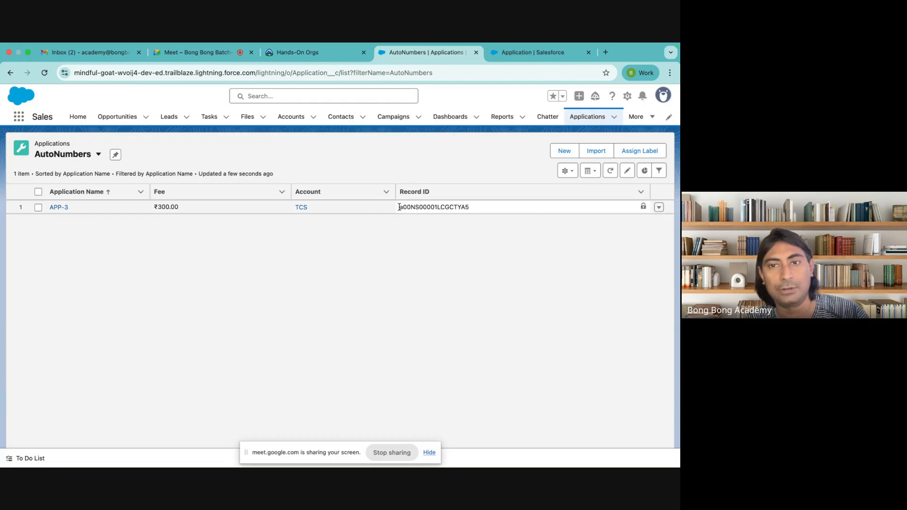
Step: Select APP-3's record ID, then switch to the All applications list view
drag(399, 207, 503, 206)
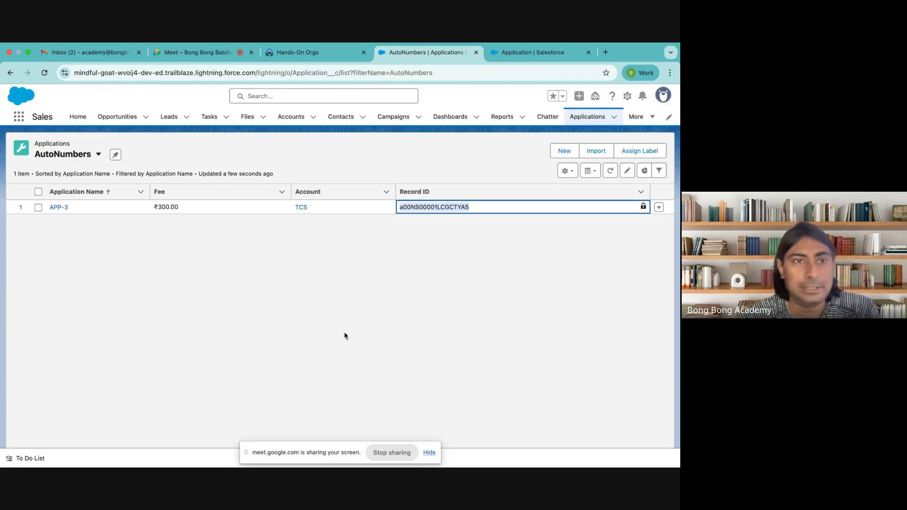
click(82, 157)
click(71, 210)
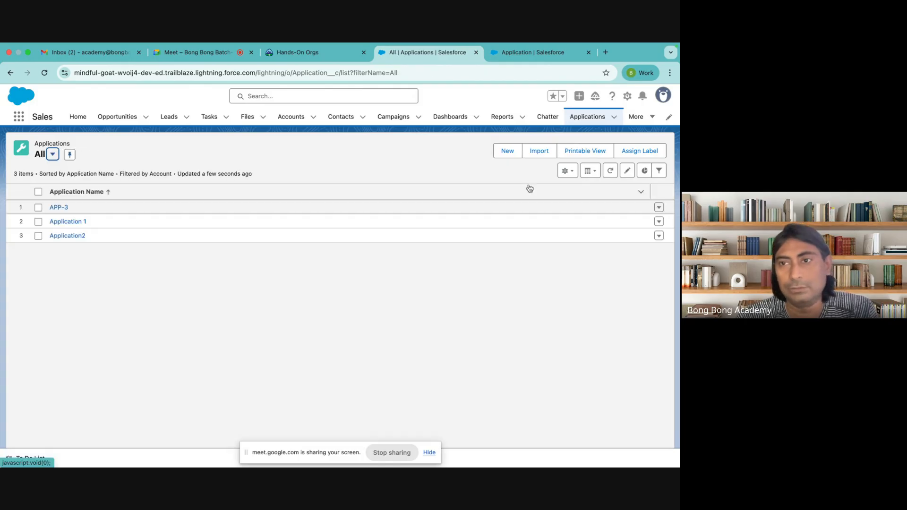
Step: Show Fee, Account and Record ID columns in the All view, then close the Application setup tab
click(572, 173)
click(540, 254)
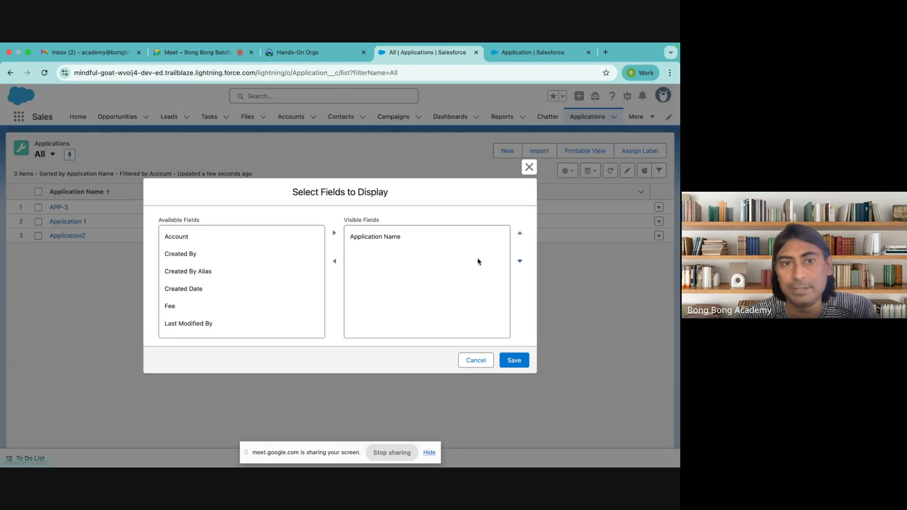
click(217, 306)
click(334, 233)
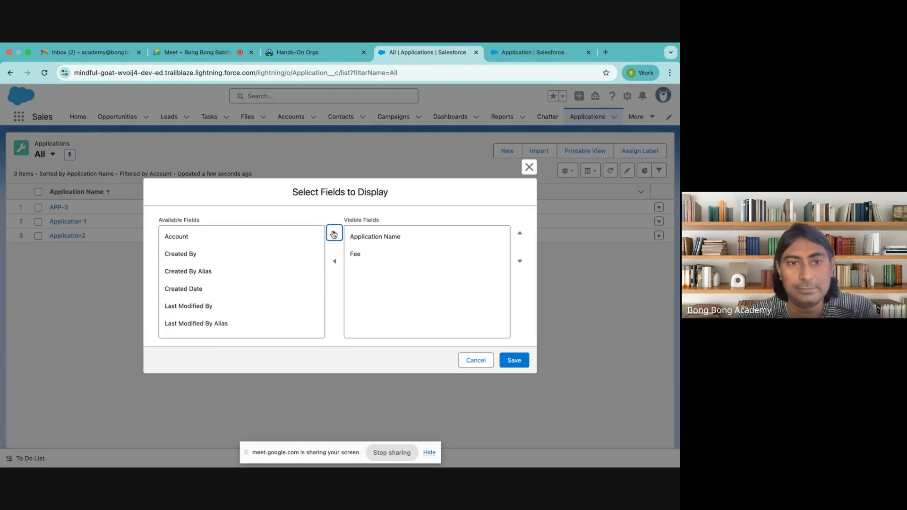
click(294, 238)
click(334, 233)
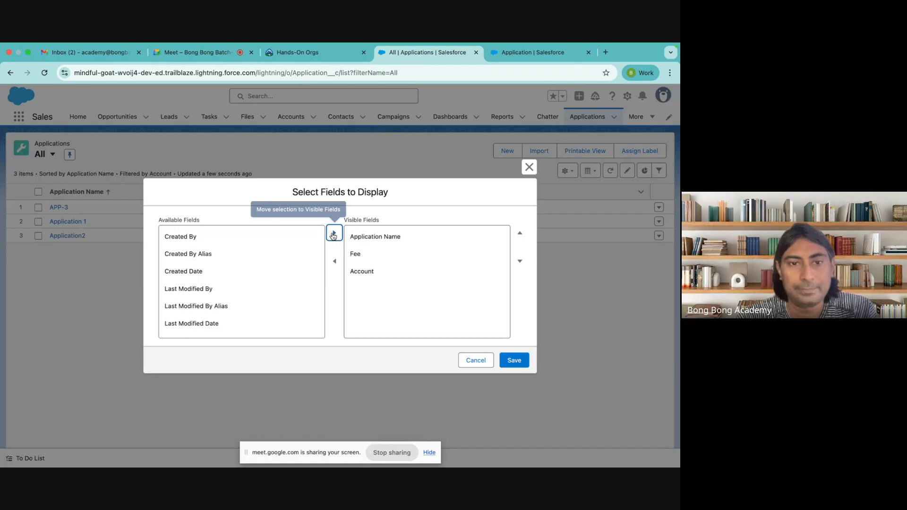
scroll(226, 295, down, 2)
click(208, 326)
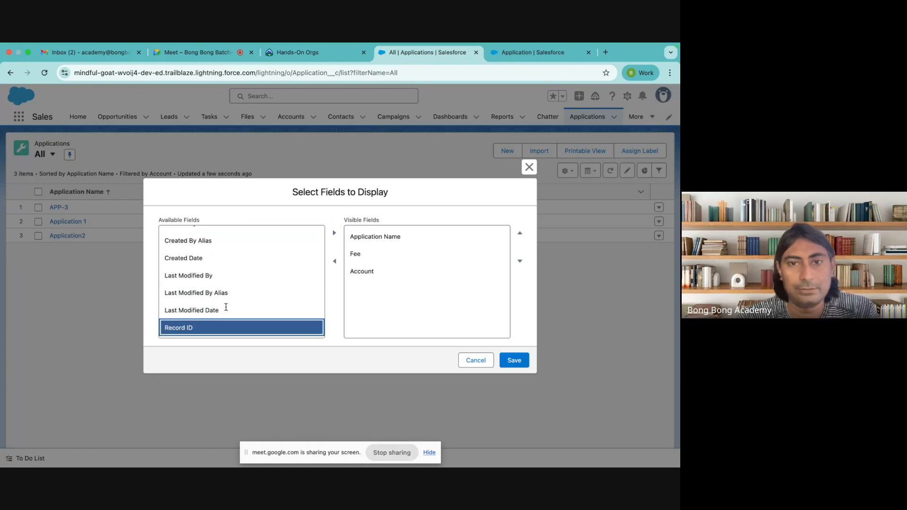
click(334, 233)
click(515, 358)
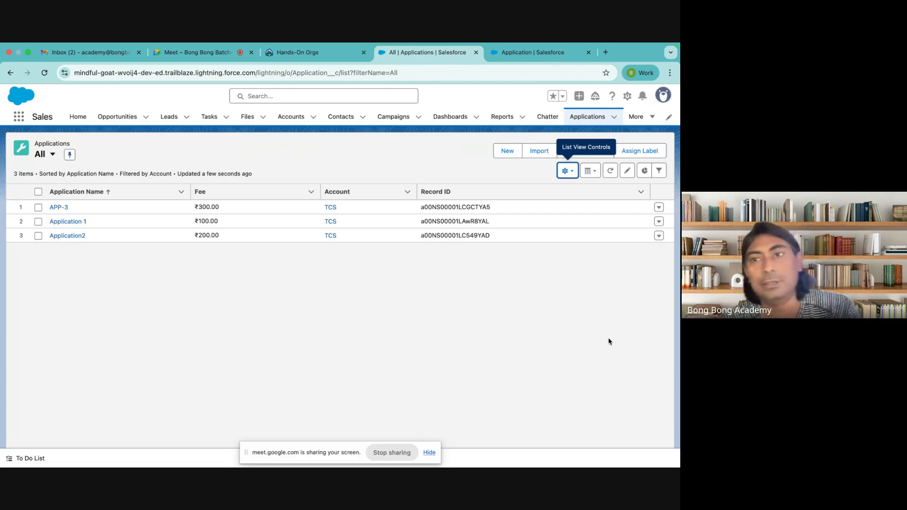
click(548, 64)
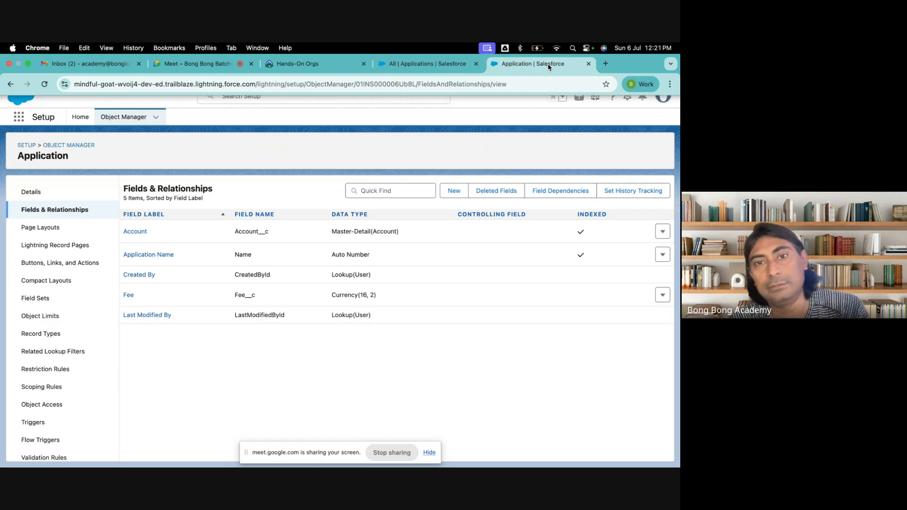
click(588, 64)
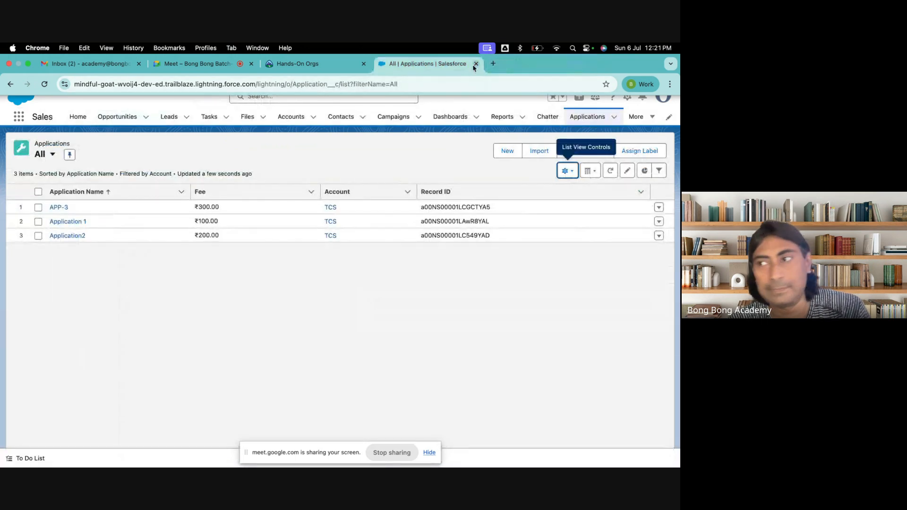